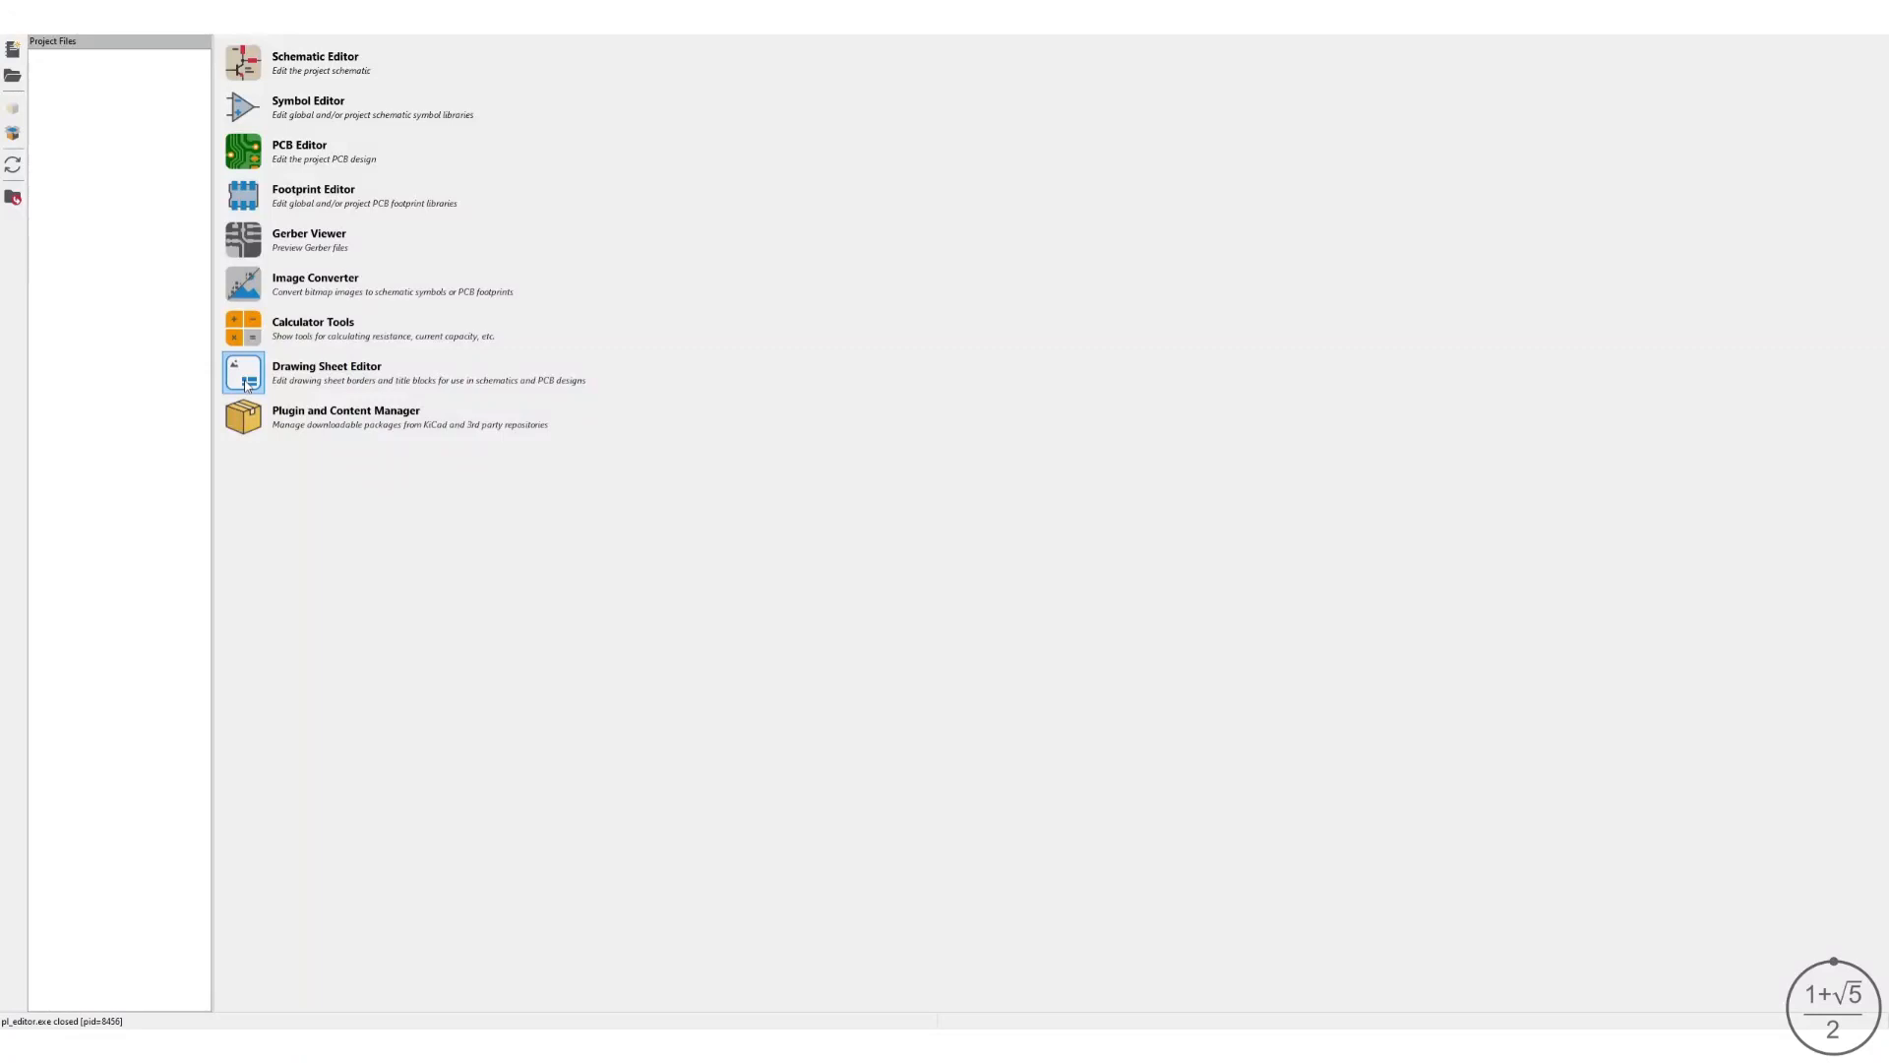
Open the Drawing Sheet Editor and set the page to portrait at 210 × 297 mm.
click(246, 384)
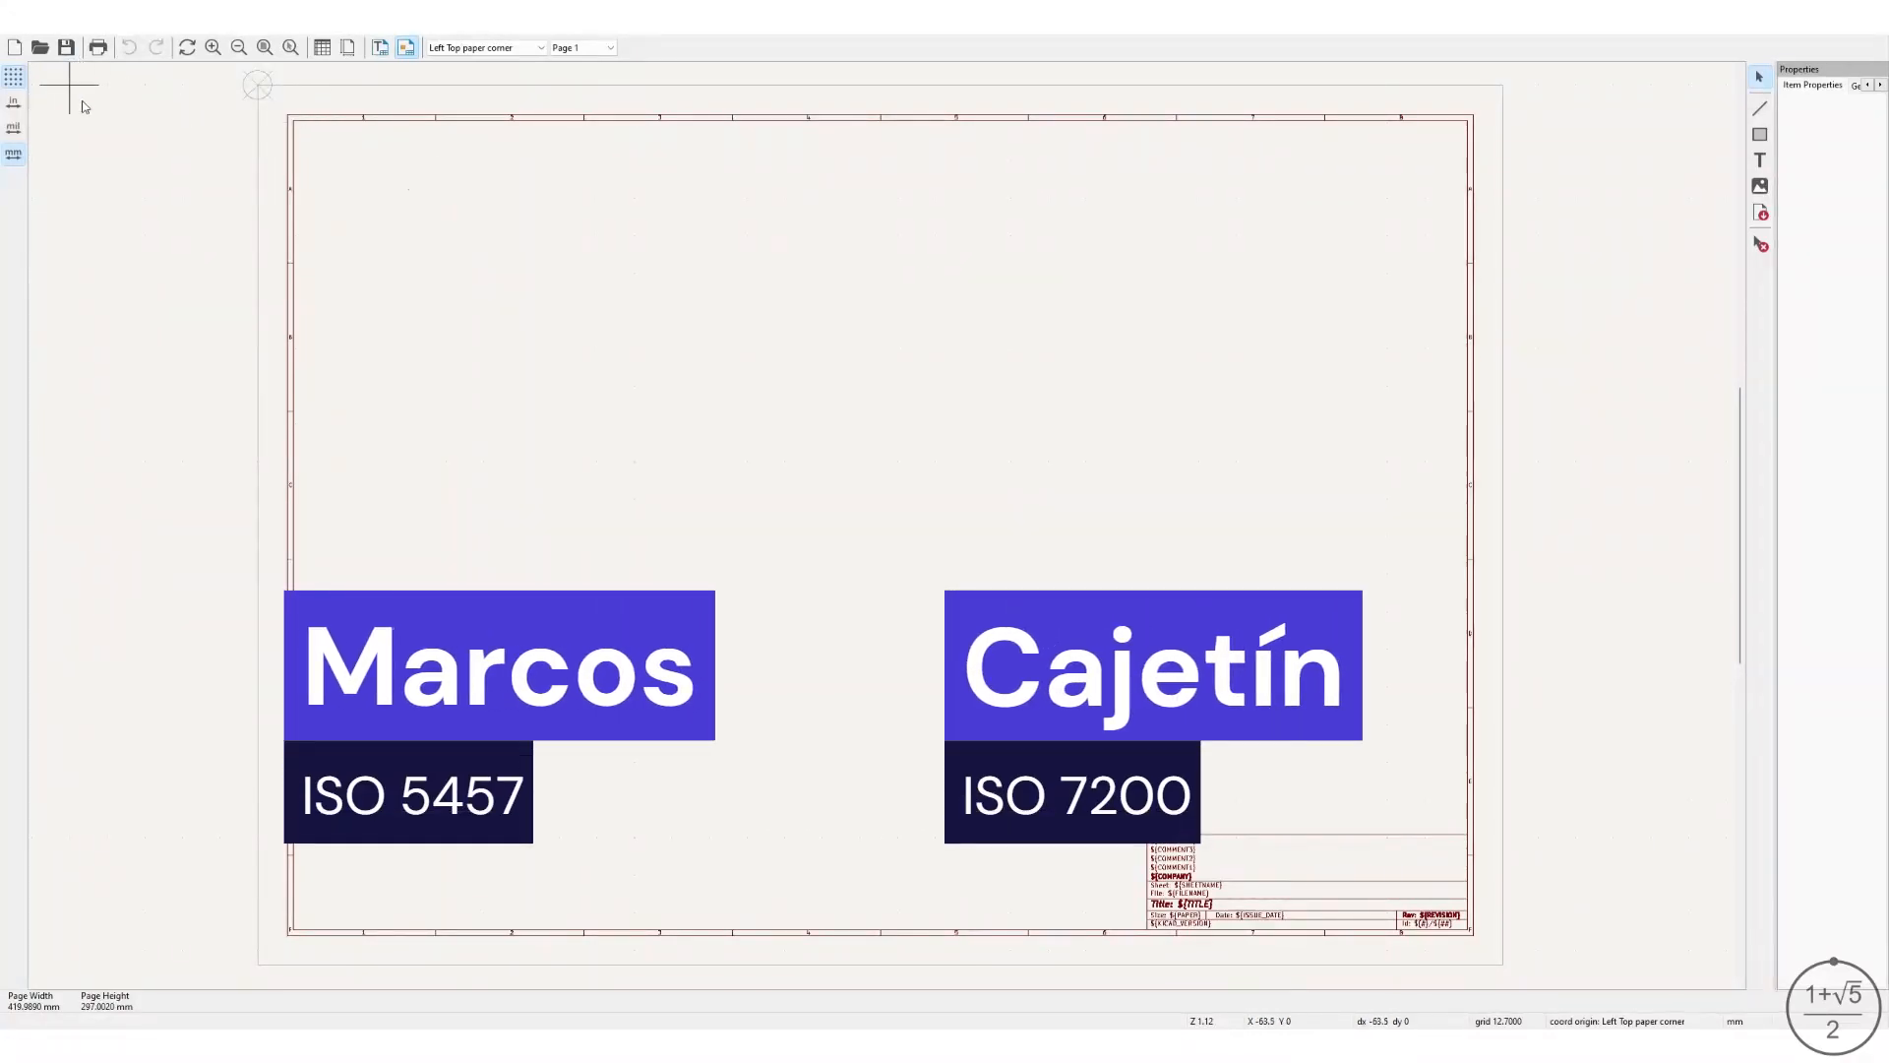
click(346, 47)
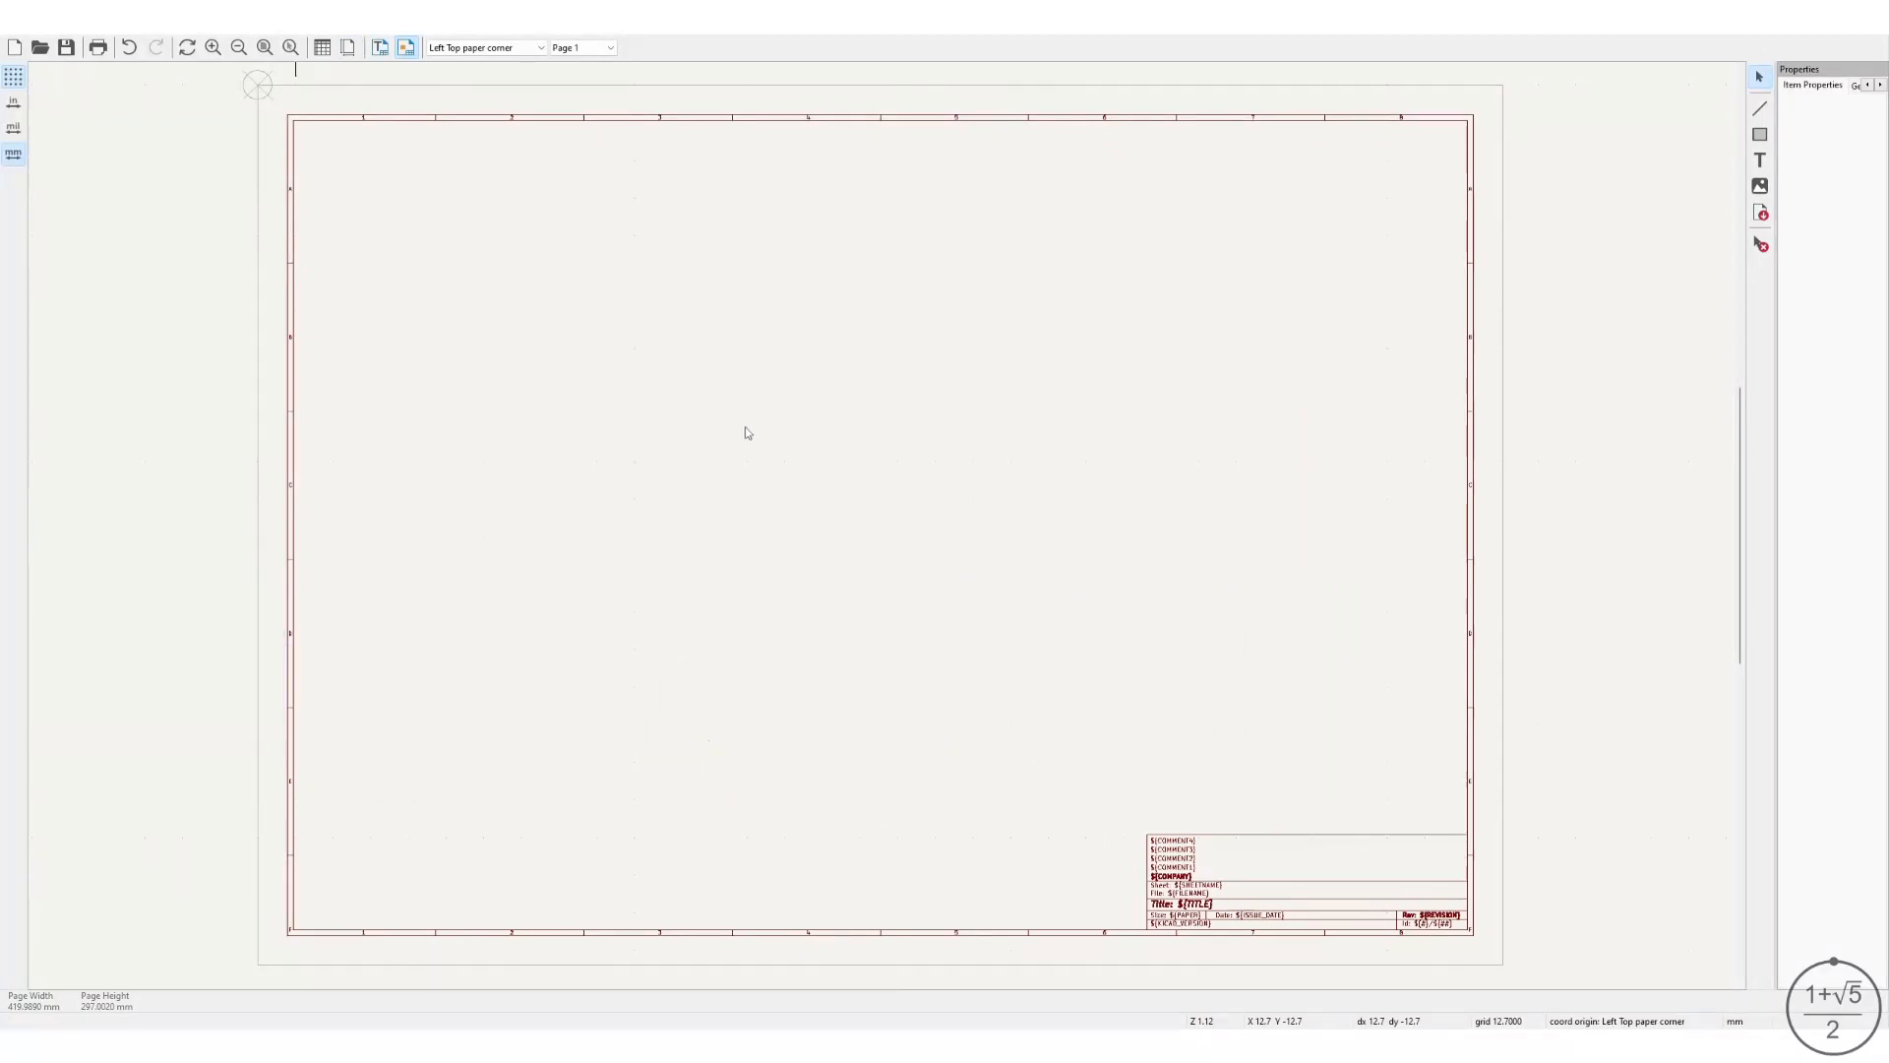
click(1066, 700)
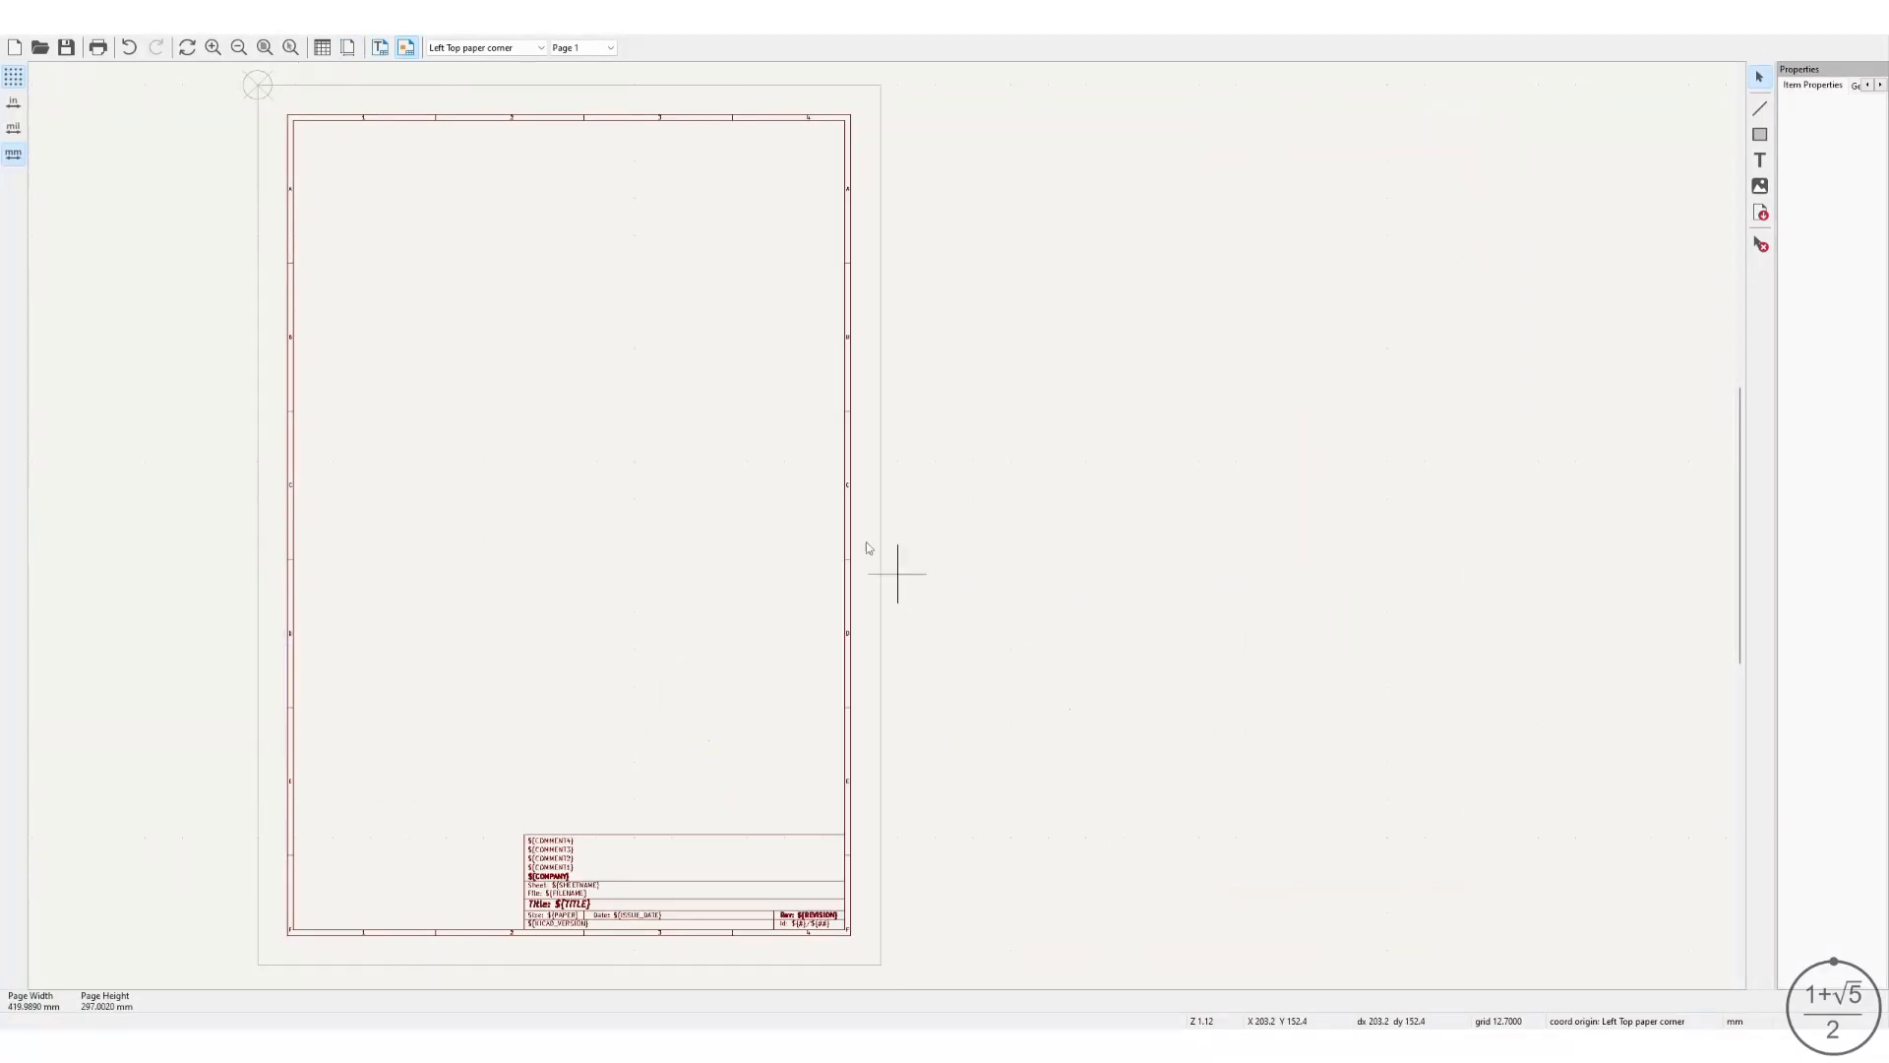
key(Home)
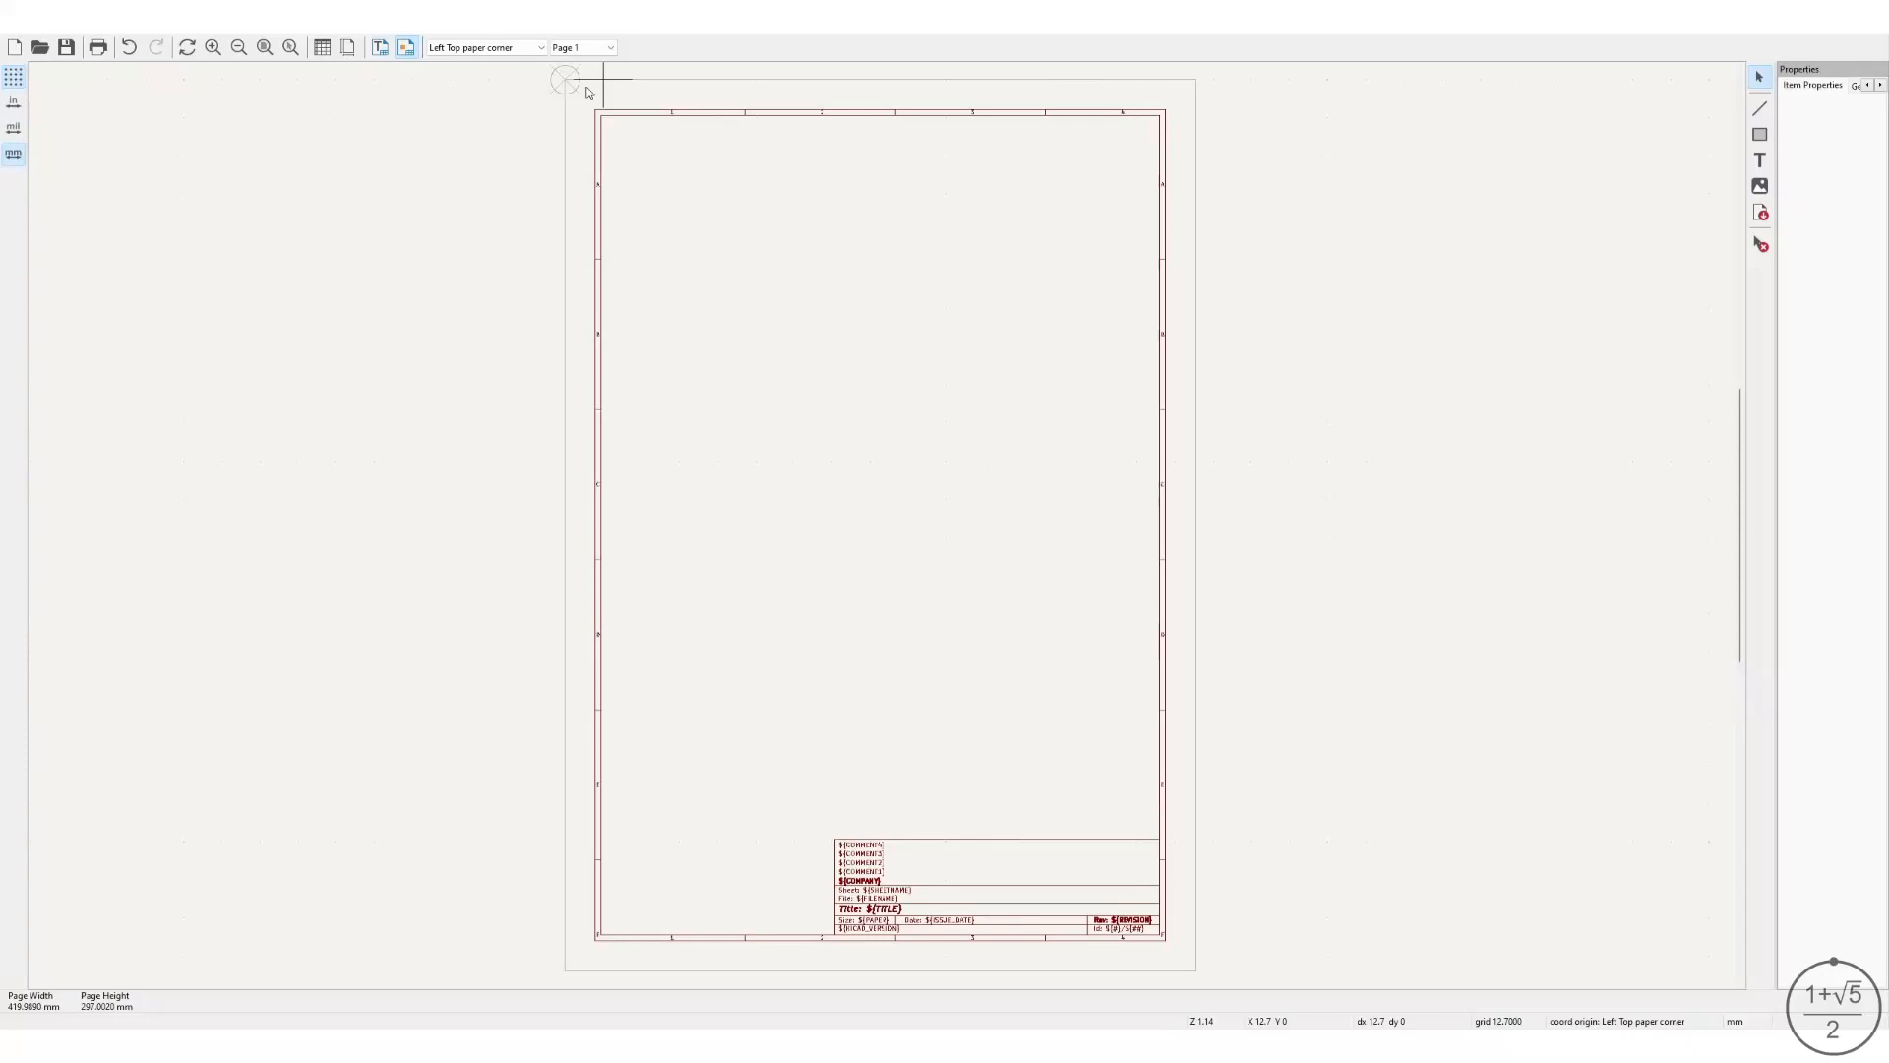
Set the grid to 2.54 mm and delete all default border and title block items from the sheet.
key(n)
key(n)
drag(585, 87, 1194, 962)
key(Delete)
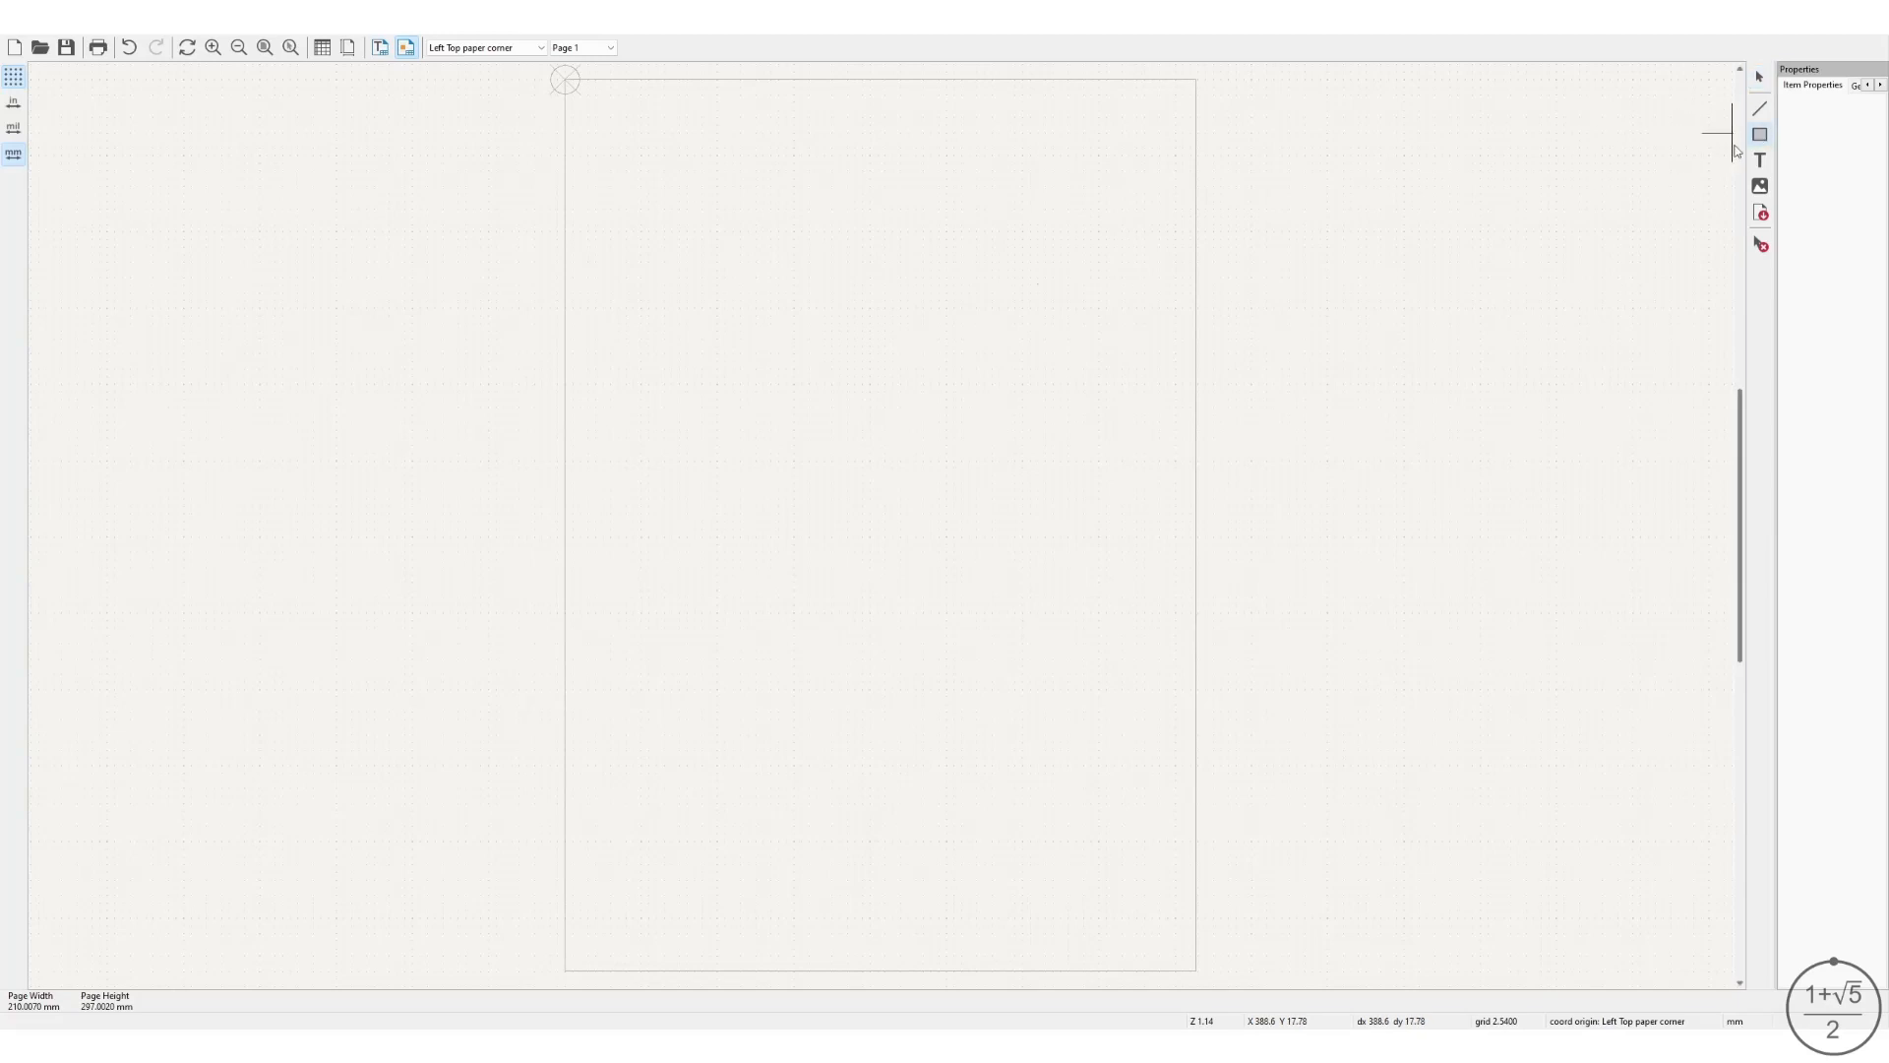
Draw a rectangle about 165 × 218 mm inside the page, starting near its upper left corner.
click(610, 111)
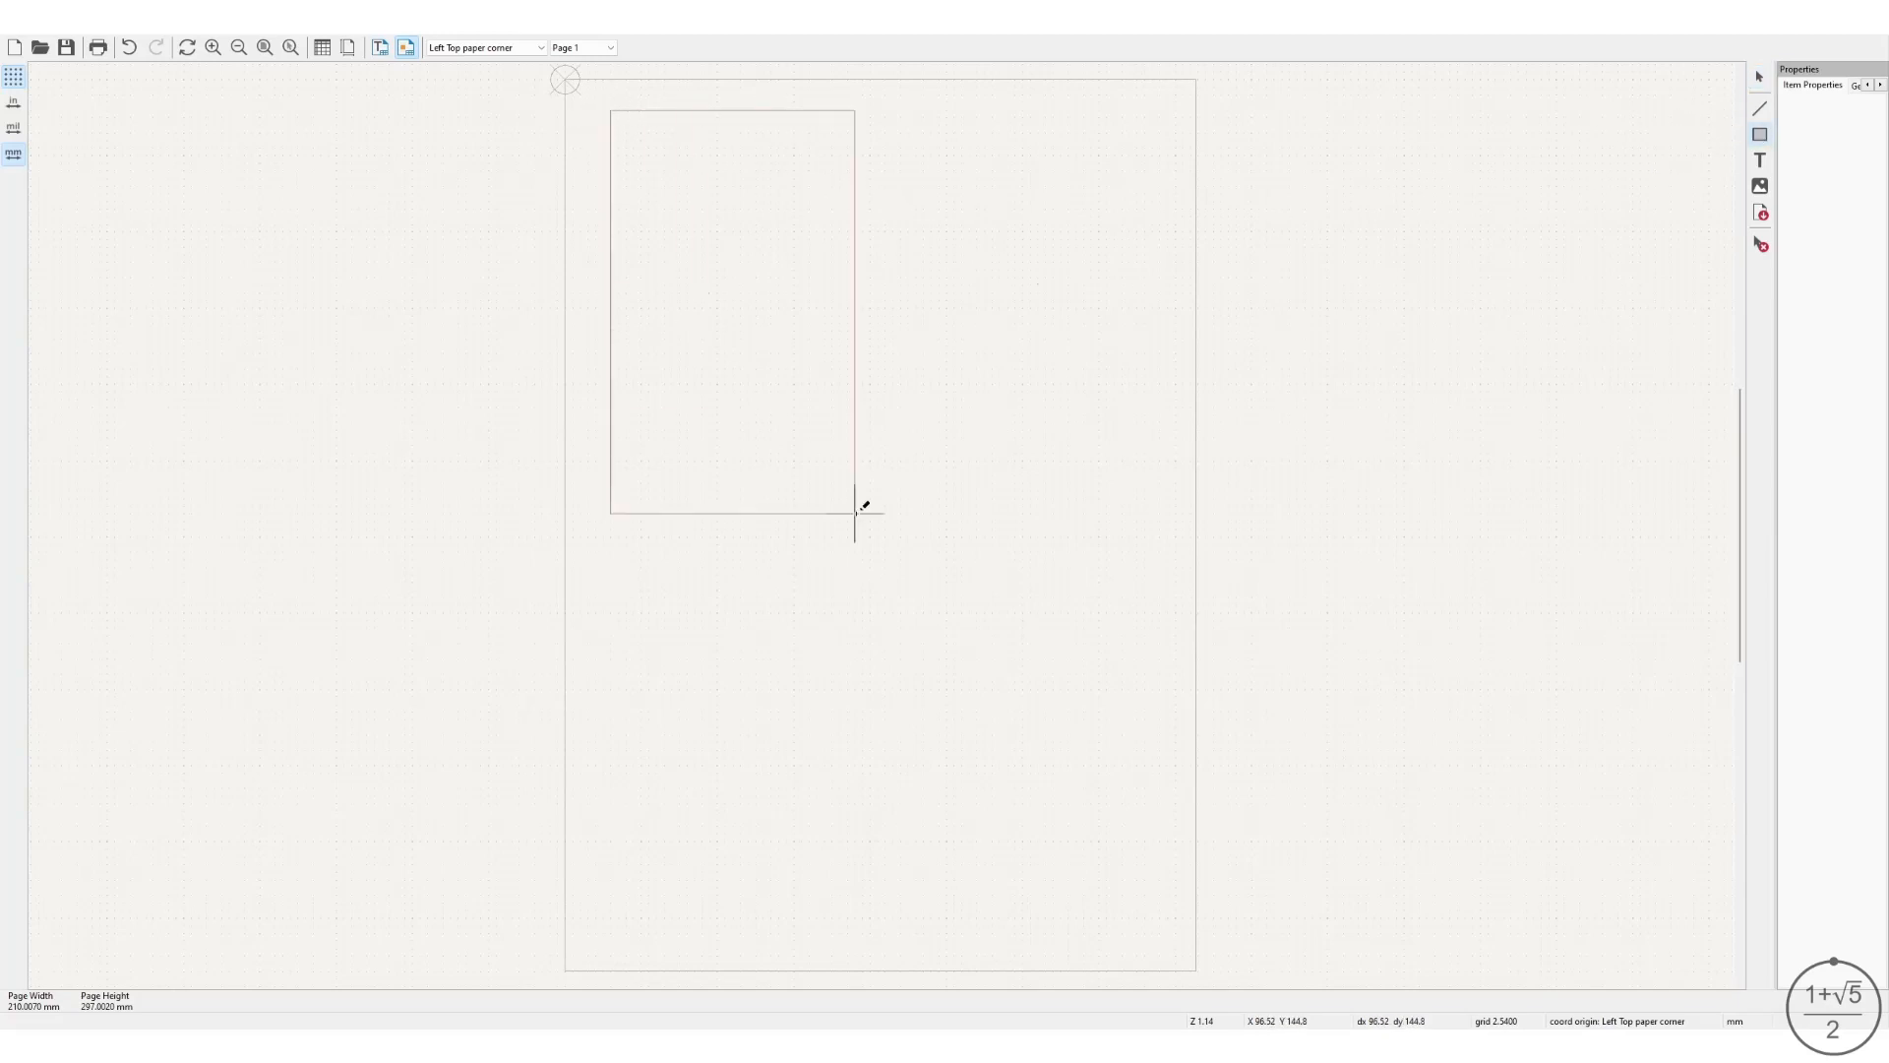
click(1107, 764)
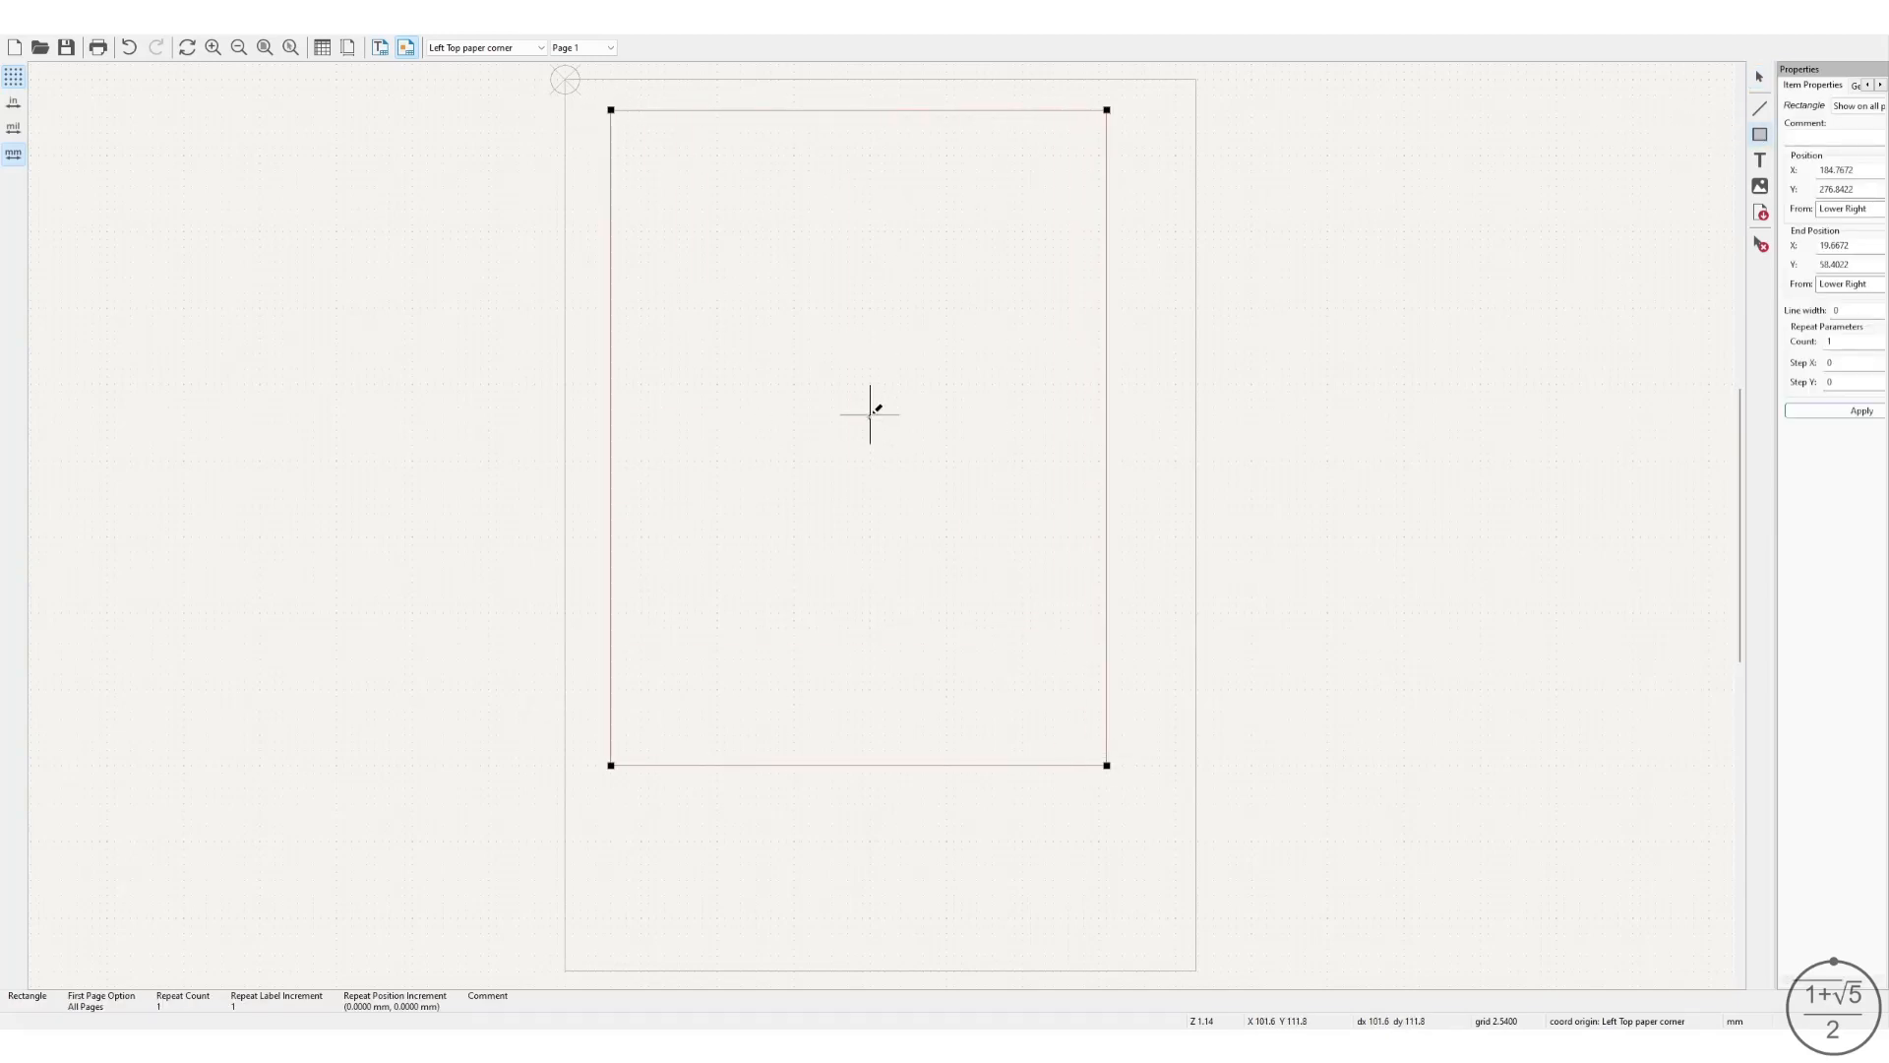
key(Escape)
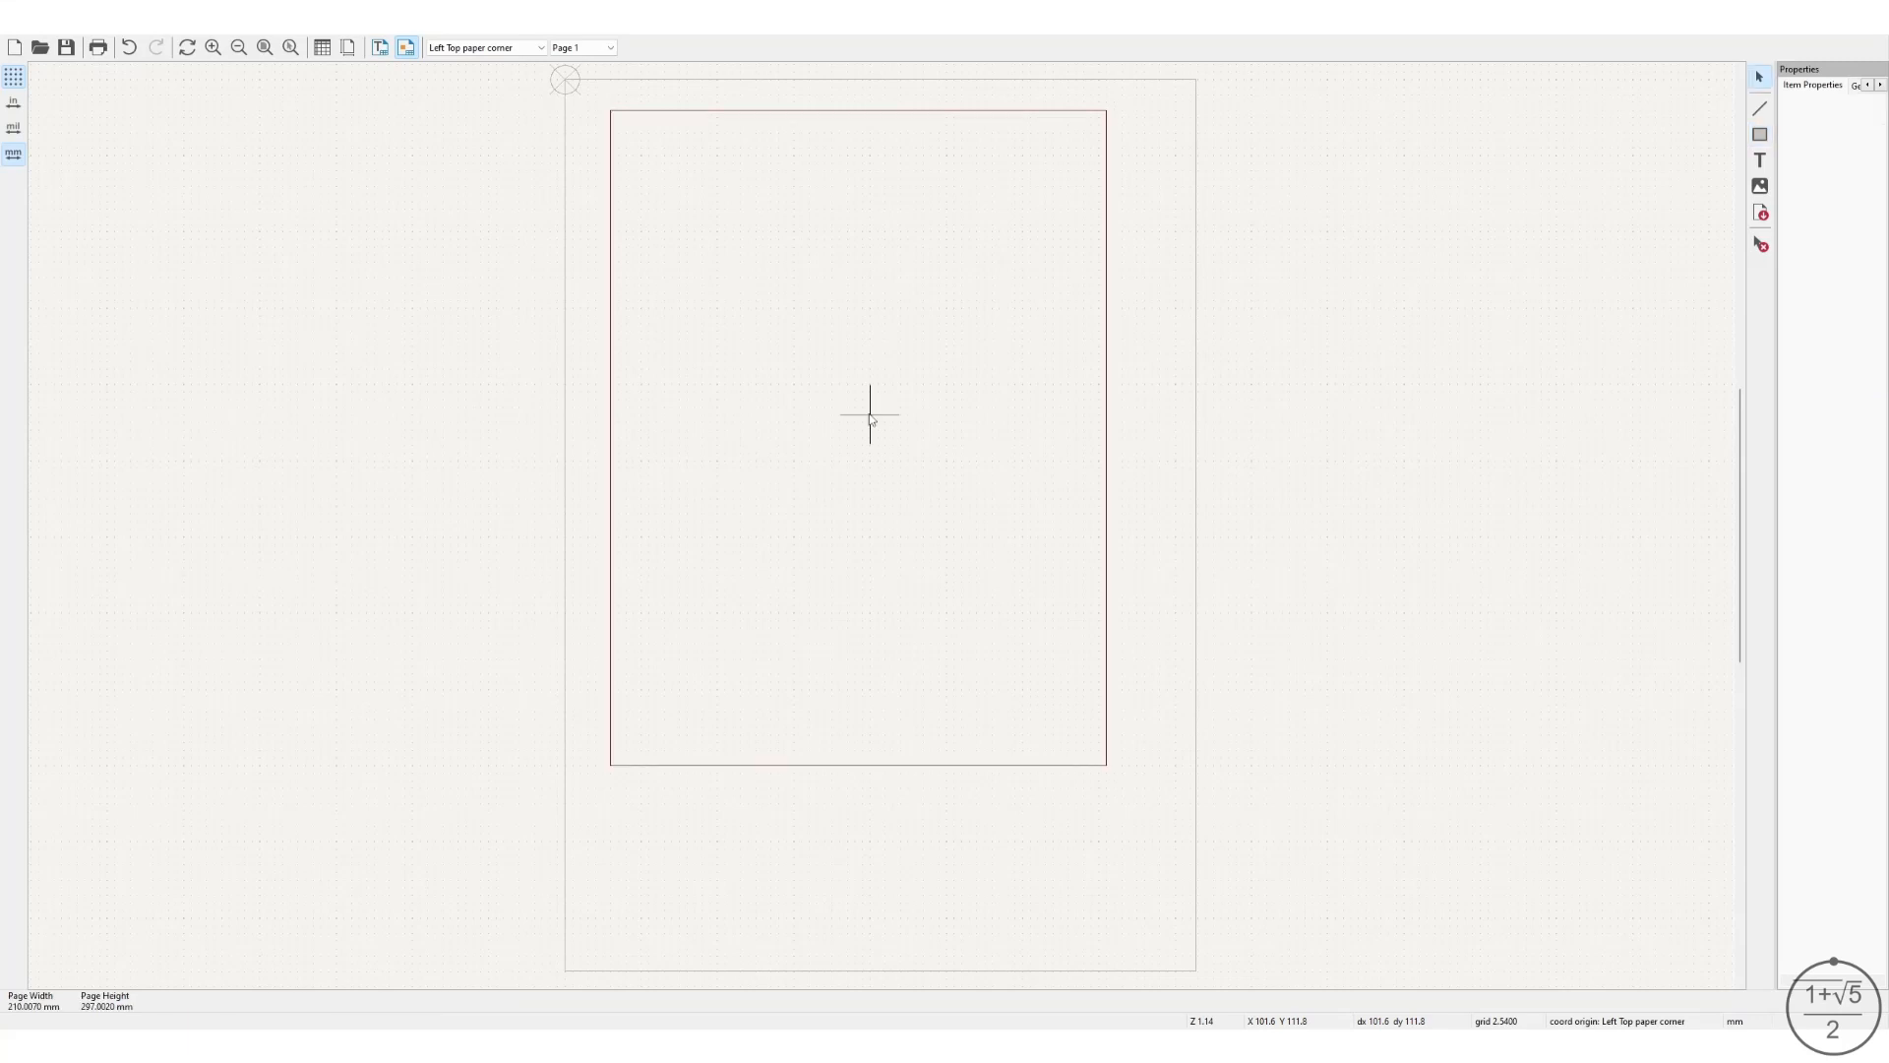
Select the rectangle and widen the Properties area so its fields are fully readable.
drag(1144, 255, 1003, 309)
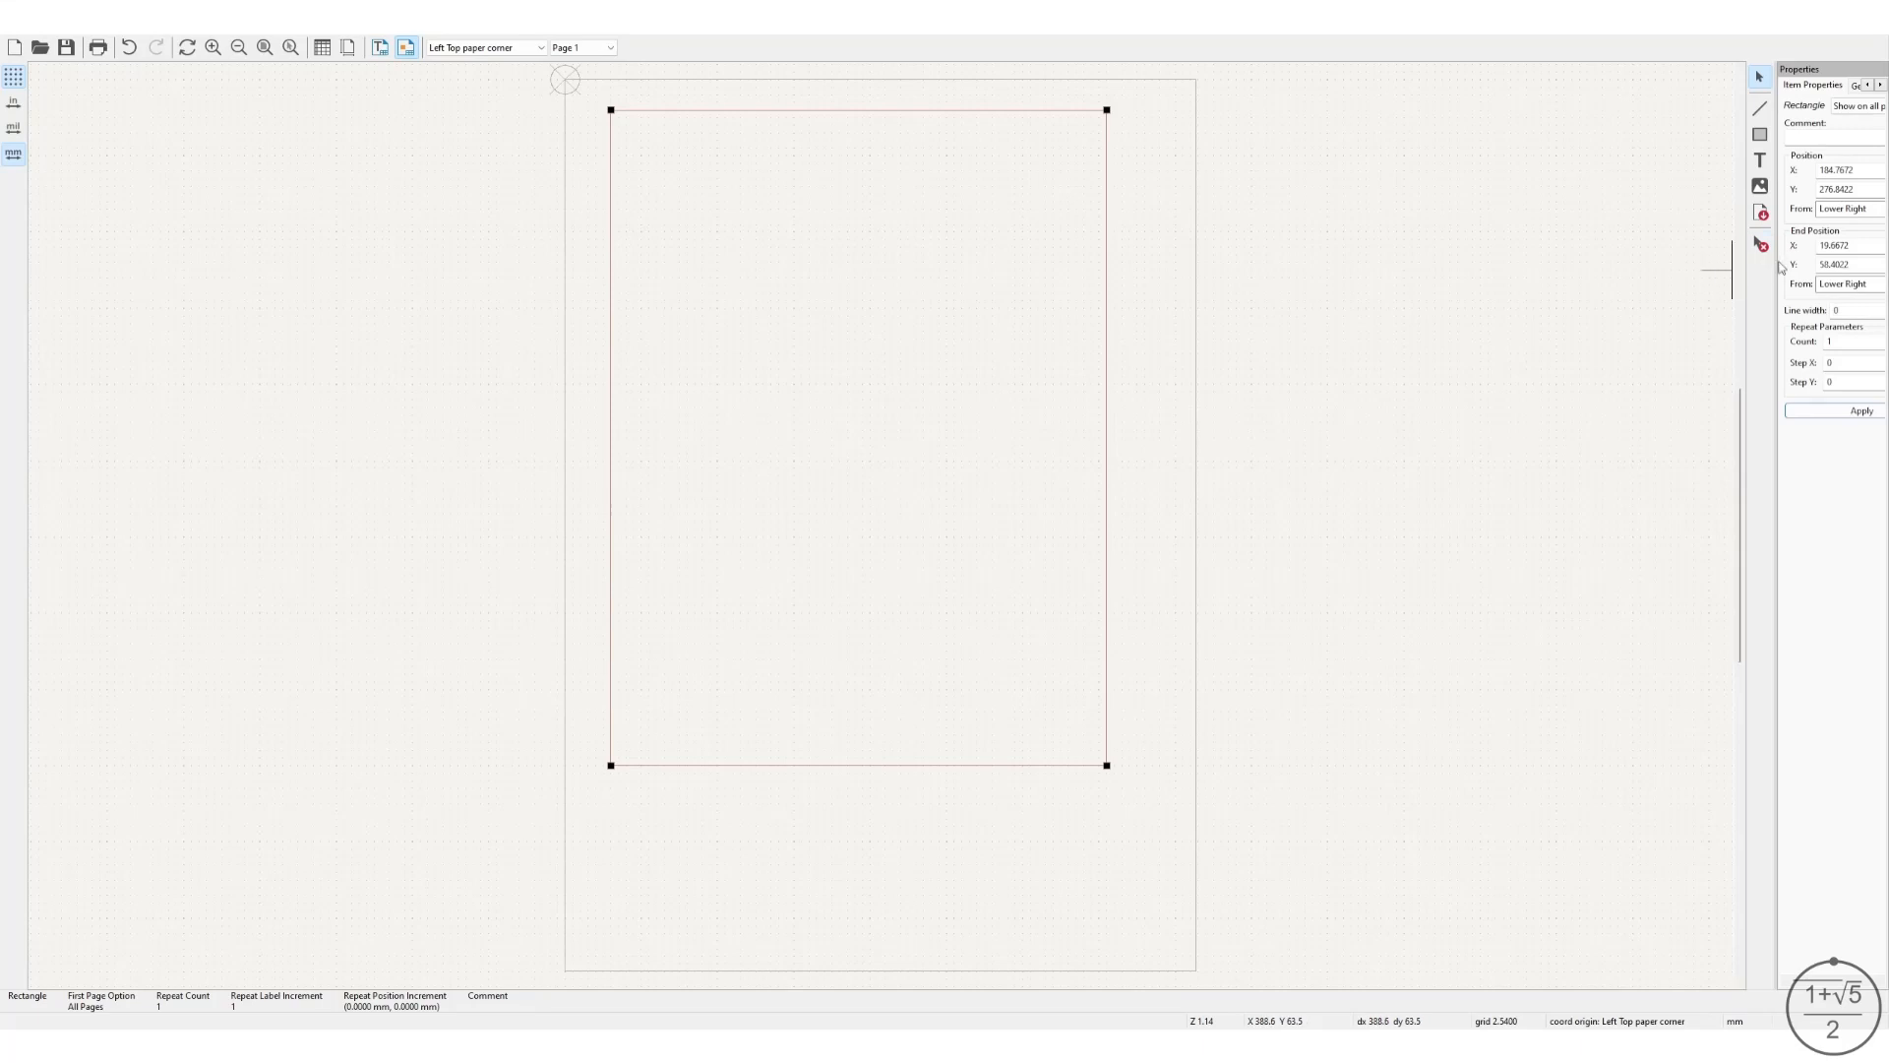
drag(1776, 262, 1656, 269)
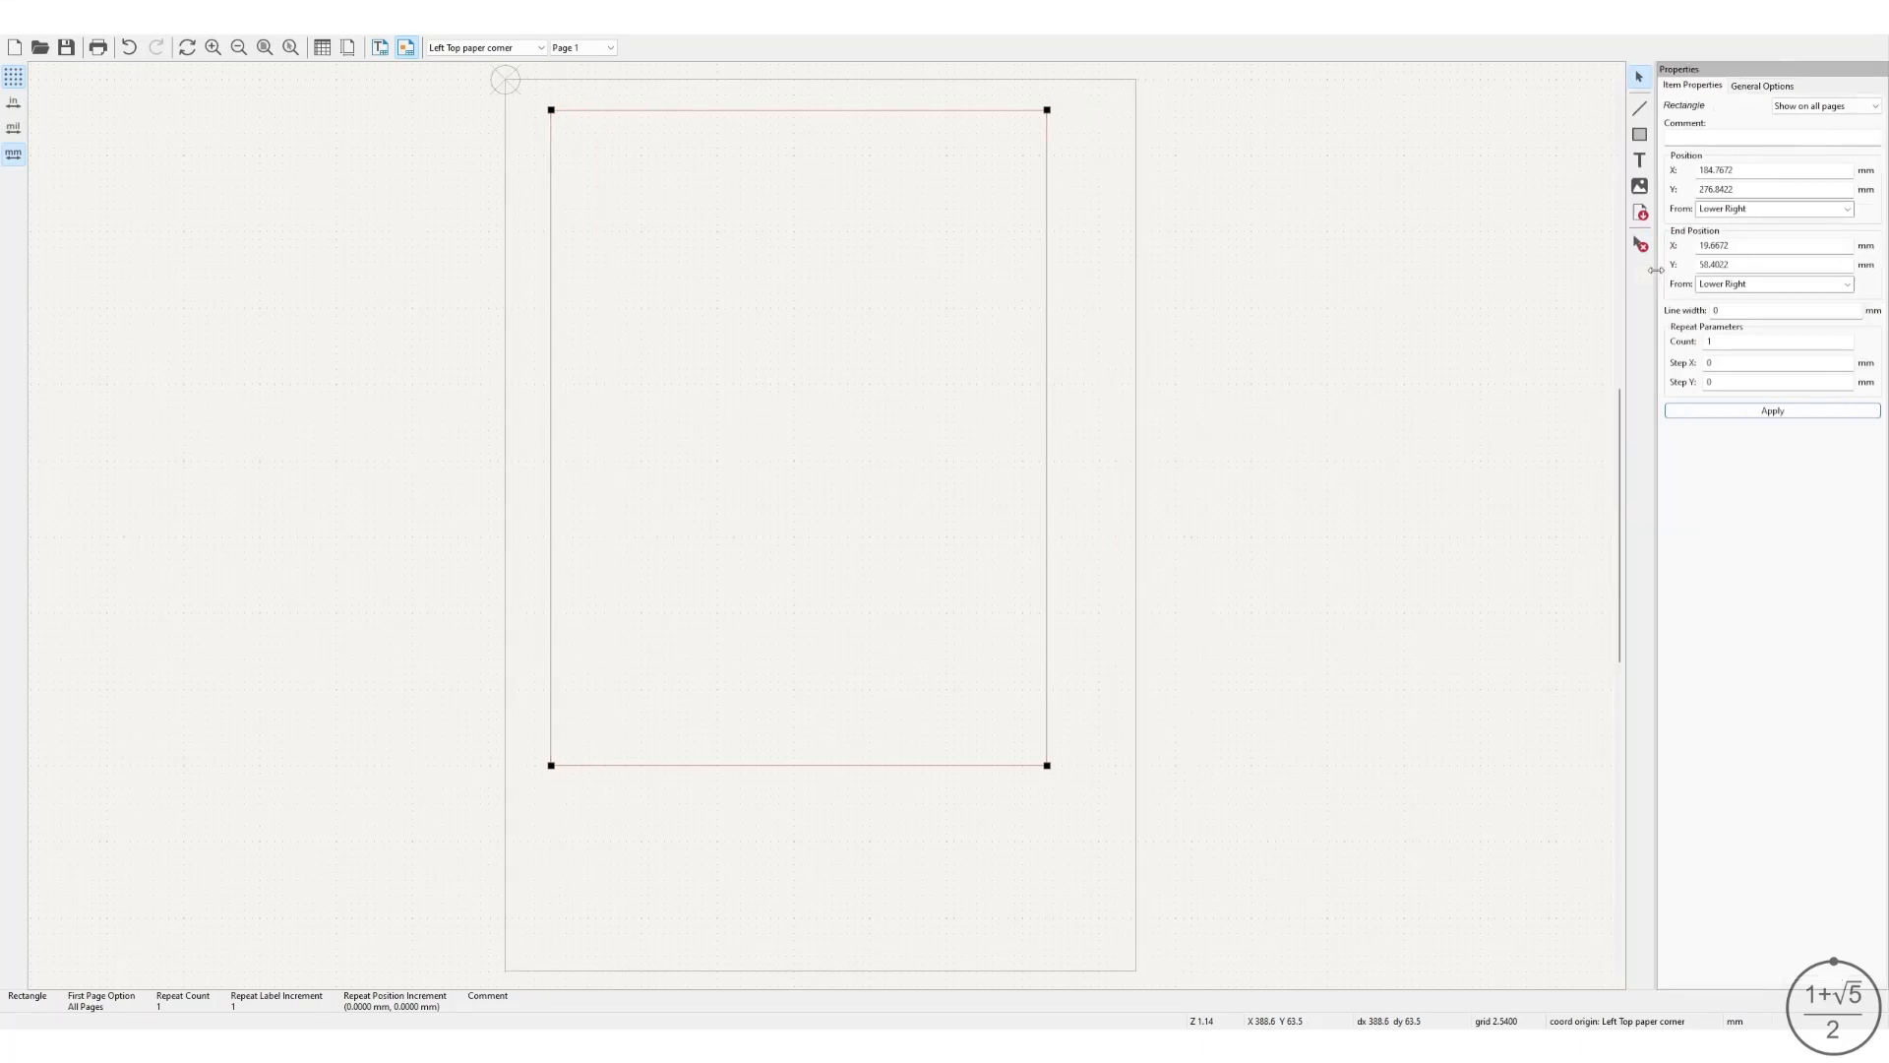
click(1465, 280)
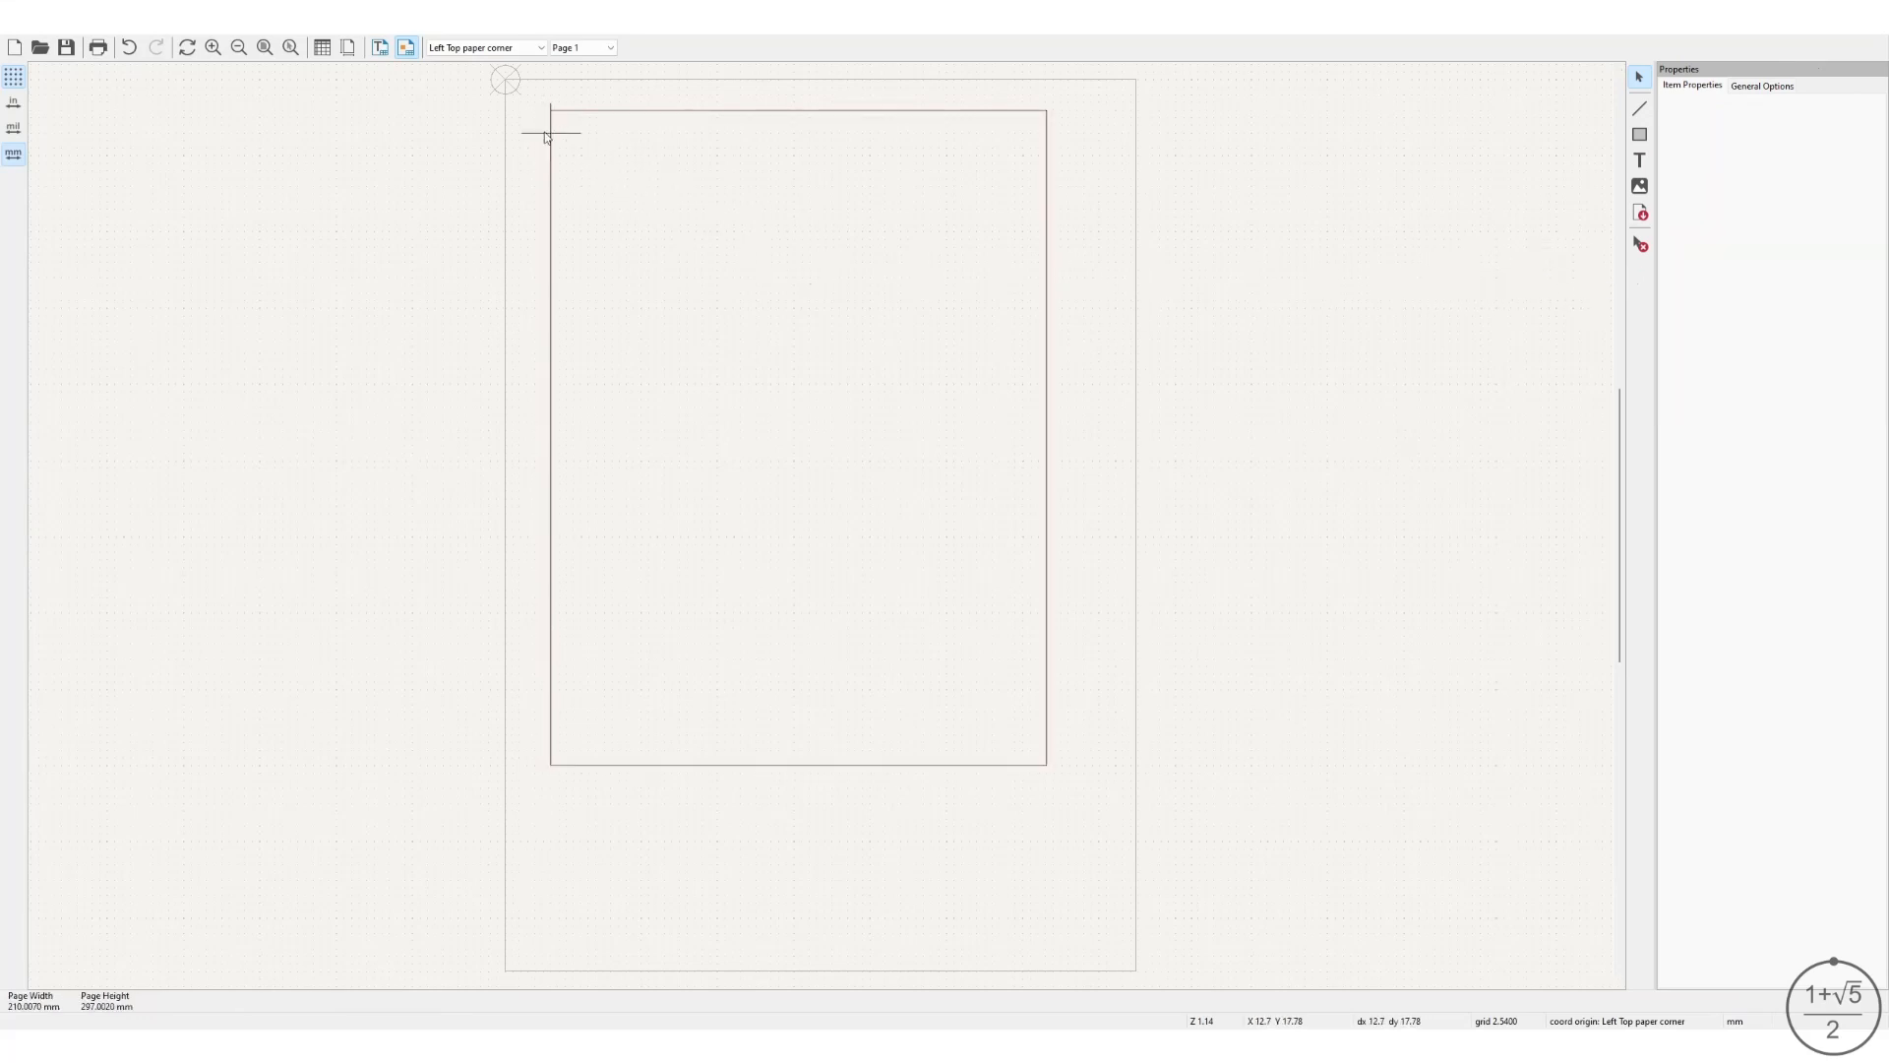
Reference the rectangle's start and end positions from Upper Left, with Left Top paper corner as the coordinate origin.
drag(1071, 233, 1008, 264)
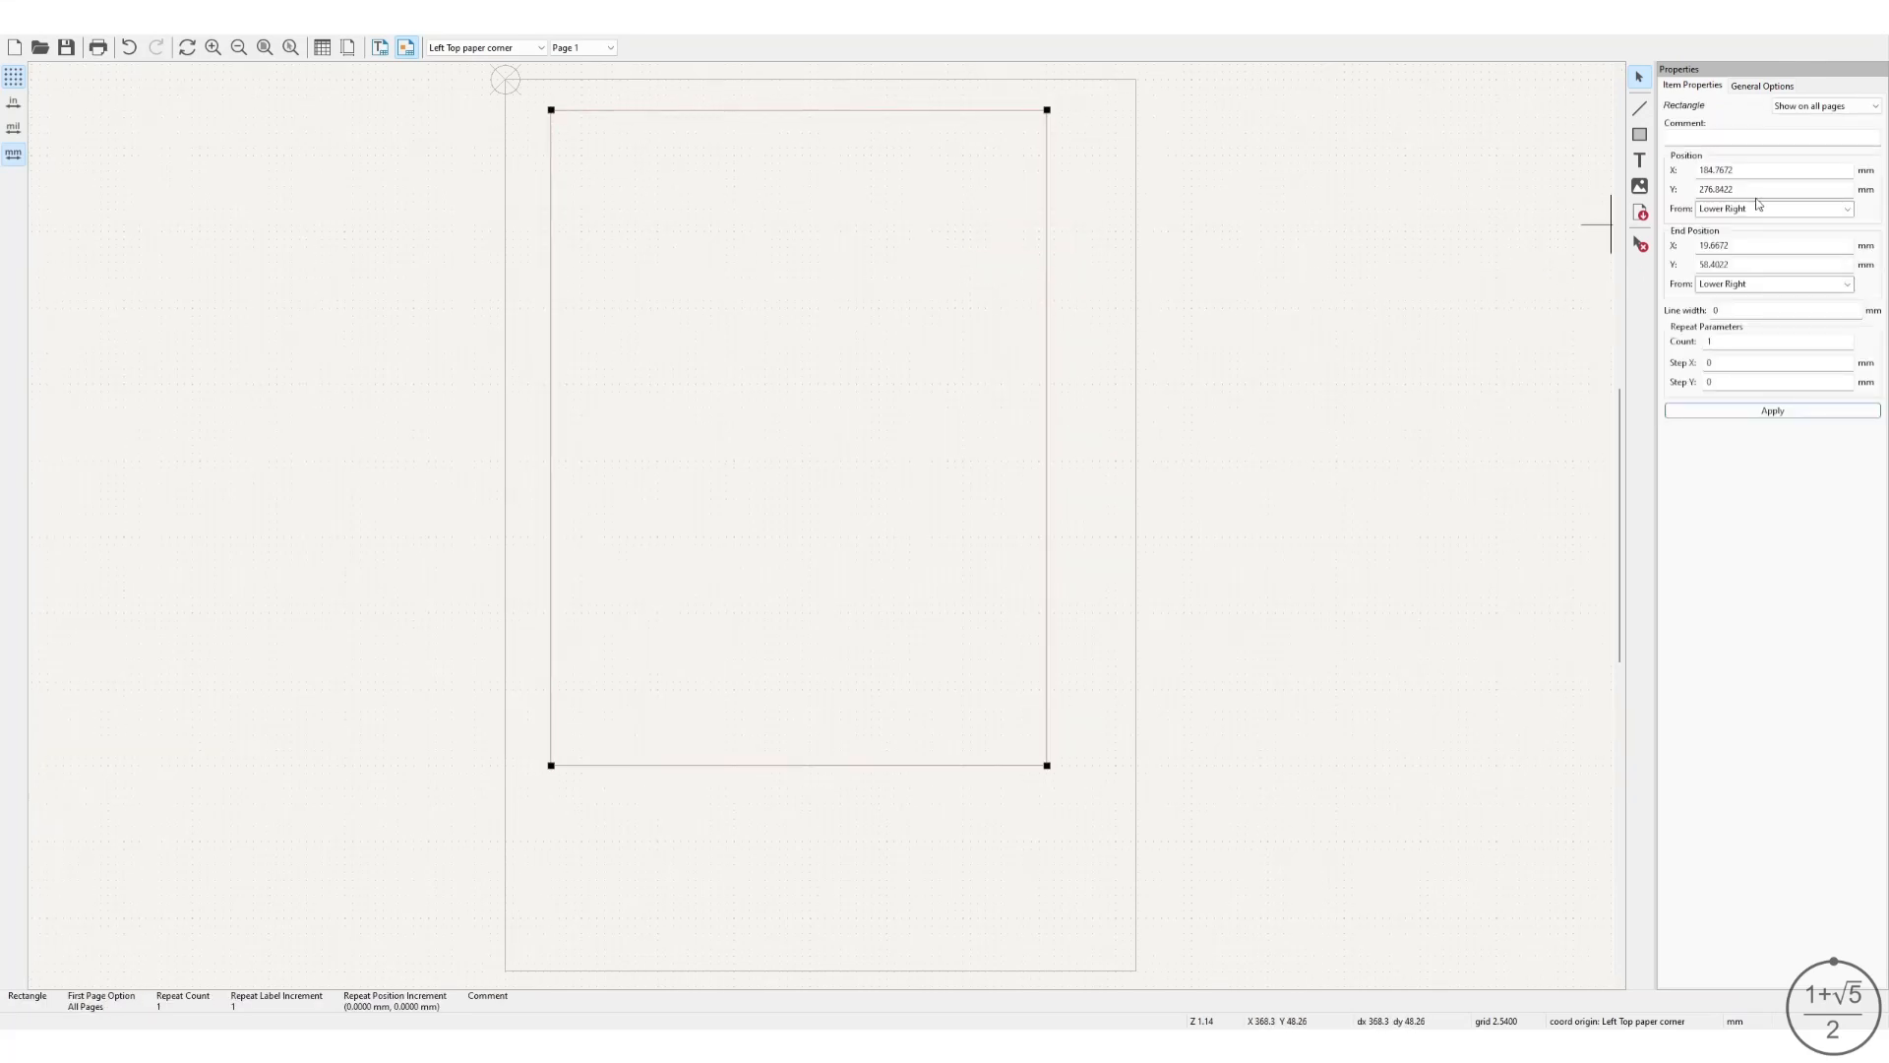
click(1848, 208)
click(1811, 237)
click(1847, 284)
click(1821, 309)
click(540, 49)
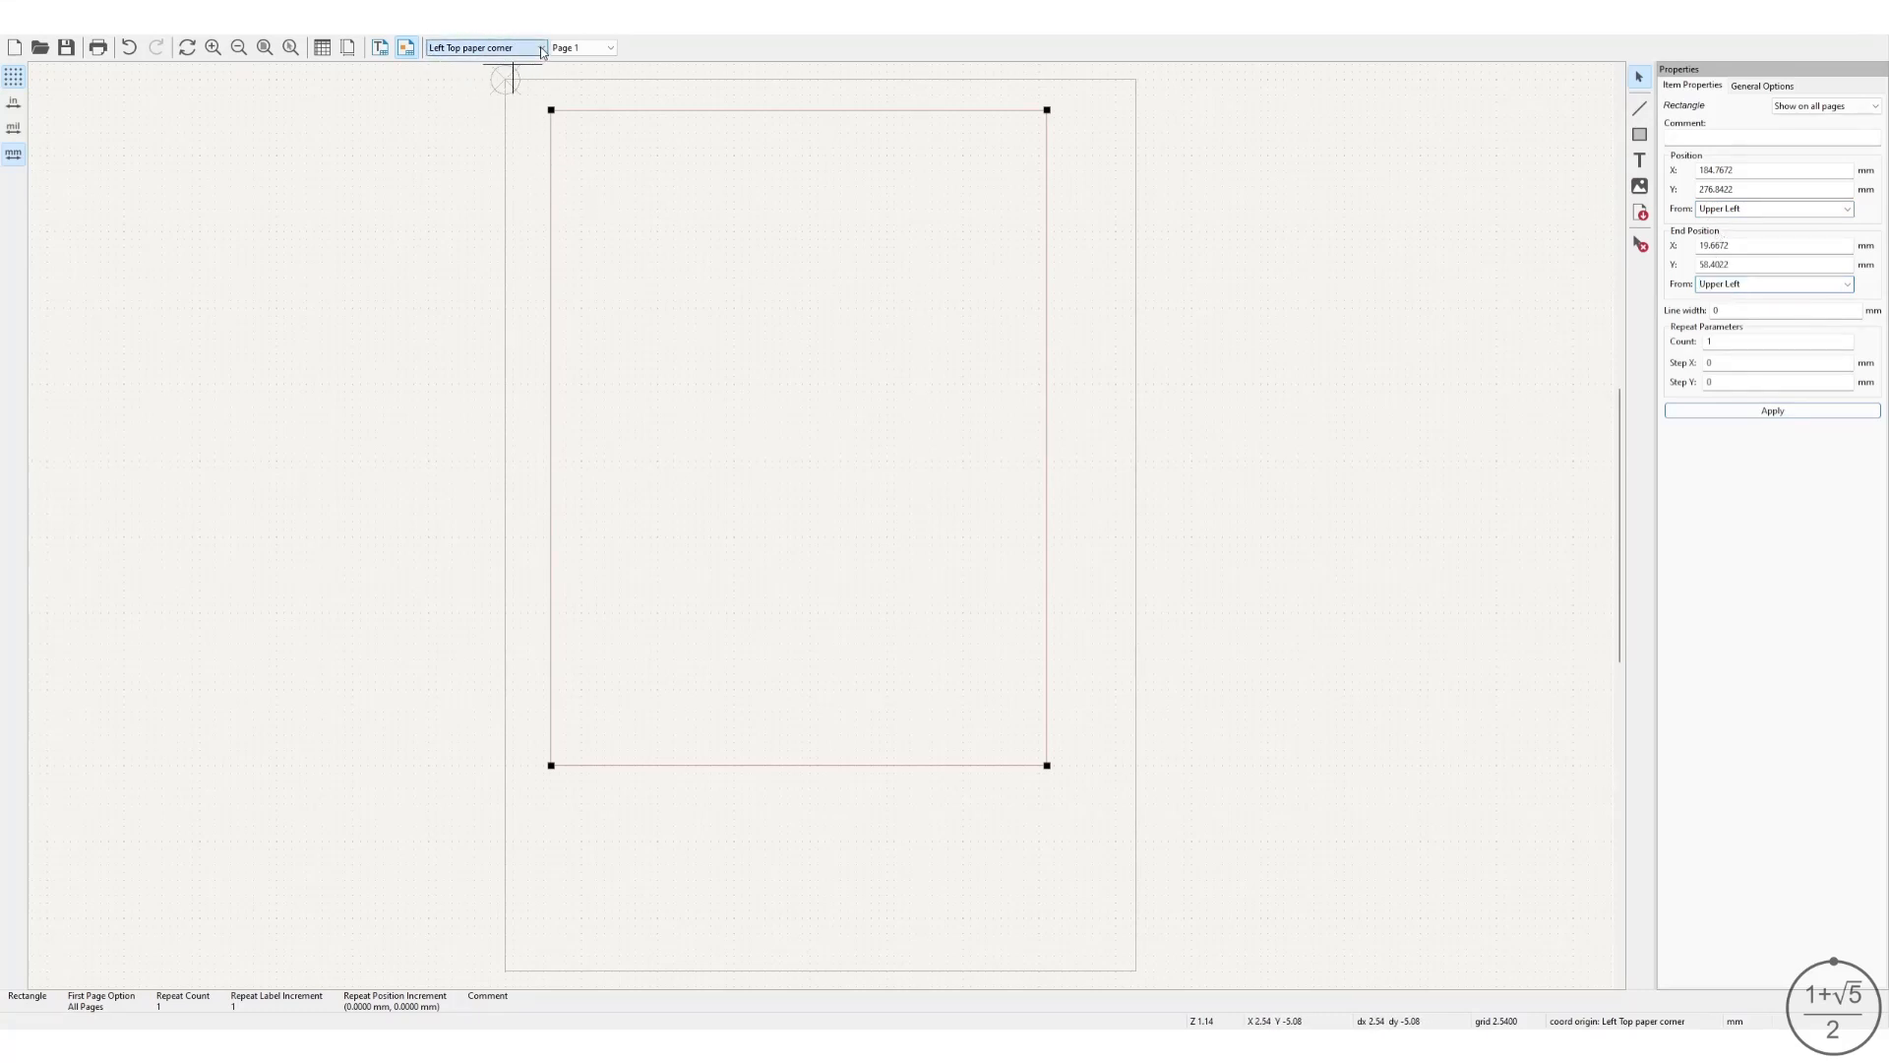
click(502, 70)
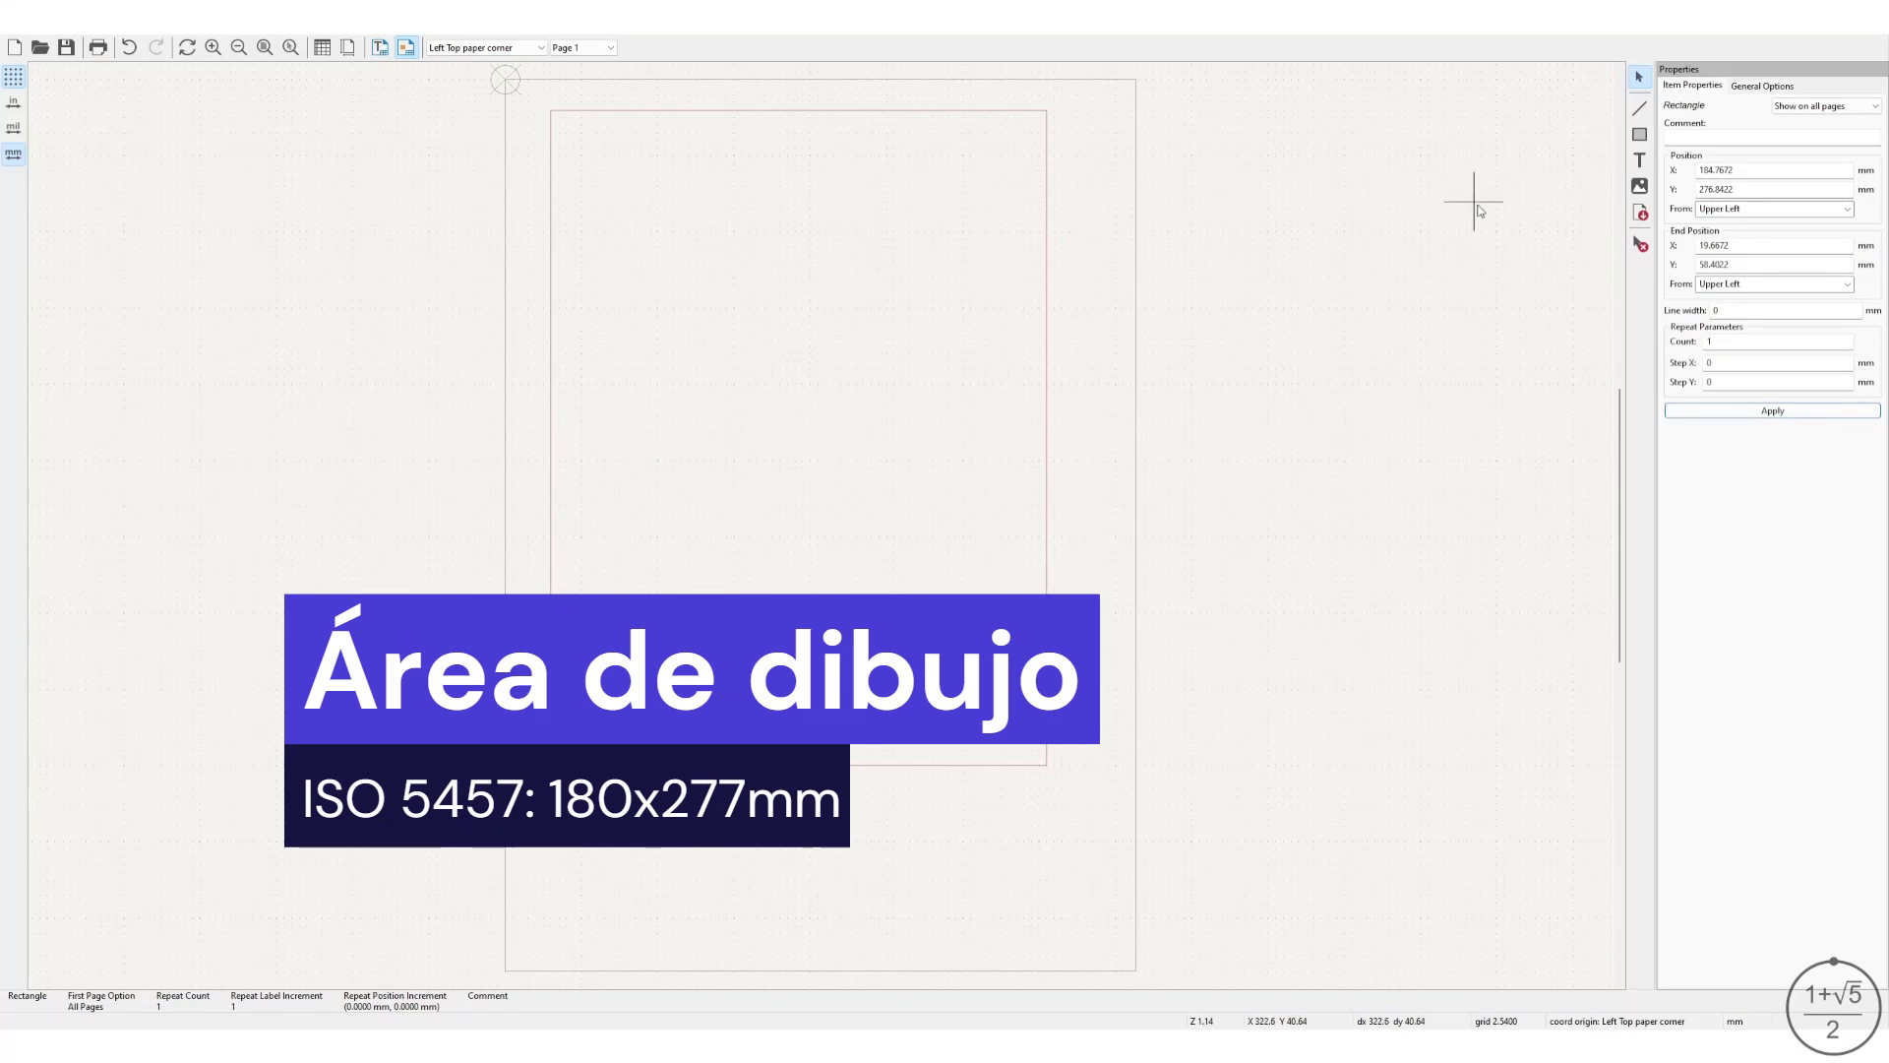
Set the rectangle's start position to X 0, Y 0 mm and its end position to X 180, Y 277 mm.
double_click(1743, 173)
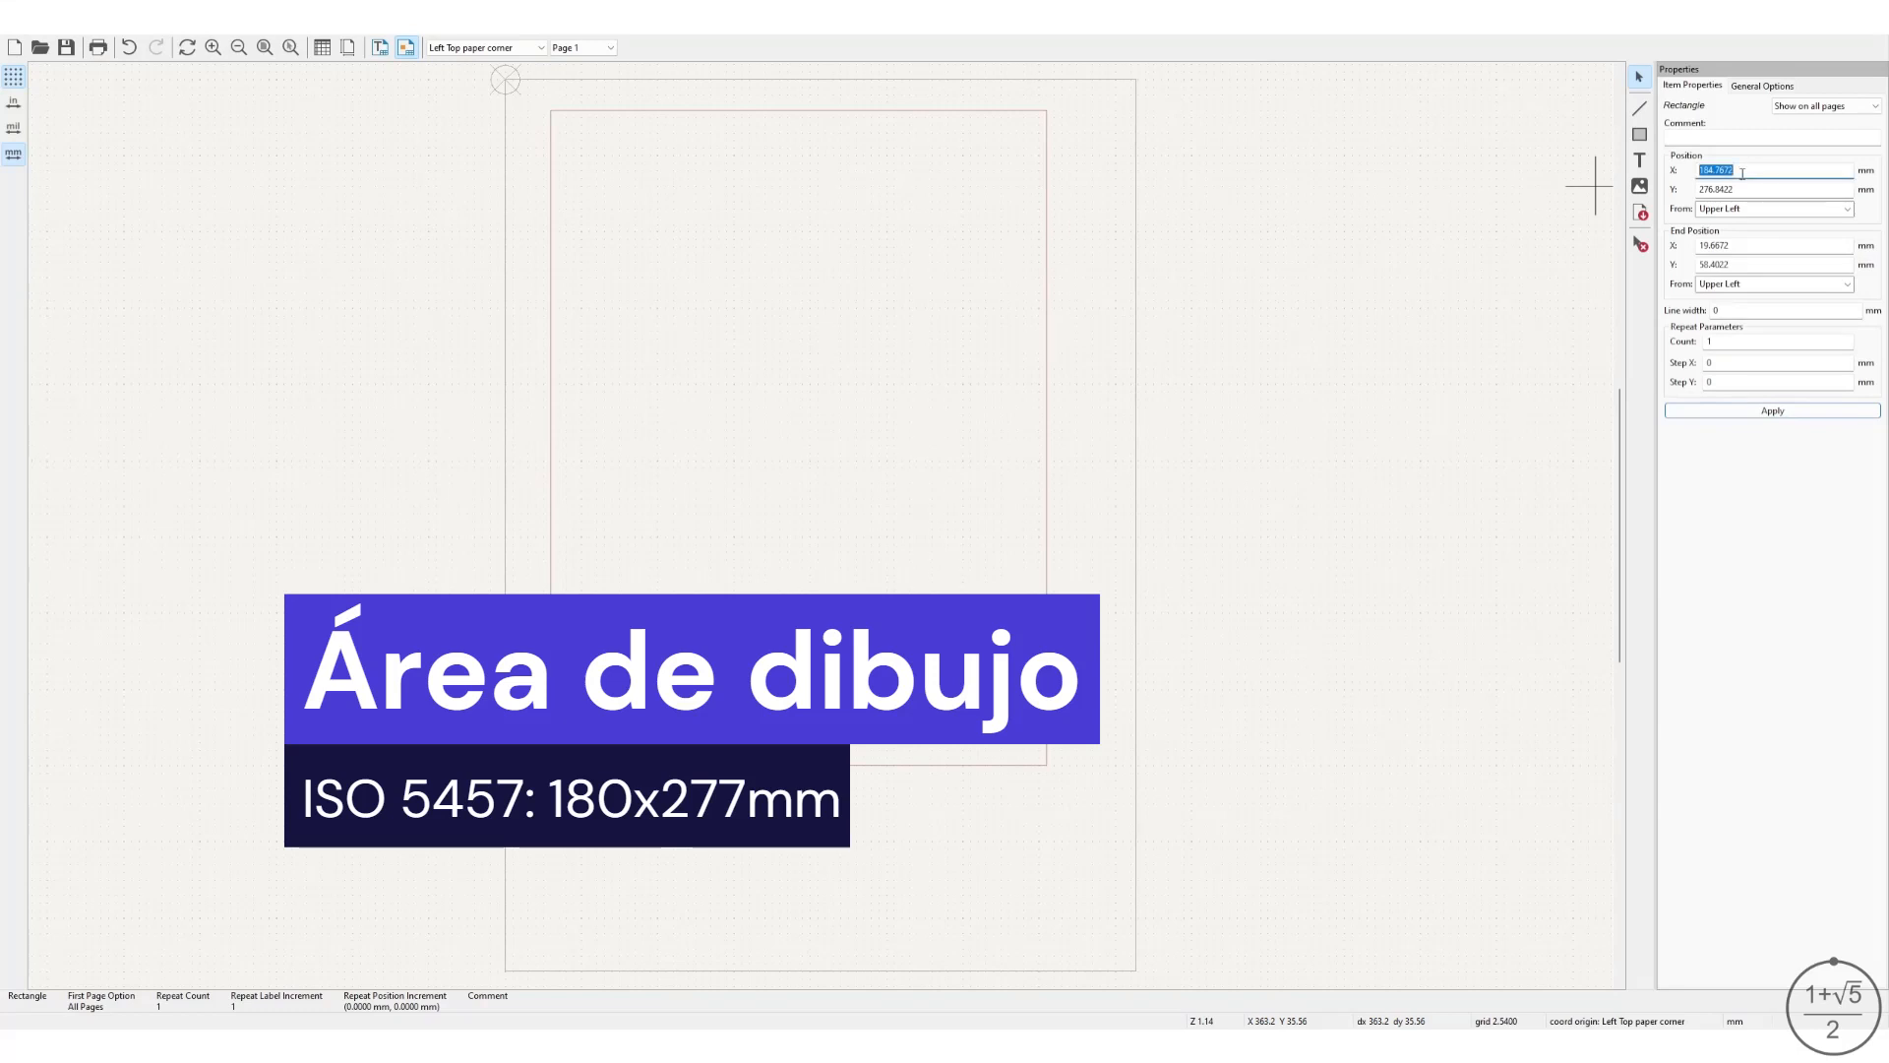
text(0)
double_click(1743, 248)
text(1)
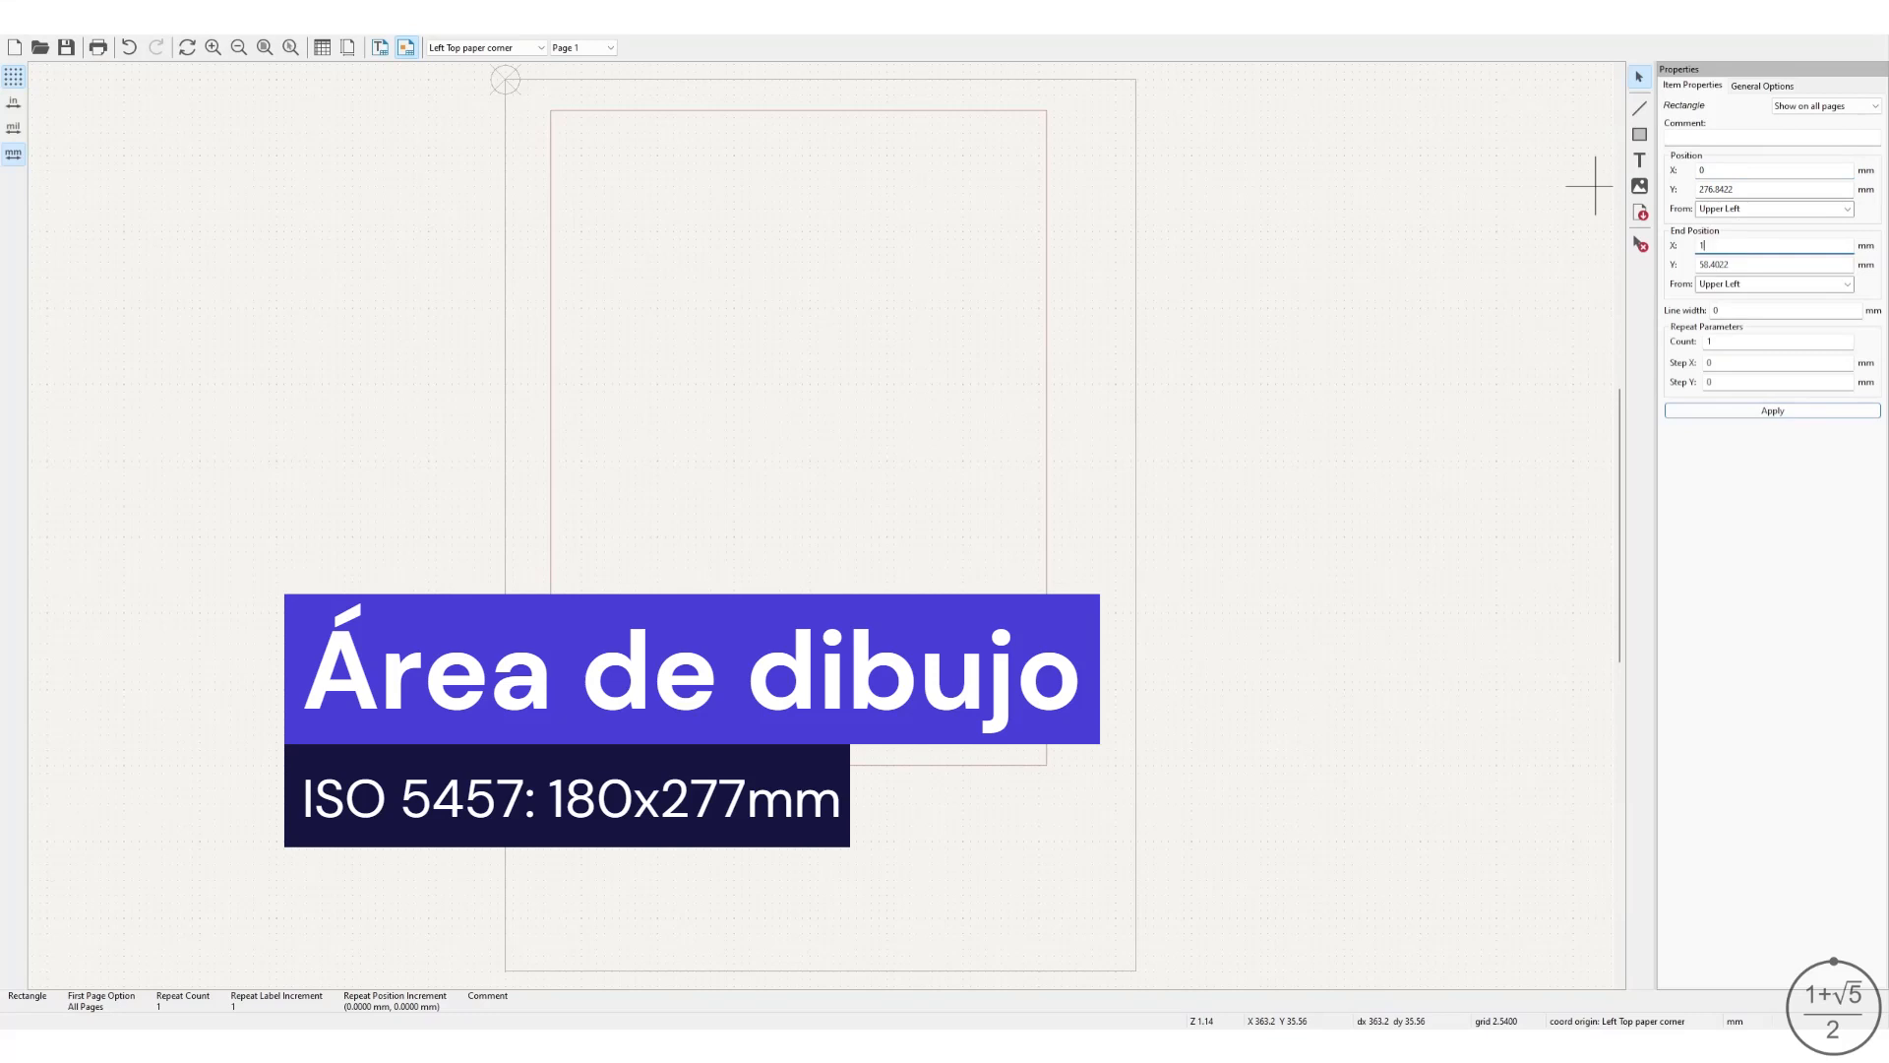
text(80)
double_click(1769, 189)
text(0)
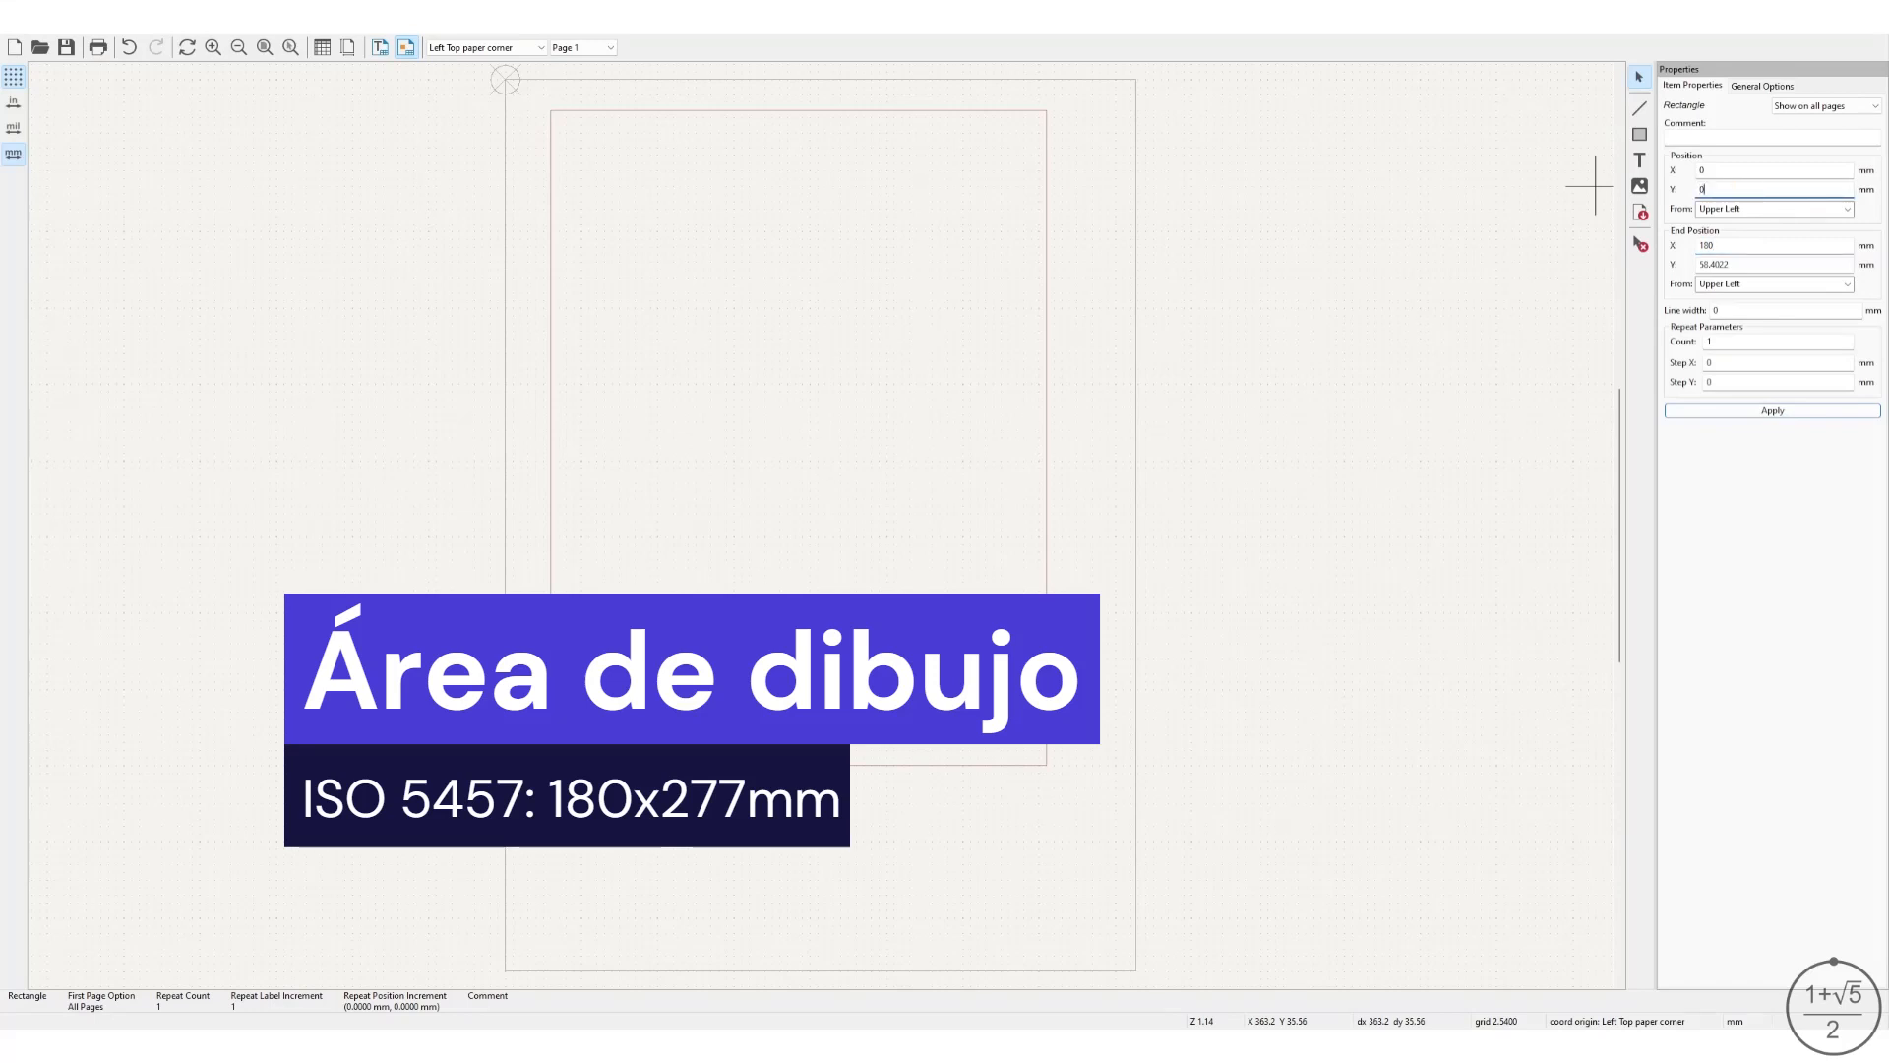
double_click(1749, 264)
text(277)
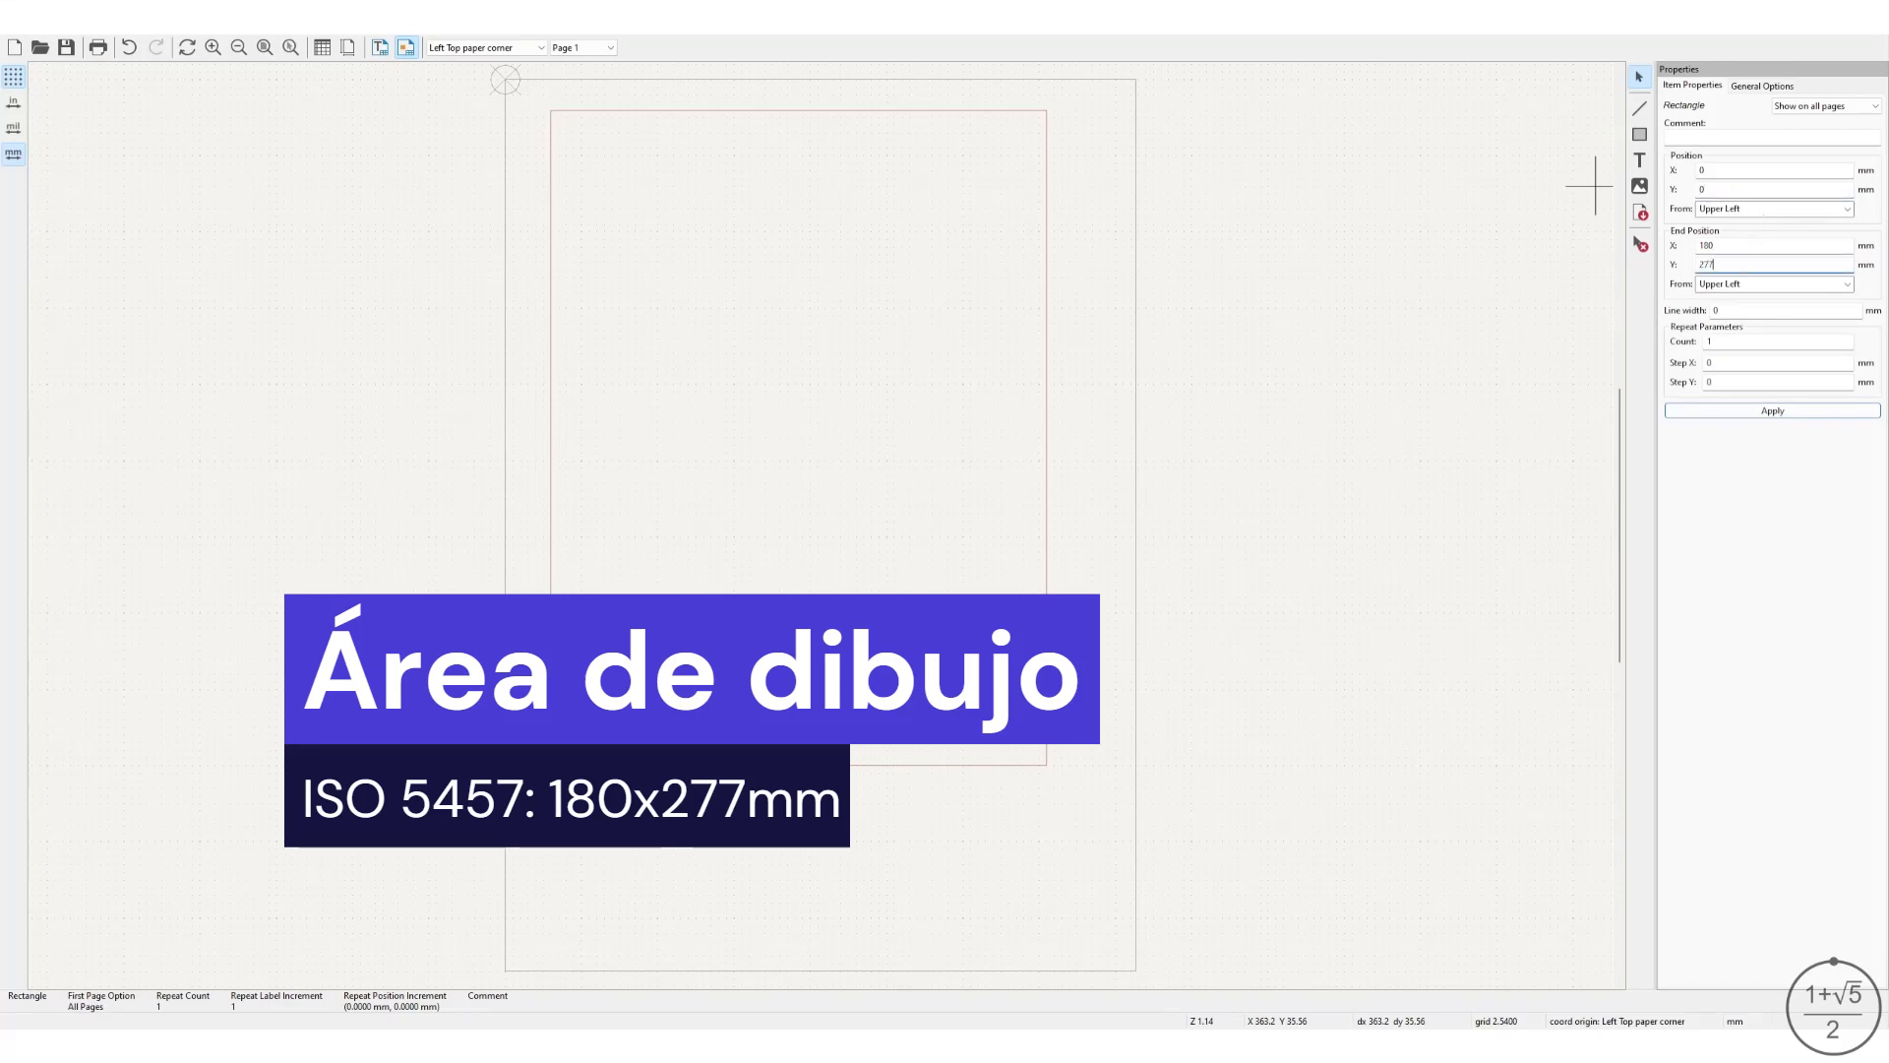
Set the rectangle's line width to 0.7 mm and apply its properties.
click(1742, 312)
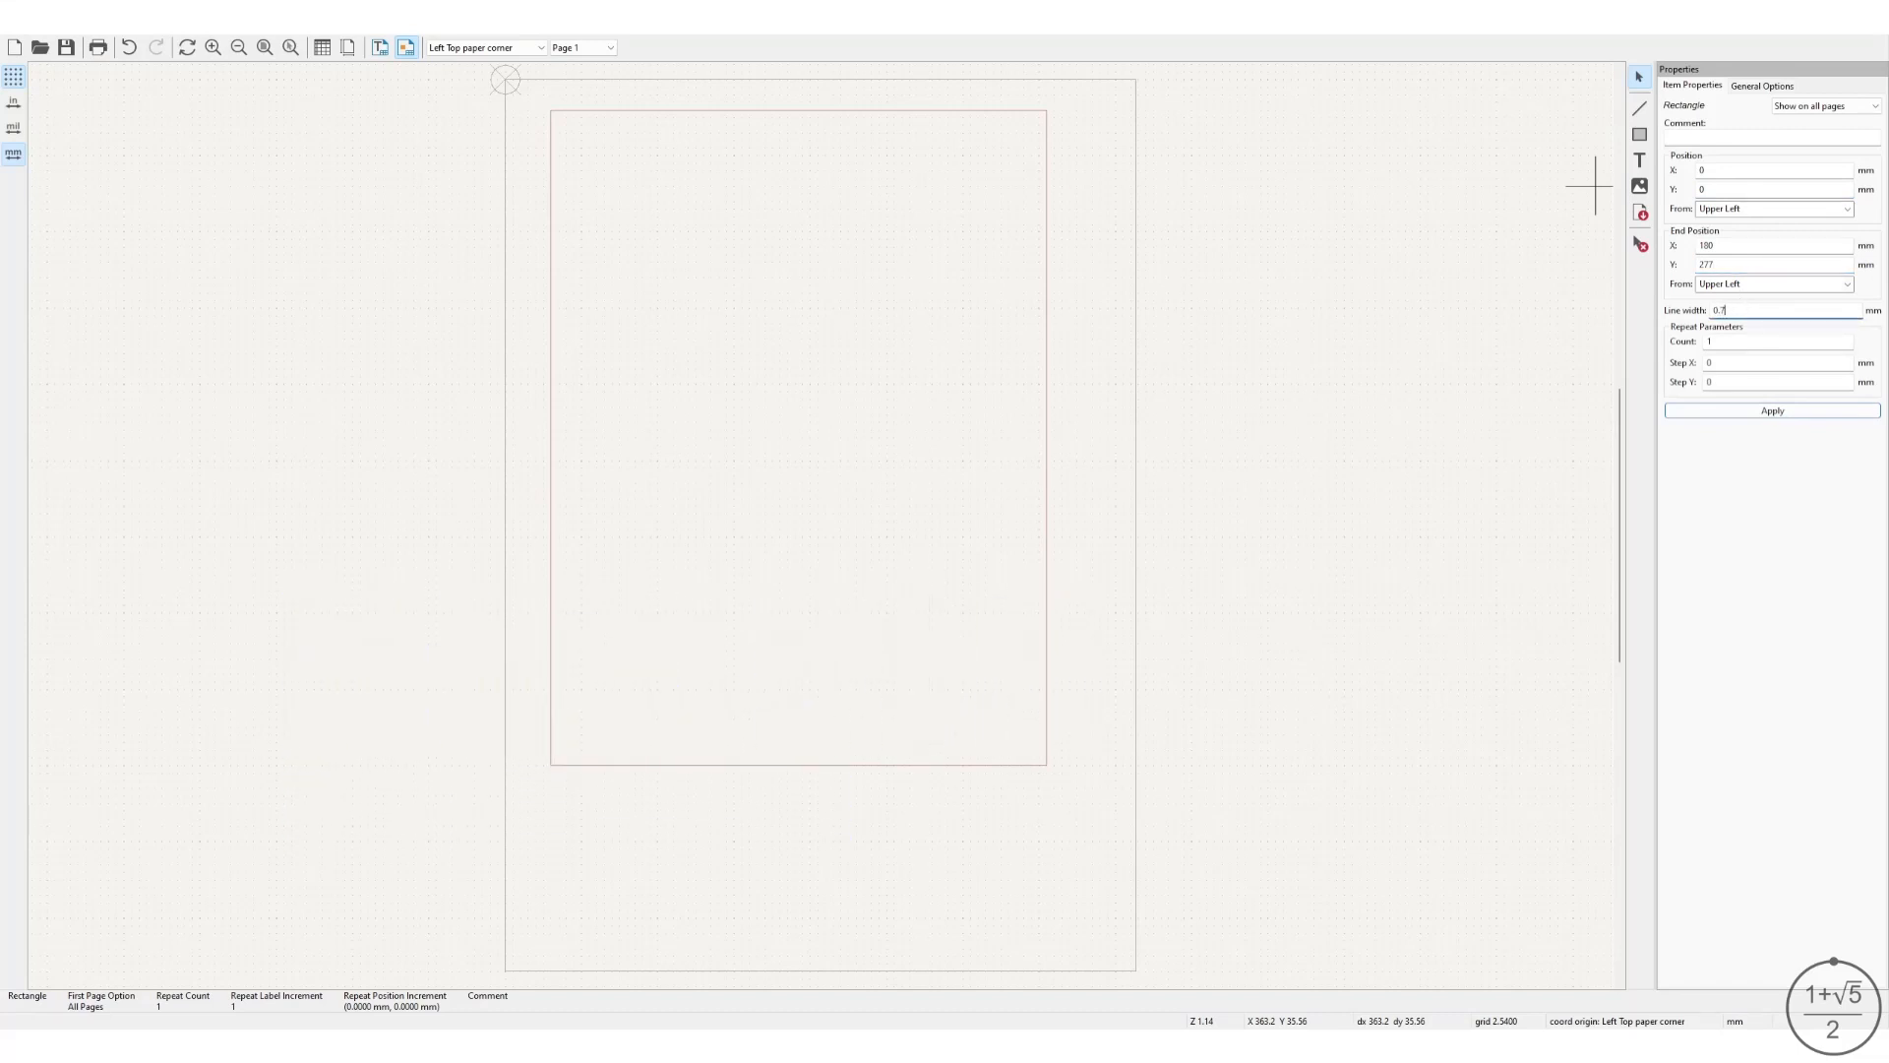
click(1775, 414)
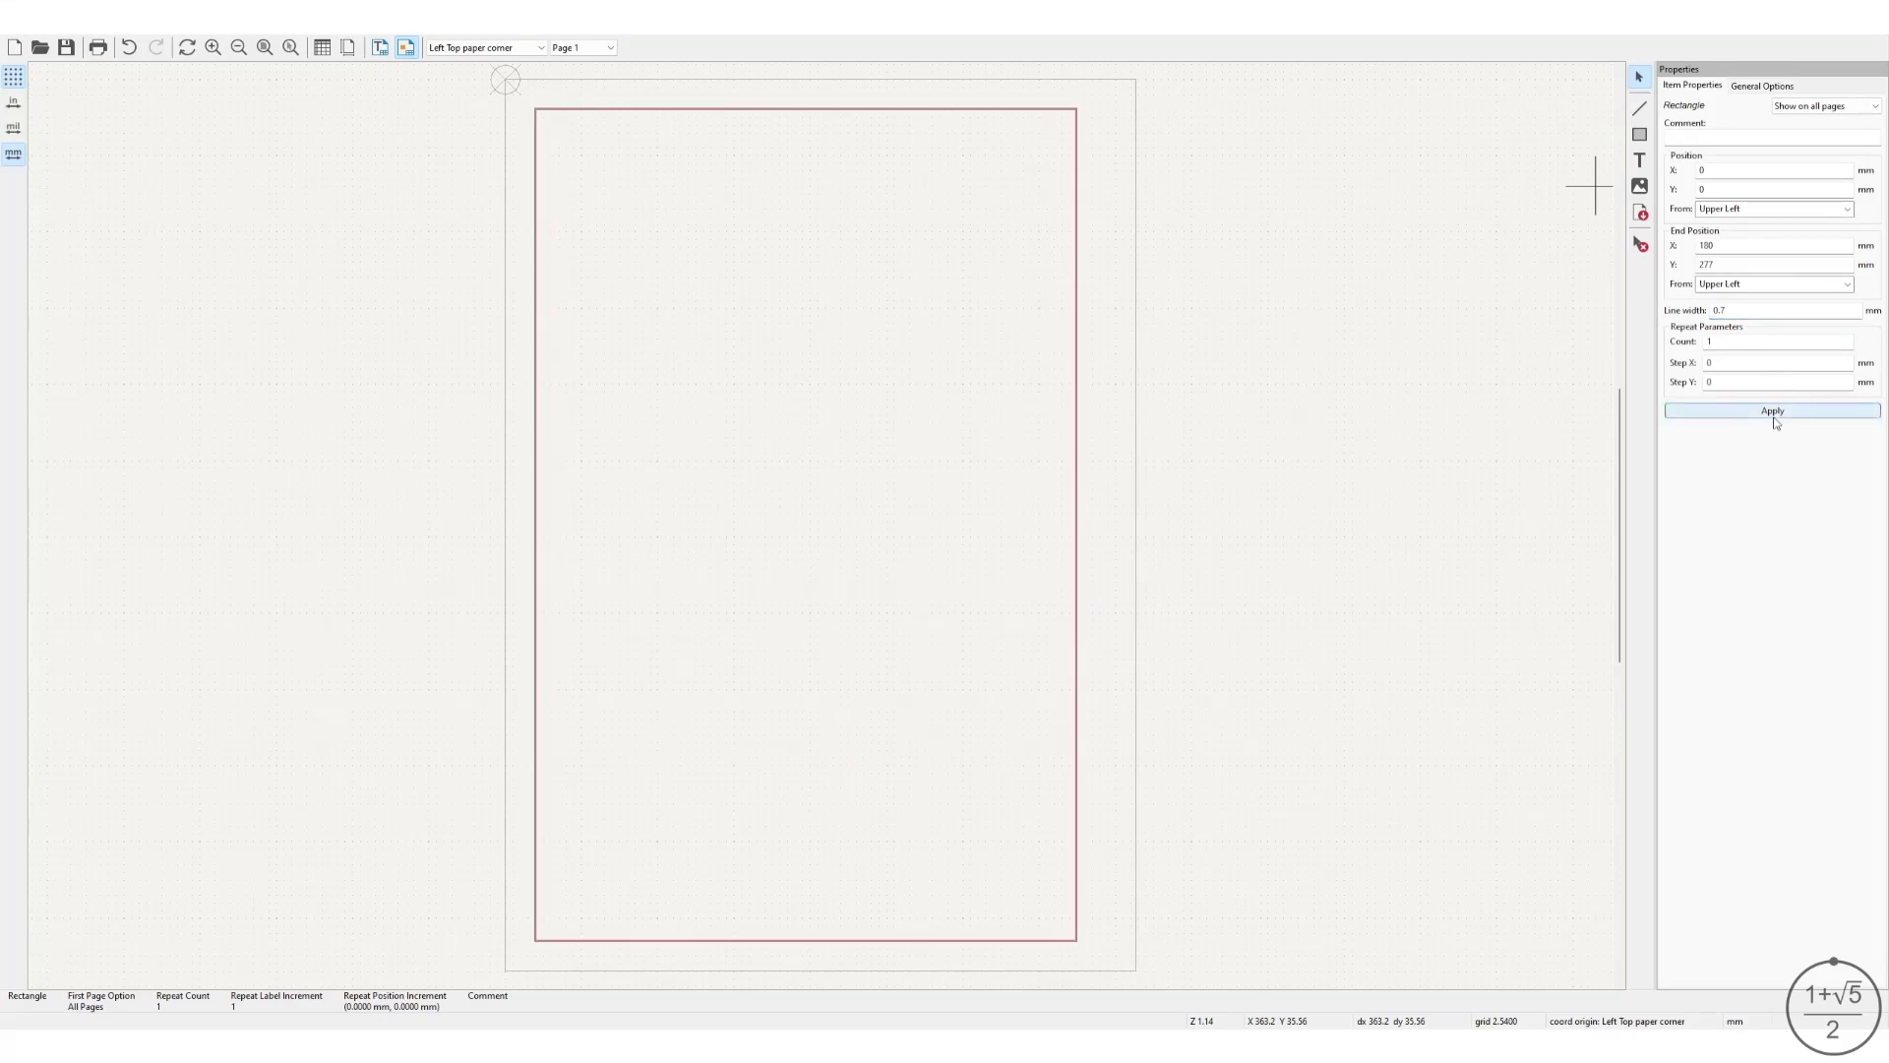
click(1220, 398)
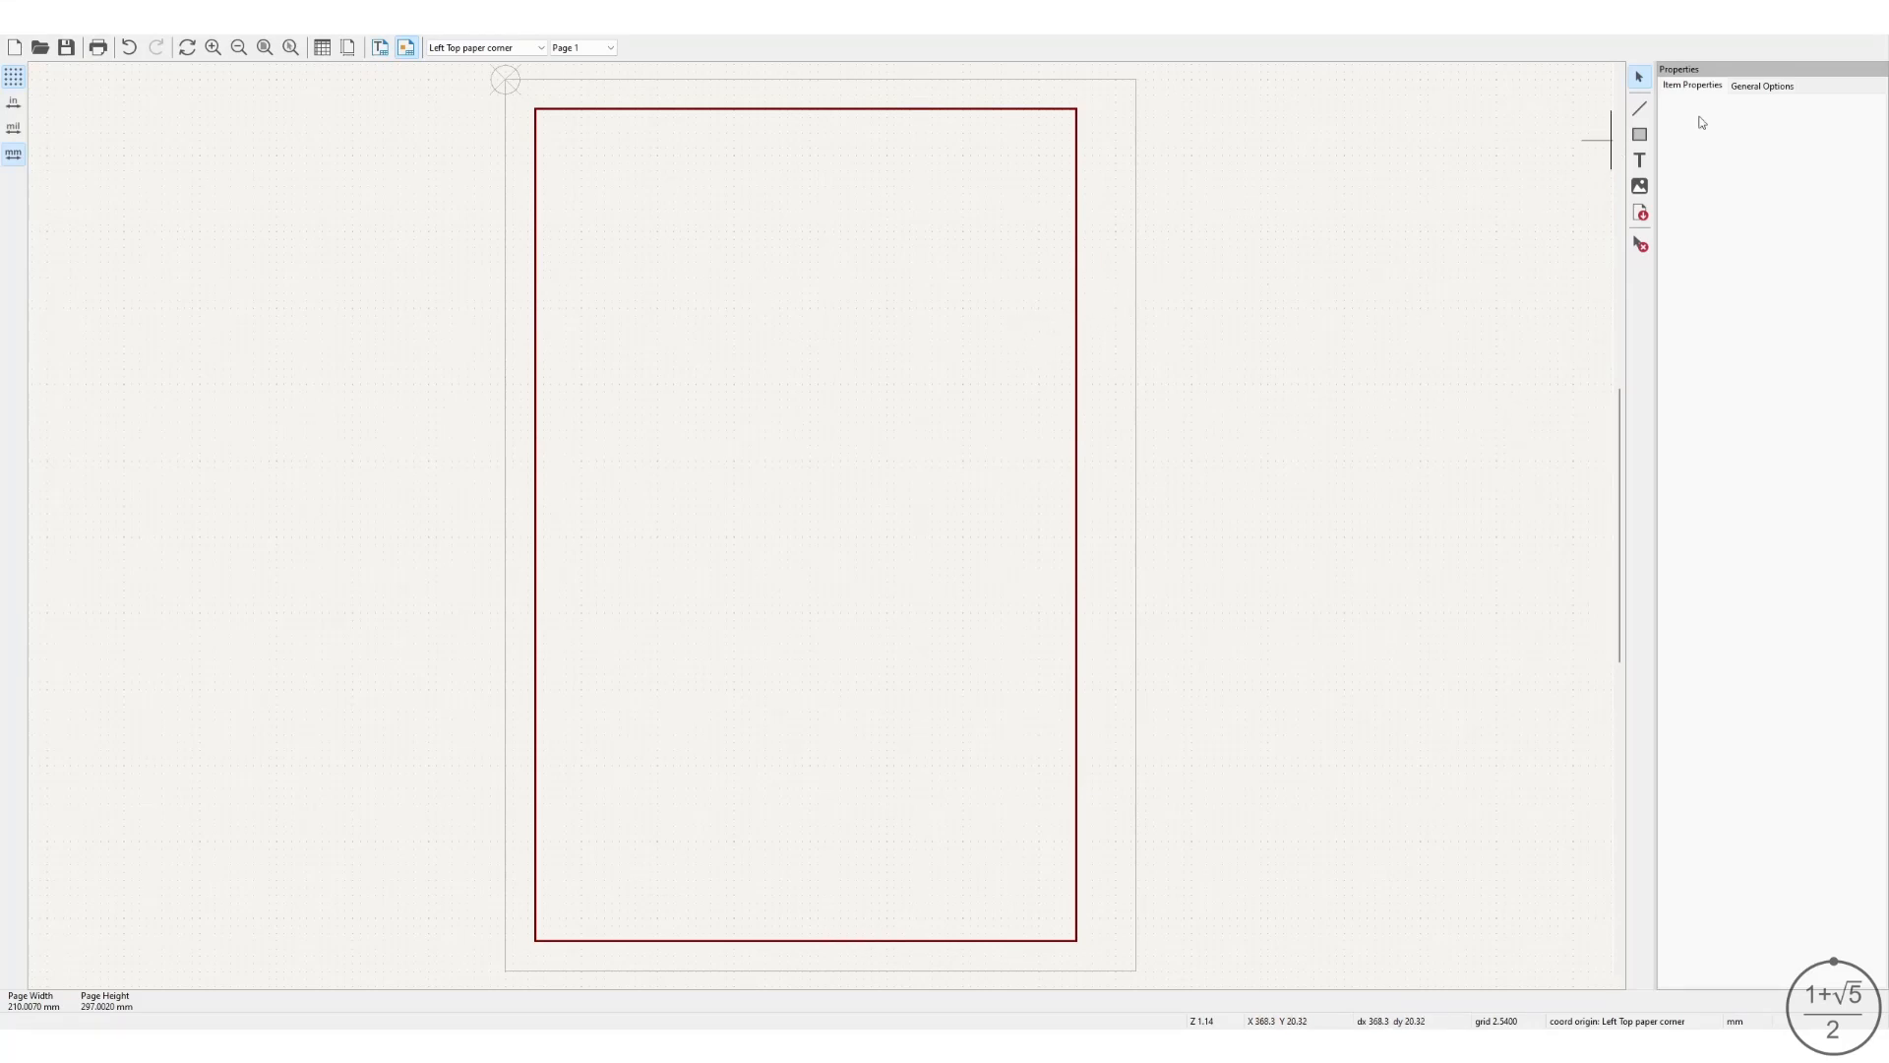
Set the left page margin to 20 mm and apply it.
click(1748, 87)
drag(1695, 324, 1642, 329)
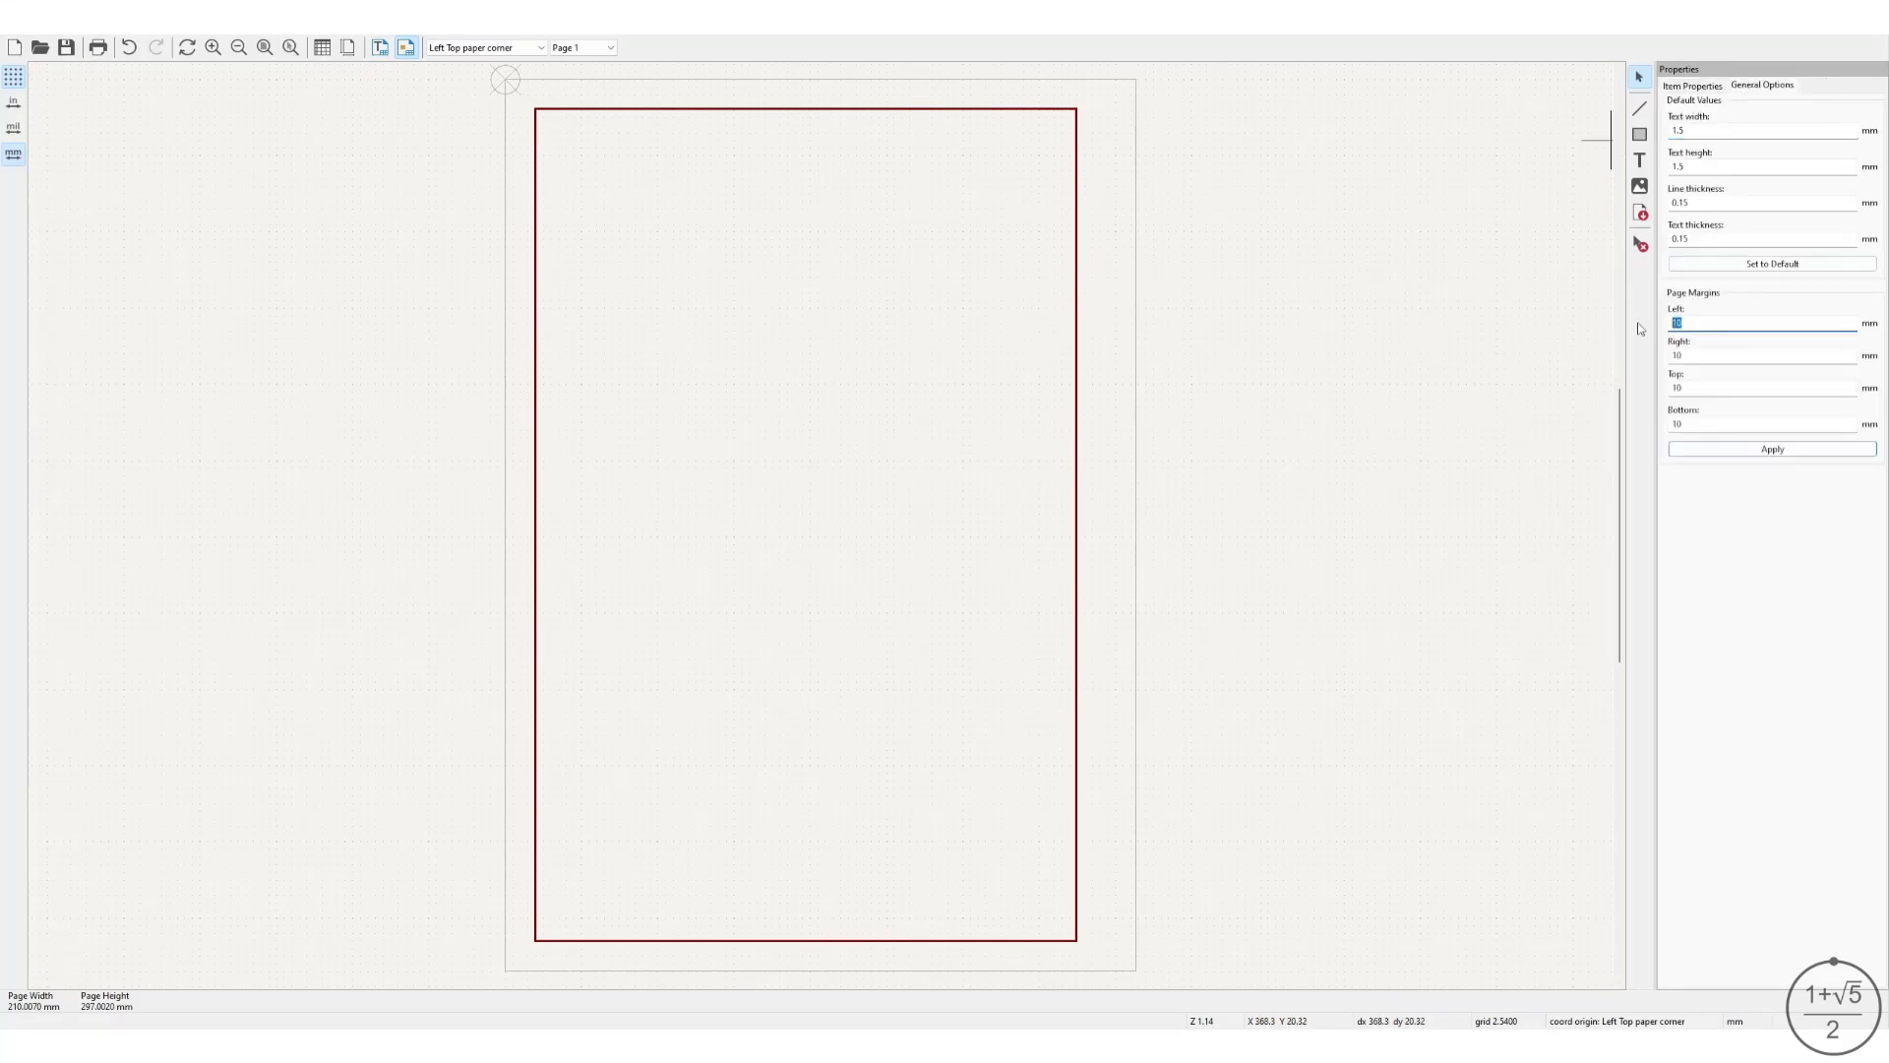
text(20)
click(1772, 448)
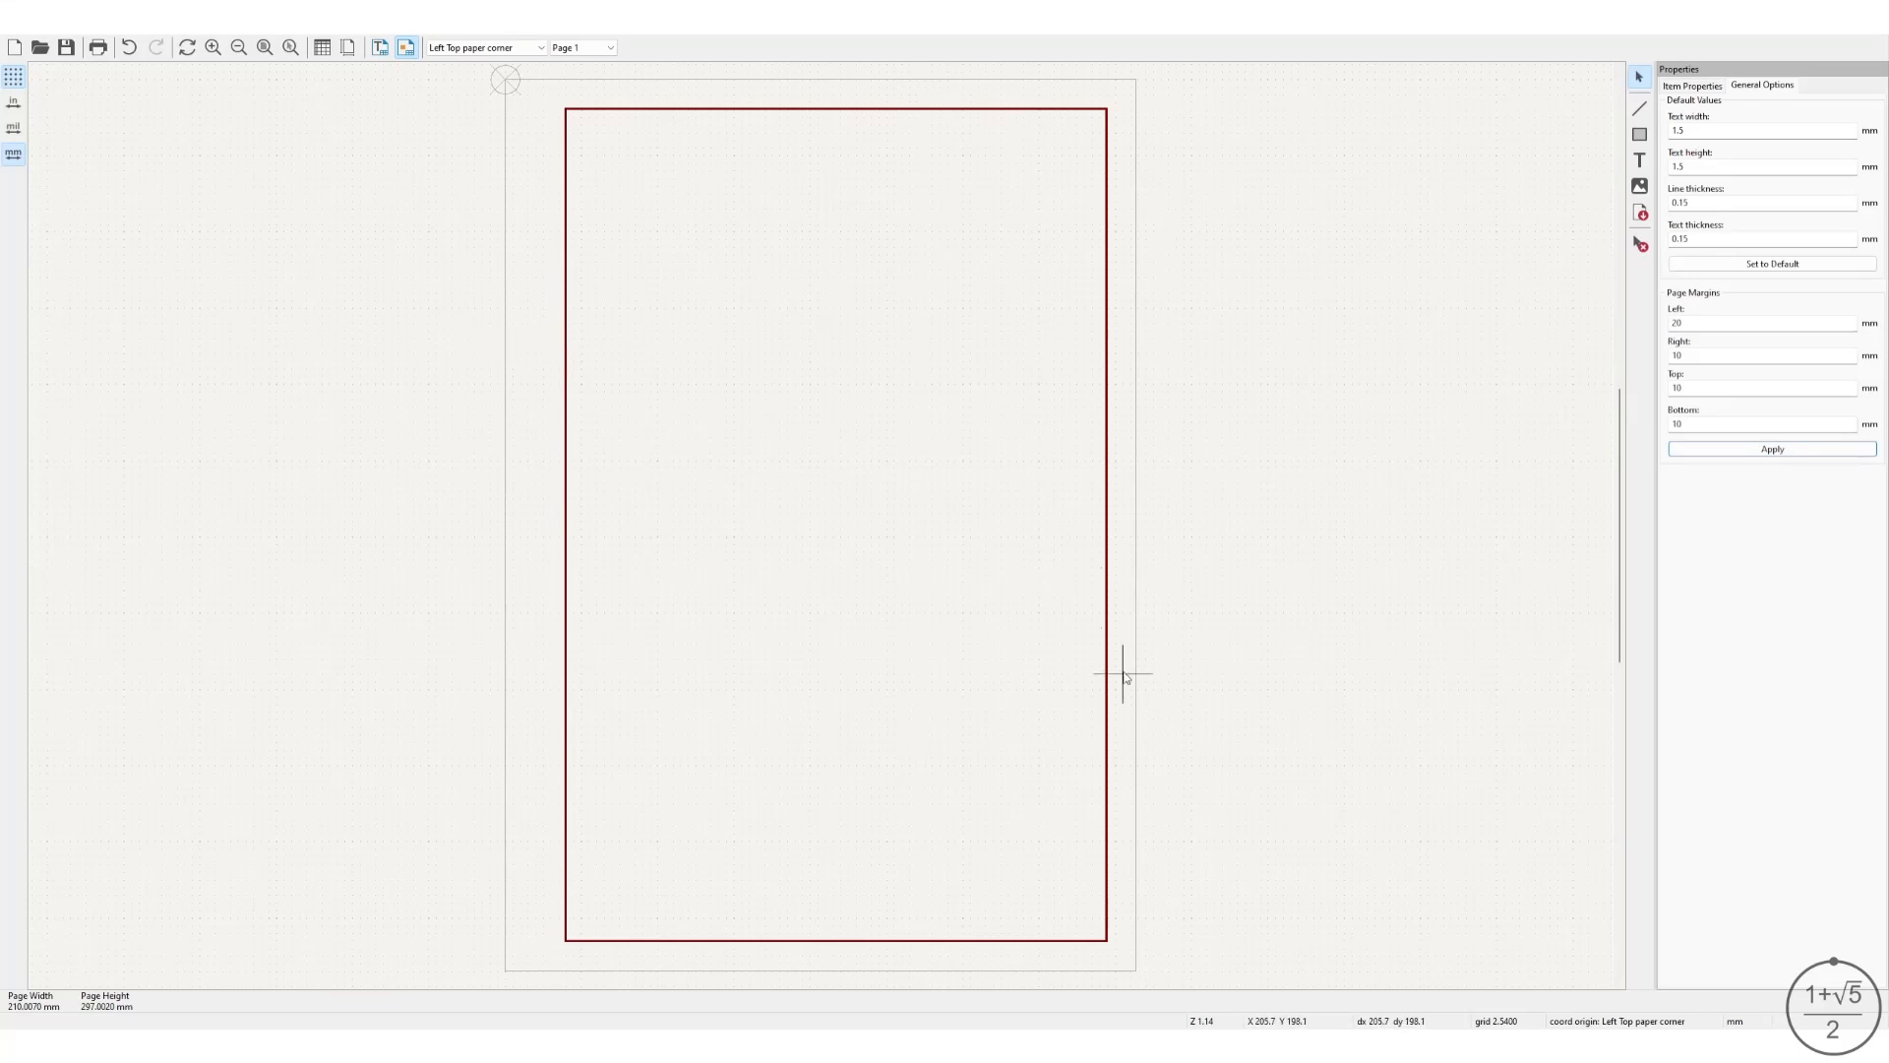
Draw a second rectangle about 91 × 122 mm inside the drawing area frame.
click(1701, 87)
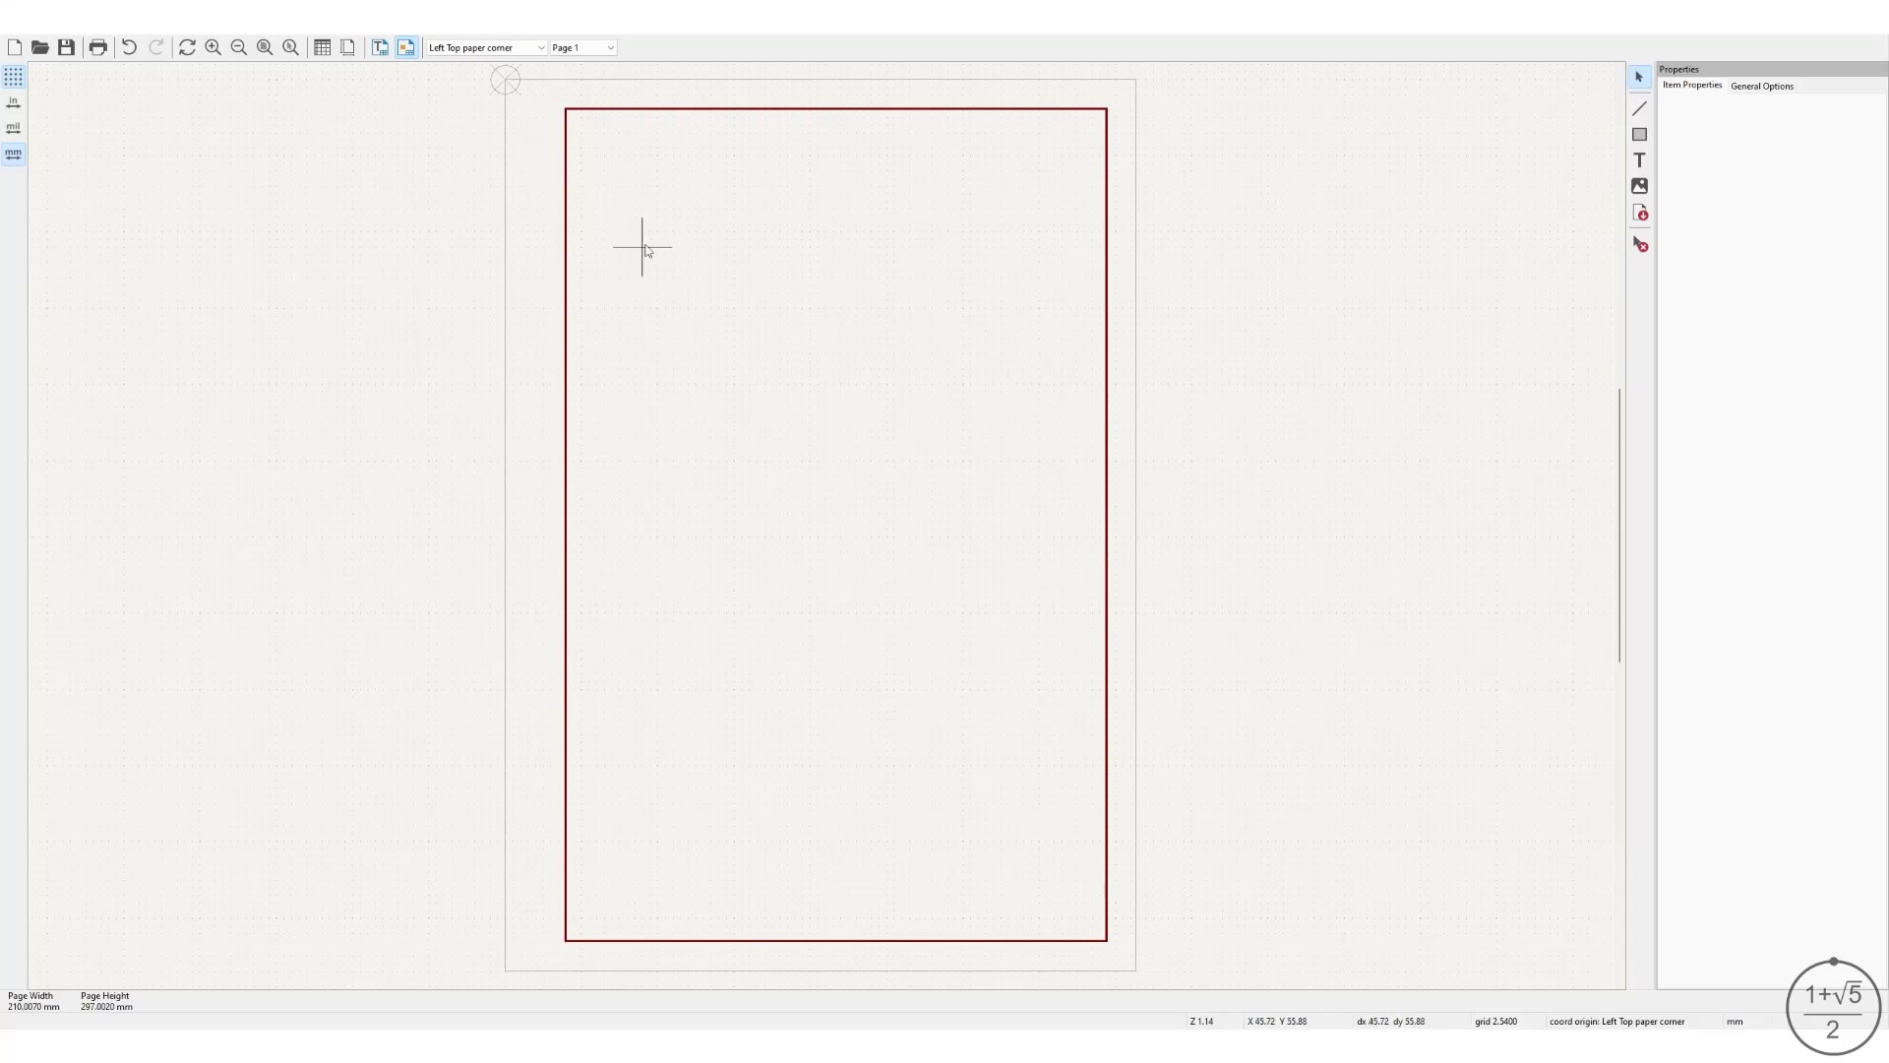
click(1640, 134)
click(750, 239)
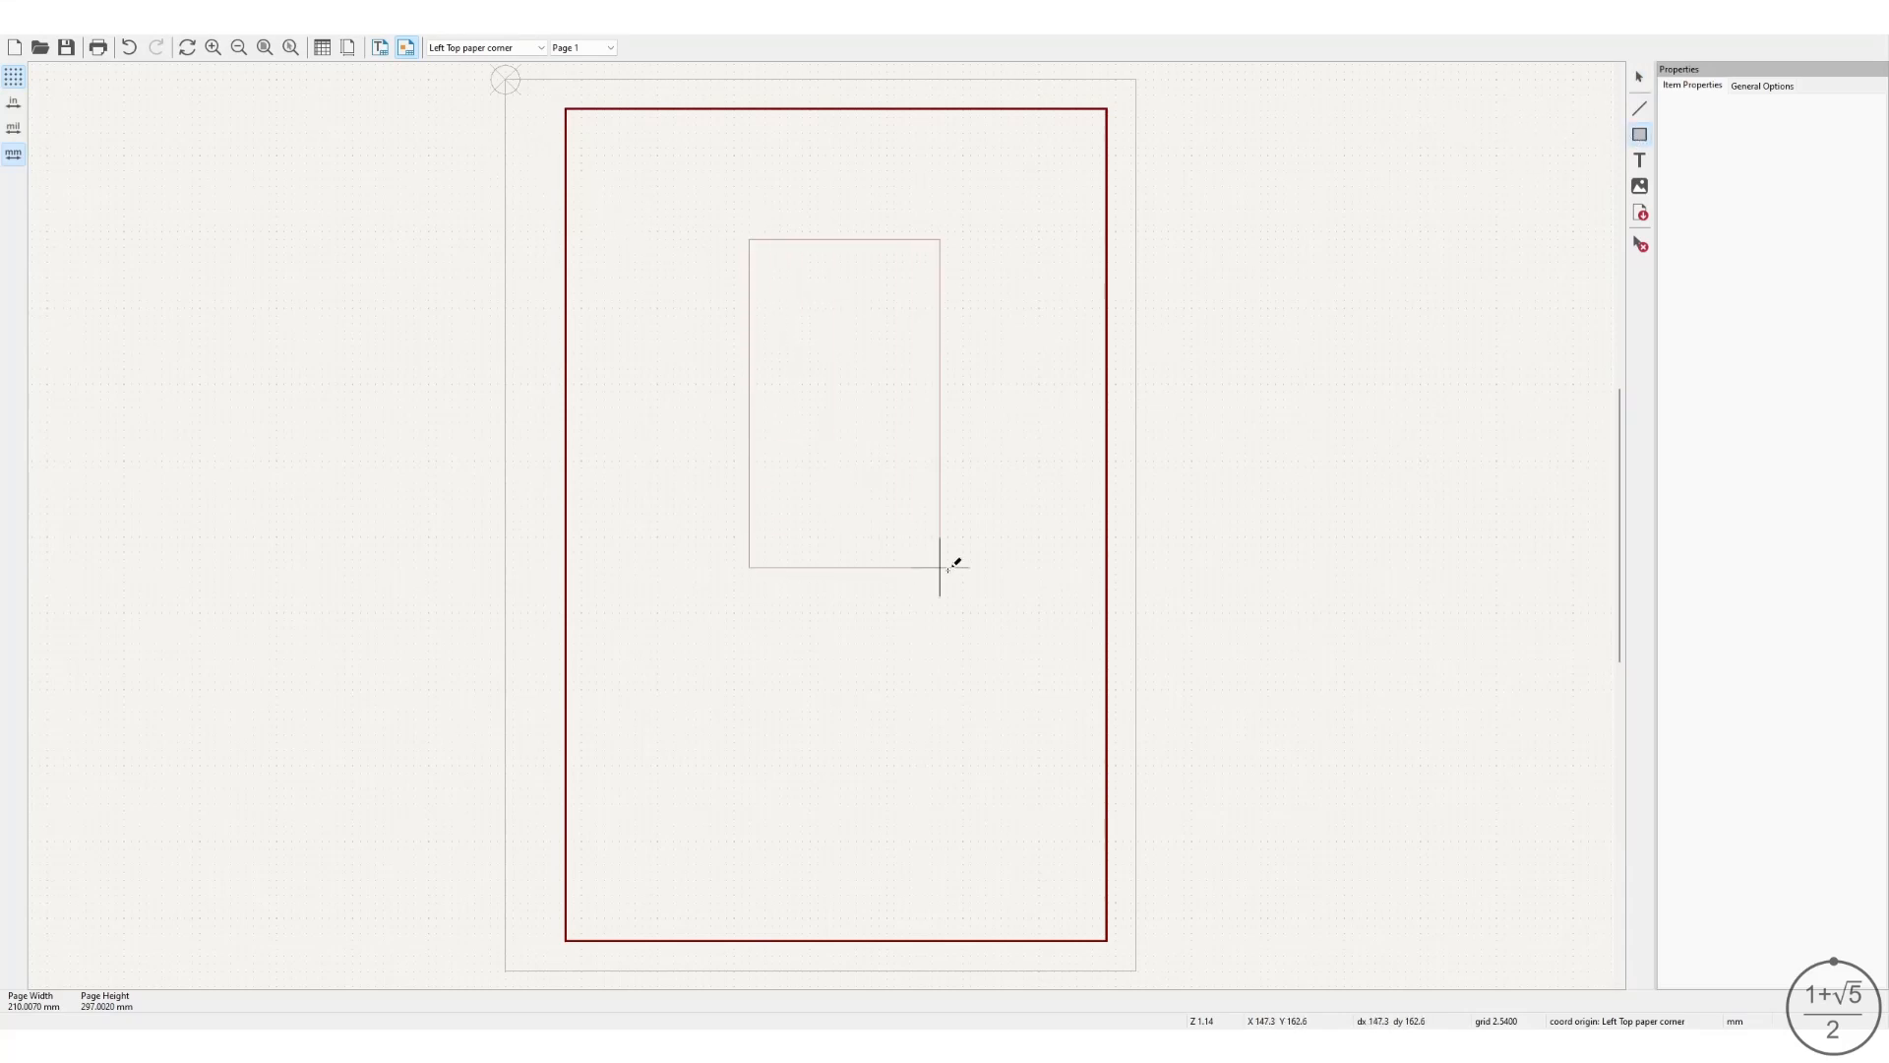
click(1024, 605)
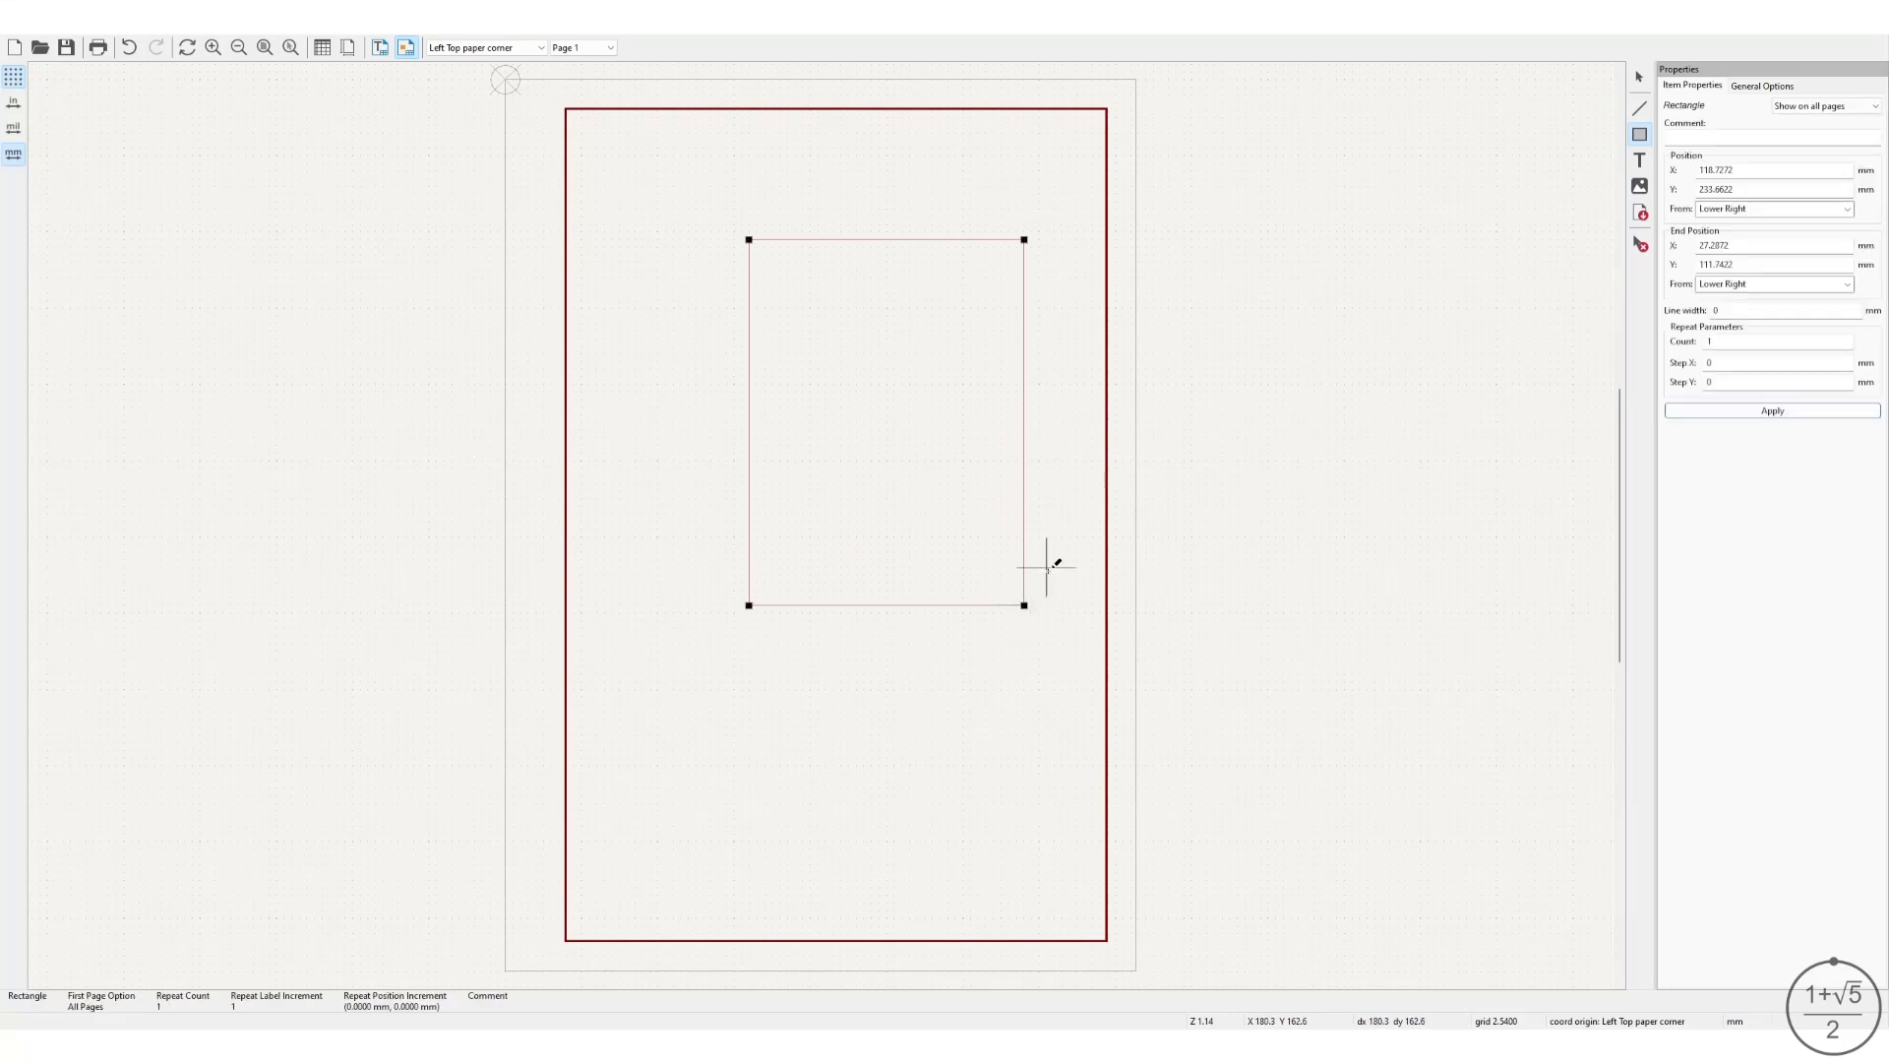
Reference both the start and end positions of the second rectangle from Upper Left.
click(1847, 209)
click(1778, 239)
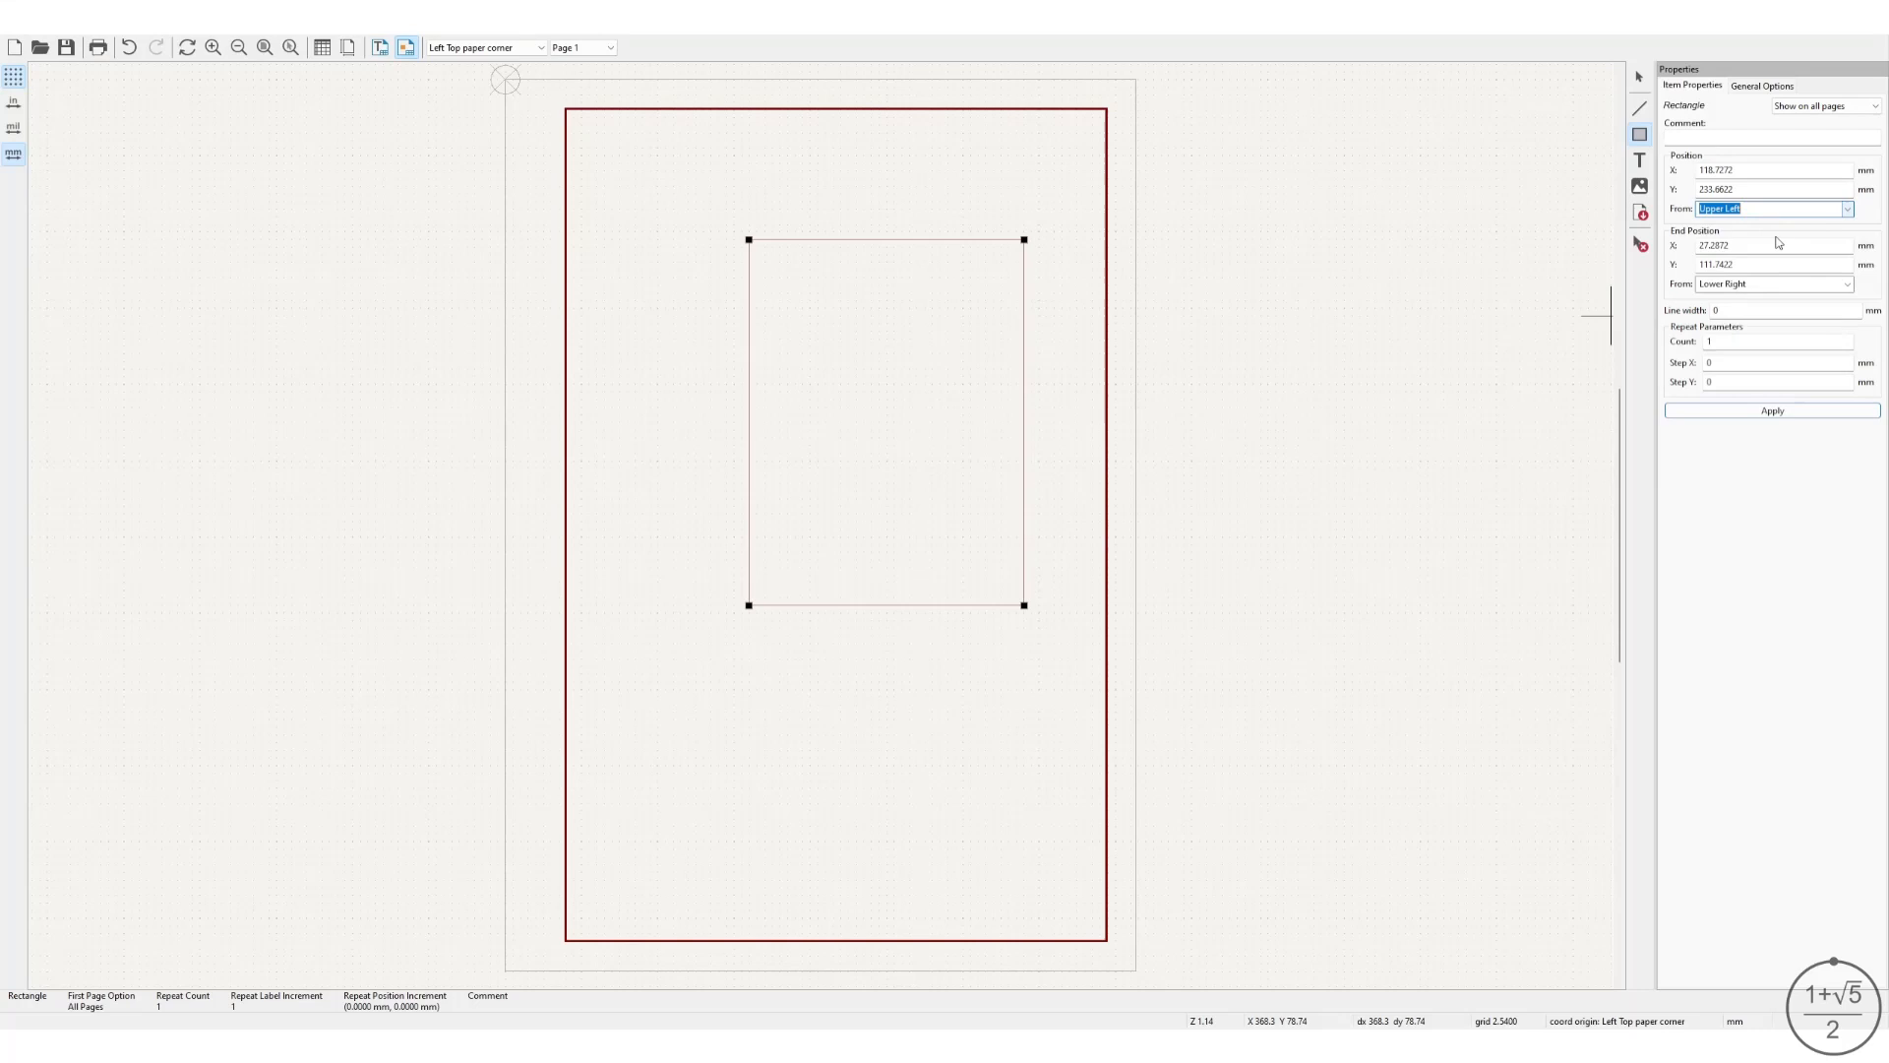
click(1847, 286)
click(1787, 314)
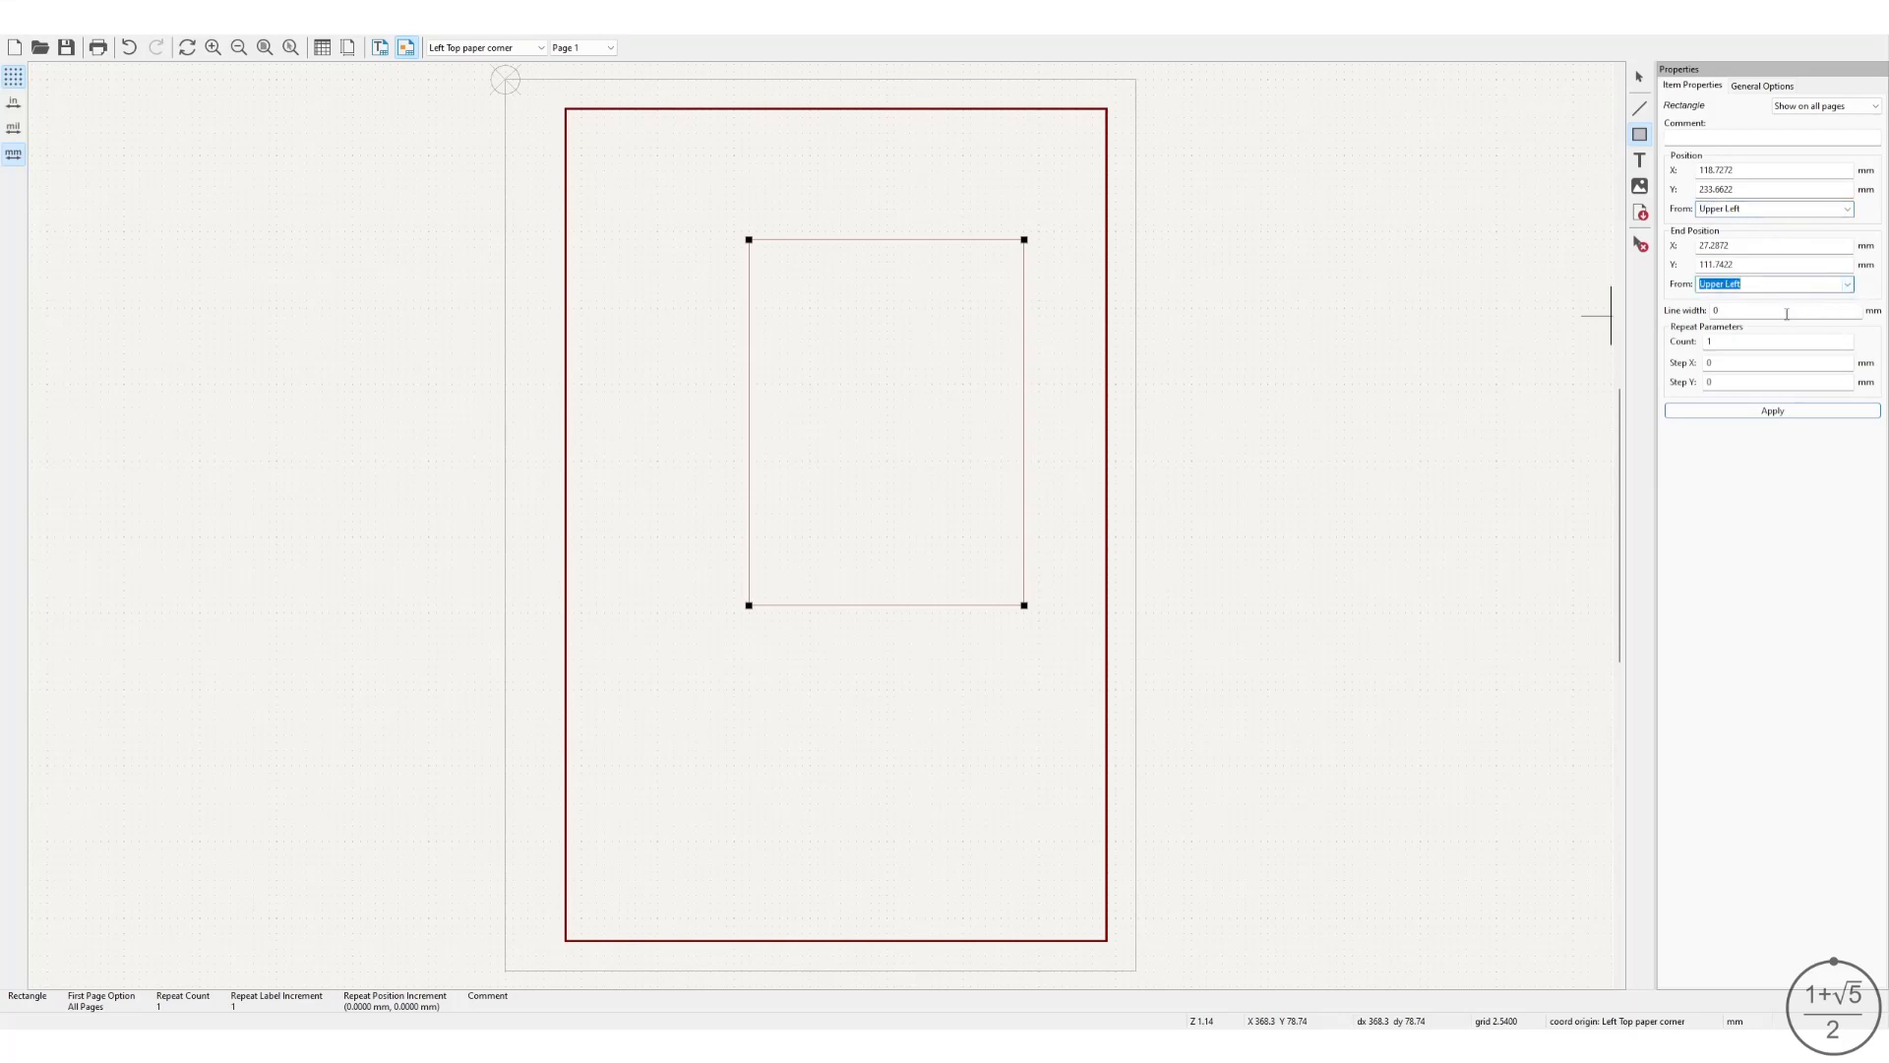
Enter X 0, Y -5 mm as the second rectangle's start position and X 185, Y 277 mm as its end position.
double_click(1746, 170)
text(0)
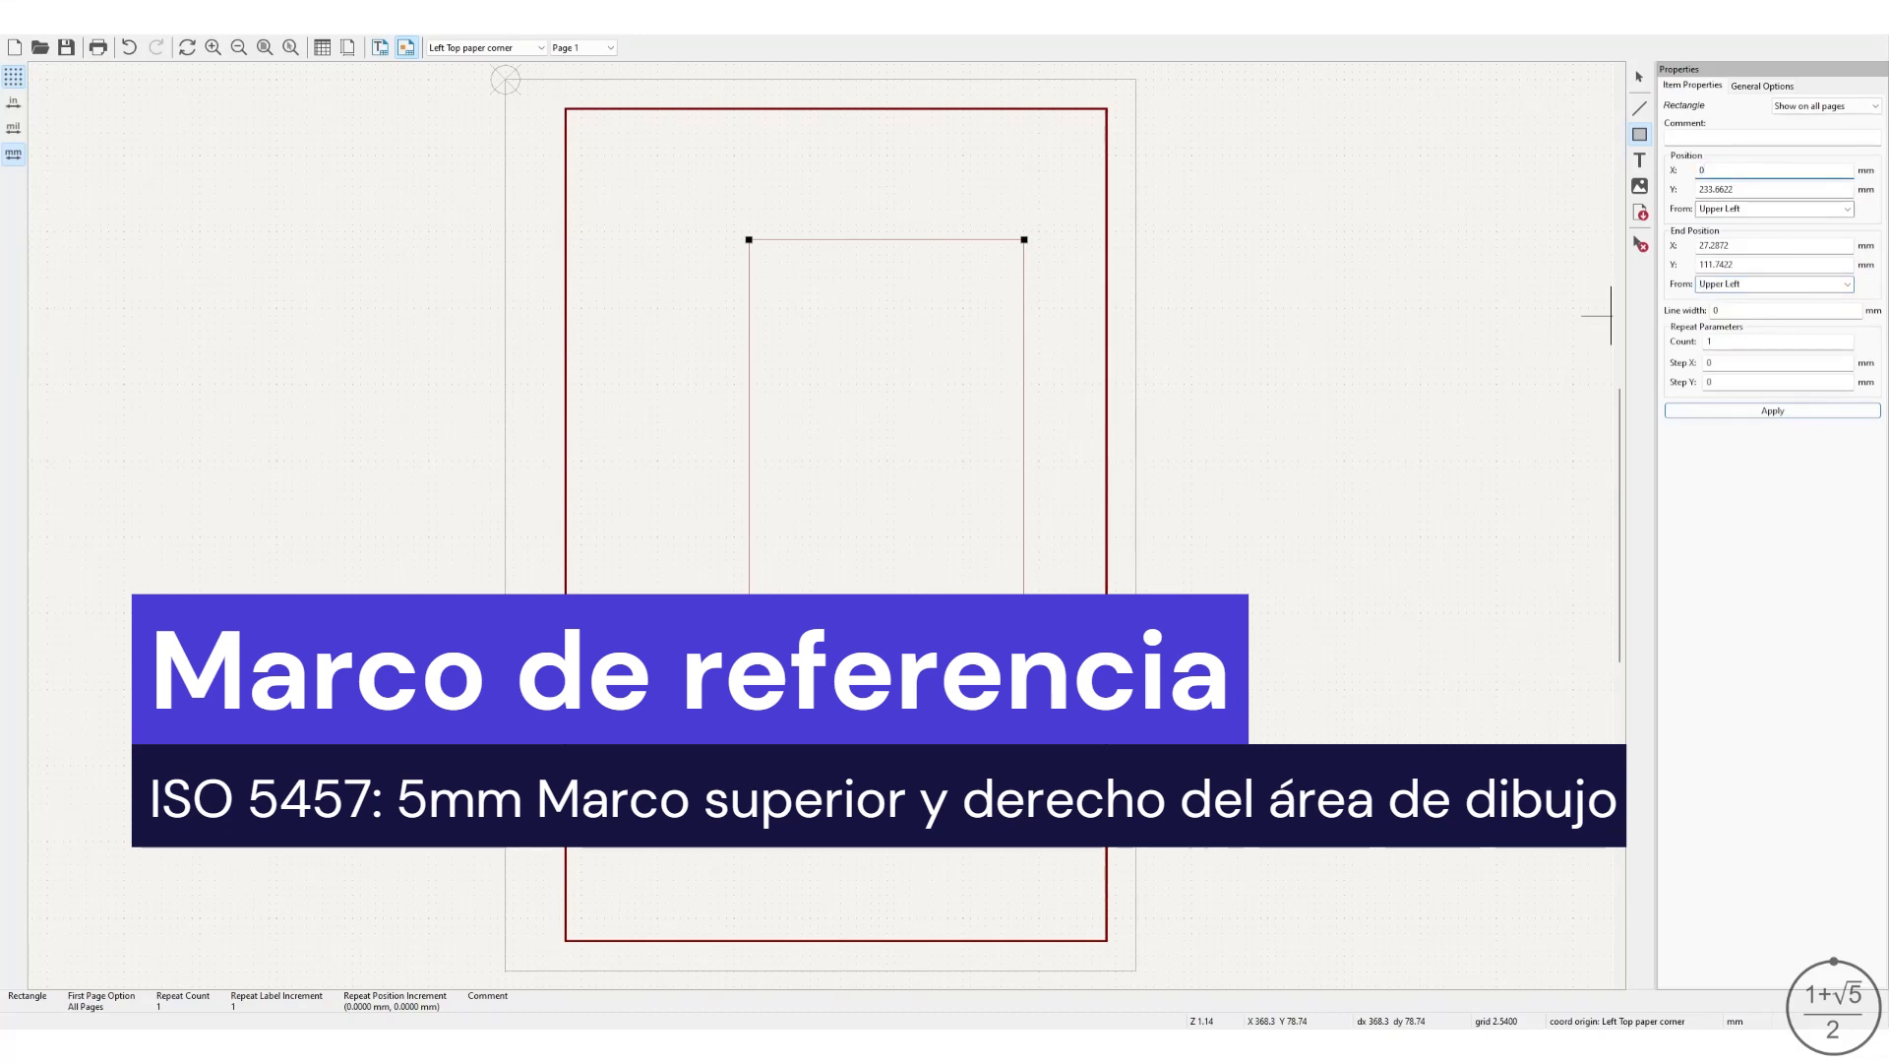
double_click(1738, 245)
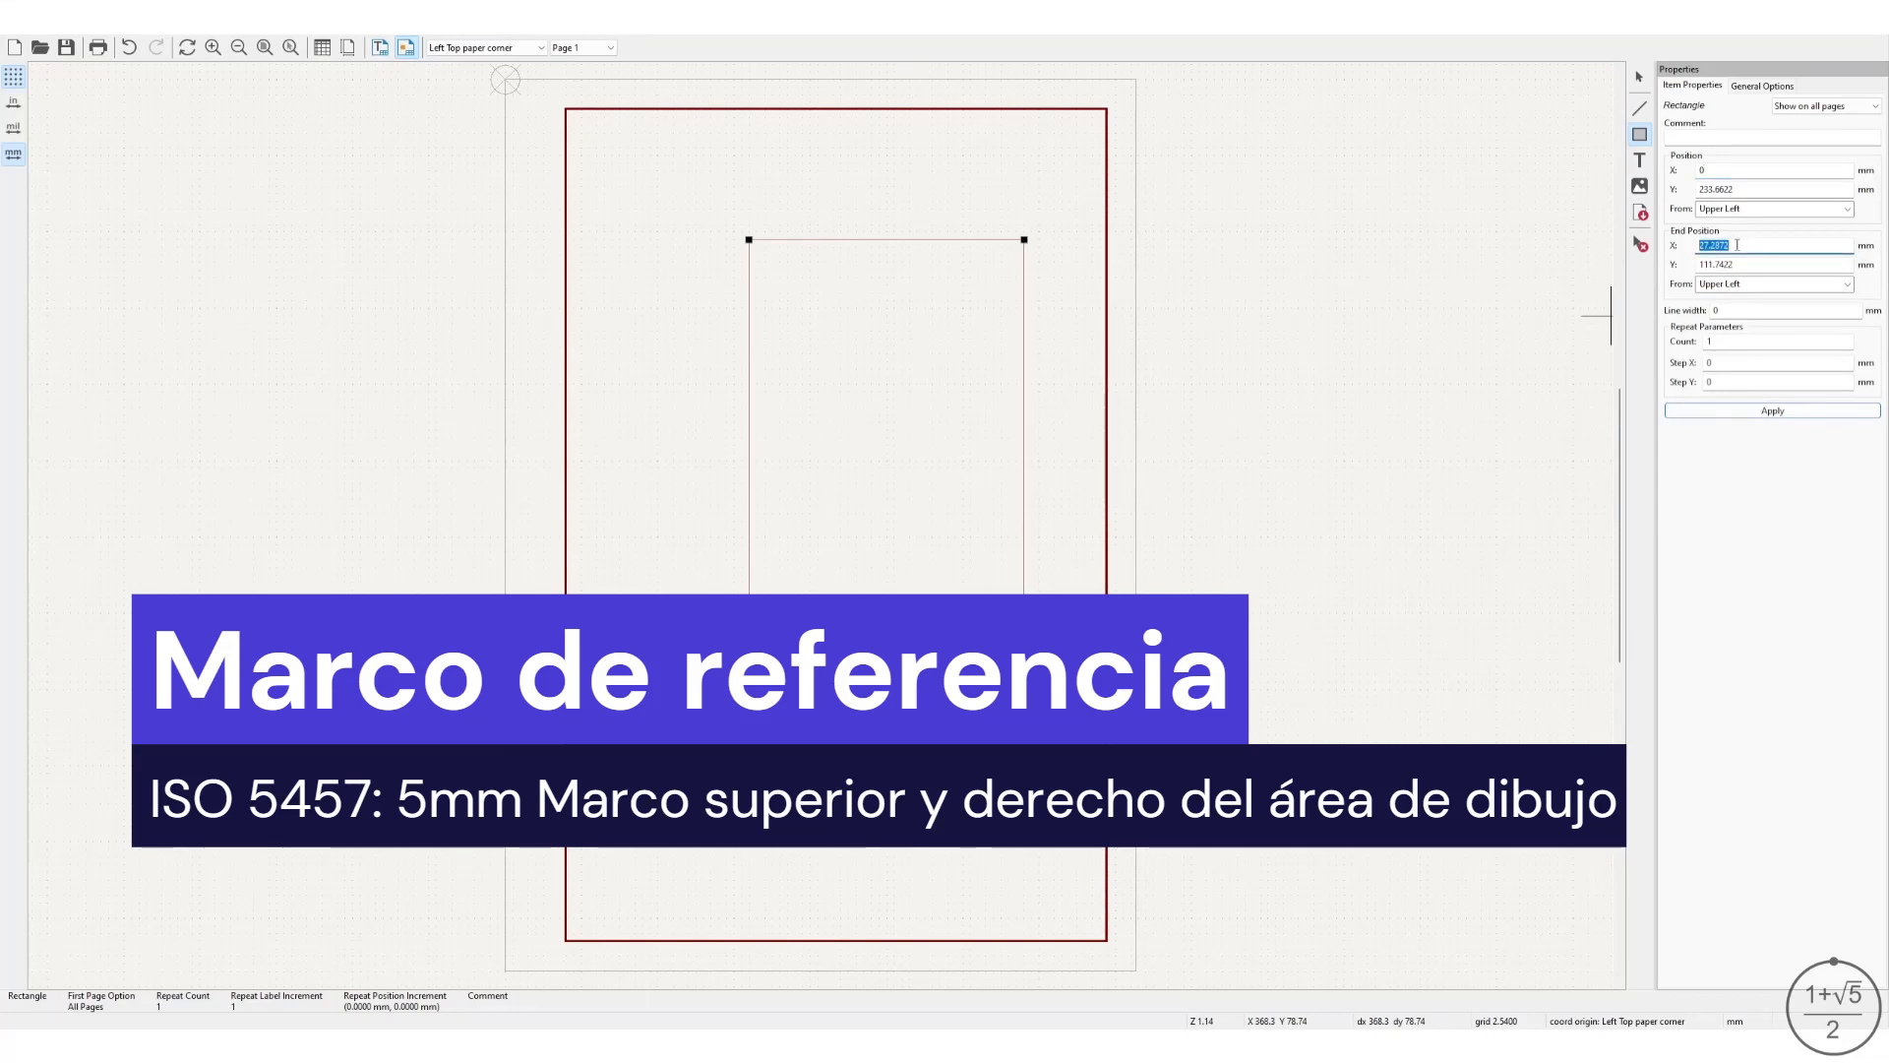
text(185)
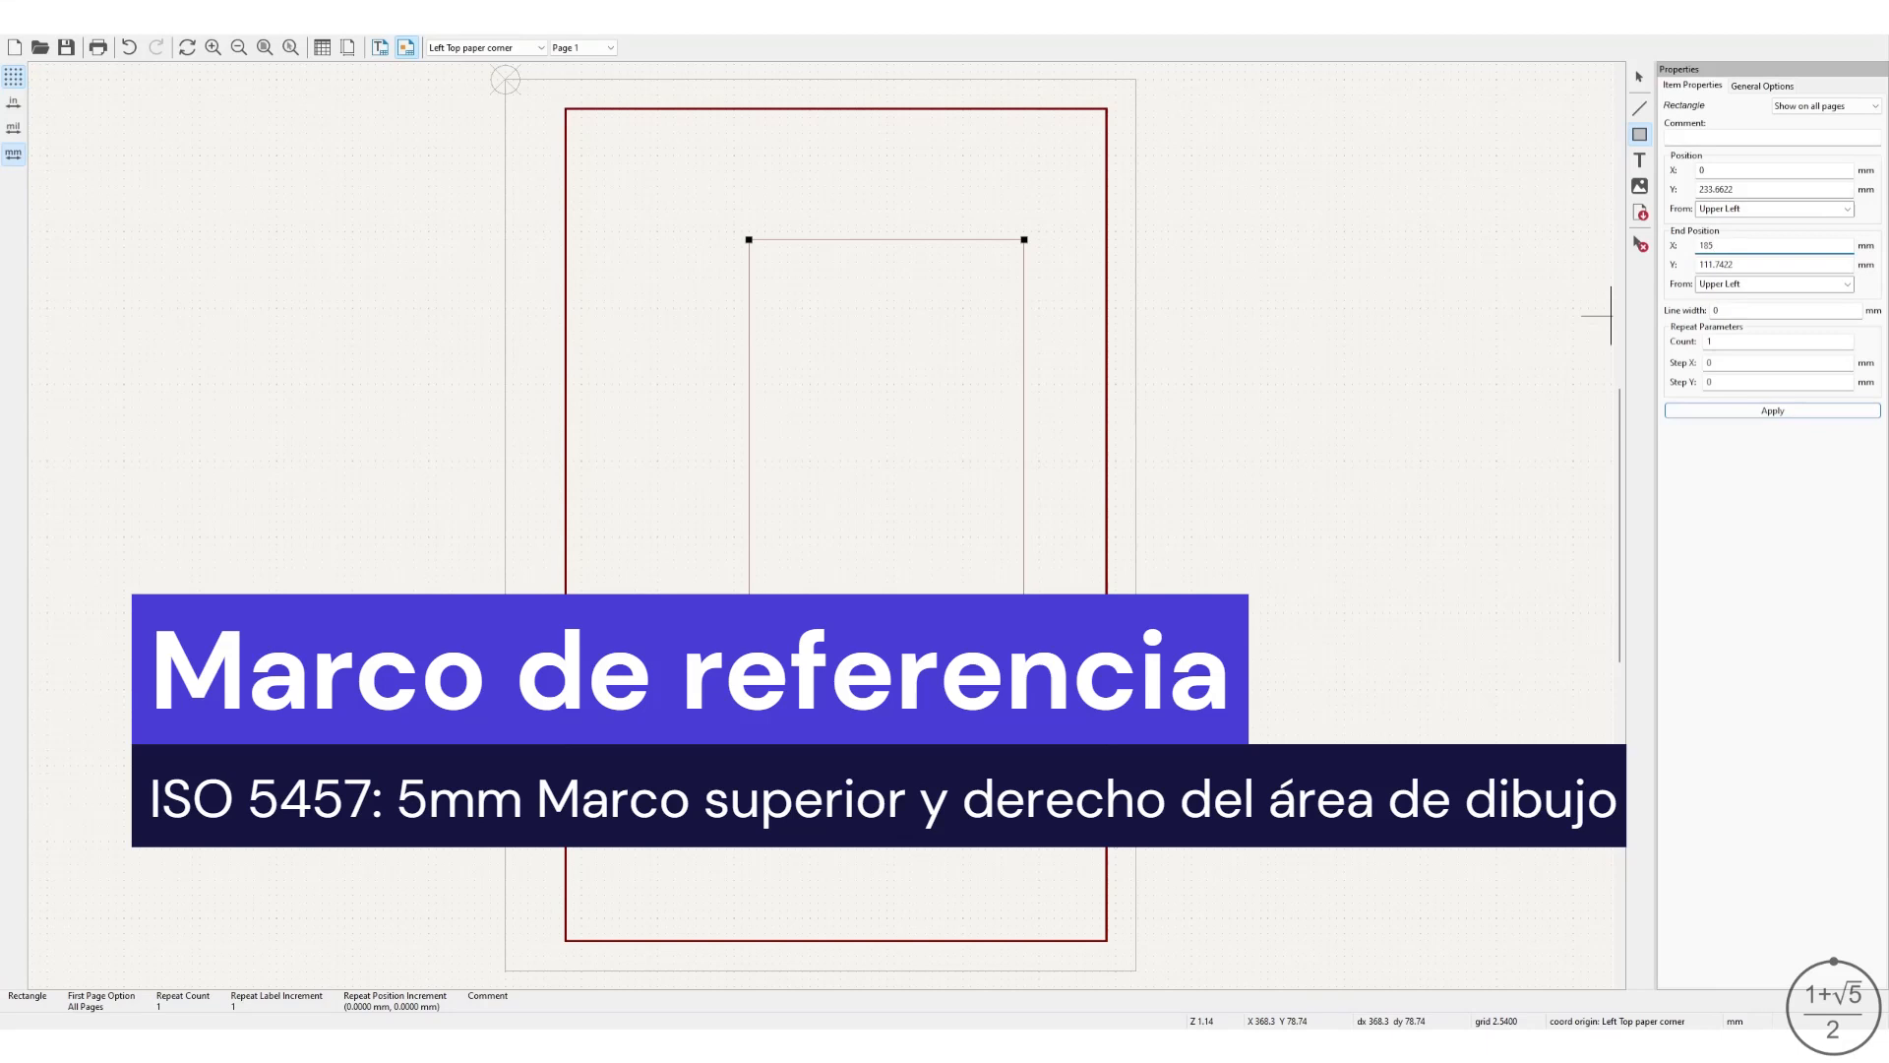
click(1746, 188)
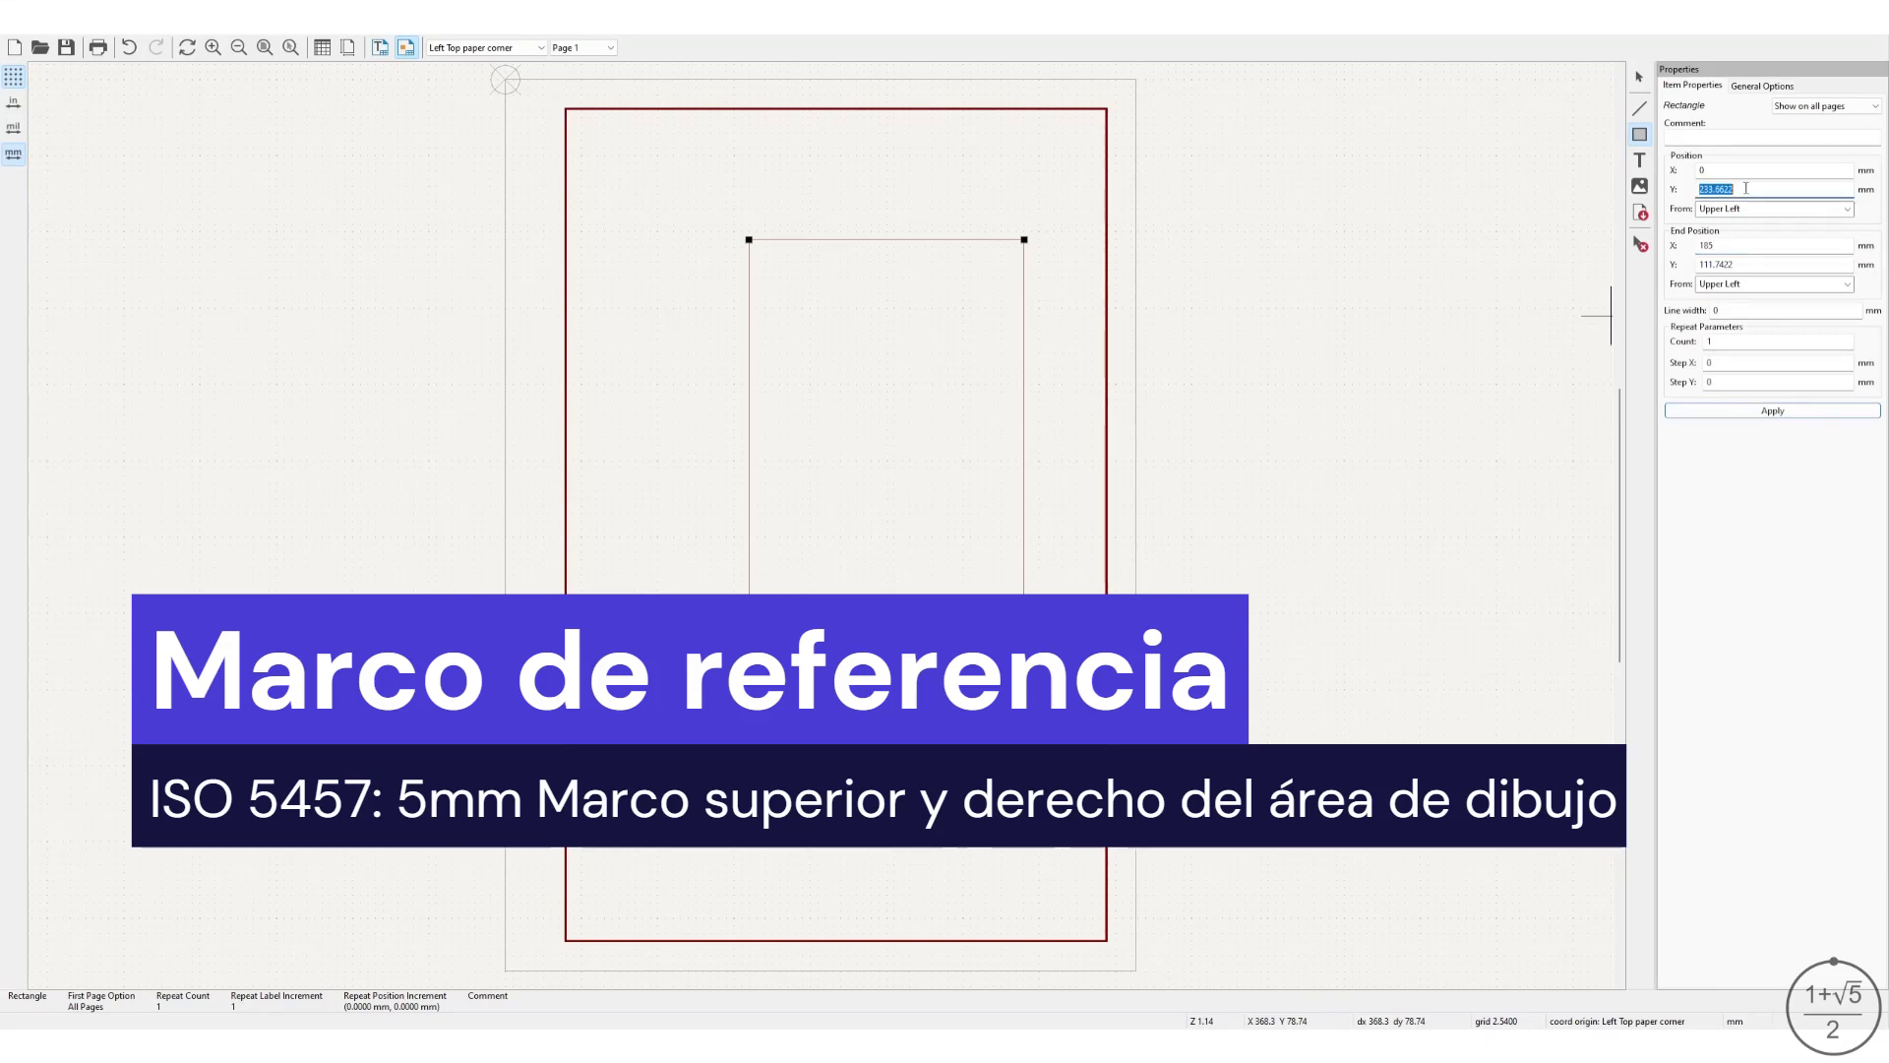
text(-5)
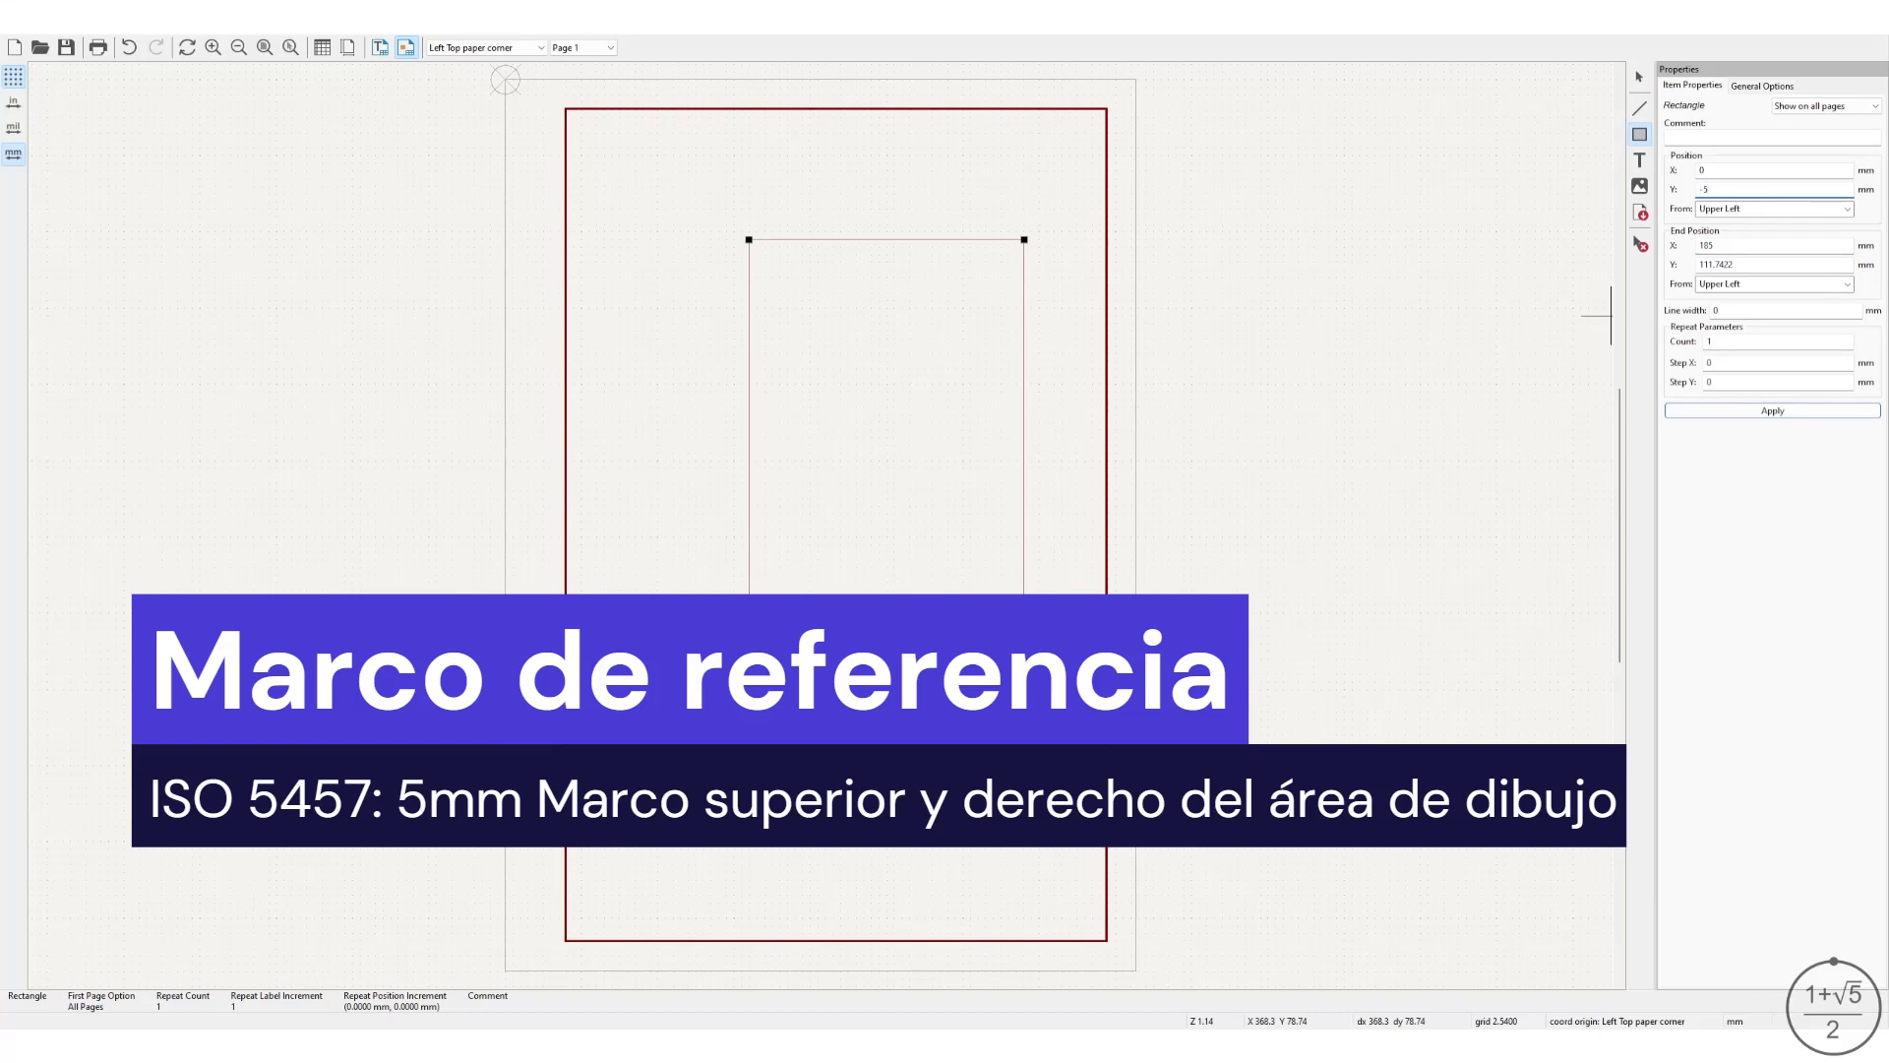
click(1750, 264)
text(2)
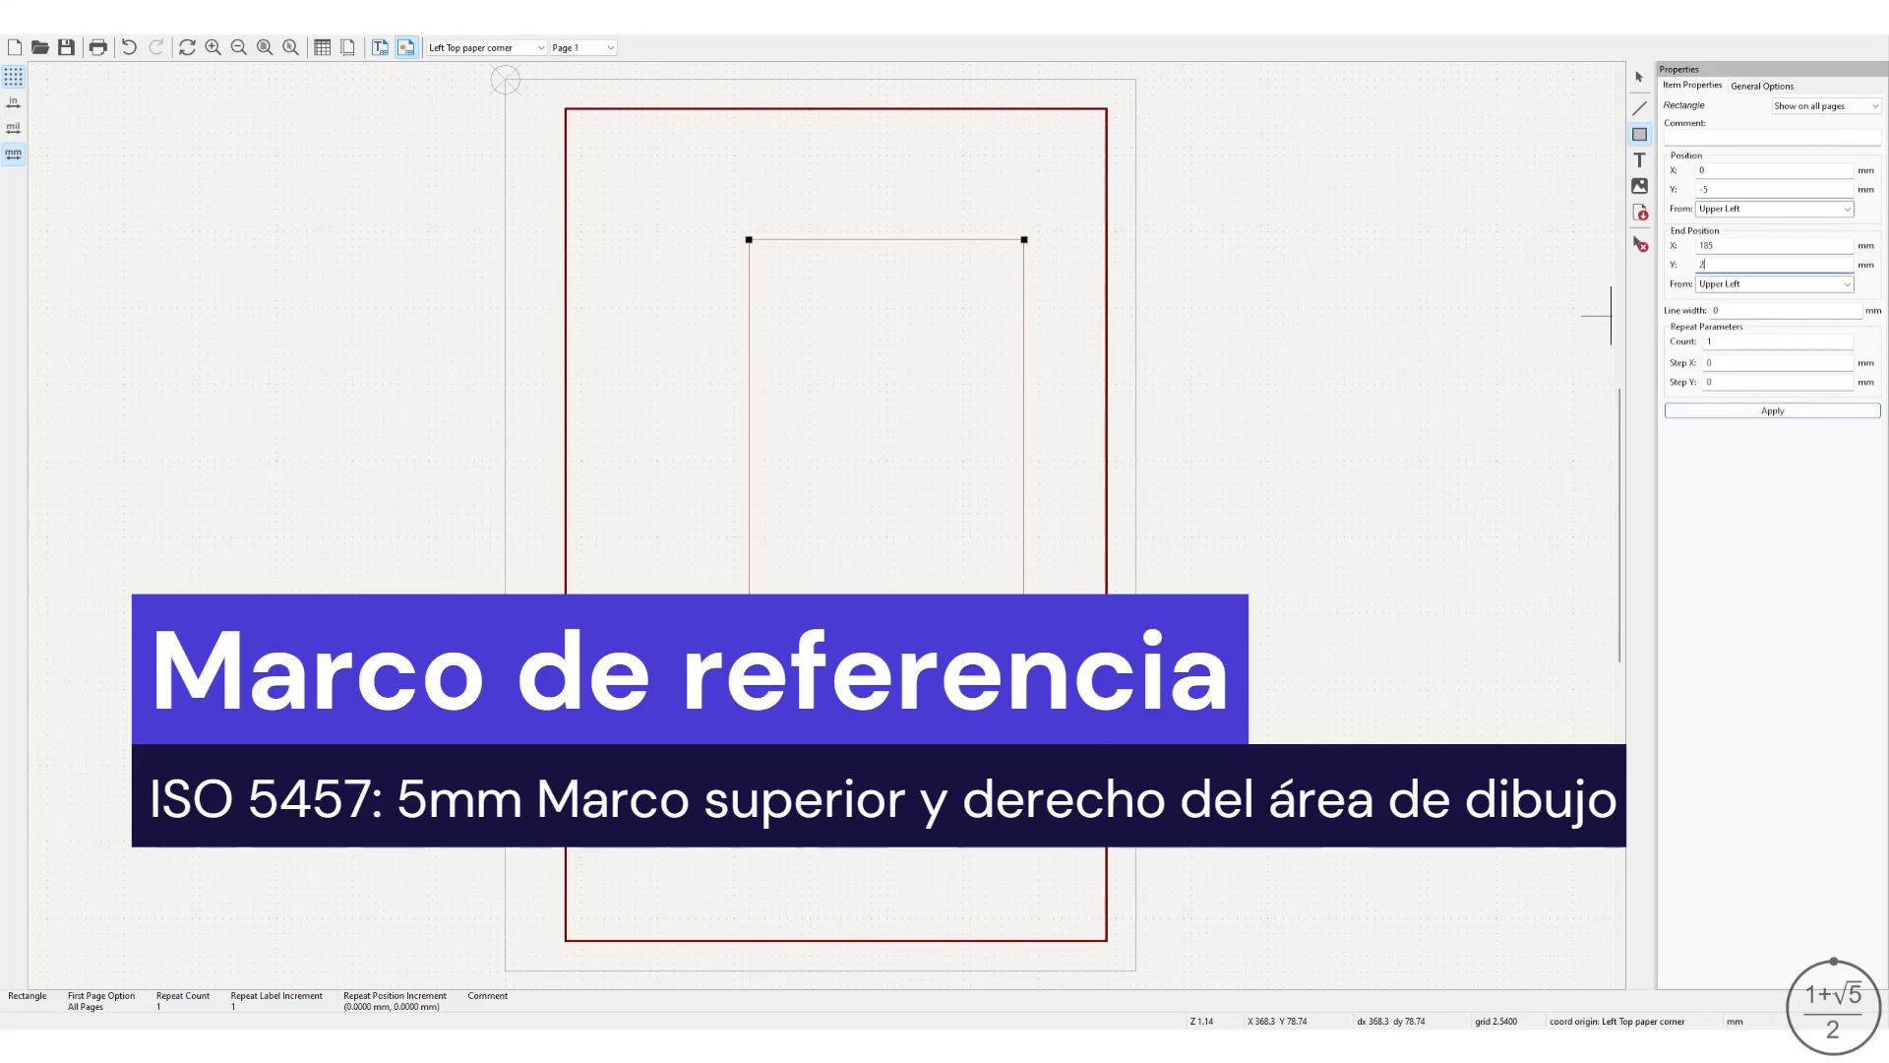
text(77)
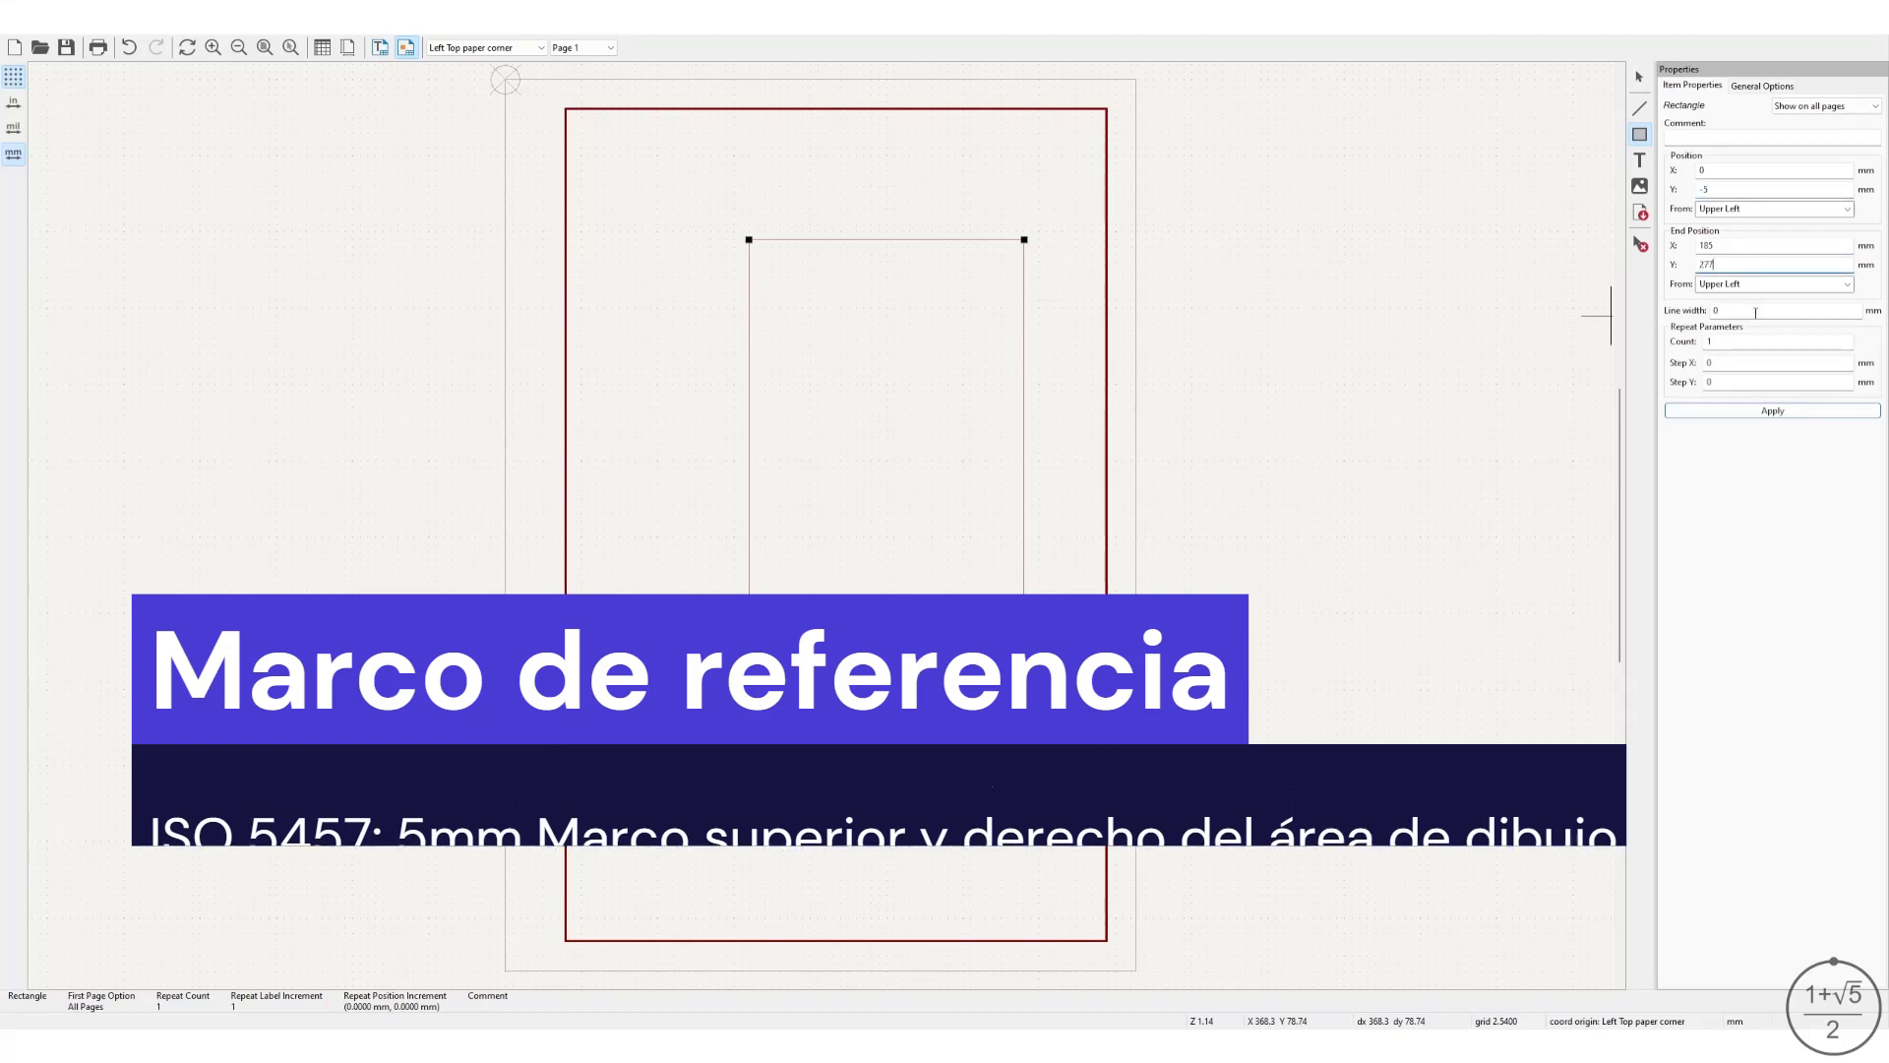
Set the second rectangle's line width to 0.35 mm and apply its properties.
click(1747, 310)
text(0.35)
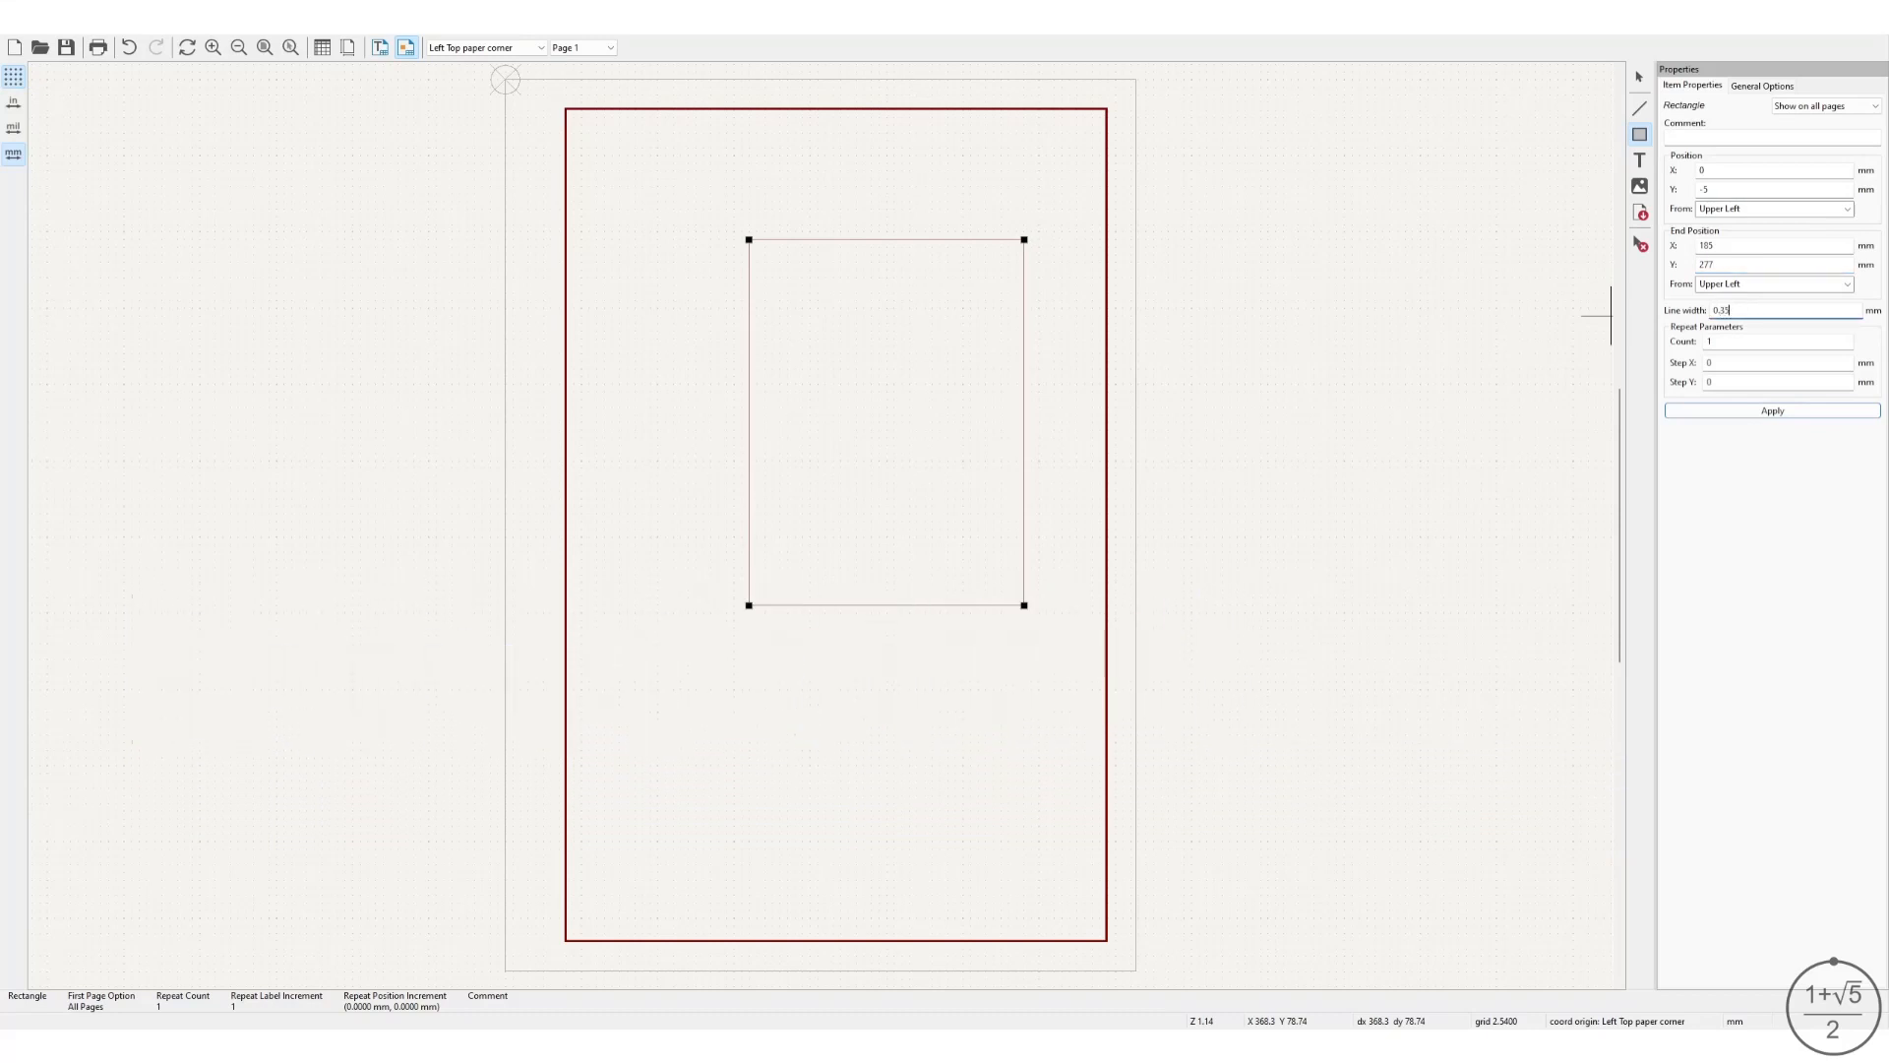
click(1784, 413)
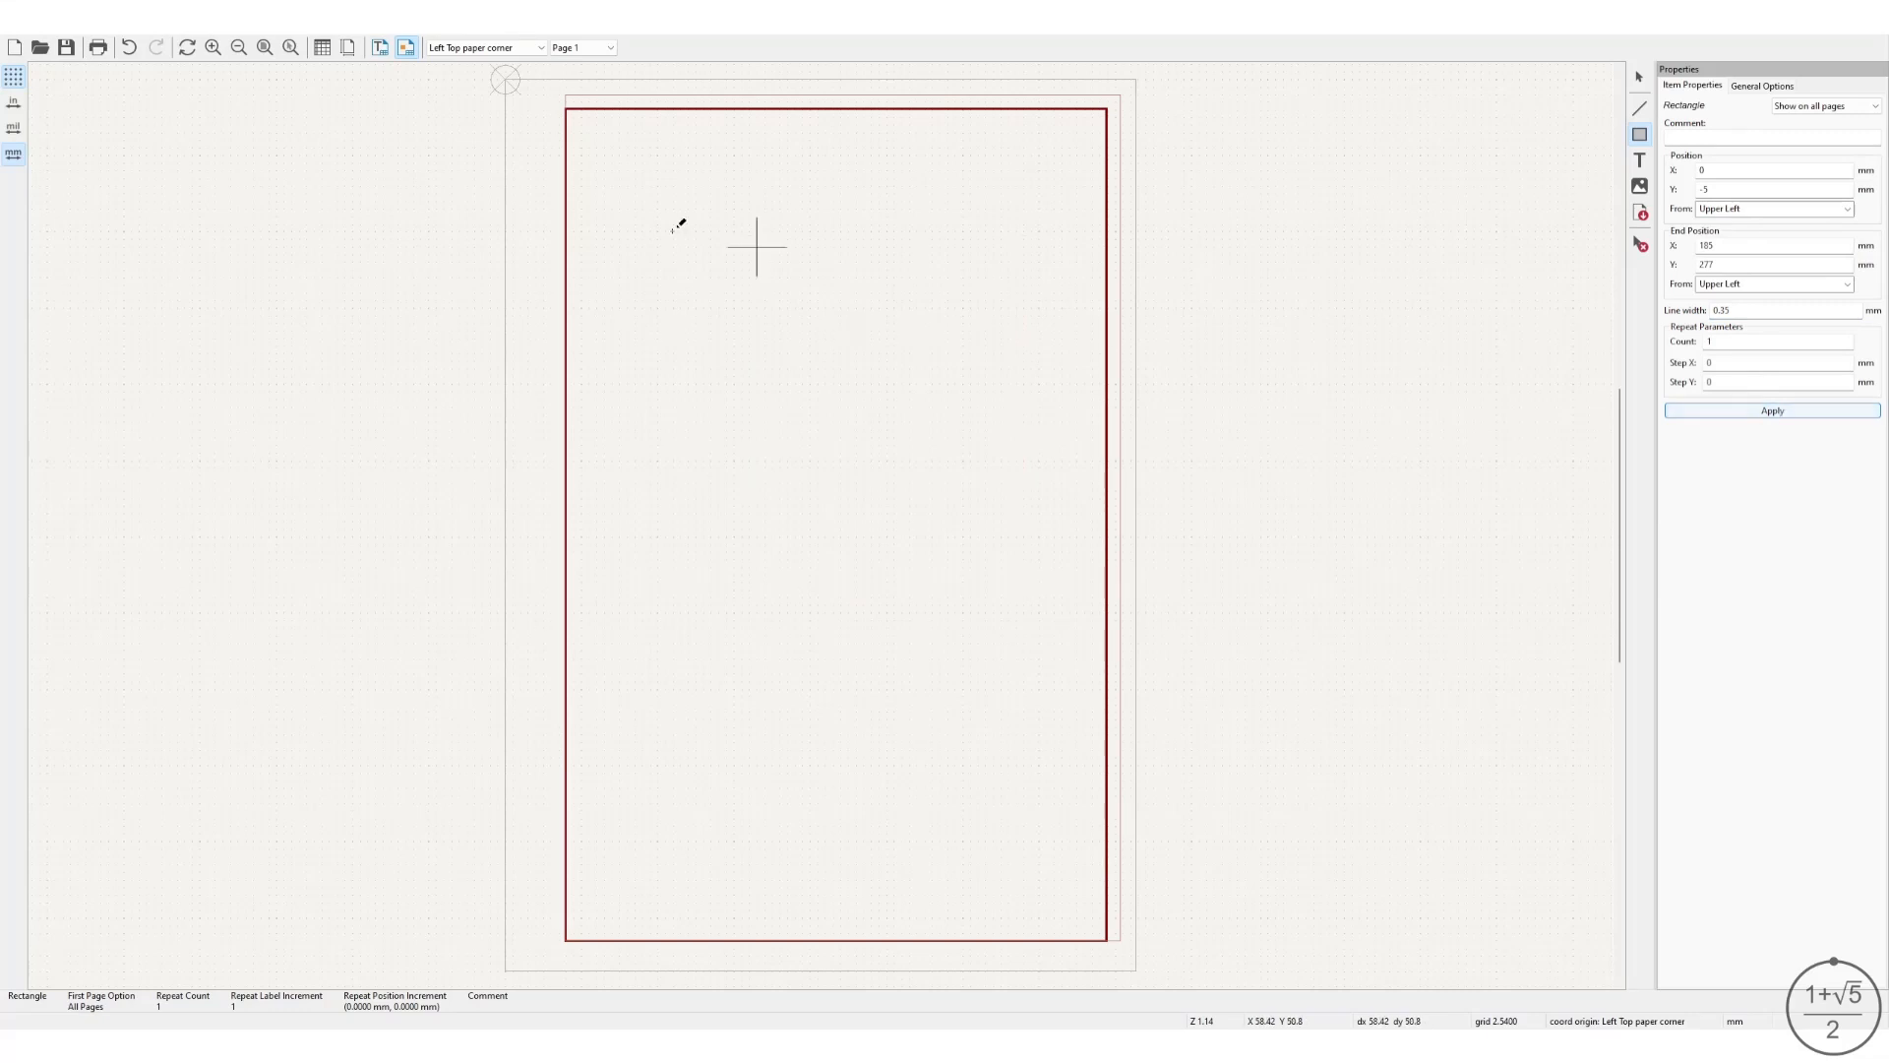
click(1640, 78)
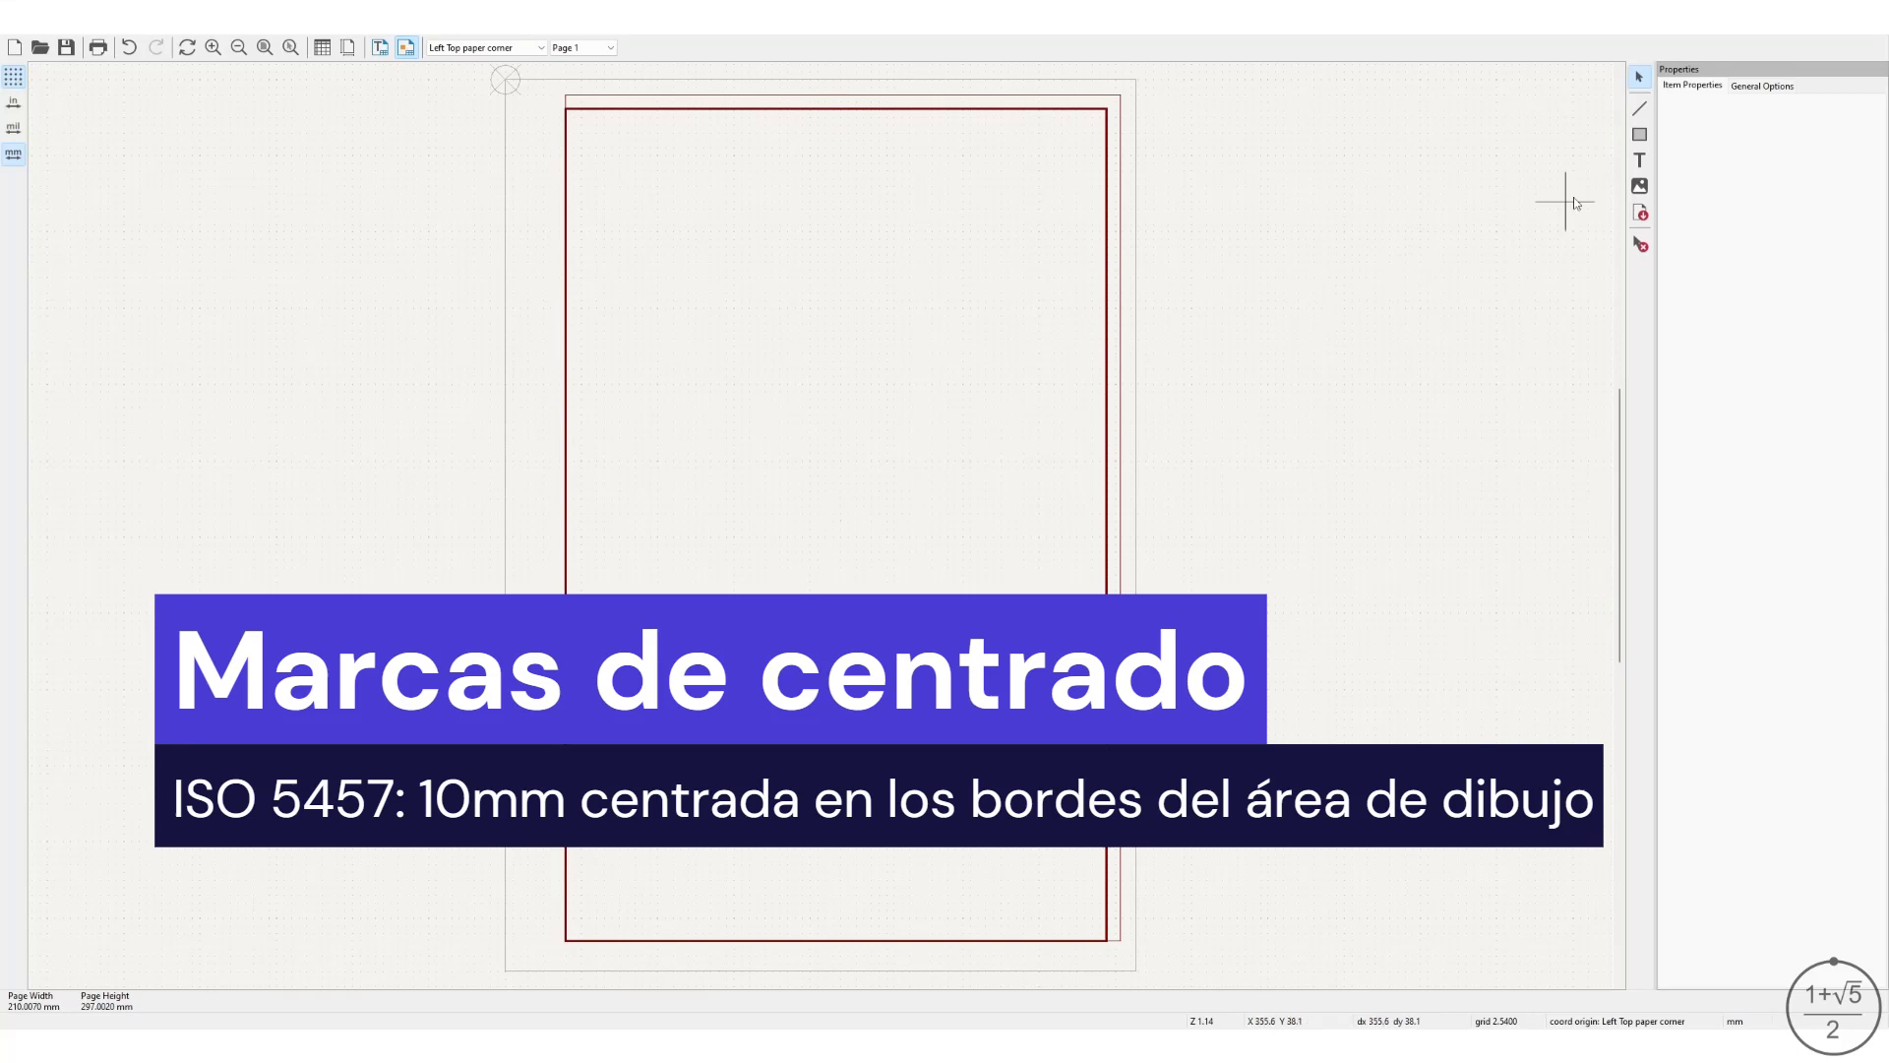
Draw a line about 28 mm long near the drawing frame's left edge, referencing both its ends from Upper Left.
click(1640, 110)
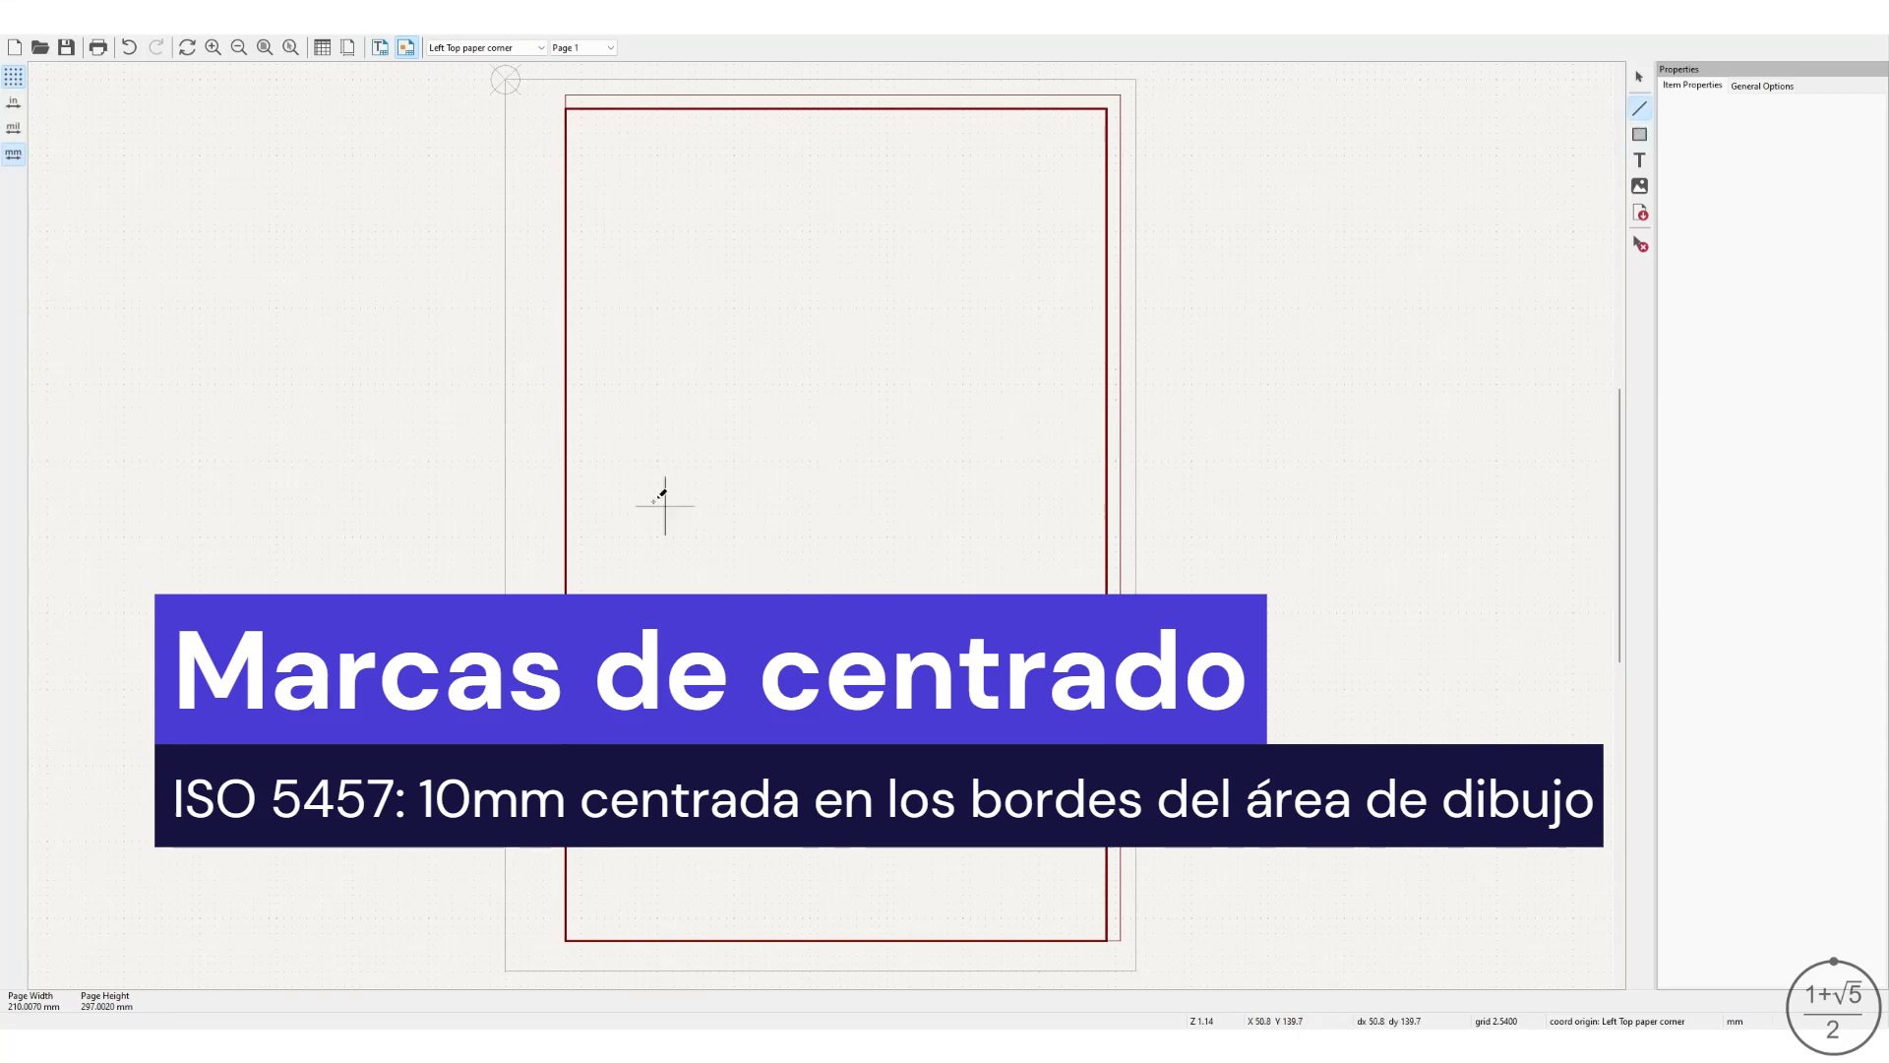
click(604, 460)
click(689, 468)
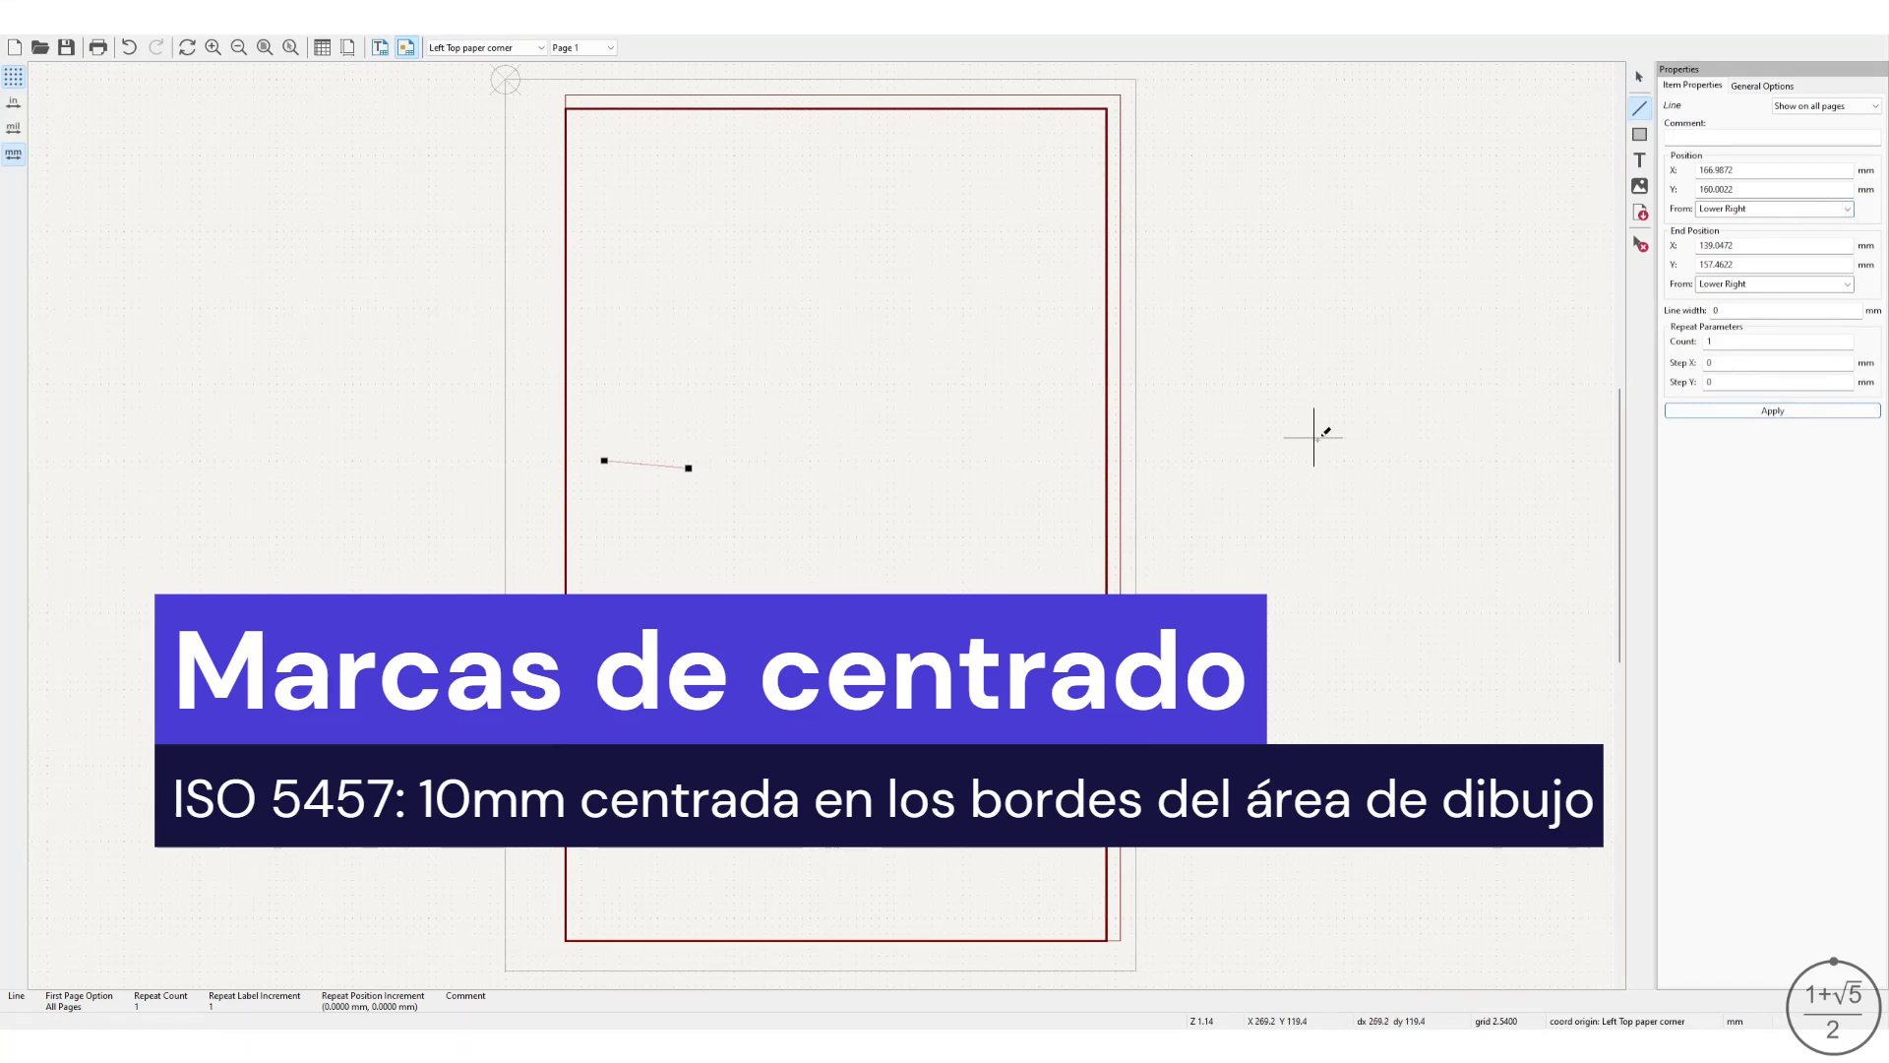
click(1849, 210)
click(1780, 237)
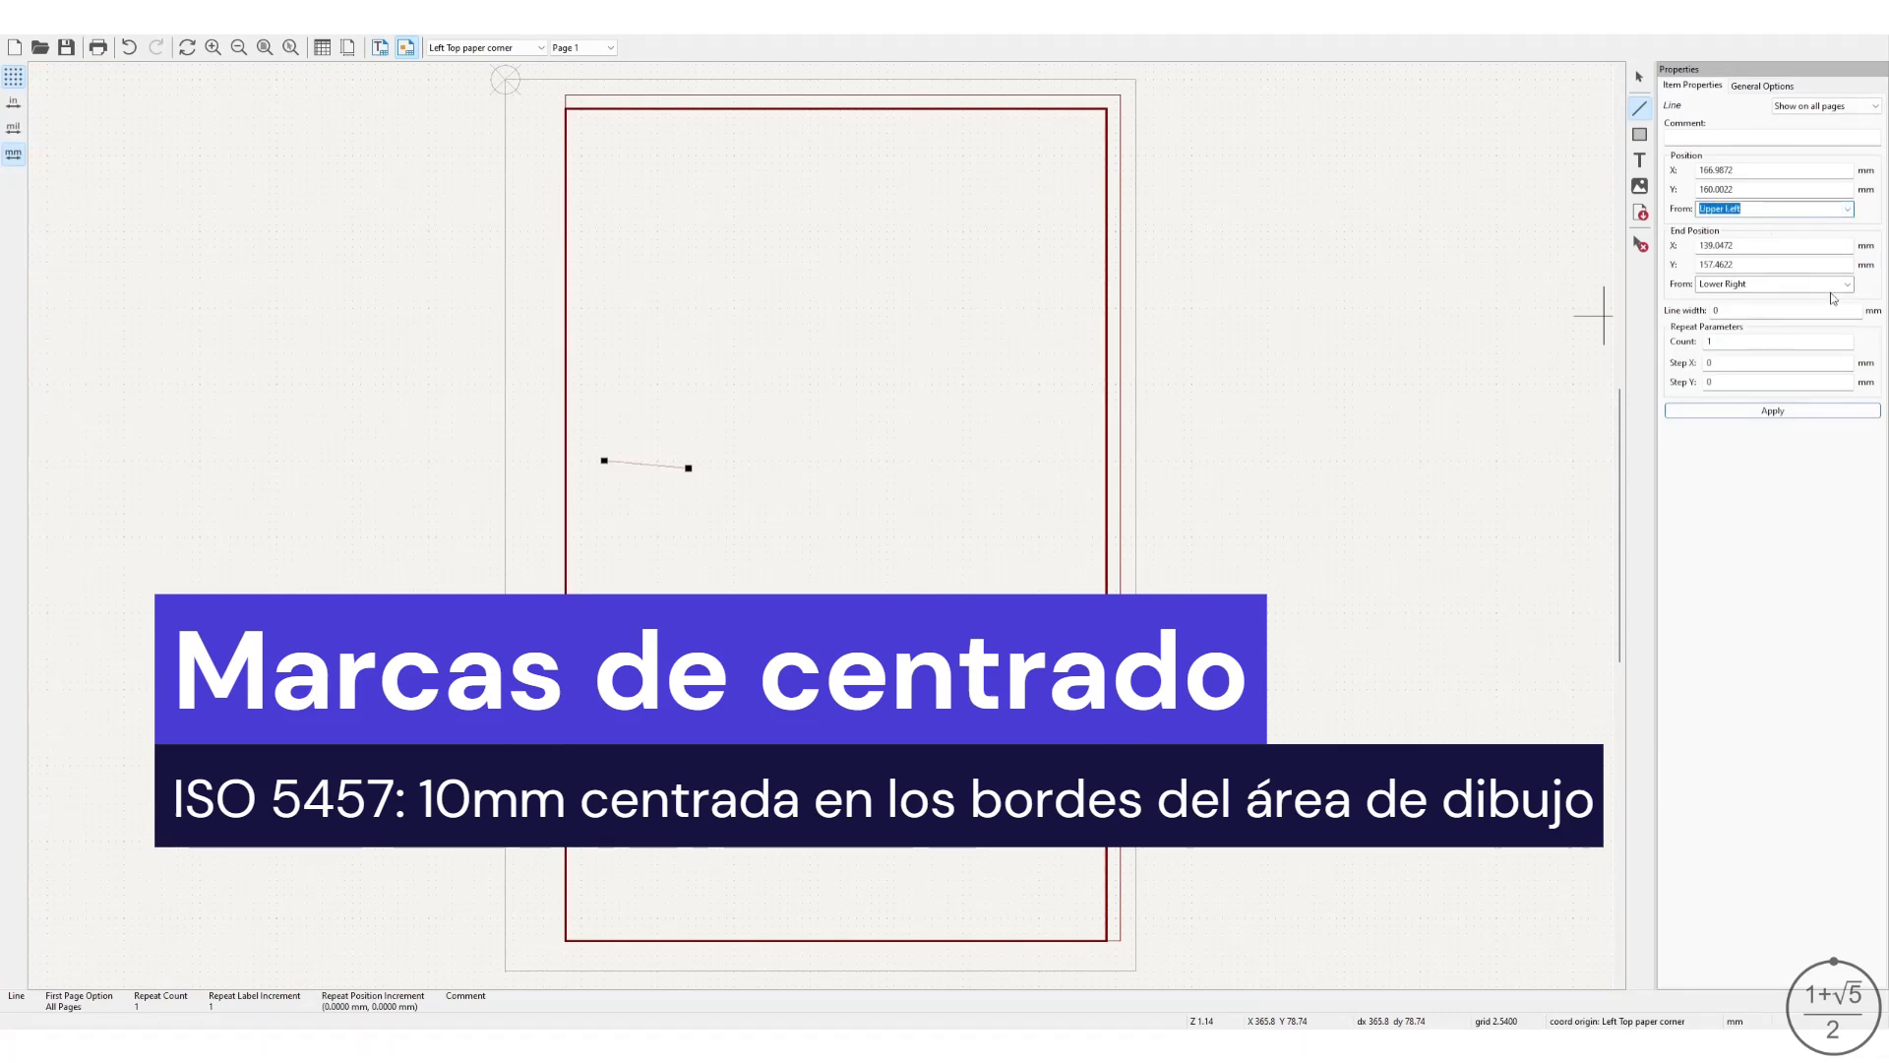
click(1849, 284)
click(1756, 223)
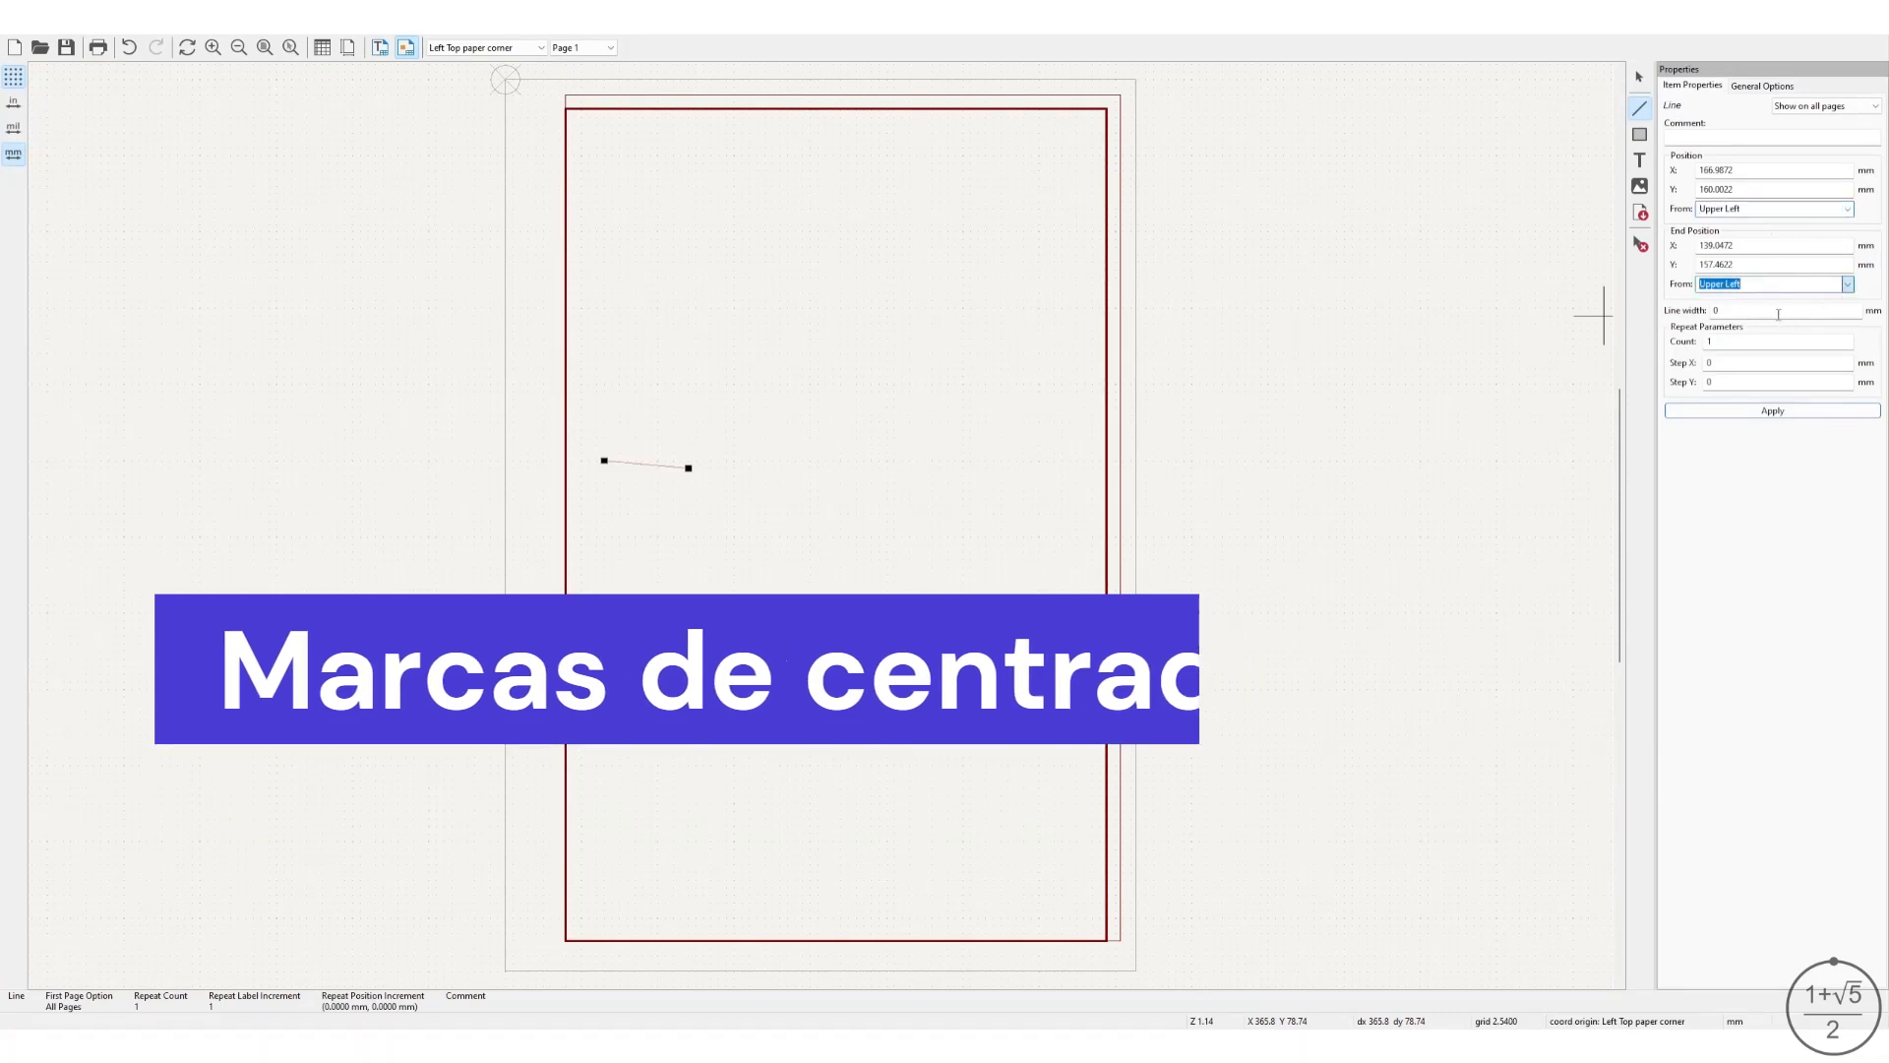
Make the line a centring mark from X -5, Y 138.5 mm to X 5, Y 138.5 mm with a 0.7 mm line width.
click(1748, 168)
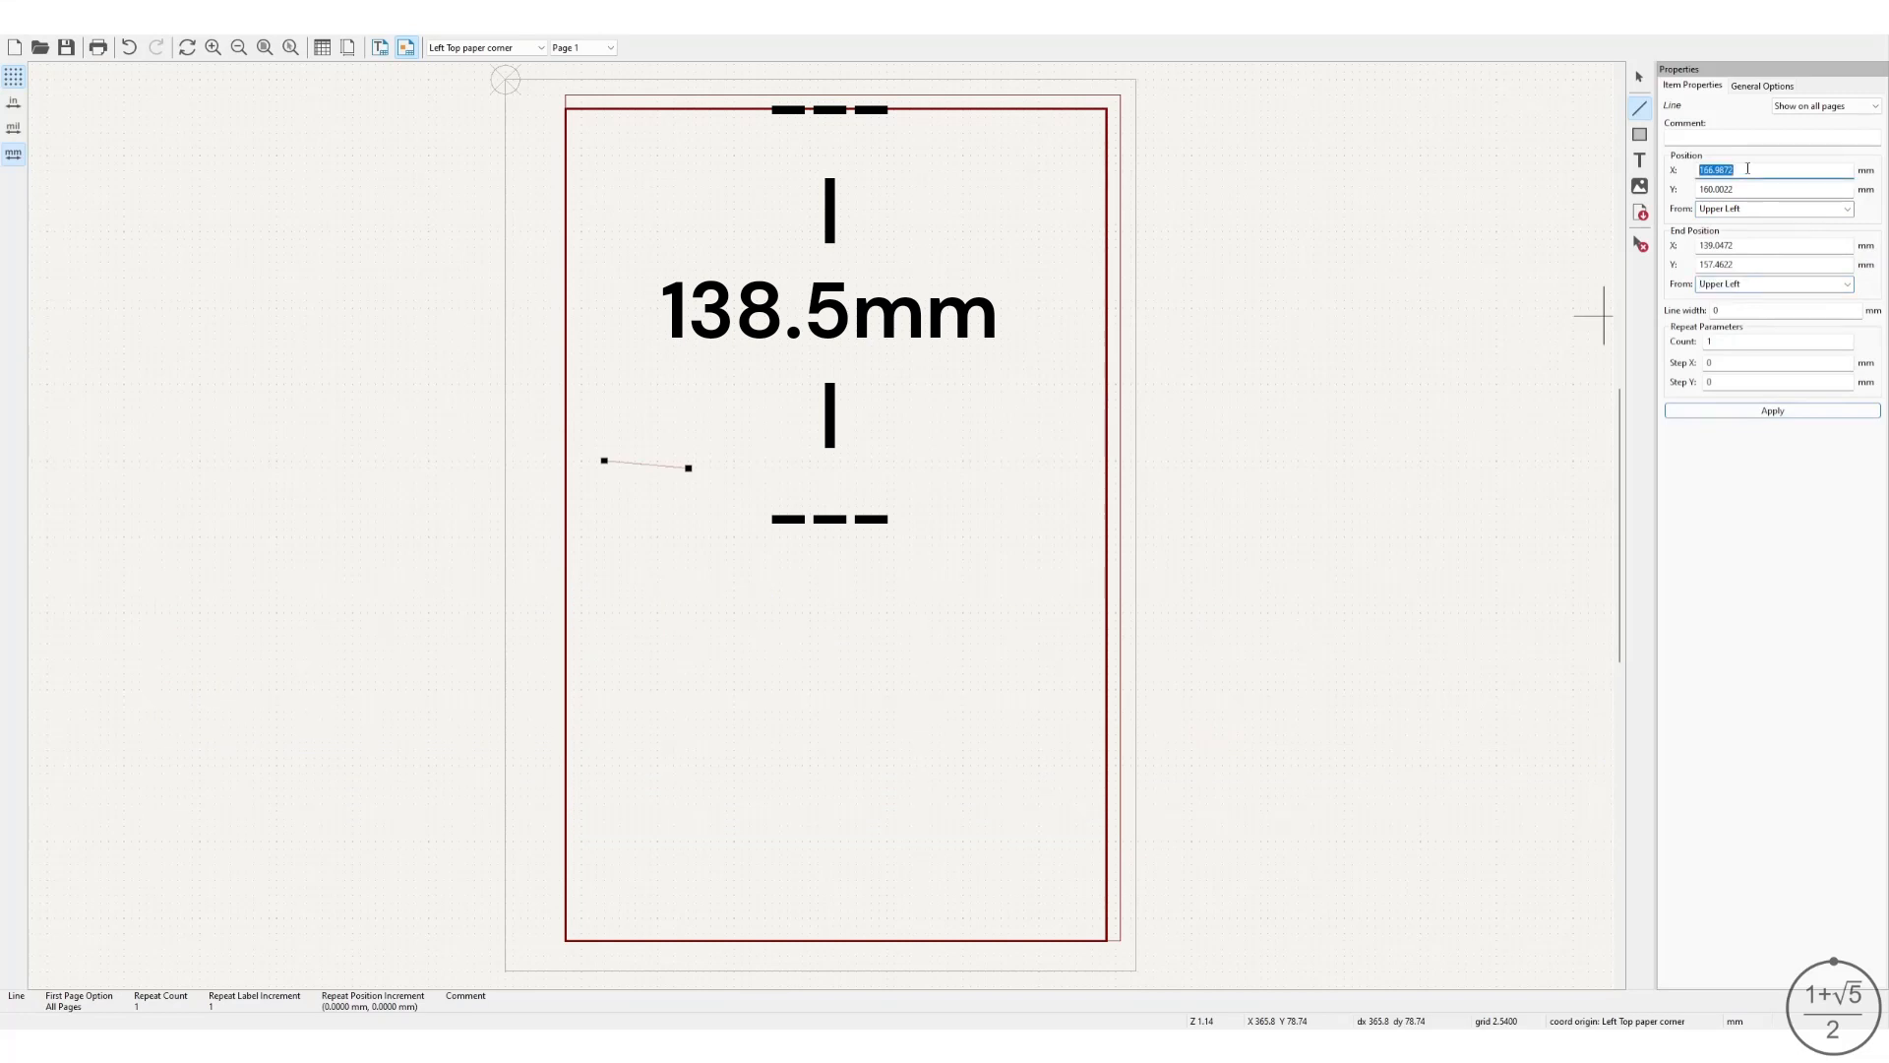
text(-5)
double_click(1746, 245)
text(5)
double_click(1767, 194)
text(13)
double_click(1742, 265)
text(138)
click(1765, 310)
click(1769, 414)
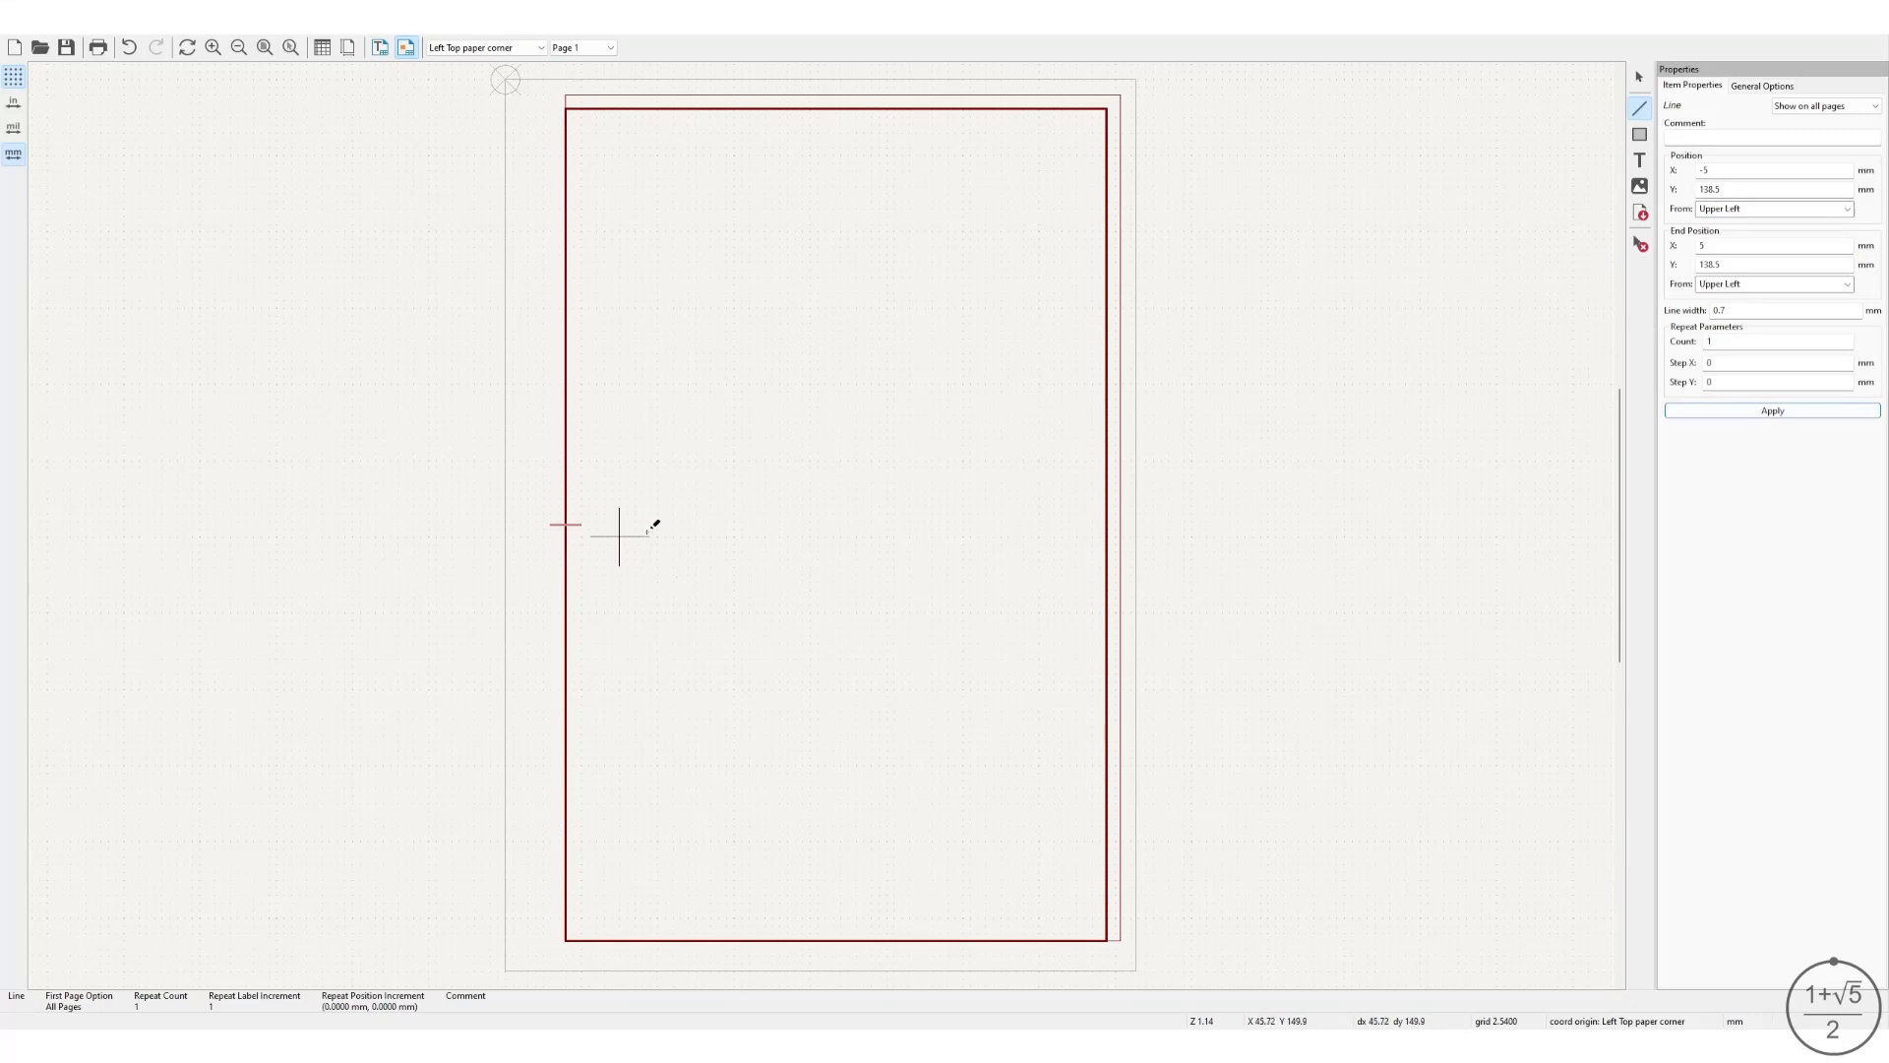
Repeat the left centring mark on the right edge with a count of 2 and an X step of 180 mm.
double_click(1712, 341)
text(2)
click(1731, 366)
text(180)
click(1775, 413)
key(Escape)
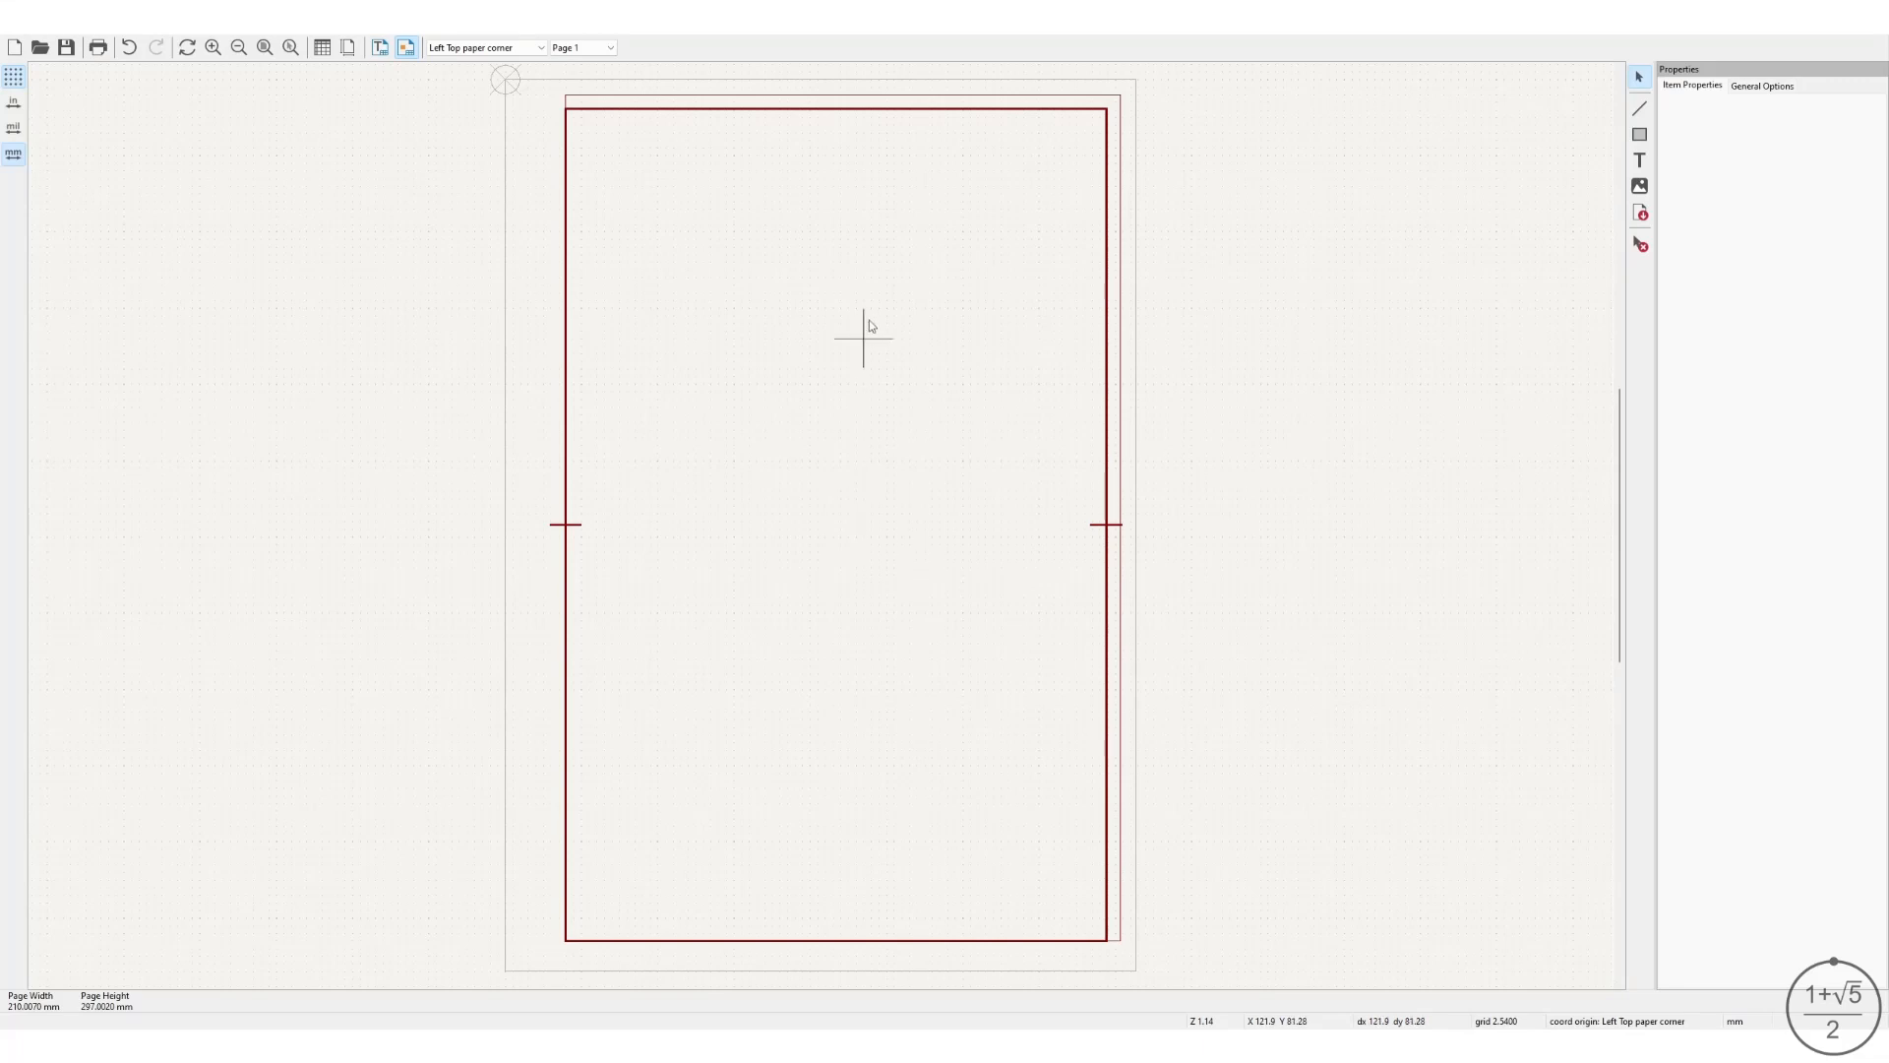
Draw a vertical line about 15 mm long near the drawing frame's top edge, referencing both its ends from Upper Left.
click(1639, 108)
click(848, 140)
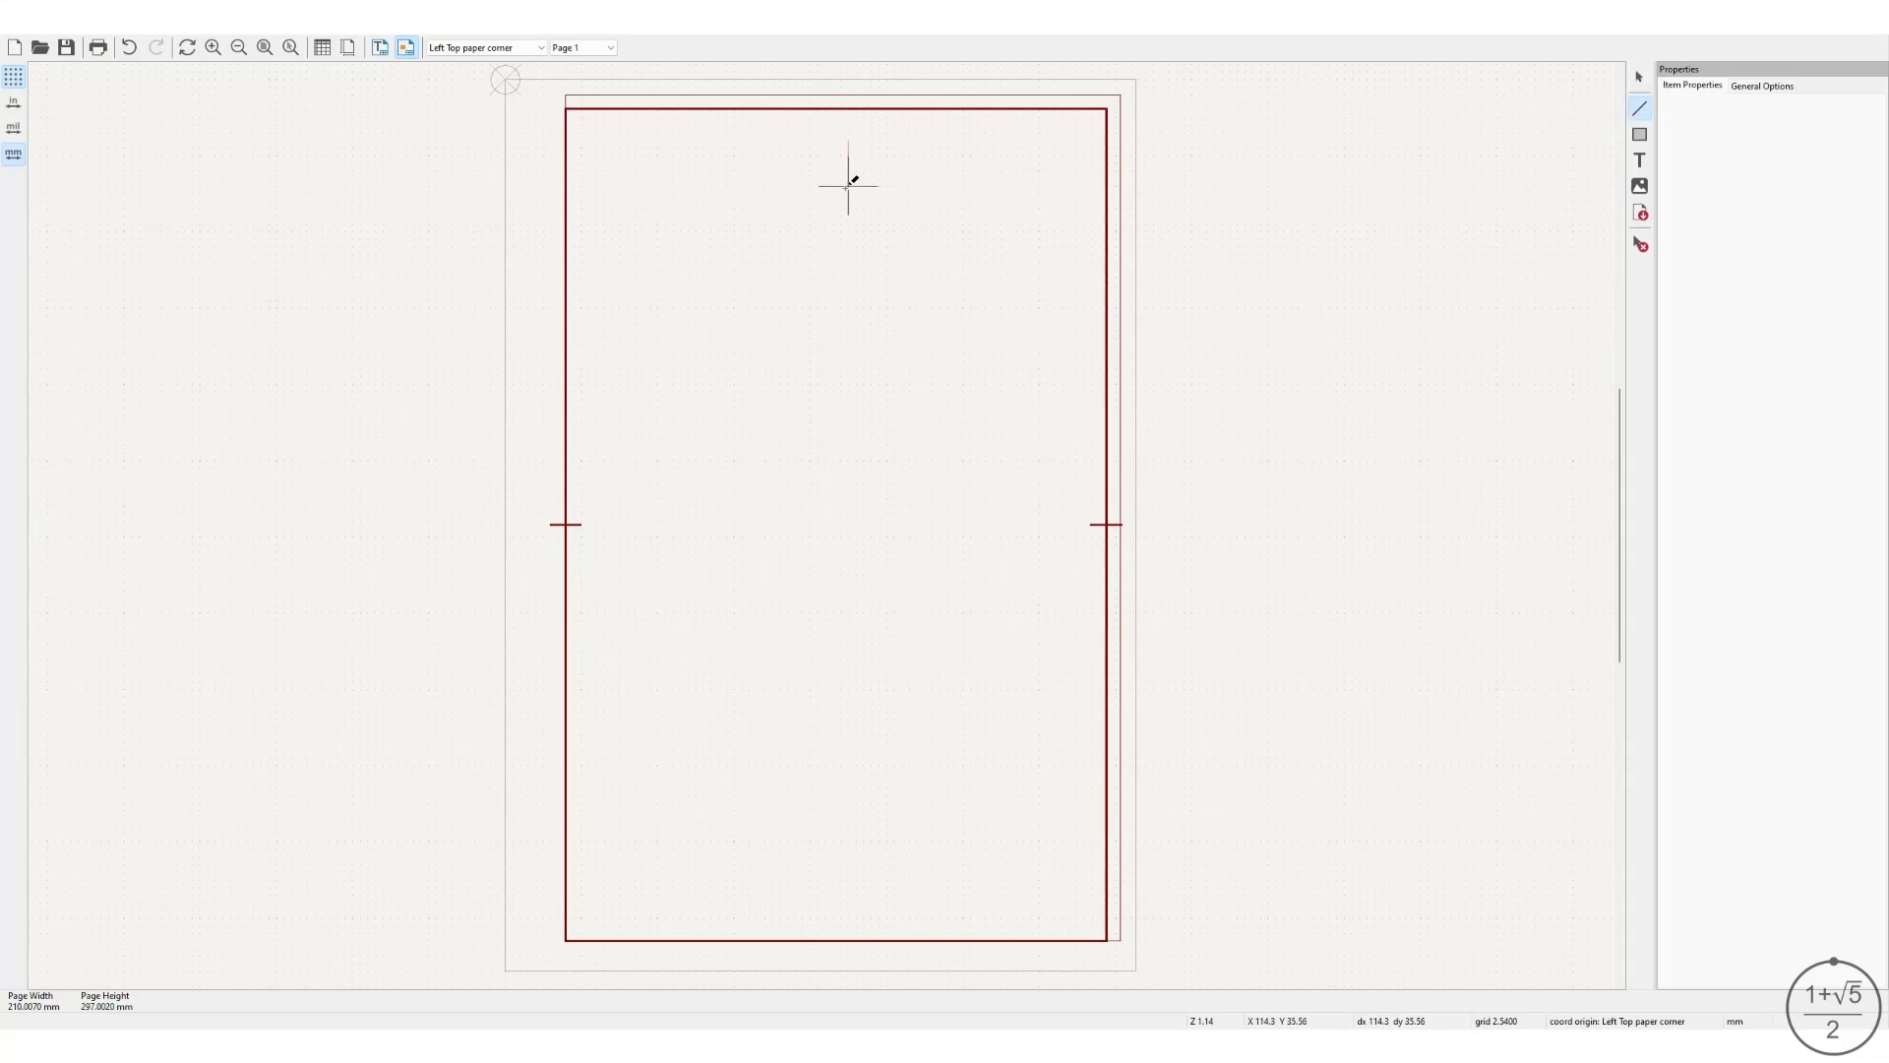
click(848, 185)
click(1848, 209)
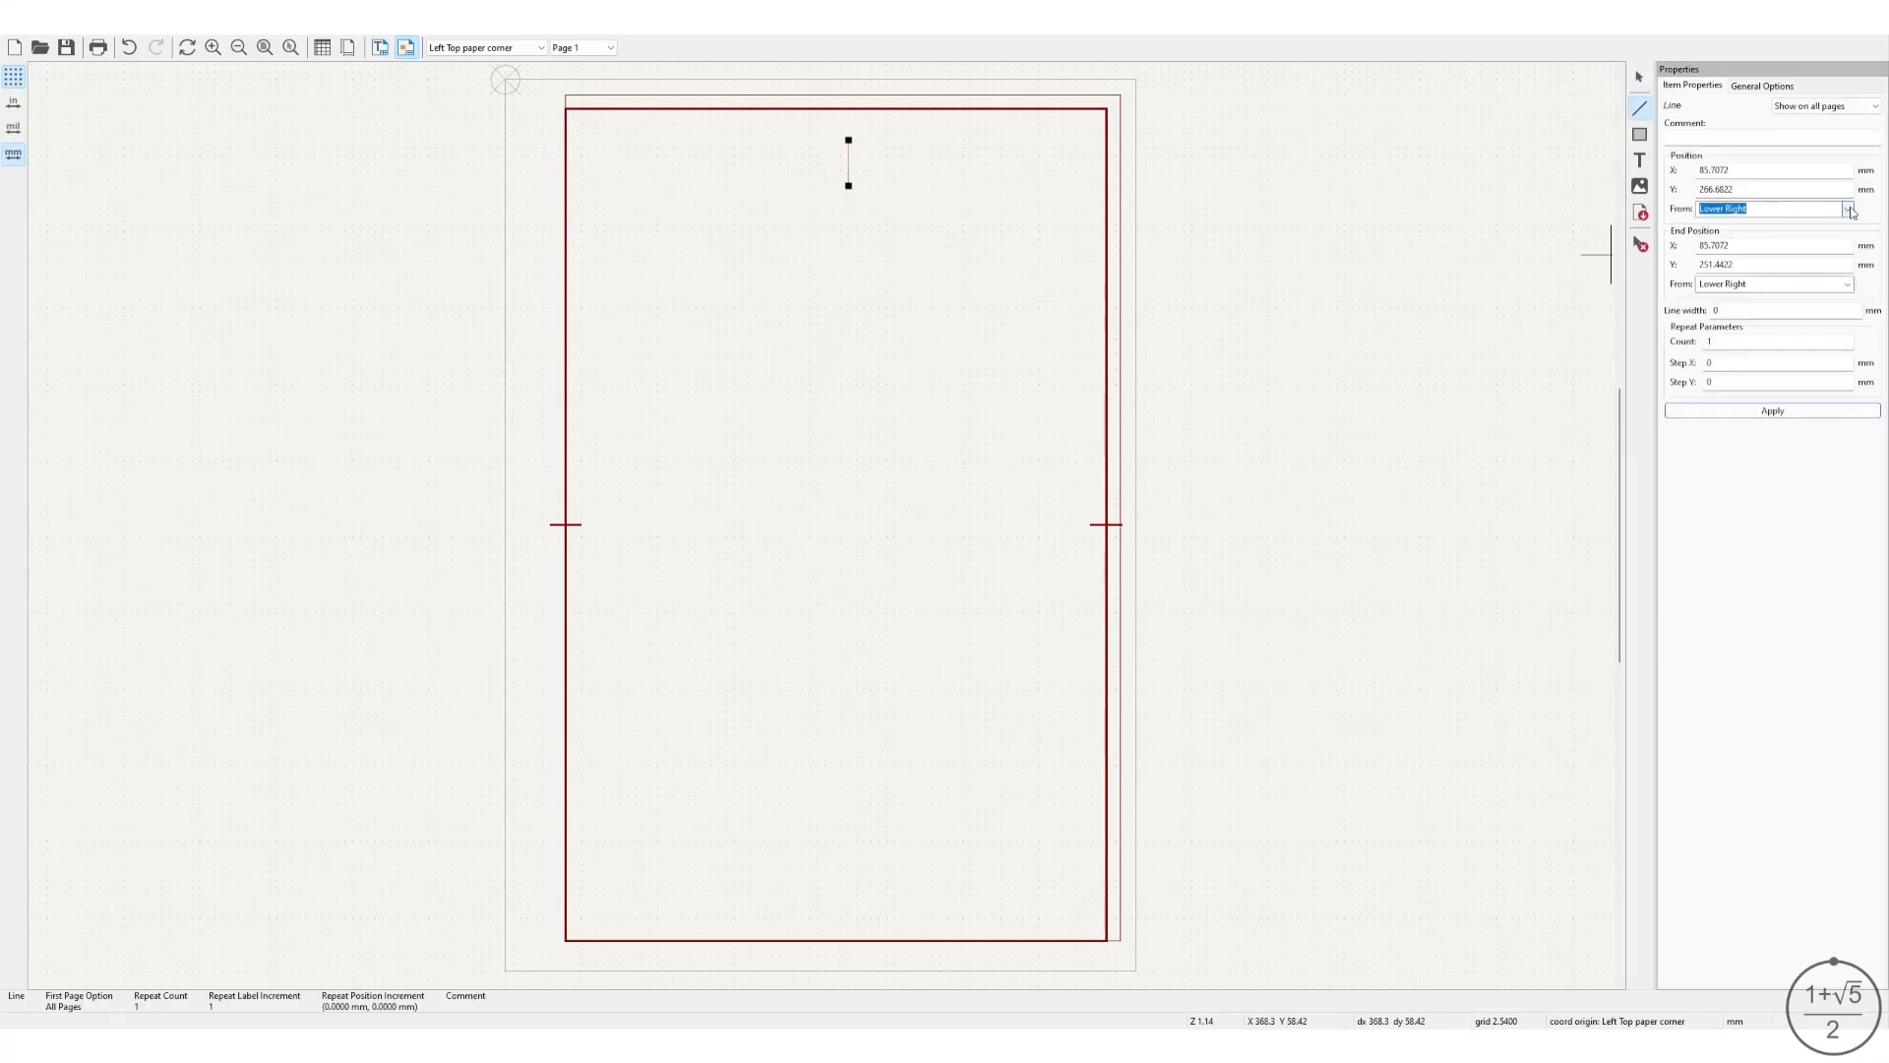
click(1781, 240)
click(1848, 284)
click(1757, 315)
Place the vertical centring mark from X 90, Y -5 mm to X 90, Y 5 mm with a 0.7 mm line width.
click(1746, 172)
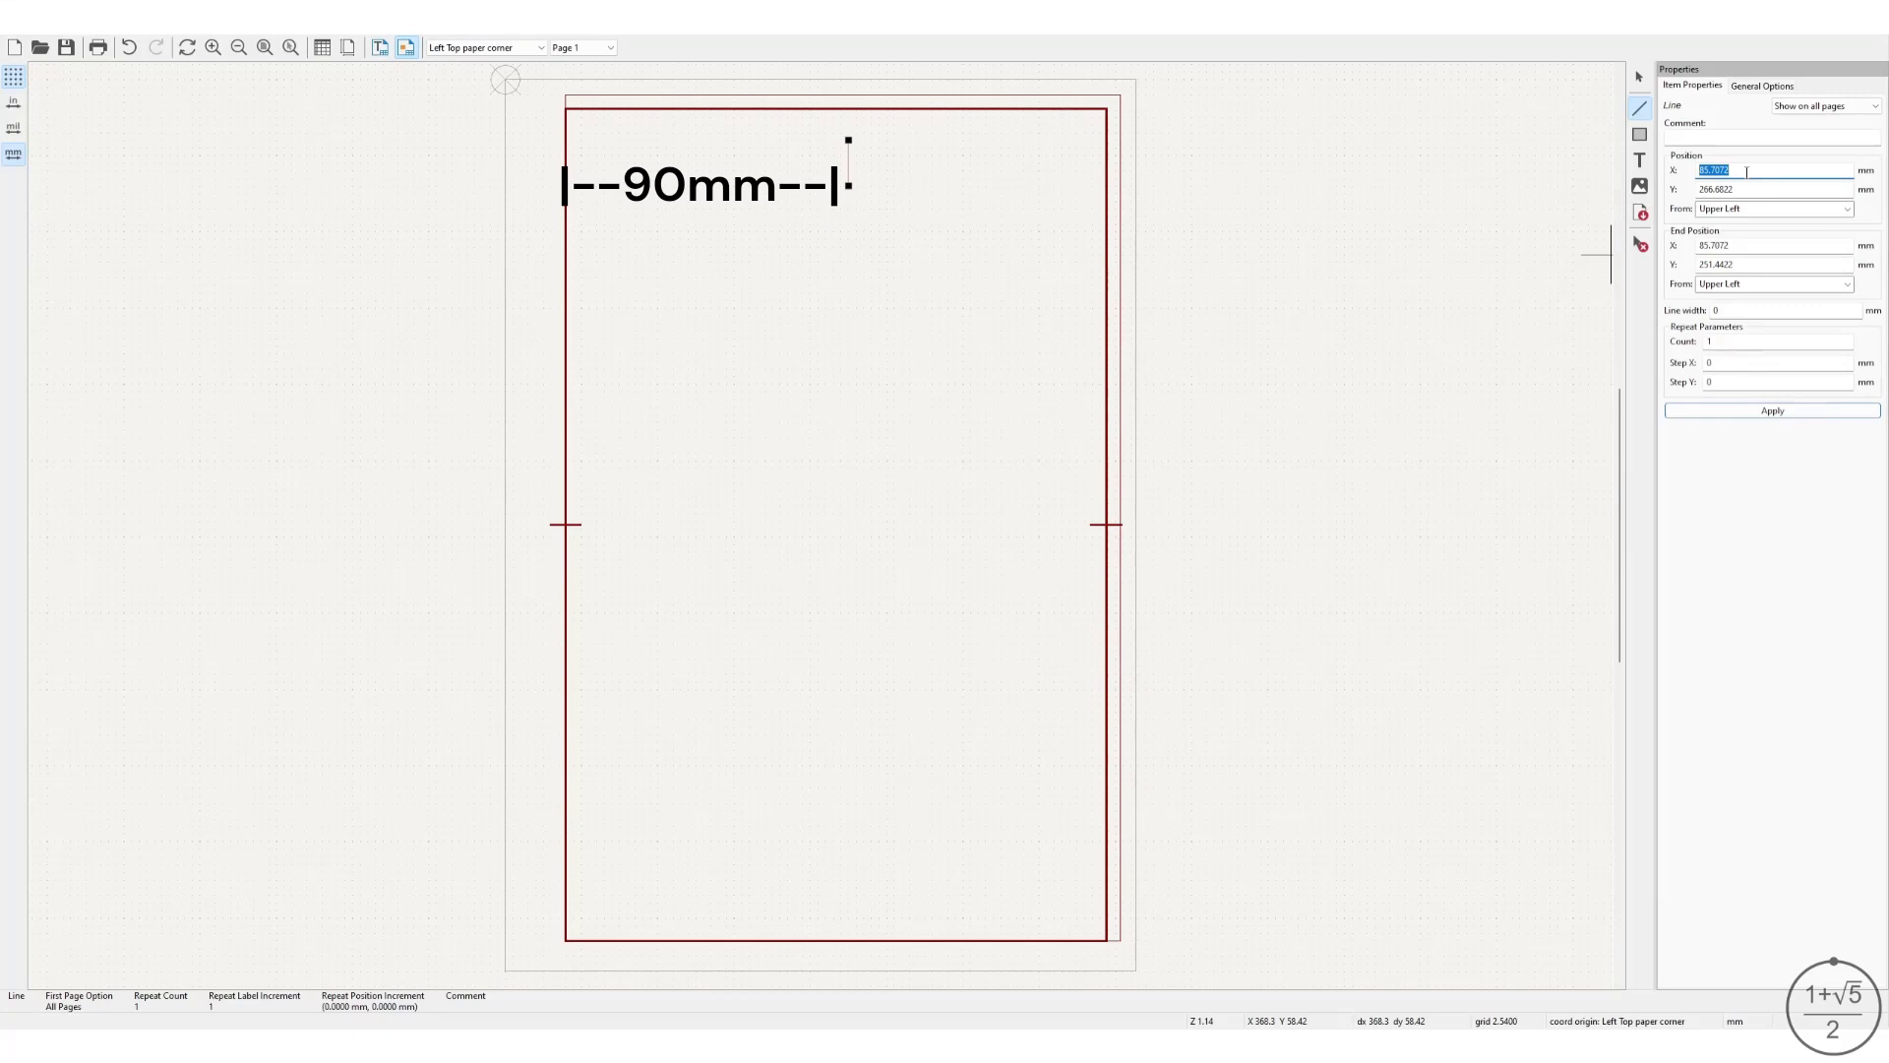
text(90)
click(1739, 246)
text(90)
click(1742, 190)
text(-)
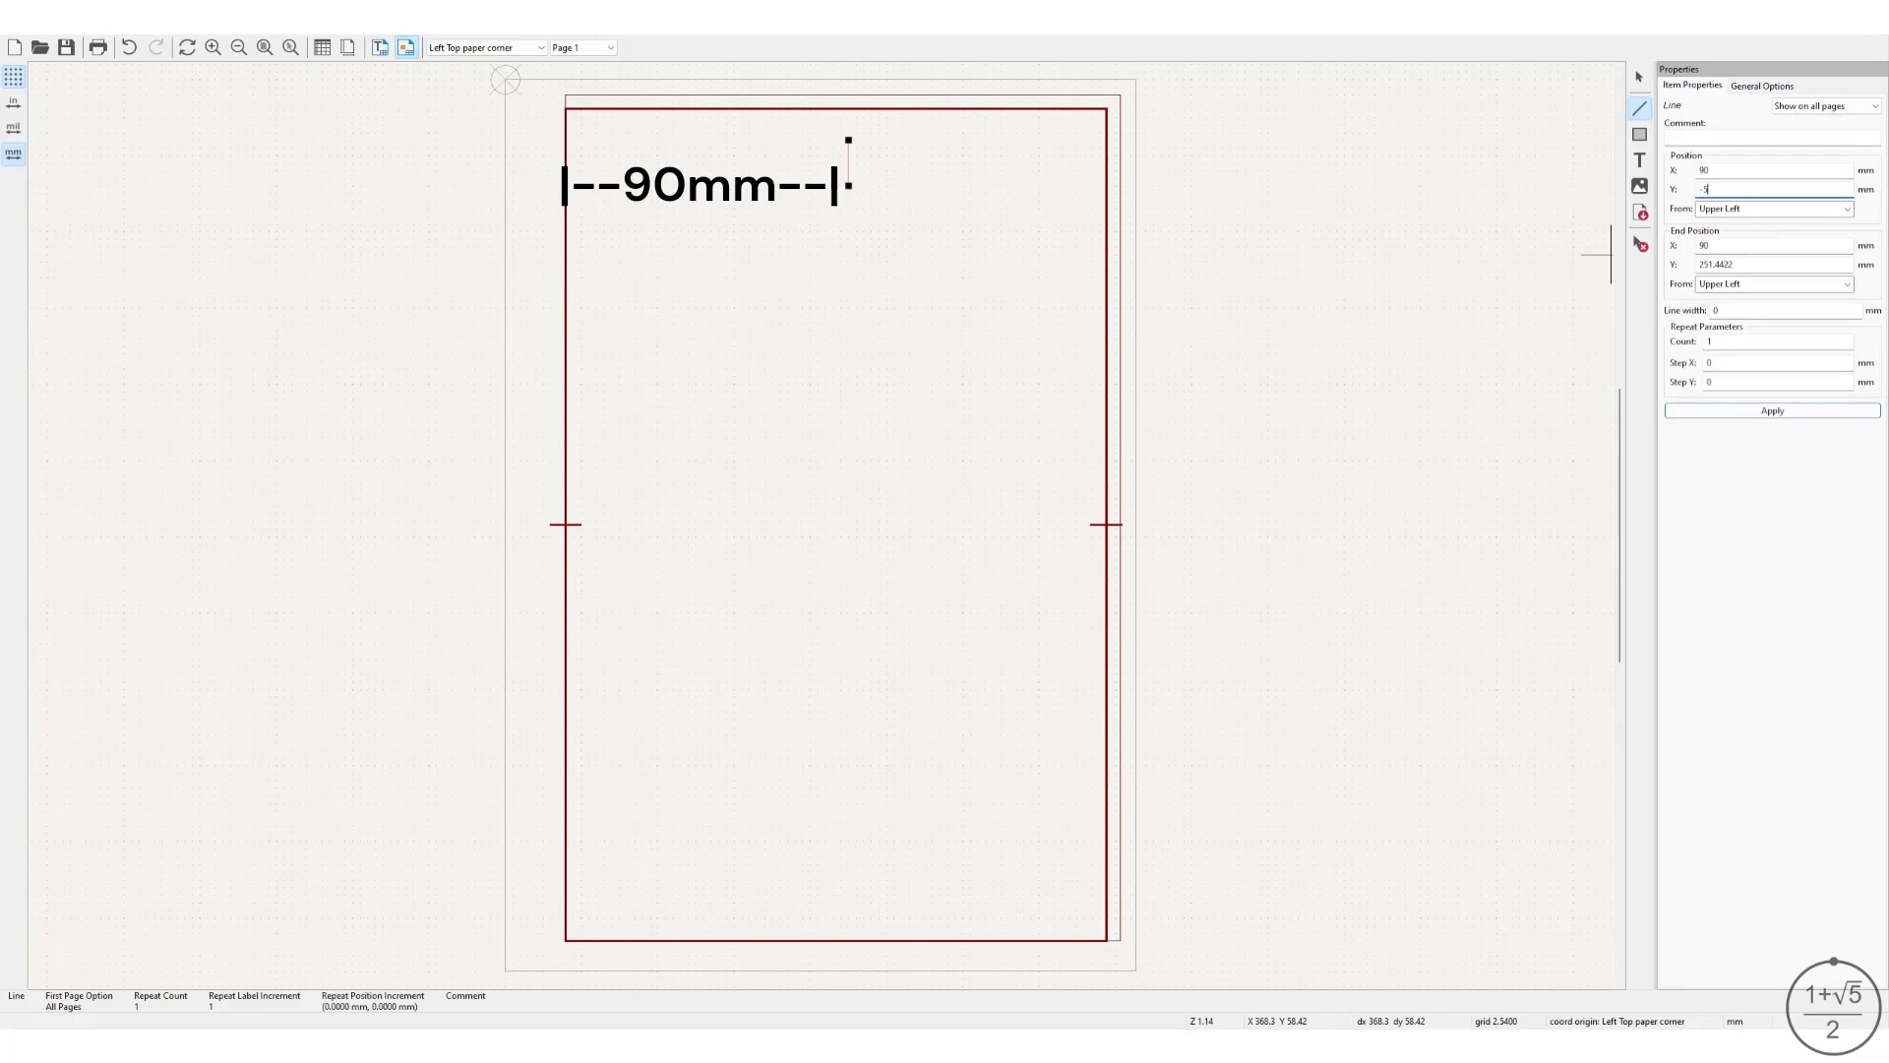
text(5)
click(1753, 265)
text(5)
click(1752, 312)
text(0.7)
click(1767, 415)
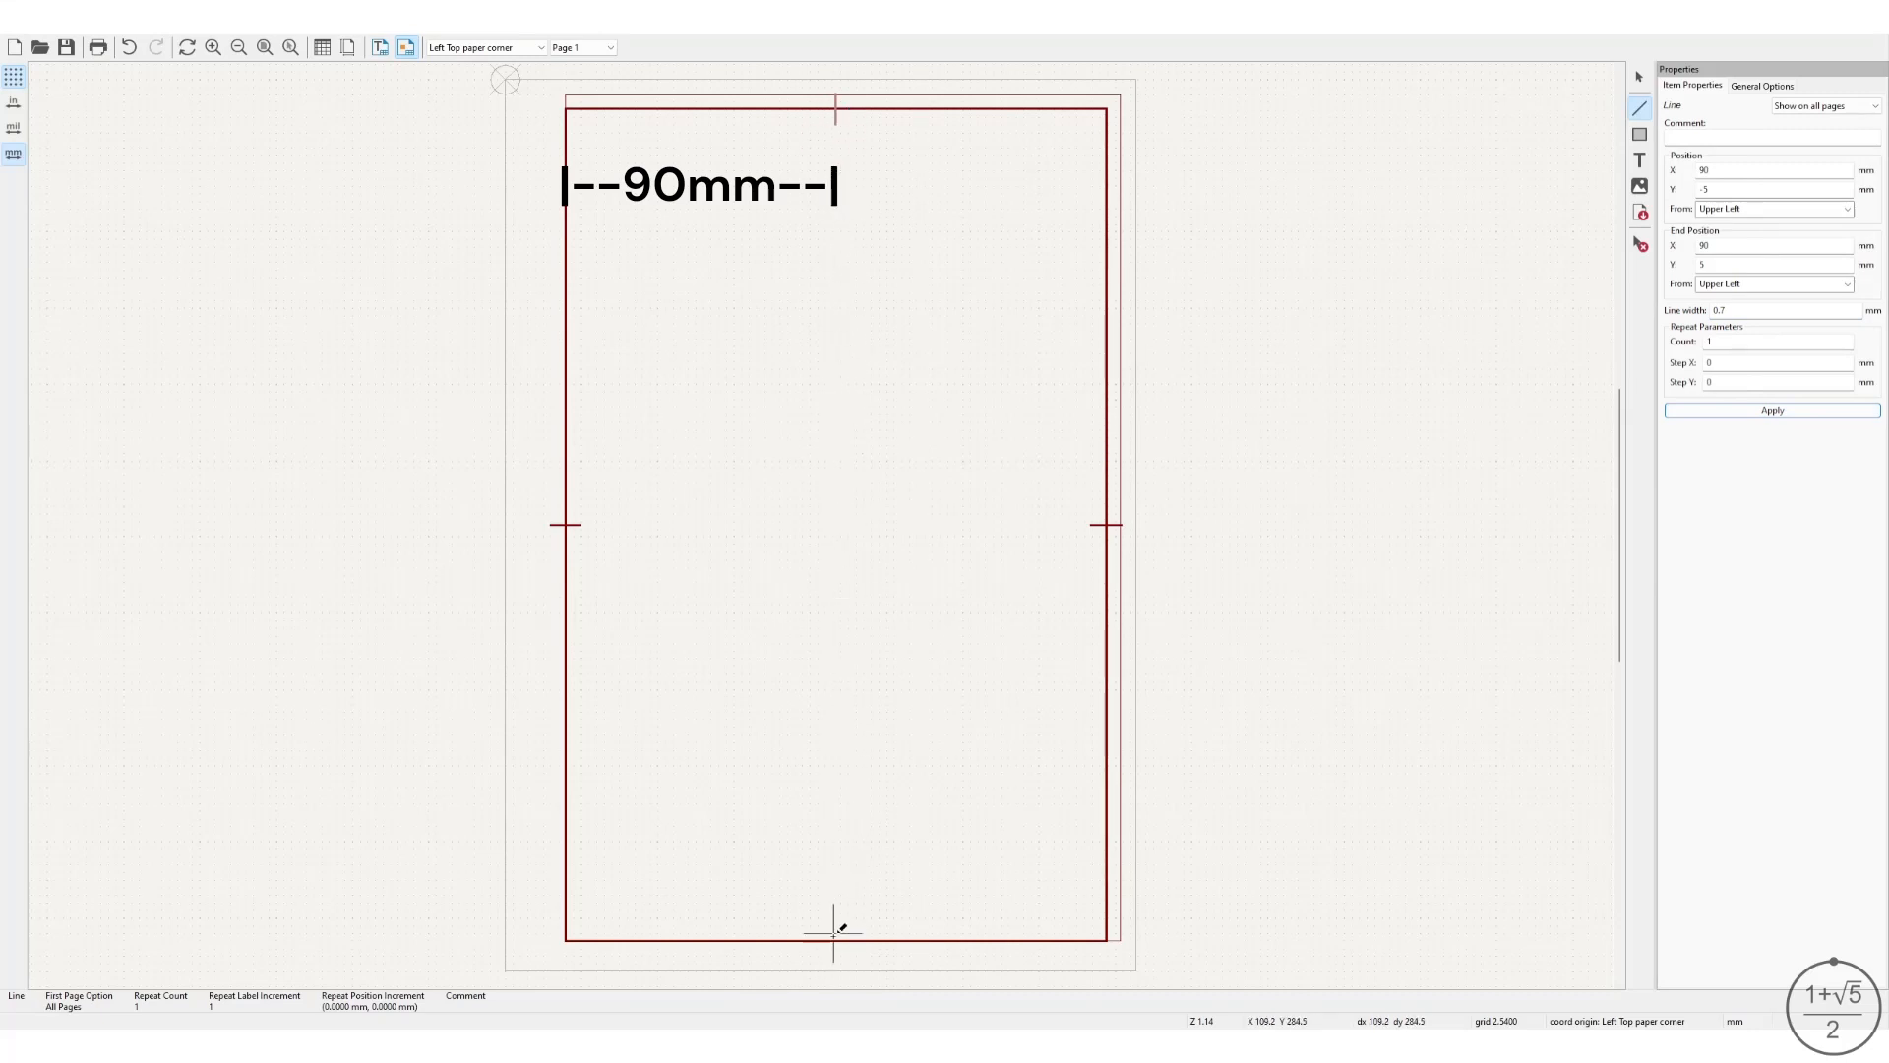
Repeat the top centring mark on the bottom edge with a count of 2 and a Y step of 277 mm.
double_click(1712, 343)
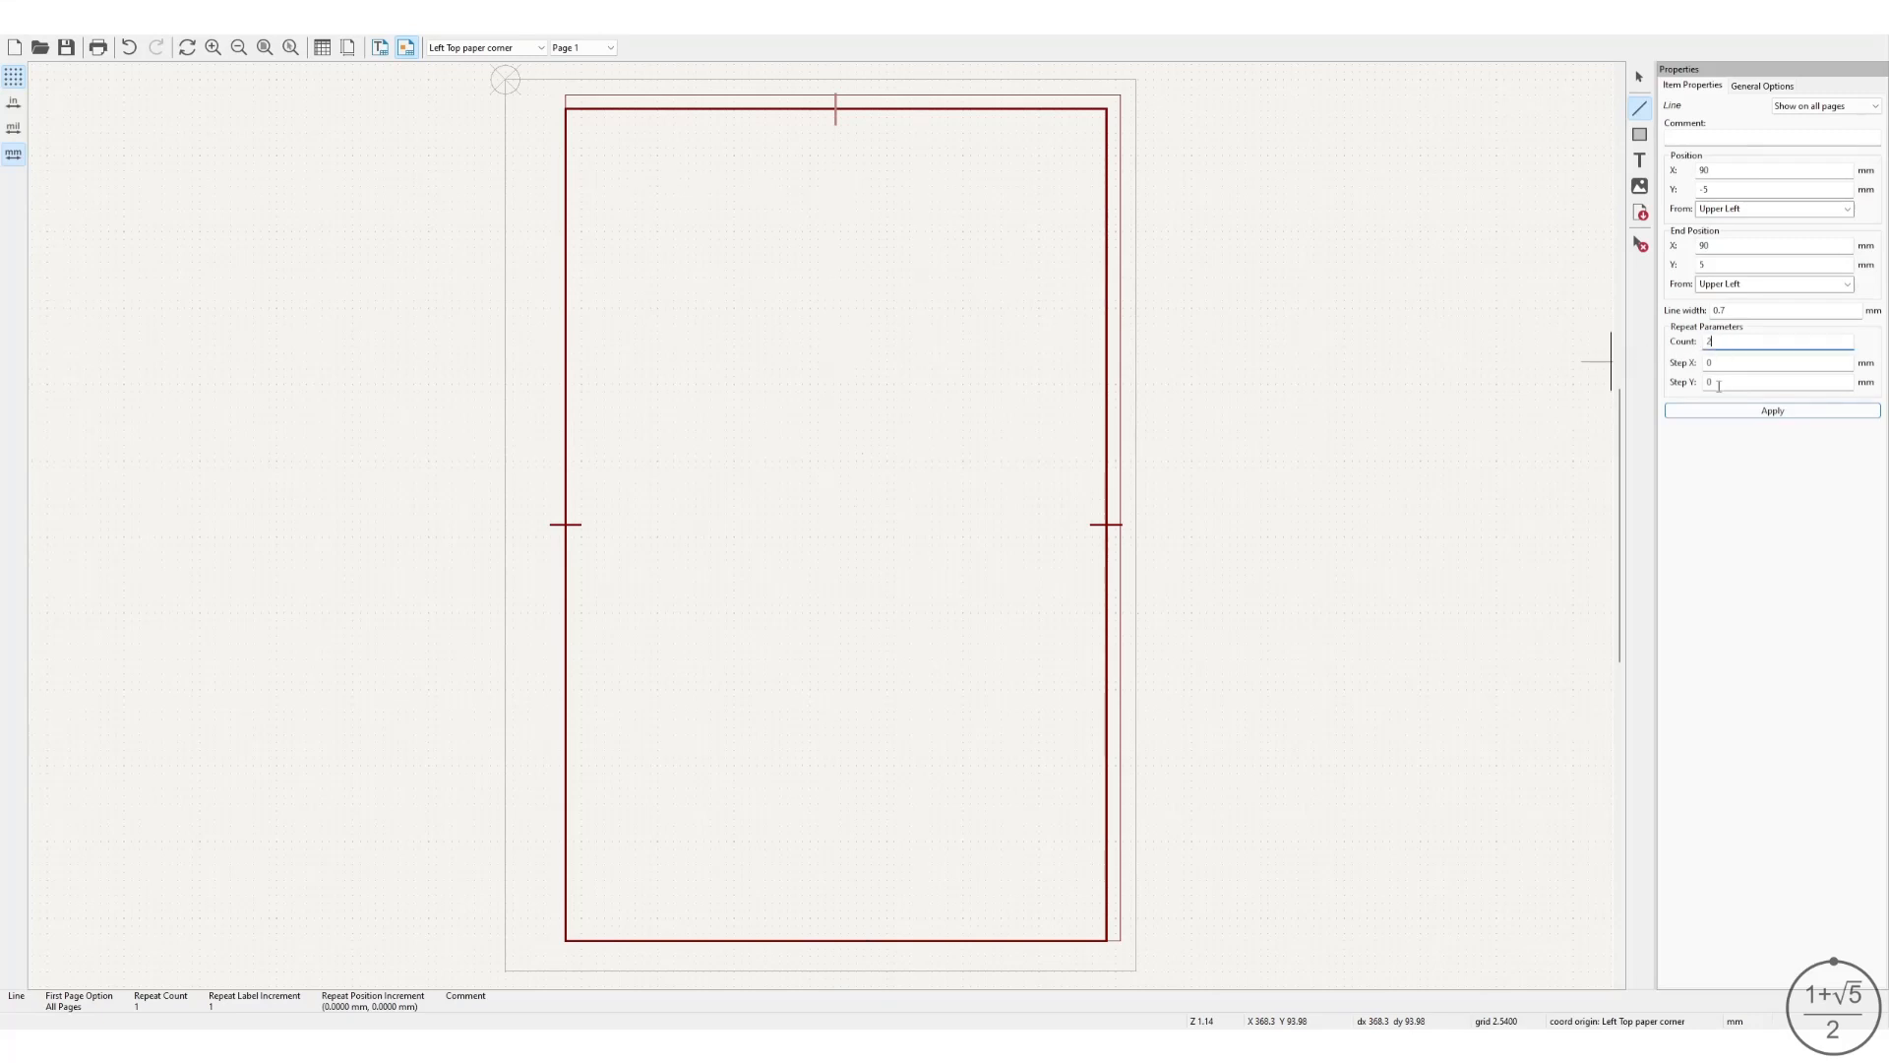
double_click(1719, 385)
click(1783, 412)
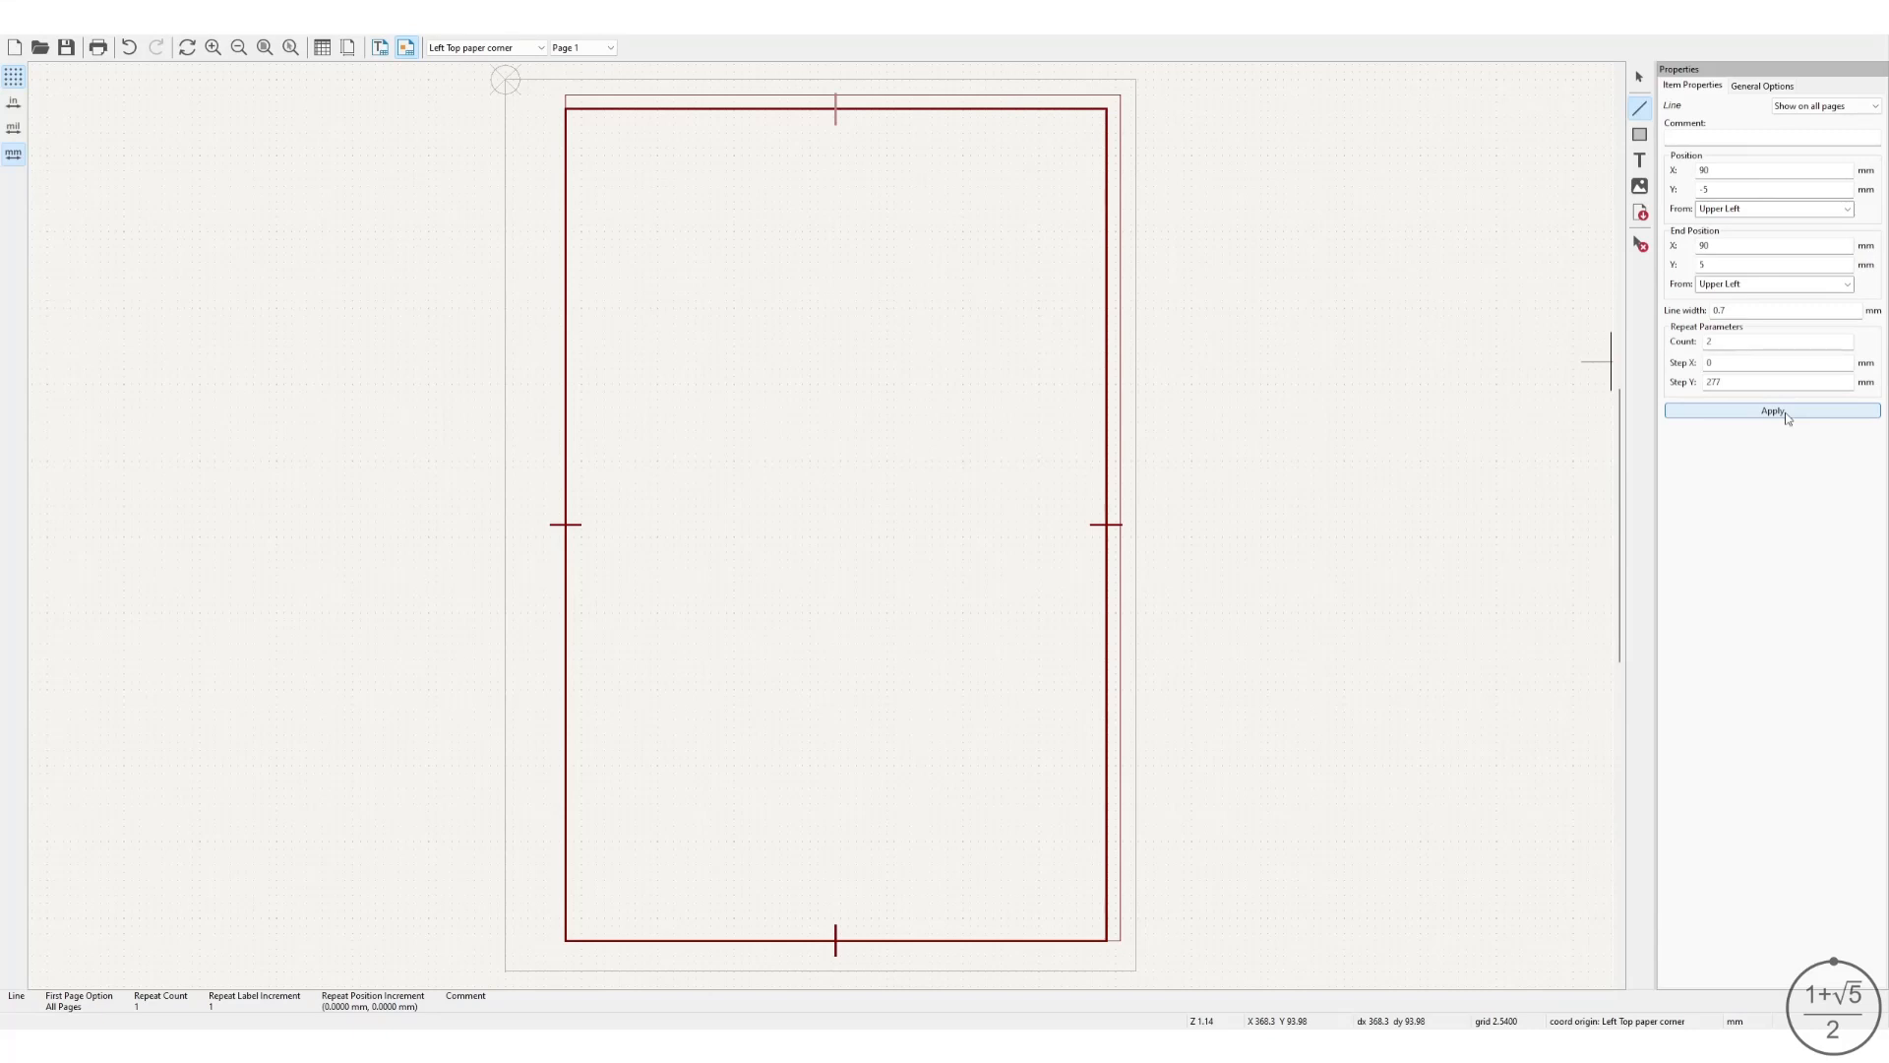
click(1640, 76)
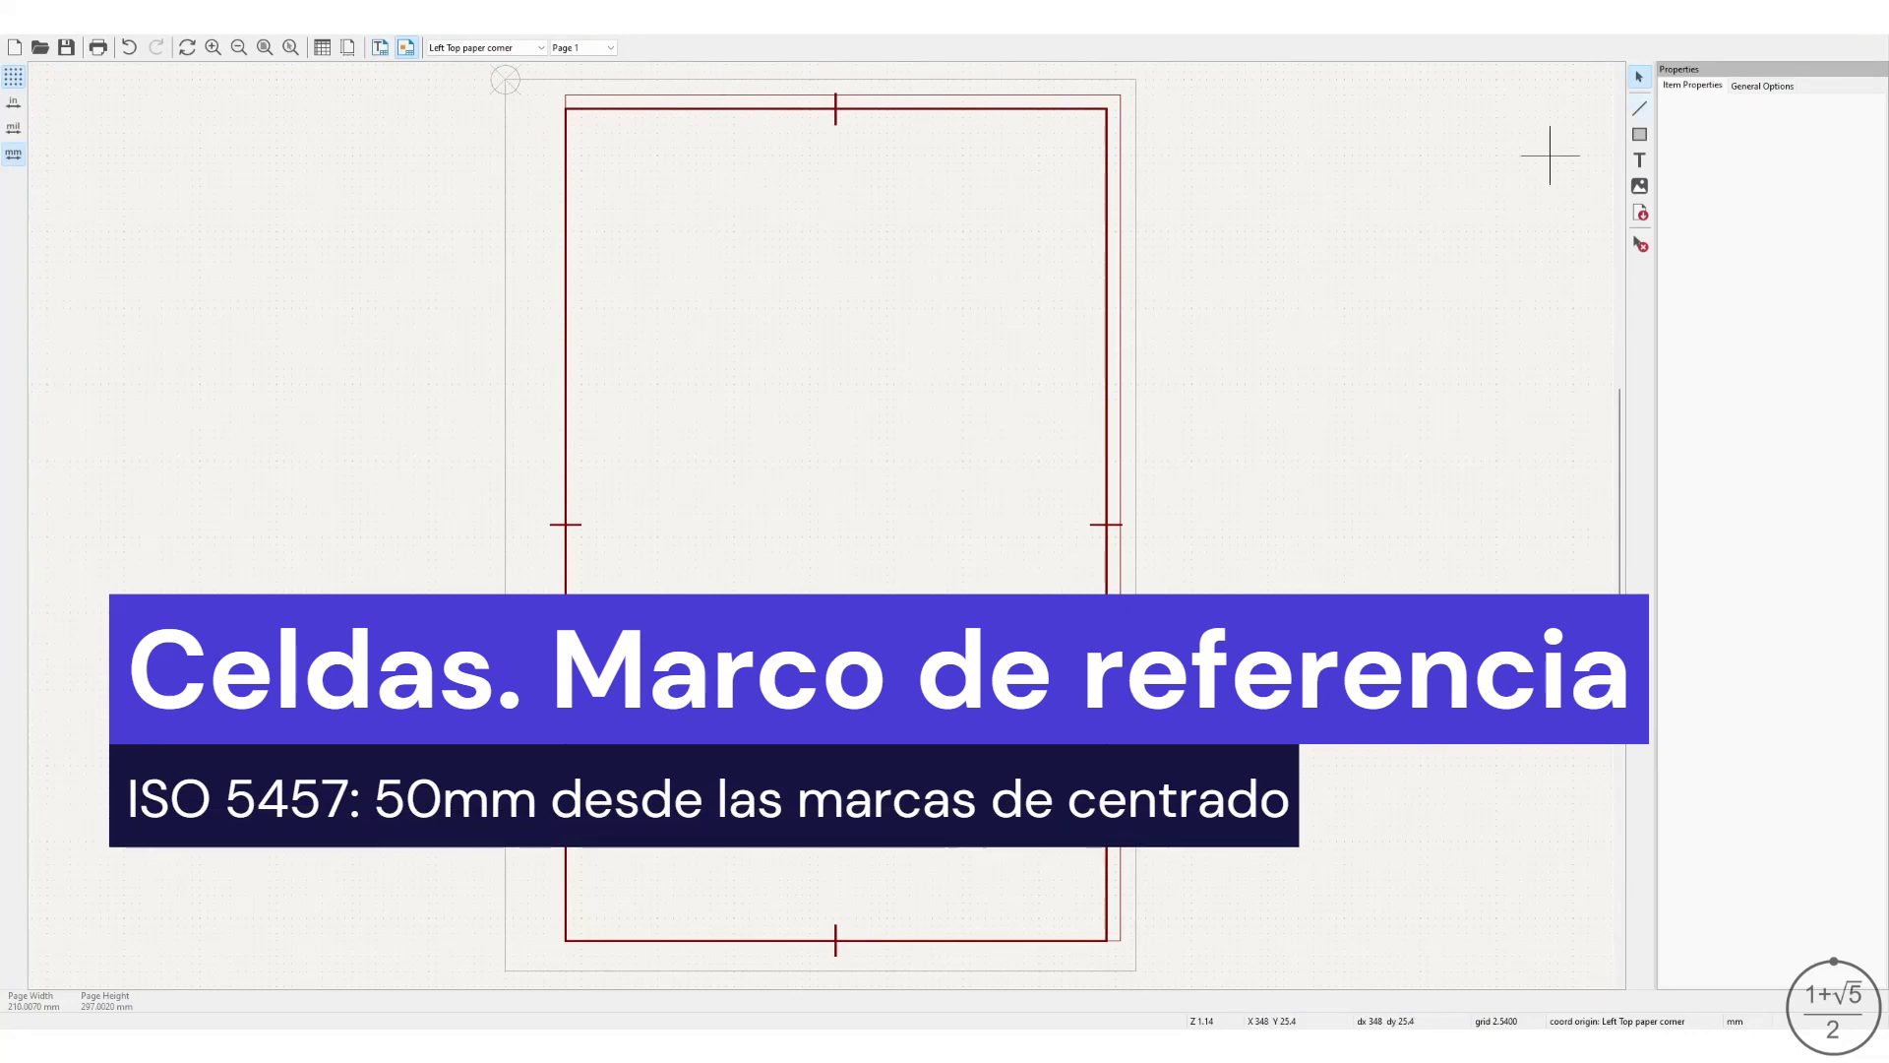
Draw a vertical line about 18 mm long in the upper drawing area, referencing both its ends from Upper Left.
click(1639, 108)
click(742, 155)
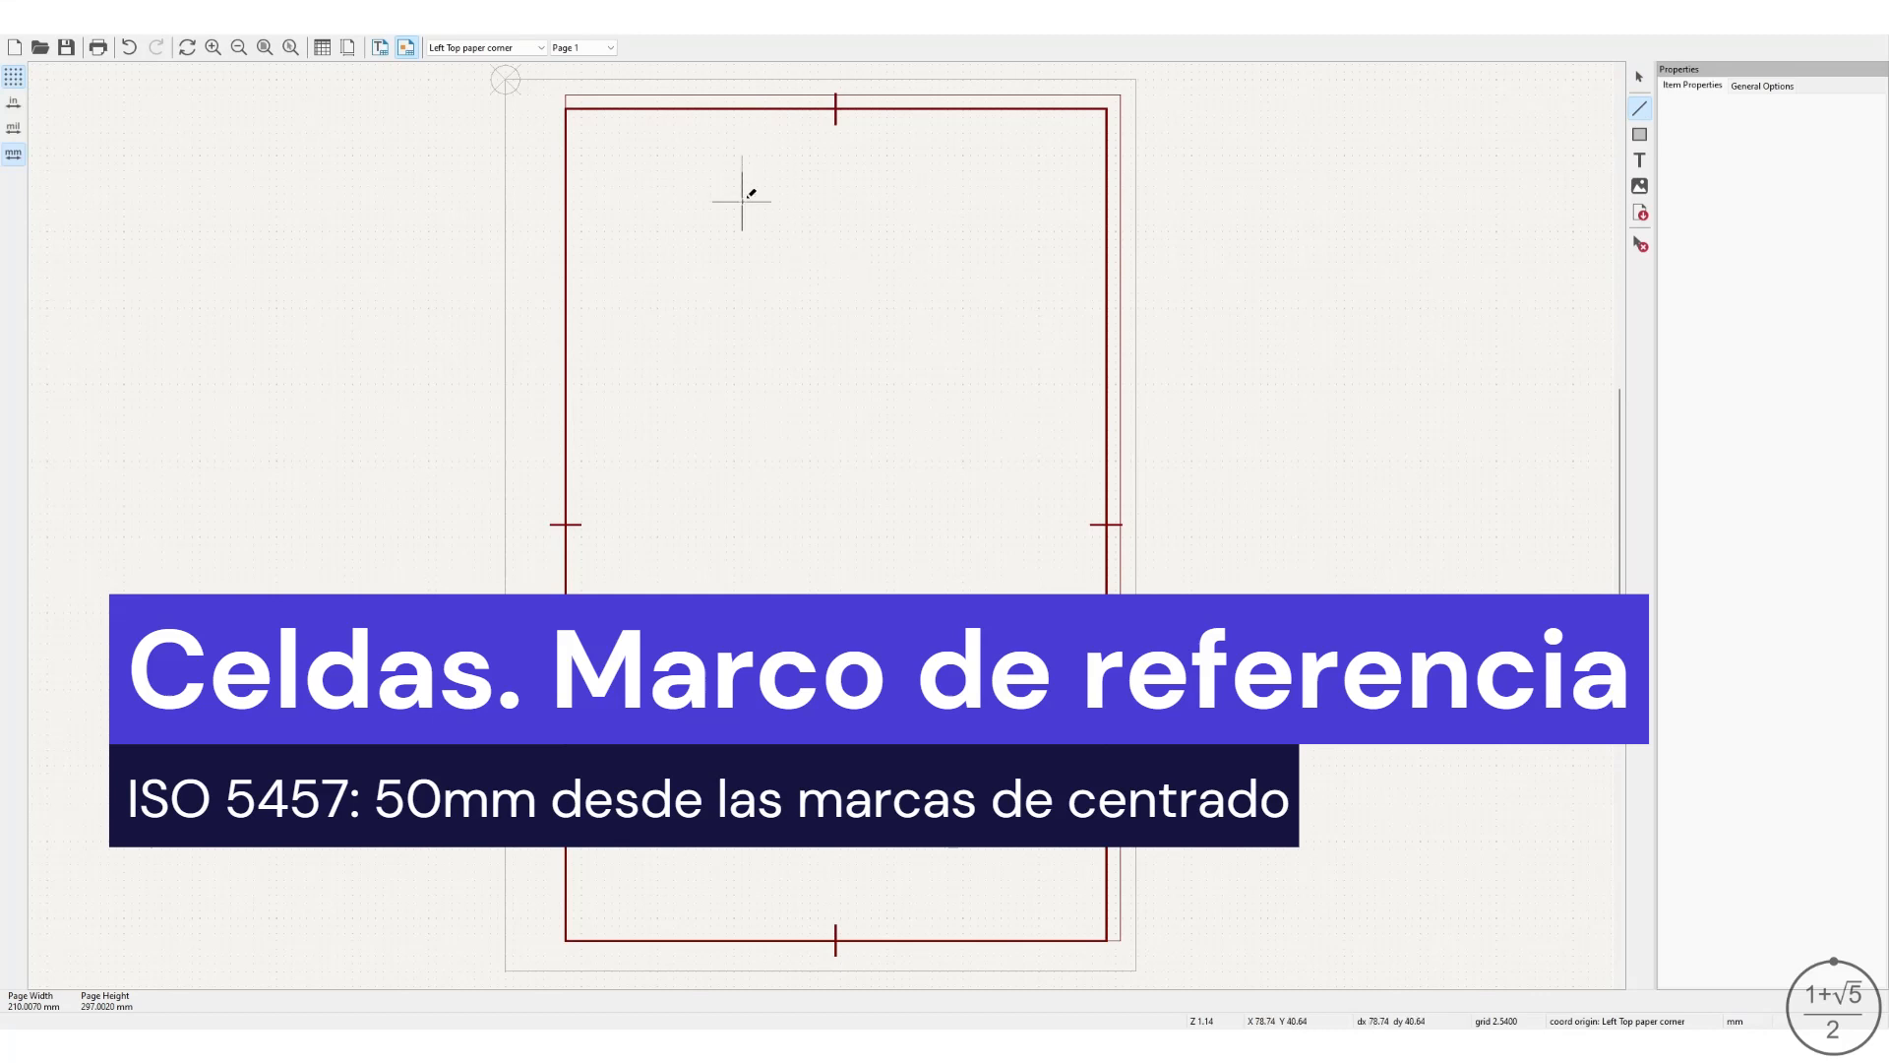
click(742, 209)
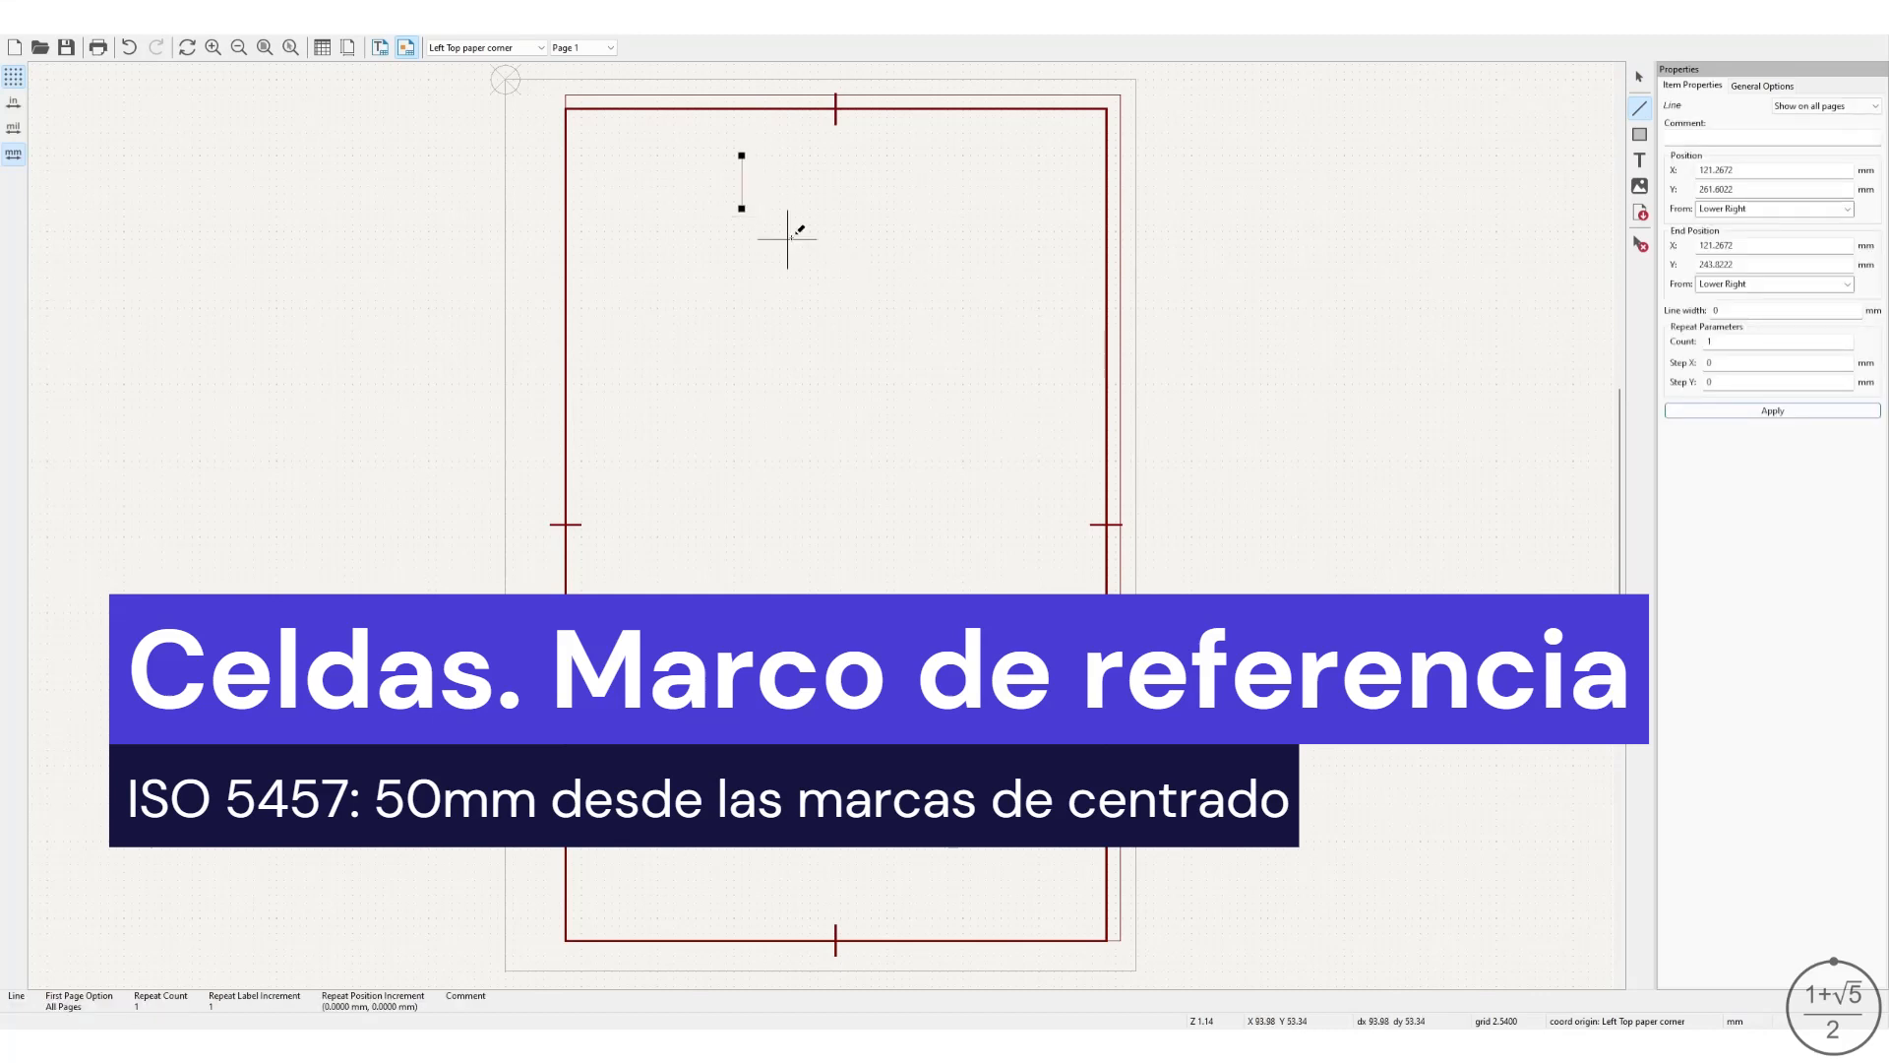
click(1847, 210)
click(1722, 244)
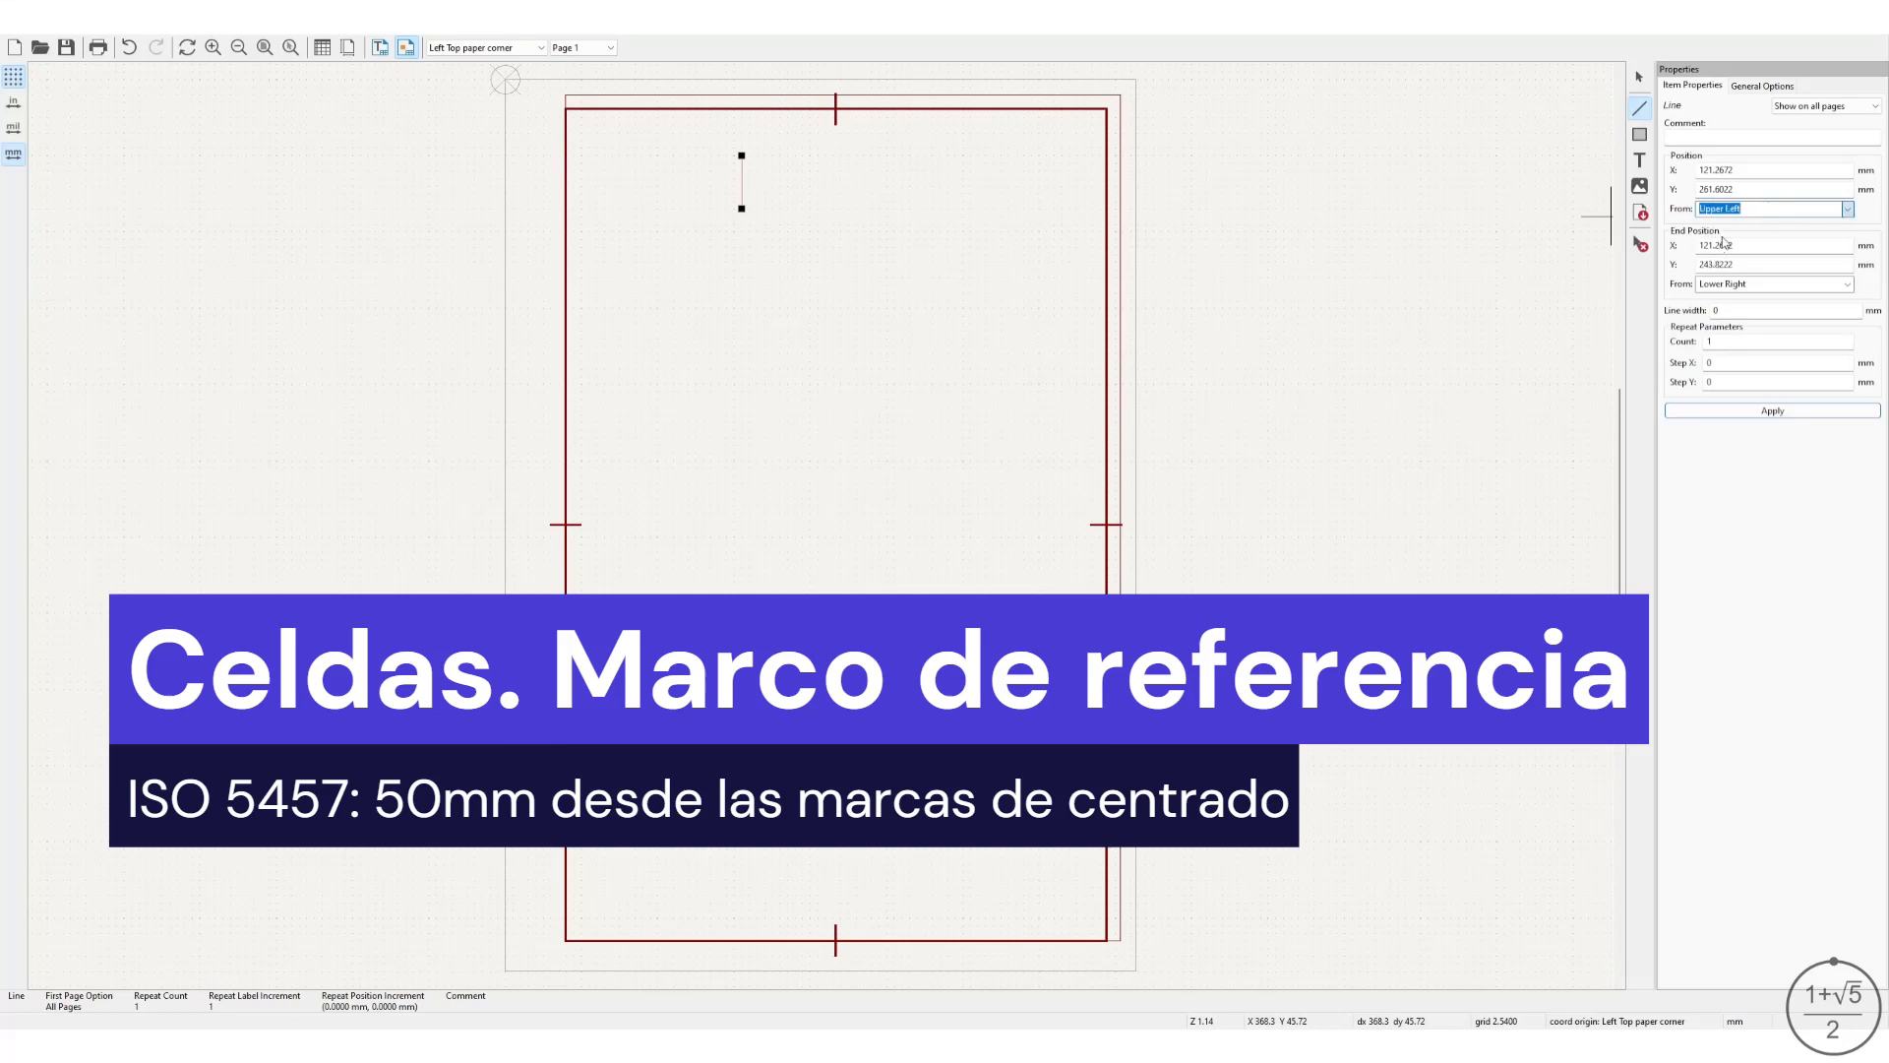
click(1846, 283)
click(1786, 310)
Make the line a cell divider from X 40, Y -5 mm to X 40, Y 0 mm with a 0.35 mm line width.
double_click(1740, 173)
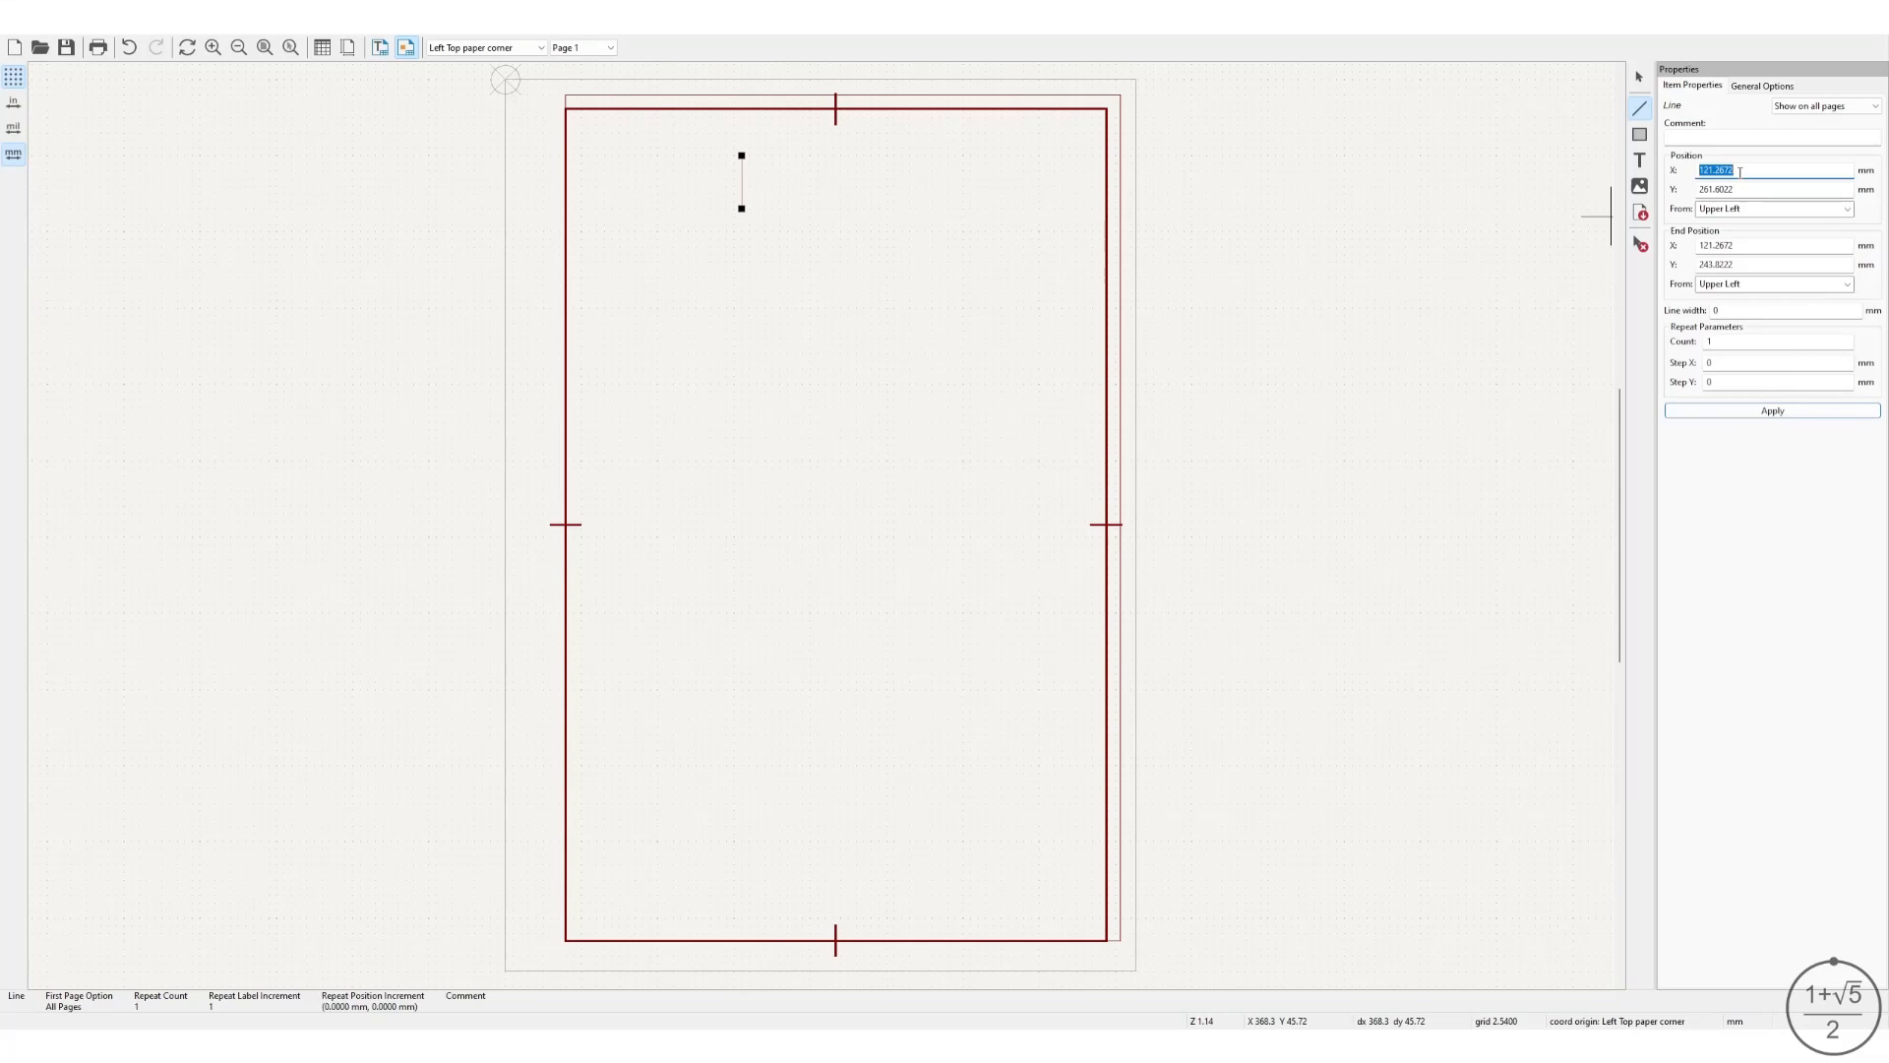
text(40)
double_click(1739, 246)
text(40)
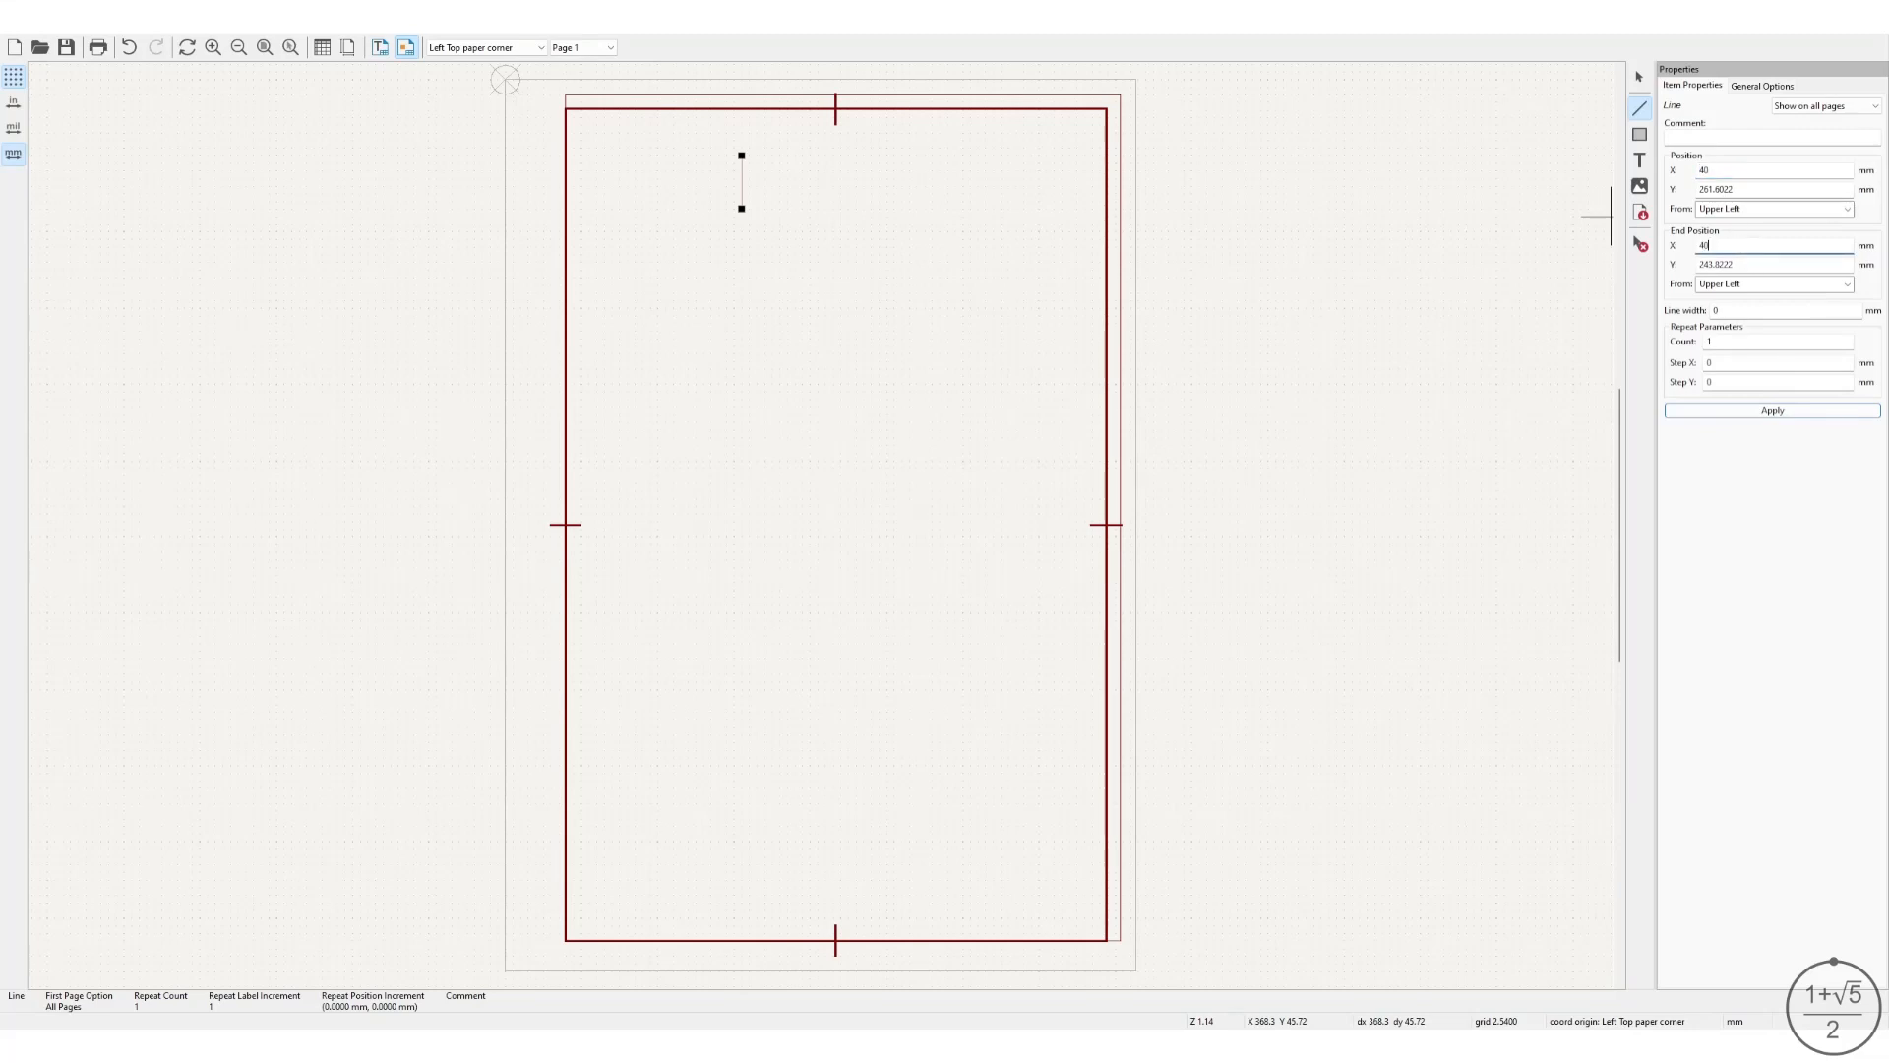
double_click(1749, 187)
key(BackSpace)
double_click(1751, 264)
text(0)
click(1764, 310)
text(.35)
click(1756, 413)
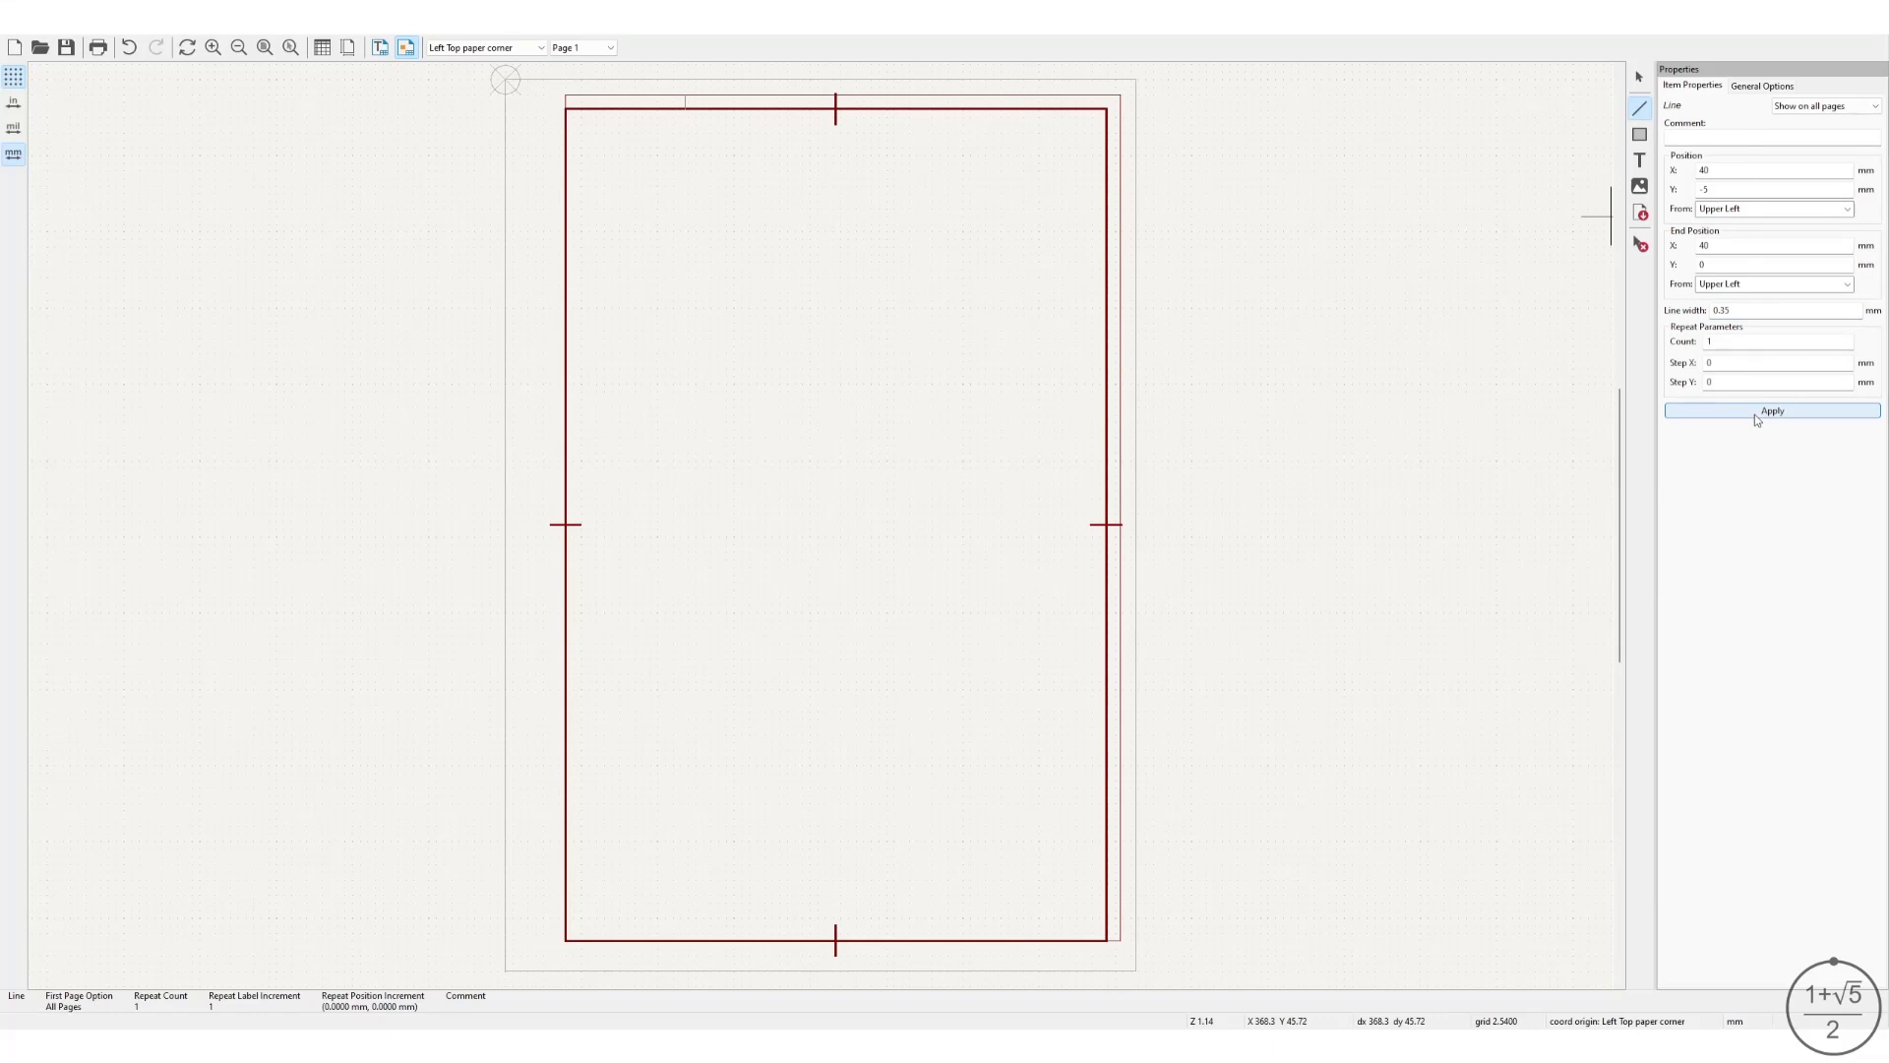
Give the top cell divider a repeat count of 2 with an X step of 140 mm.
double_click(1715, 338)
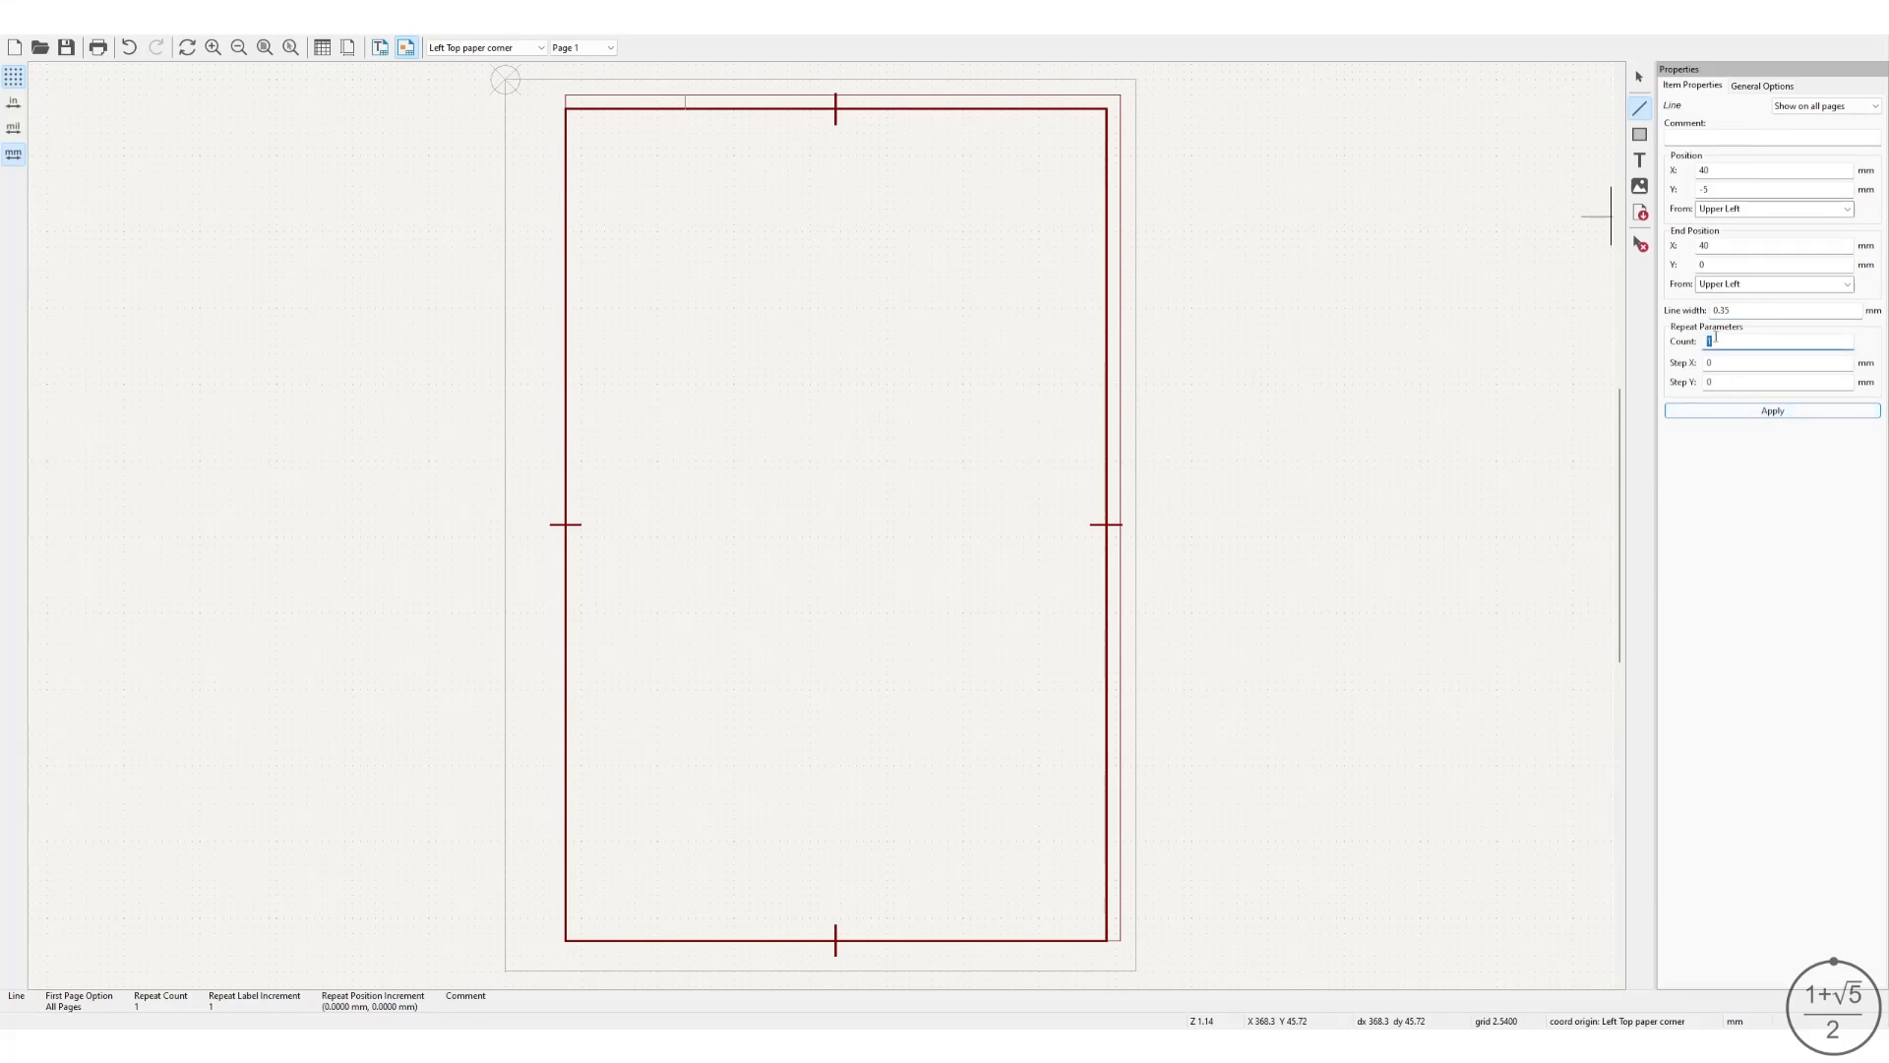
text(2)
key(Tab)
text(14)
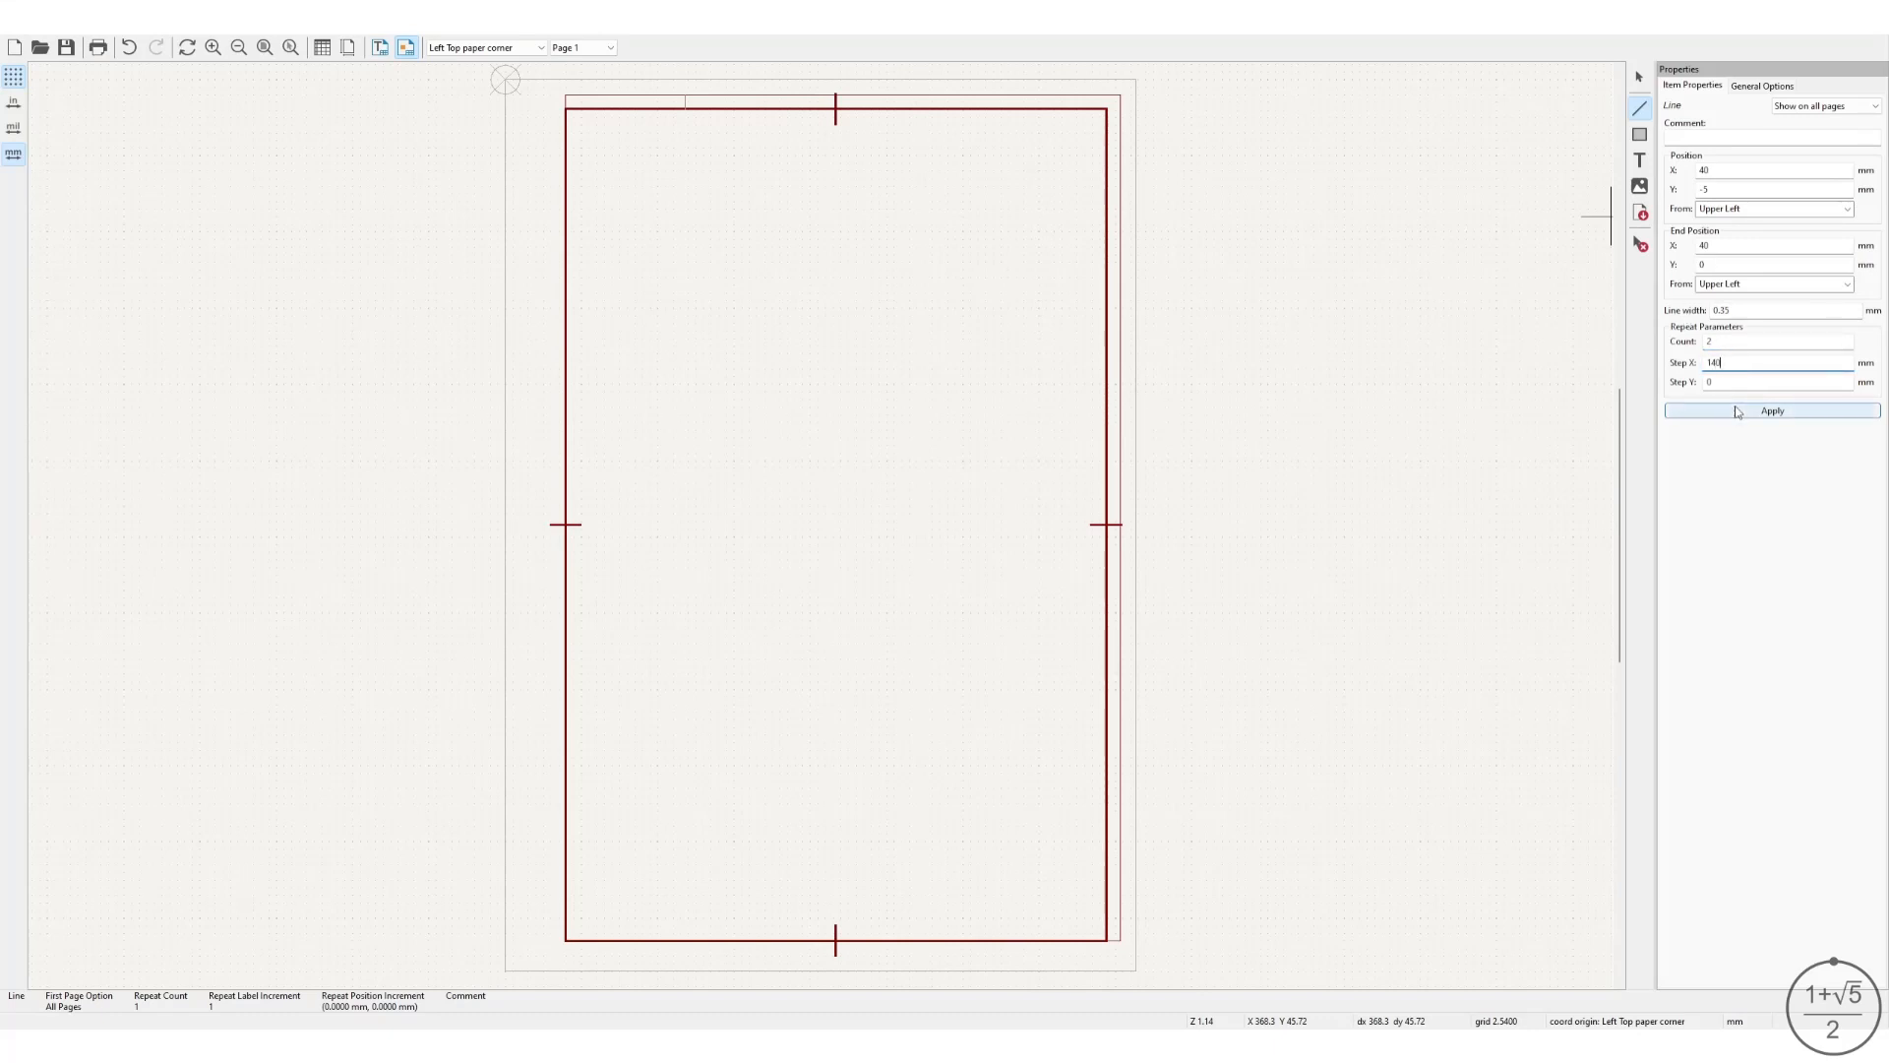
click(1737, 412)
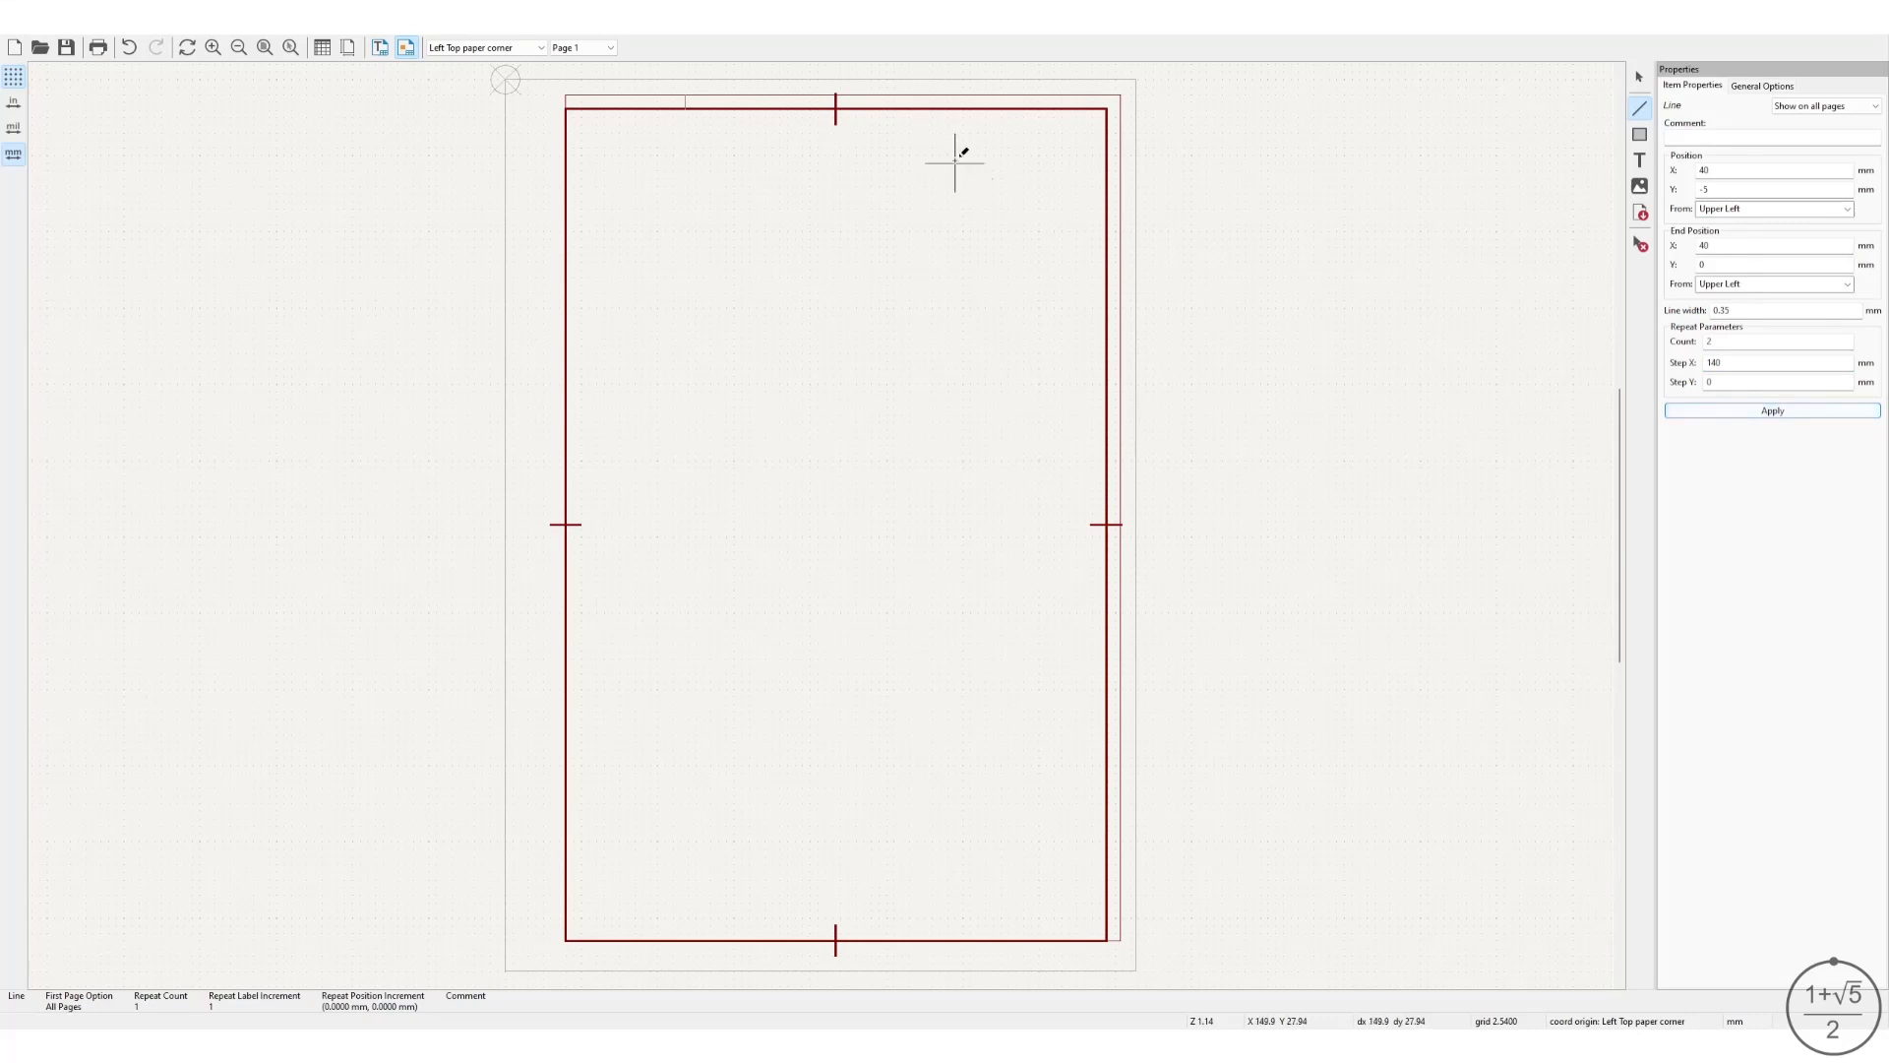
click(1633, 87)
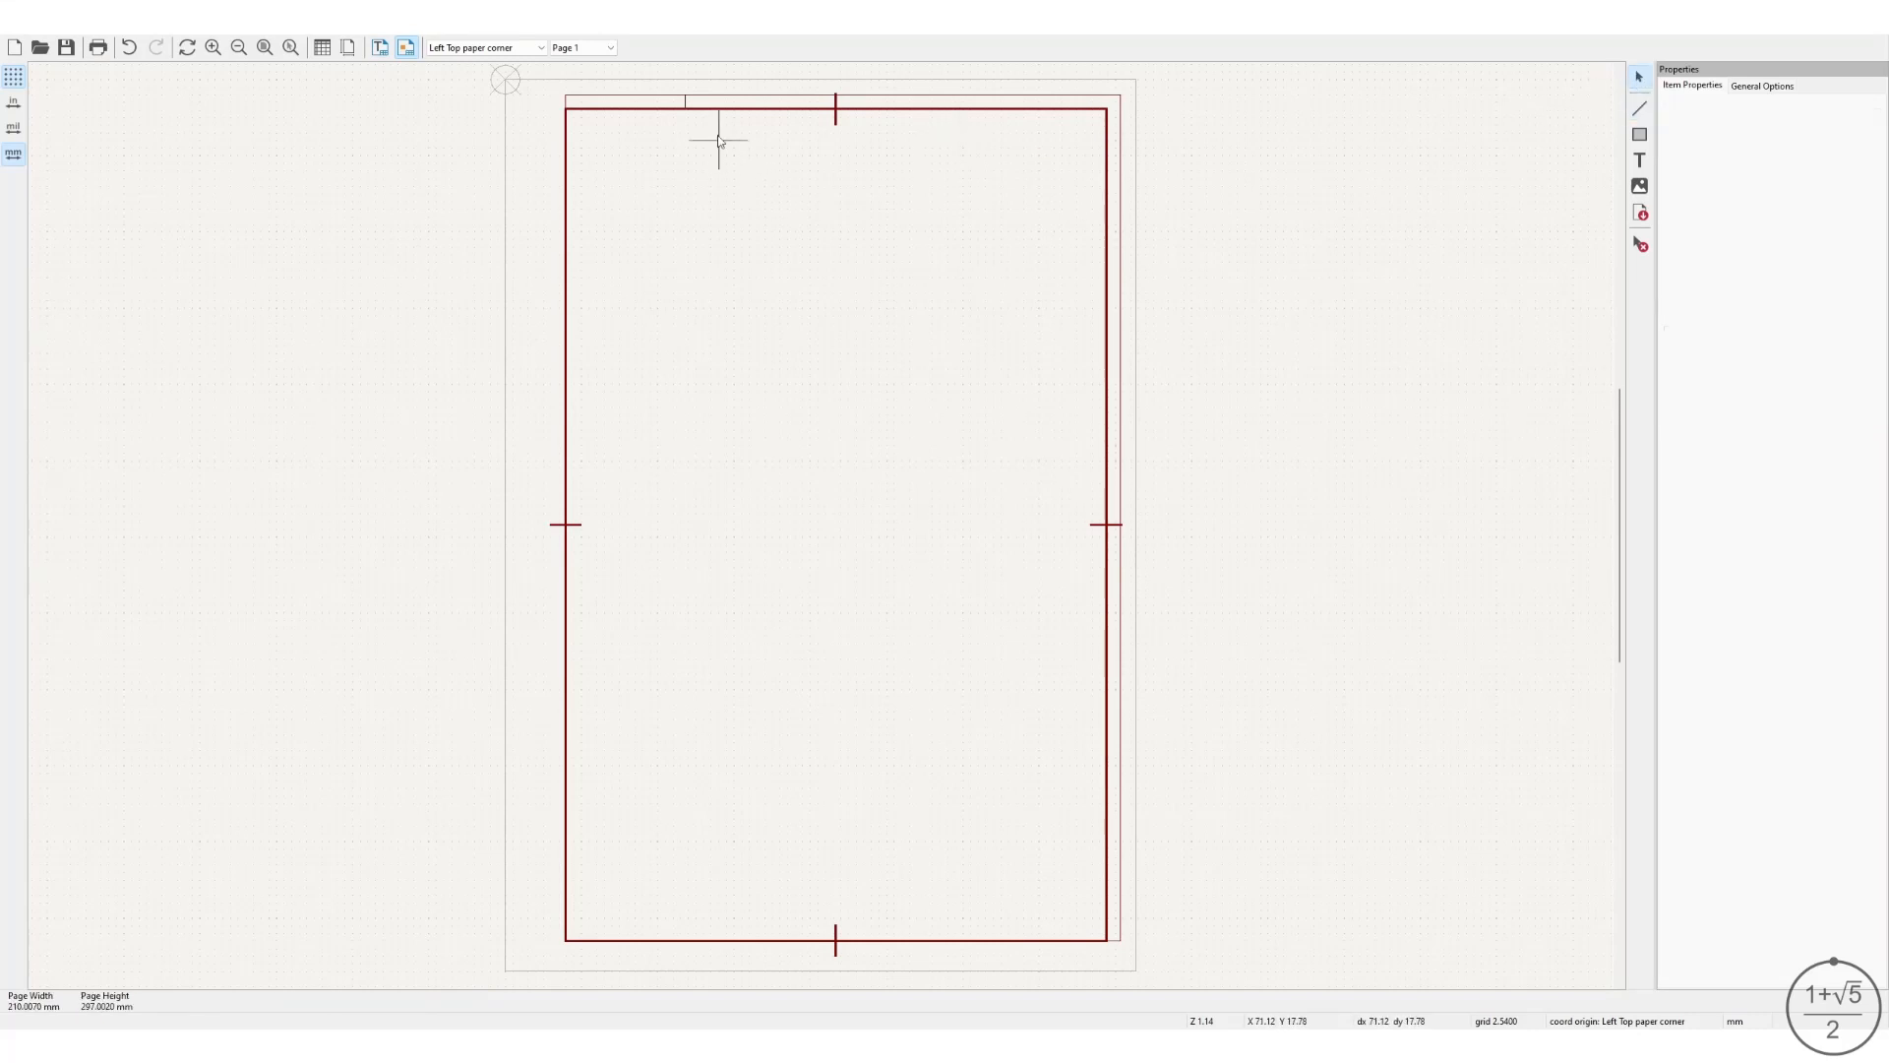
Move the top cell divider down and slightly left into the drawing area to check its repeat.
click(687, 101)
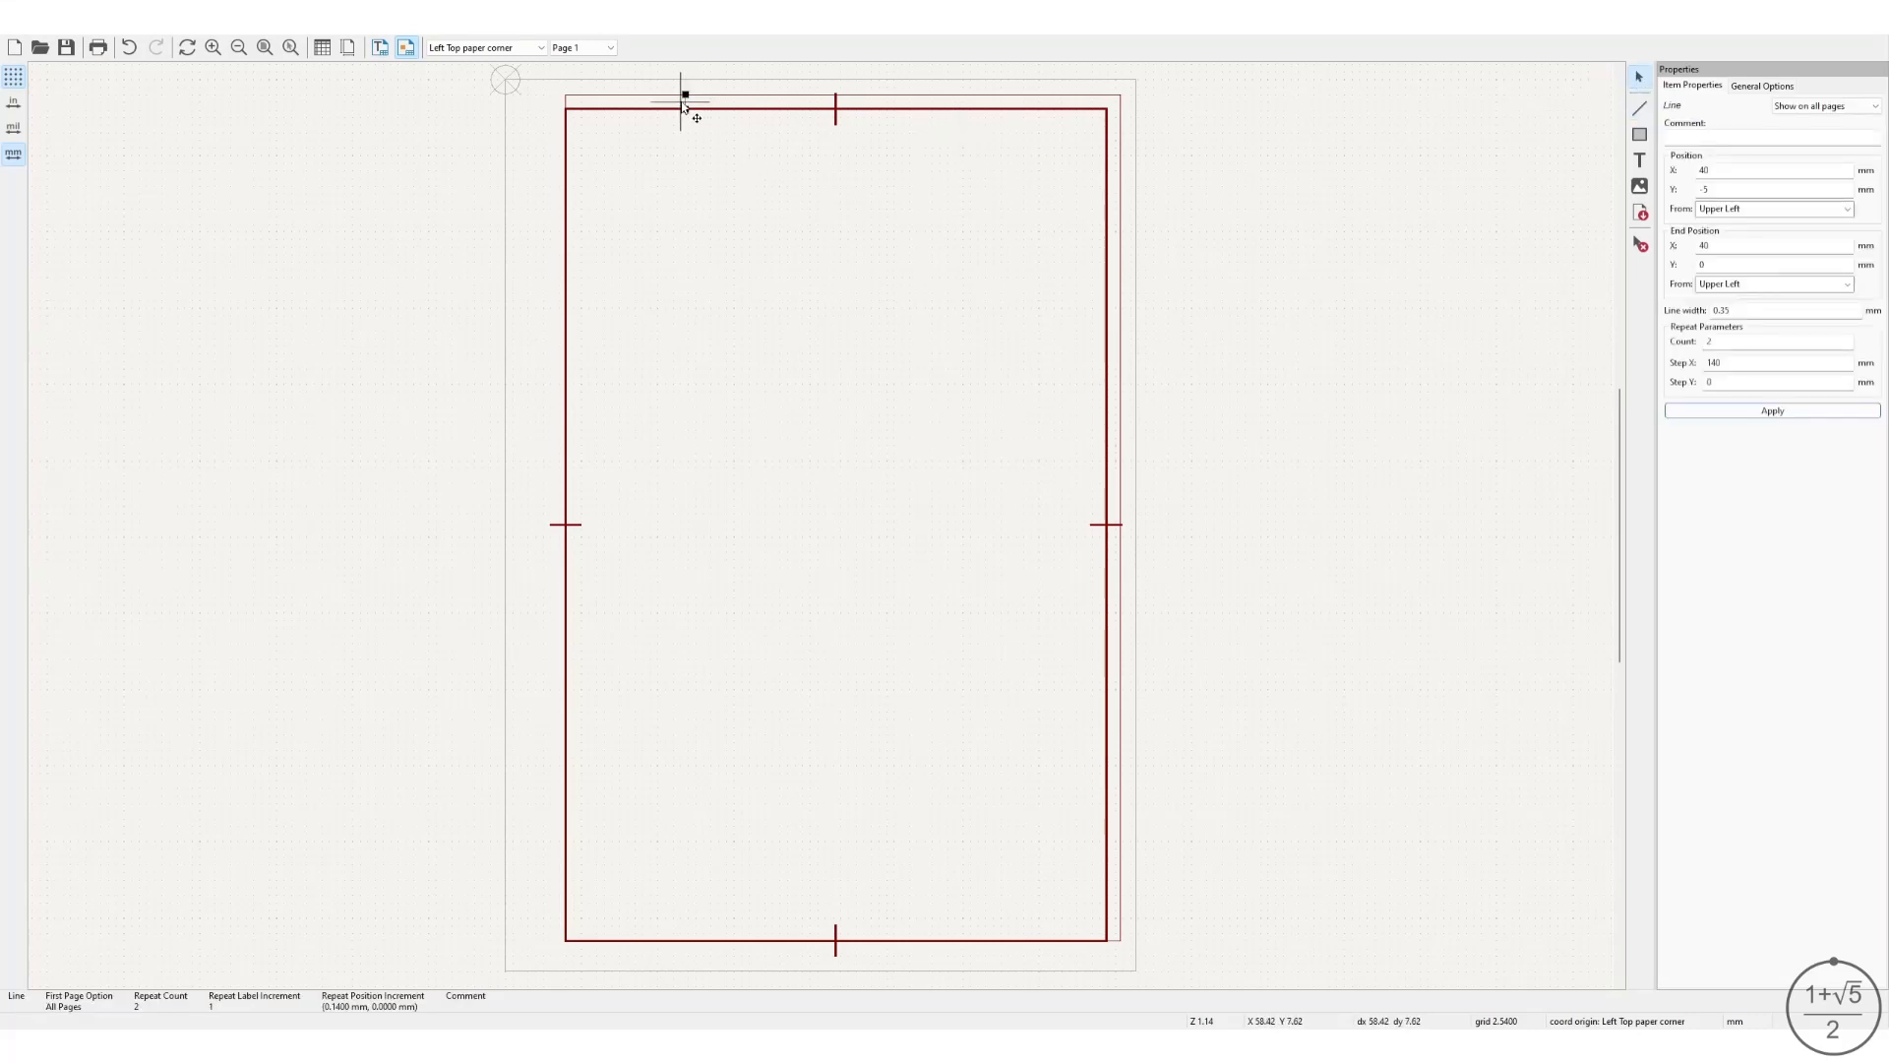
drag(687, 103, 679, 187)
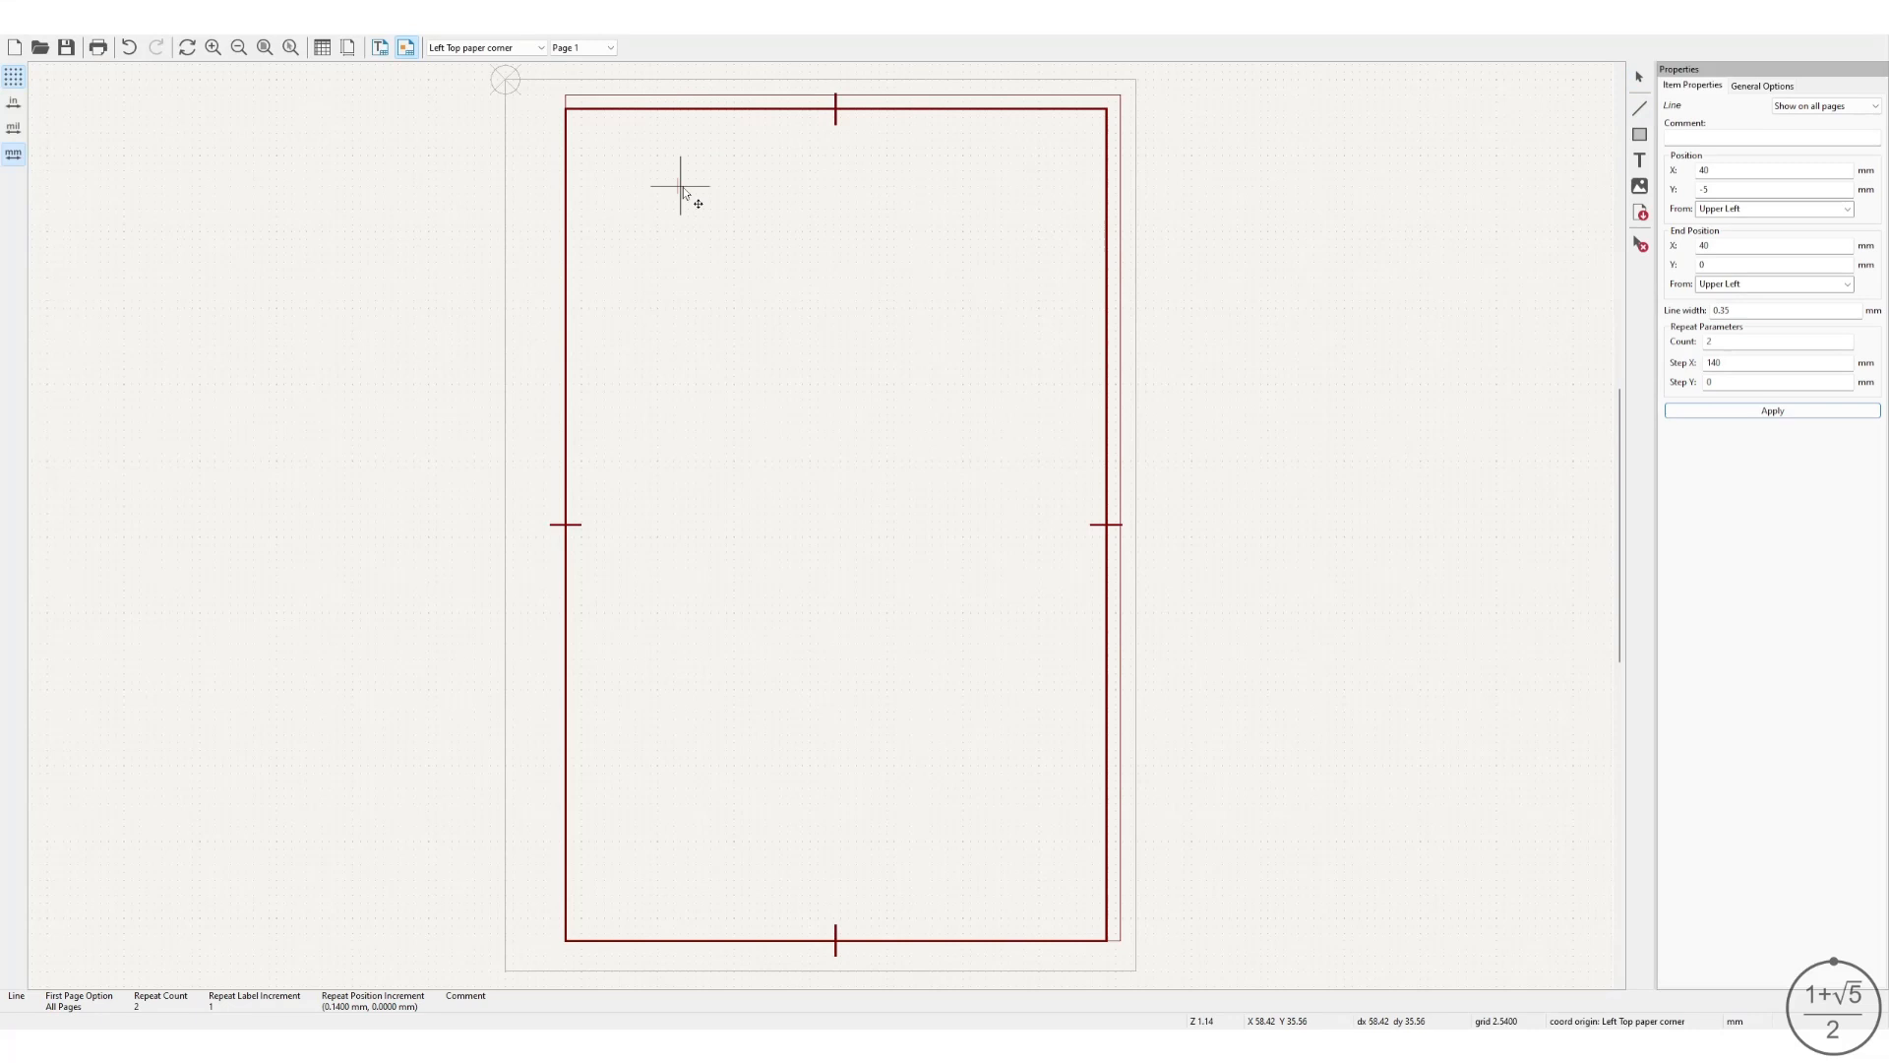
click(1768, 411)
drag(675, 186, 655, 186)
Return the cell divider to start position X 40, Y -5 mm and end position X 40, Y 0 mm.
double_click(1738, 175)
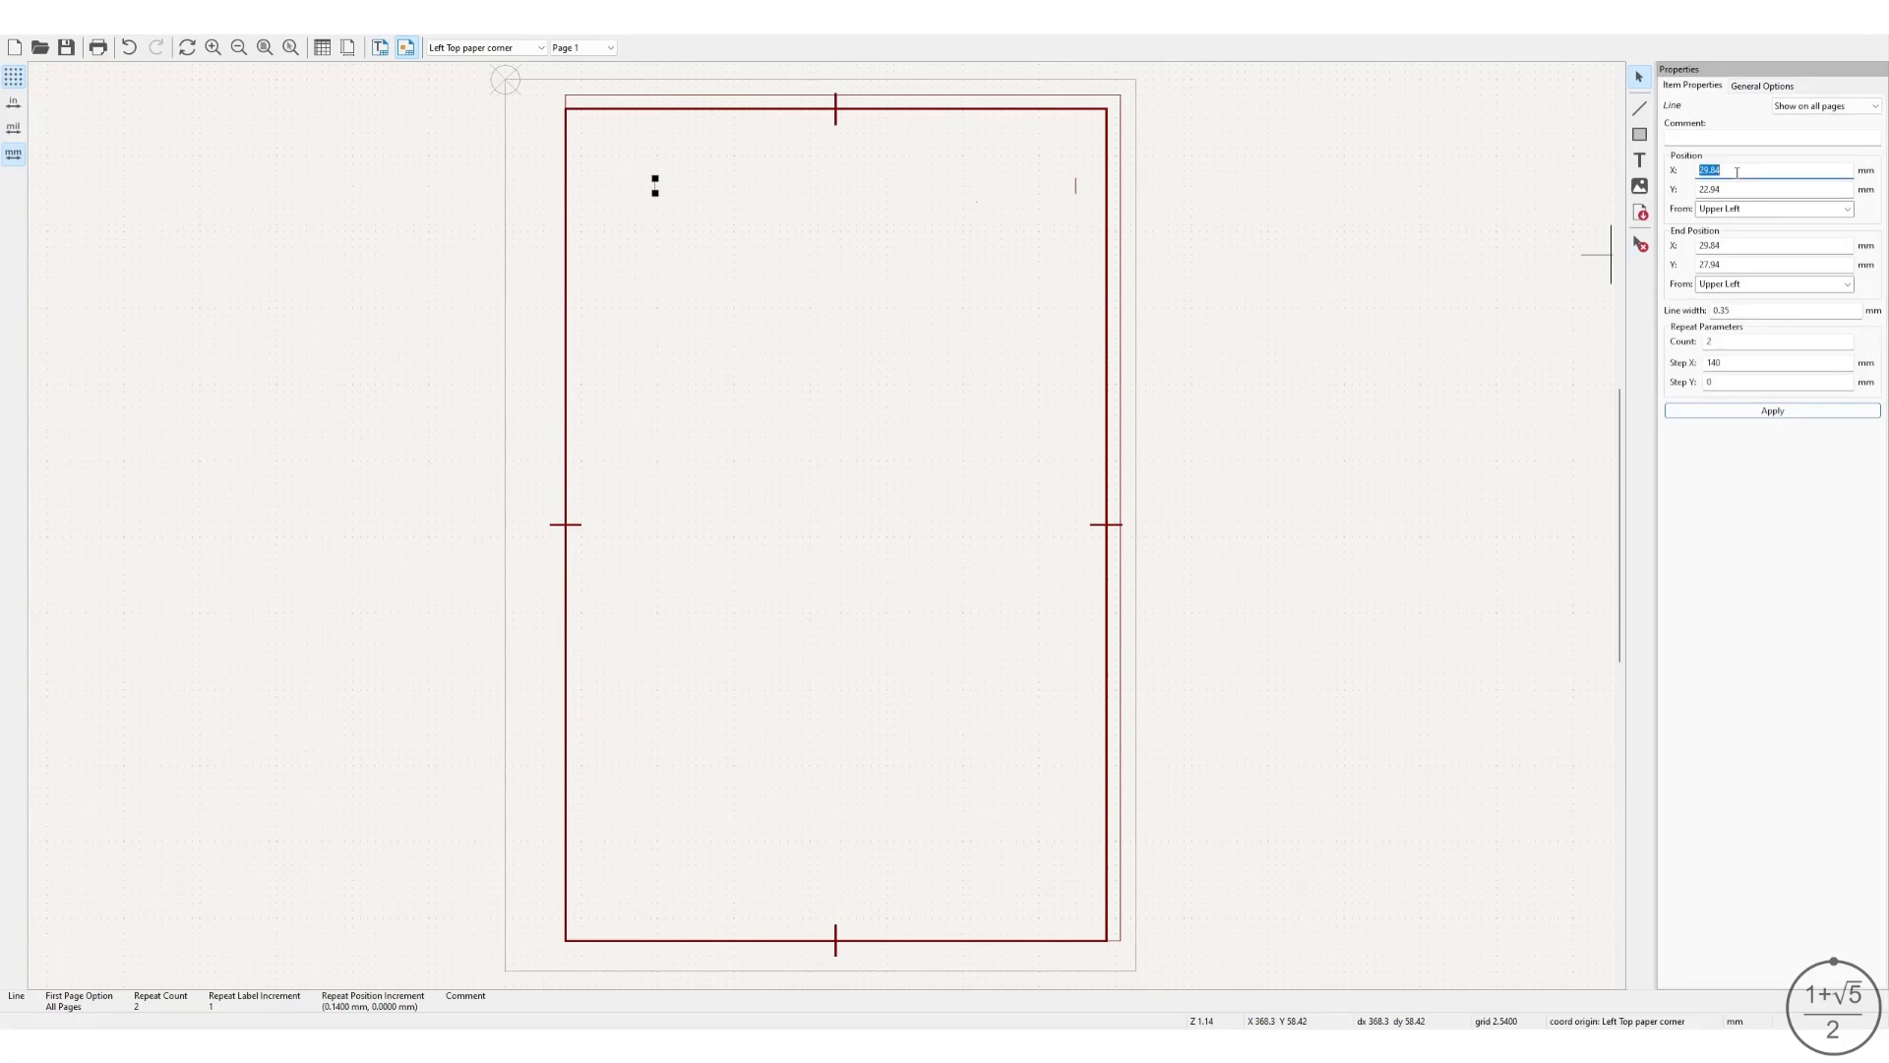
text(40)
double_click(1750, 253)
text(40)
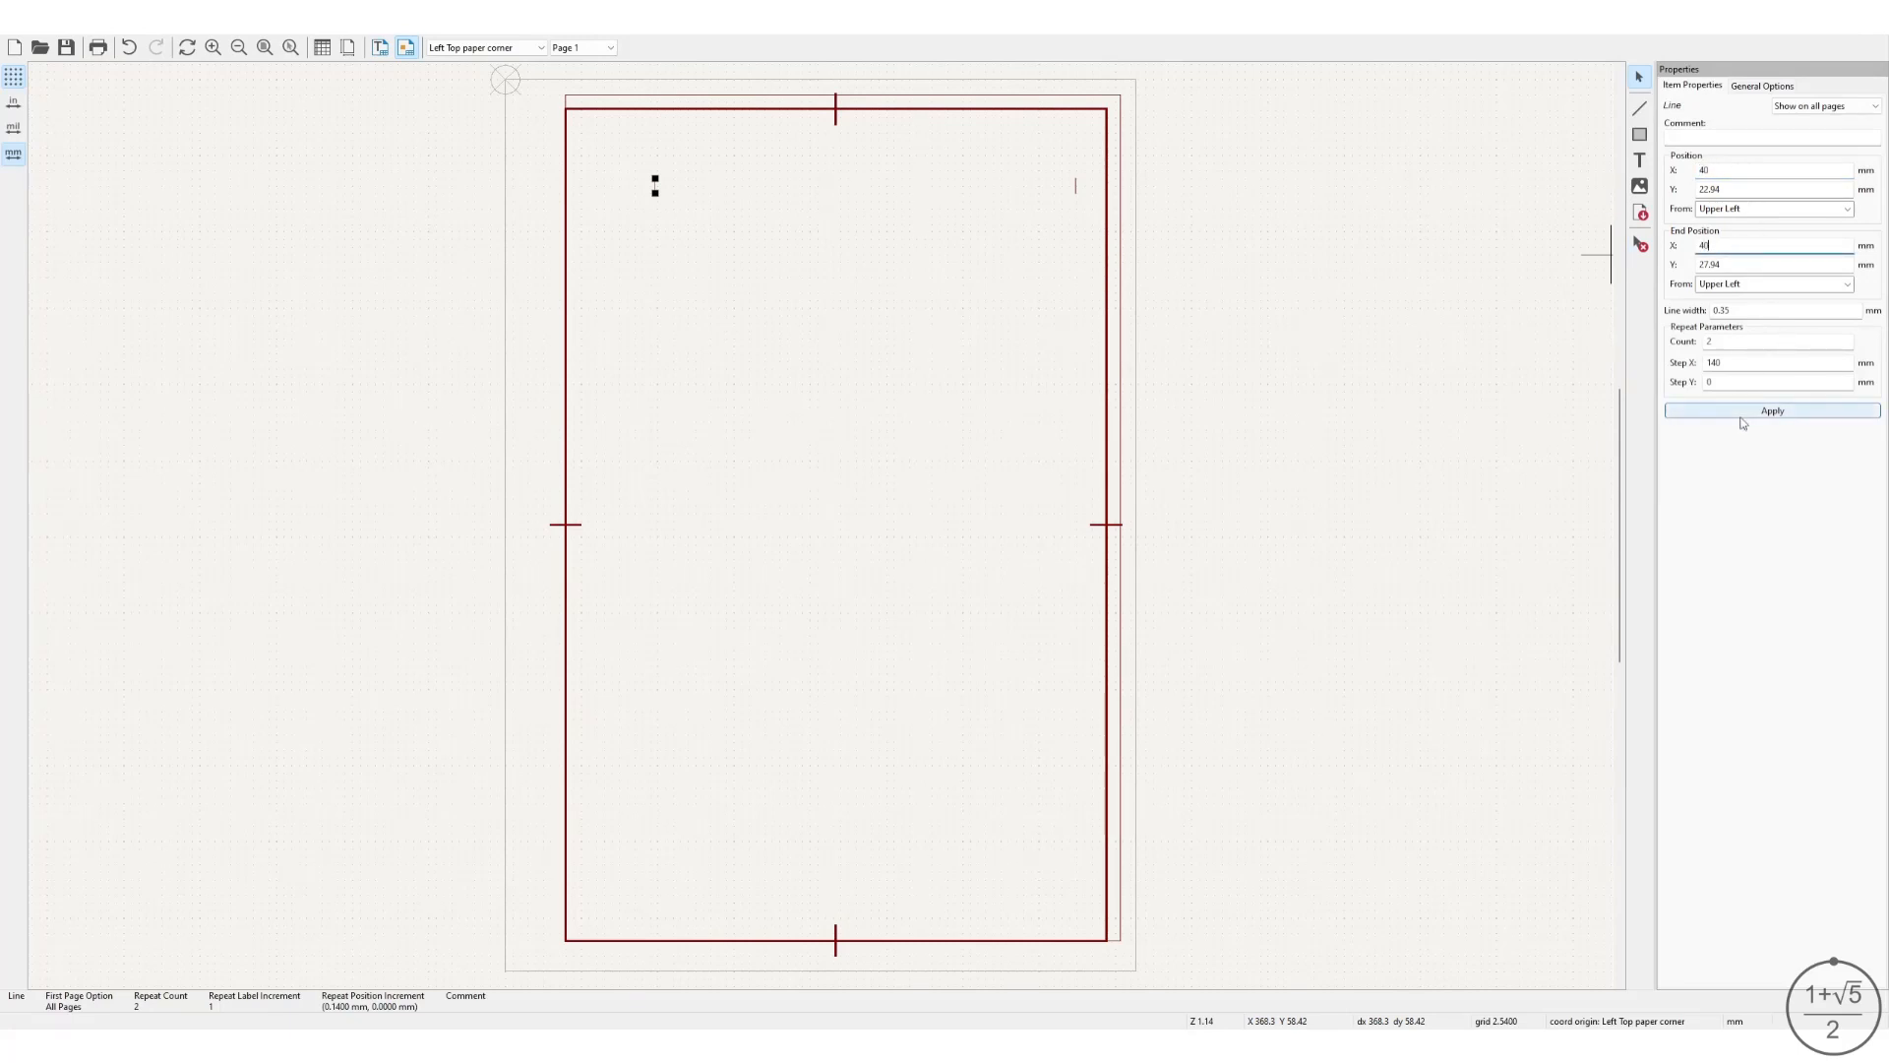
click(1773, 411)
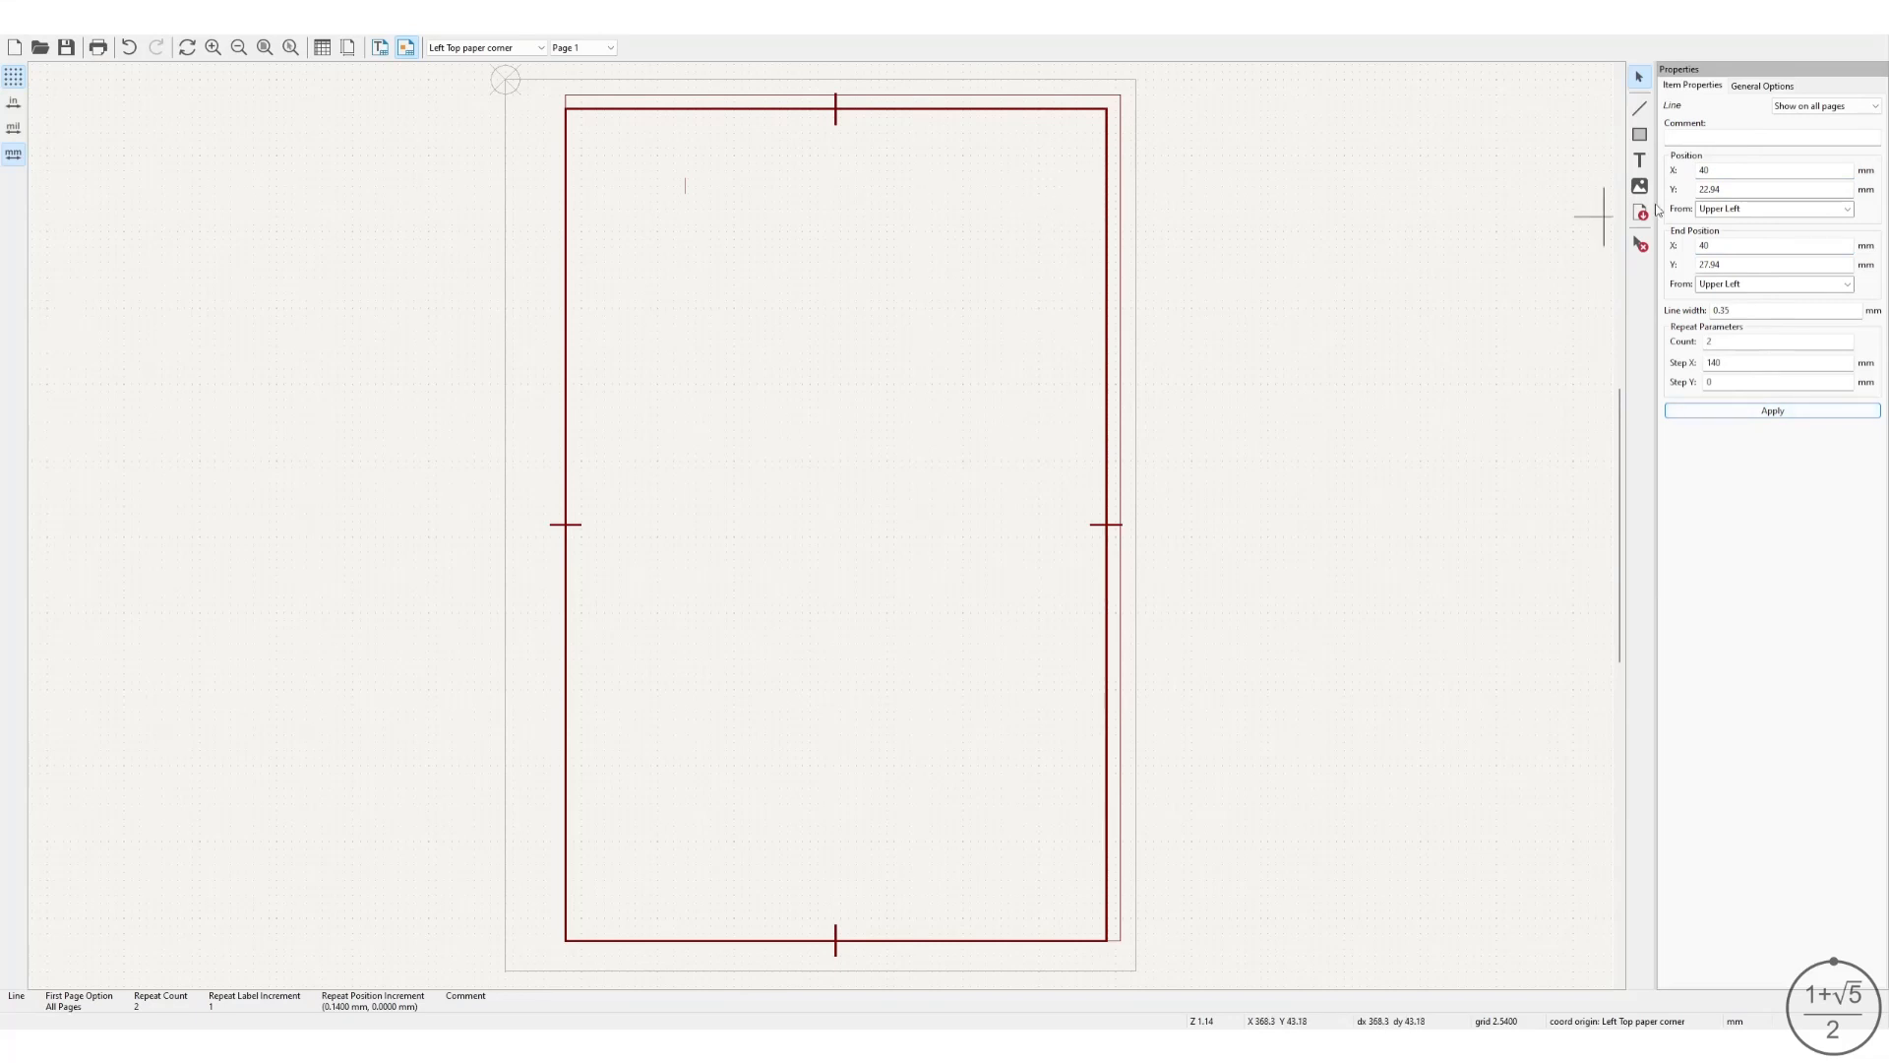
double_click(1750, 191)
text(-5)
double_click(1737, 263)
text(0)
click(1736, 416)
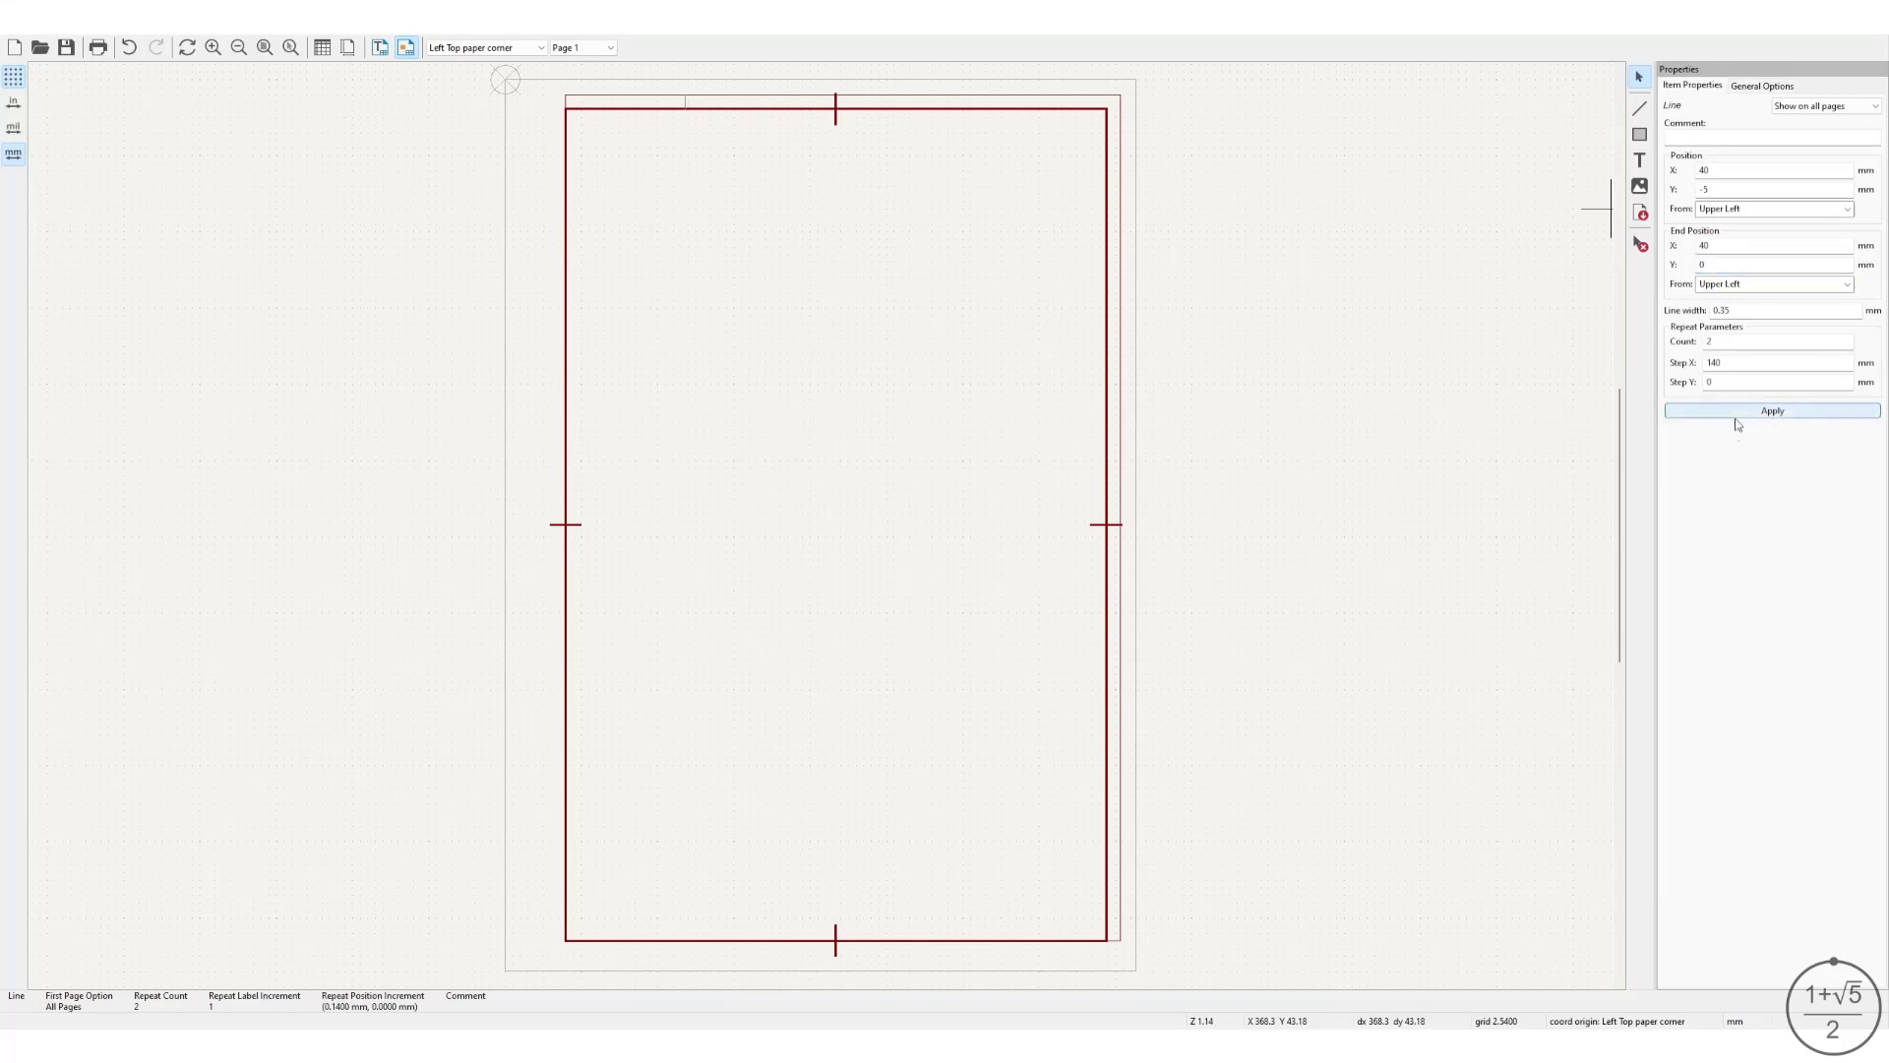
Reset the top cell divider's repeat count to 1 and its X step to 0 mm, then deselect it.
double_click(1725, 342)
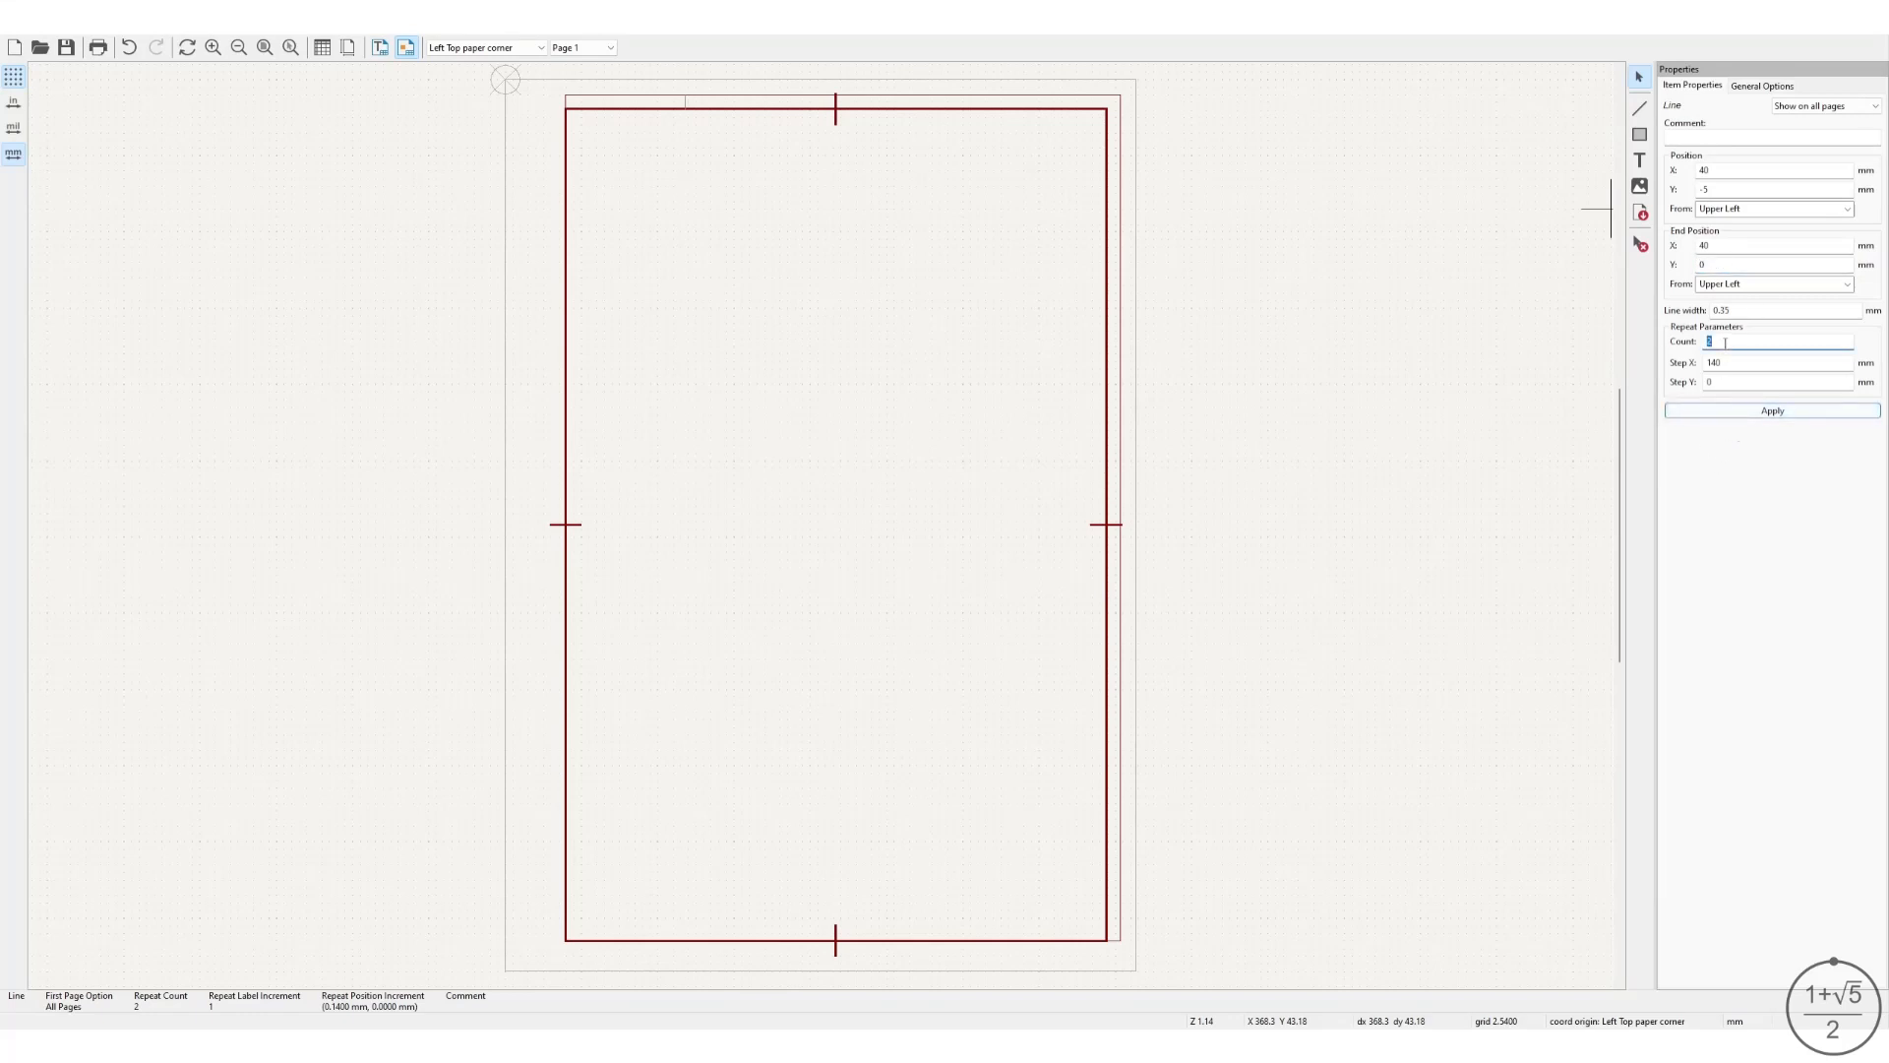
text(1)
double_click(1728, 362)
text(0)
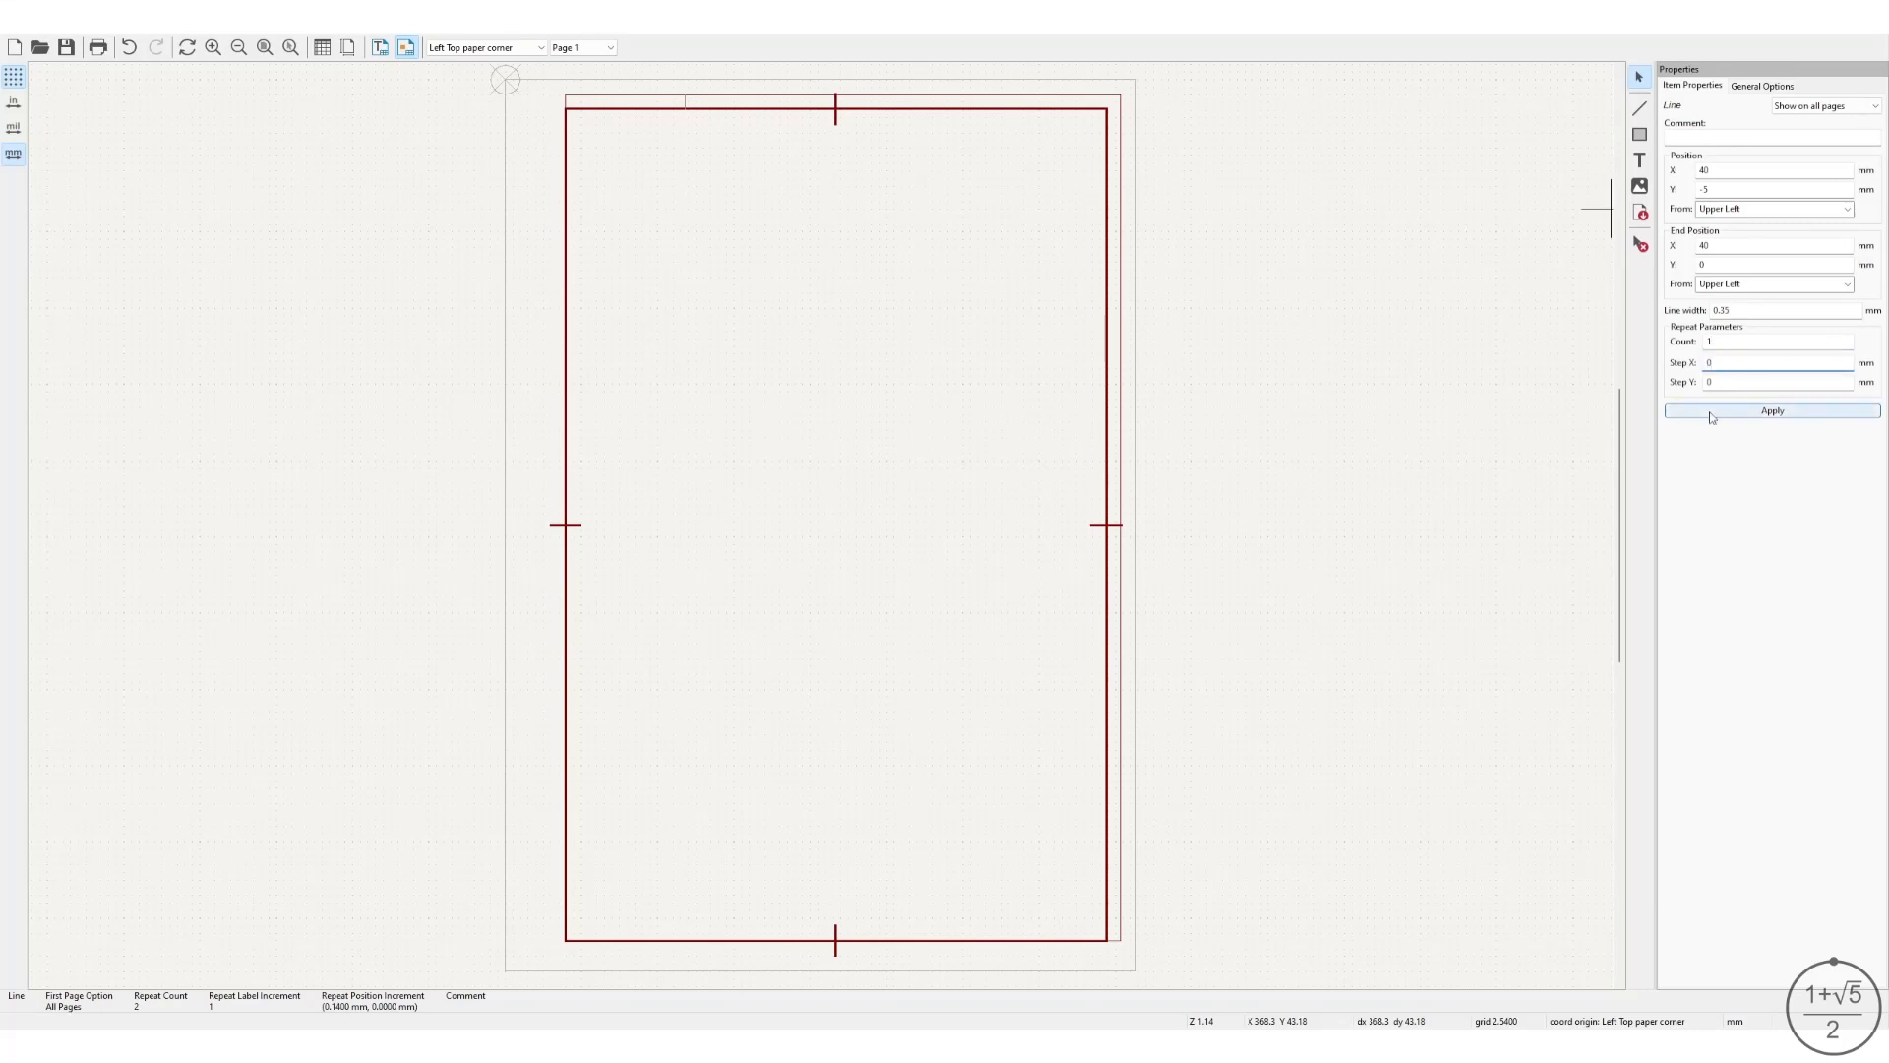
click(1772, 410)
click(802, 262)
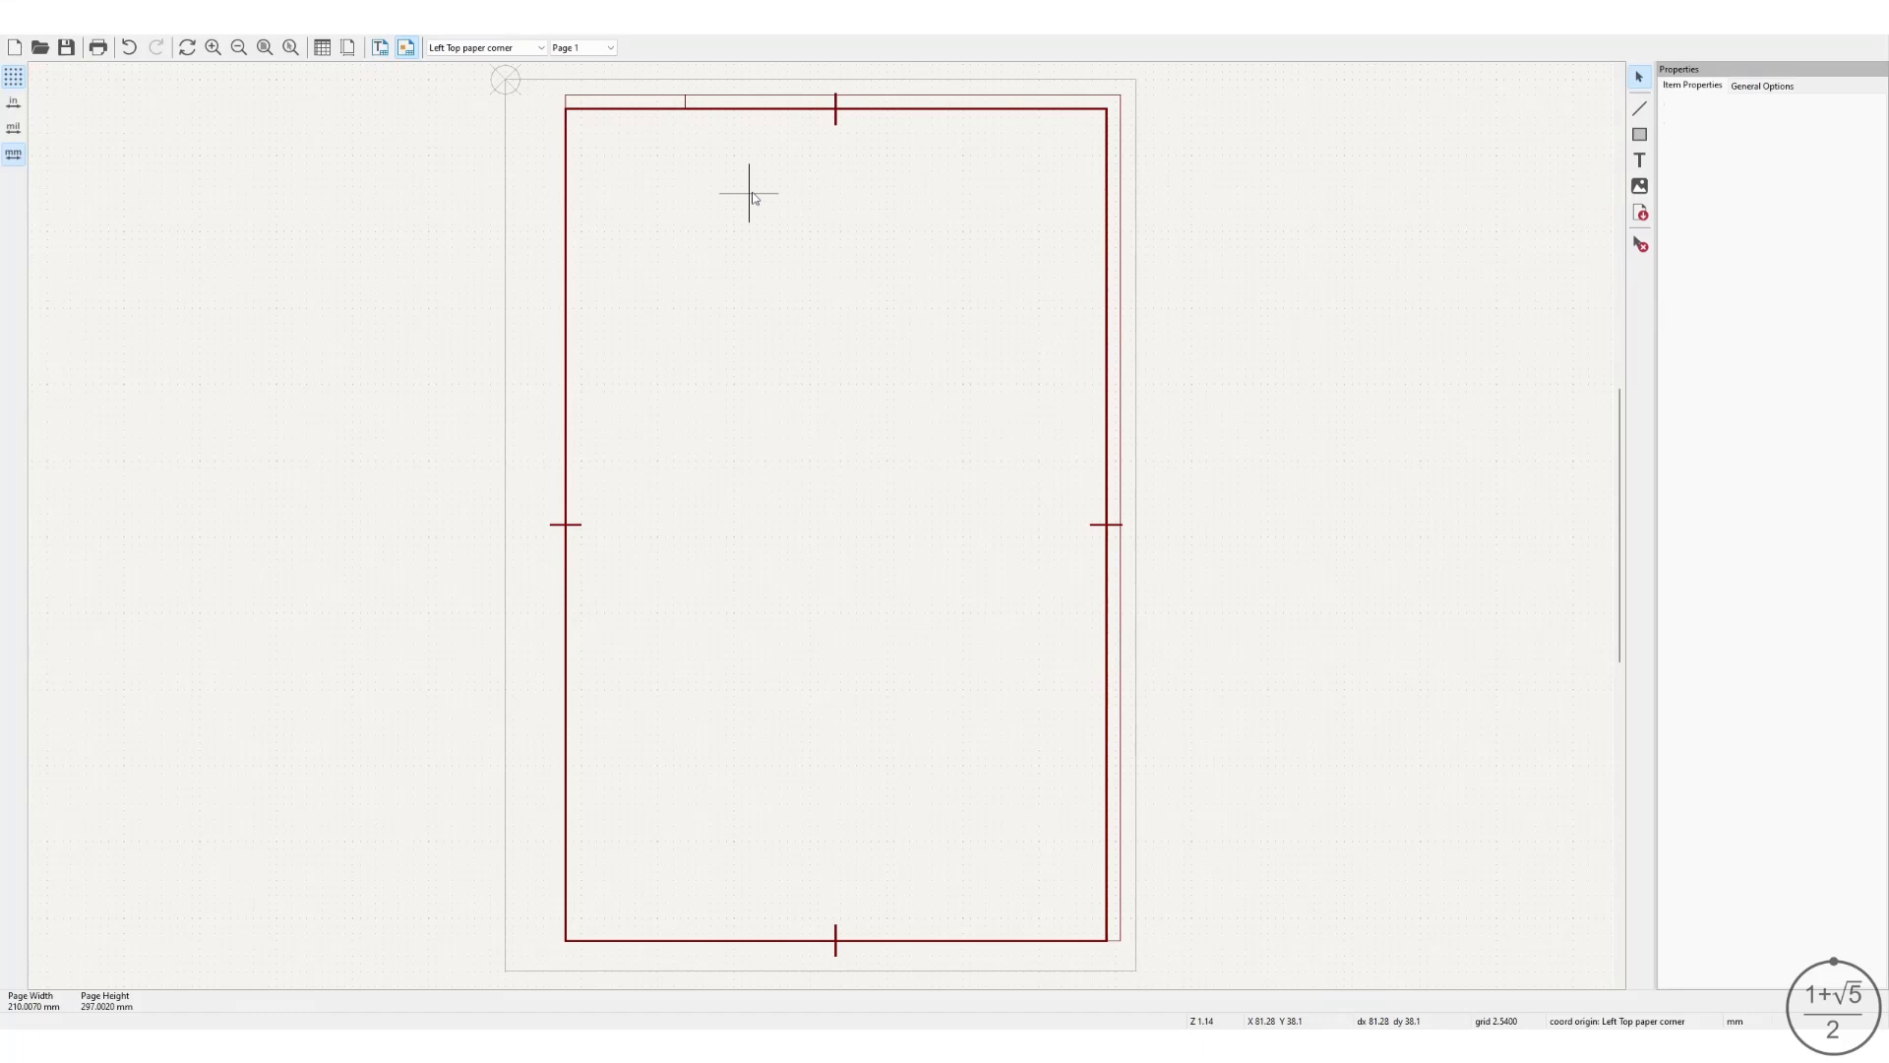
Draw a short line about 13 mm long in the upper drawing area and reference both its ends from Upper Left.
click(1639, 108)
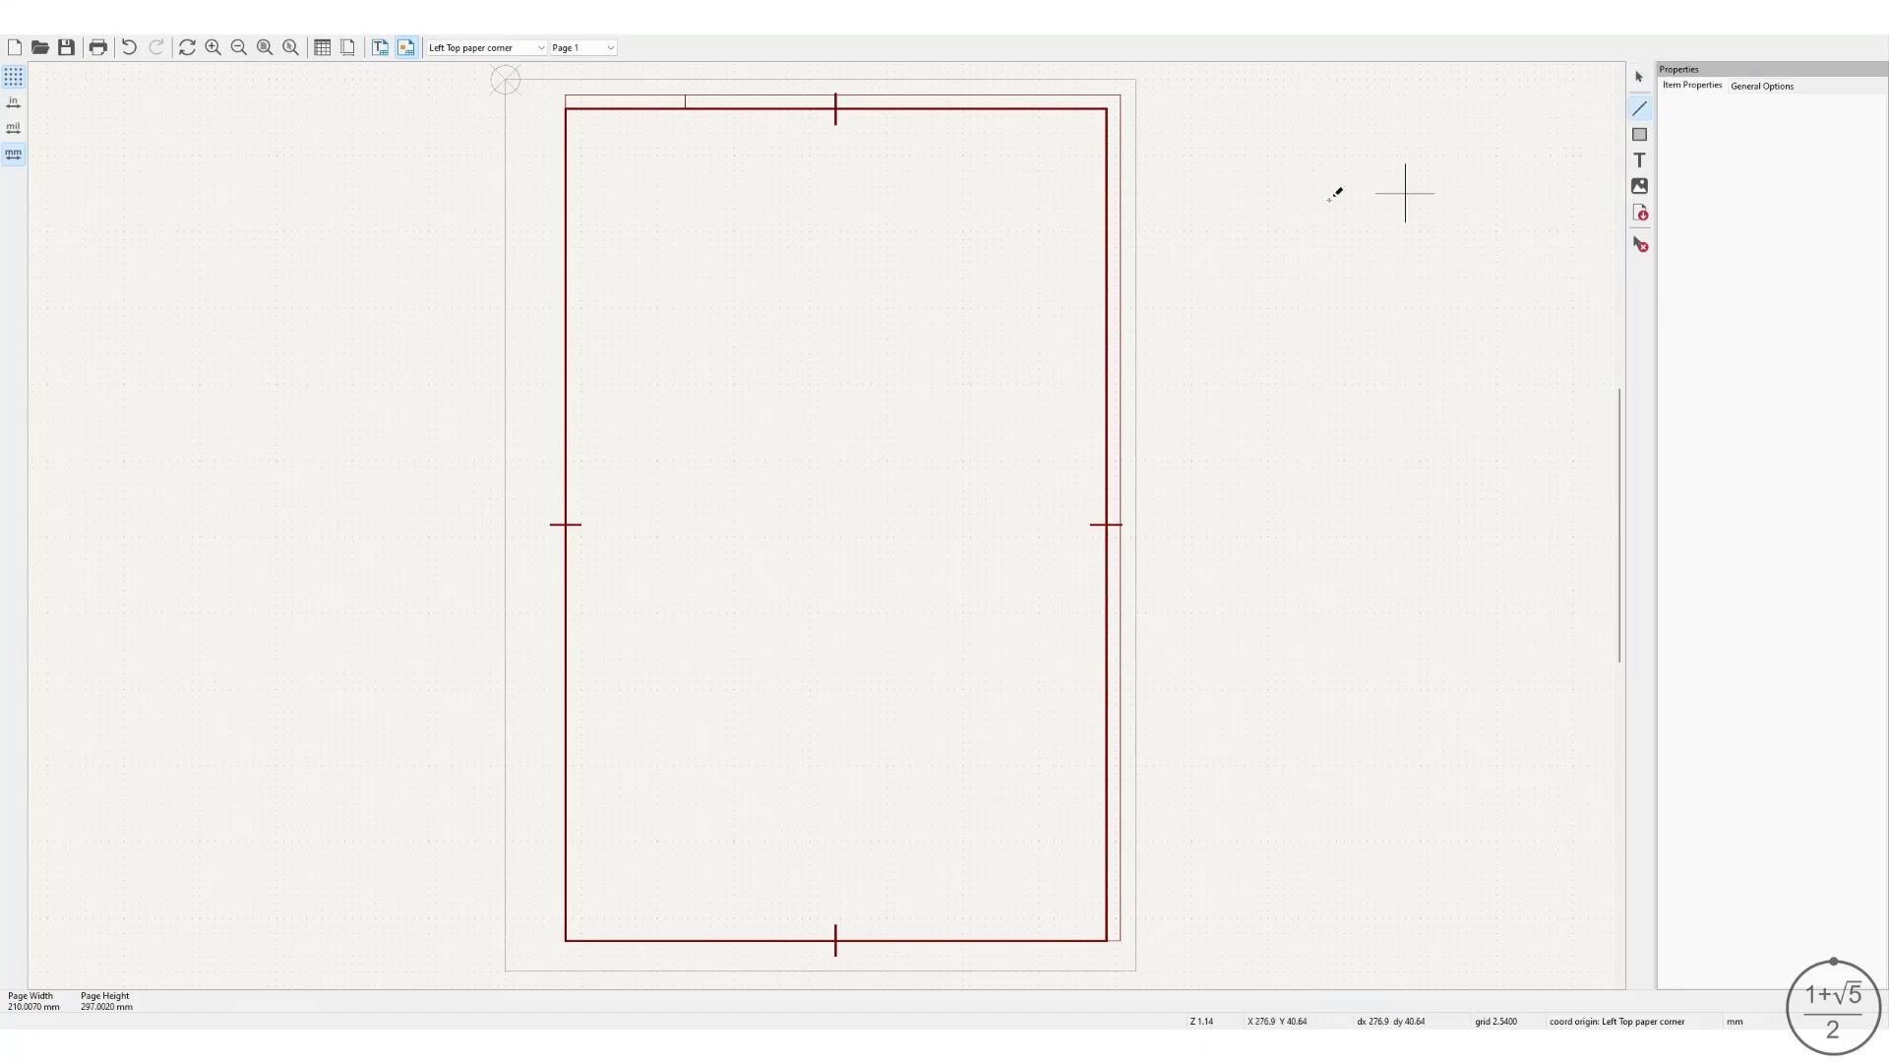
click(849, 171)
click(857, 208)
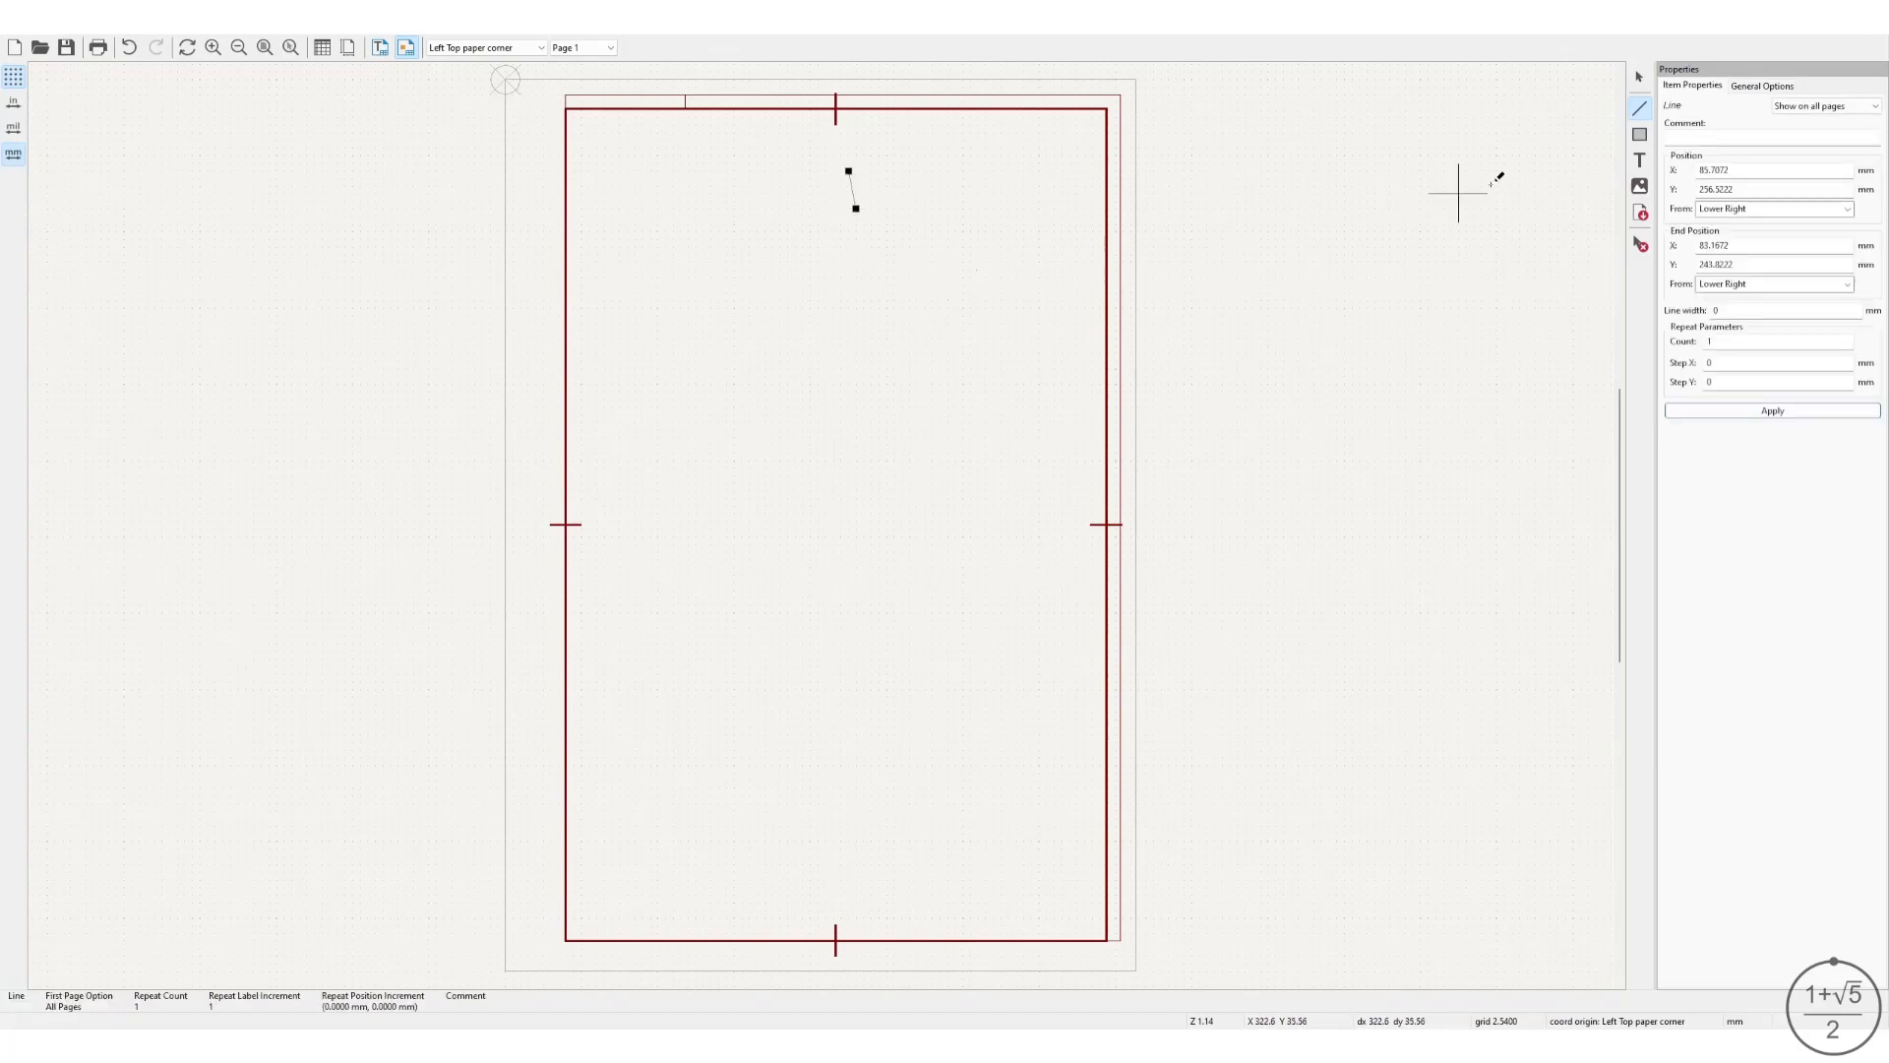
click(1847, 208)
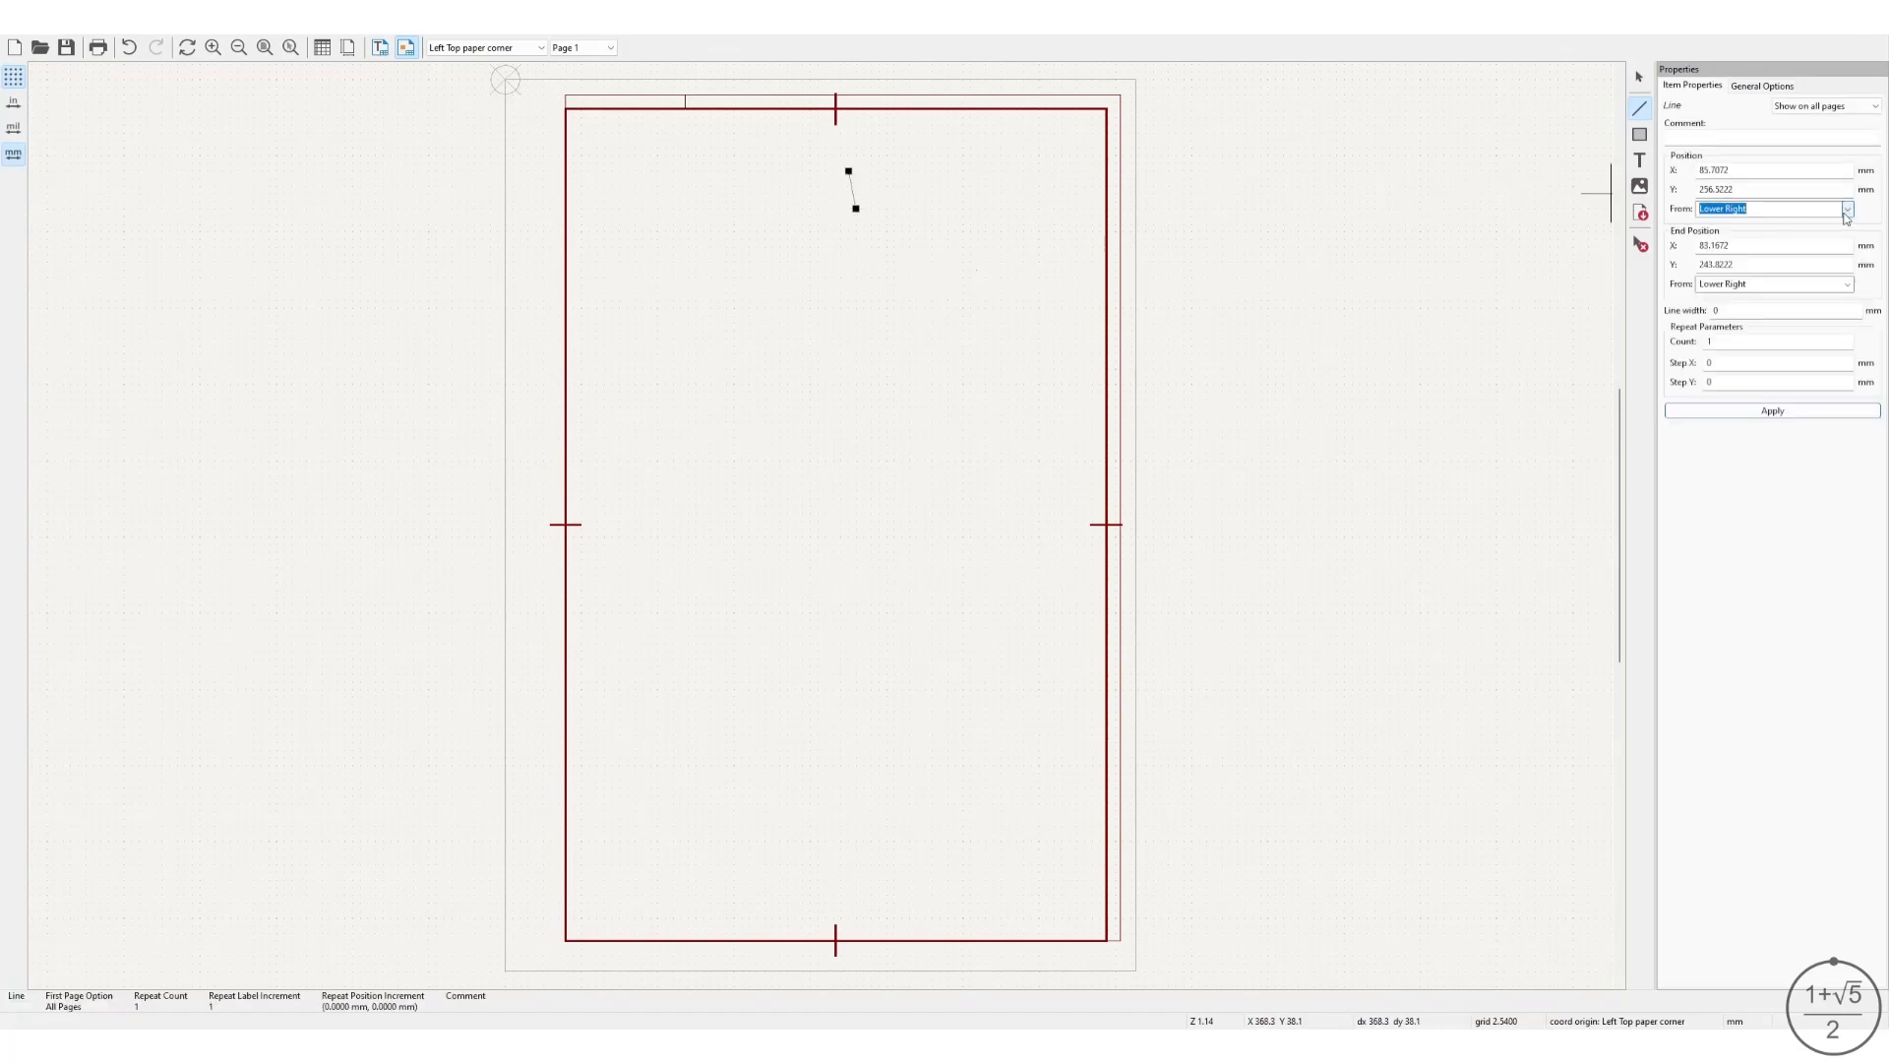
click(1785, 241)
click(1848, 283)
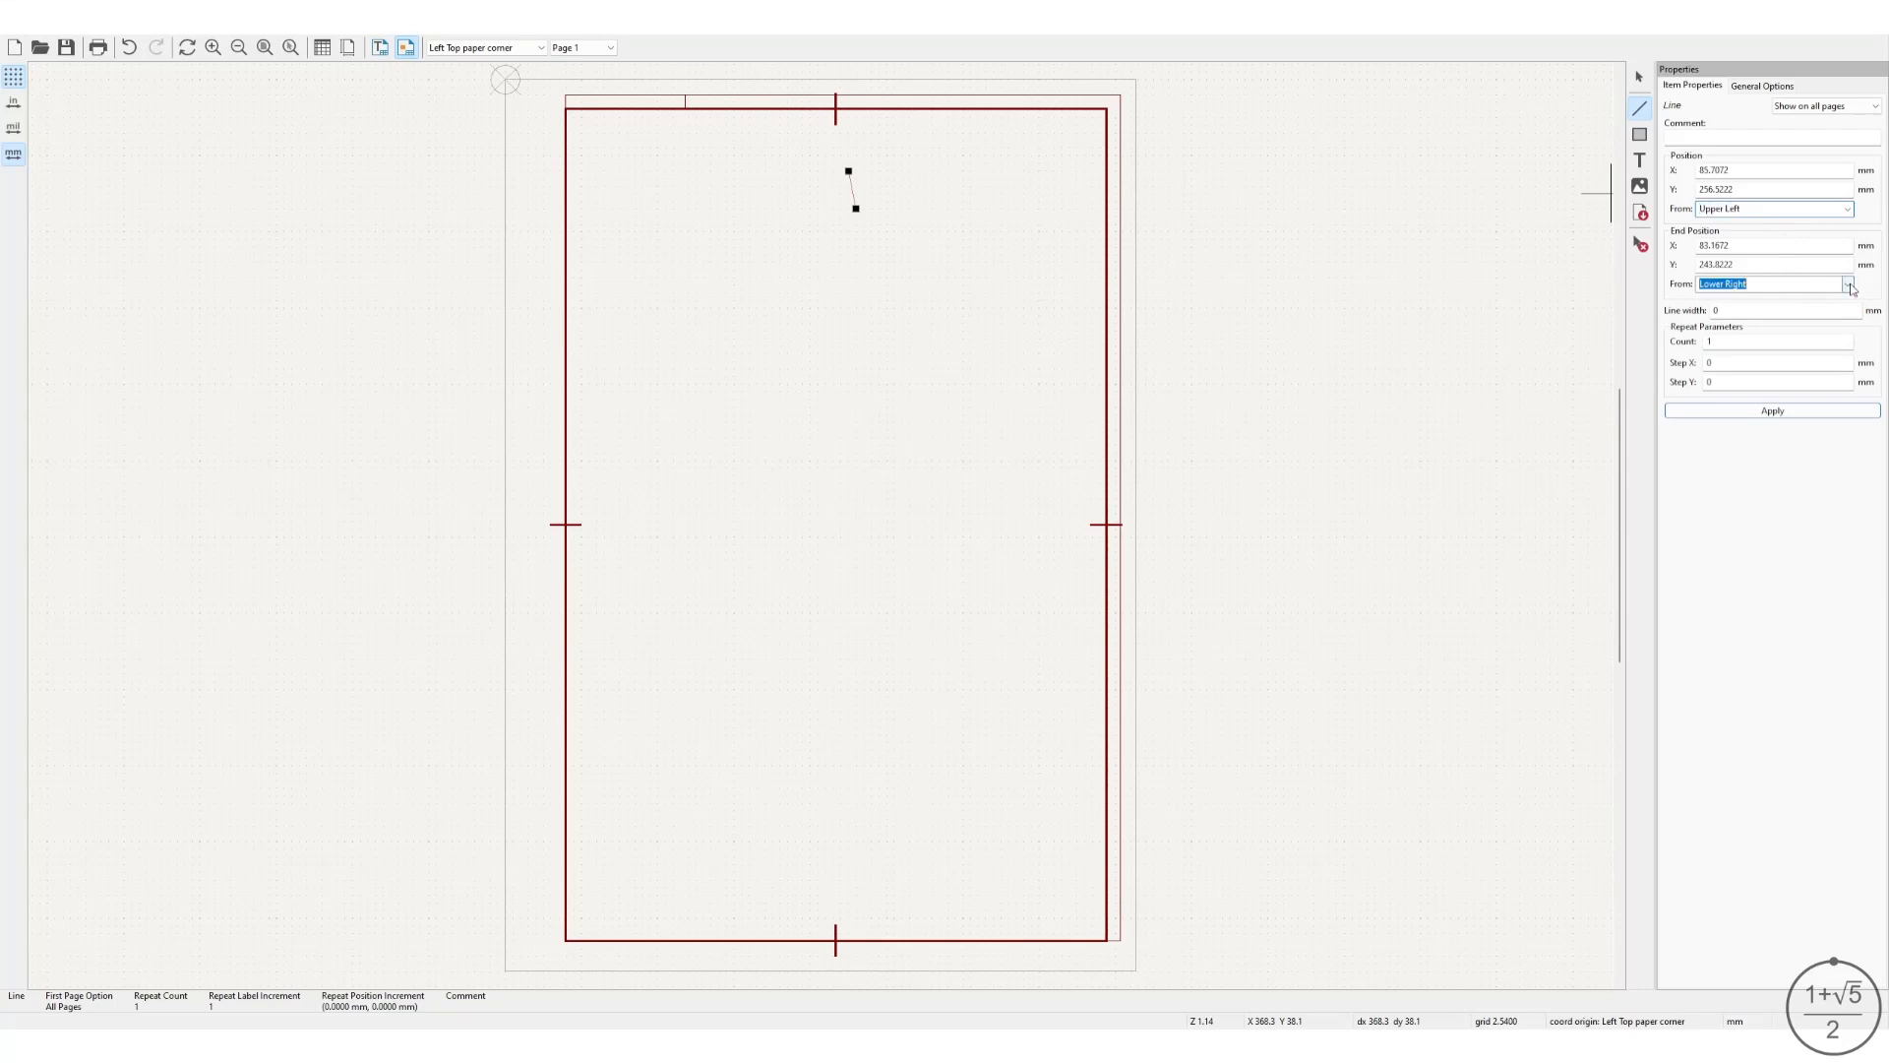
click(1779, 316)
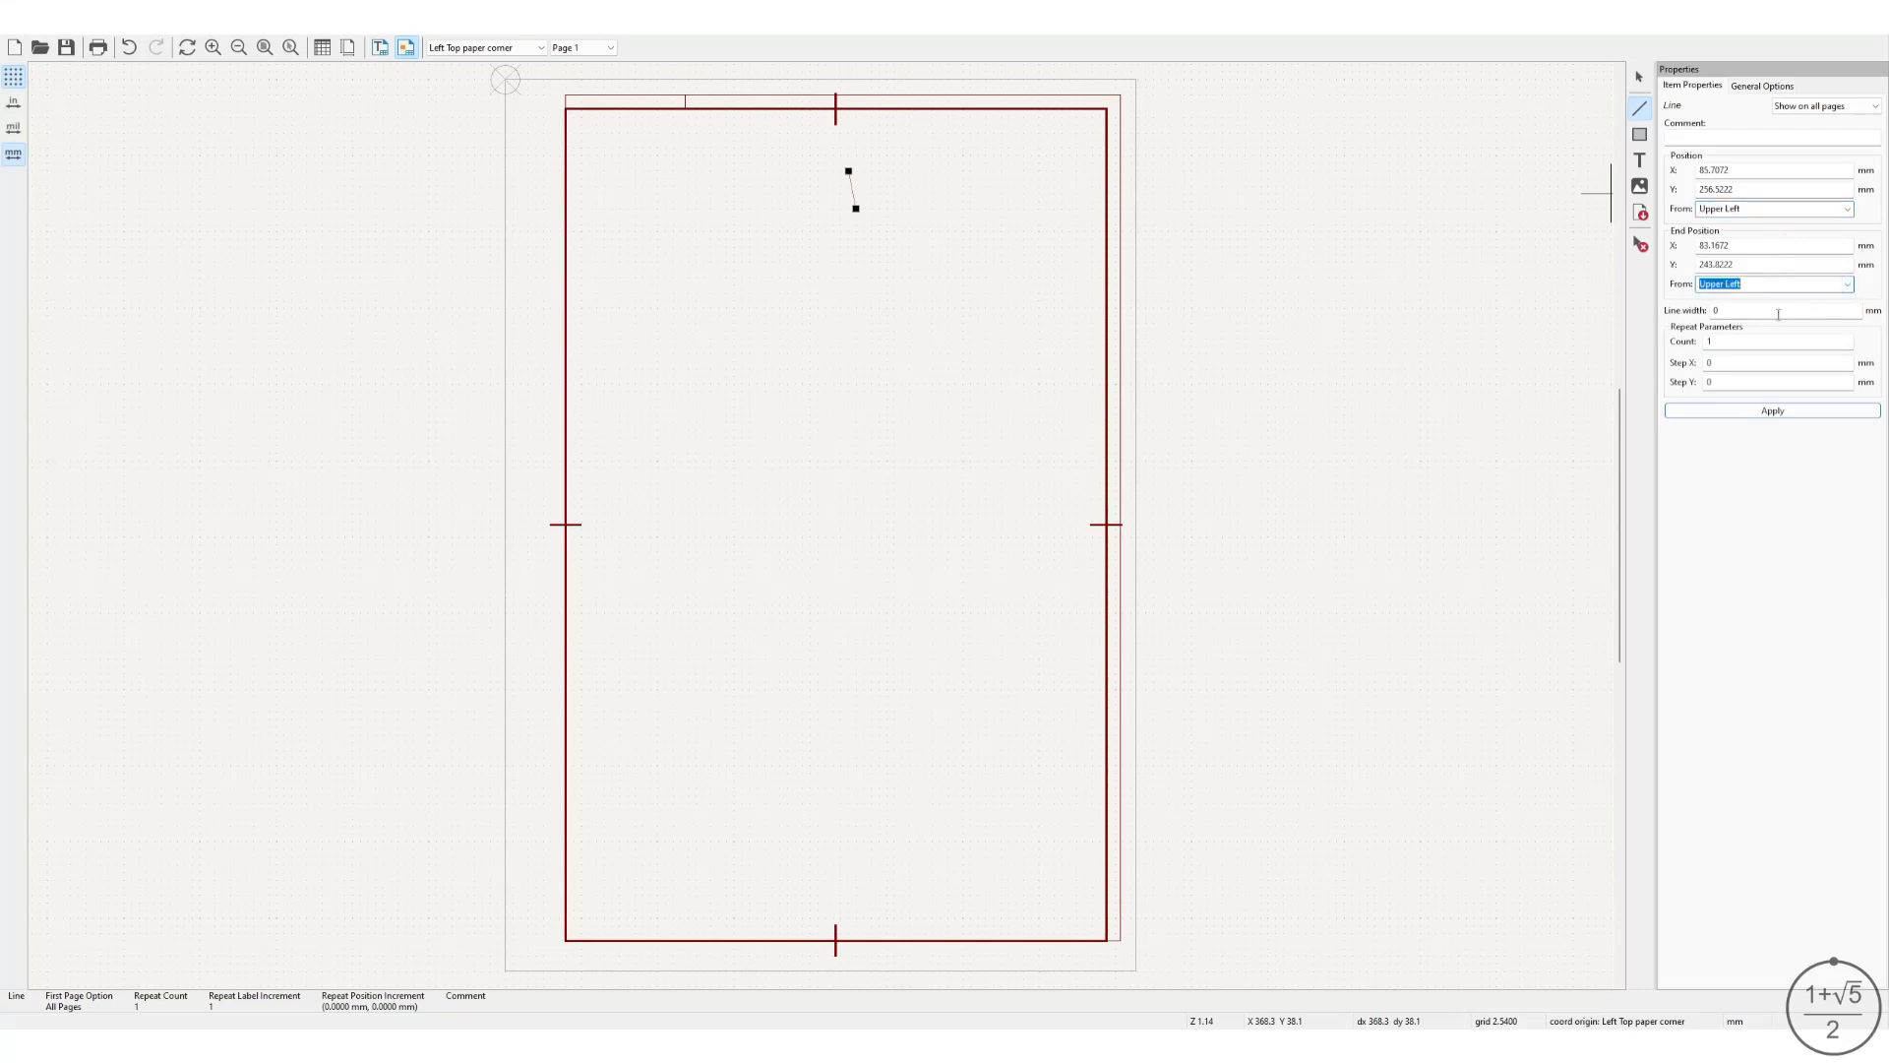
Make the line a top cell divider from X 140, Y -5 mm to X 140, Y 0 mm with a 0.35 mm line width.
double_click(1753, 170)
text(140)
double_click(1735, 188)
text(-5)
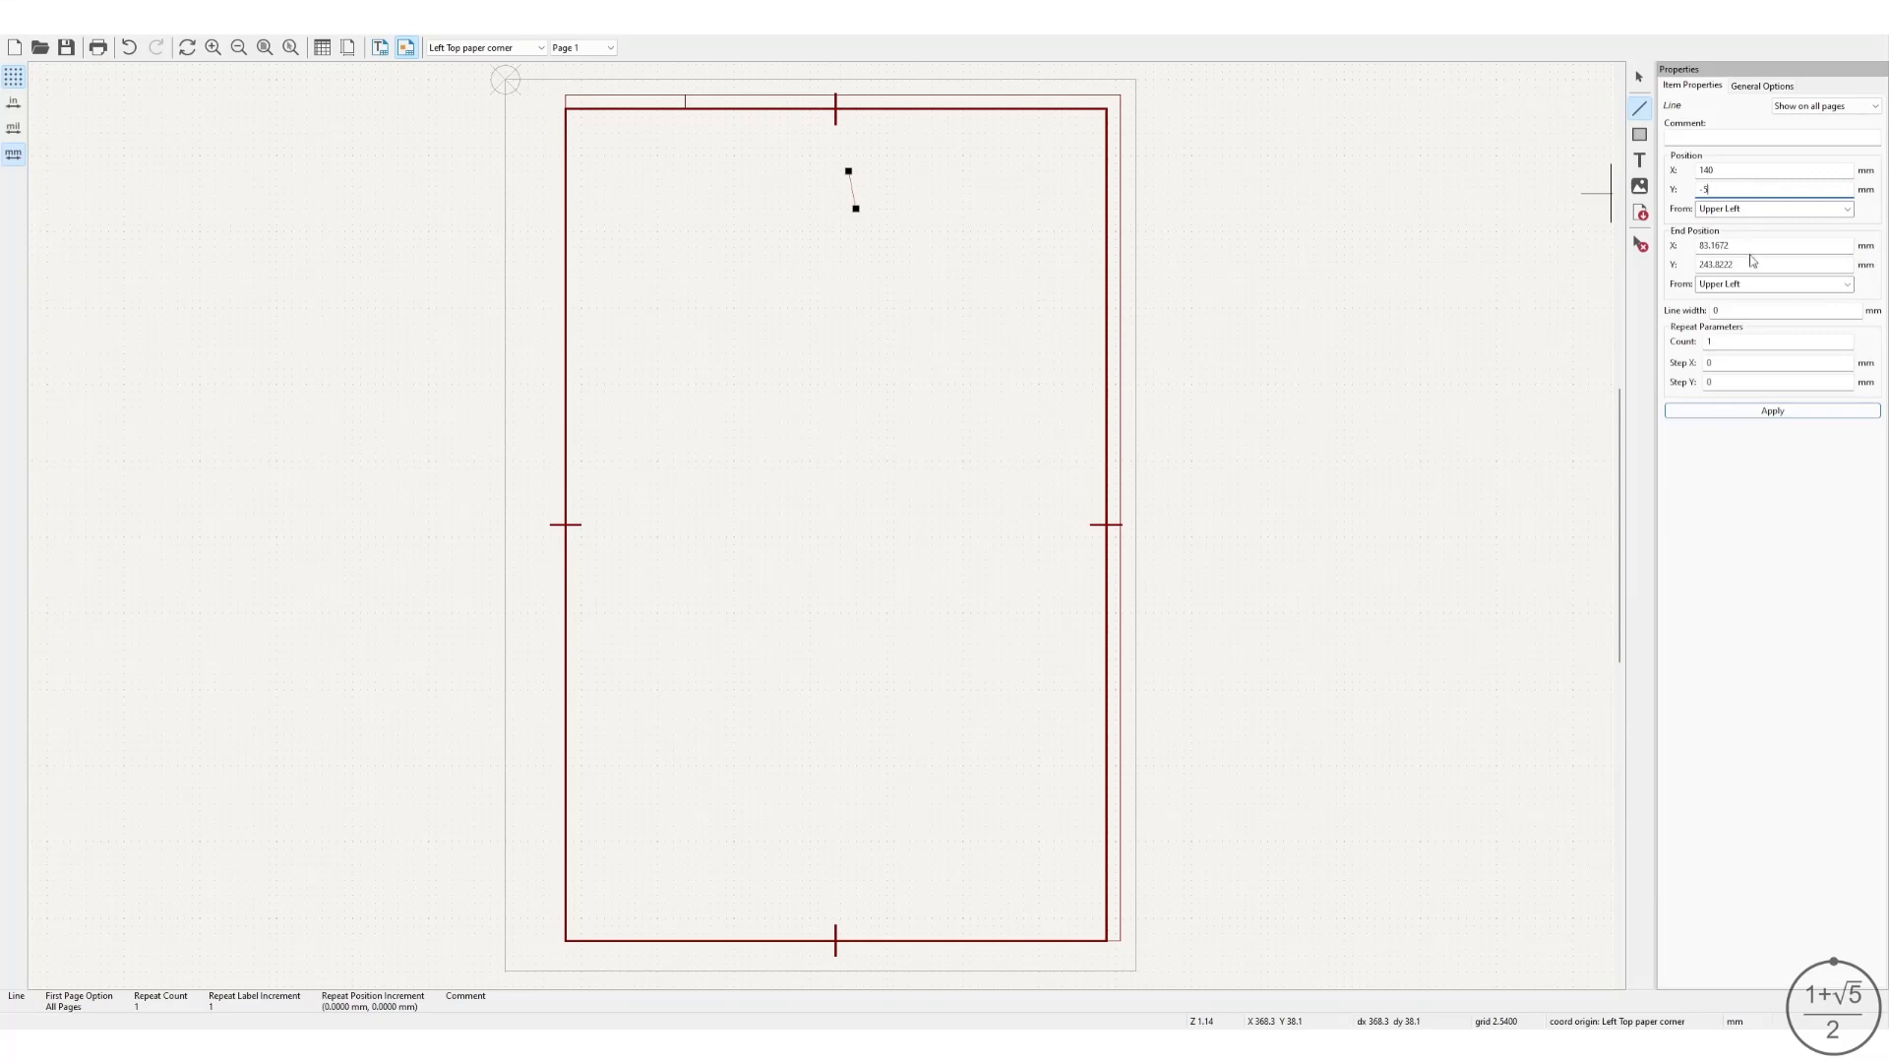
double_click(1751, 245)
text(140)
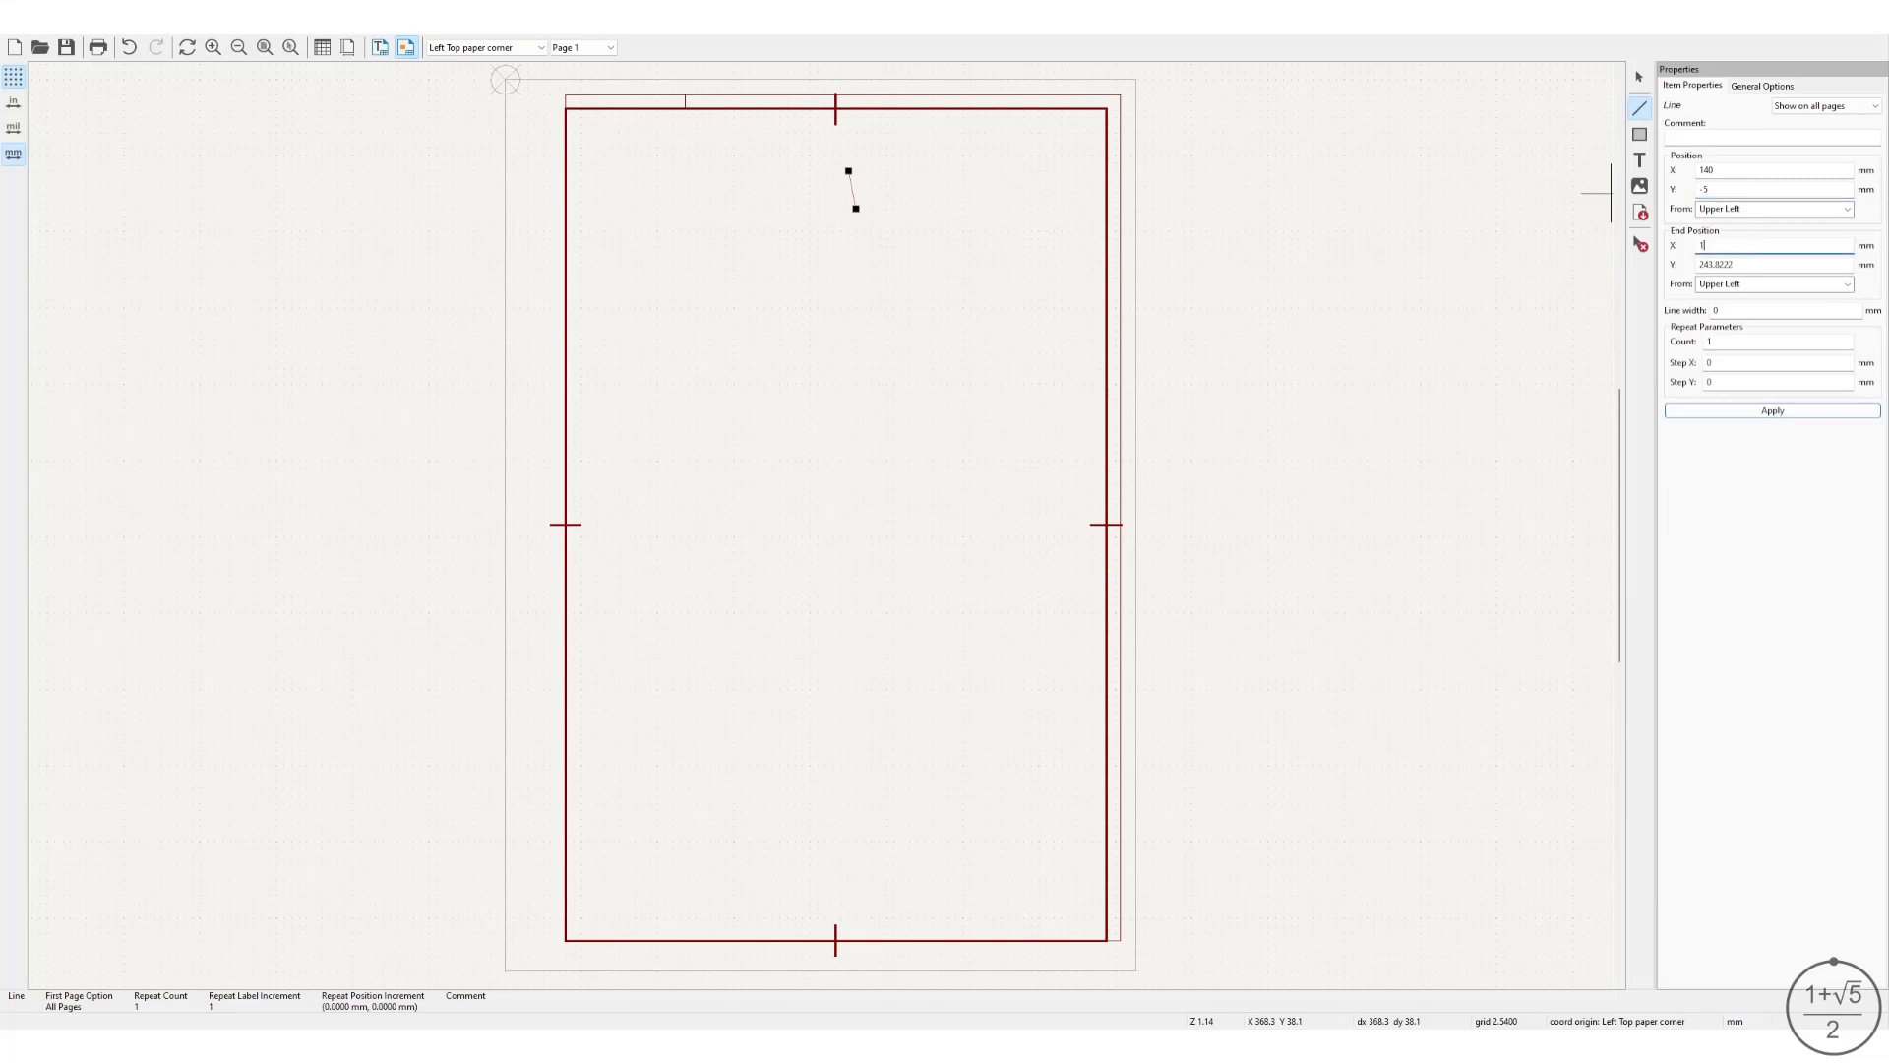
double_click(1756, 264)
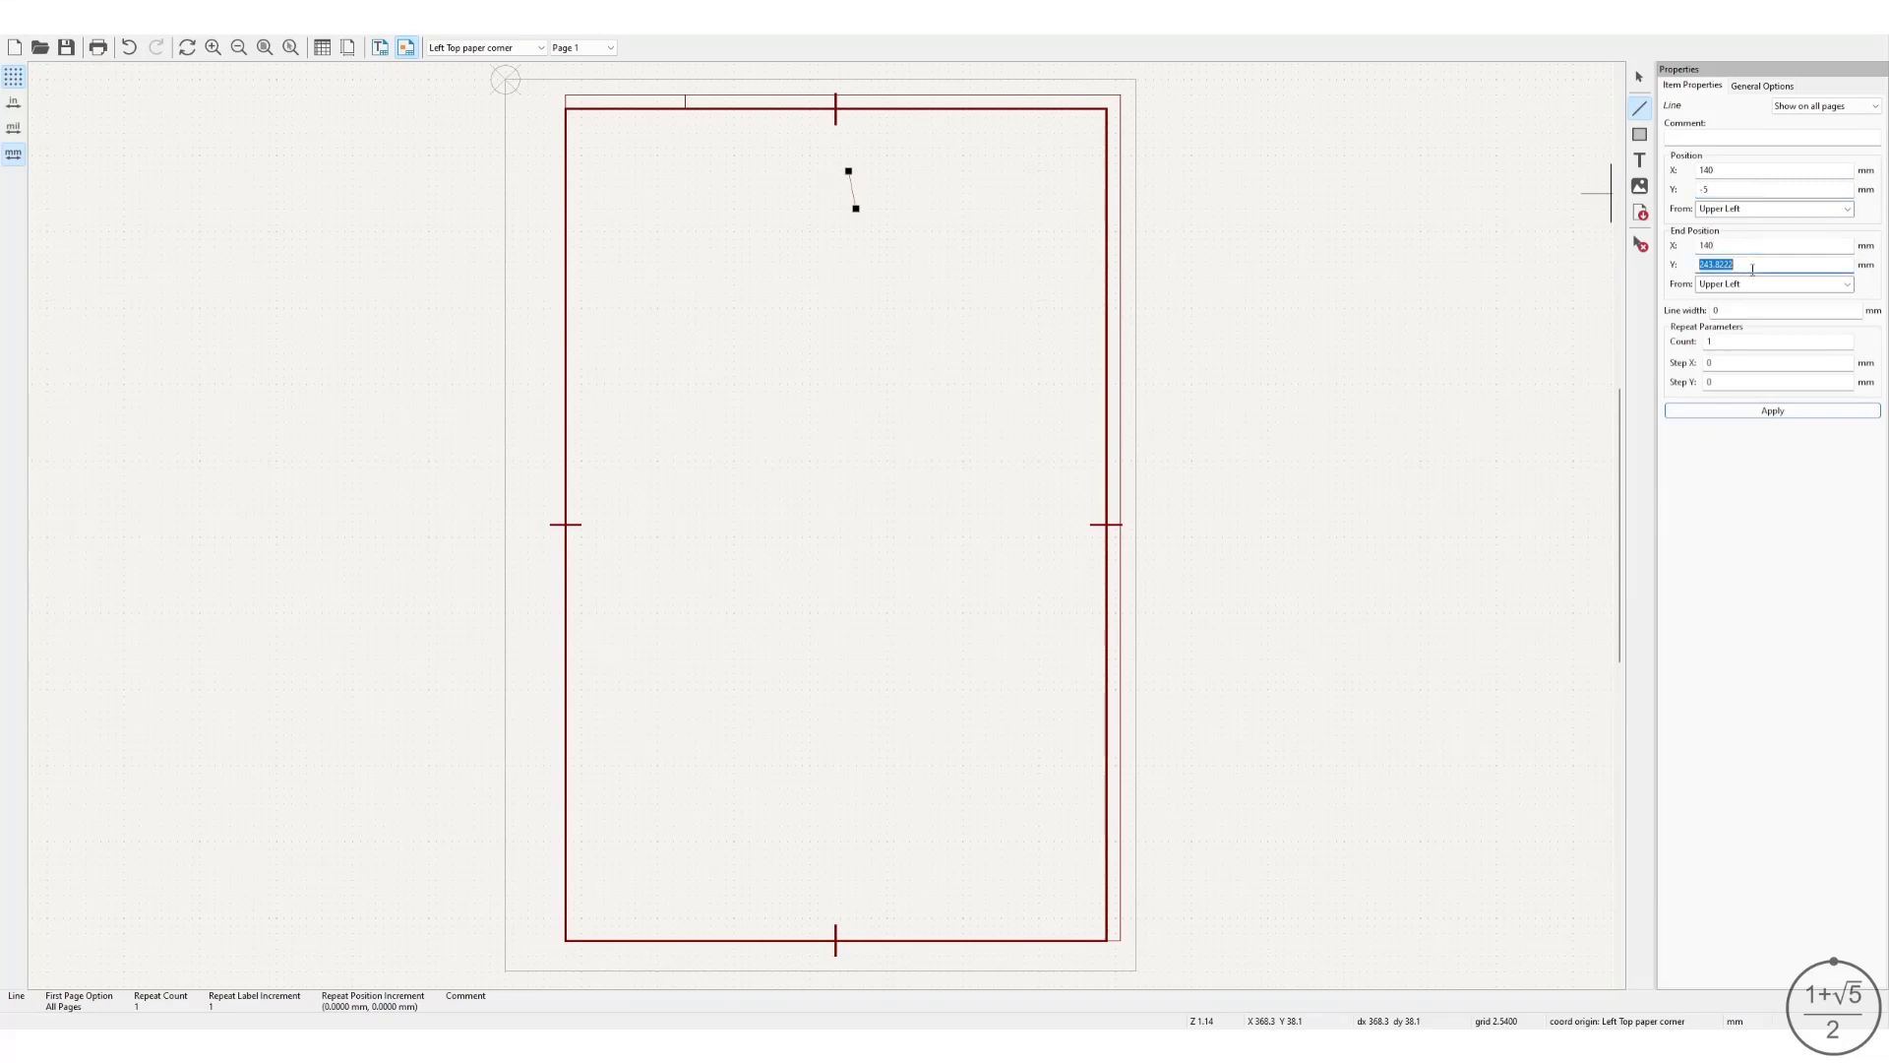
text(0)
click(1738, 311)
click(1762, 413)
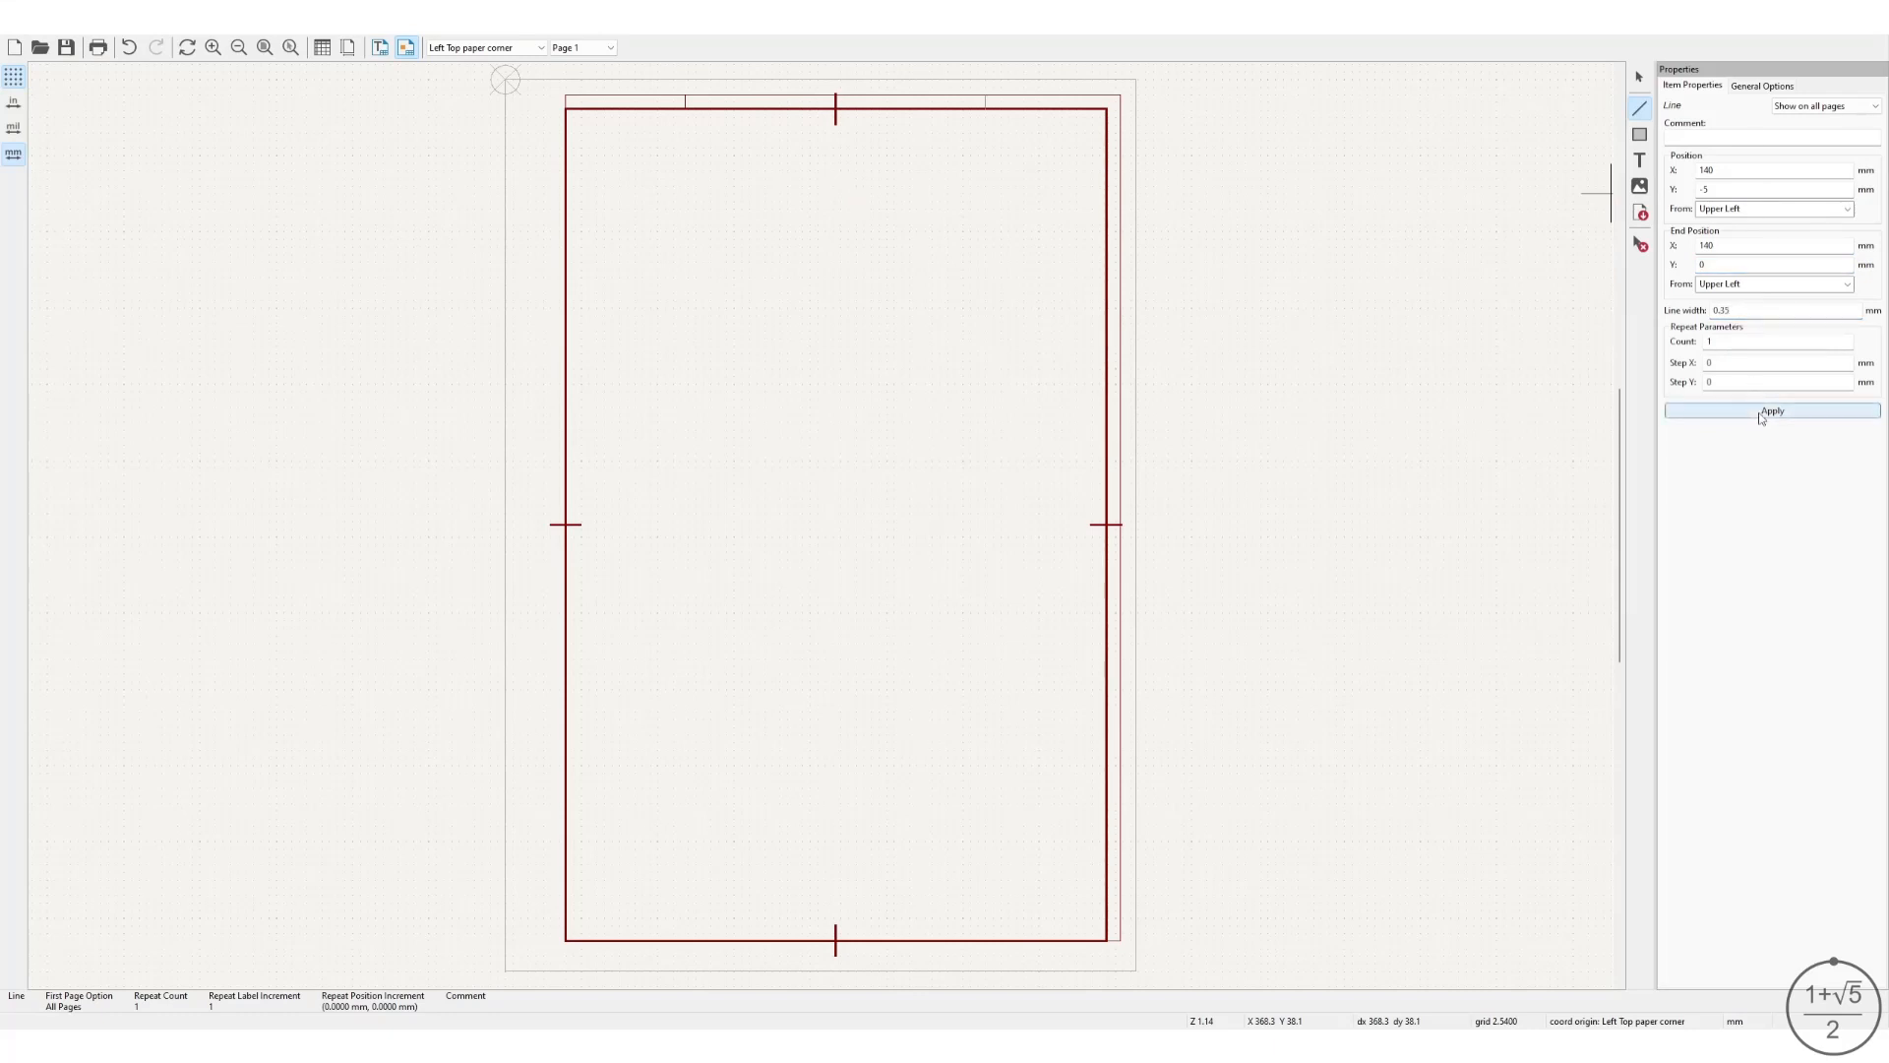
click(1639, 79)
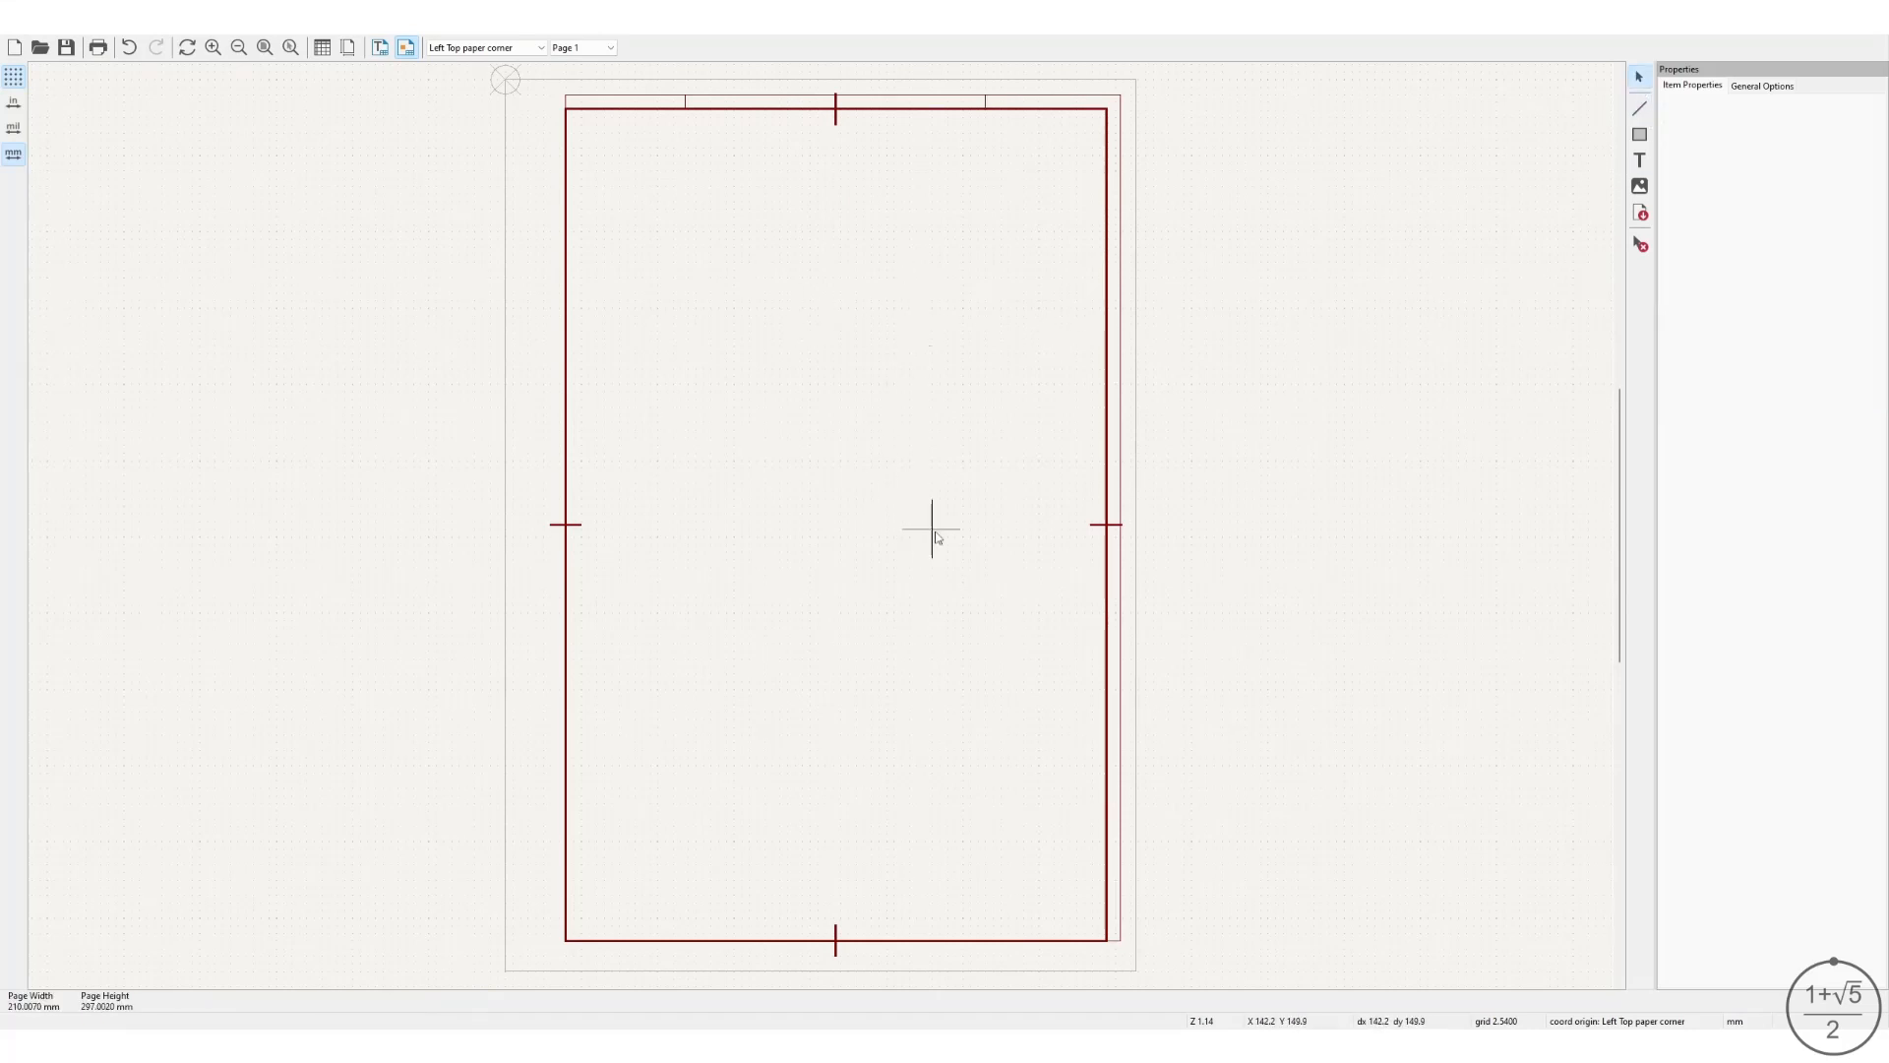
Draw a line about 23 mm long below the right centring mark's level and reference both its ends from Upper Left.
click(1101, 528)
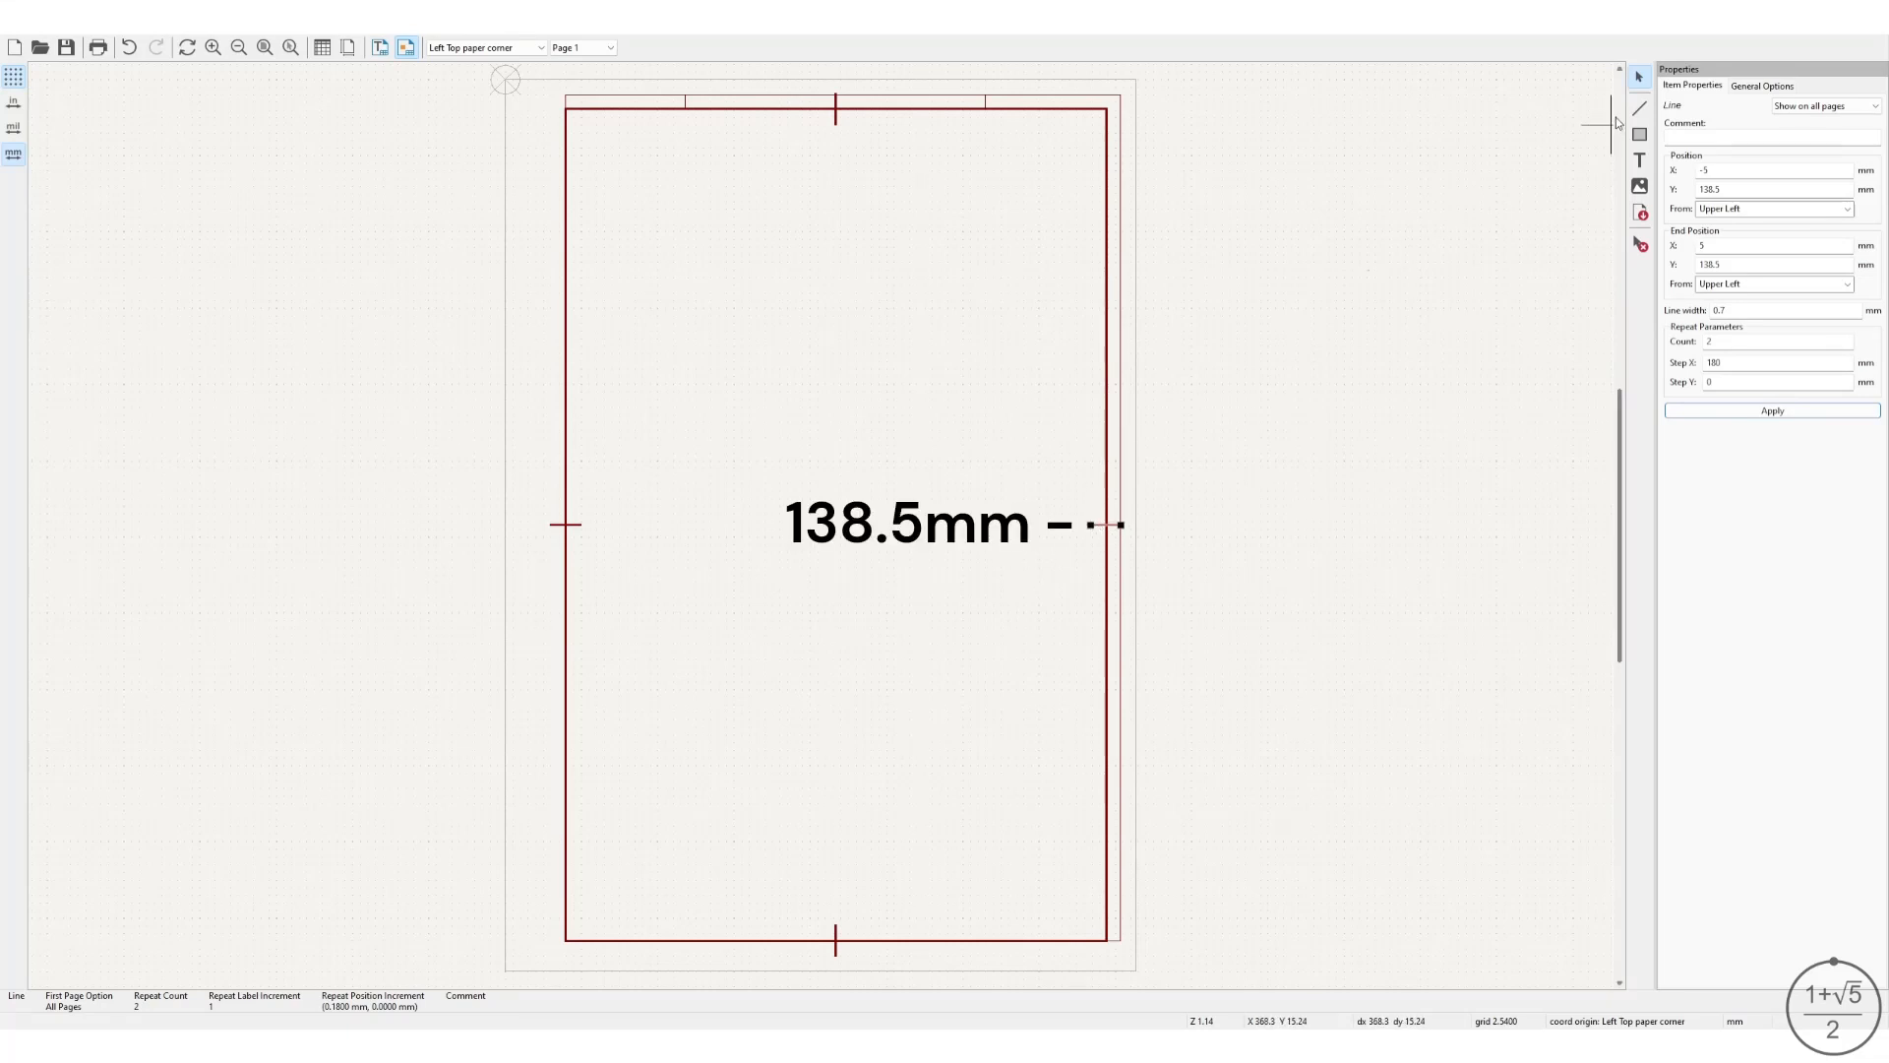
key(l)
click(940, 597)
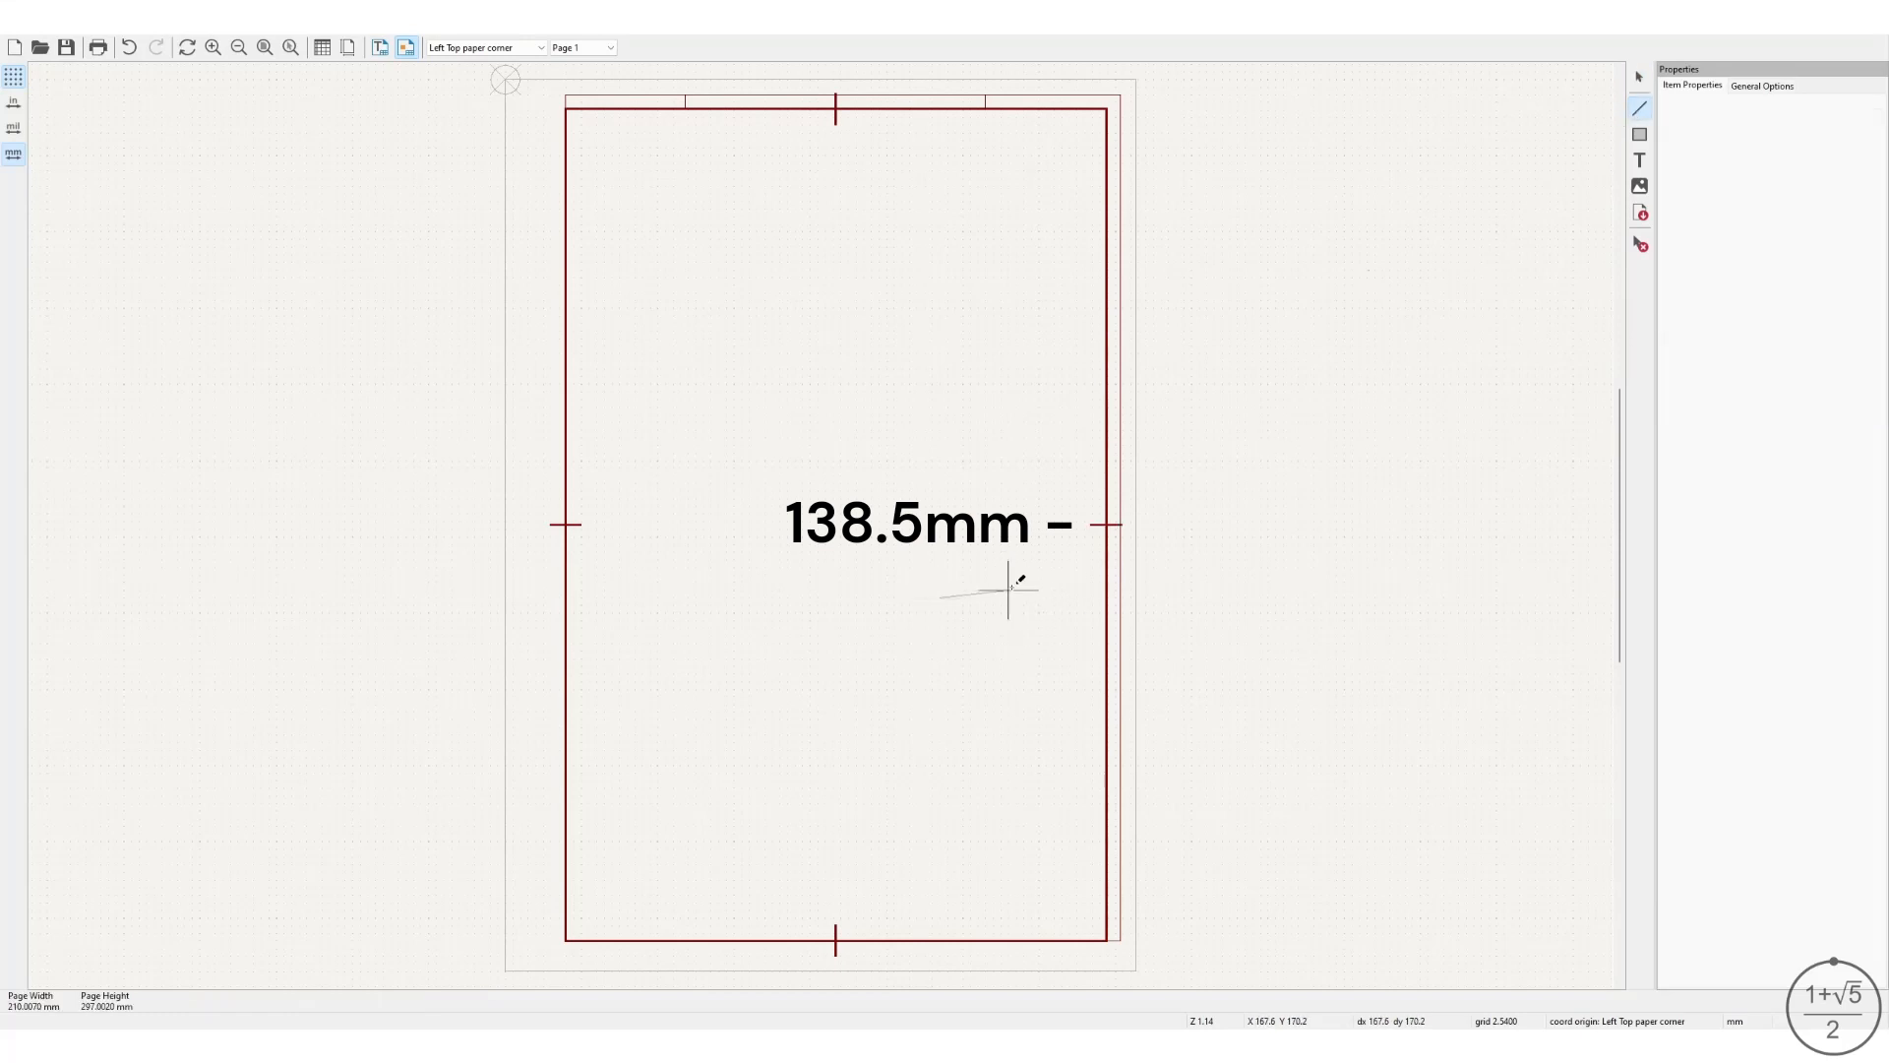
click(1008, 590)
click(1847, 209)
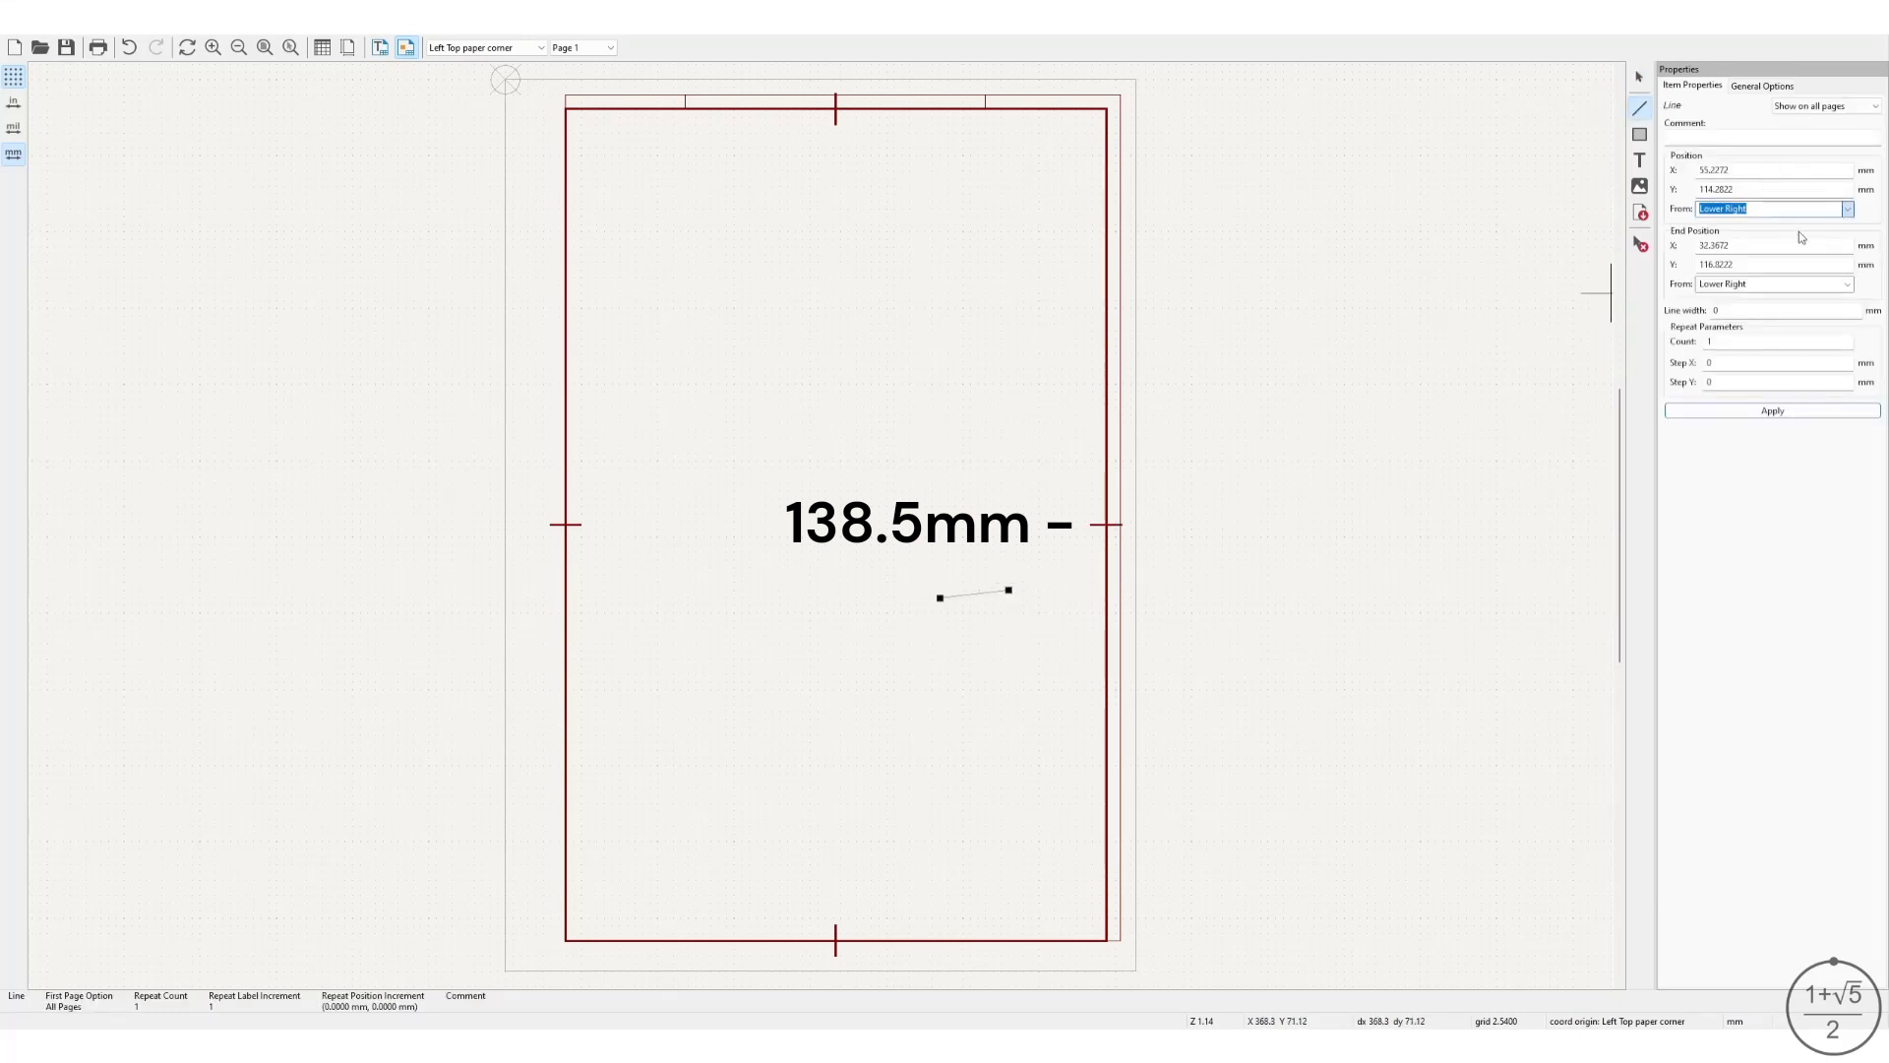
click(1798, 238)
click(1847, 284)
click(1784, 311)
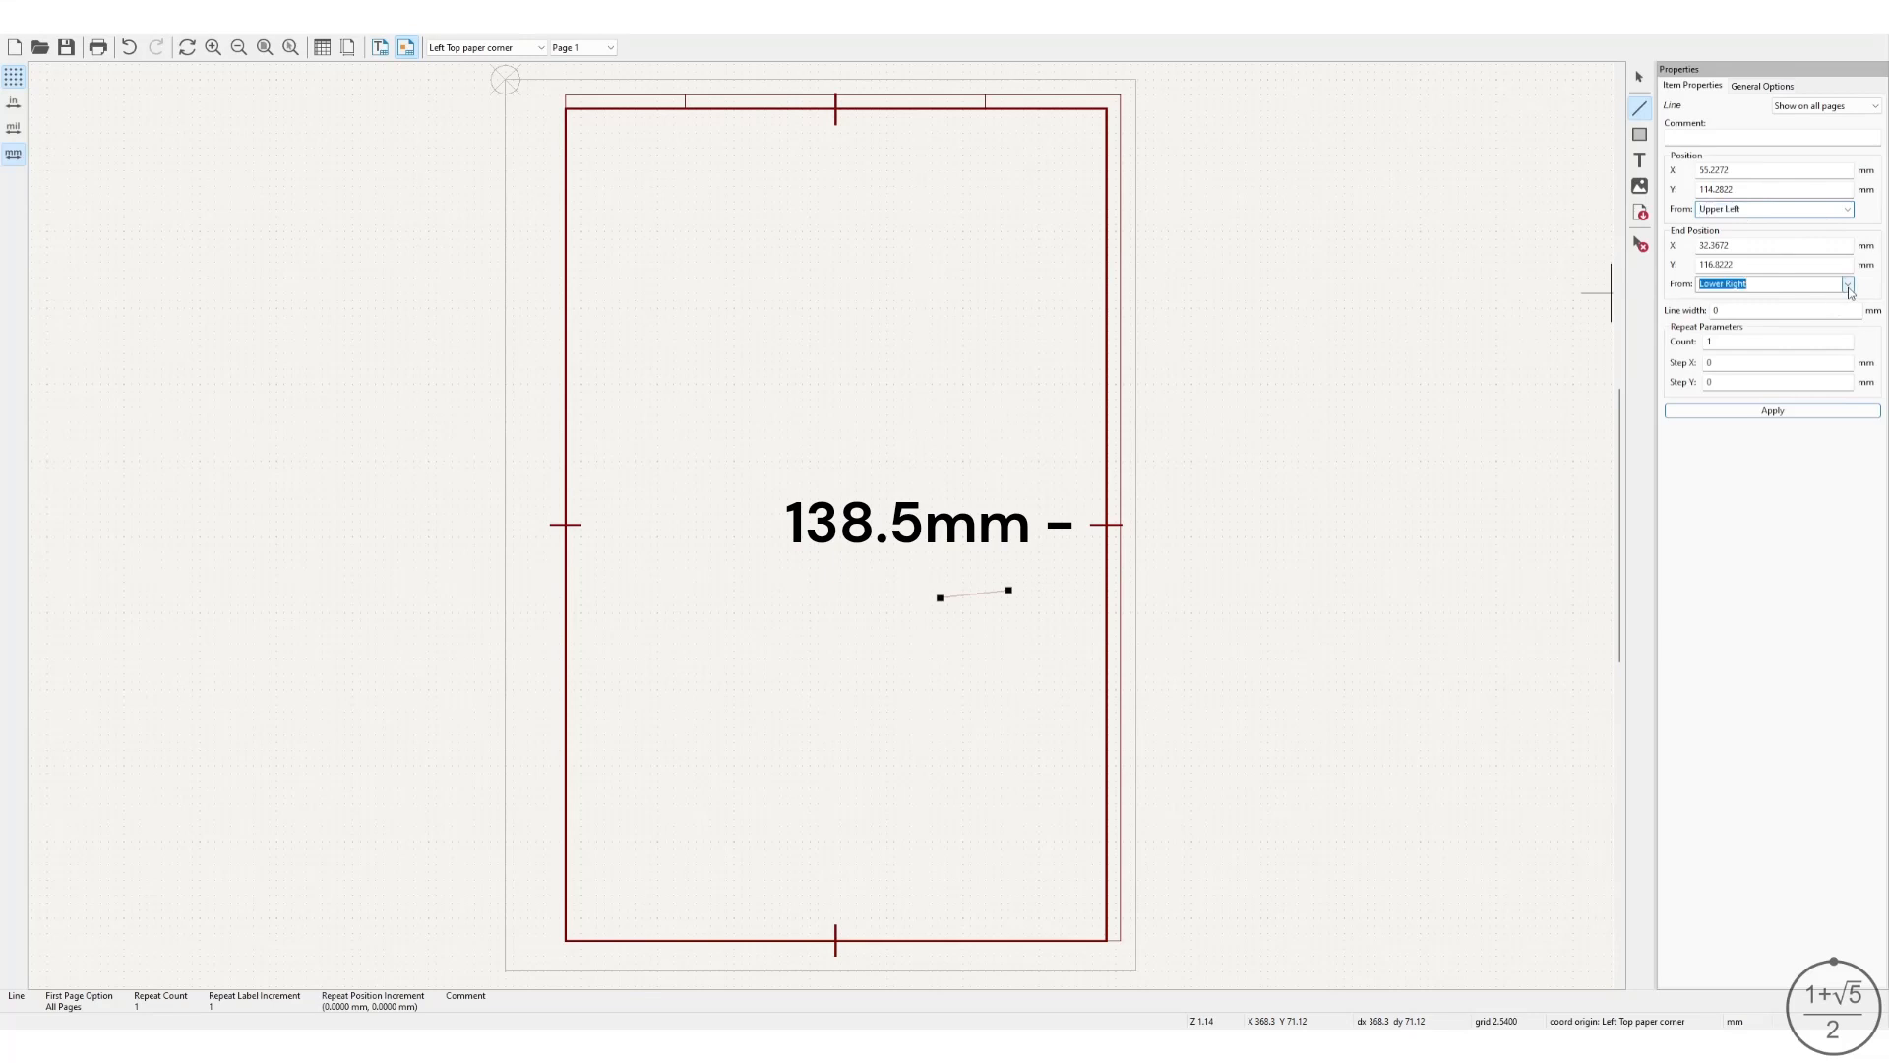
Make the line a right-border cell divider from X 180, Y 188.5 mm to X 185, Y 188.5 mm, matching the top dividers' line width.
double_click(1754, 171)
text(180)
double_click(1747, 247)
text(185)
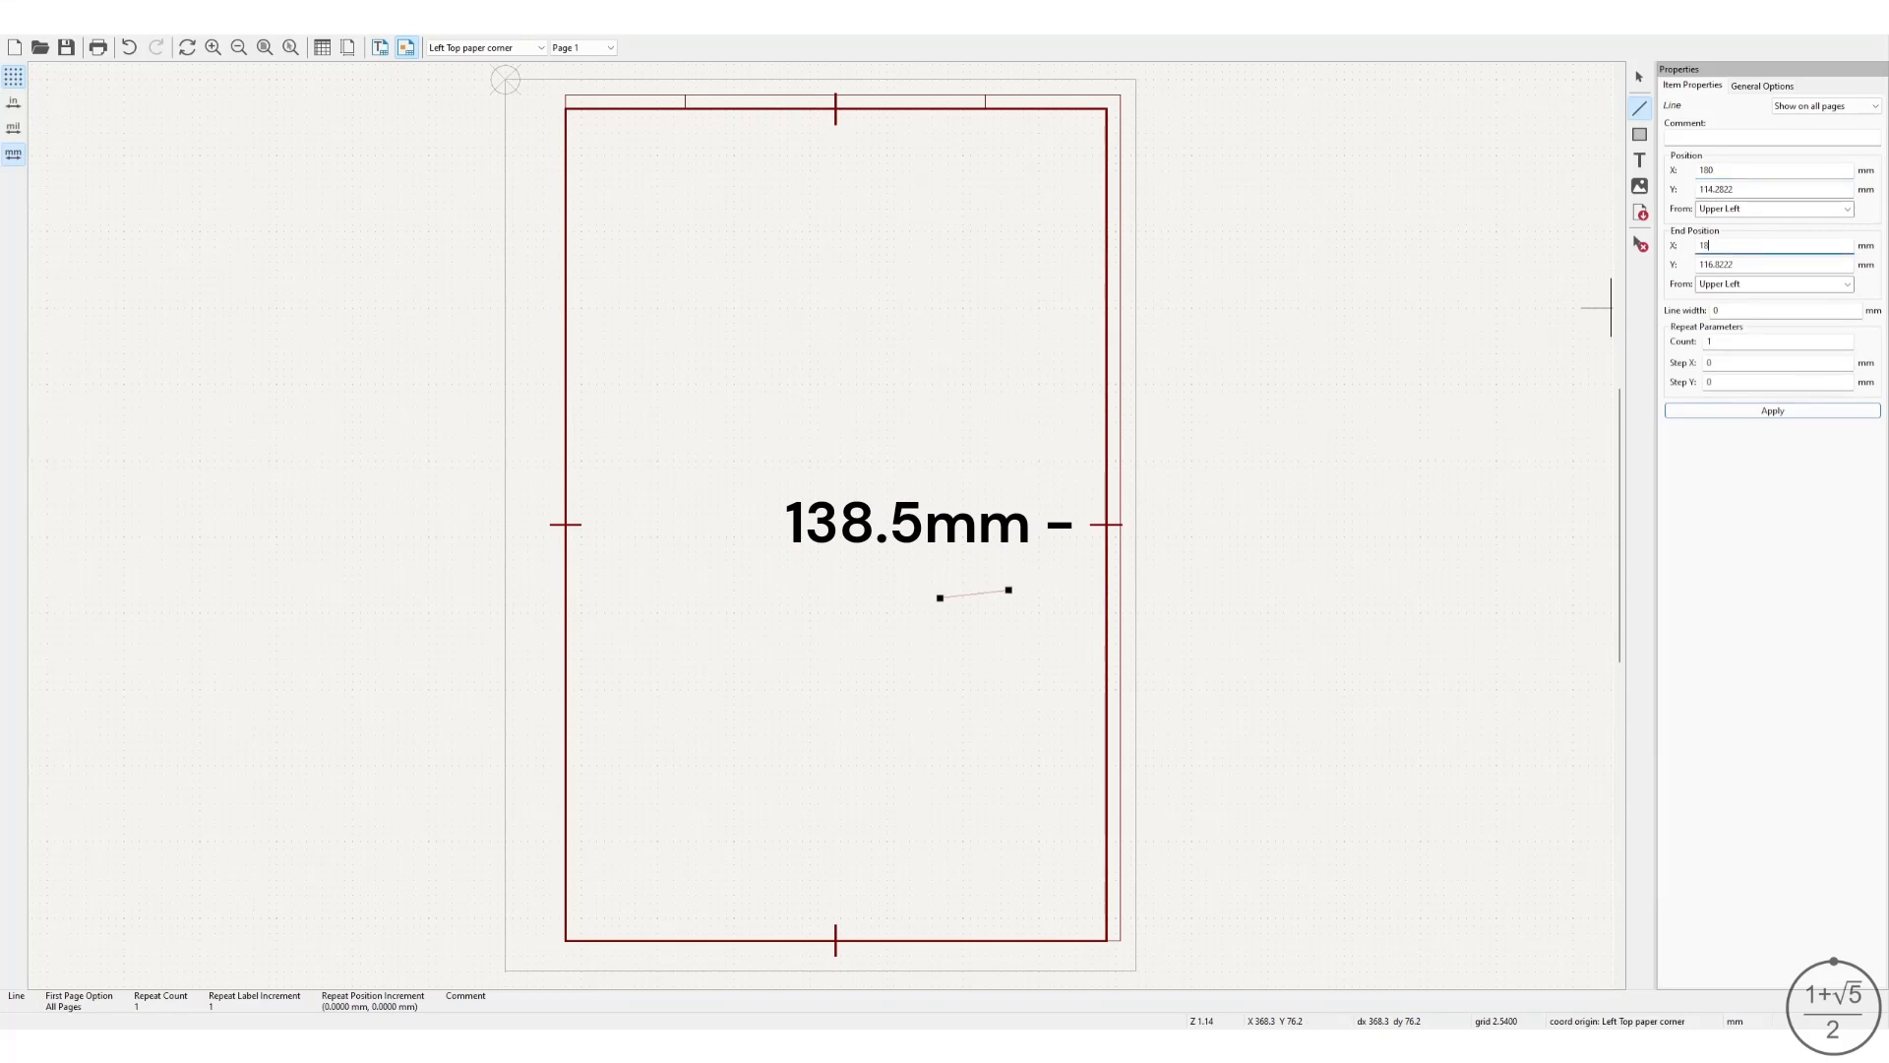
double_click(1763, 190)
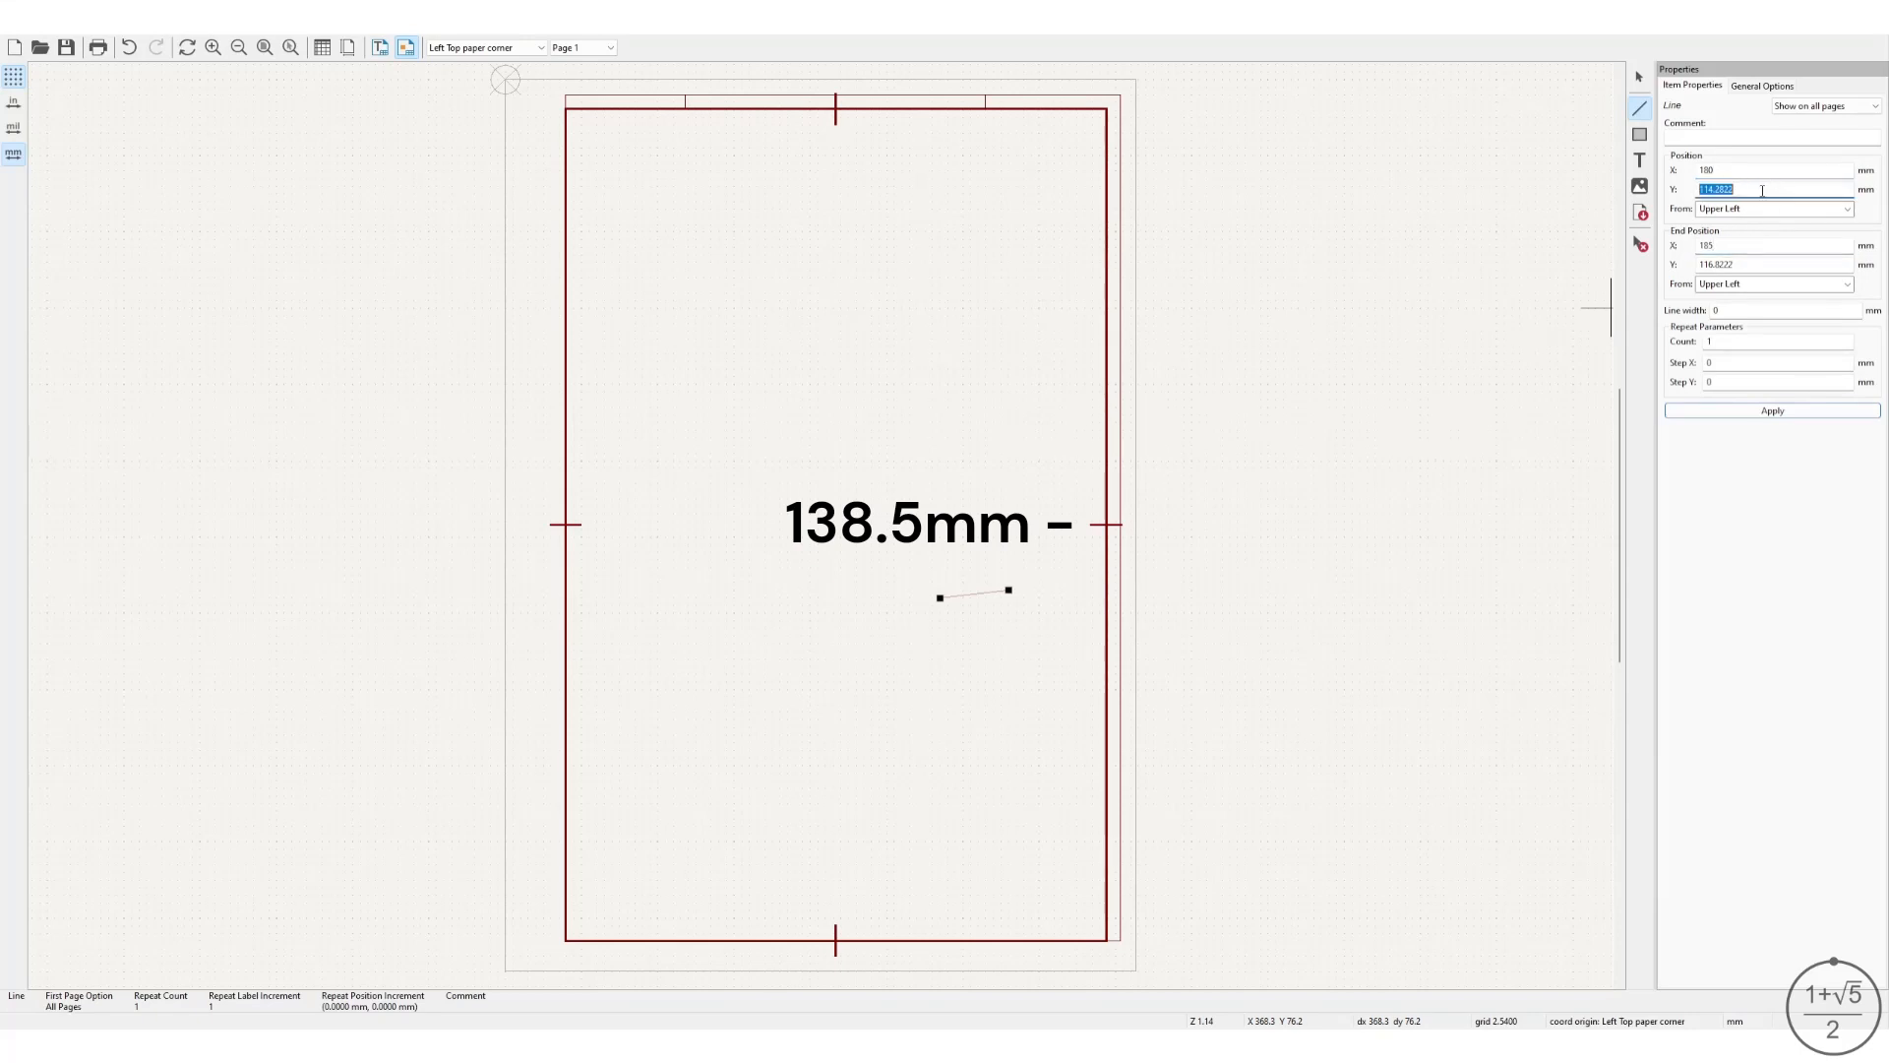
text(188.5)
double_click(1752, 264)
text(1)
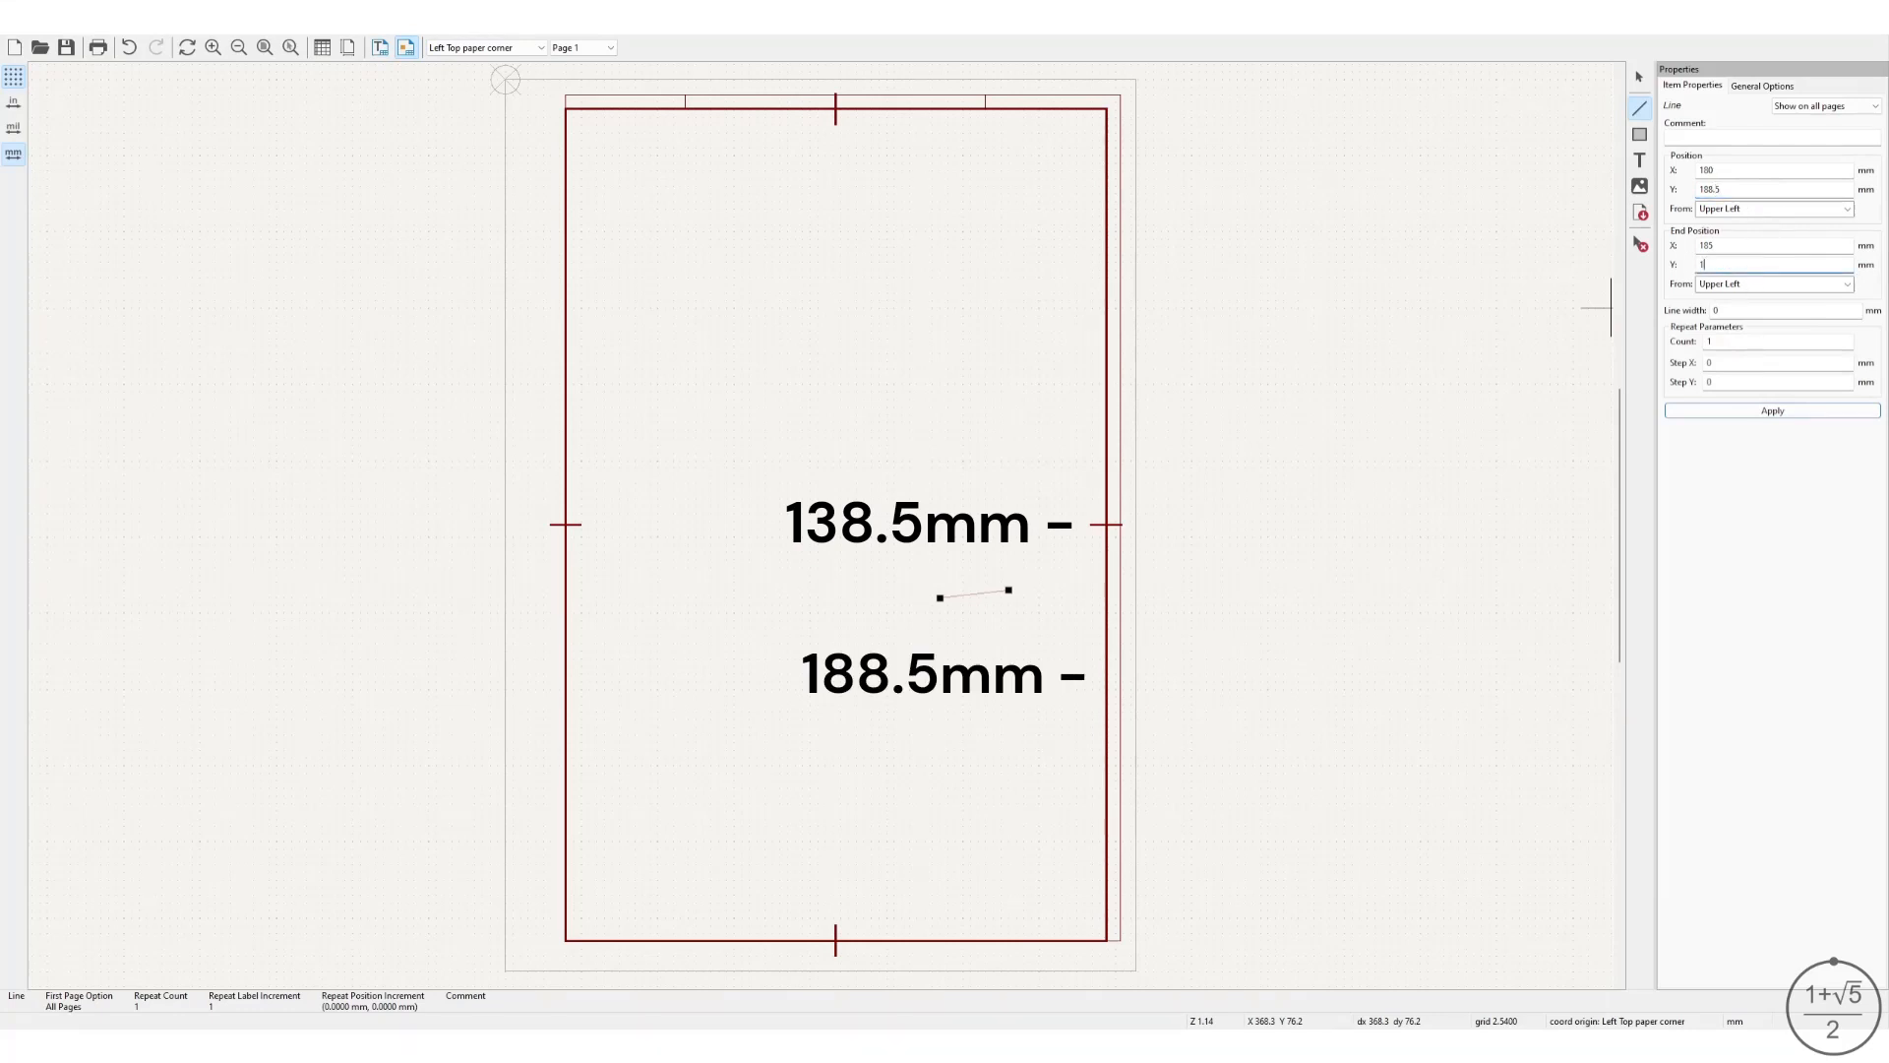
click(1769, 311)
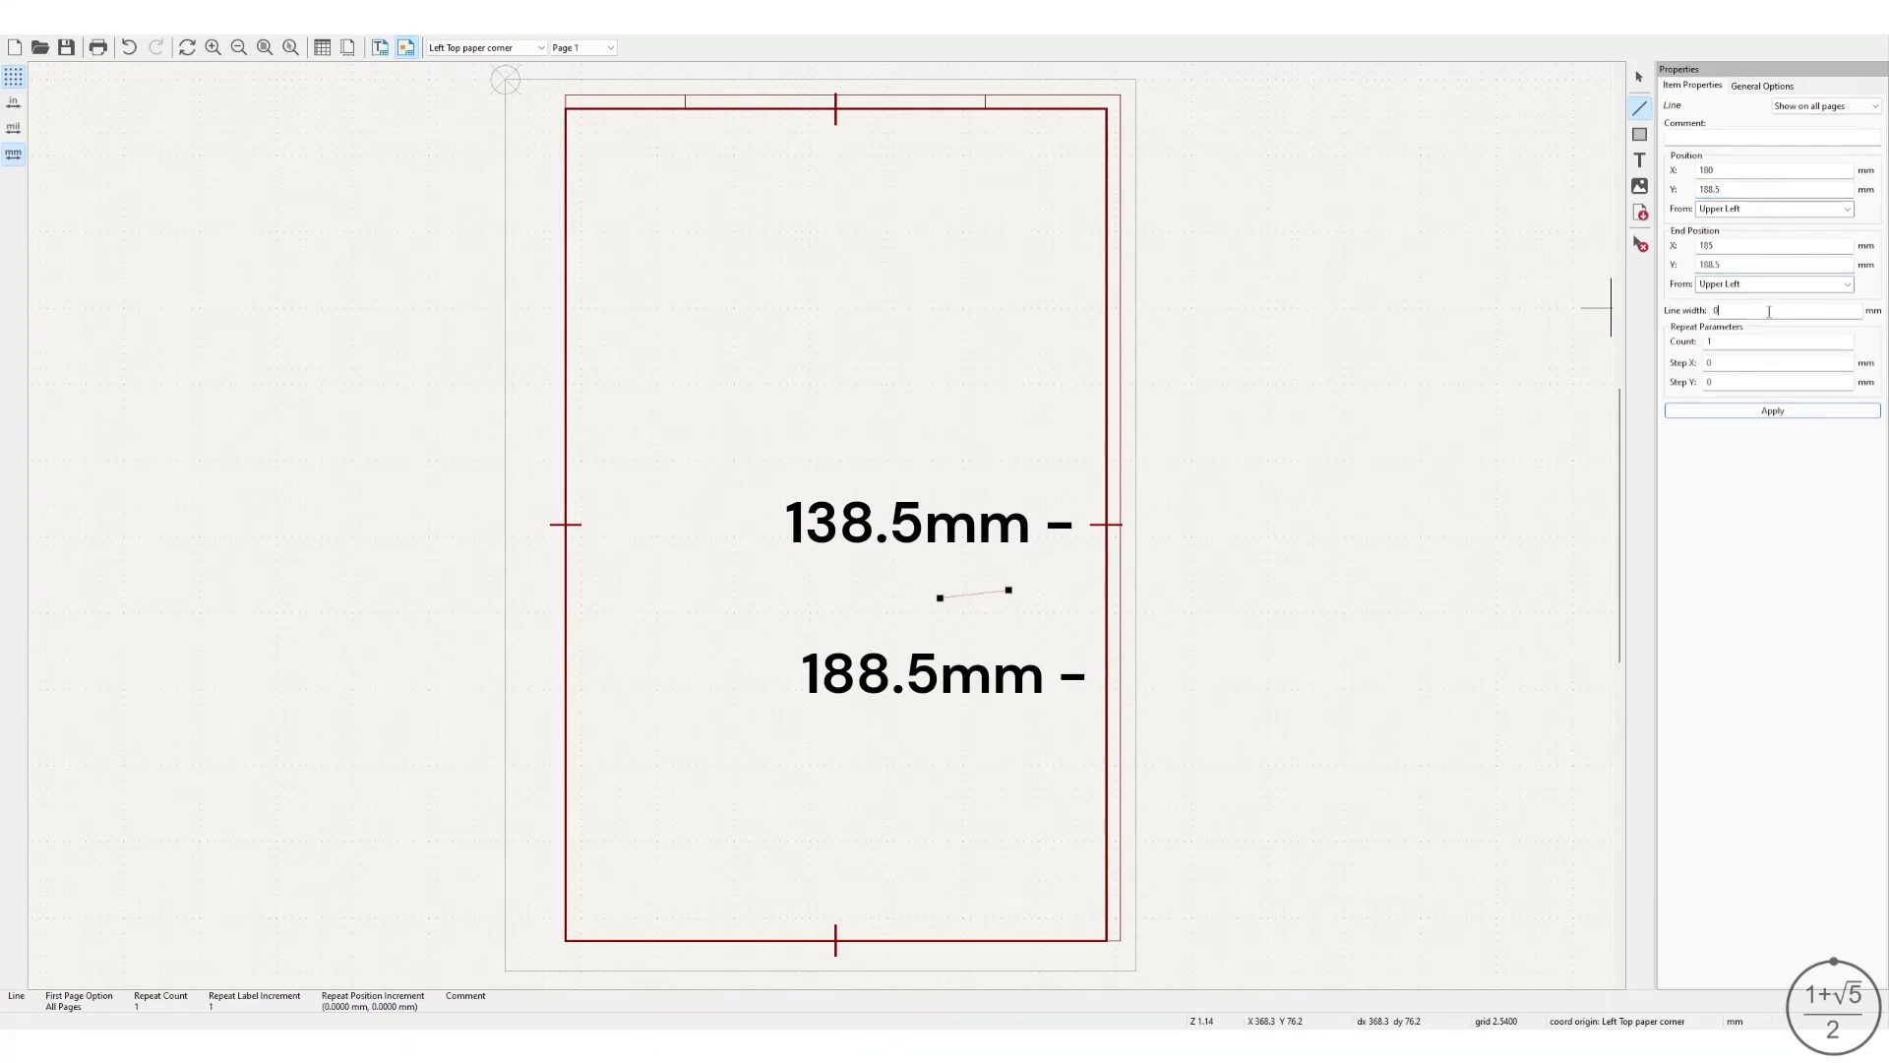
click(1752, 411)
Draw a horizontal line about 23 mm long in the drawing area and reference both its ends from Upper Left.
click(924, 361)
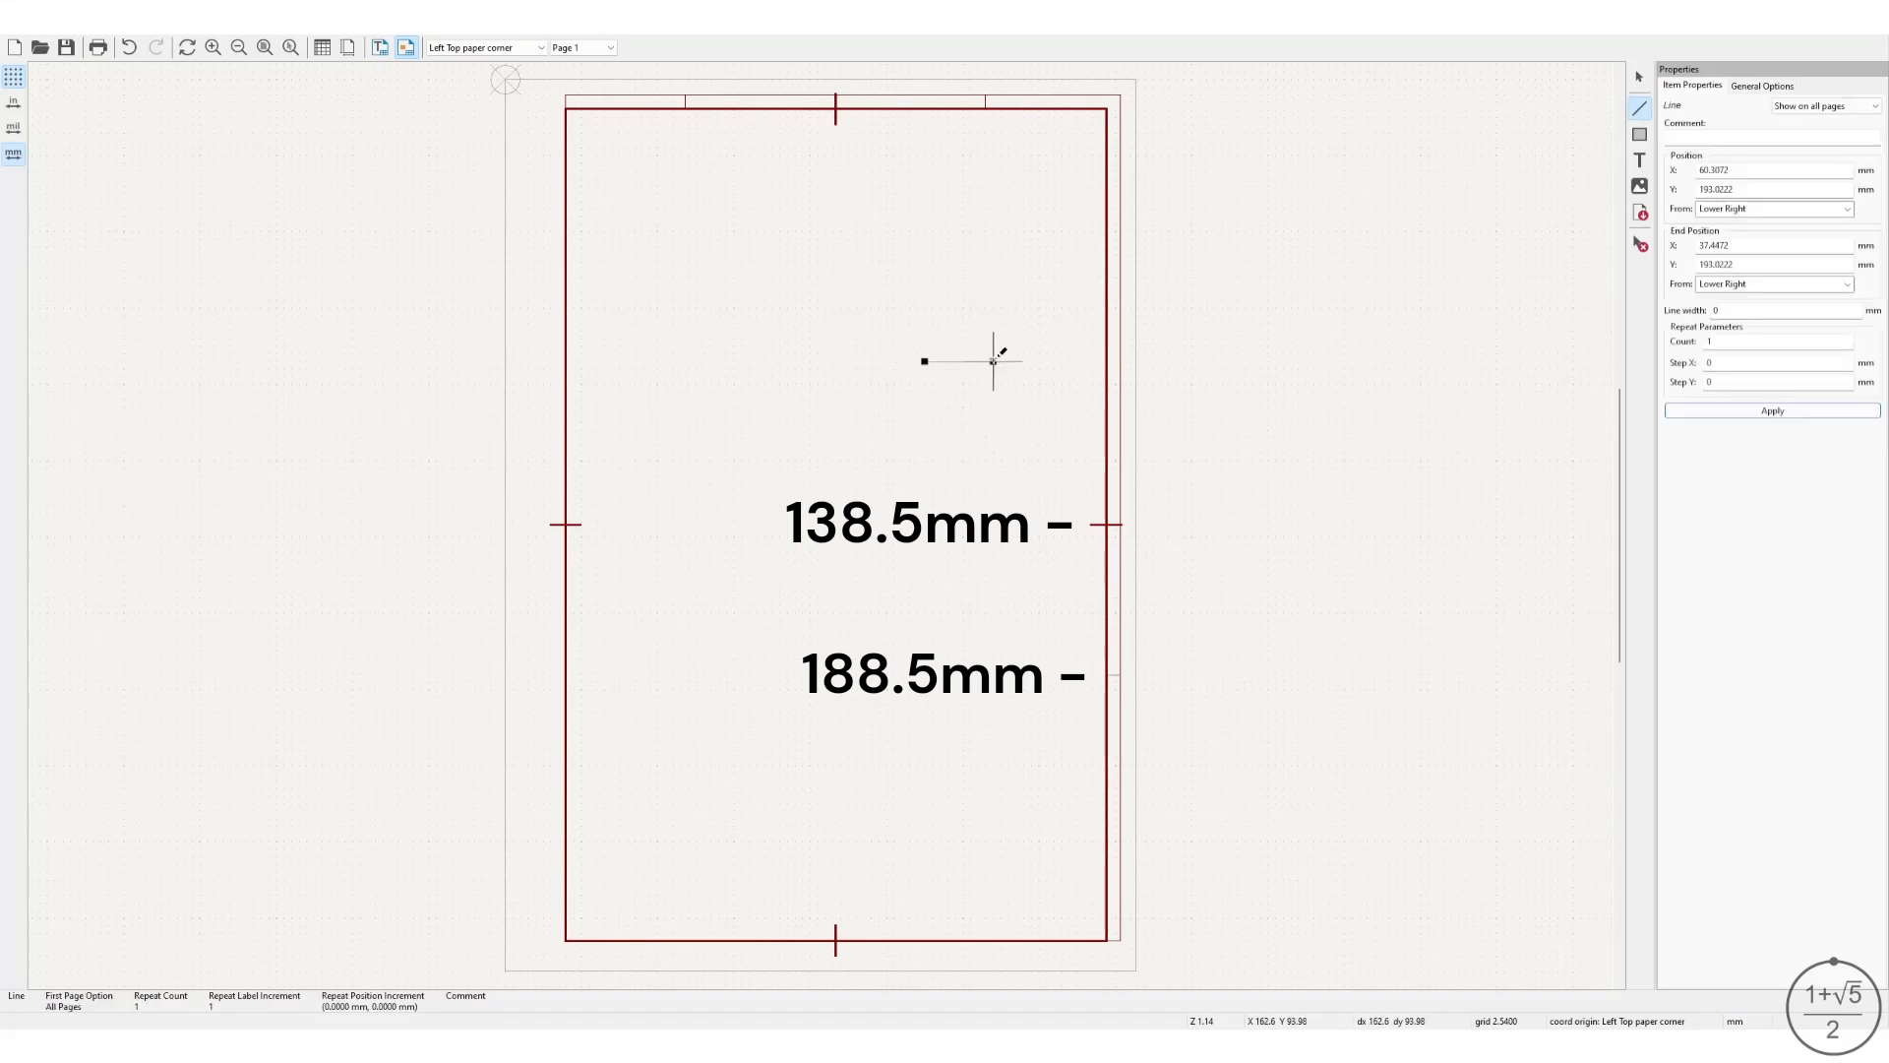
click(993, 361)
click(1849, 209)
click(1806, 241)
click(1847, 286)
click(1804, 311)
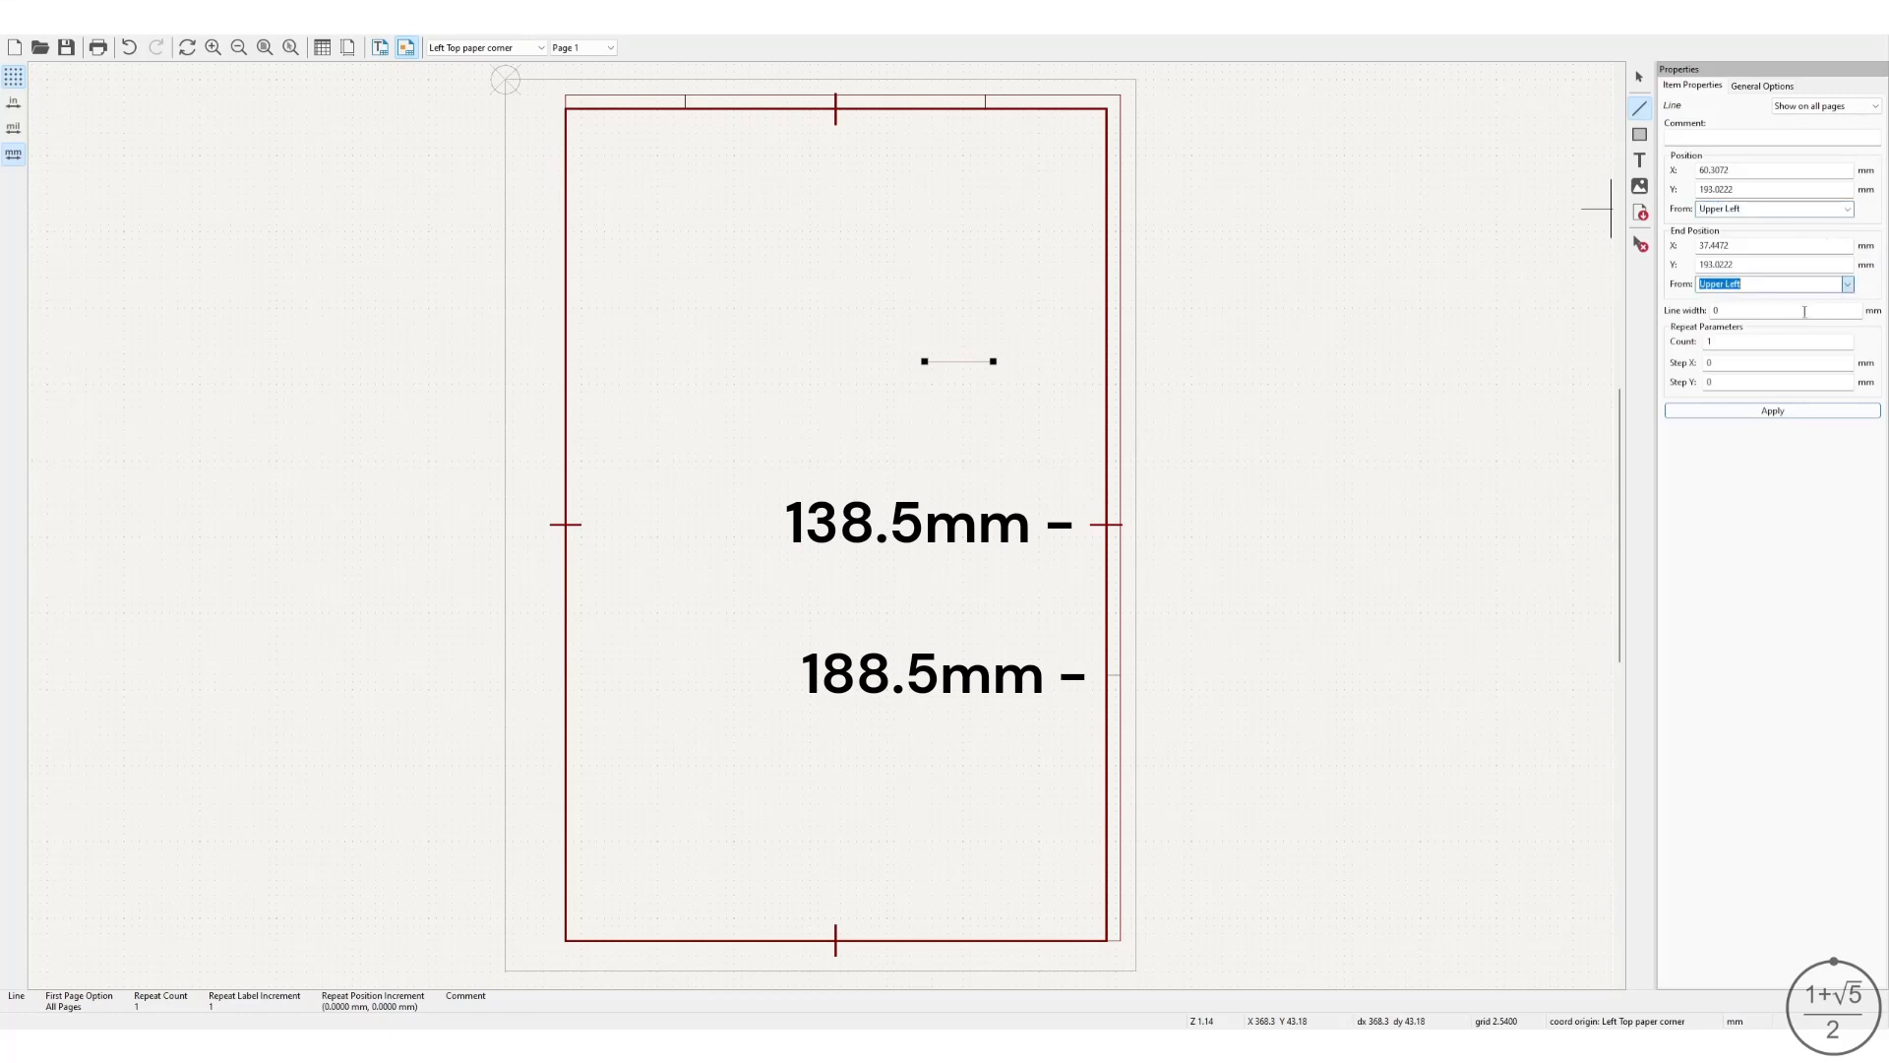
Make the line a cell divider from X 180, Y 238.5 mm to X 185, Y 238.5 mm with a 0.35 mm line width.
double_click(1742, 170)
text(180)
double_click(1728, 246)
text(185)
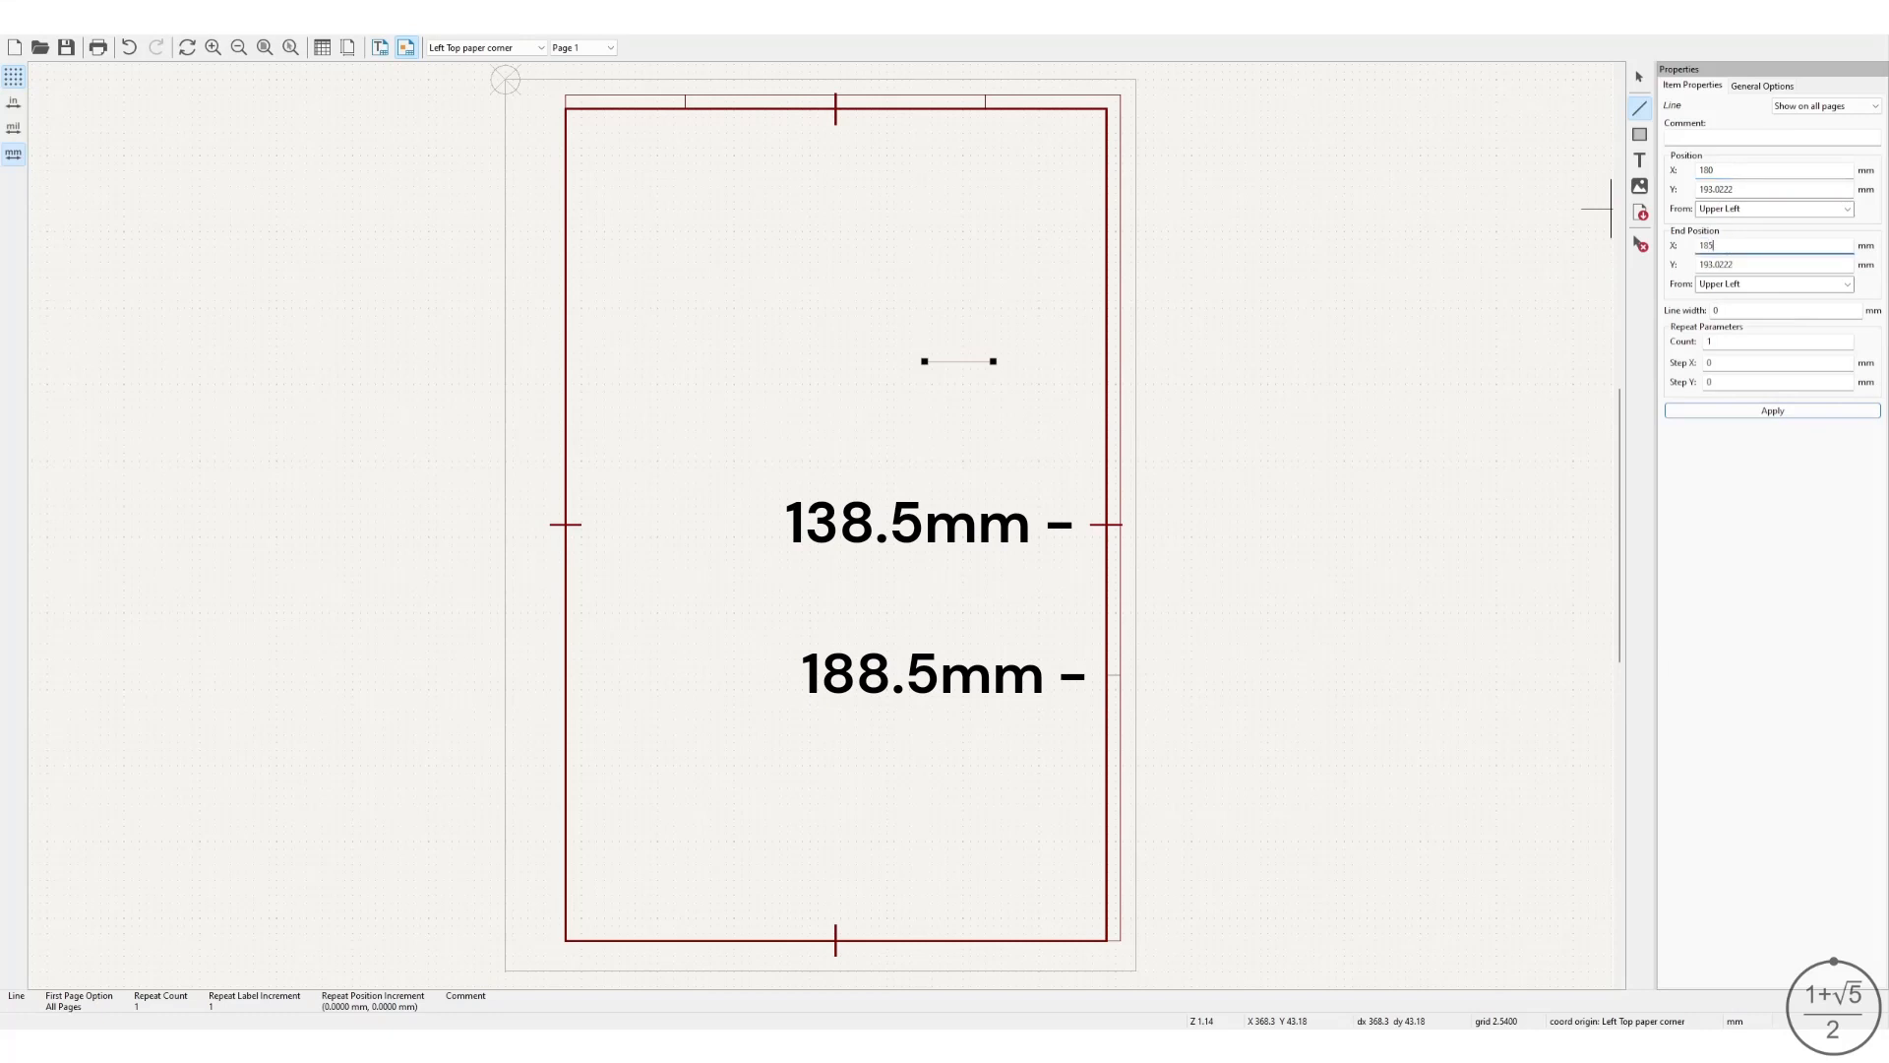
double_click(1762, 189)
text(238.5)
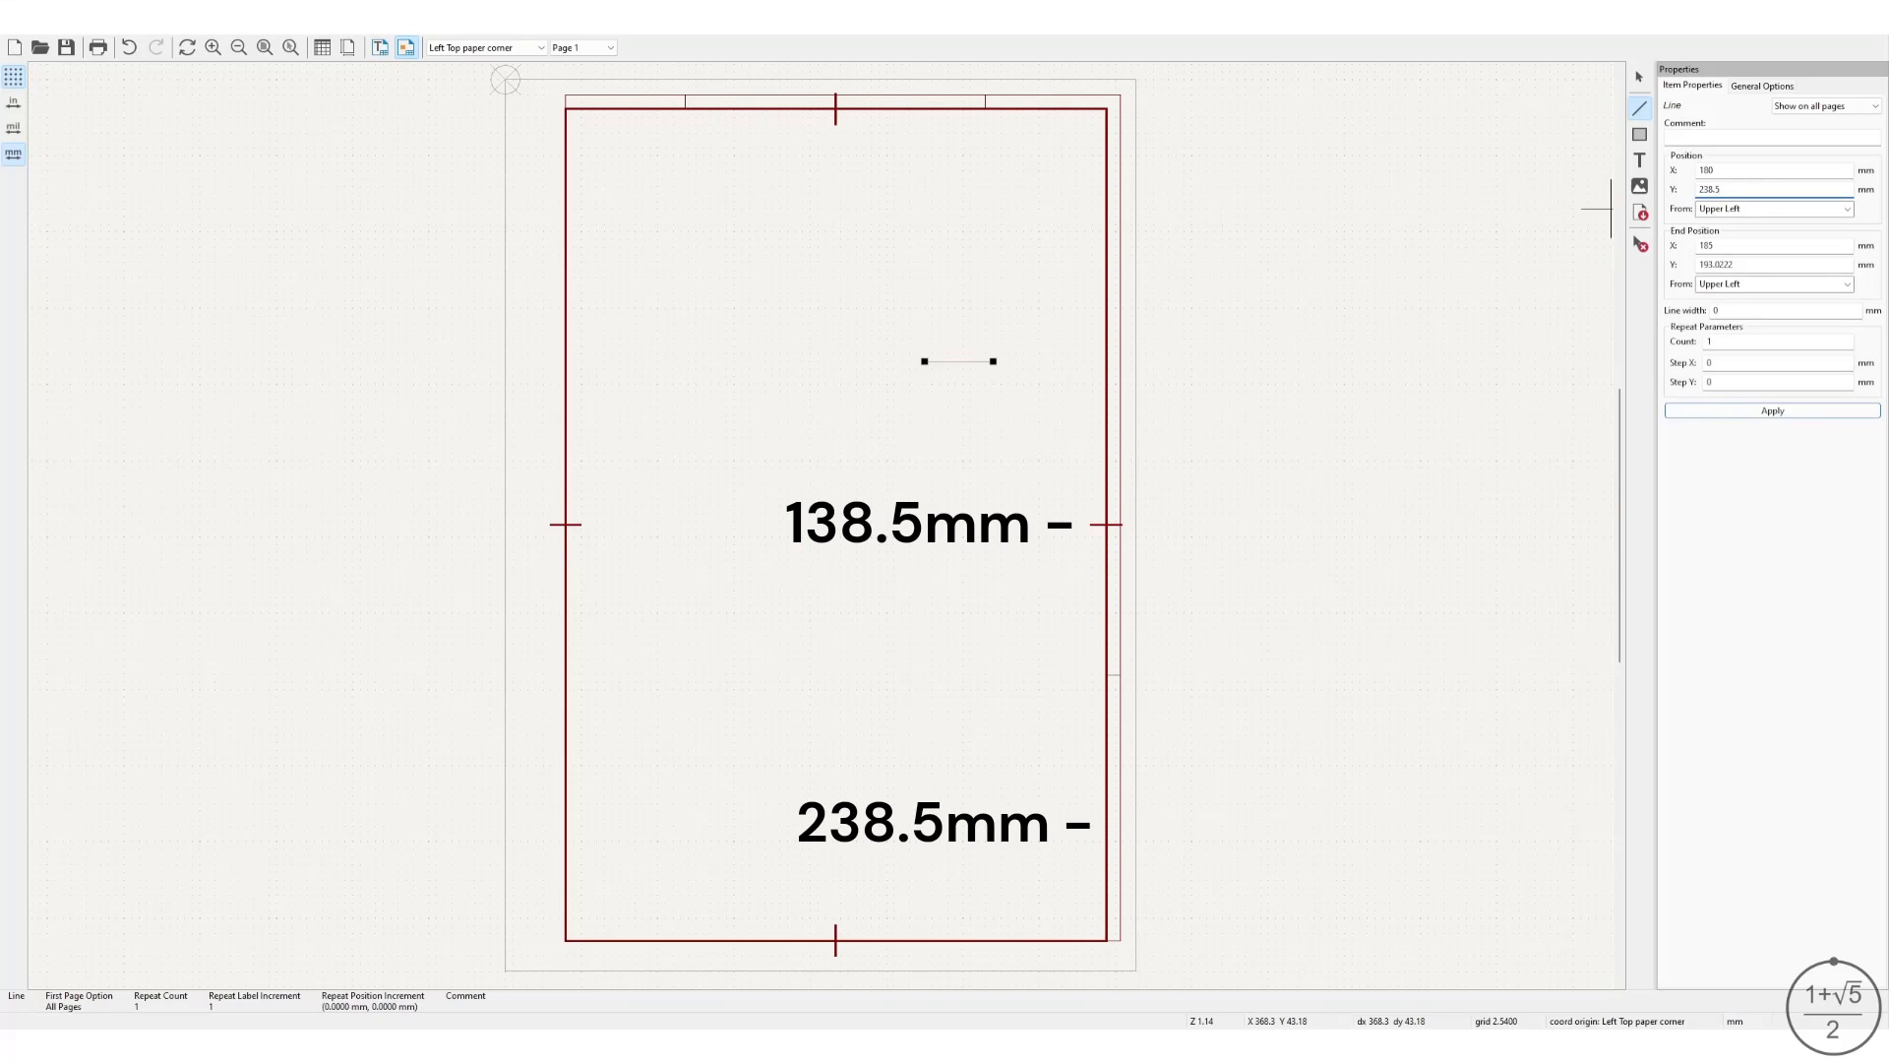
double_click(1766, 263)
text(238.5)
double_click(1742, 310)
text(0.35)
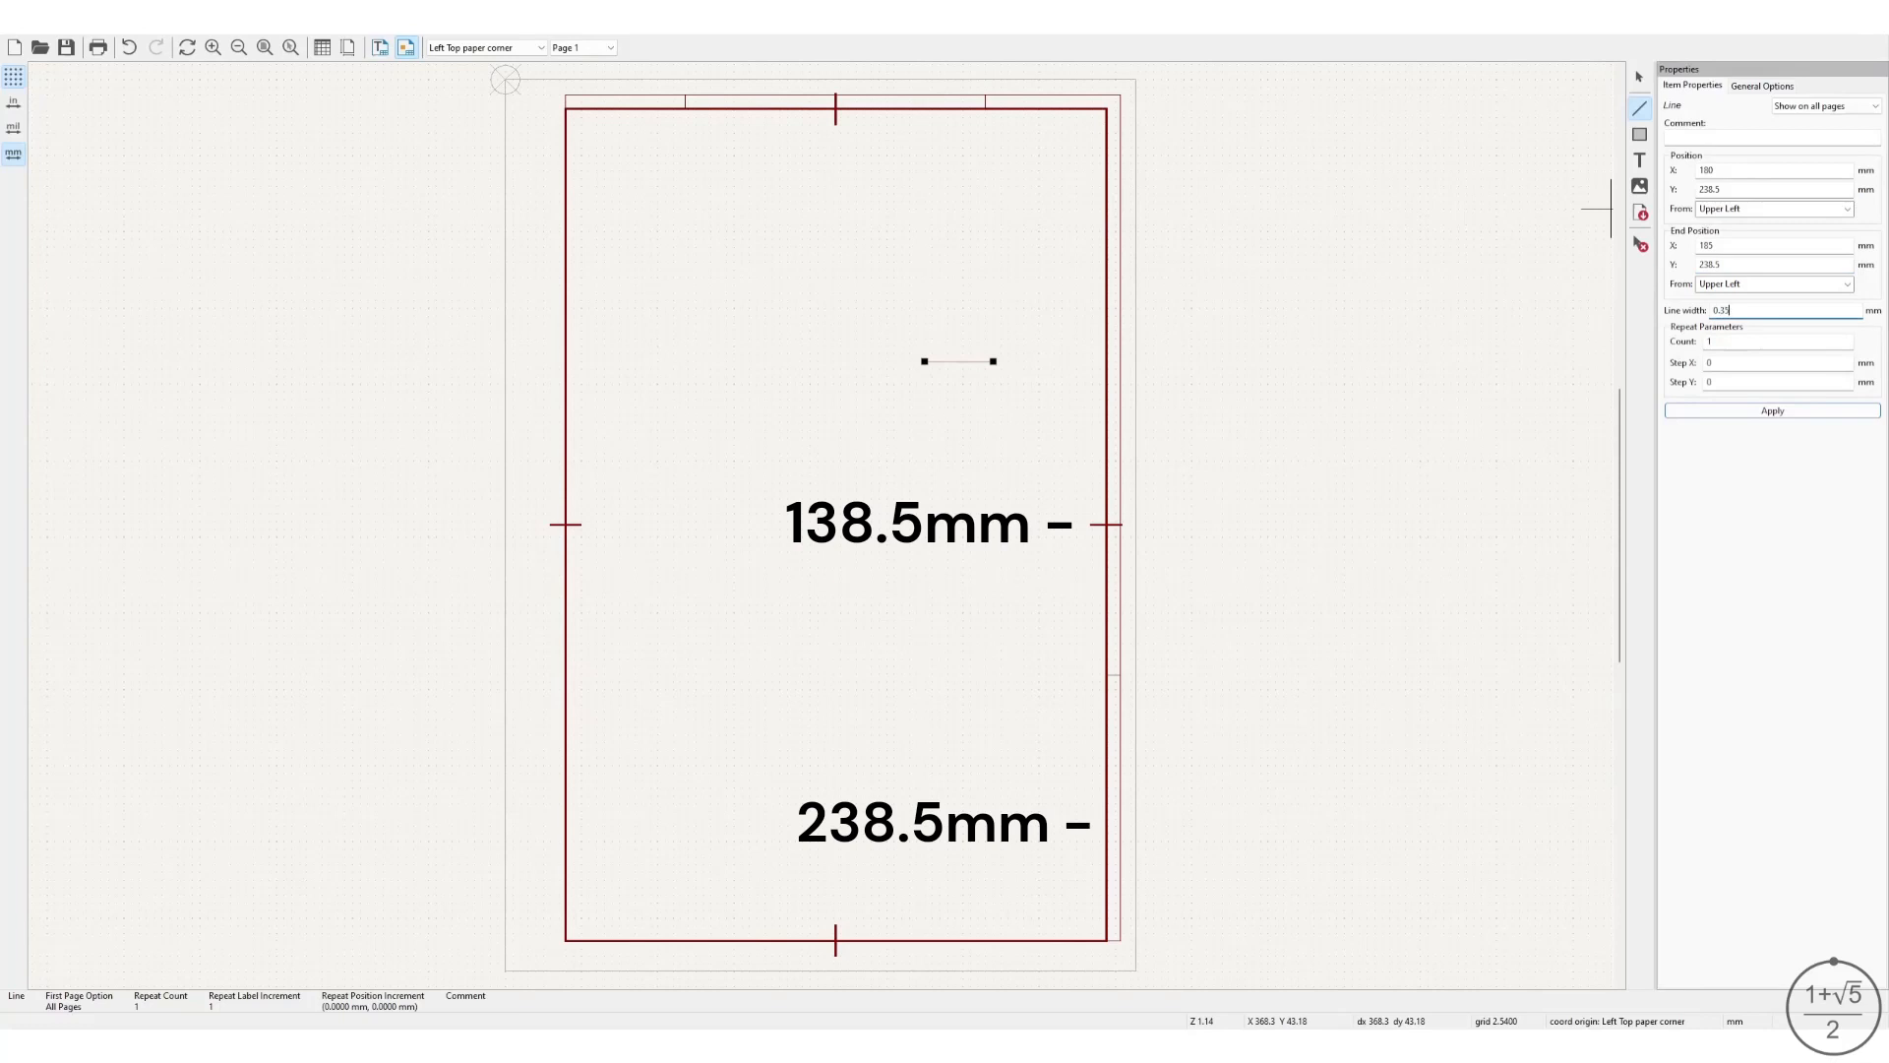
click(1753, 412)
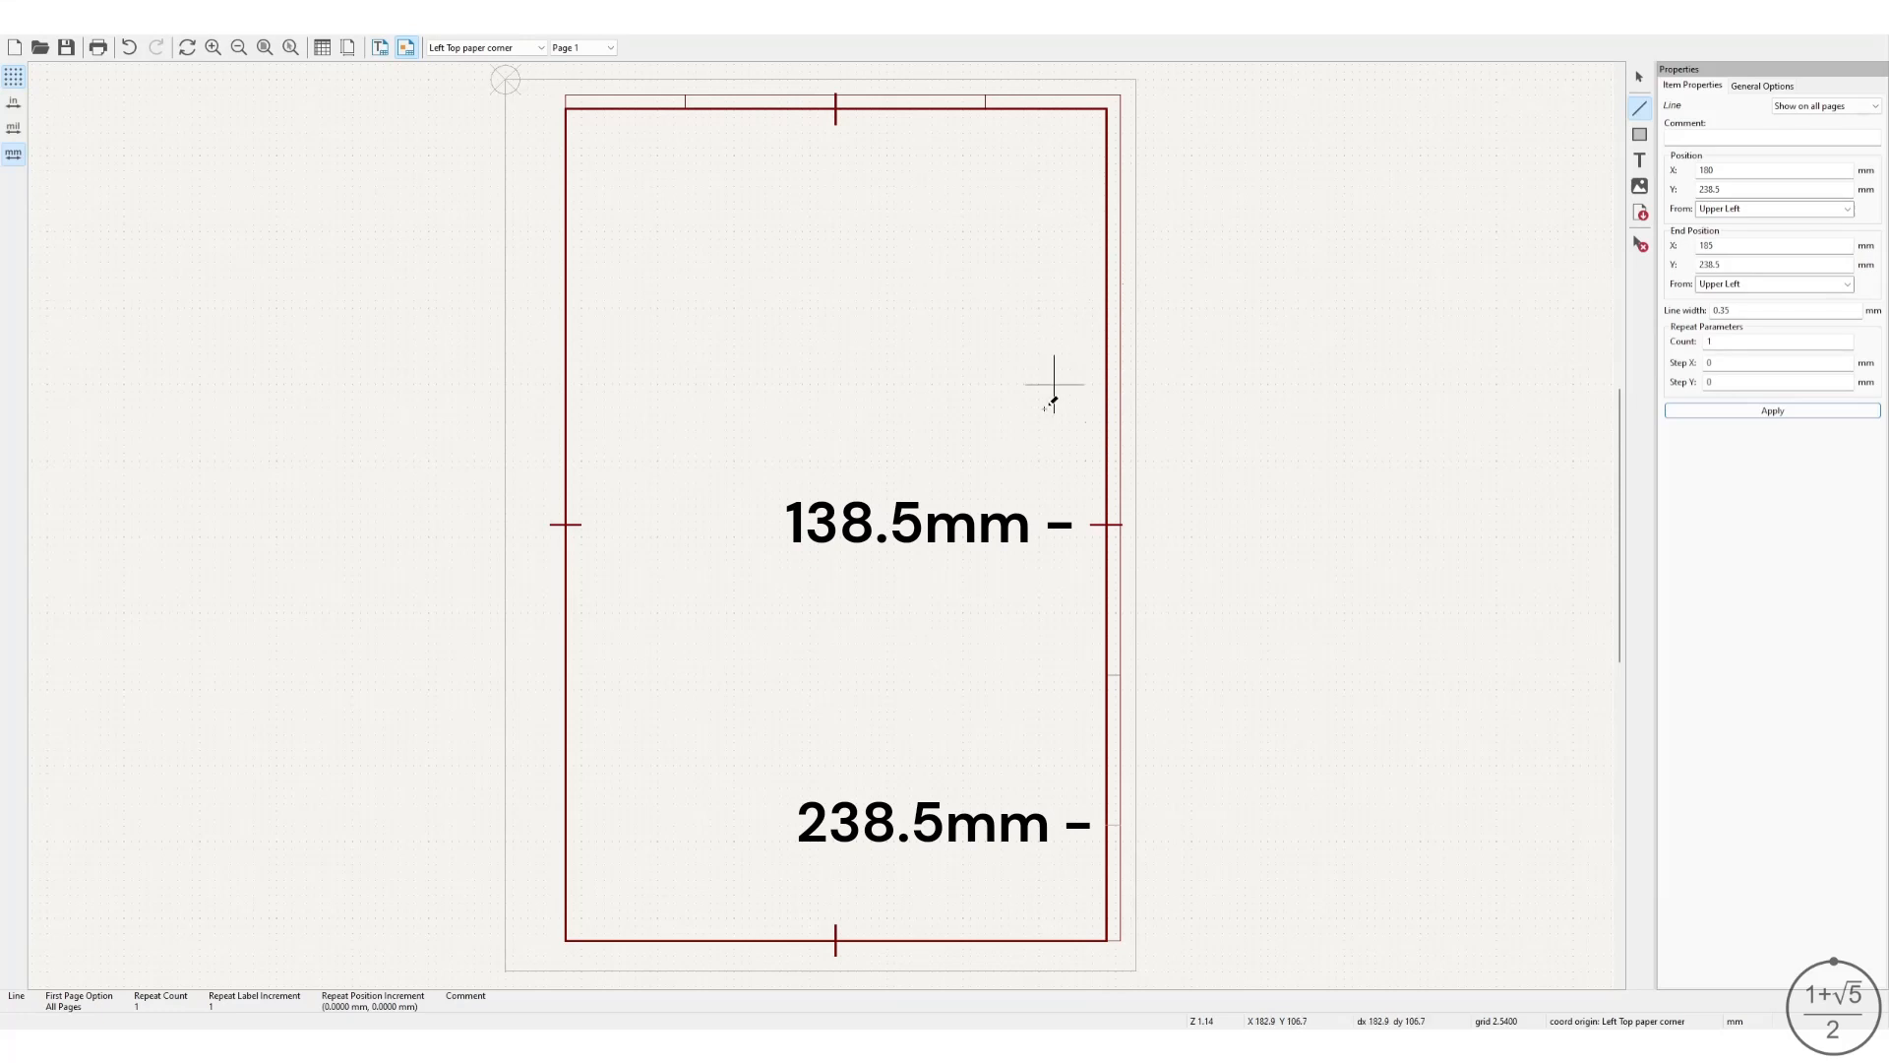
Draw a horizontal line about 15 mm long just above the right centring mark's level and reference both its ends from Upper Left.
click(993, 453)
click(1040, 453)
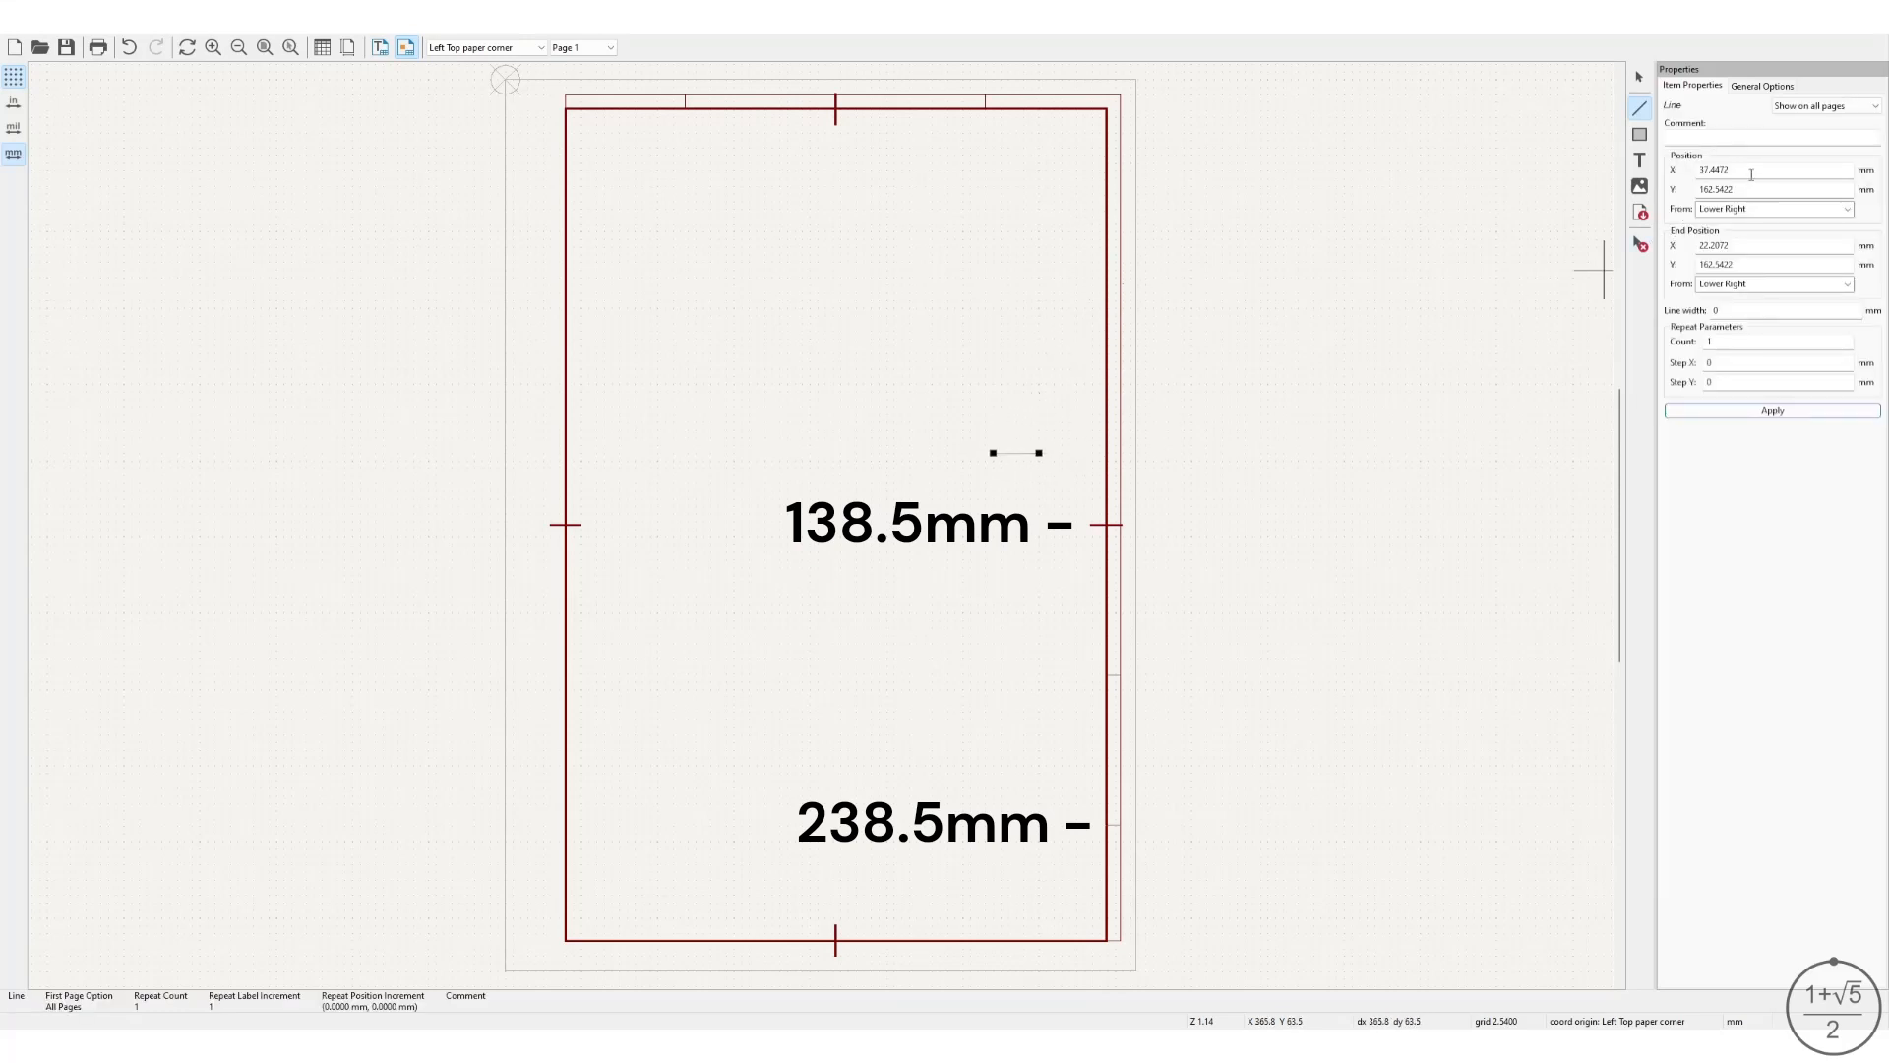
click(1847, 210)
click(1797, 239)
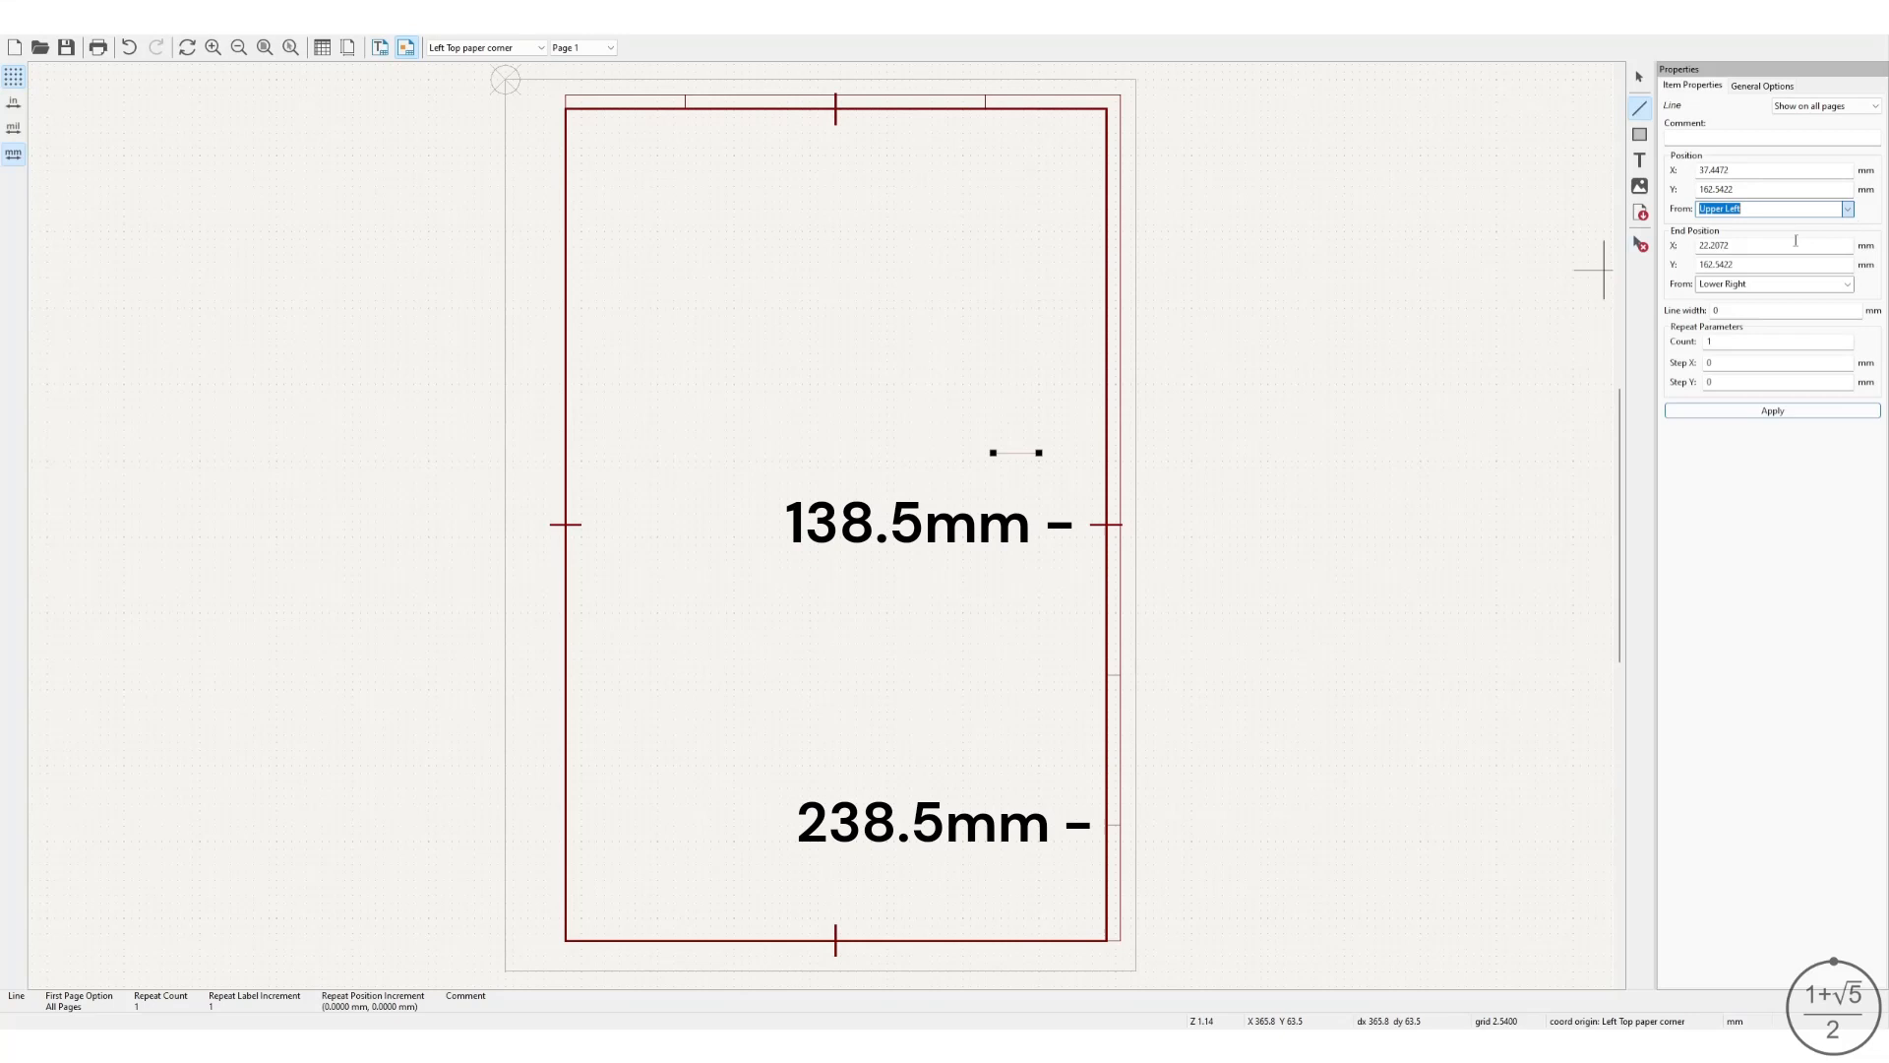
click(1849, 286)
click(1809, 317)
Make the line a cell divider from X 180, Y 88.5 mm to X 185, Y 88.5 mm with a 0.35 mm line width.
double_click(1737, 177)
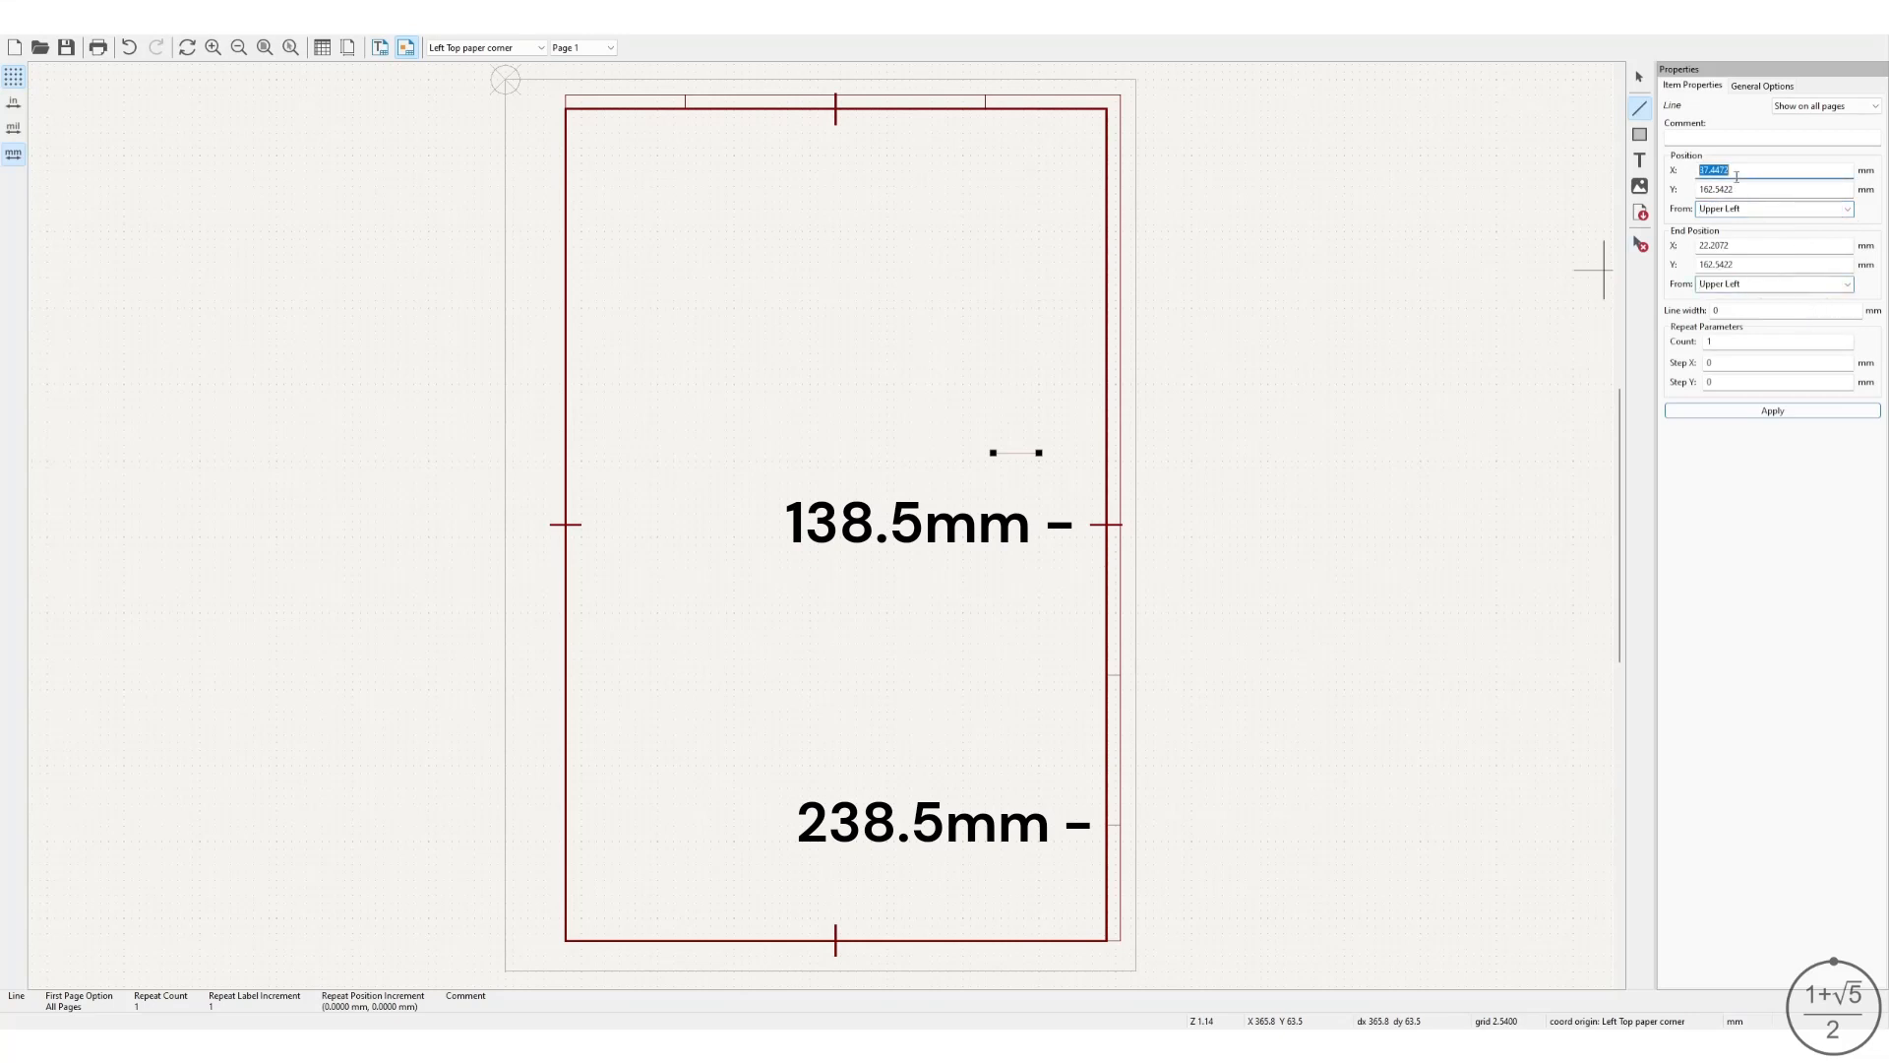
text(180)
double_click(1742, 245)
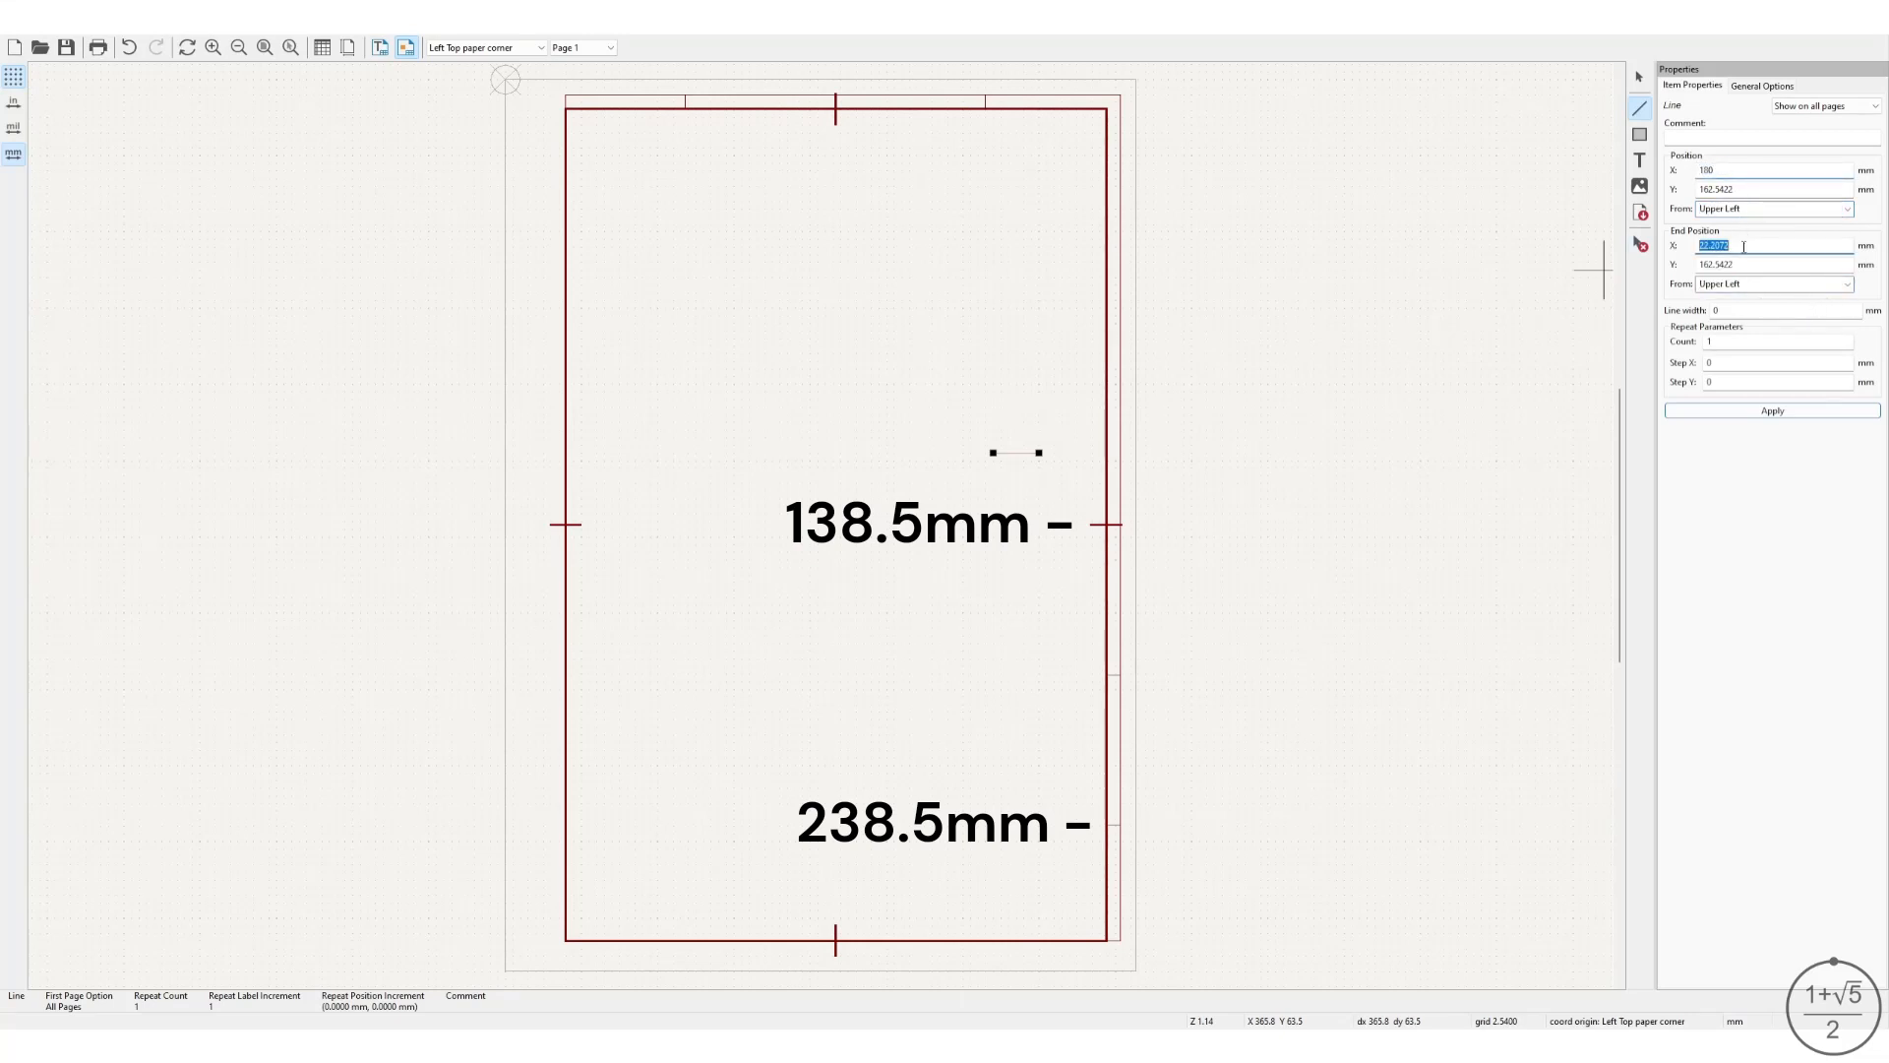
text(185)
double_click(1740, 190)
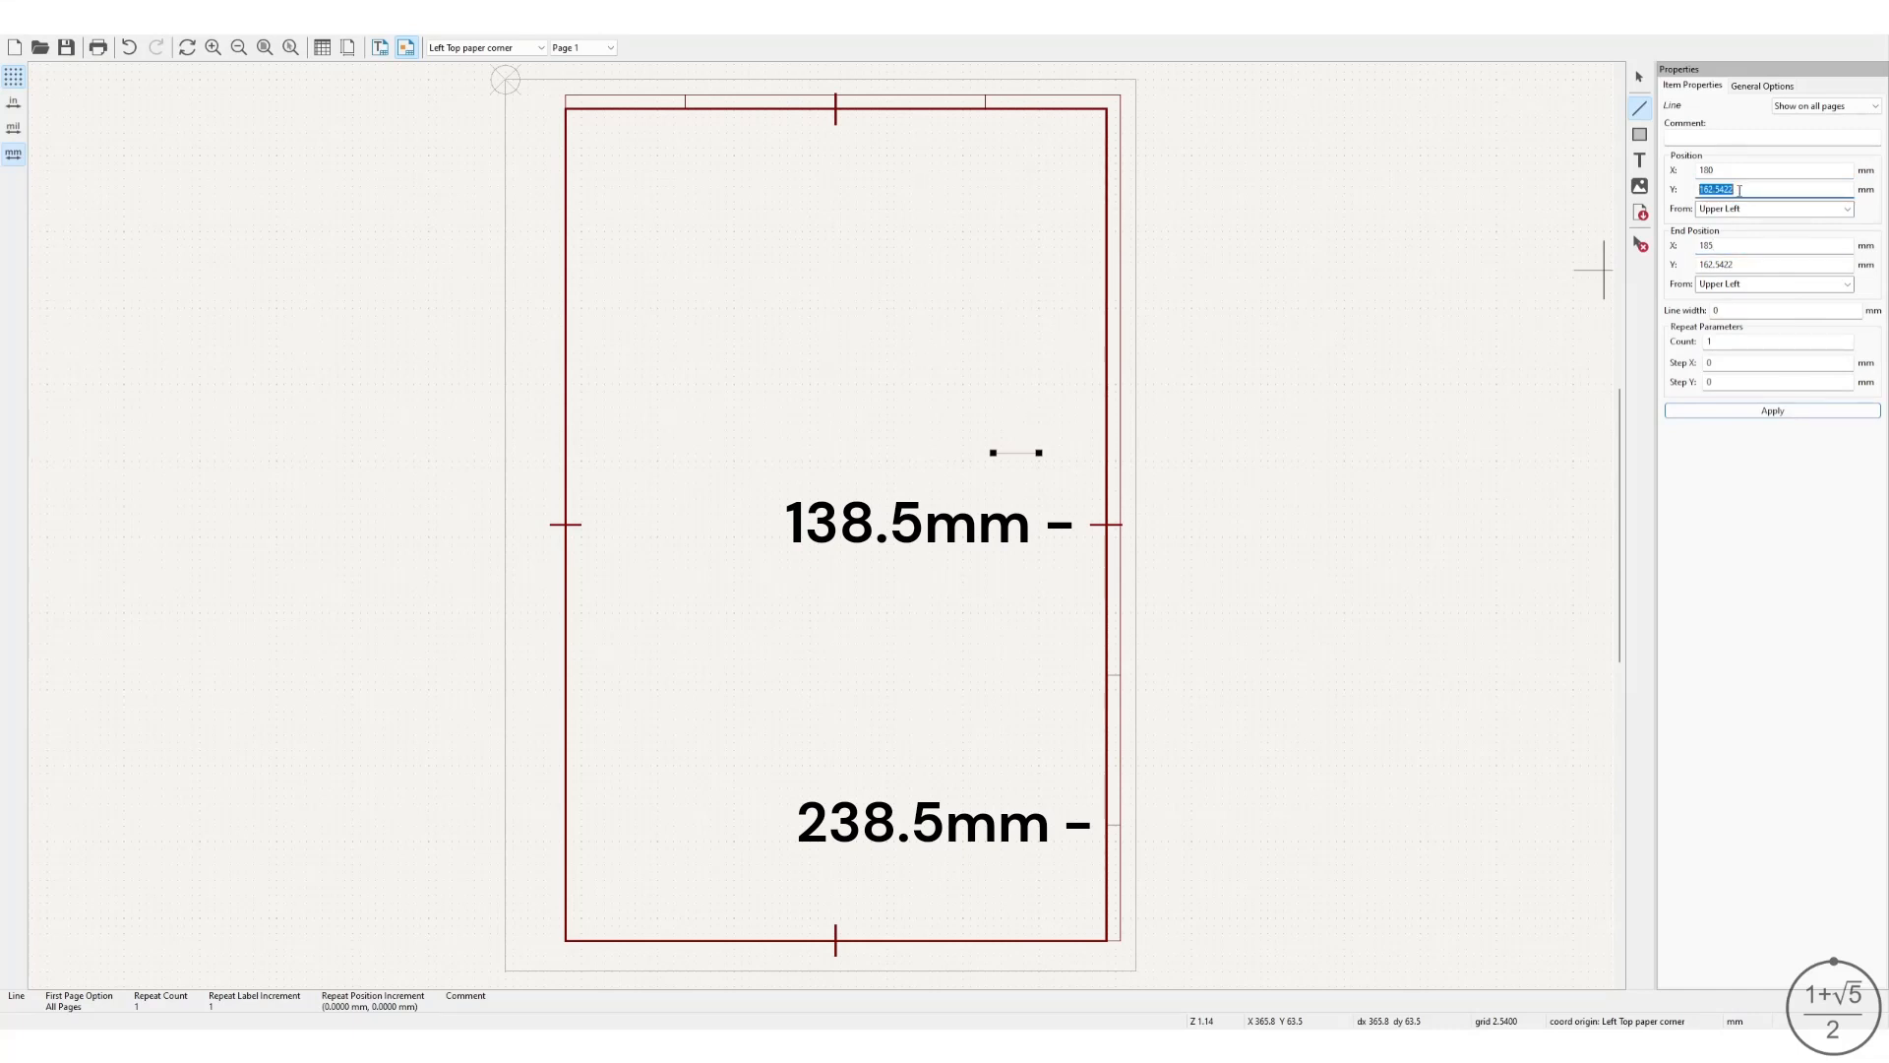
text(88.5)
double_click(1757, 261)
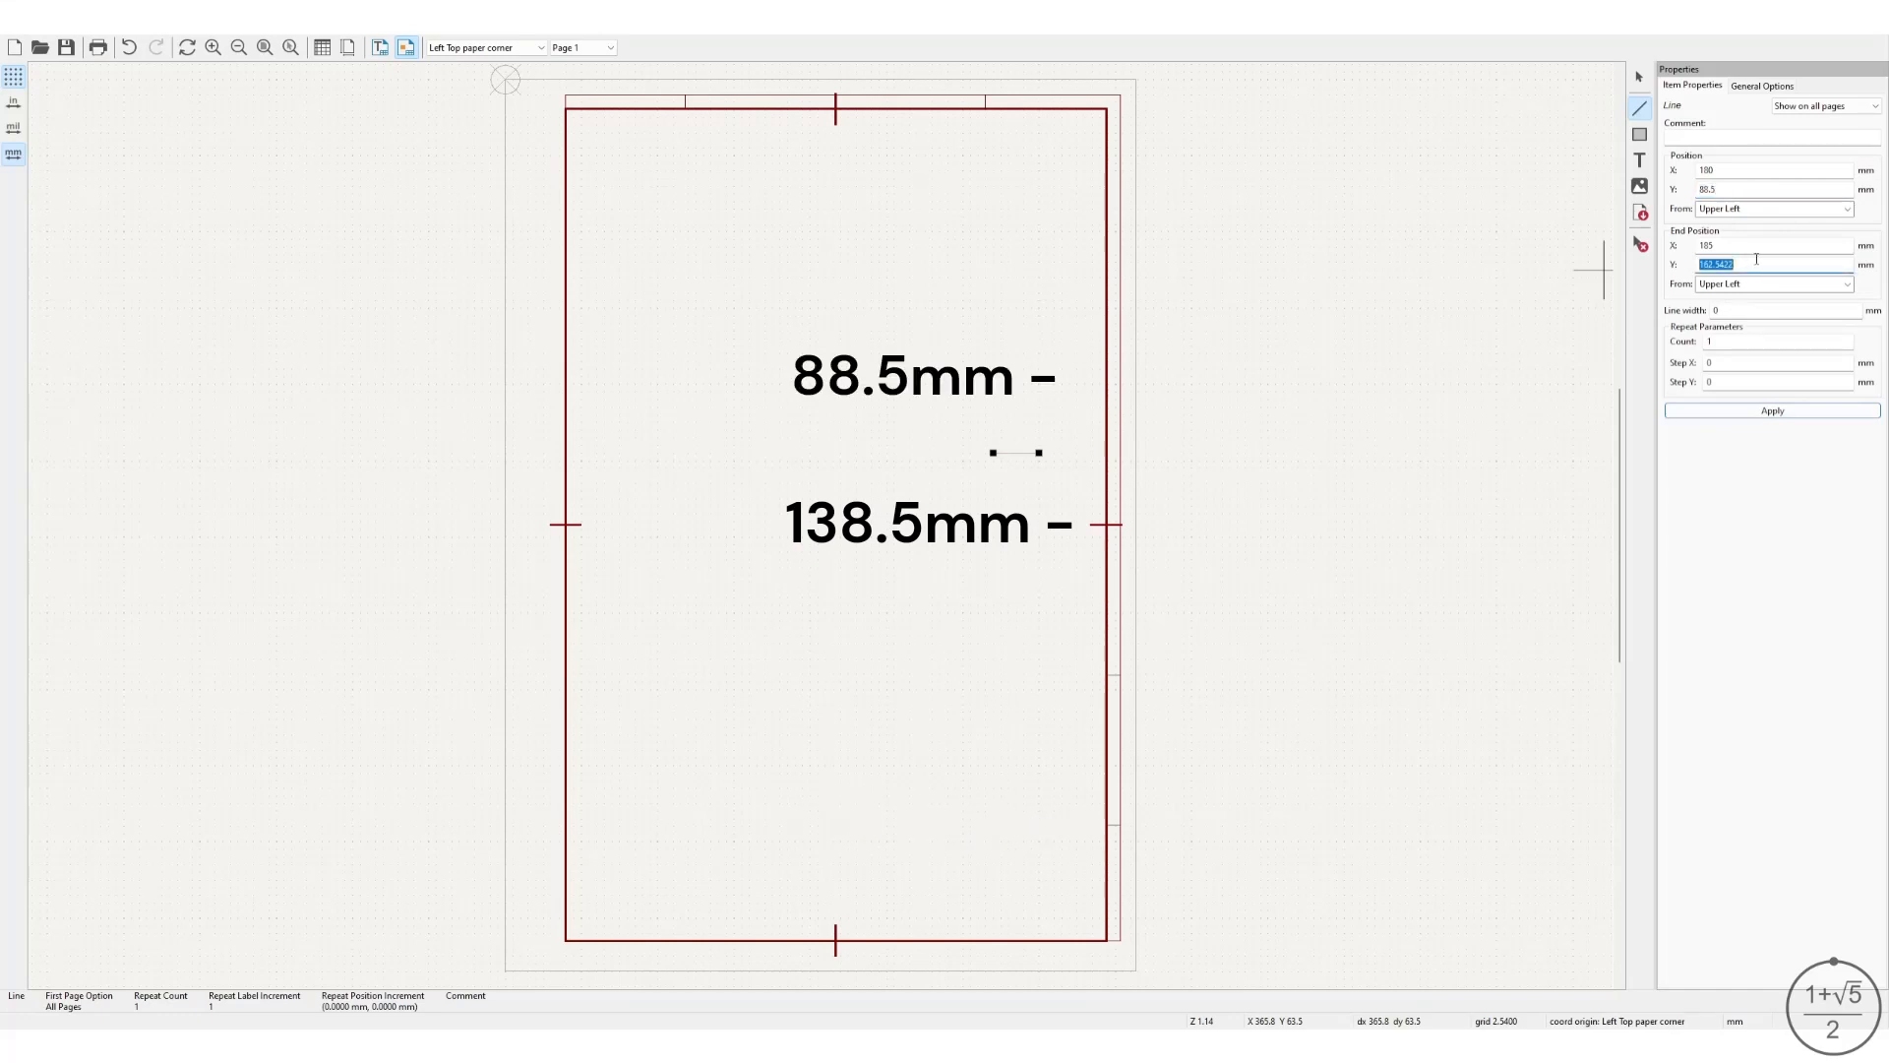
text(88.5)
click(1757, 309)
click(1764, 412)
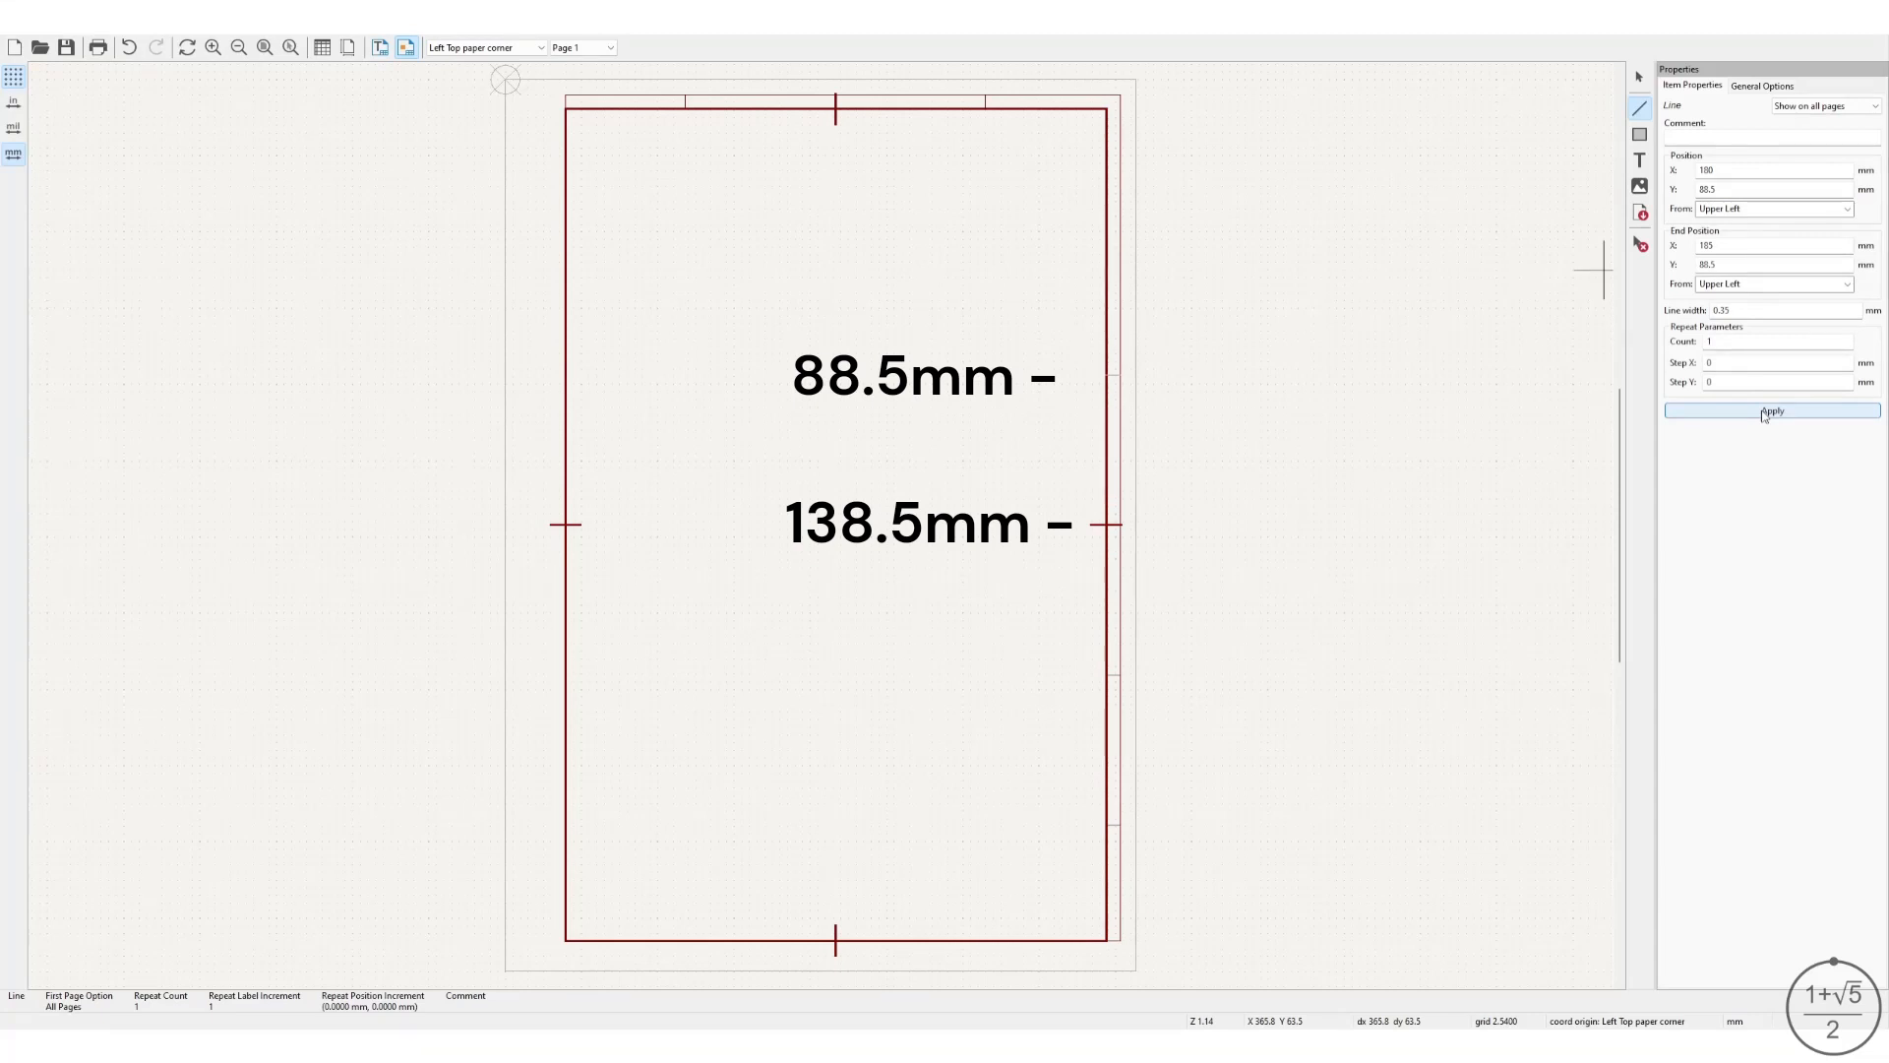
Draw a horizontal line about 15 mm long in the upper drawing area and reference both its ends from Upper Left.
click(932, 247)
click(980, 247)
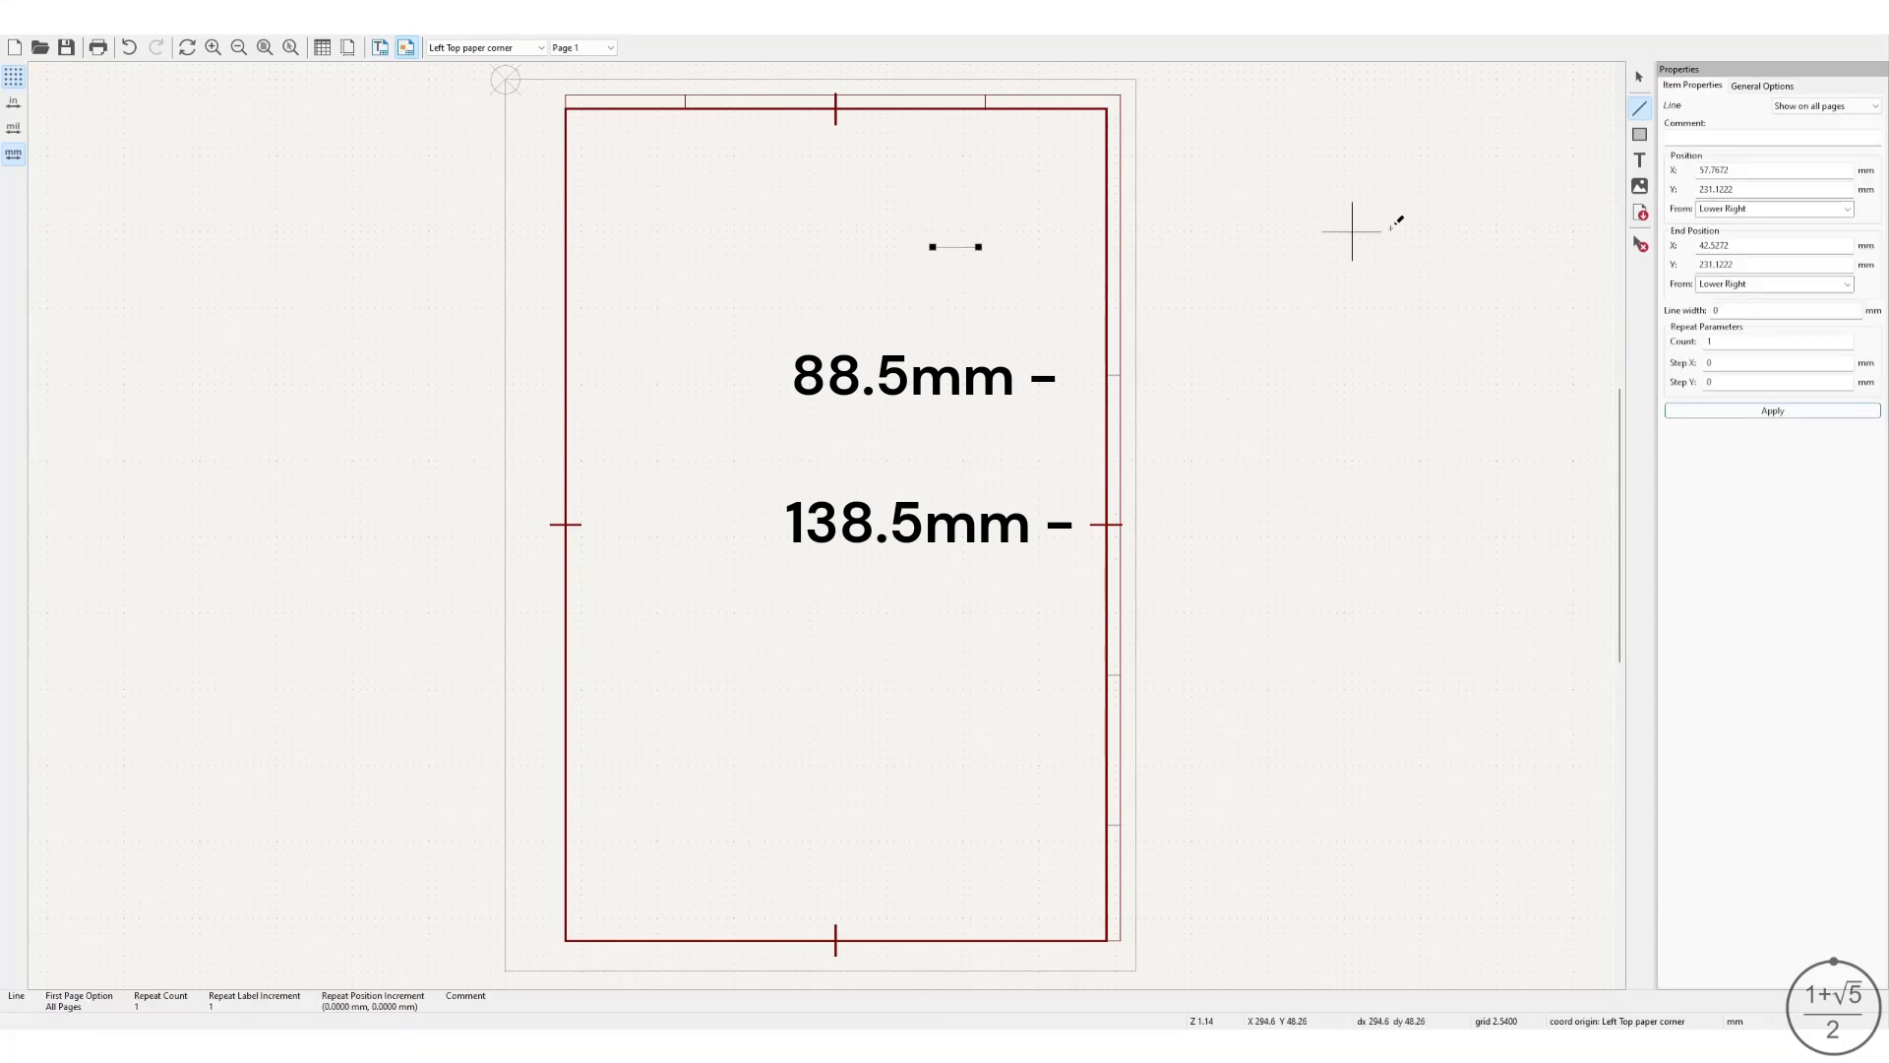
click(1847, 208)
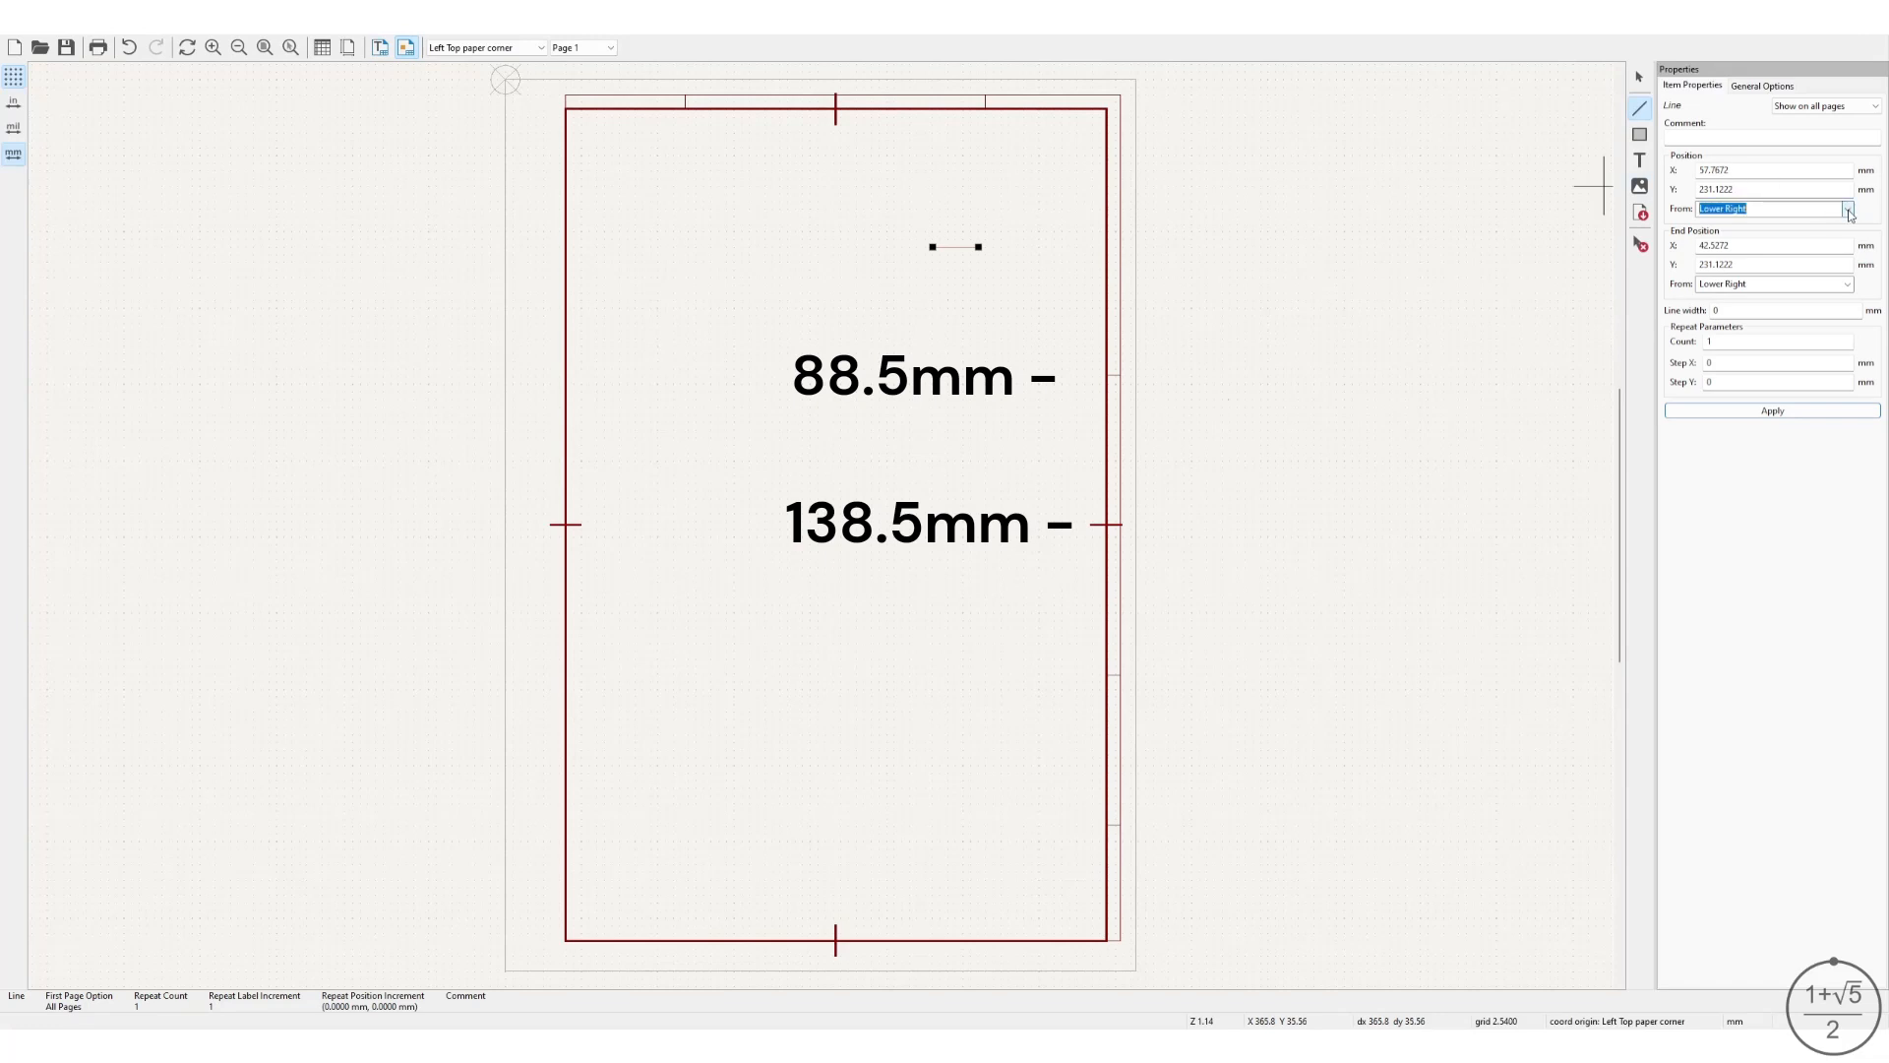
click(1792, 236)
click(1849, 287)
click(1789, 311)
Make the line a cell divider from X 180, Y 38.5 mm to X 185, Y 38.5 mm with a 0.35 mm line width.
double_click(1742, 171)
text(180)
double_click(1762, 246)
text(1)
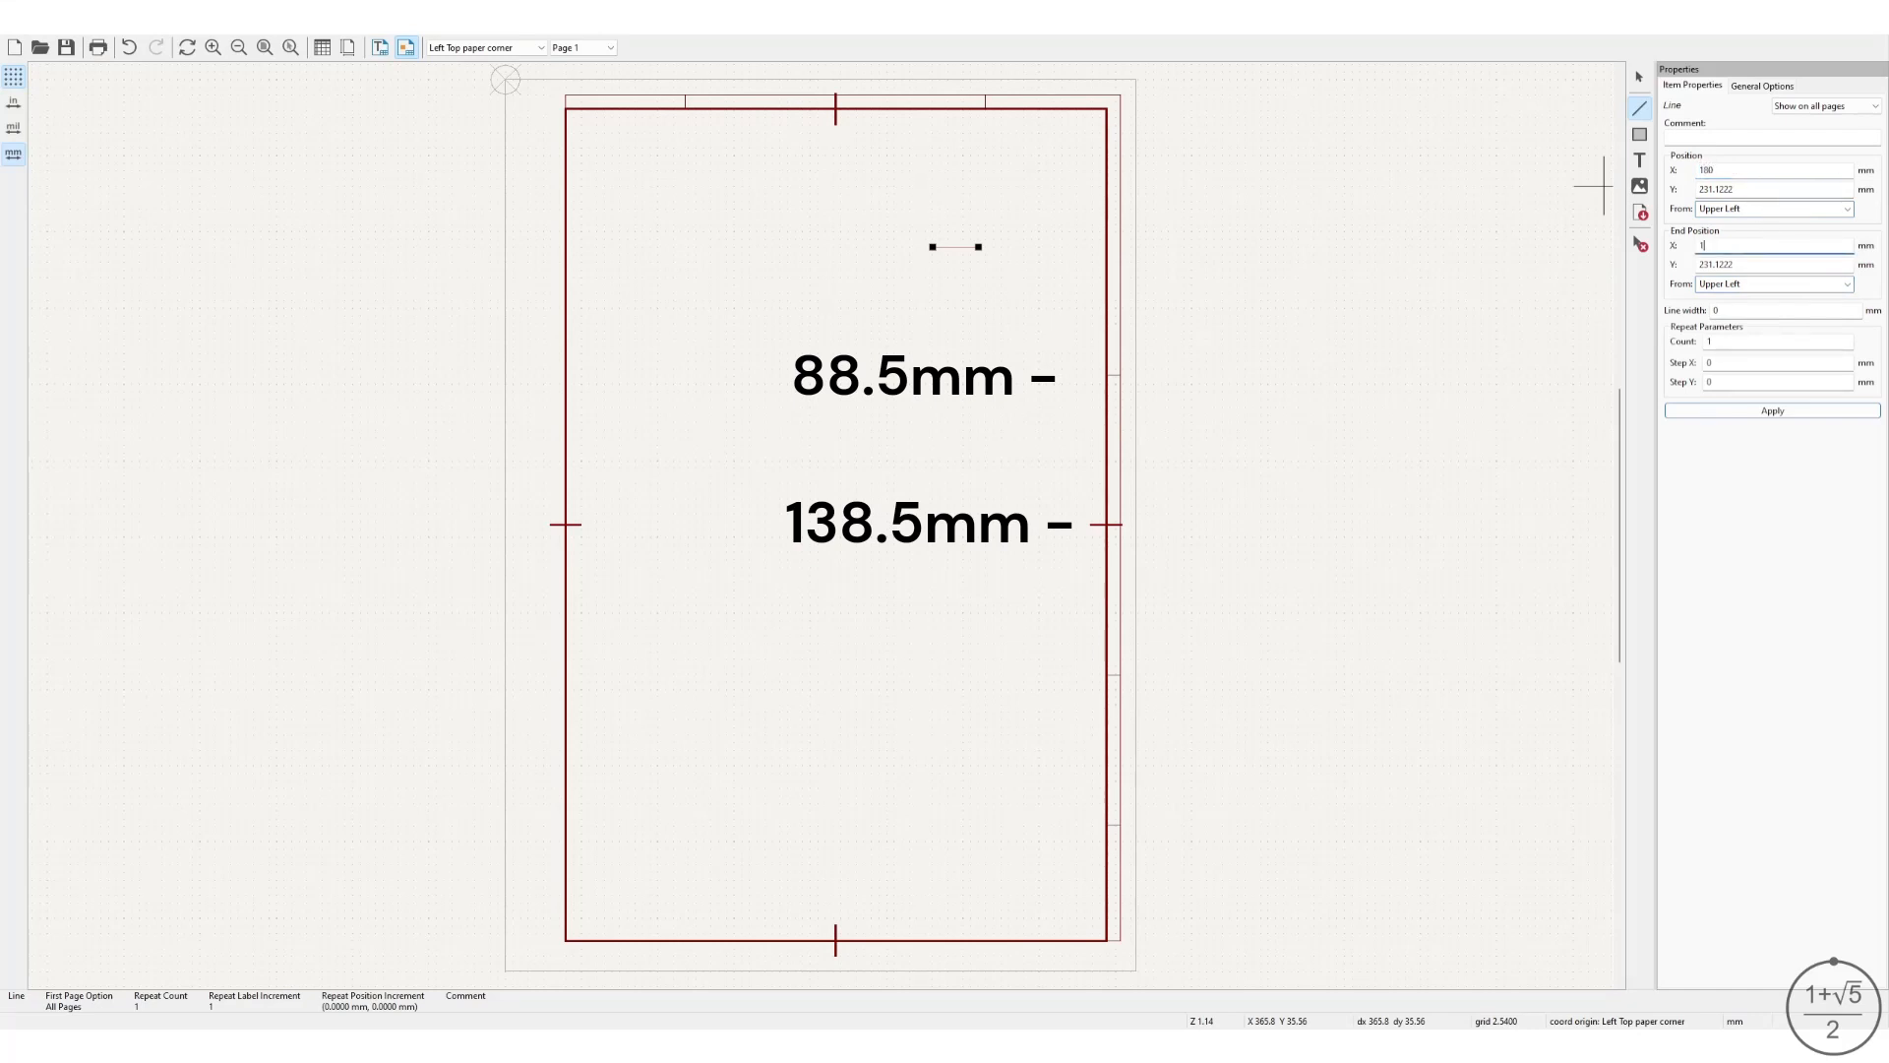
double_click(1773, 187)
text(38)
text(38.5)
click(1758, 314)
click(1772, 412)
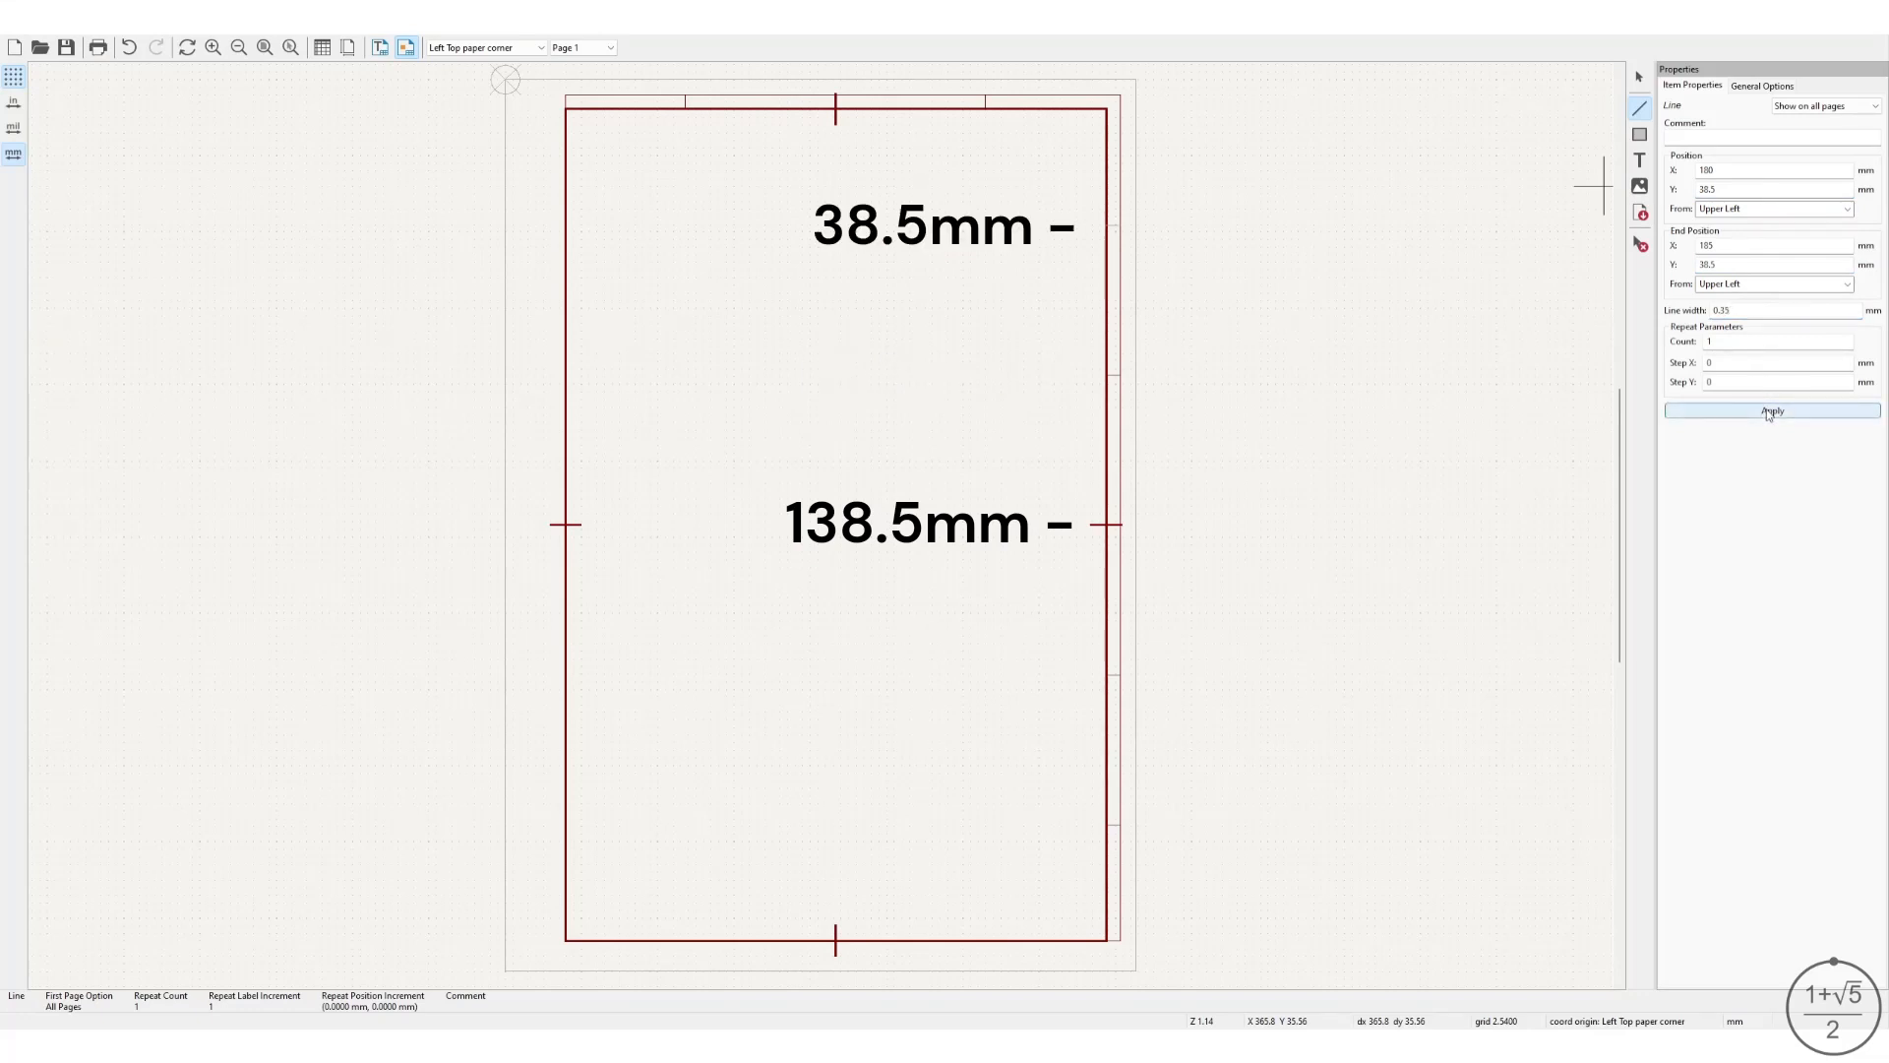
click(1640, 77)
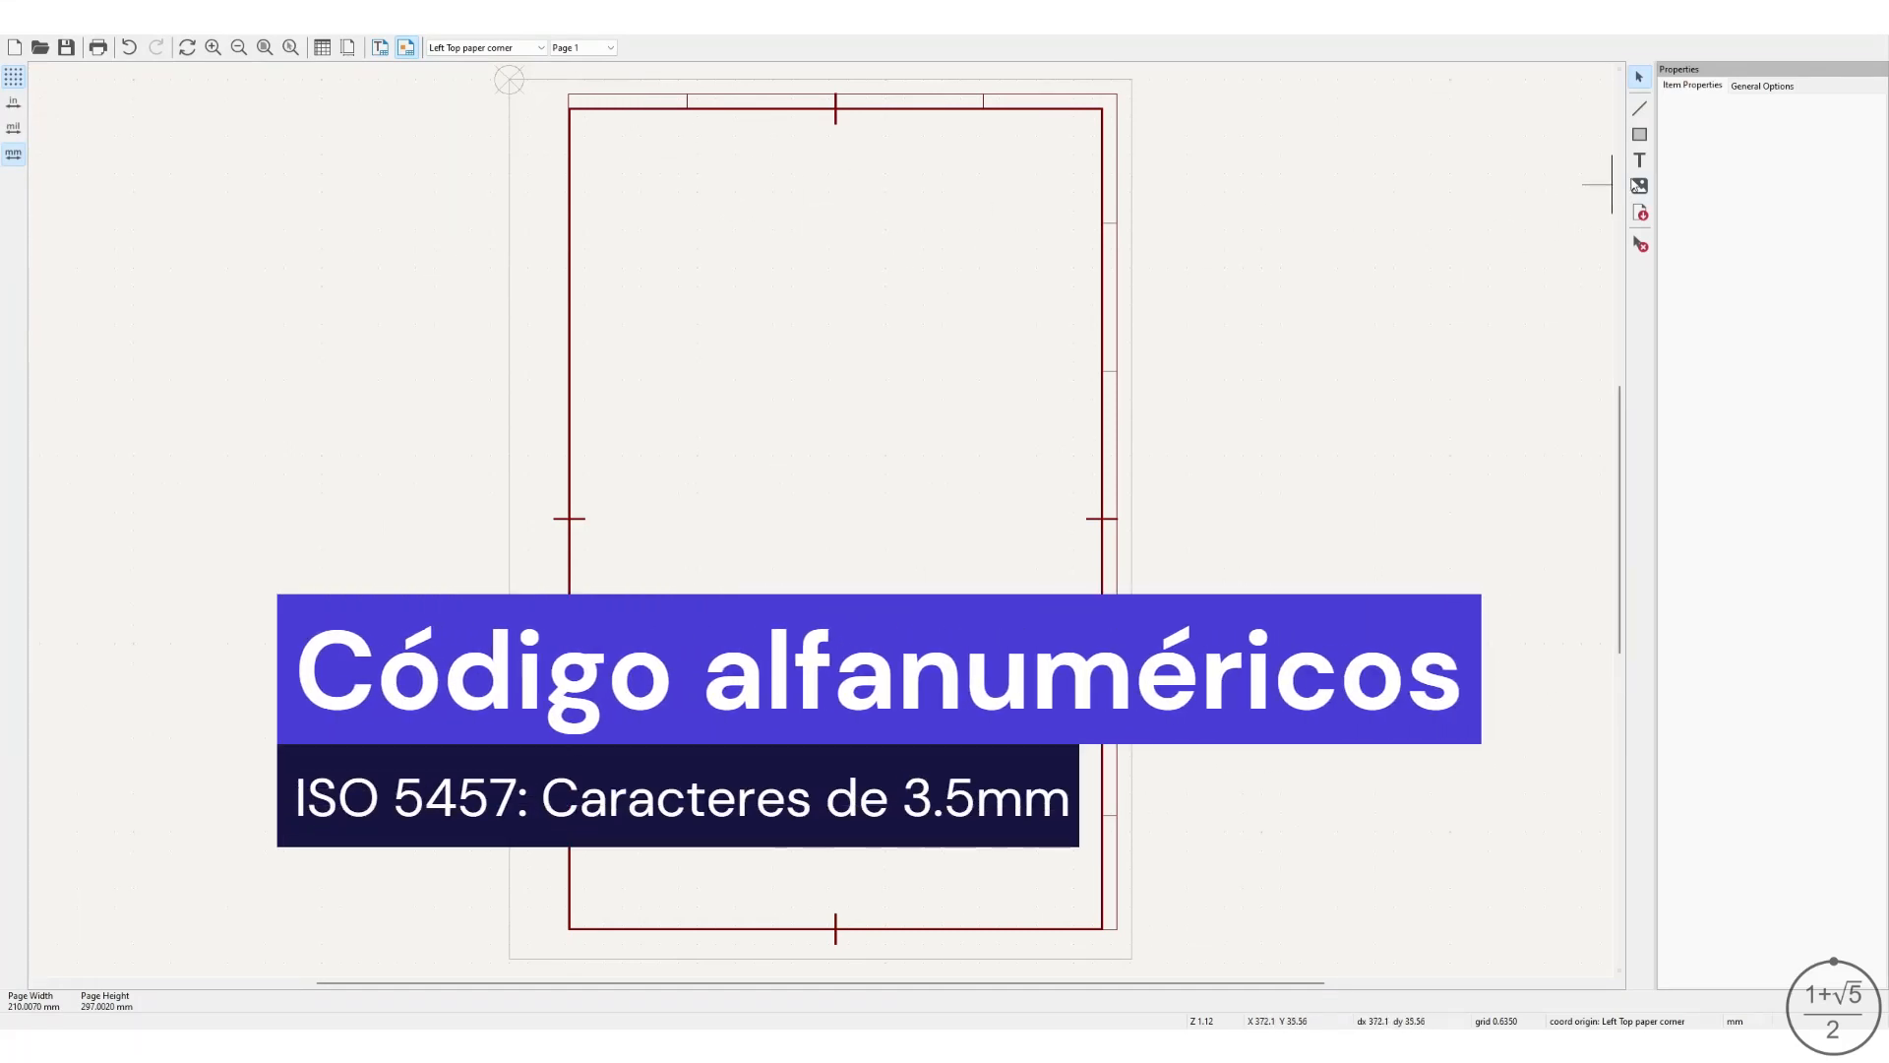
Add a text "1" in the upper drawing area, centred both ways, with 3.5 mm text width and height.
click(1639, 161)
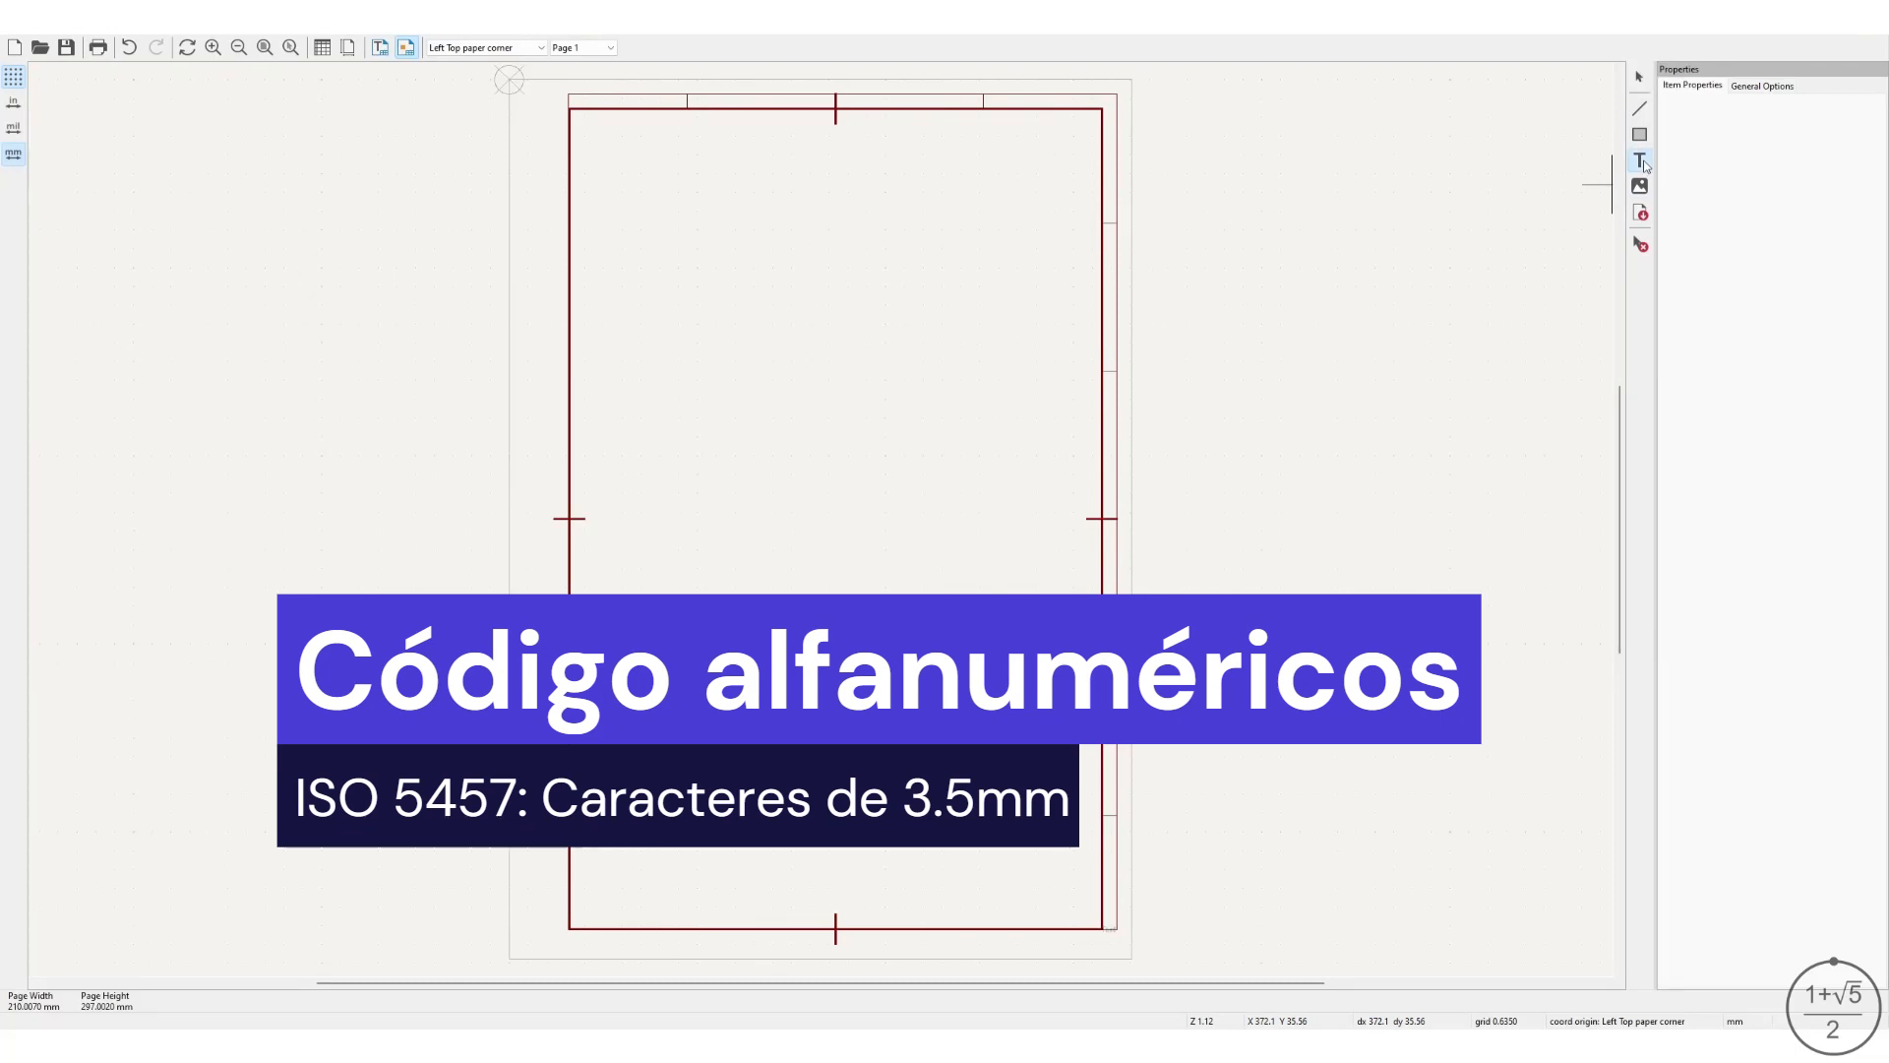
click(681, 199)
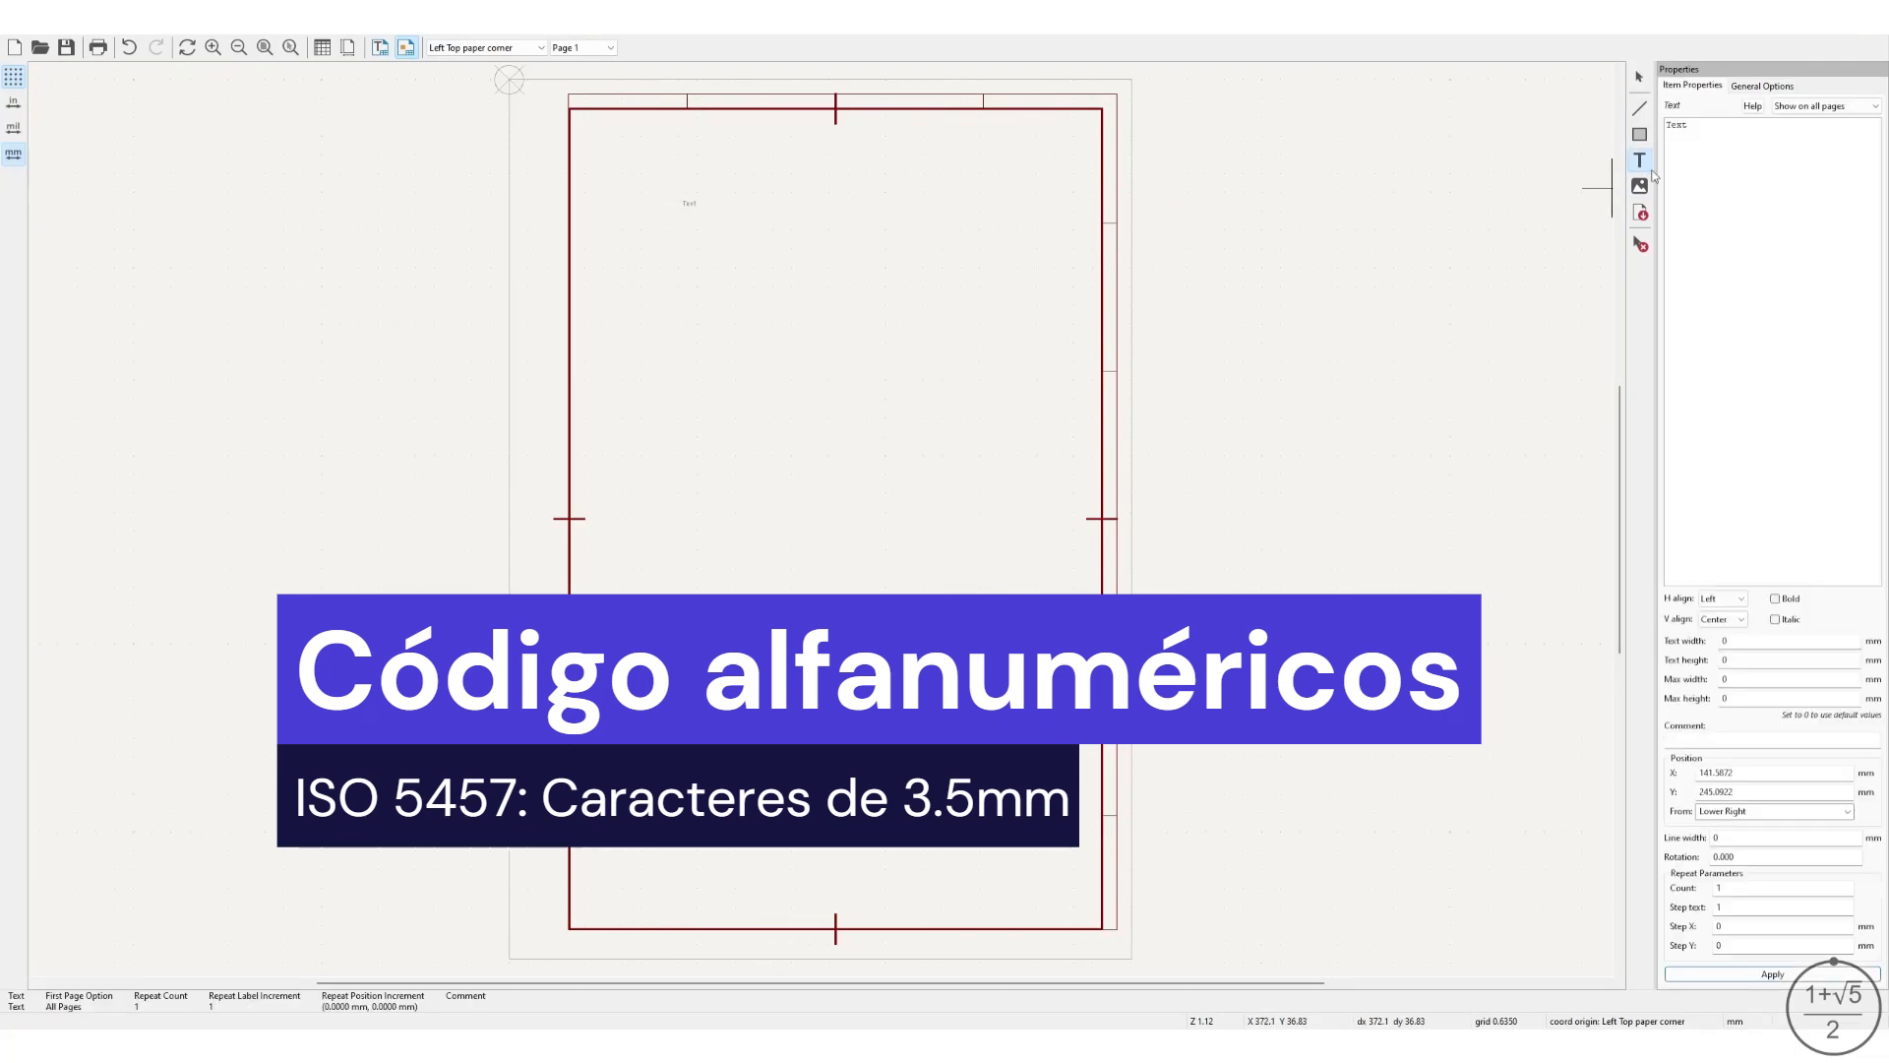
double_click(1683, 125)
text(1)
click(1735, 599)
click(1734, 627)
double_click(1740, 639)
double_click(1761, 661)
text(3.5)
Position the text "1" at X 25, Y -2.5 mm from Upper Left.
click(1846, 813)
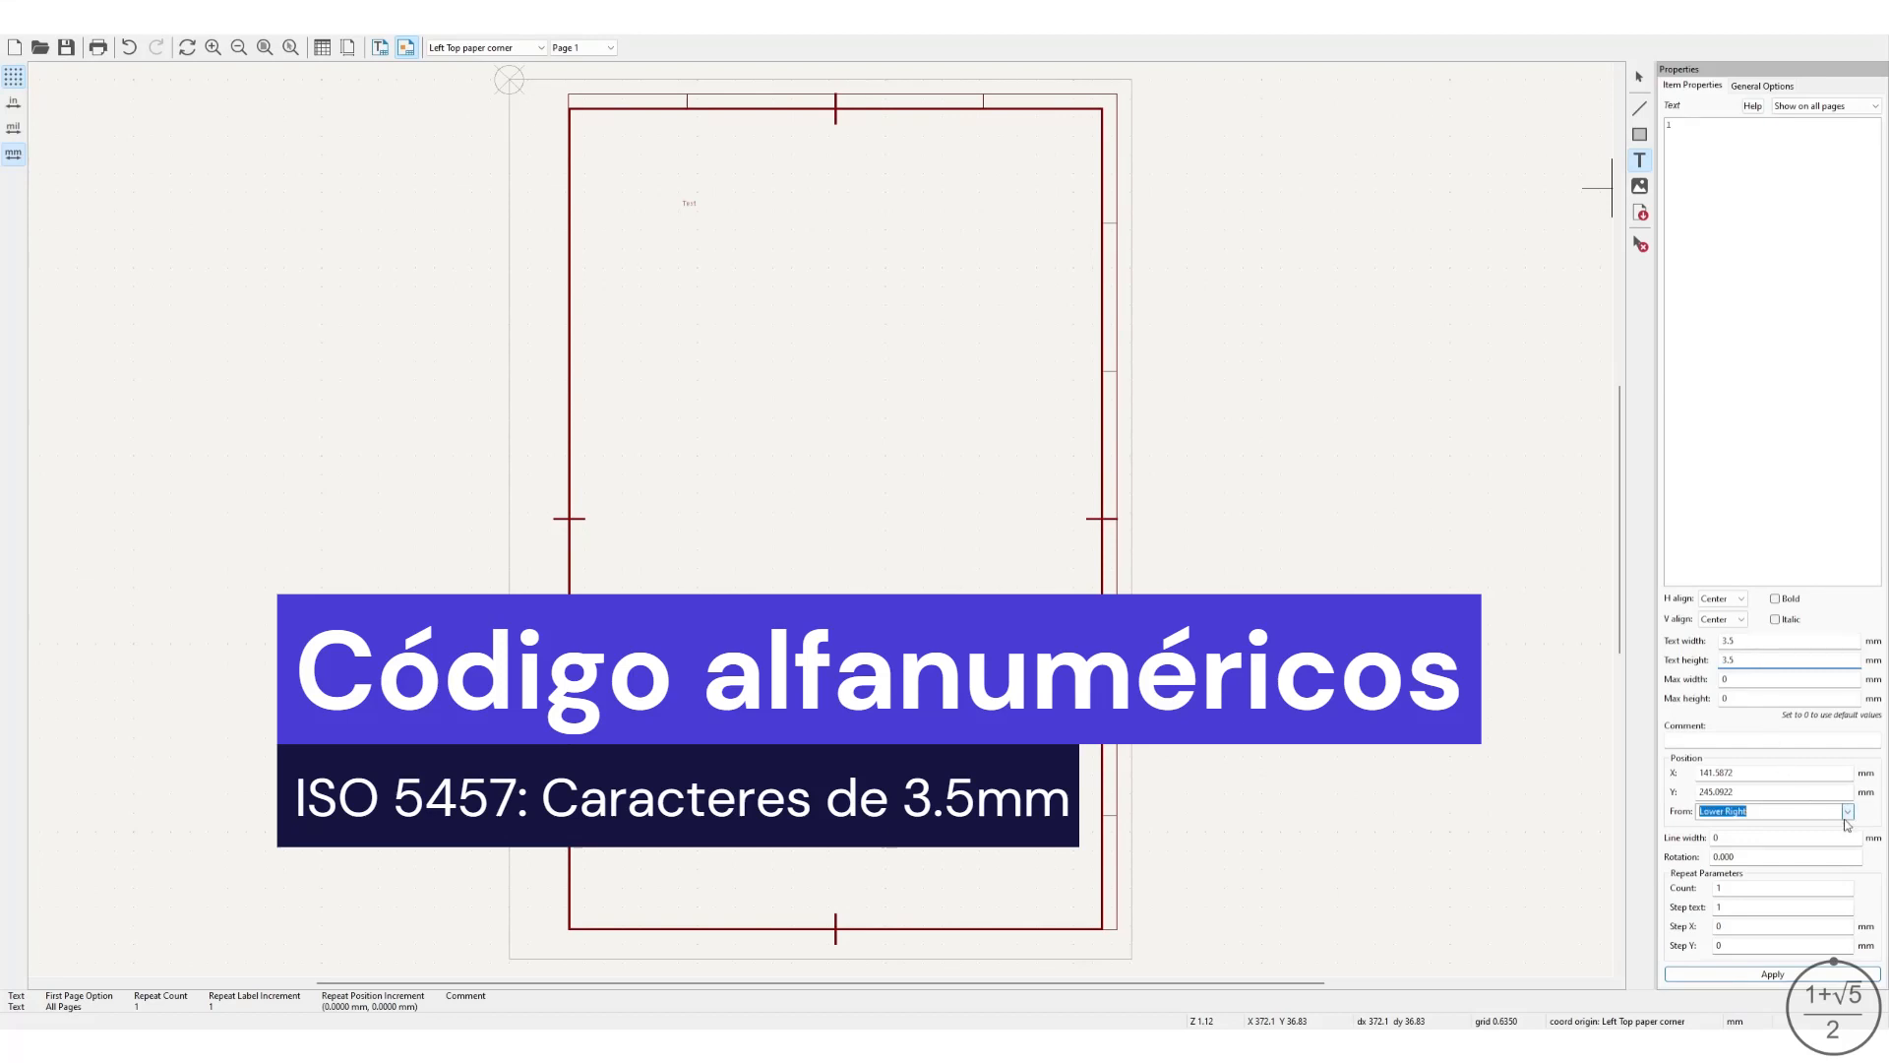
click(1805, 841)
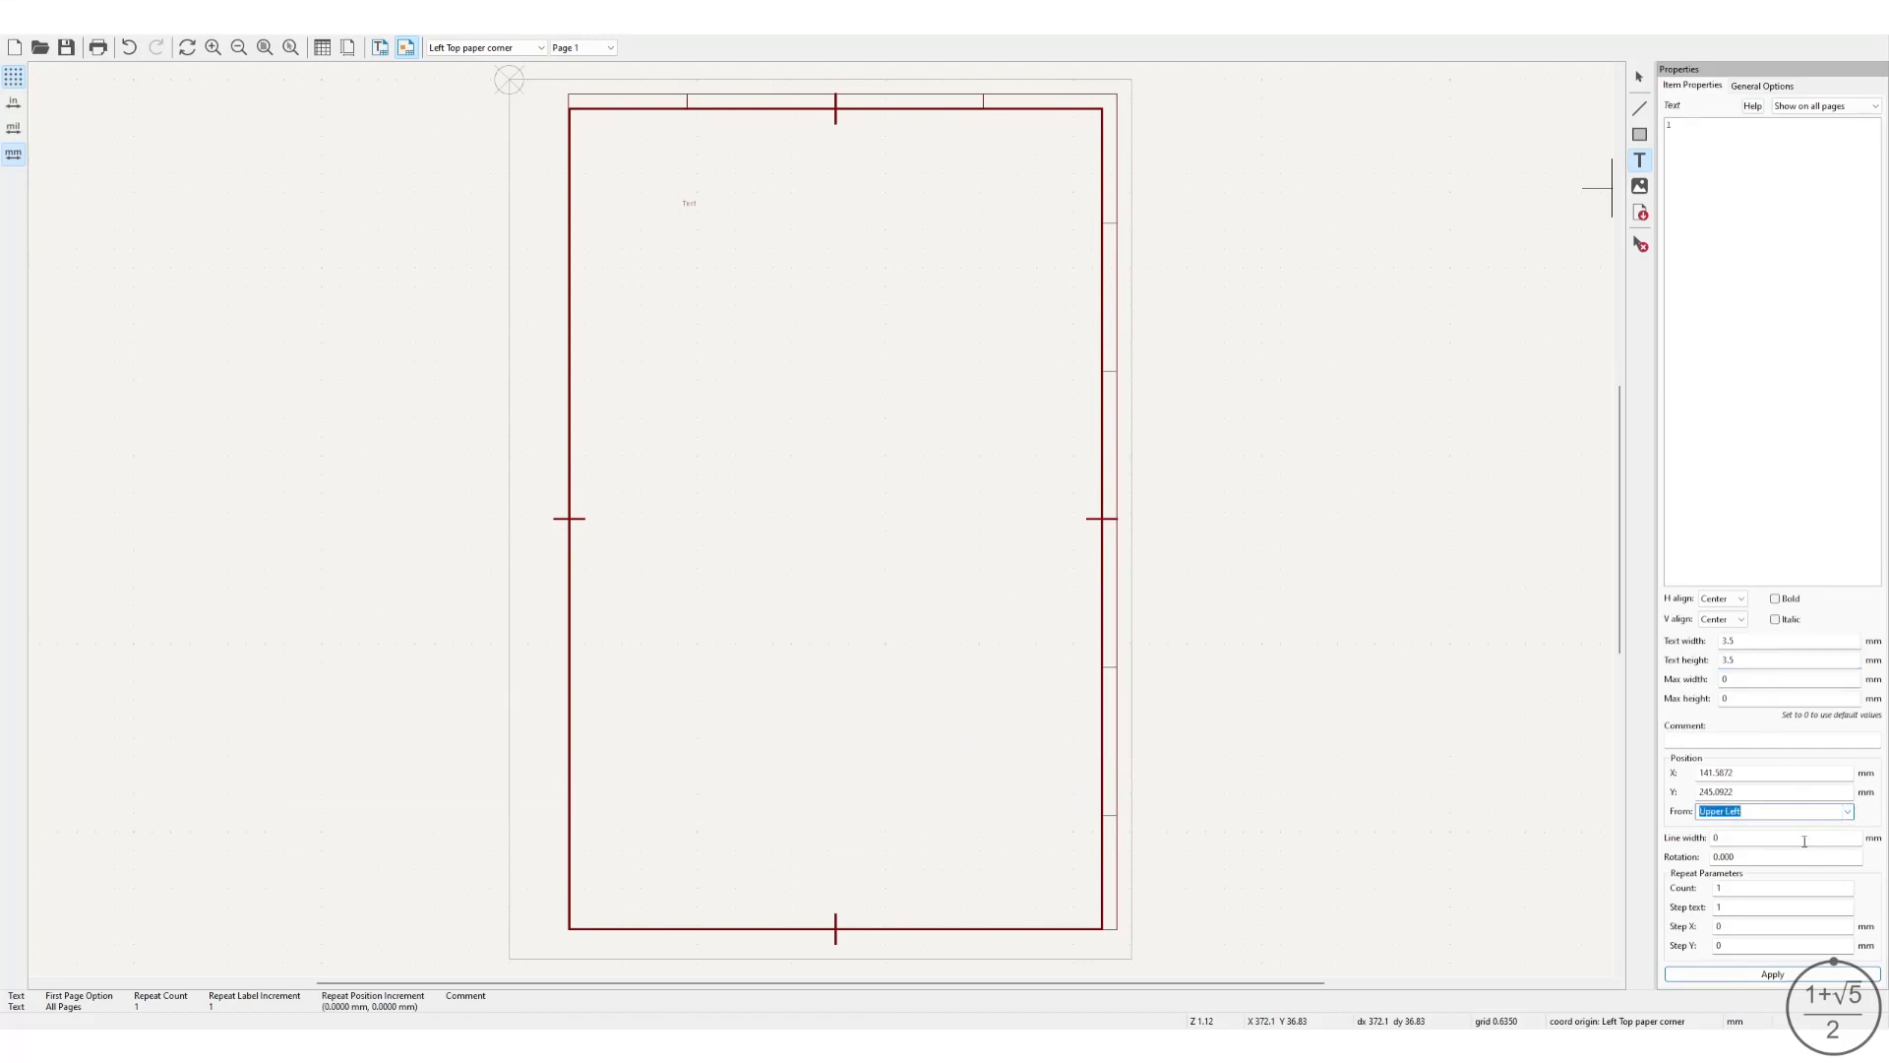
double_click(1752, 792)
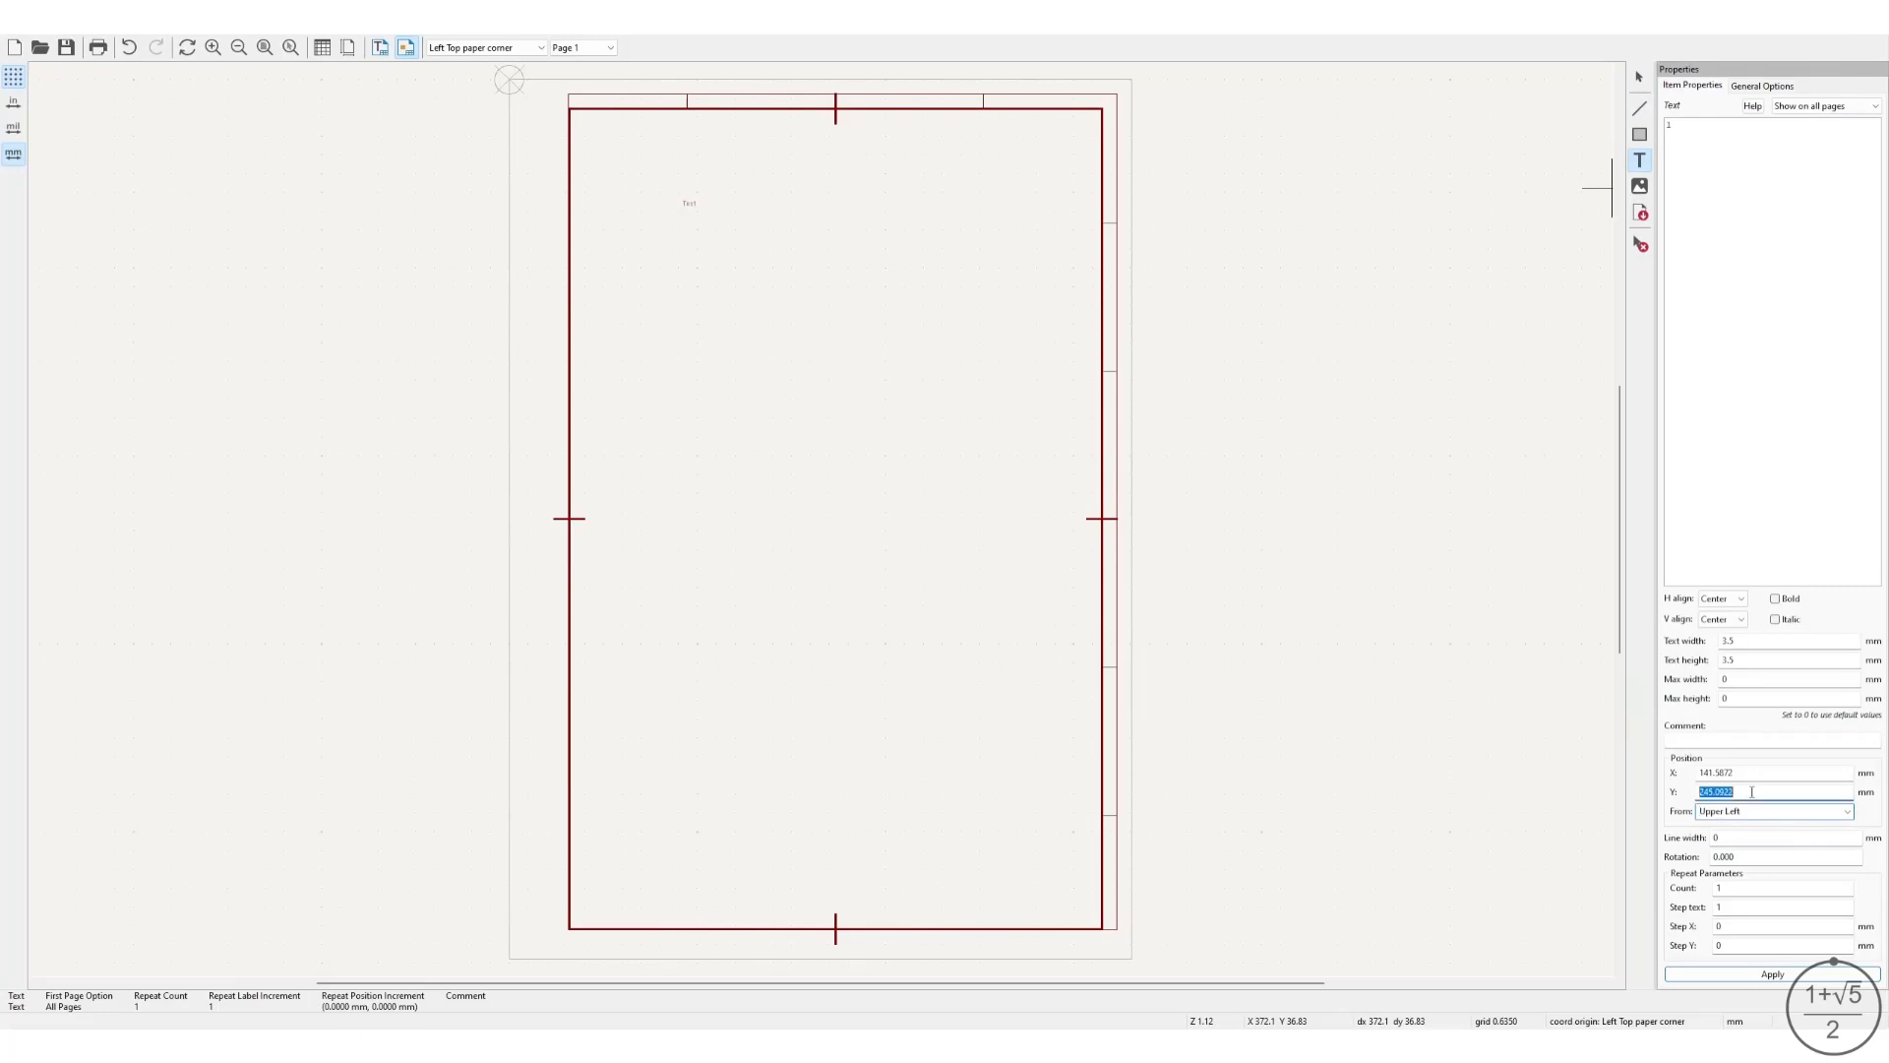
text(-2.5)
click(1757, 772)
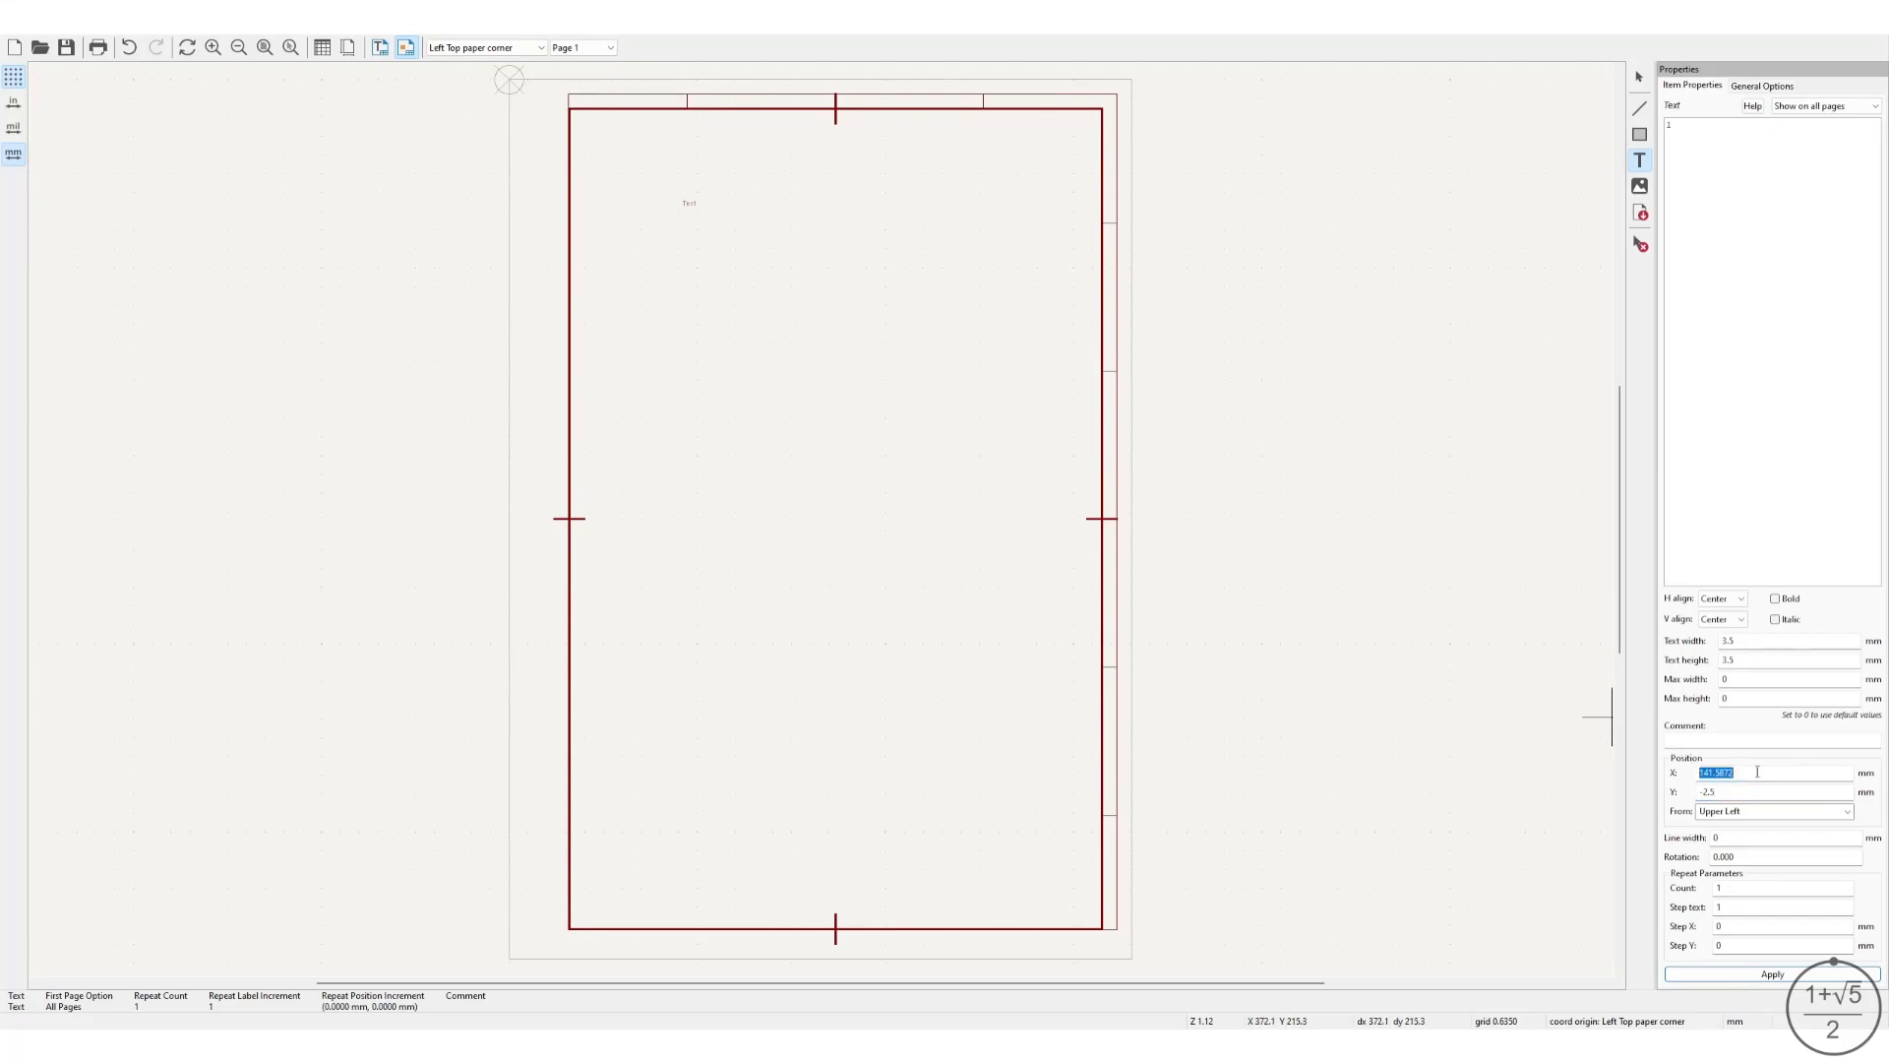
text(25)
click(1772, 974)
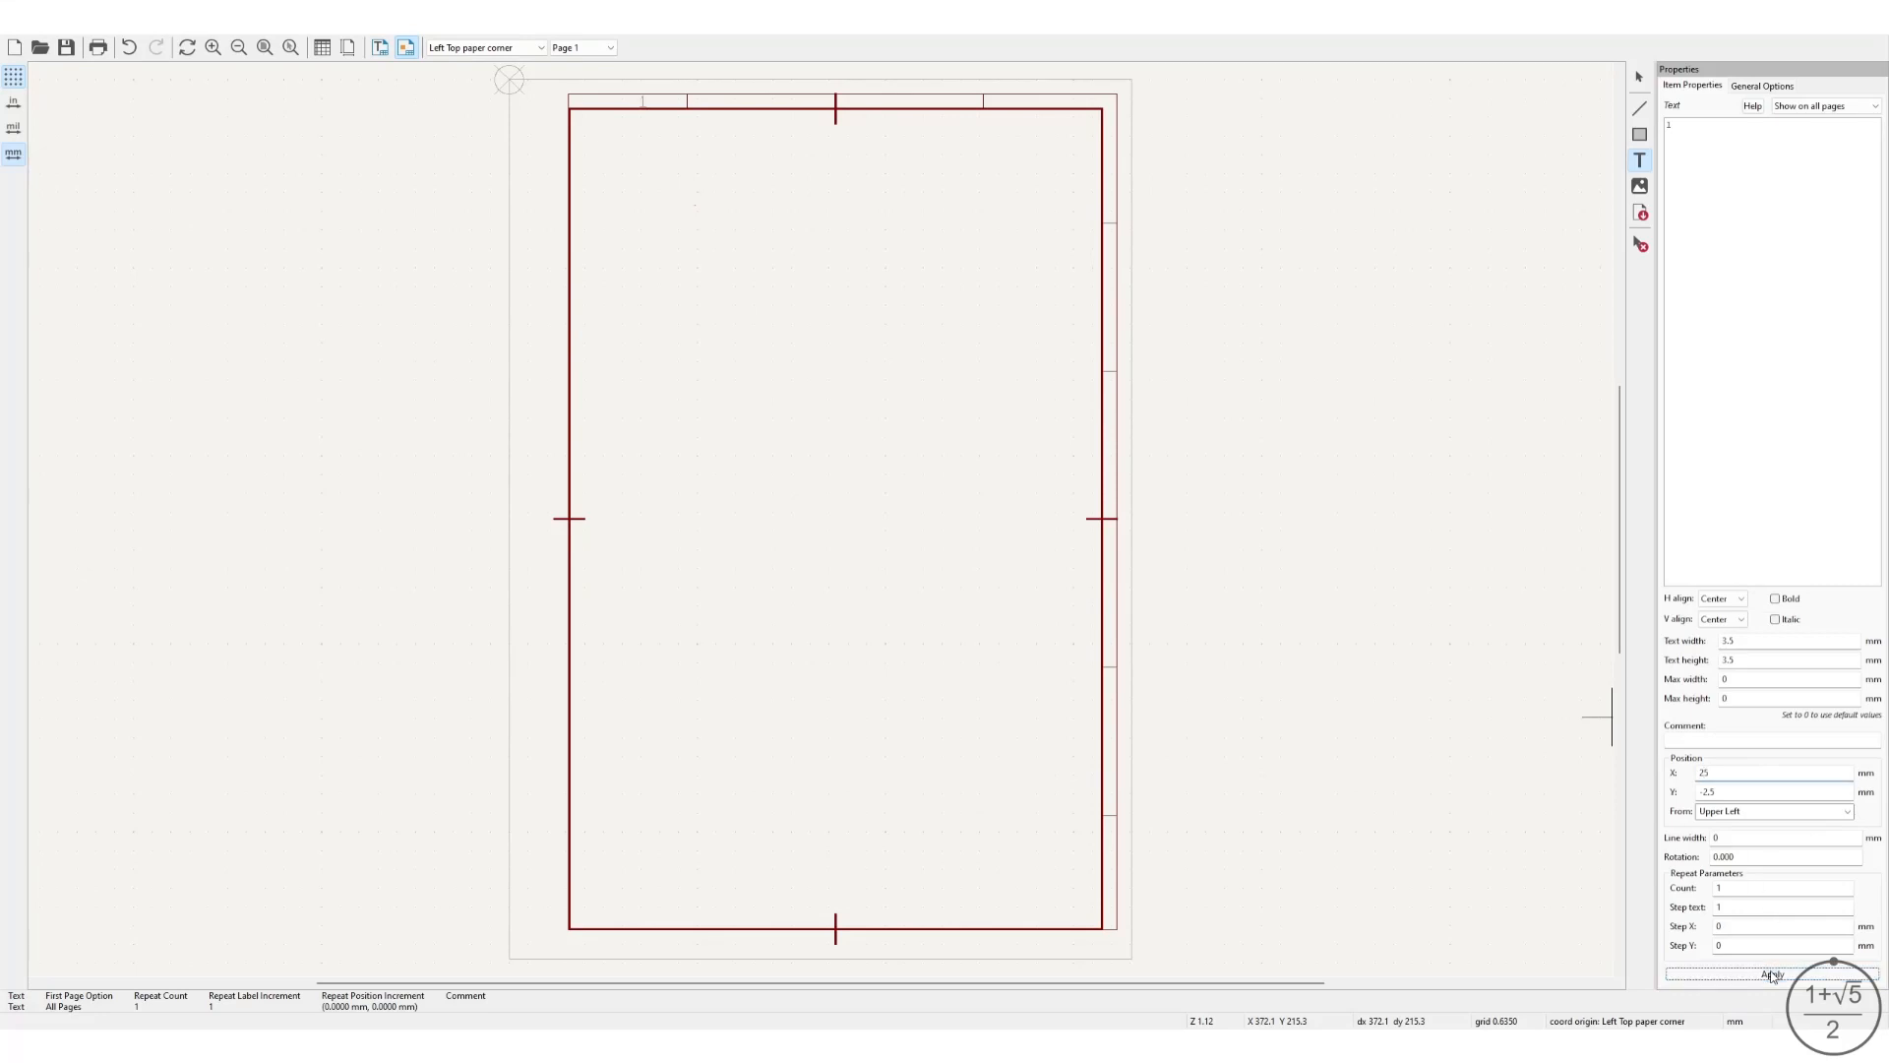
click(1641, 76)
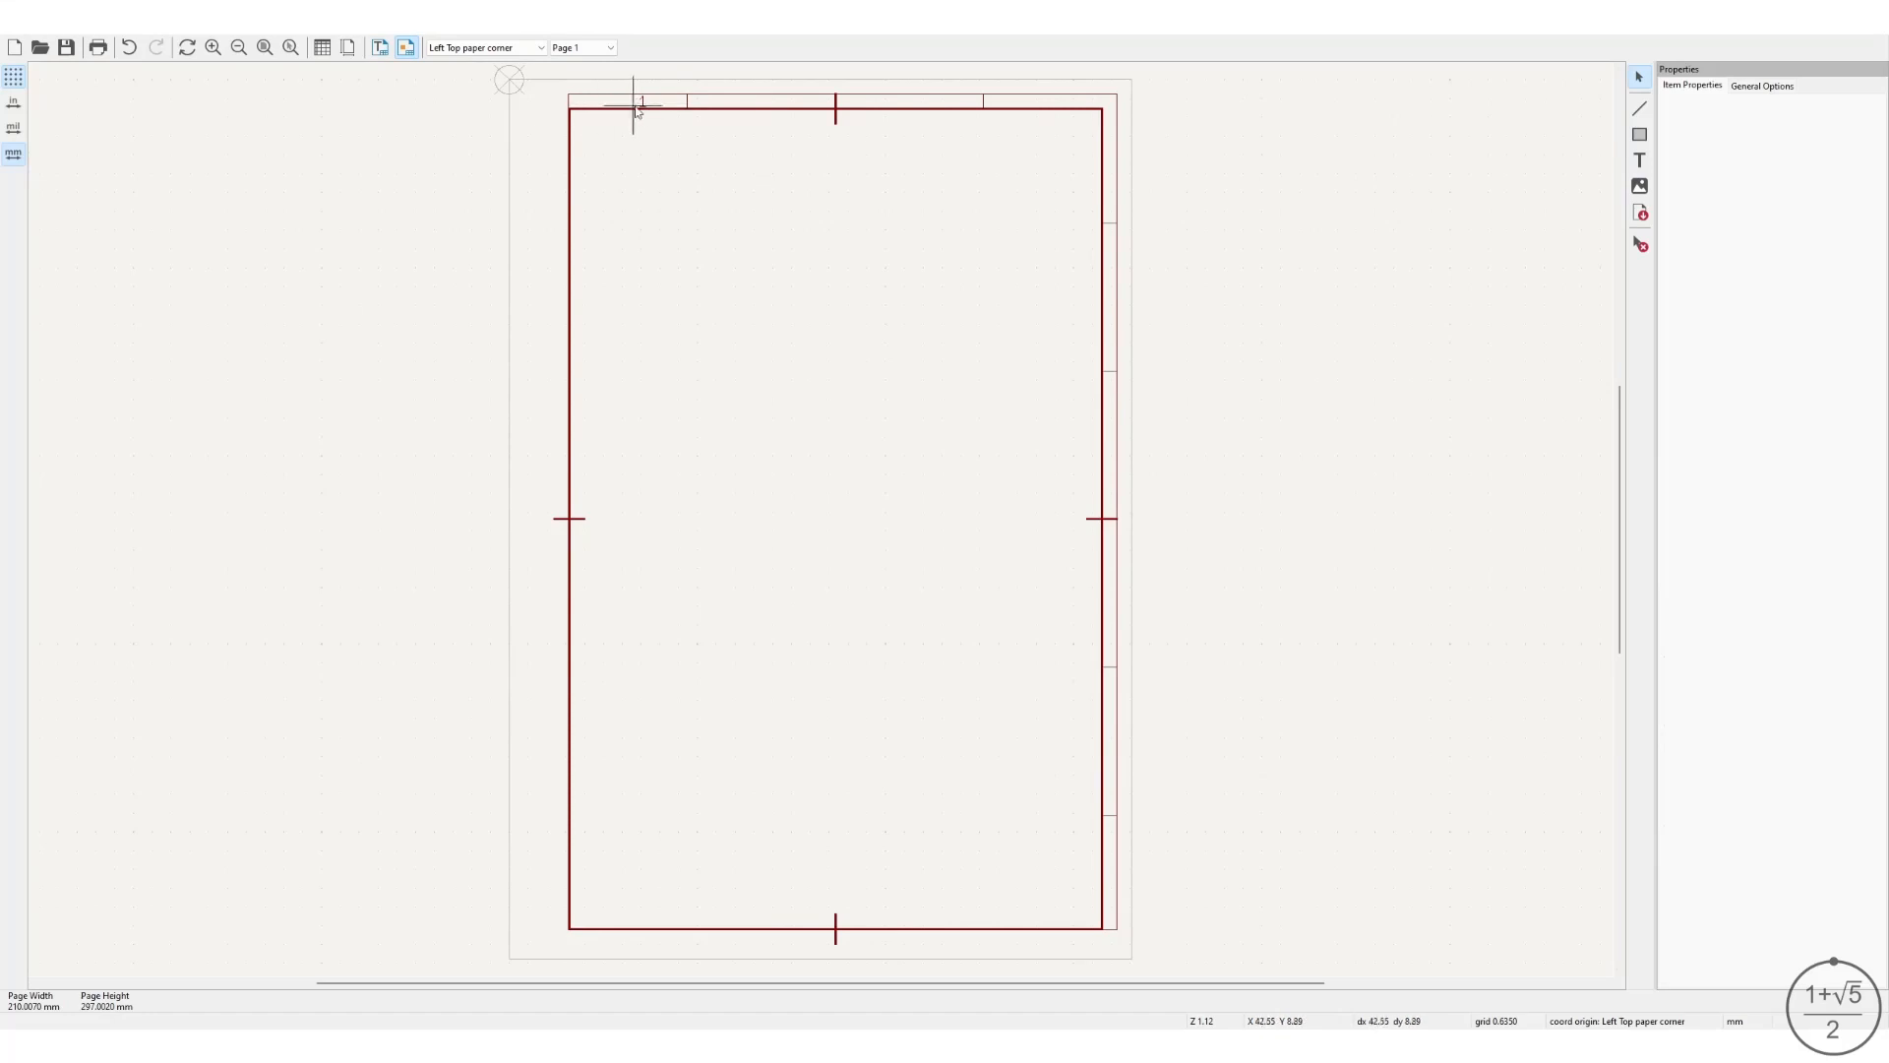
Recentre the text "1" in the first top reference cell by setting its X position to 20 mm.
scroll(630, 98, up, 3)
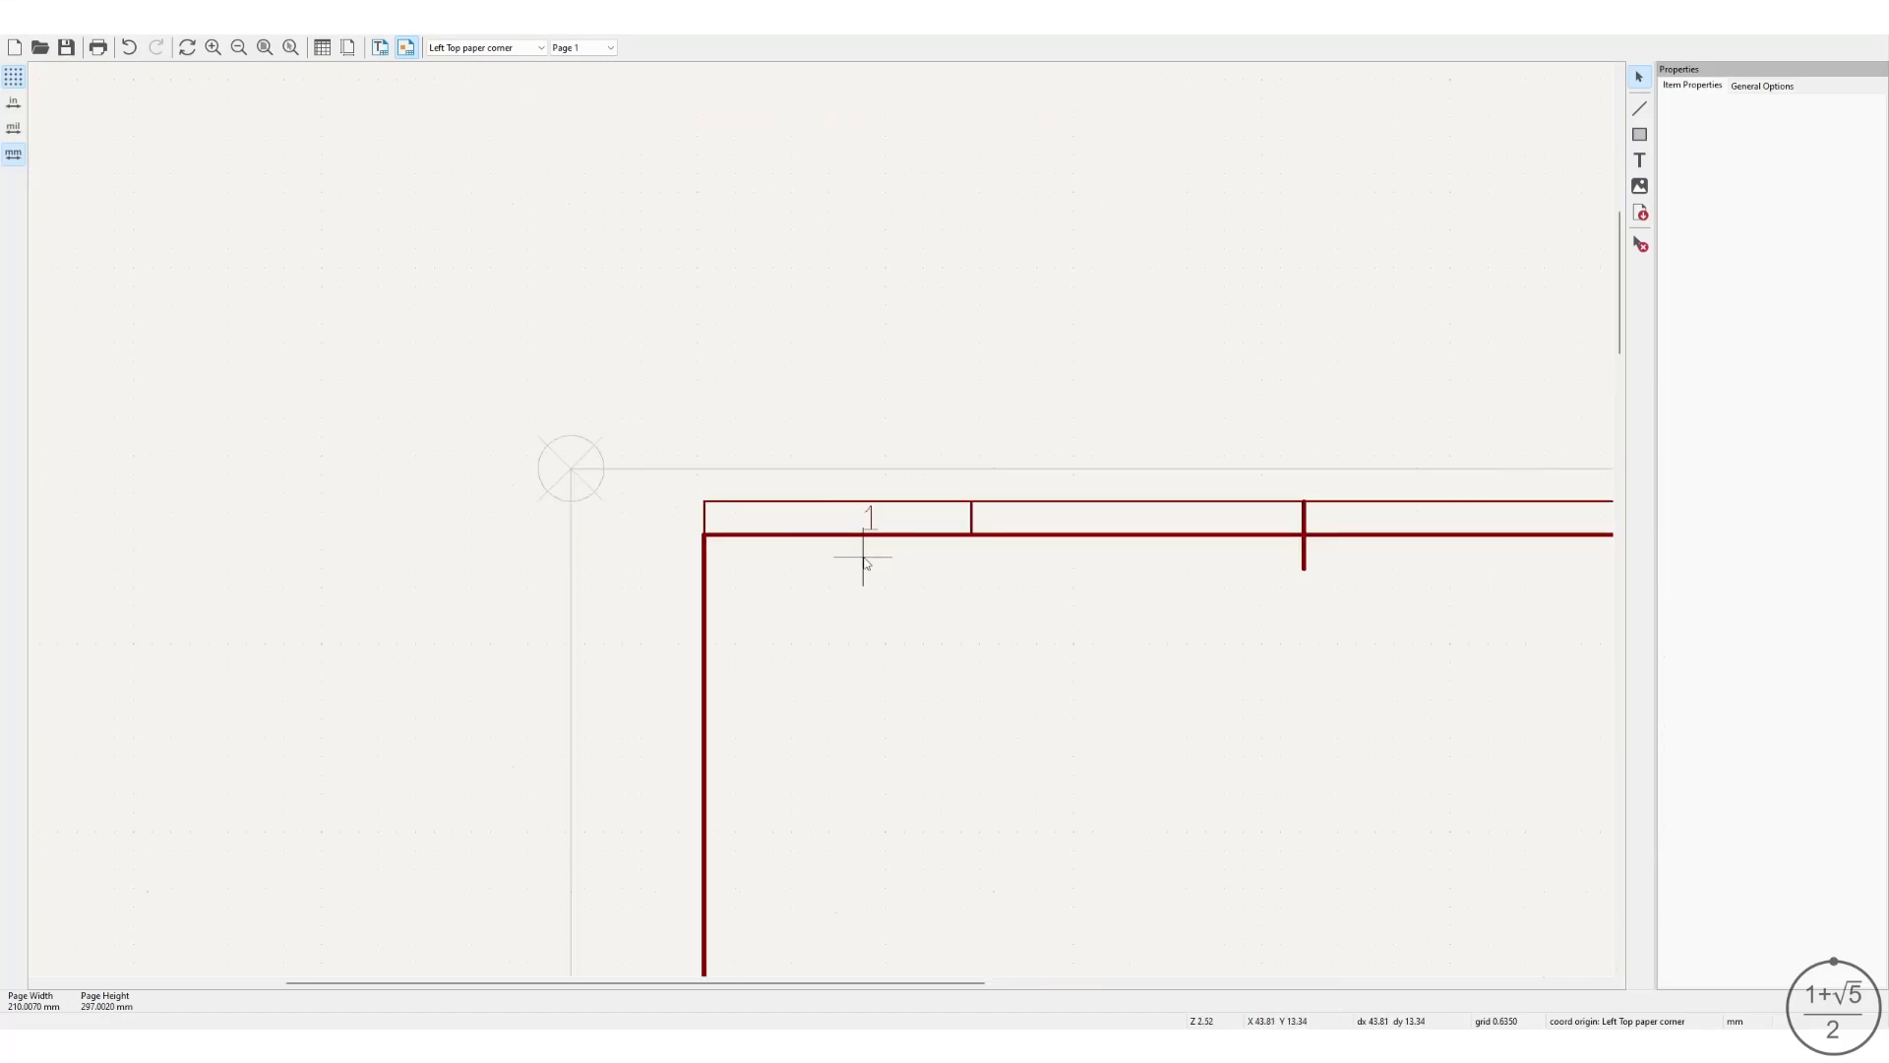
scroll(864, 562, up, 1)
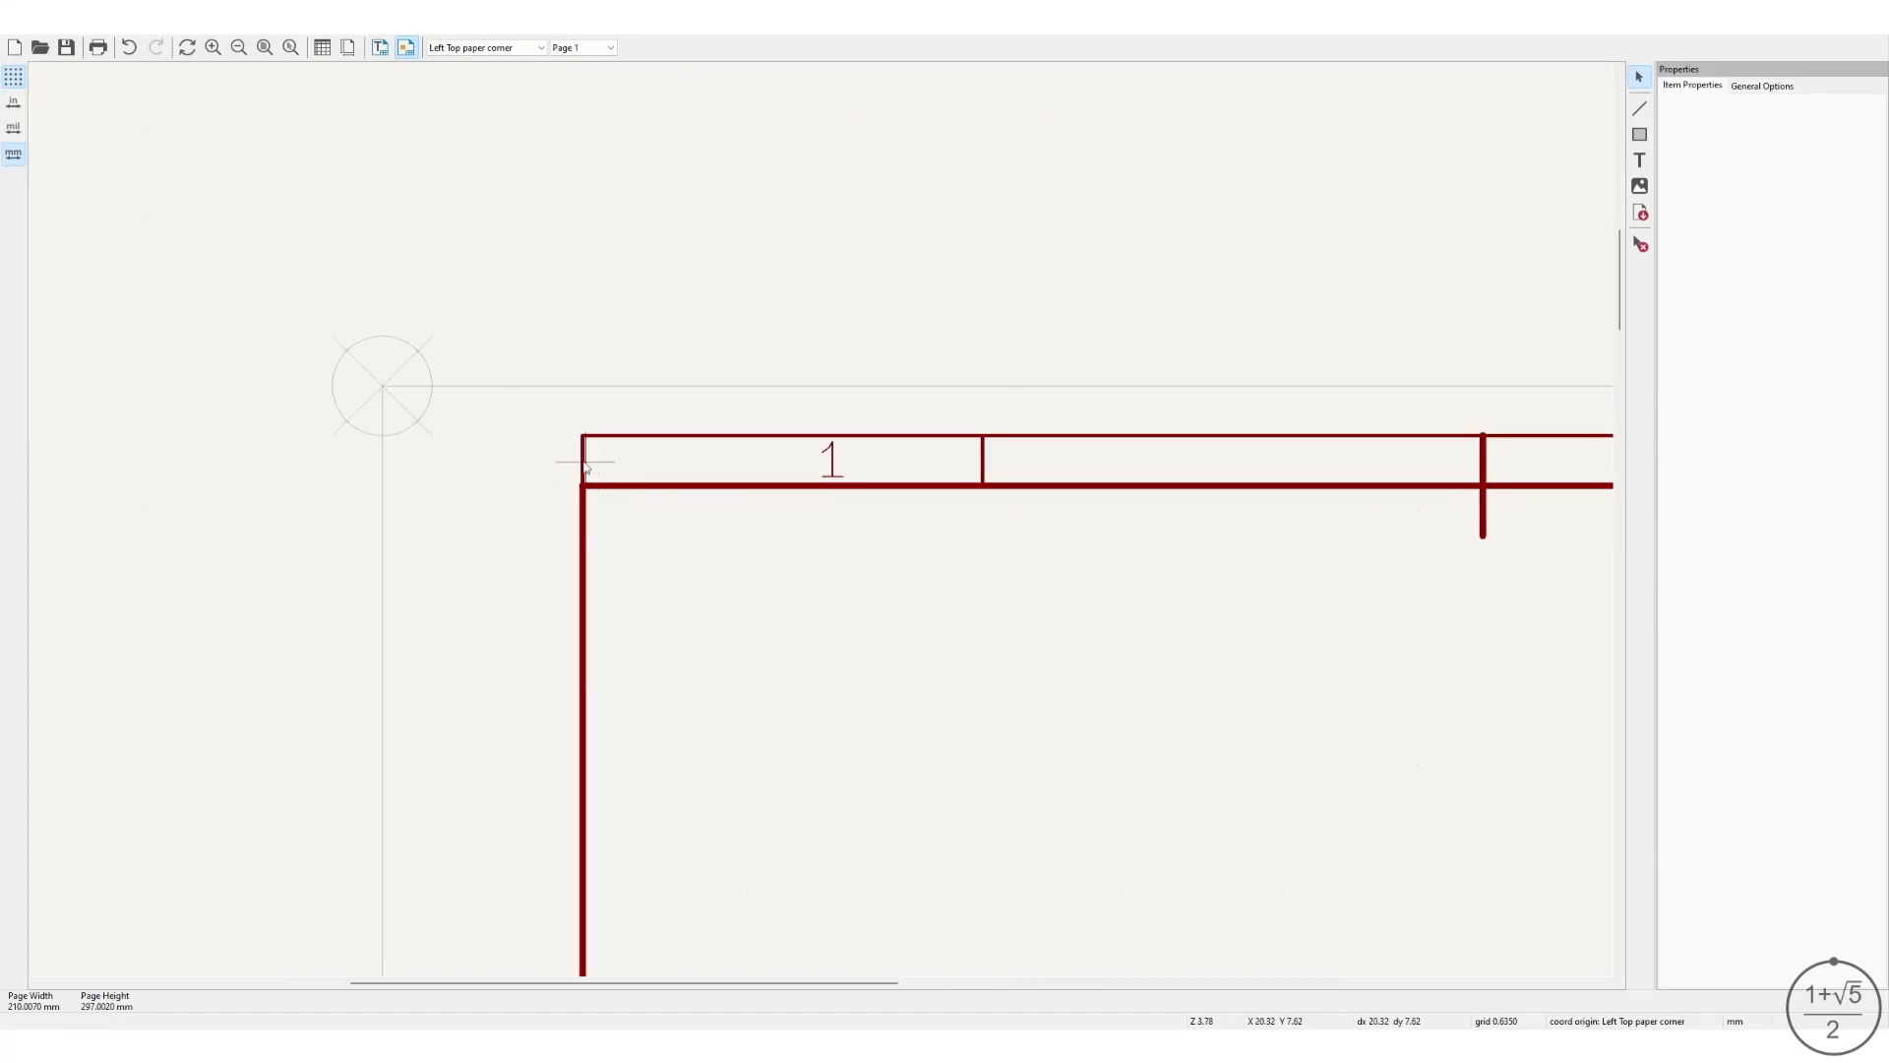
key(space)
click(831, 460)
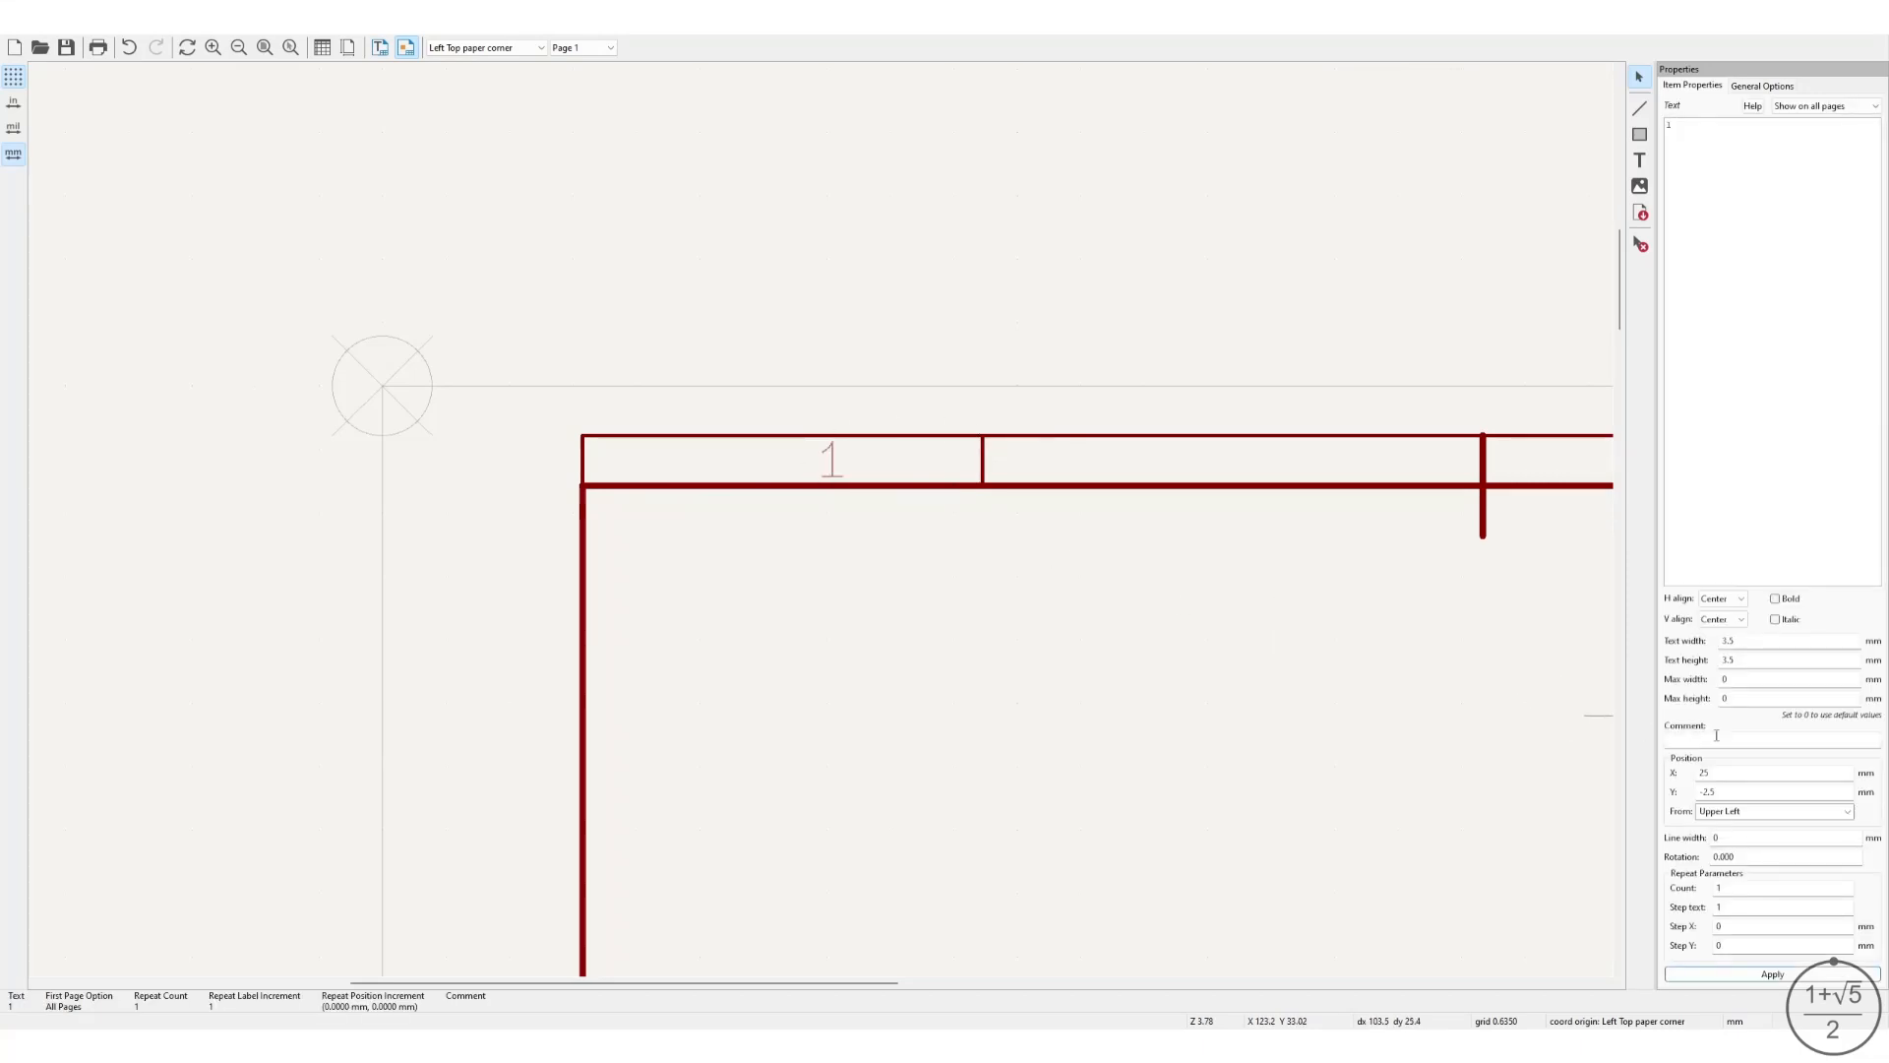
click(1726, 770)
text(20)
click(1772, 974)
click(949, 662)
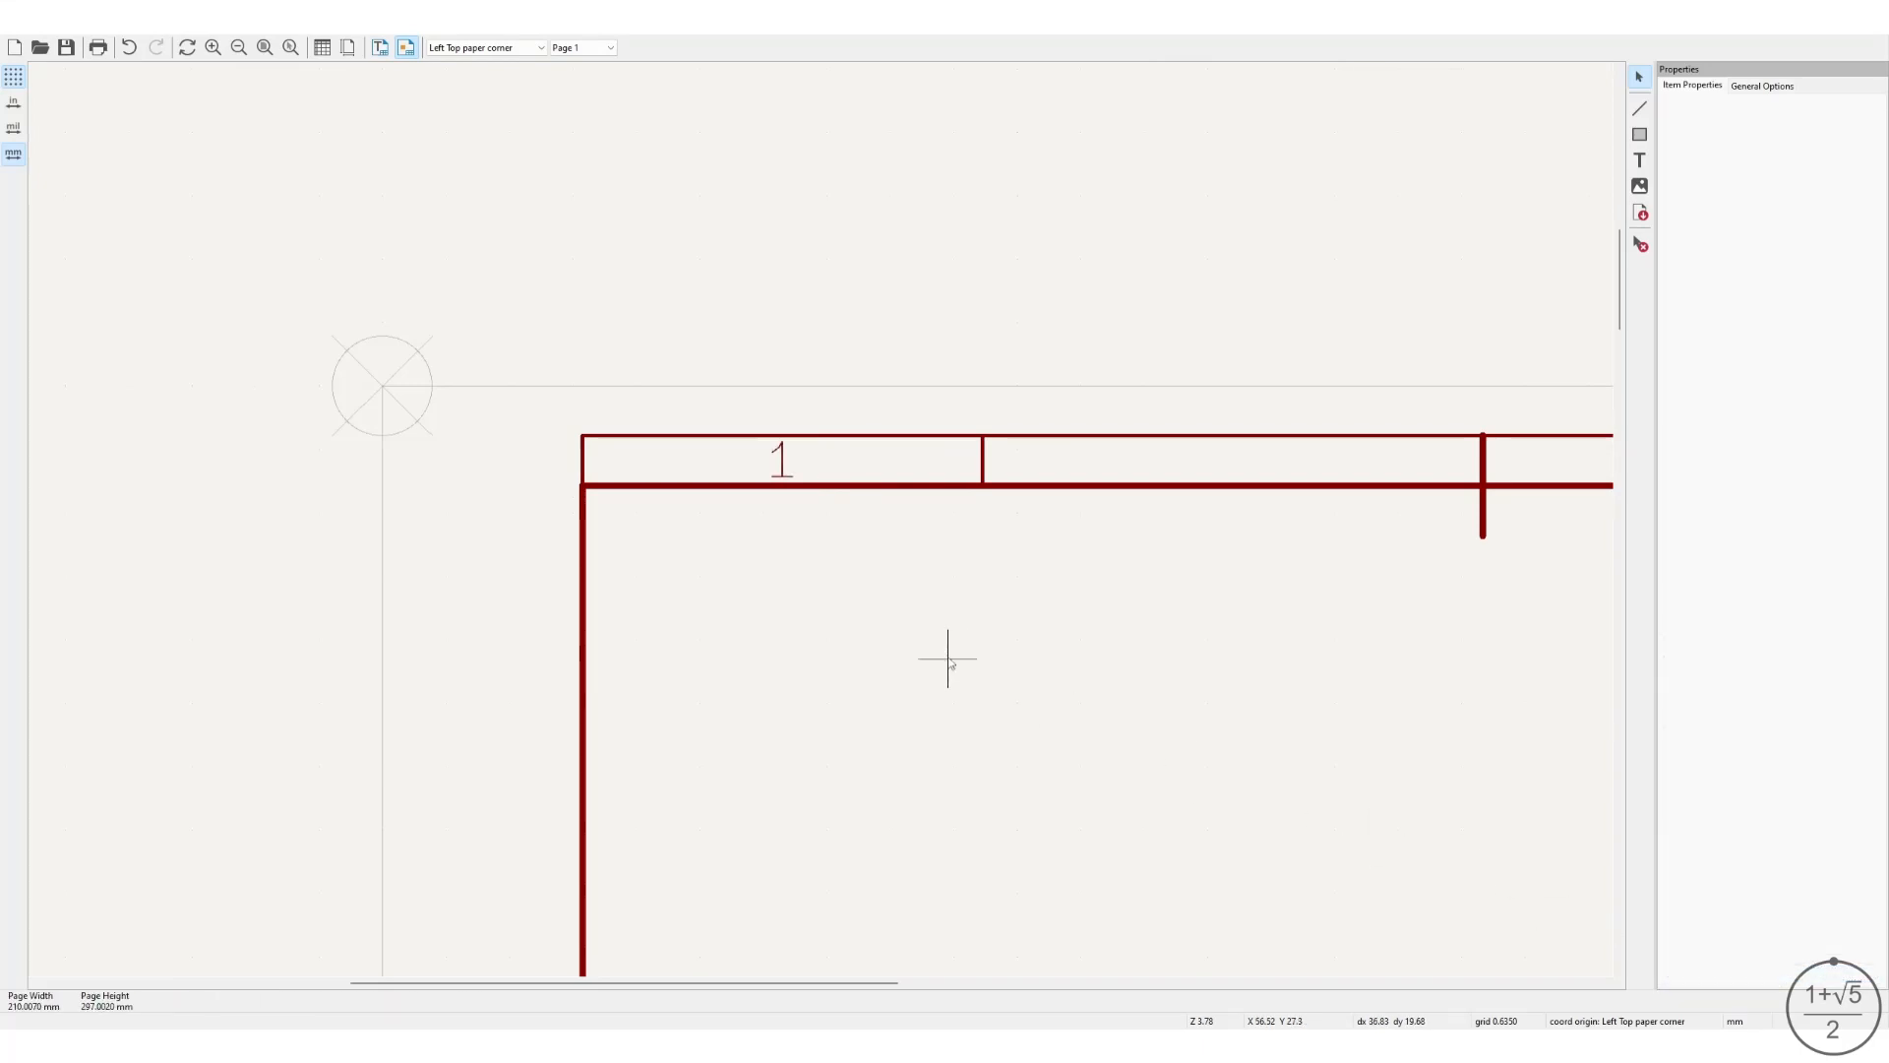
key(Home)
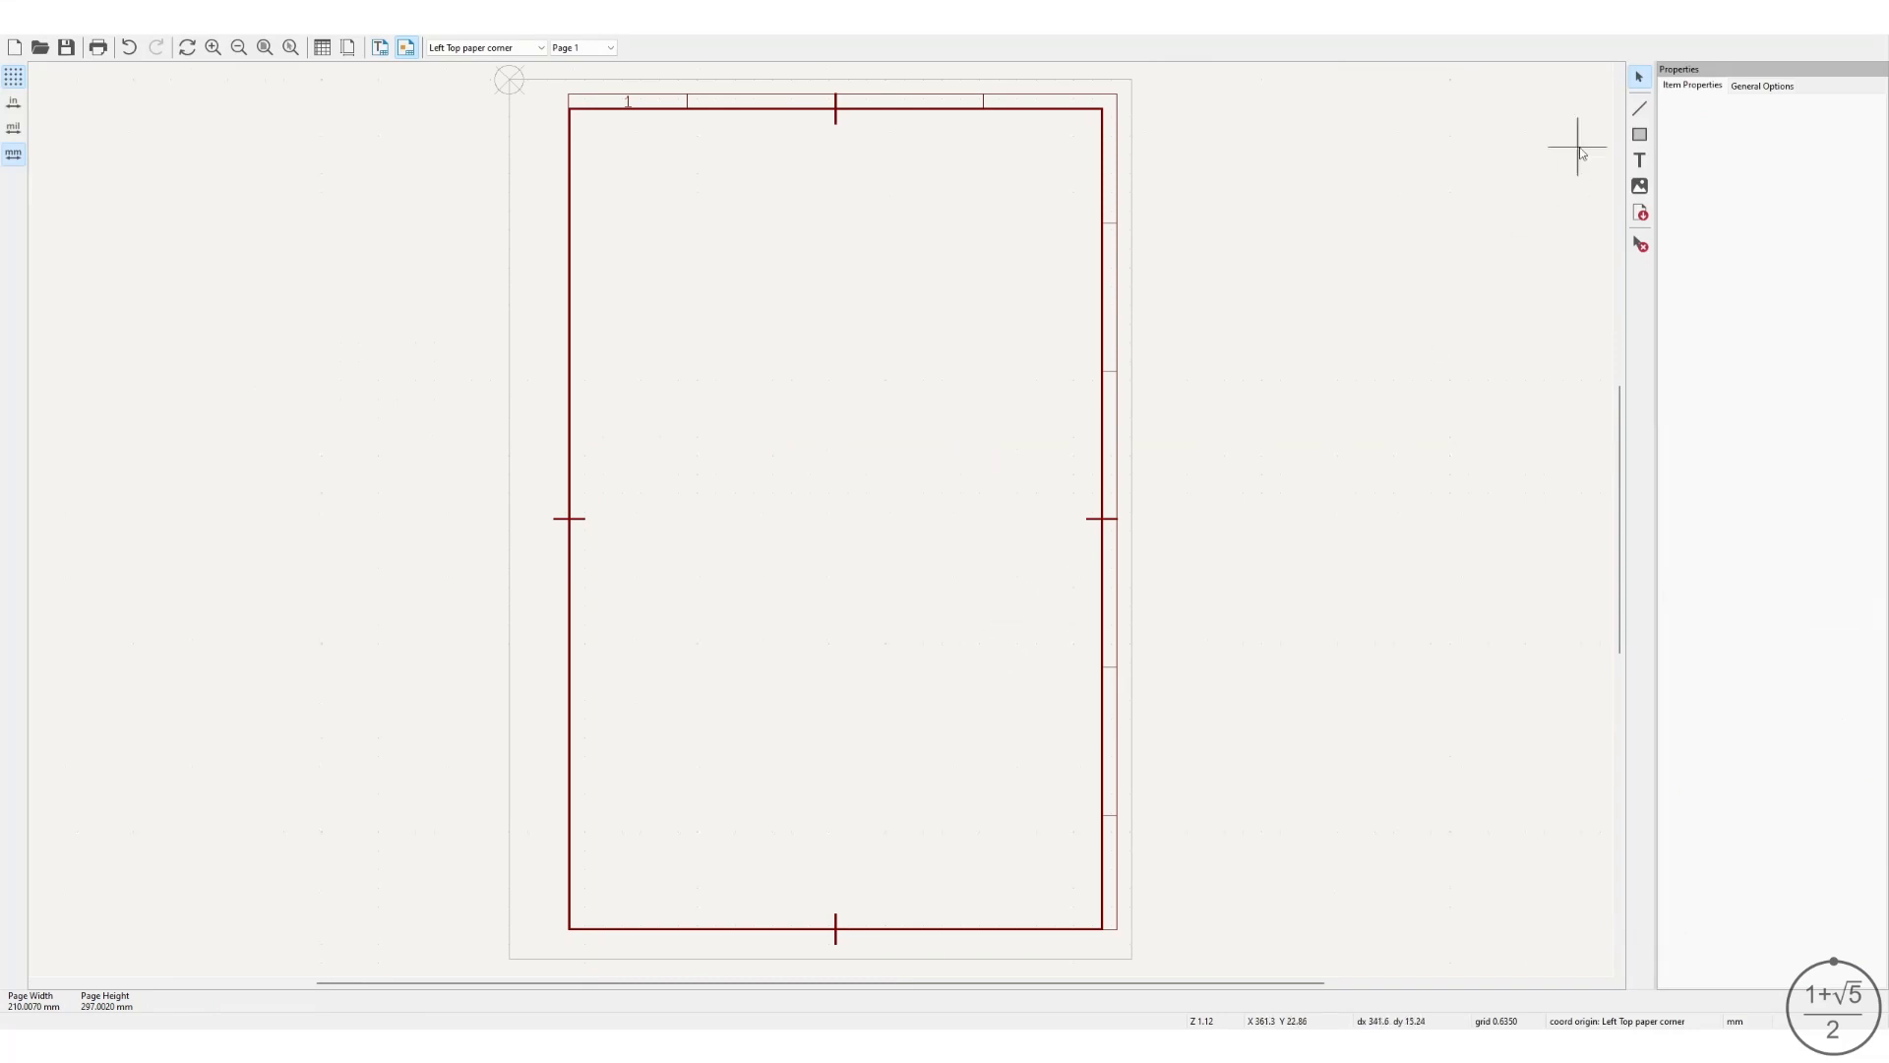
Add a text "2" in the upper drawing area, centred both ways, with 3.5 mm text width and height.
click(1639, 160)
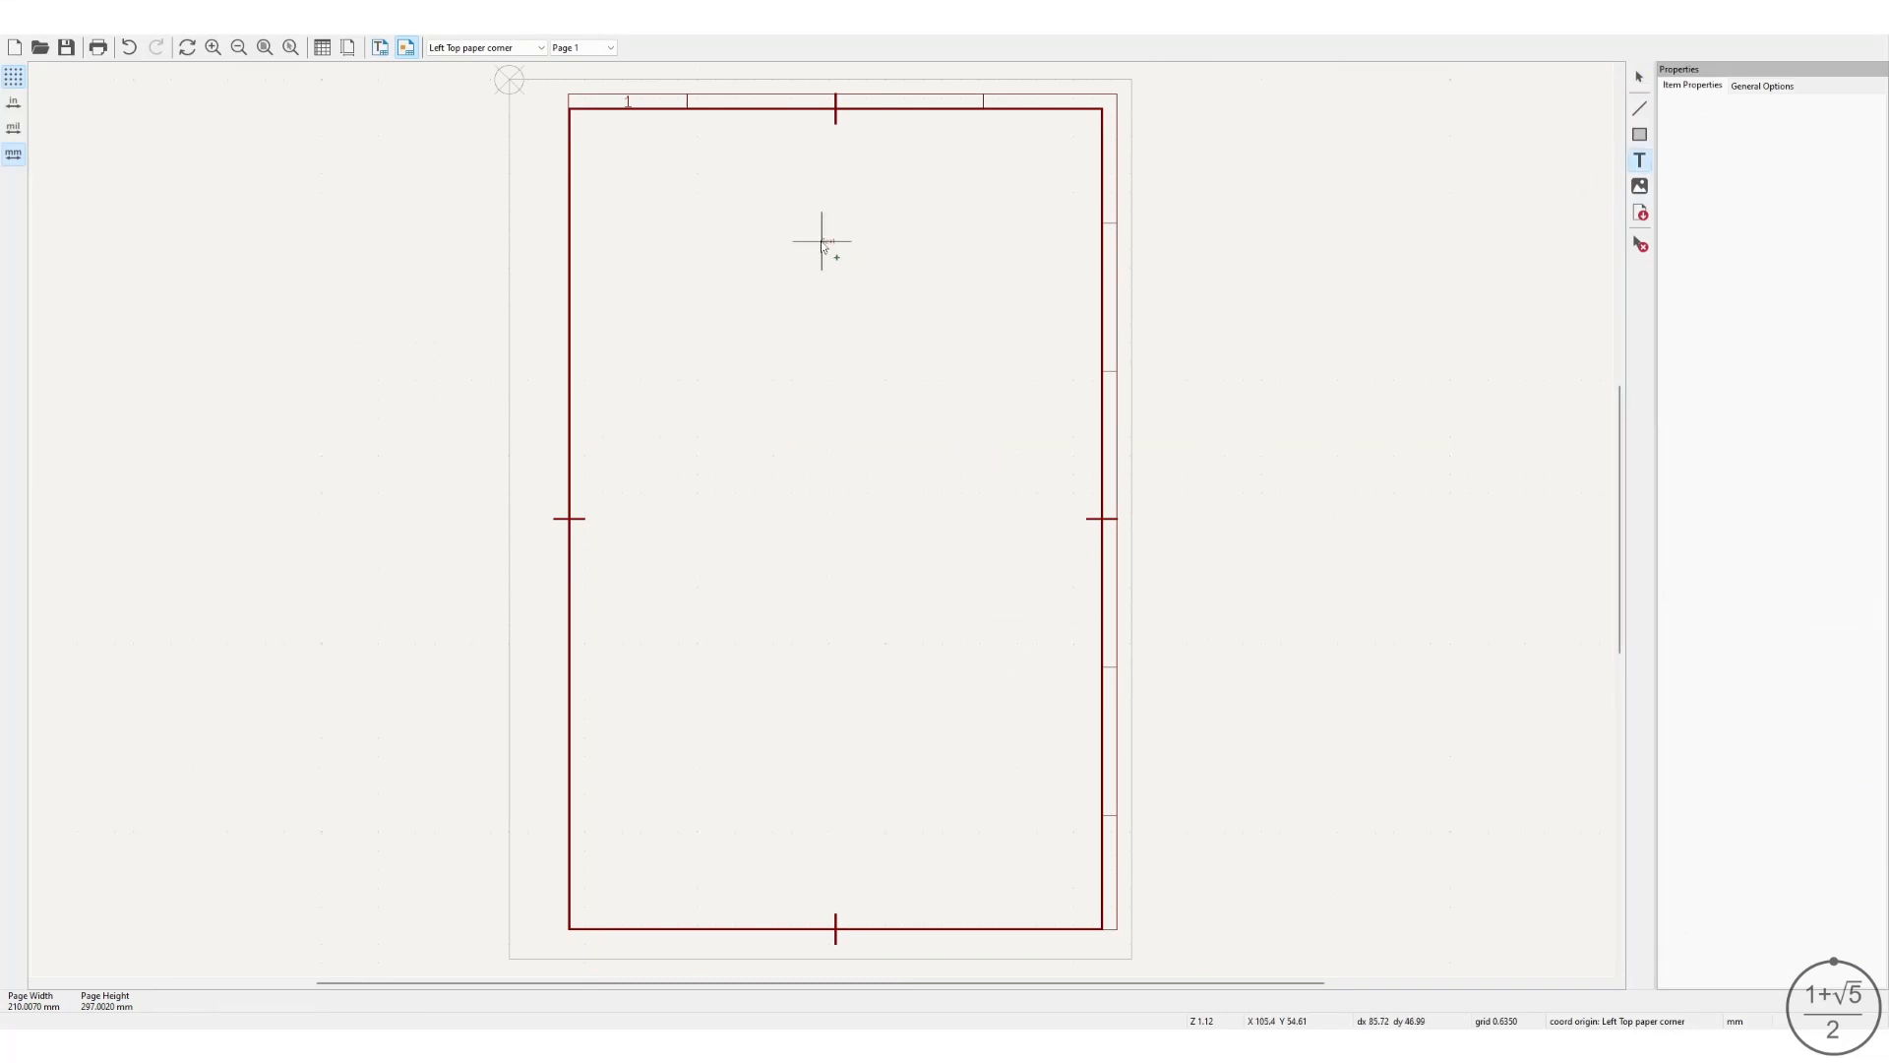
click(744, 176)
double_click(1703, 125)
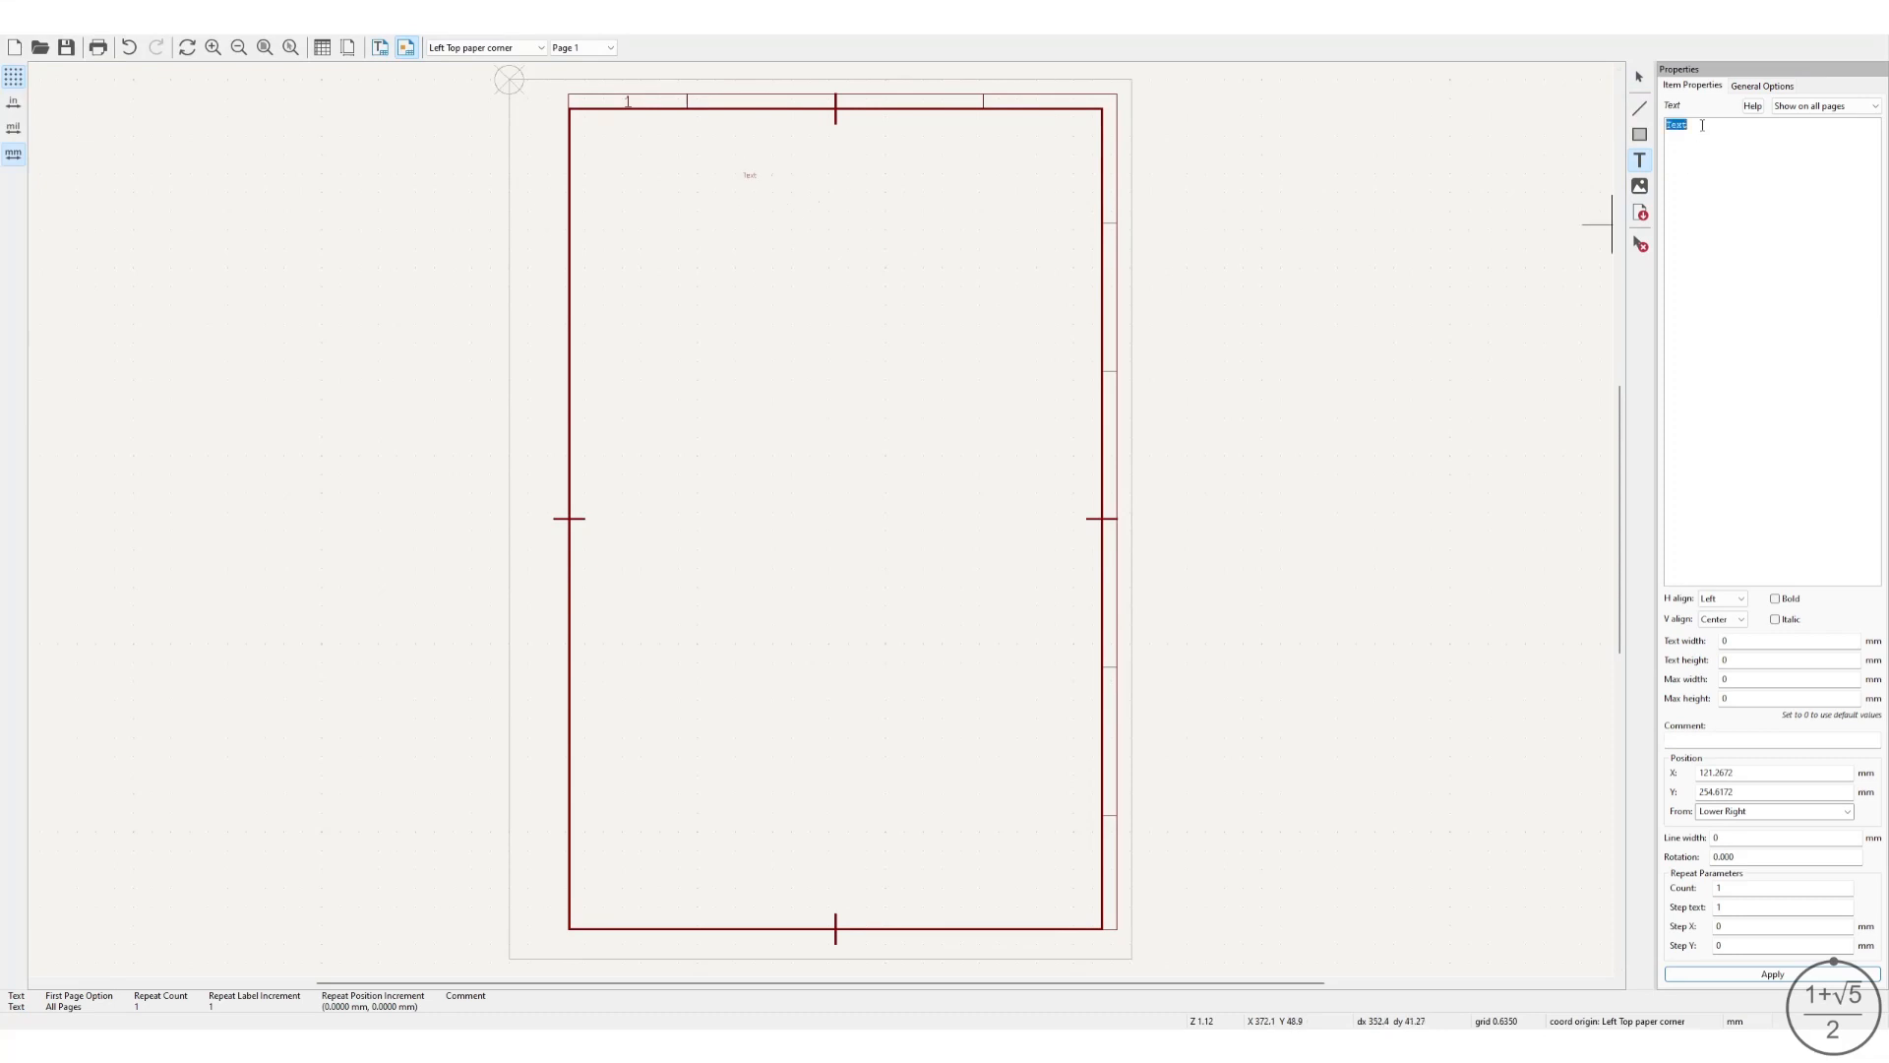
text(2)
click(1743, 604)
click(1732, 622)
click(1732, 623)
click(1781, 644)
click(1781, 642)
text(3.5)
key(Tab)
text(3)
Position the text "2" in the second top reference cell at X 65, Y -2.5 mm from Upper Left.
click(1843, 813)
click(1786, 841)
double_click(1746, 791)
text(-2)
double_click(1749, 775)
text(65)
click(1747, 973)
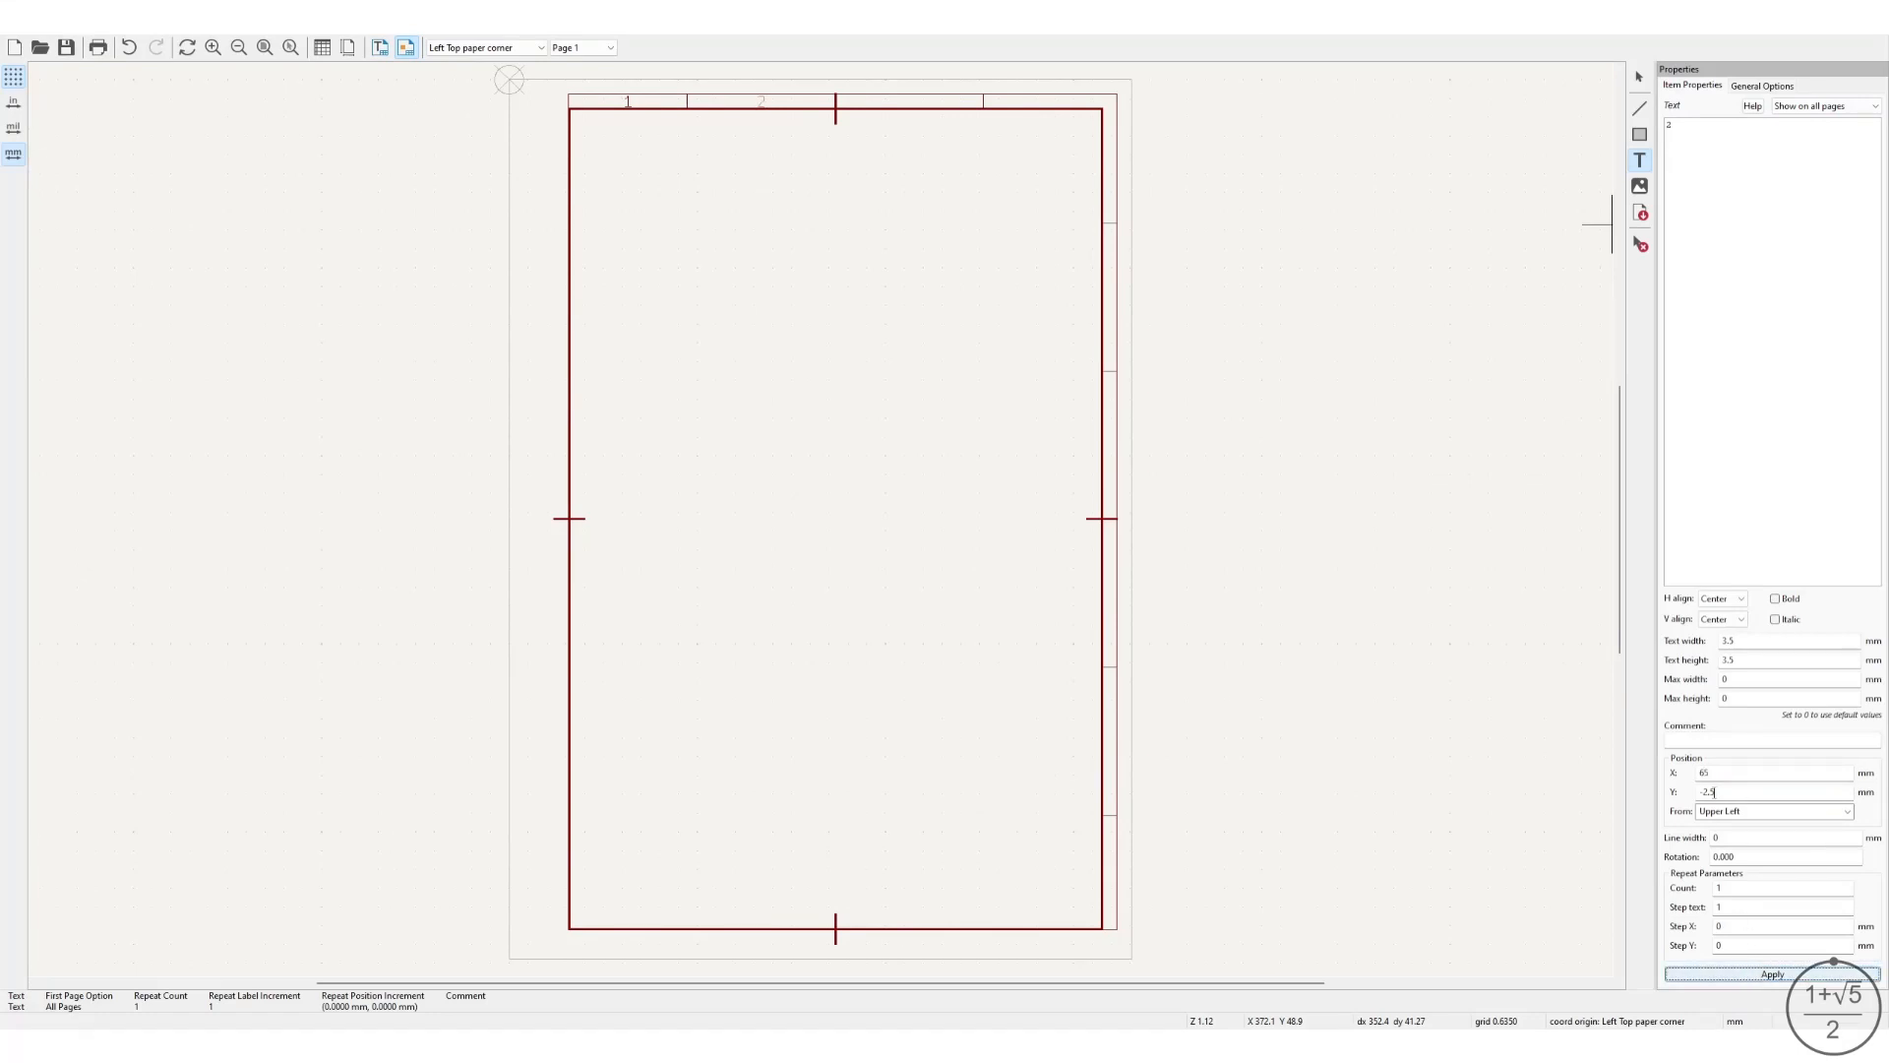
Add a text "3" below the third top reference cell, centred both ways, with 3.5 mm text width and height.
click(900, 161)
click(897, 164)
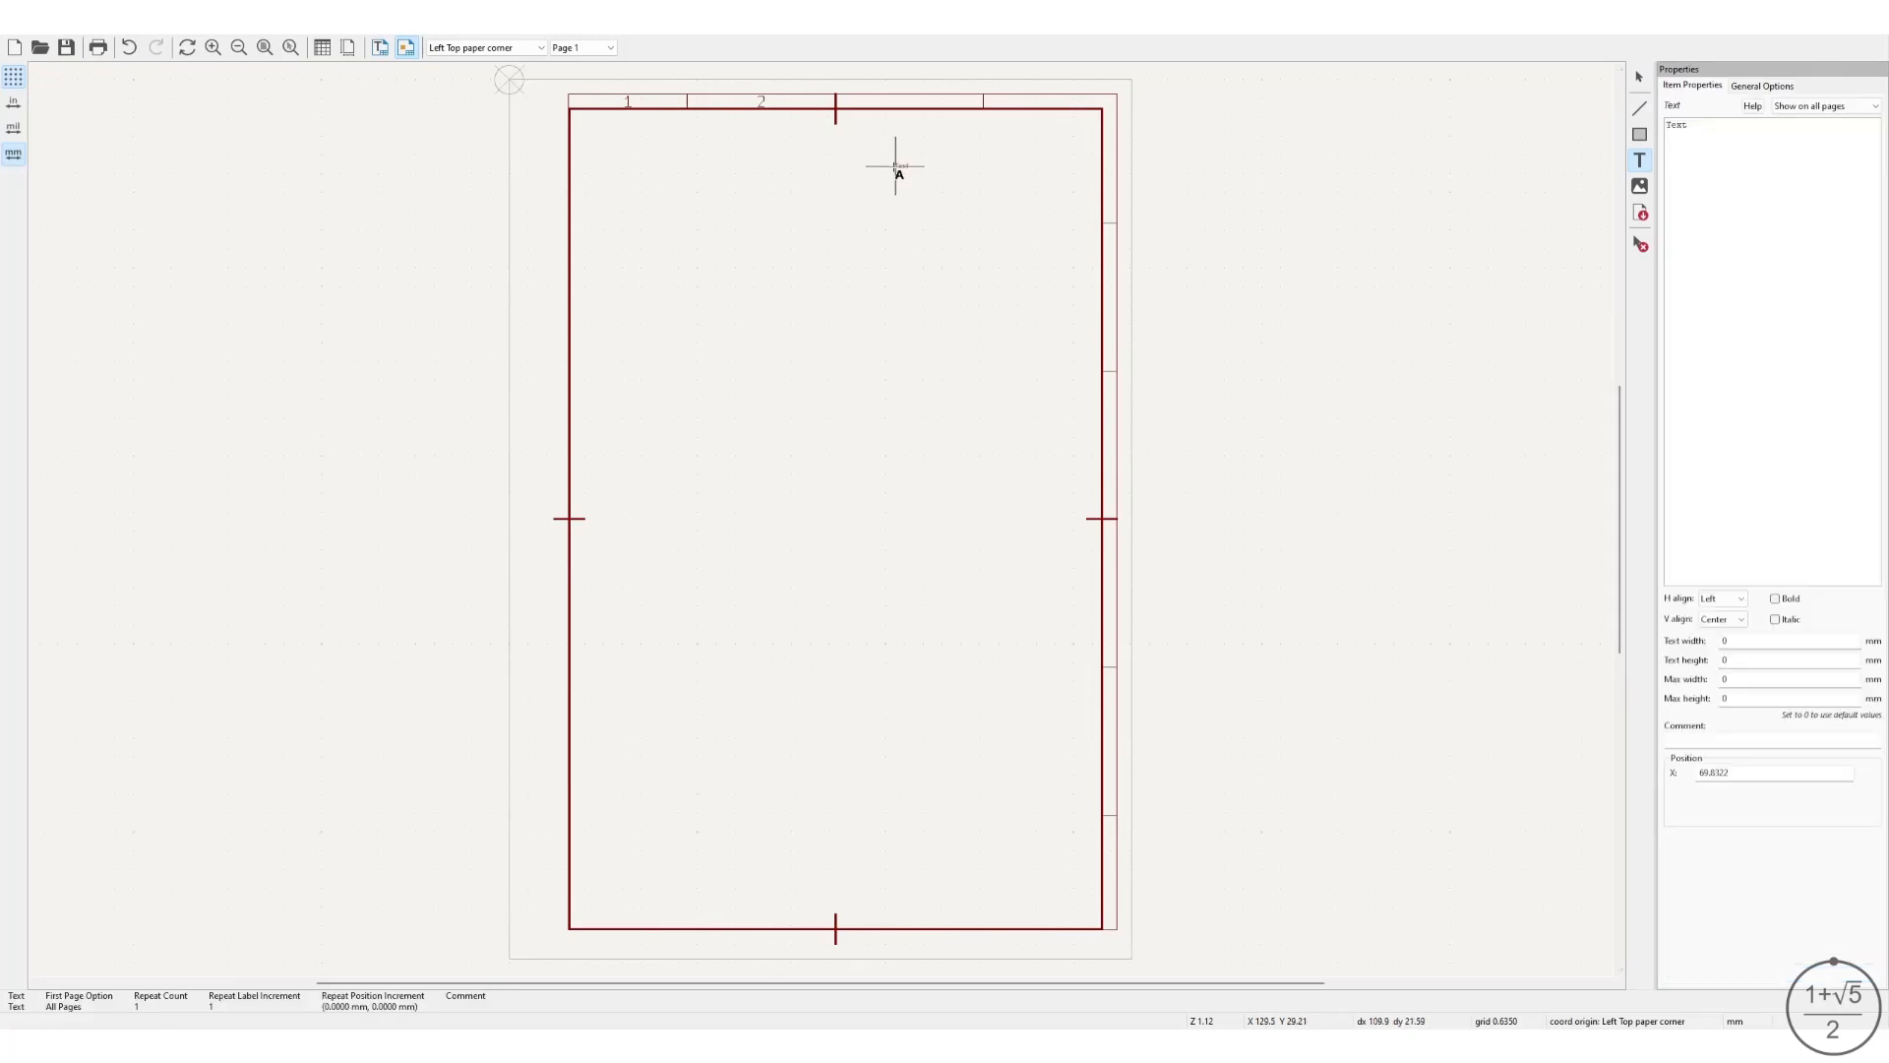
double_click(1710, 128)
text(3)
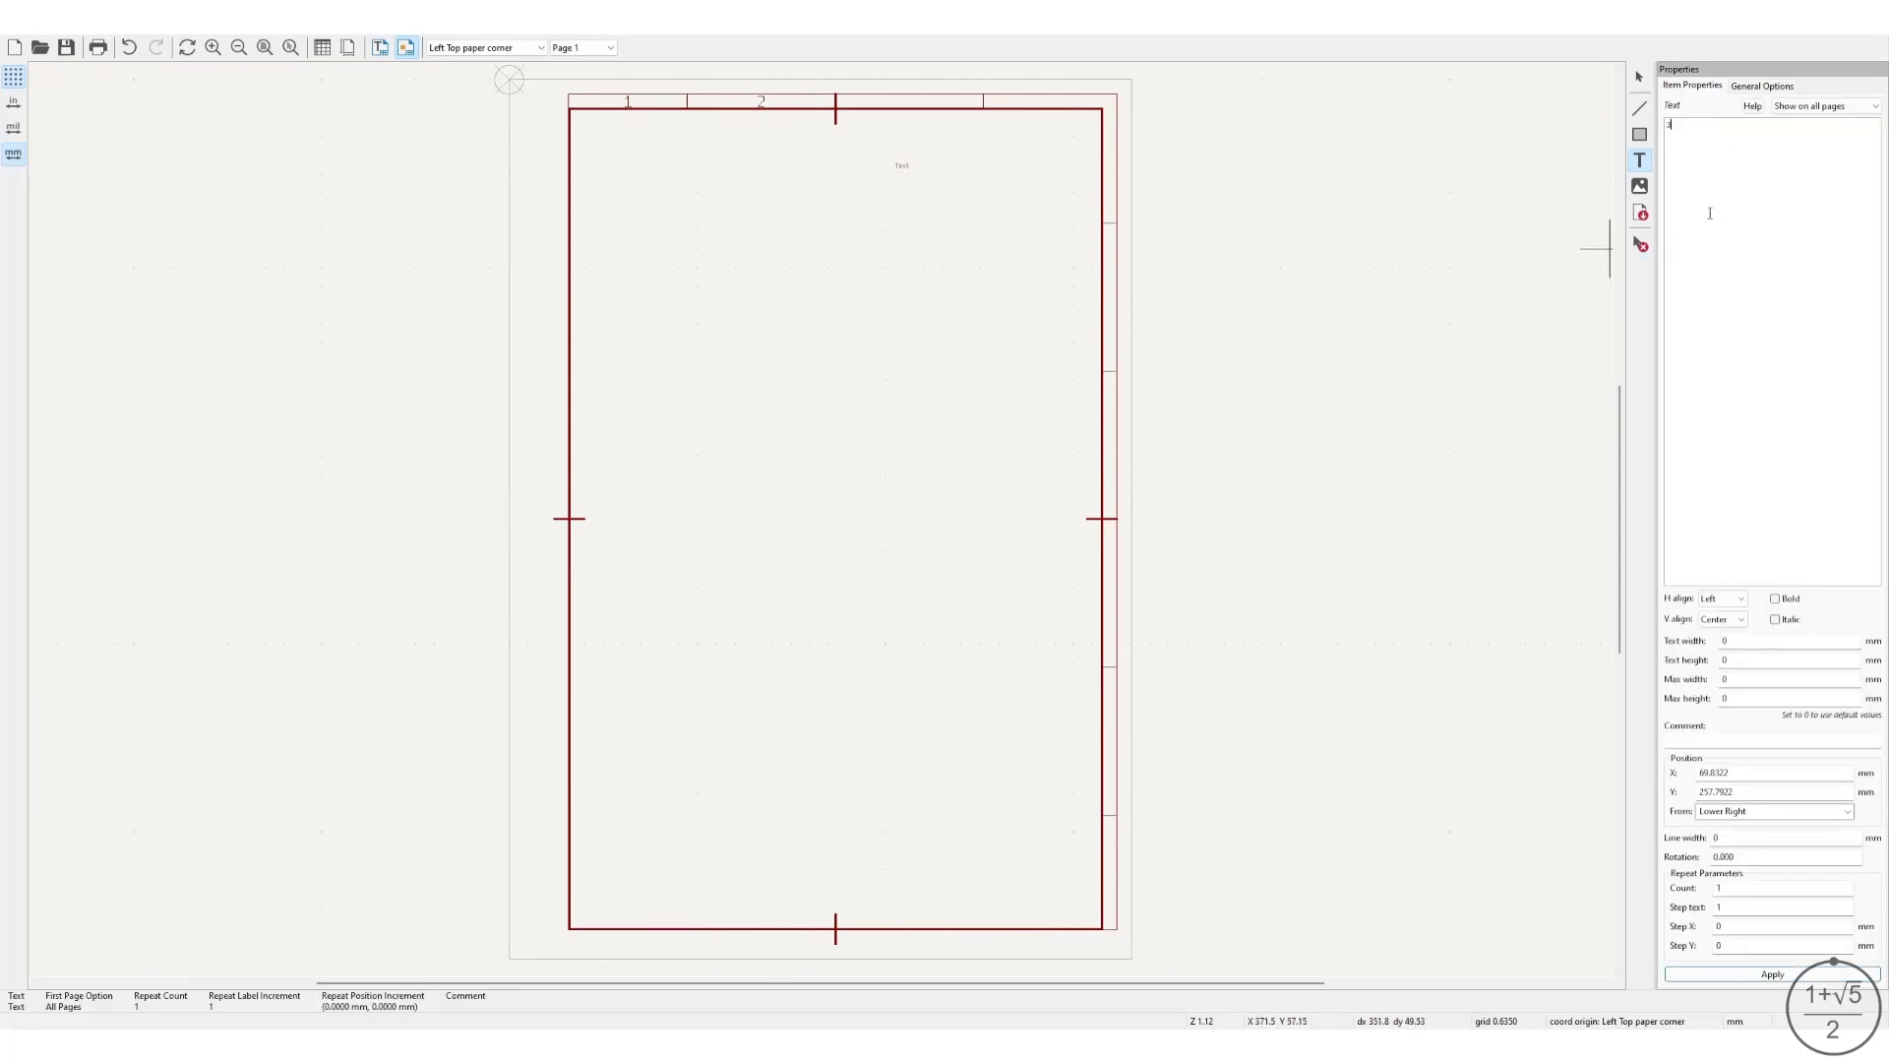
click(1722, 599)
click(1720, 624)
double_click(1749, 640)
double_click(1745, 666)
text(3)
Position the text "3" in the third top reference cell at X 115, Y -2.5 mm from Upper Left.
click(1843, 812)
click(1809, 837)
double_click(1717, 792)
text(-2.5)
double_click(1742, 772)
text(115)
click(1754, 974)
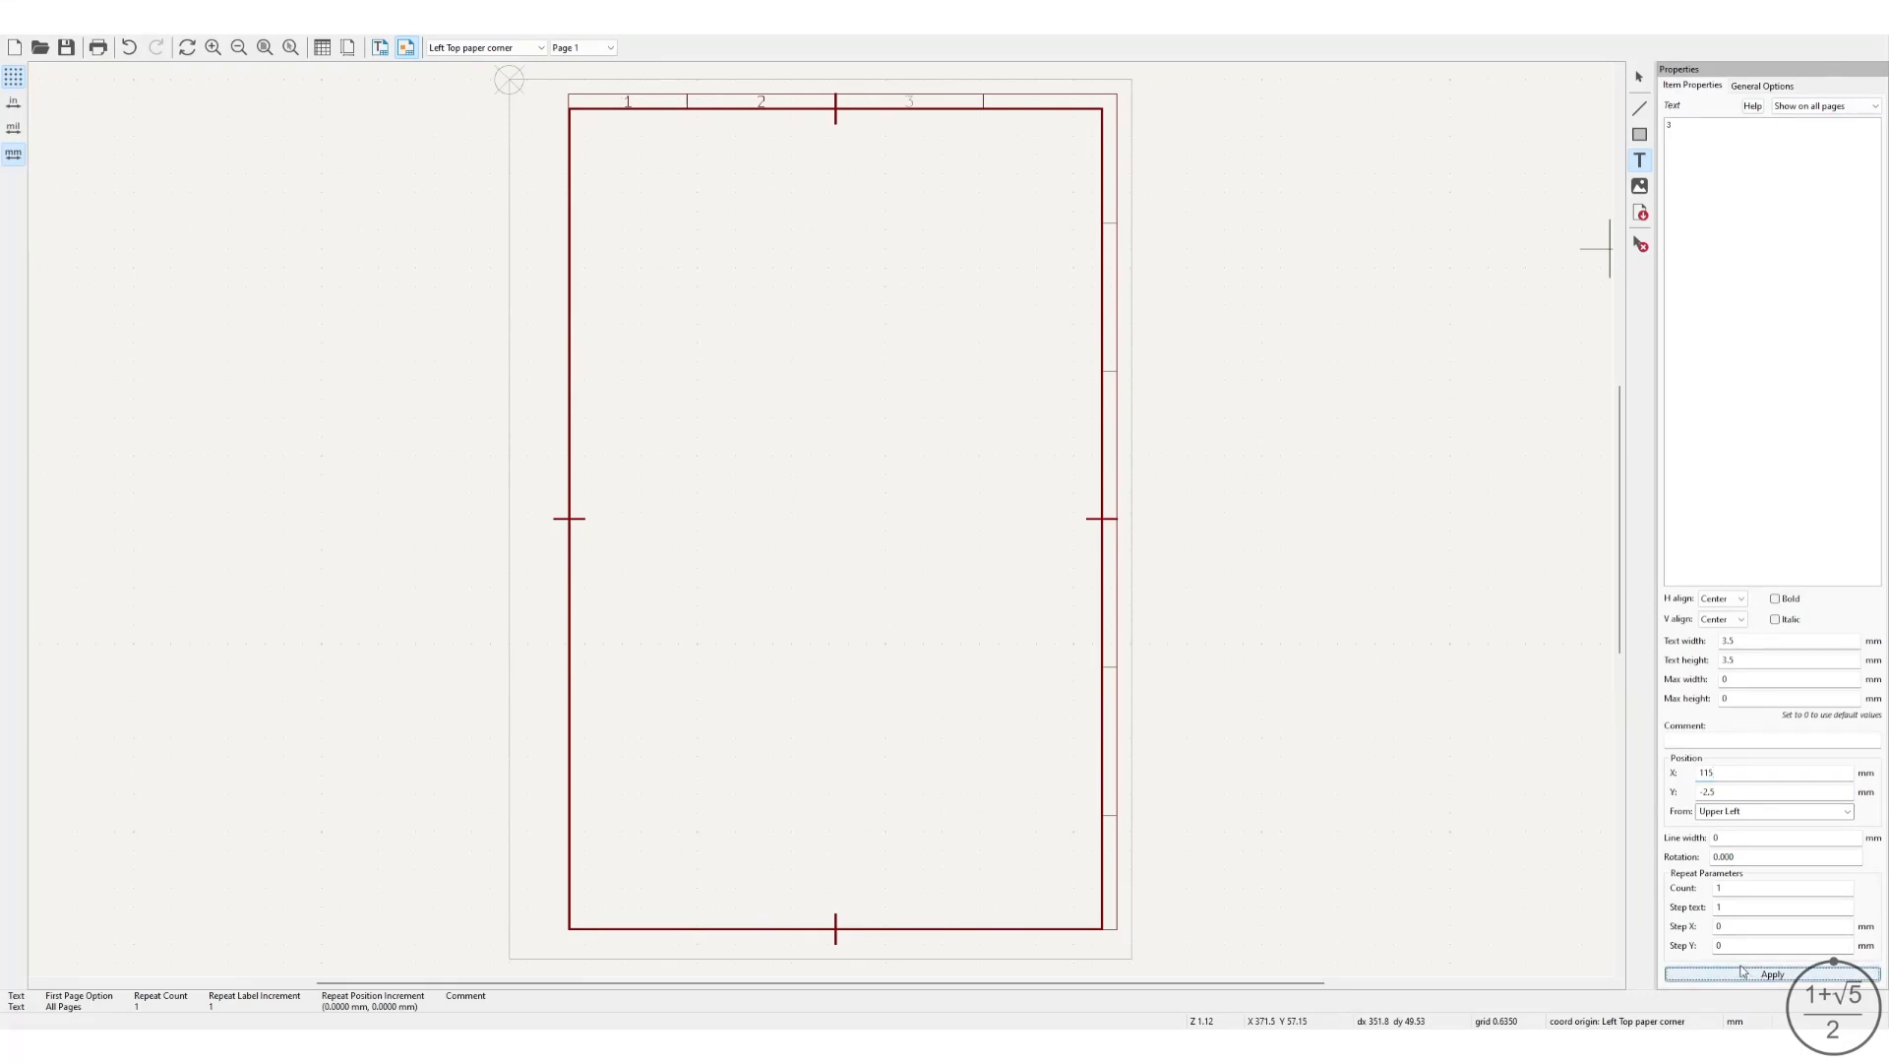
Add a text "4" below the last top reference cell, centred both ways, with 3.5 mm text width and height.
click(1045, 155)
double_click(1697, 126)
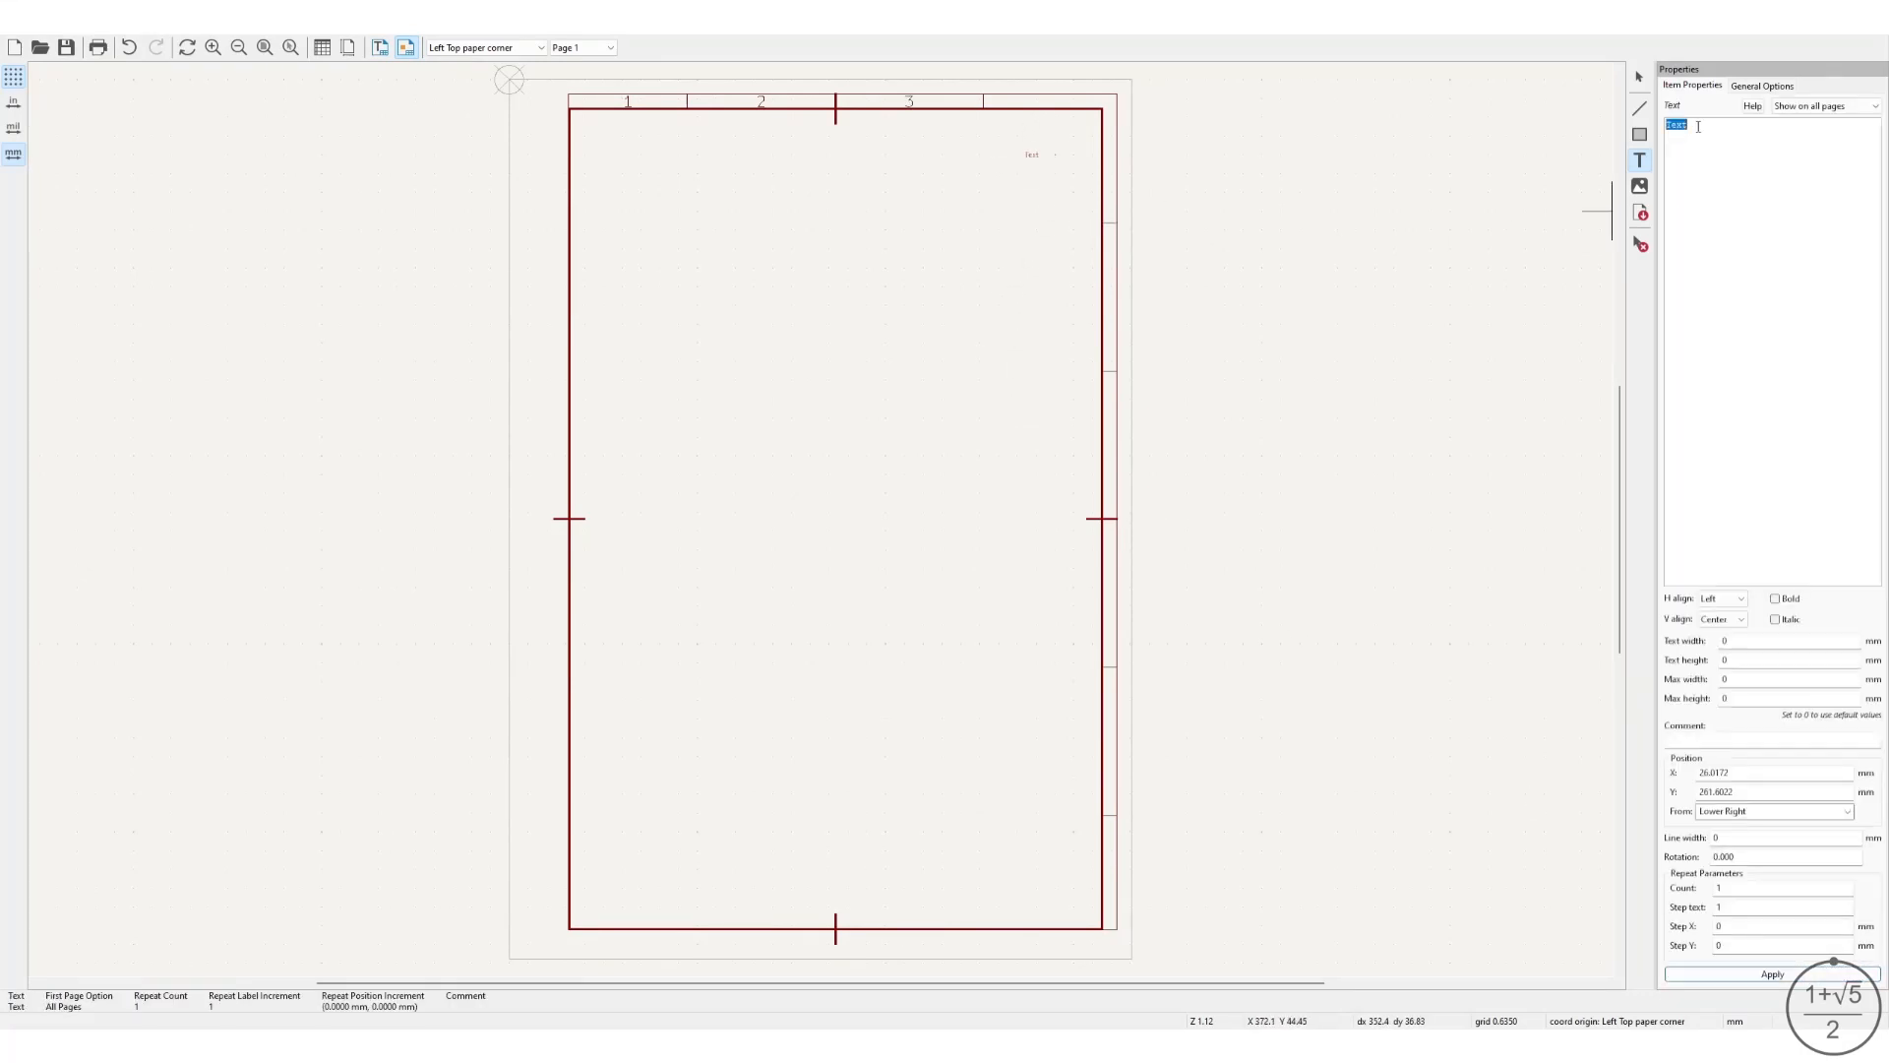
text(4)
click(1732, 599)
click(1726, 635)
double_click(1725, 639)
text(3)
double_click(1747, 659)
text(3)
Position the text "4" in the last top reference cell at X 165, Y -2.5 mm from Upper Left.
click(1846, 812)
click(1806, 843)
double_click(1747, 792)
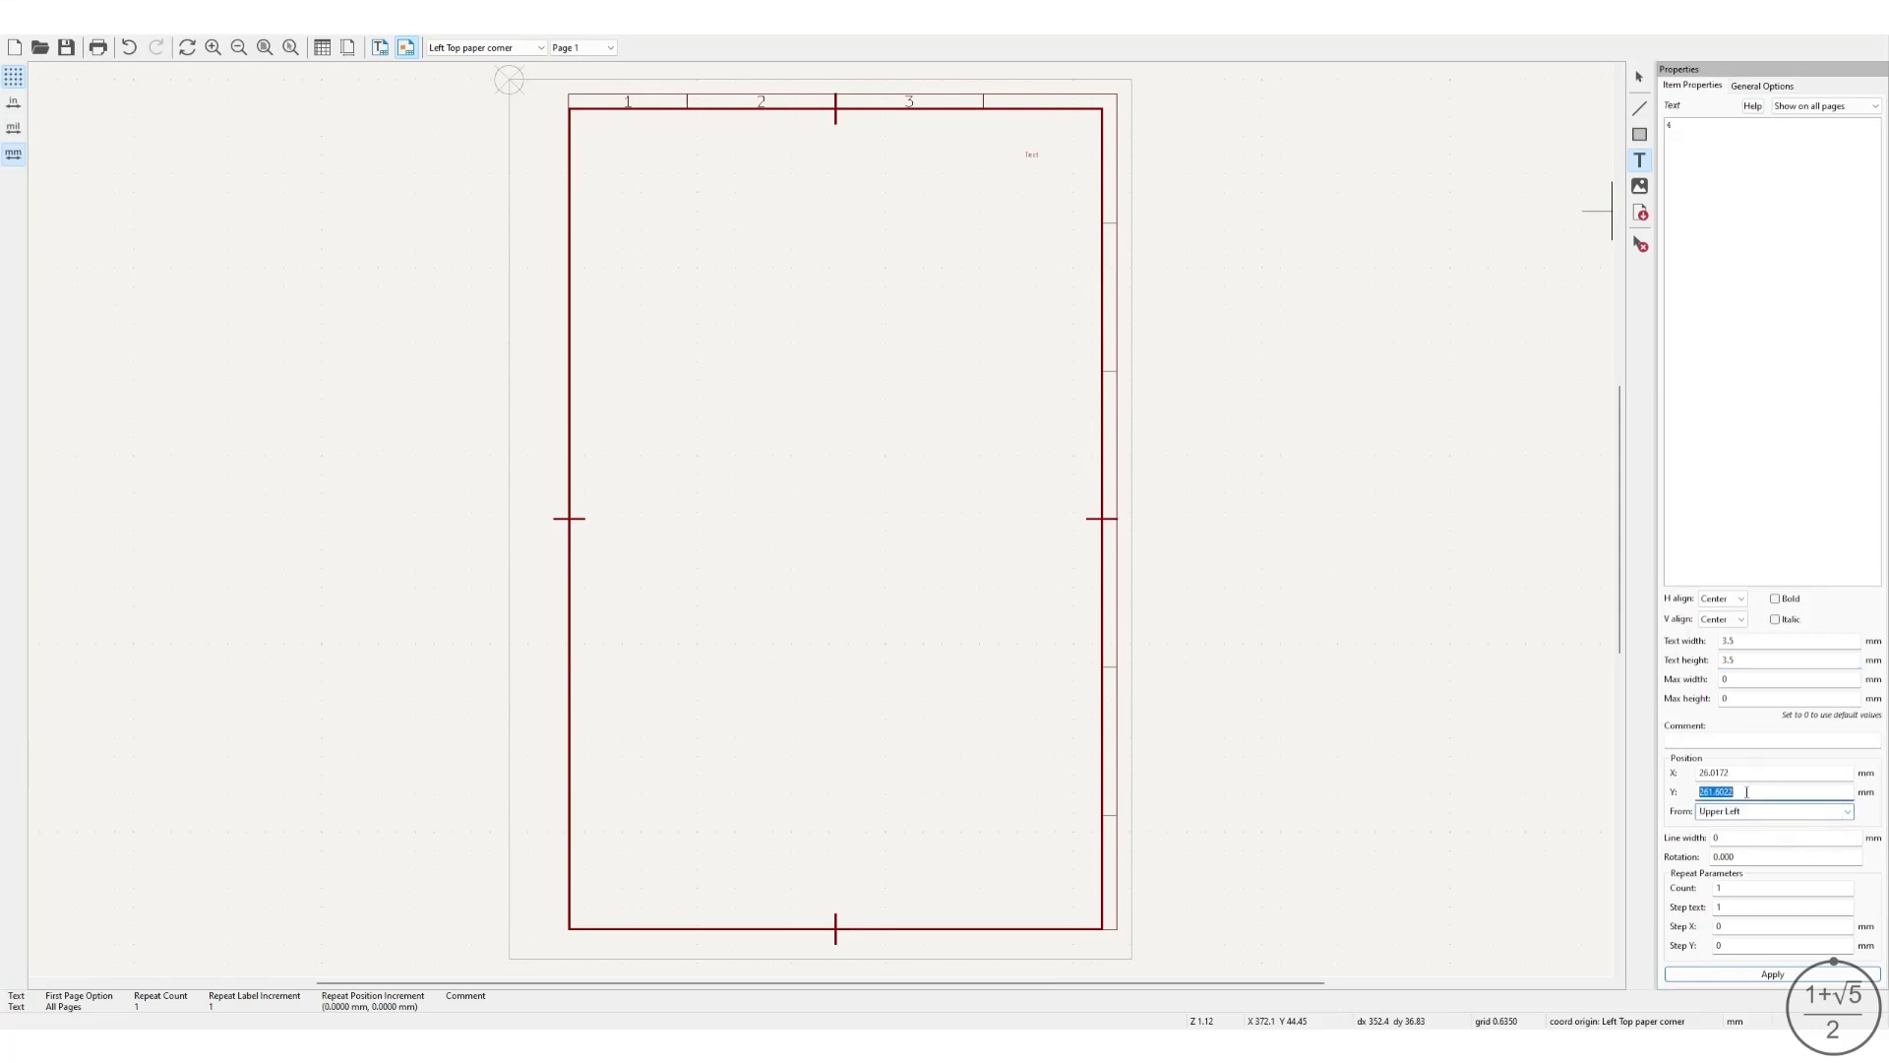
text(-2.5)
double_click(1753, 771)
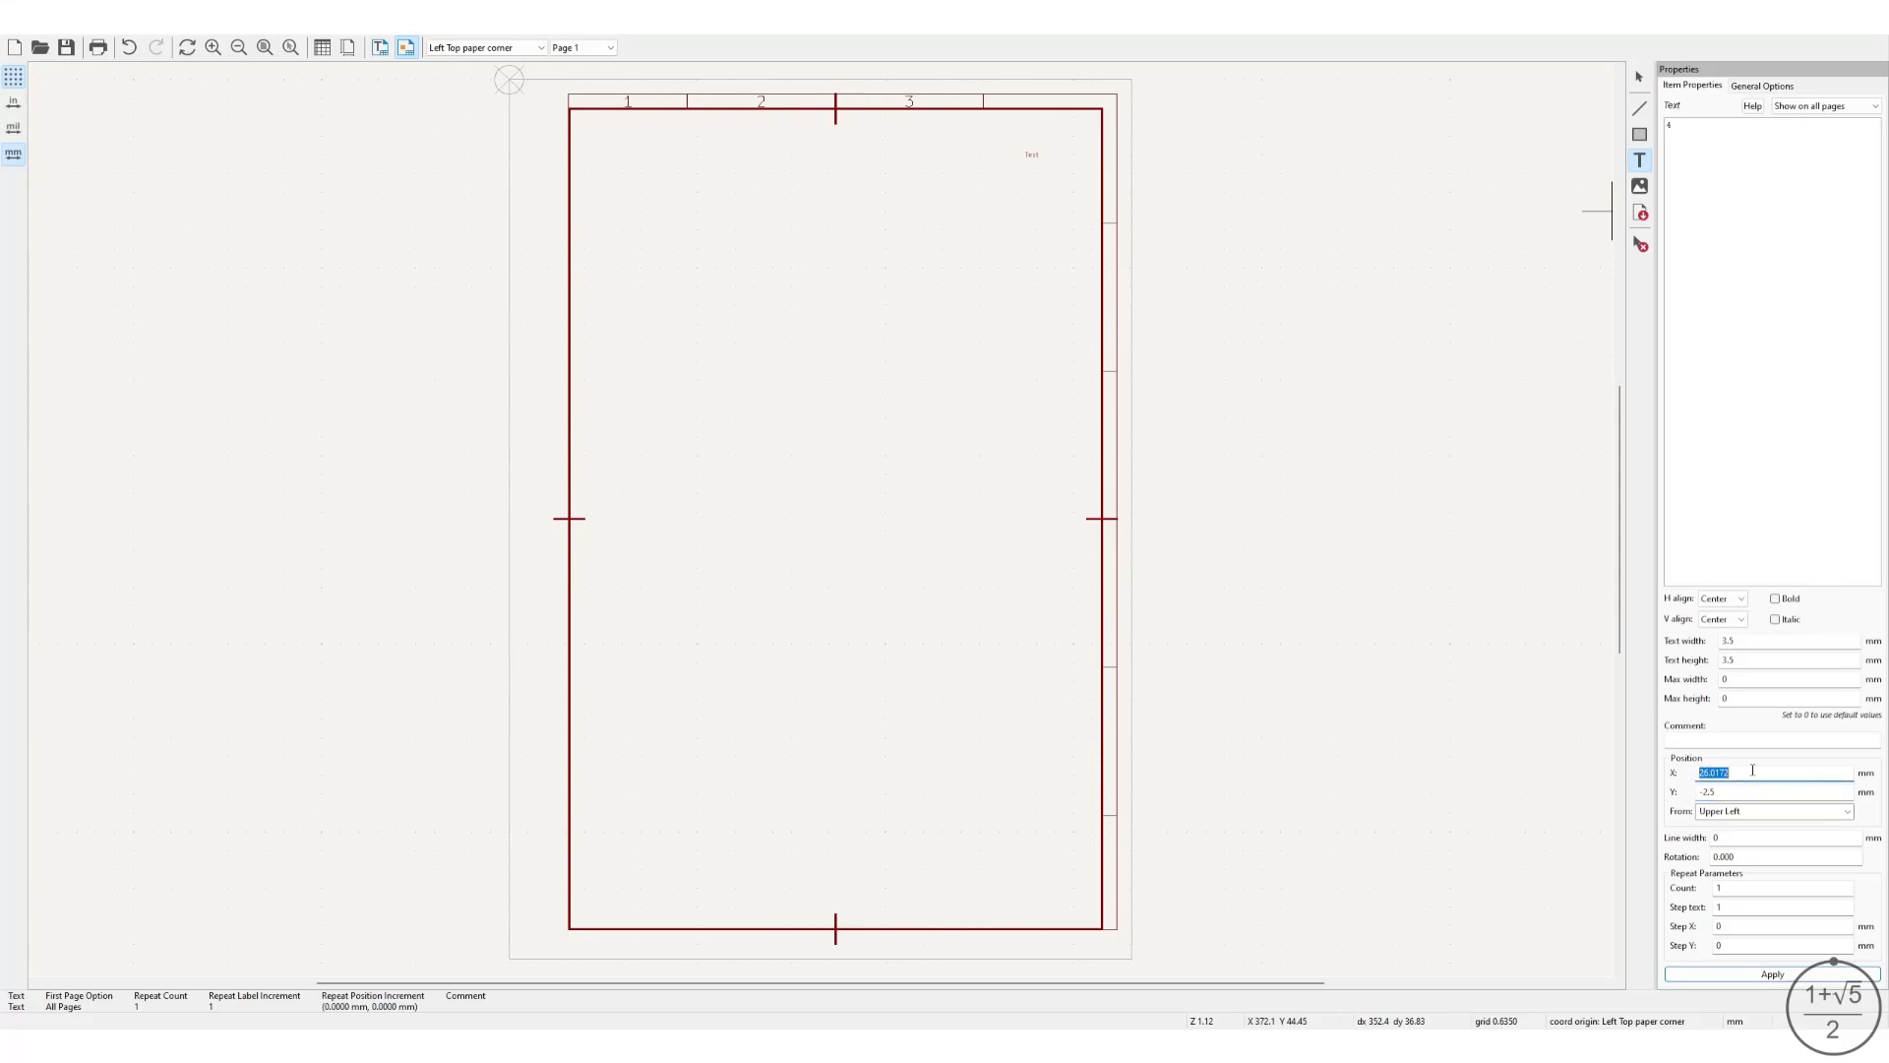
text(165)
click(1776, 975)
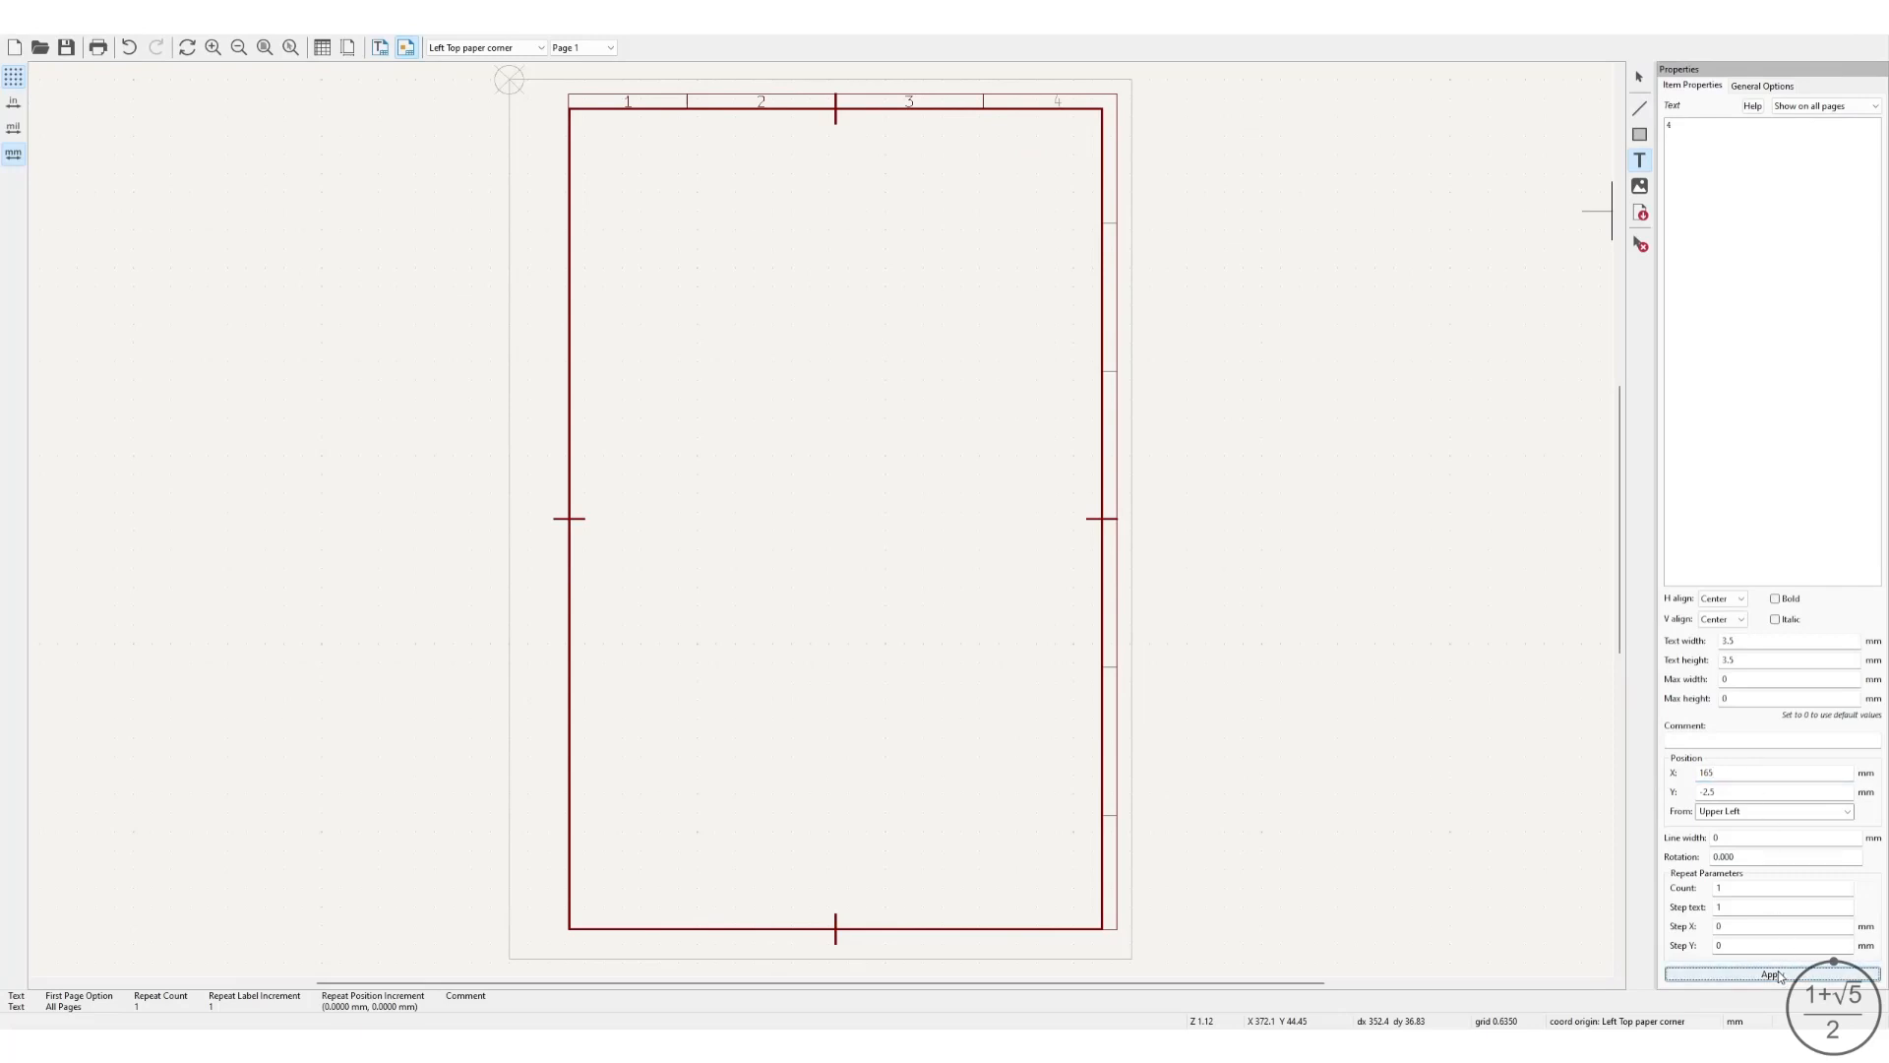
click(1640, 77)
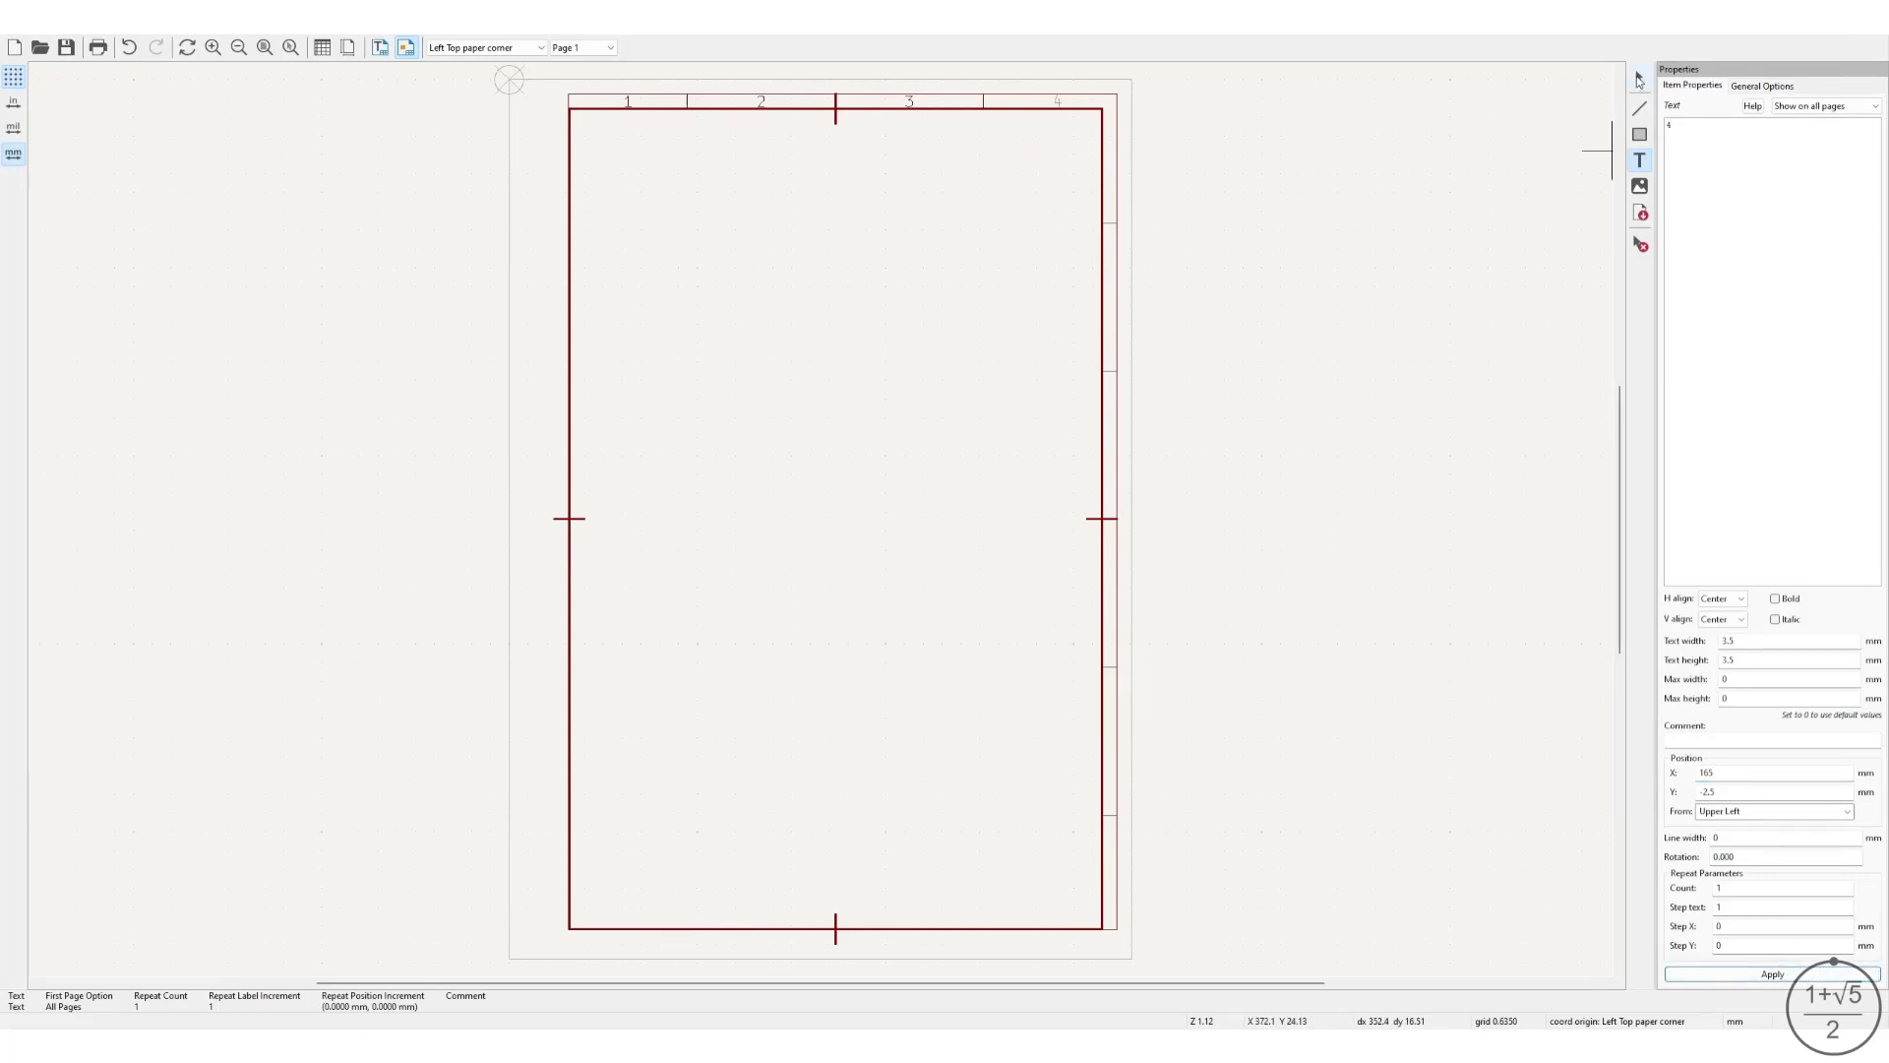
Check the divider between cells 3 and 4, and recentre the text "4" by setting its X position to 162.5 mm.
scroll(1043, 89, up, 2)
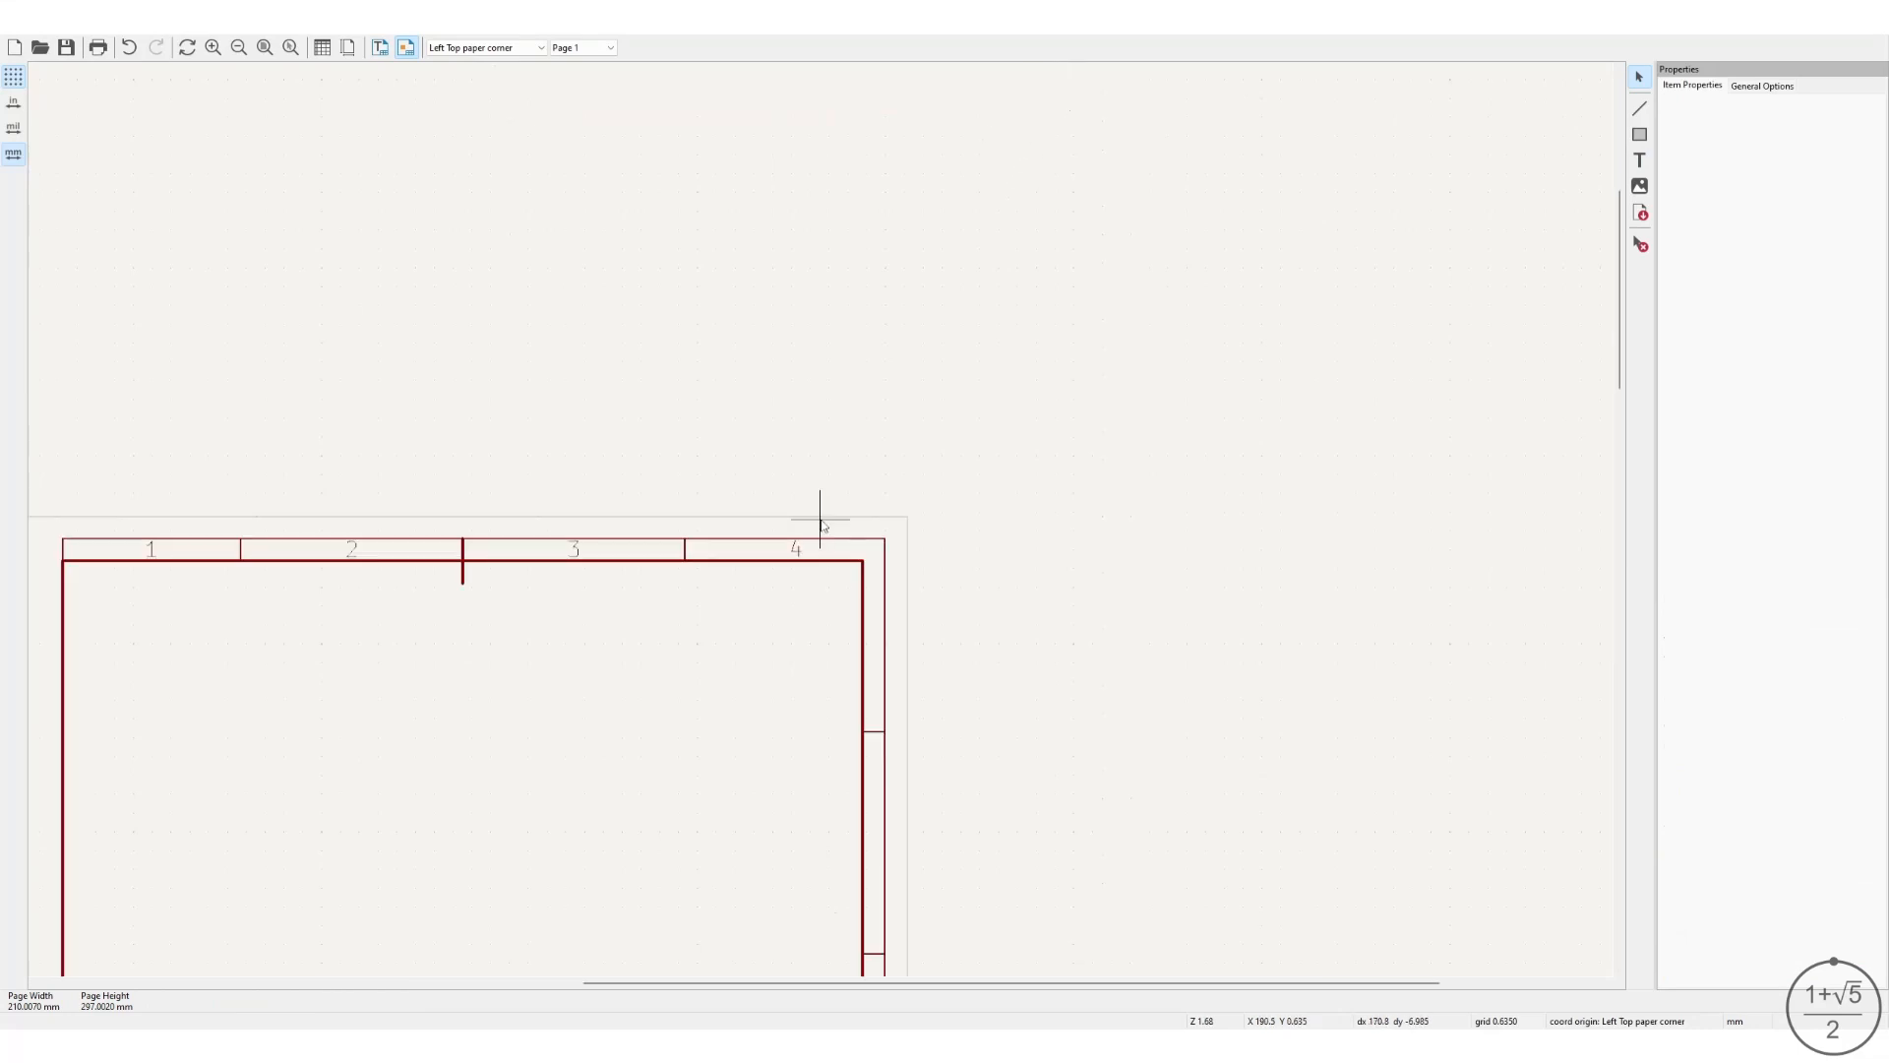
scroll(801, 600, up, 2)
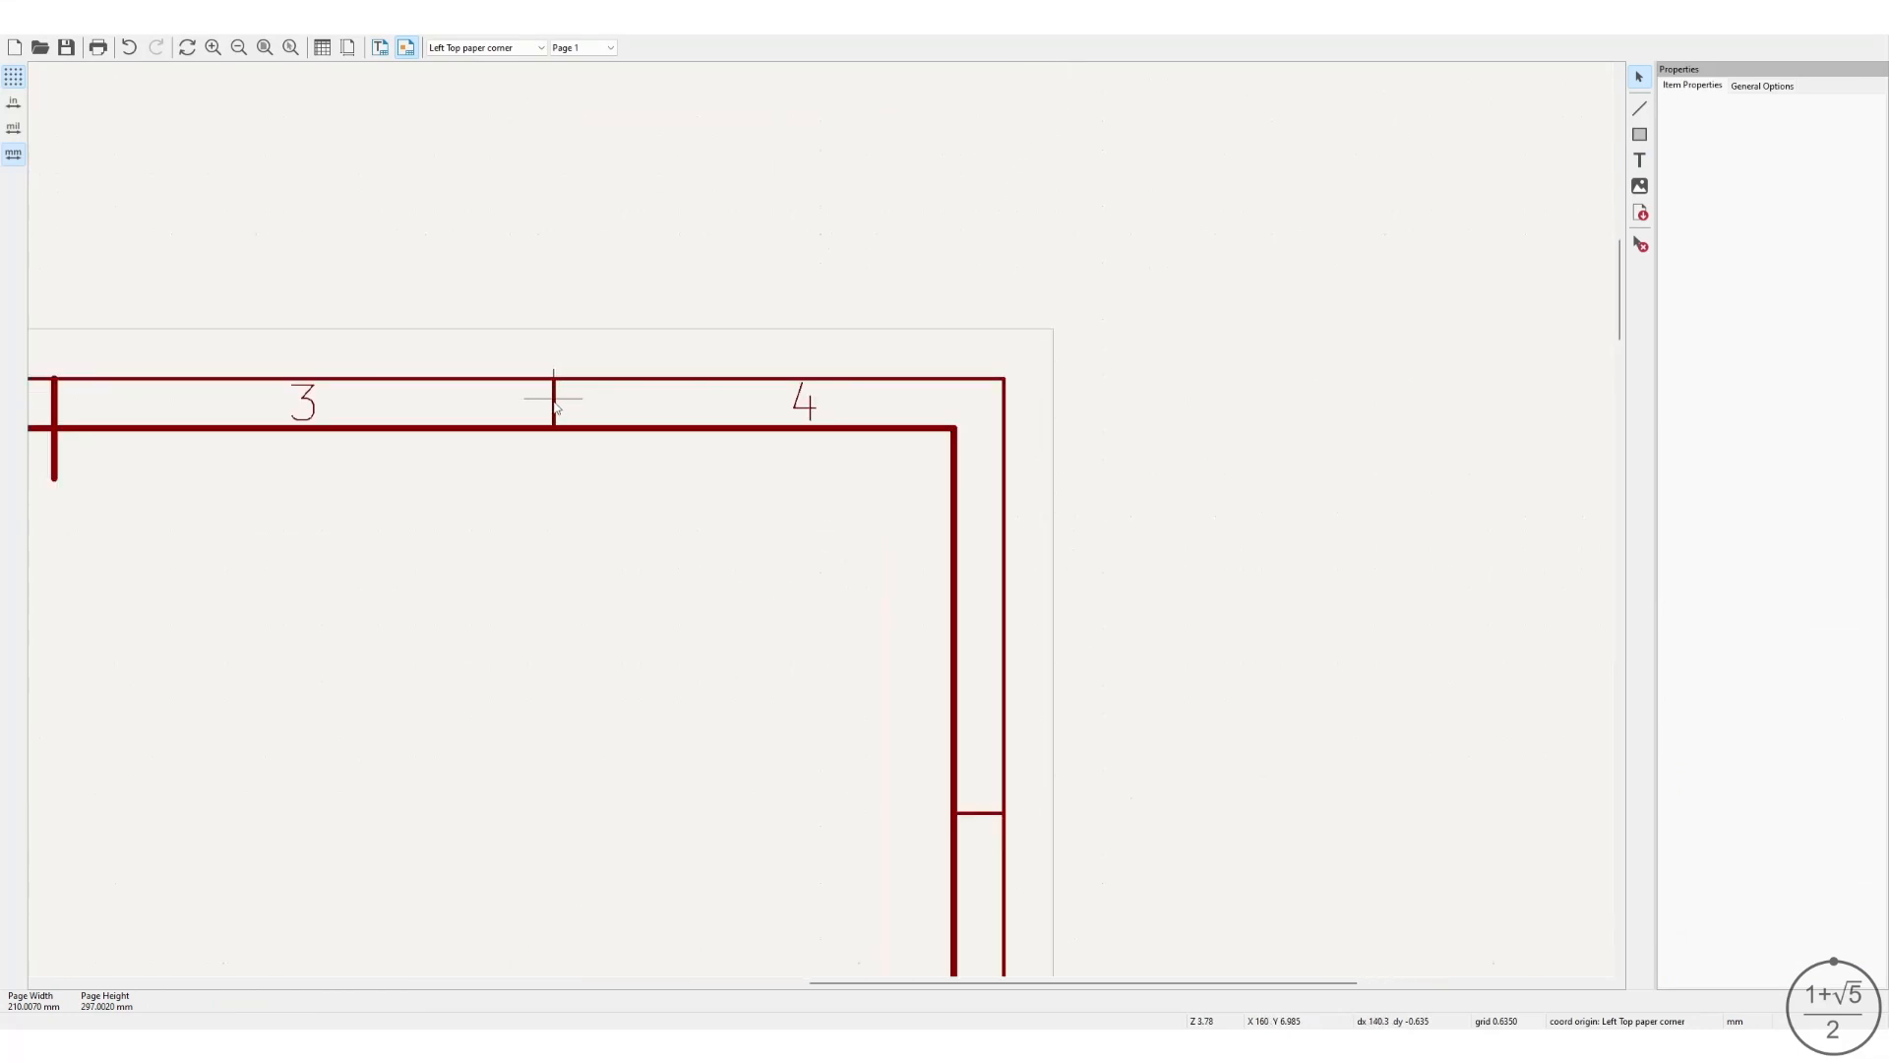
key(space)
click(554, 404)
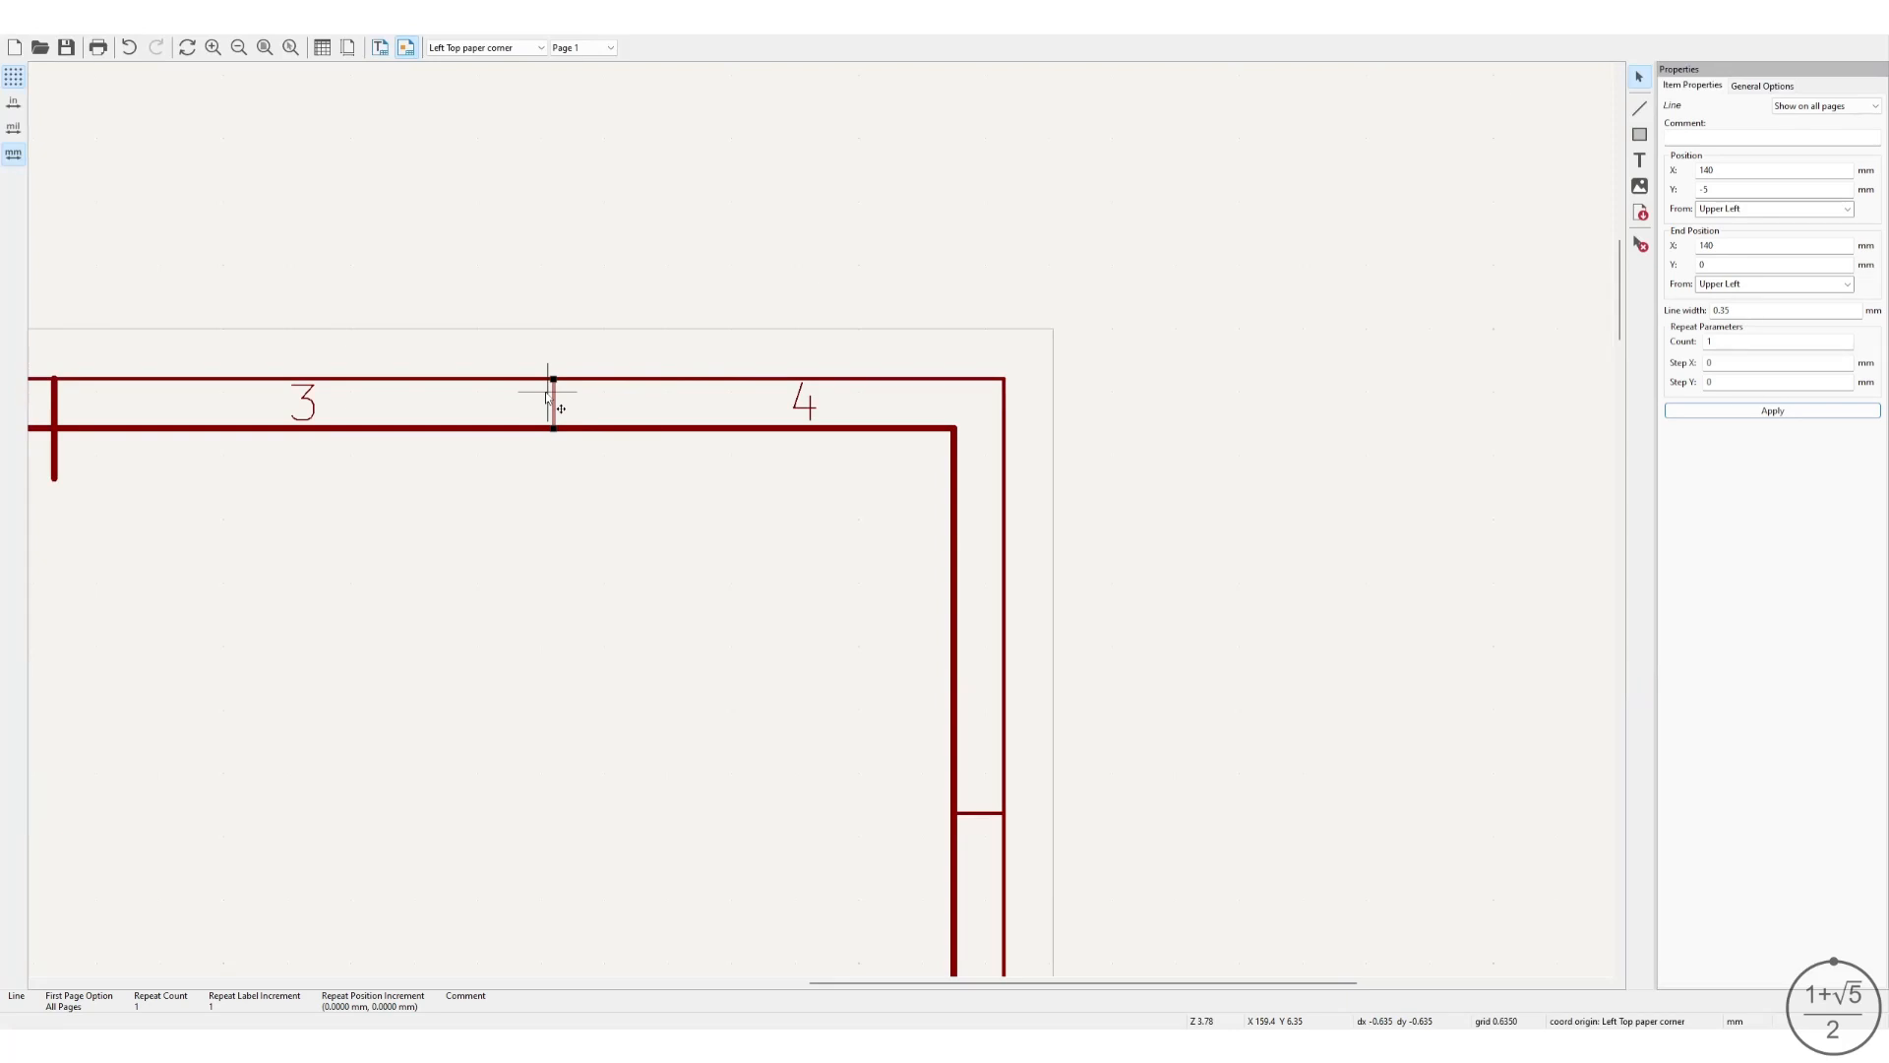
click(799, 406)
click(1734, 775)
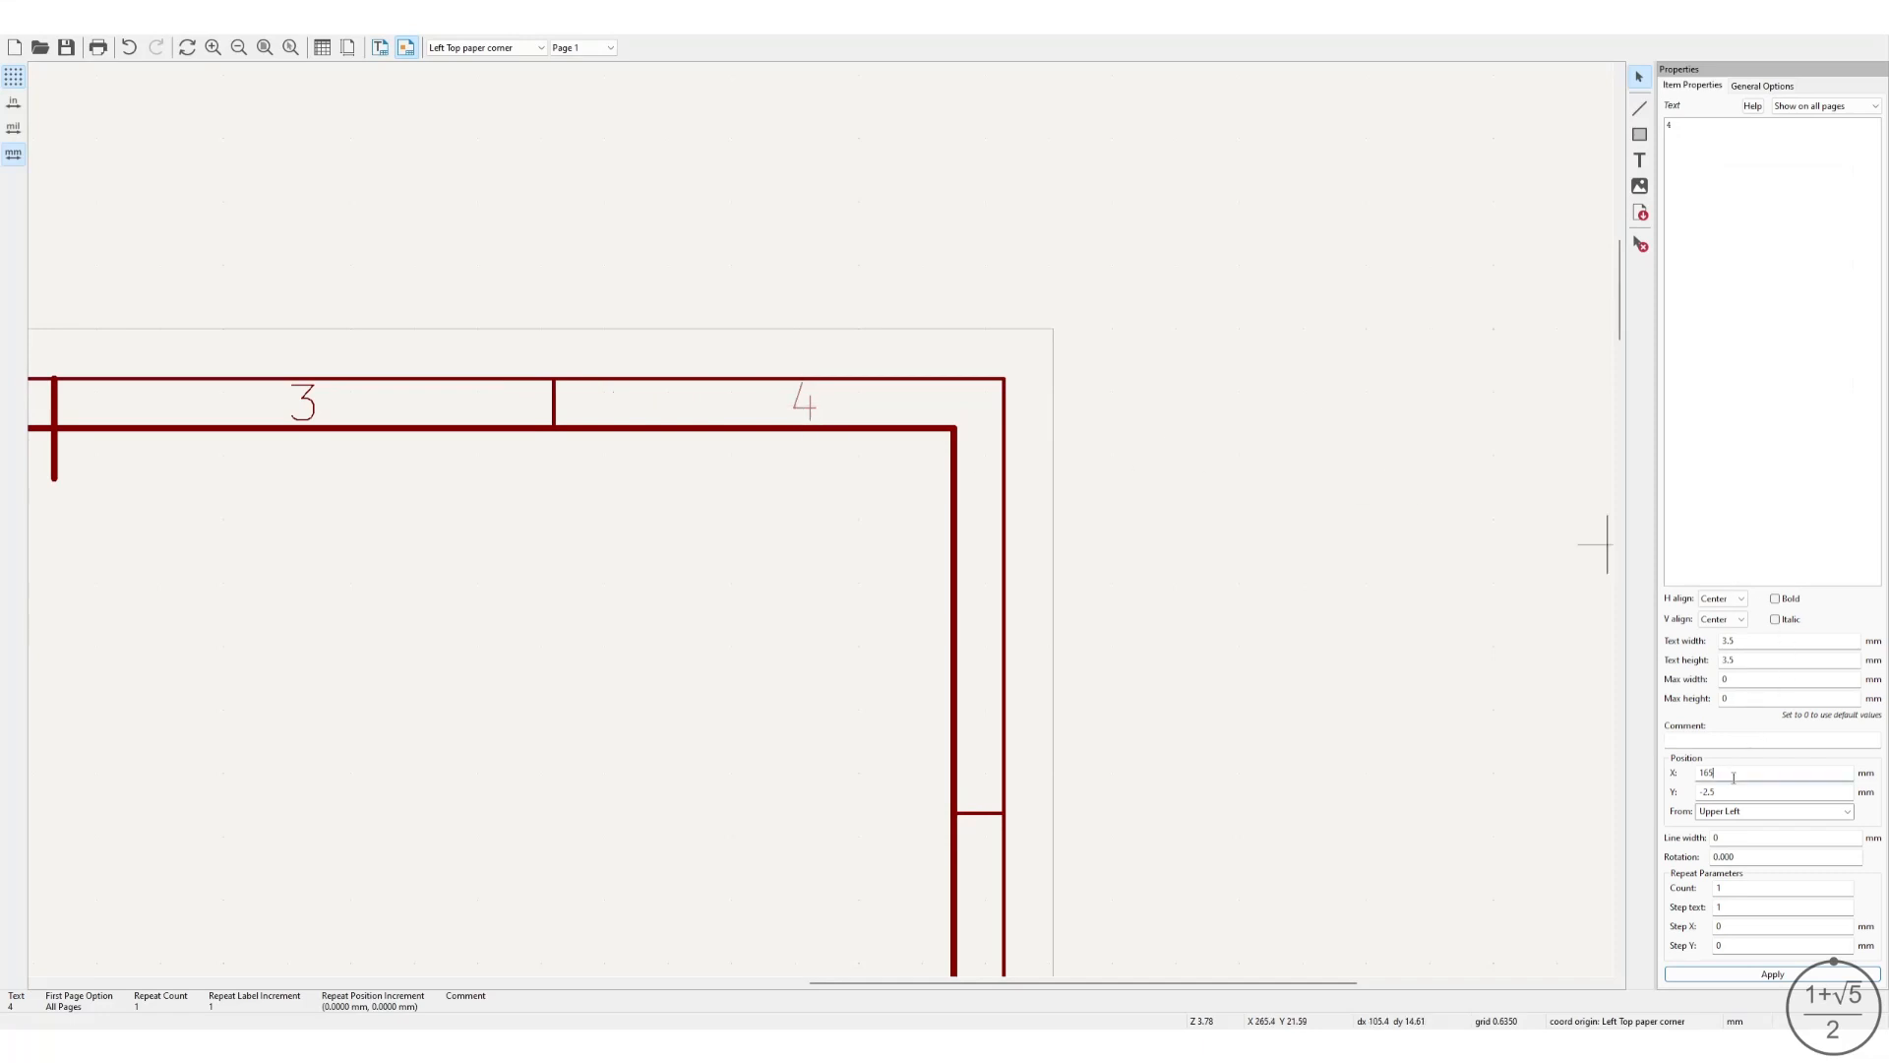
key(BackSpace)
key(BackSpace)
key(BackSpace)
text(162.)
click(1773, 974)
click(760, 641)
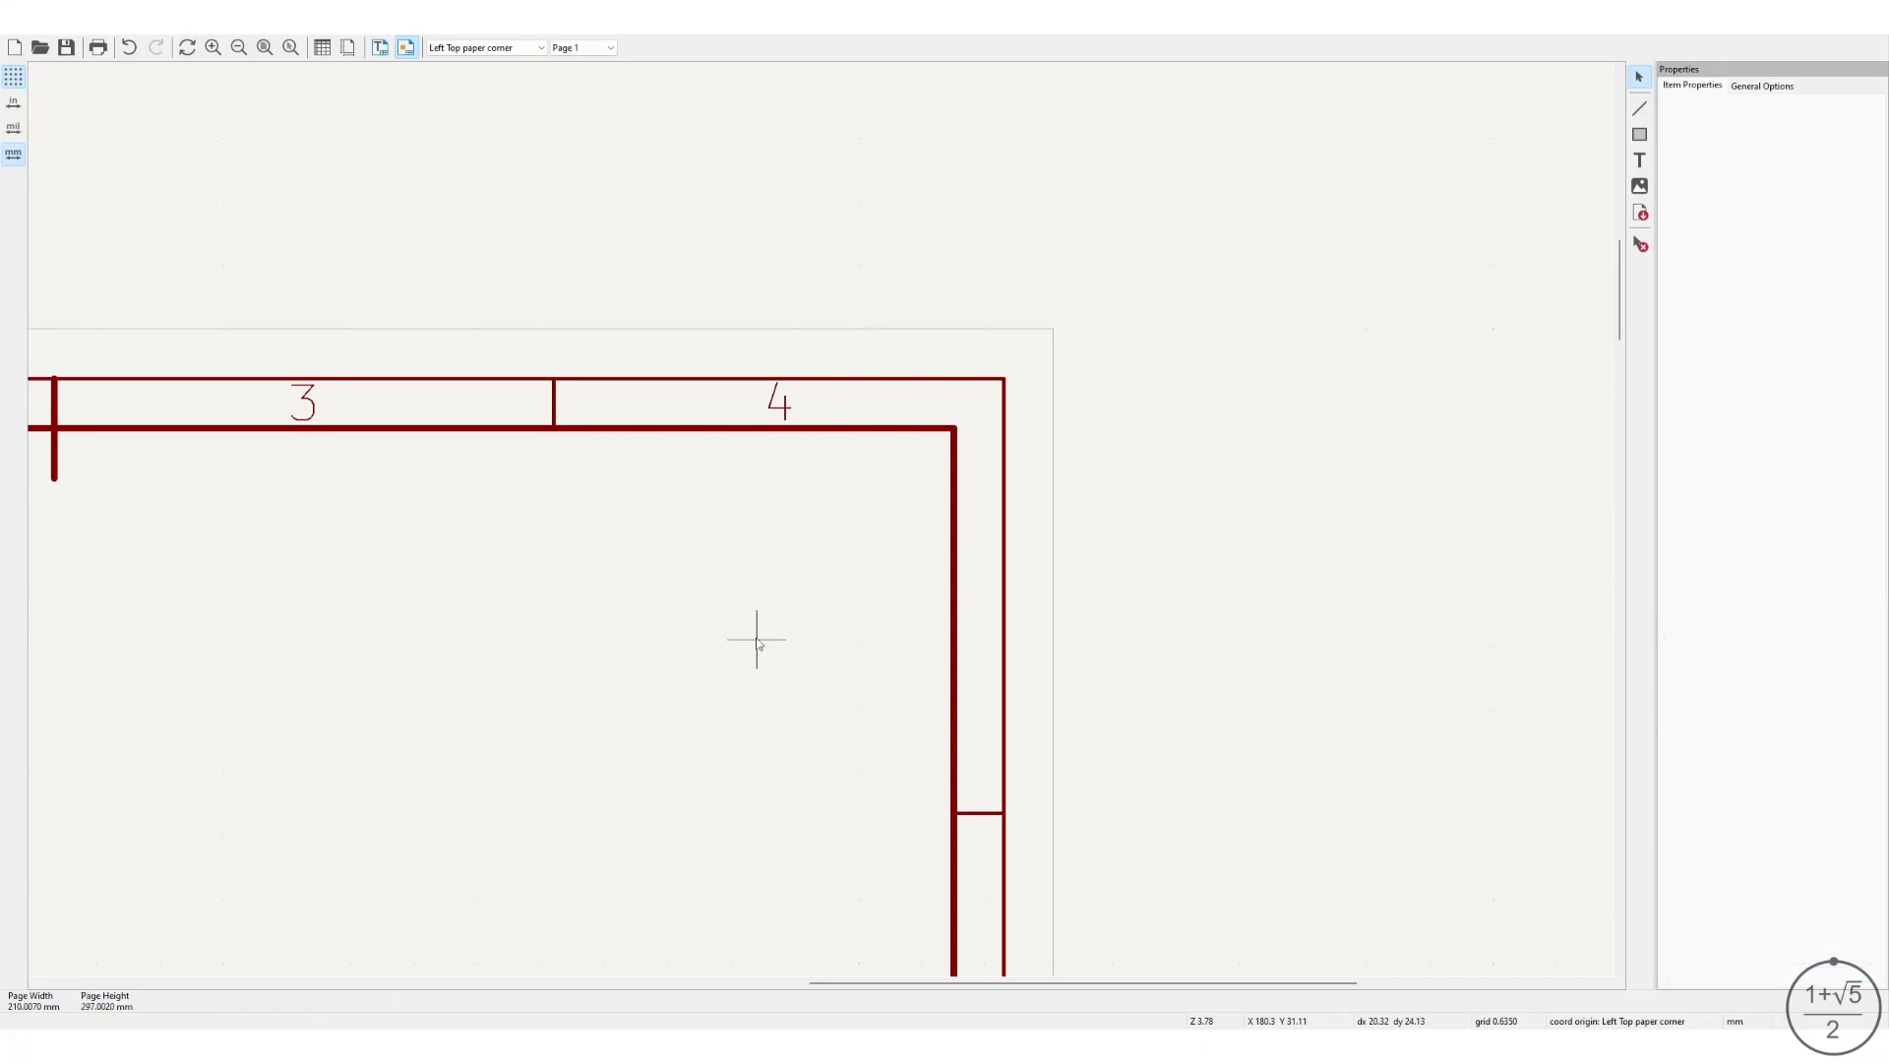
key(Home)
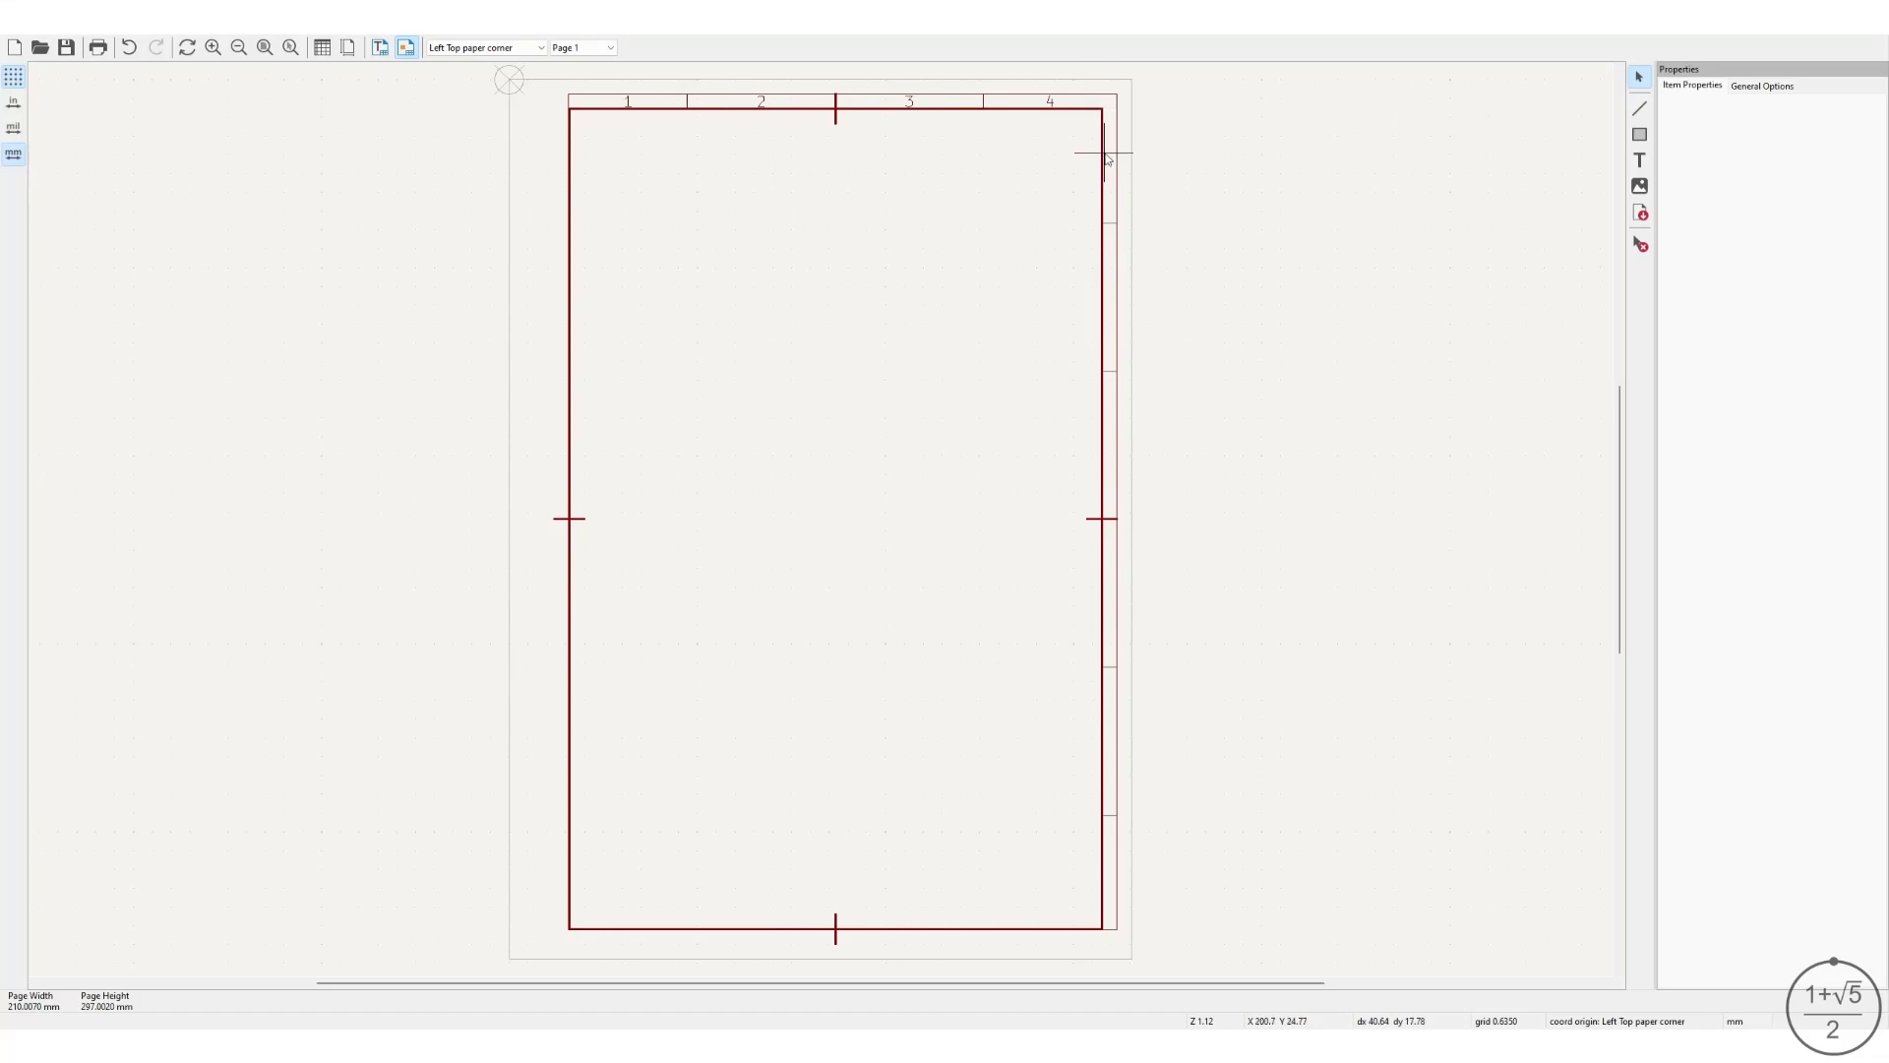
Add a text "A" near the first right-hand reference cell, centred both ways, with 3.5 mm text width and height.
click(1639, 161)
click(1014, 165)
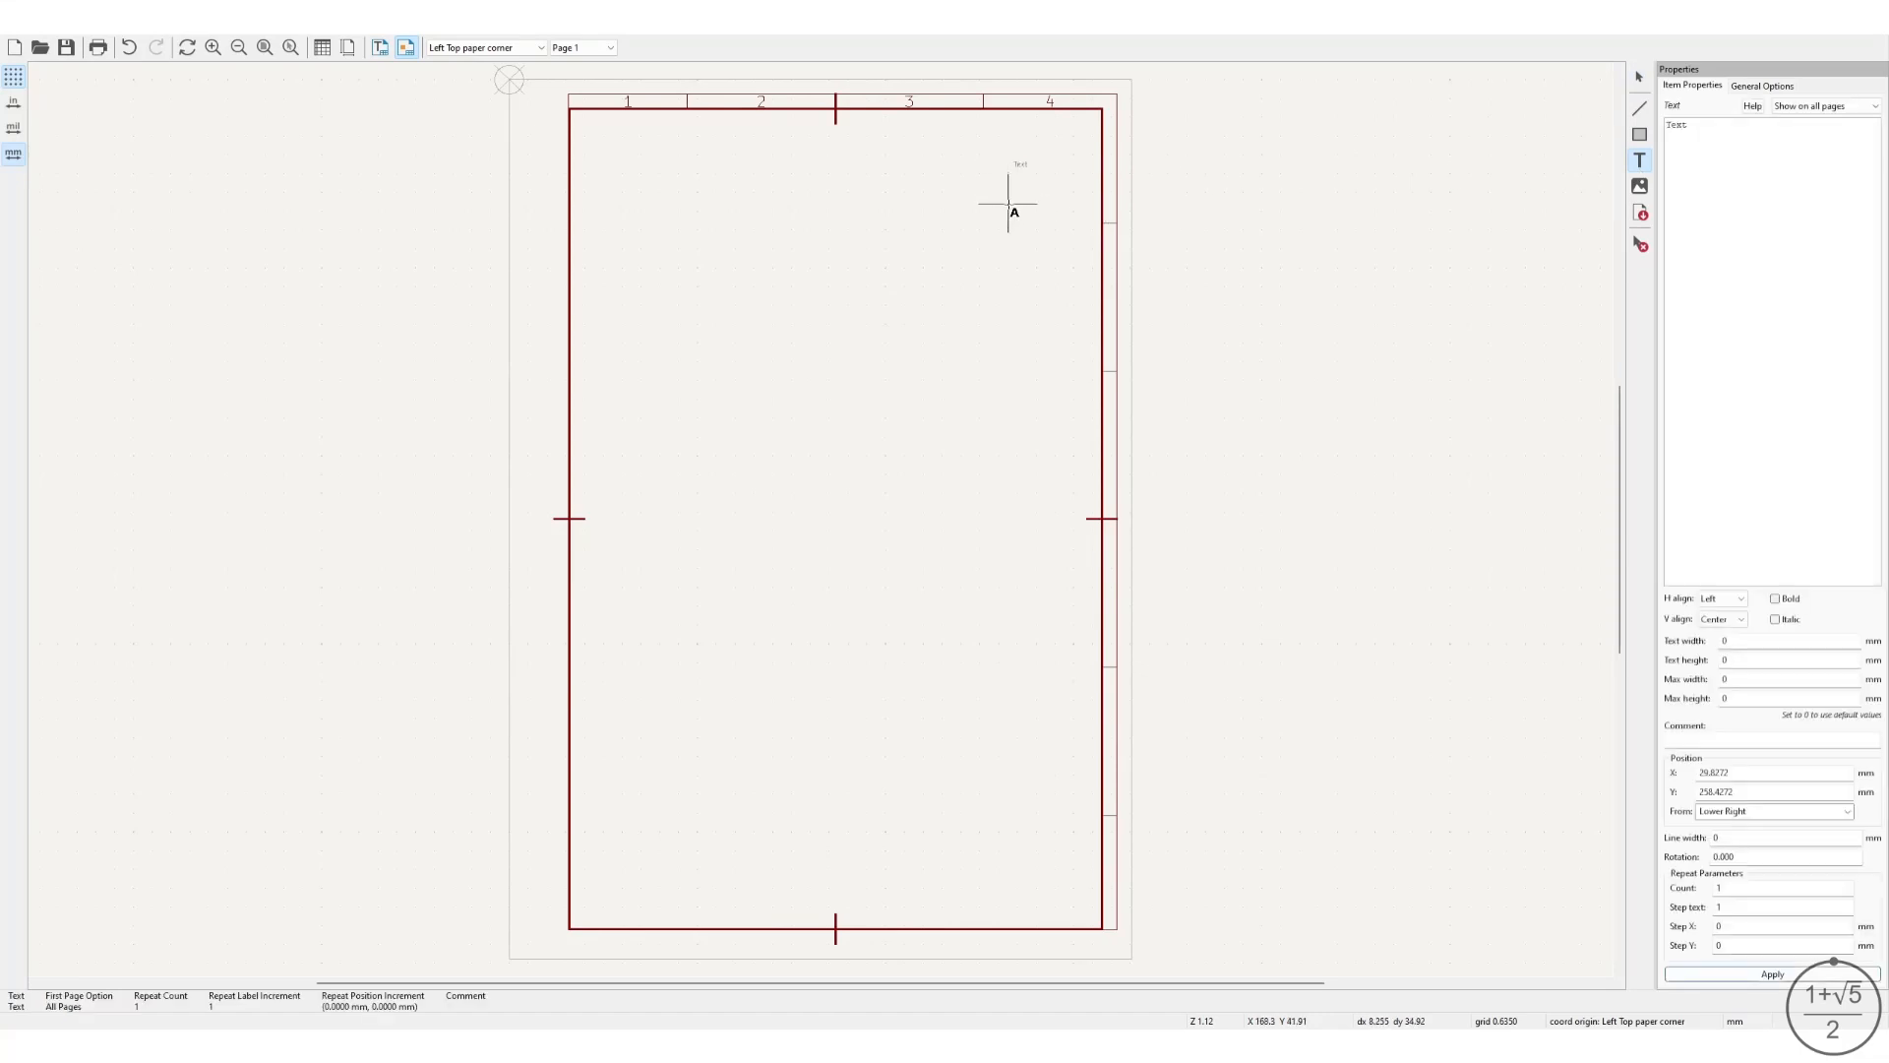
double_click(1737, 134)
text(A)
click(1723, 598)
click(1737, 637)
click(1745, 638)
text(3.5)
double_click(1742, 660)
text(3.5)
Position the text "A" in the first right-hand reference cell at X 182.5, Y 20 mm from Upper Left.
click(1847, 813)
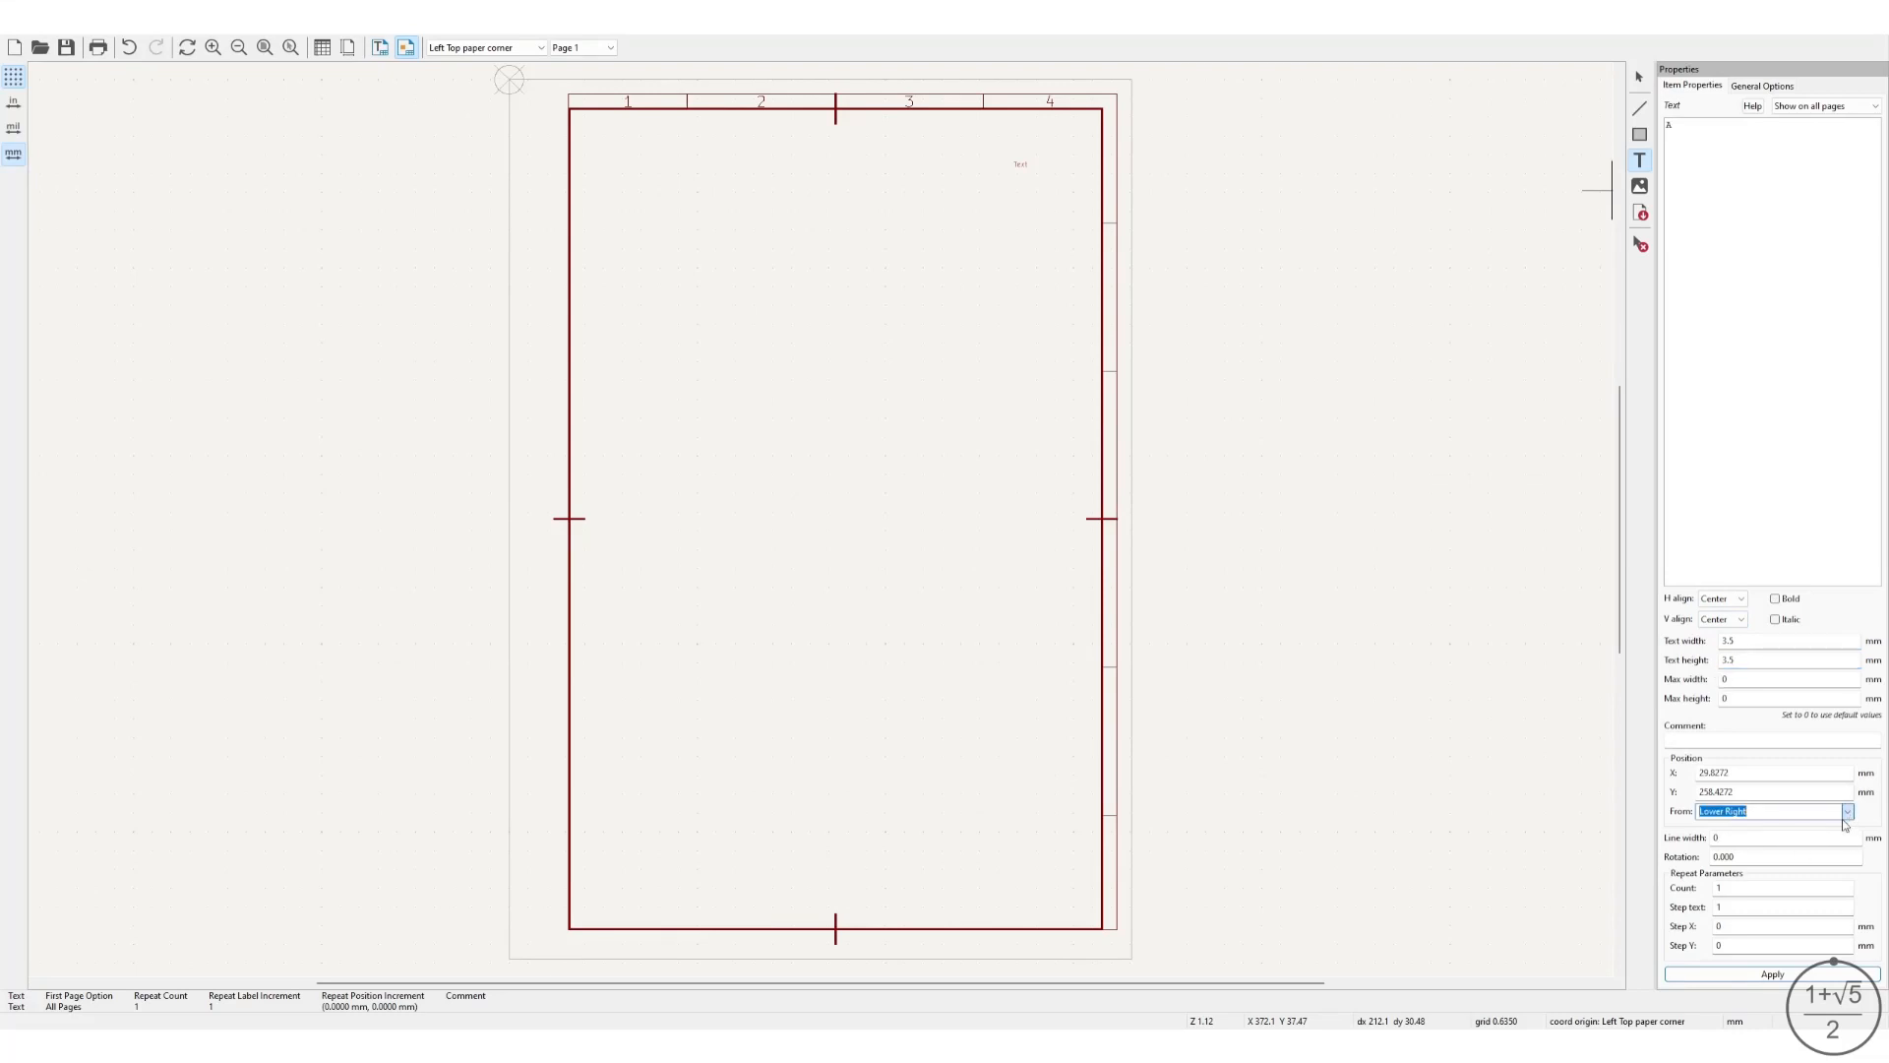
click(1763, 839)
click(1751, 772)
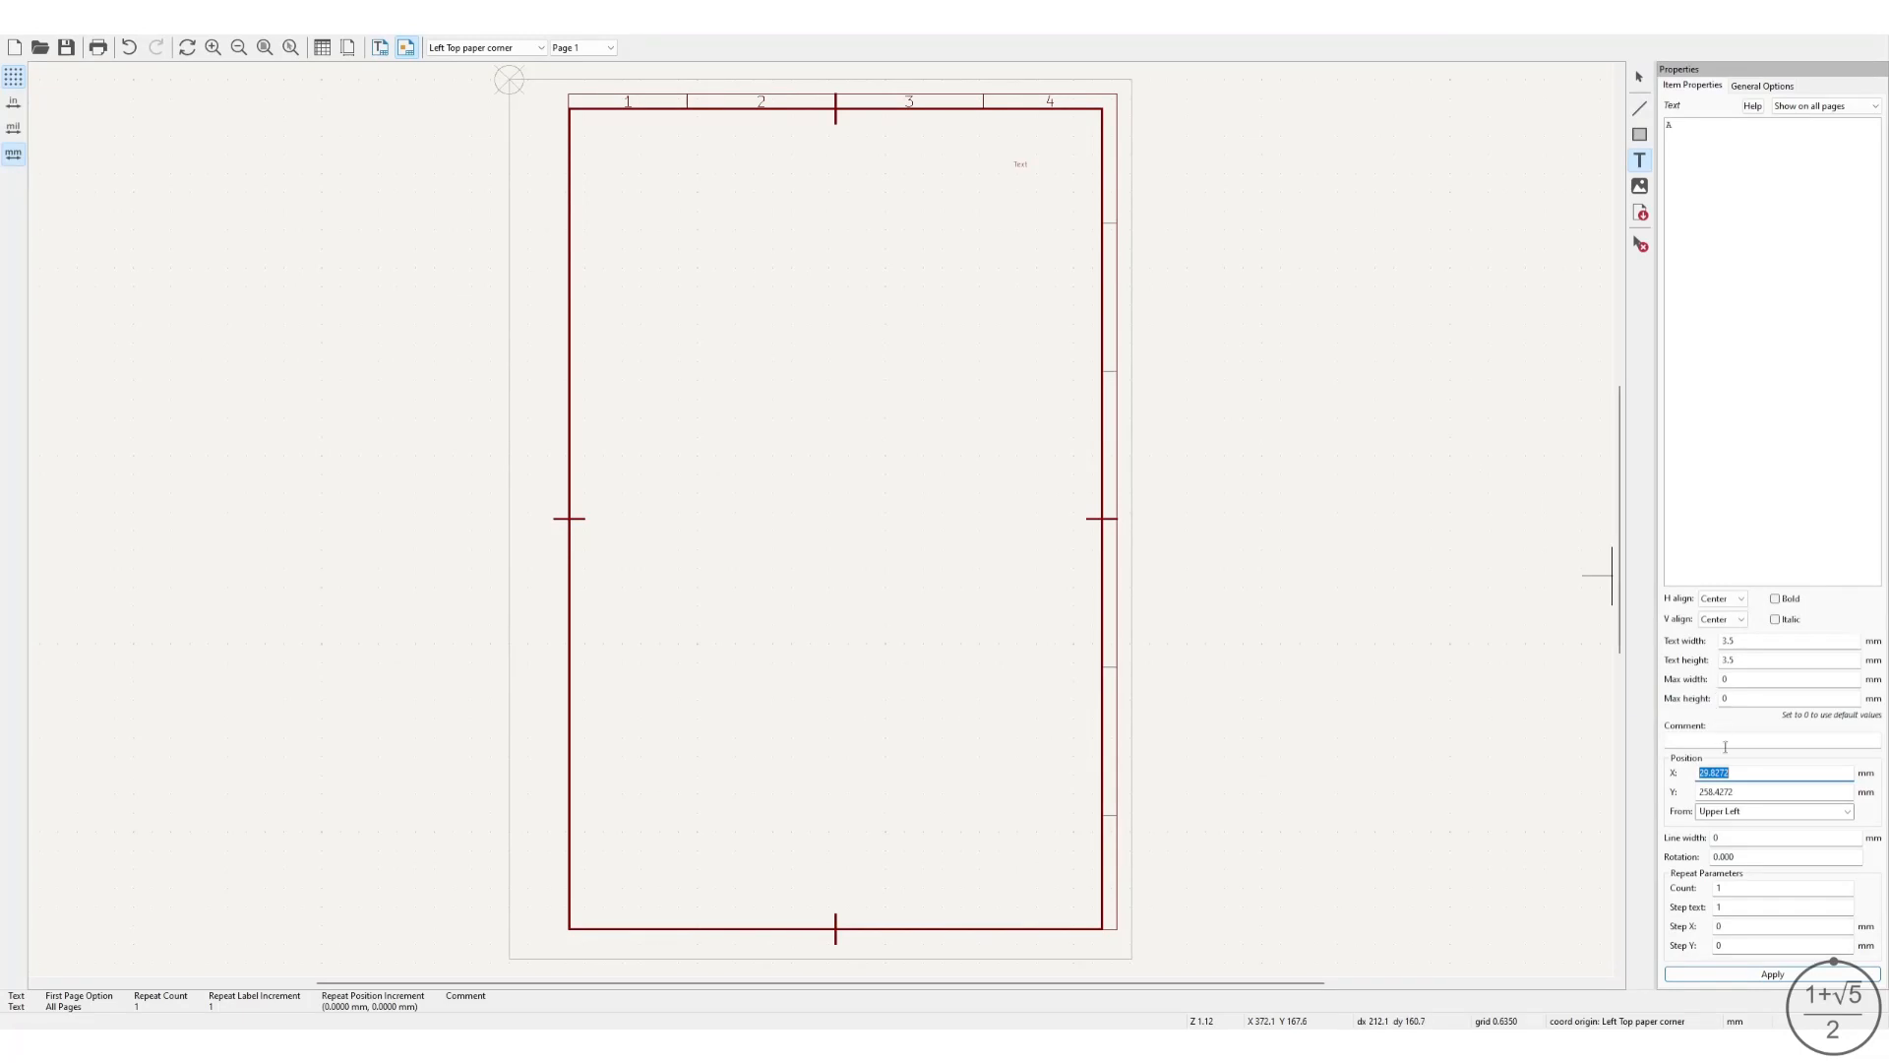
text(182.5)
double_click(1757, 790)
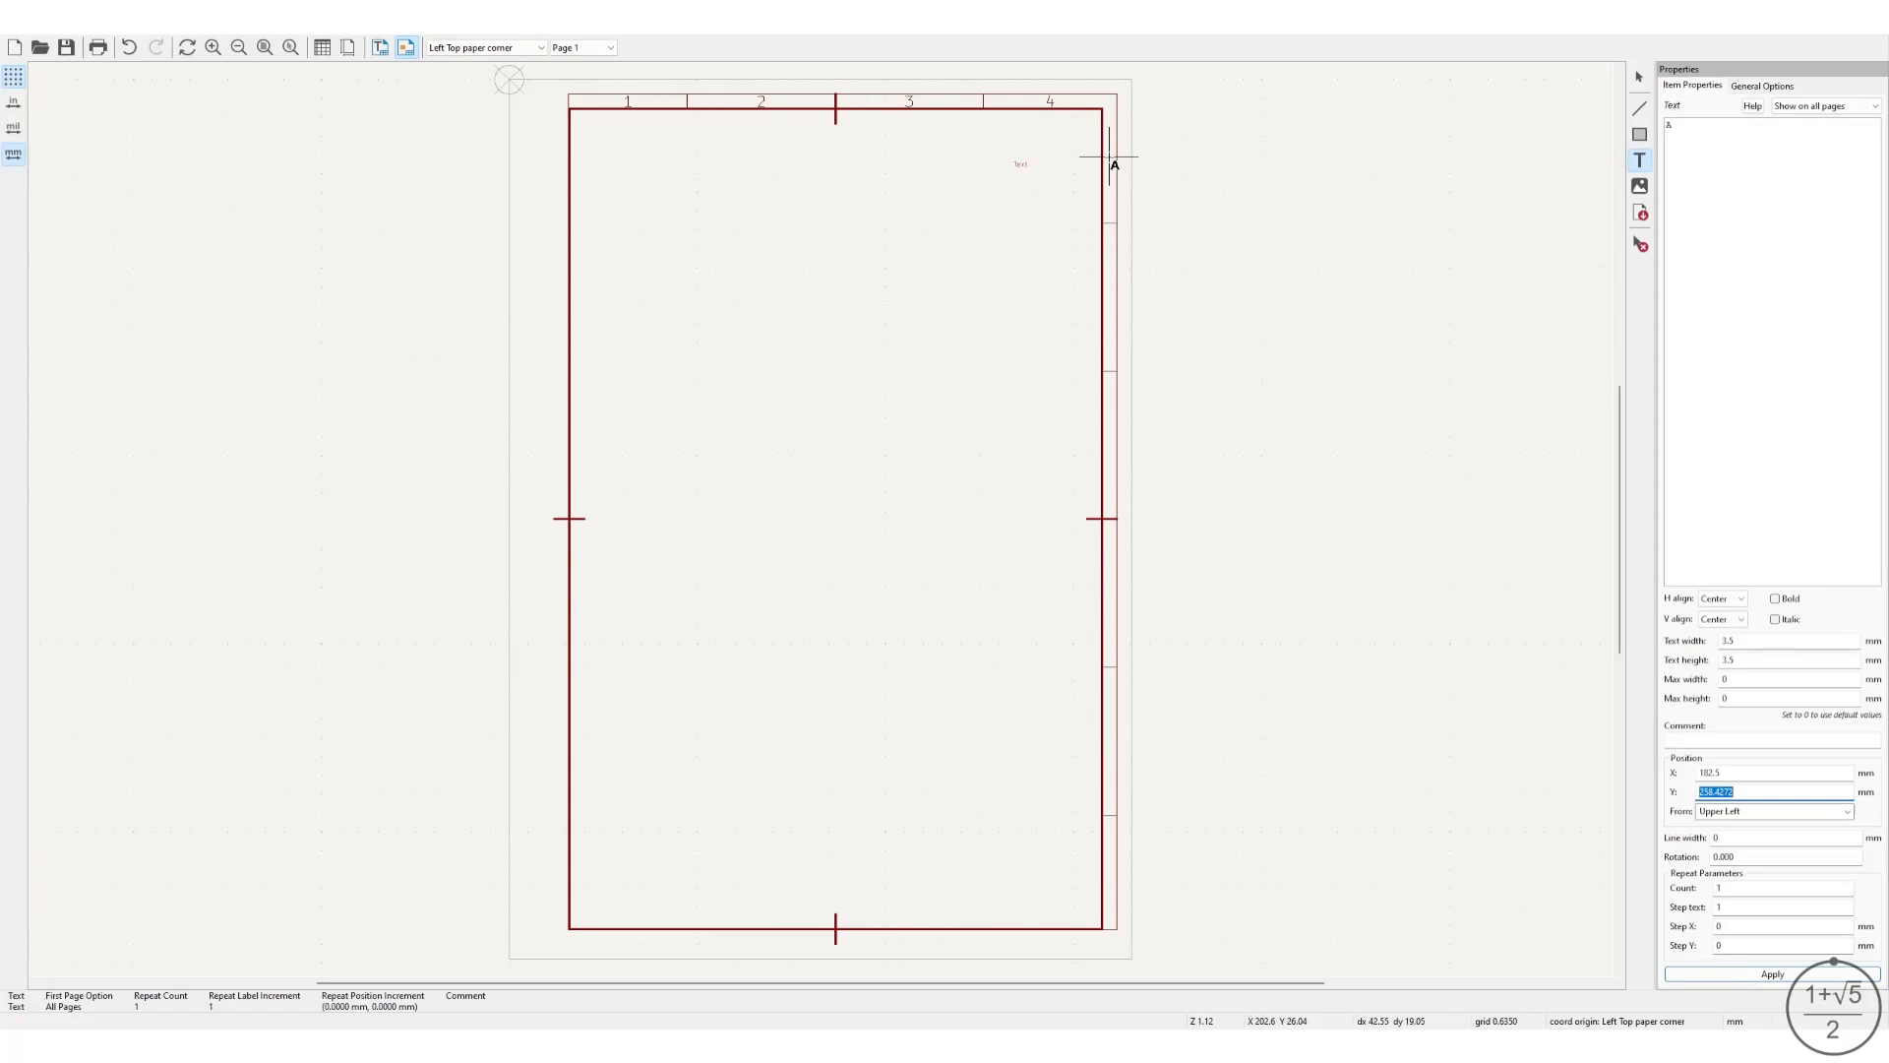
text(20)
click(1752, 977)
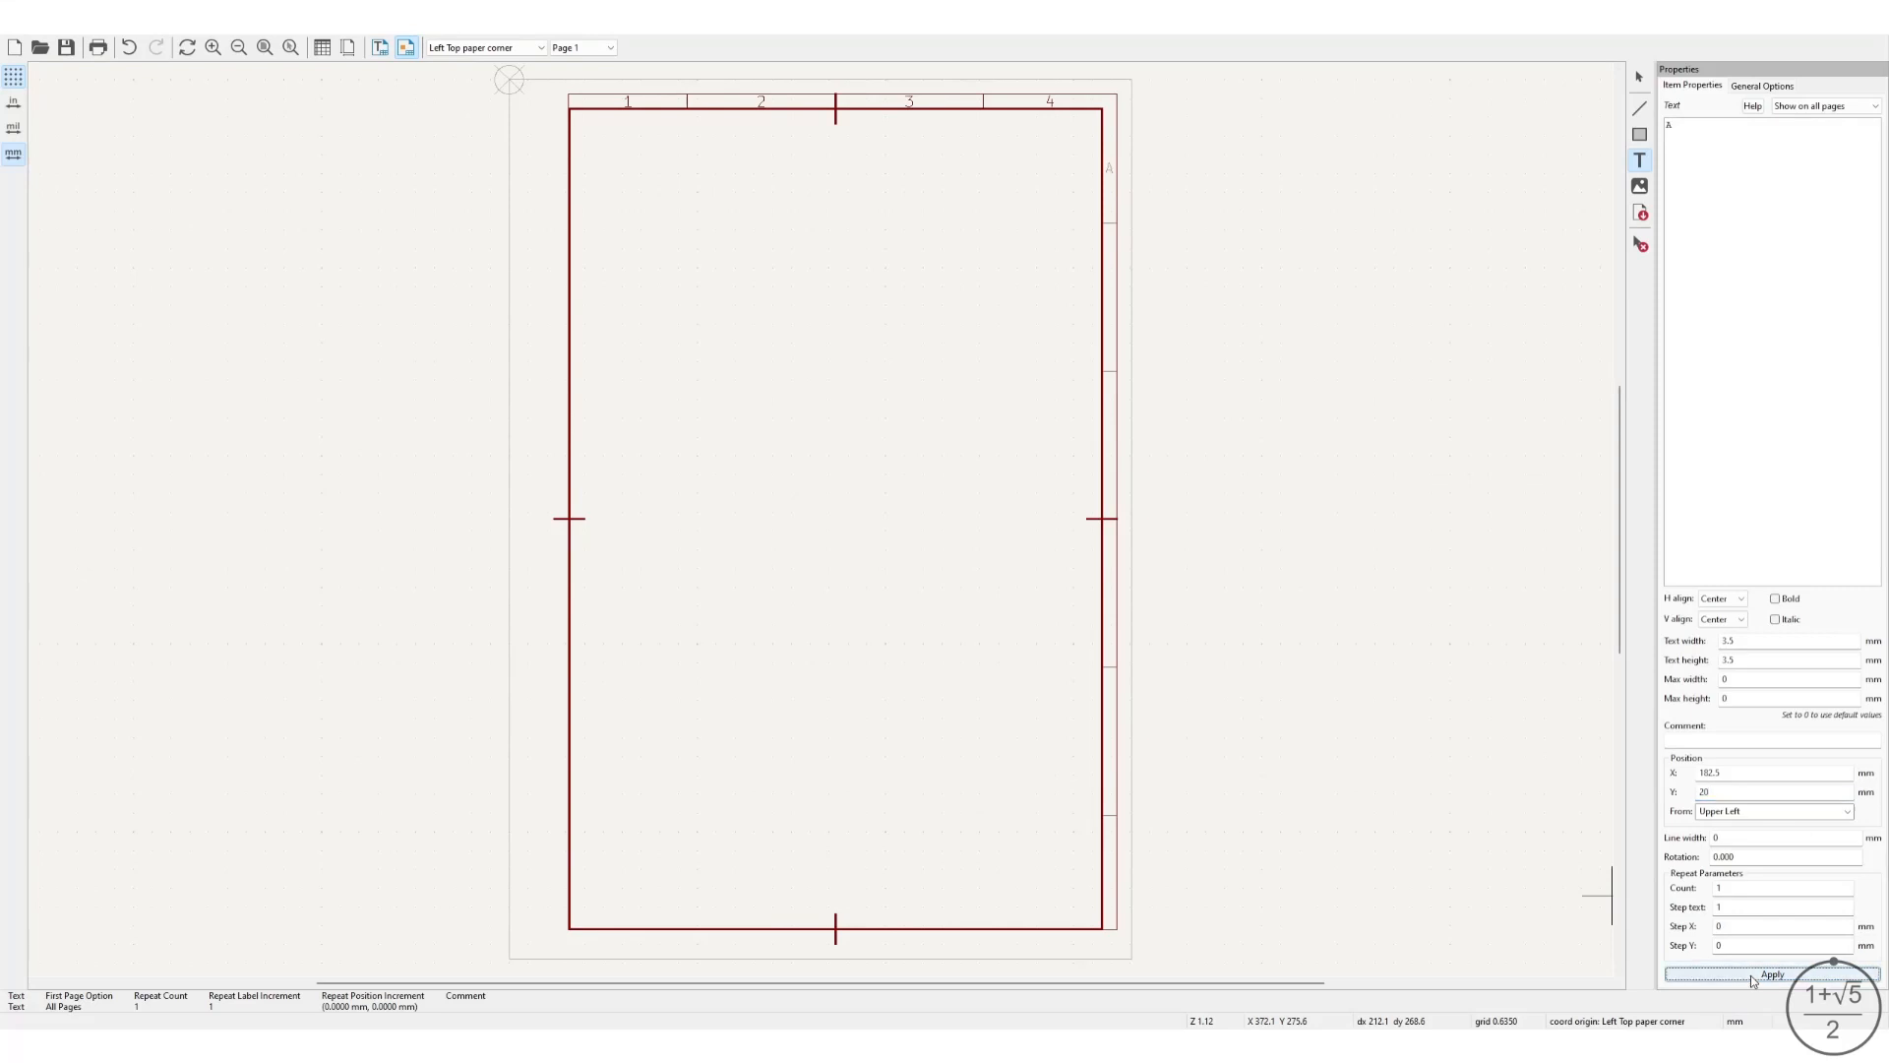
click(1641, 79)
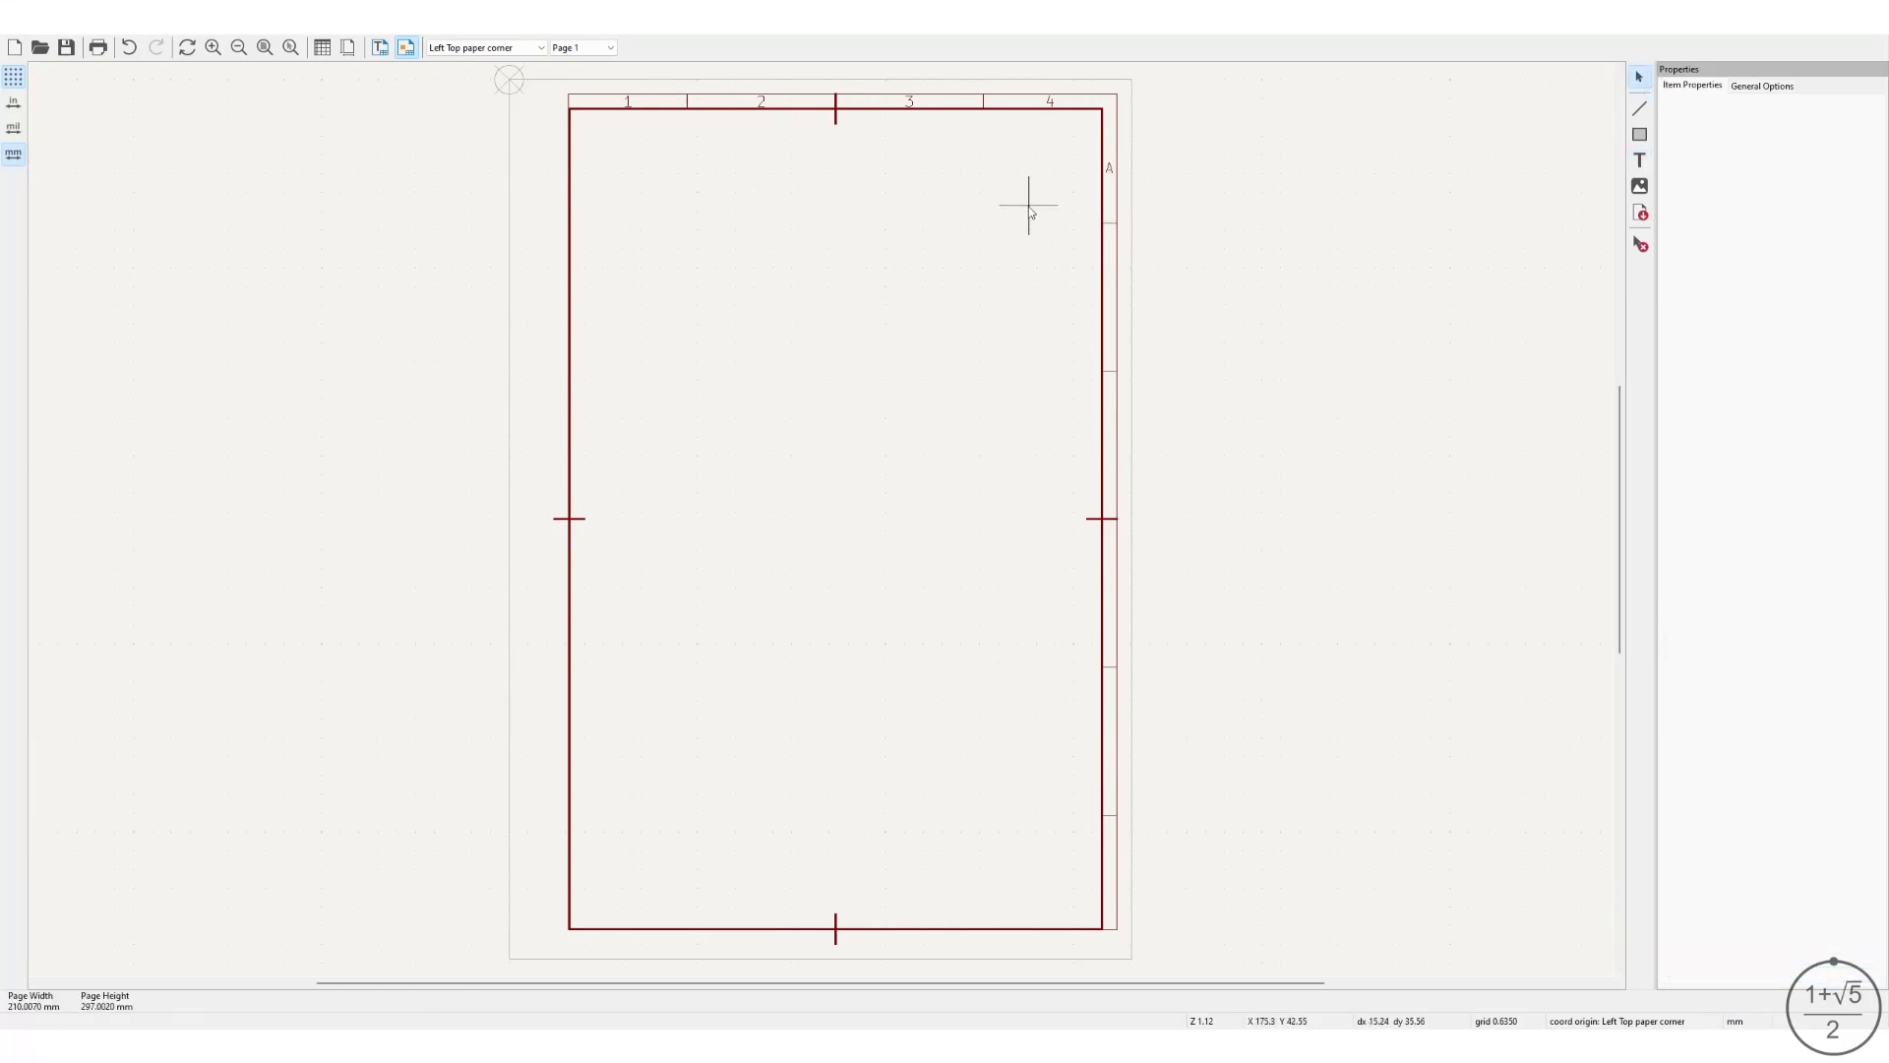
Recentre the text "A" vertically in its reference cell by setting its Y position to 16.6 mm.
scroll(1117, 138, up, 3)
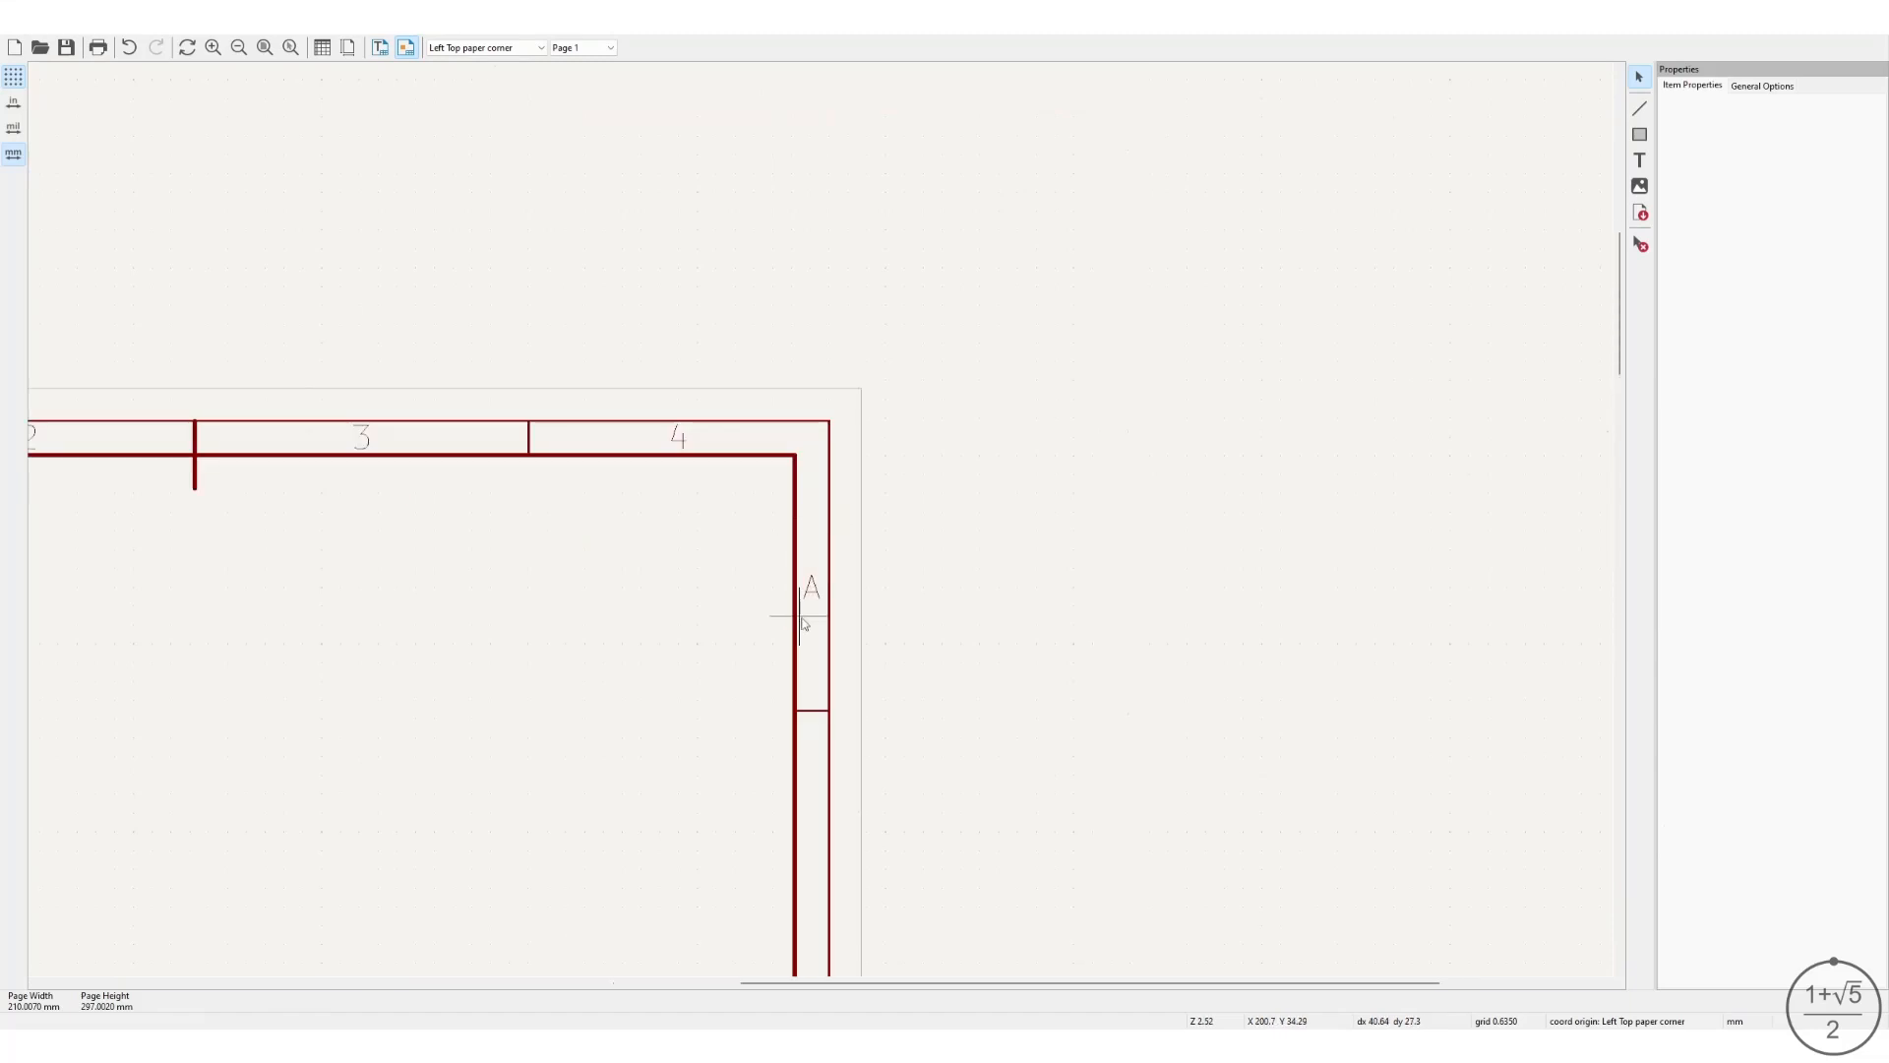
scroll(803, 622, up, 1)
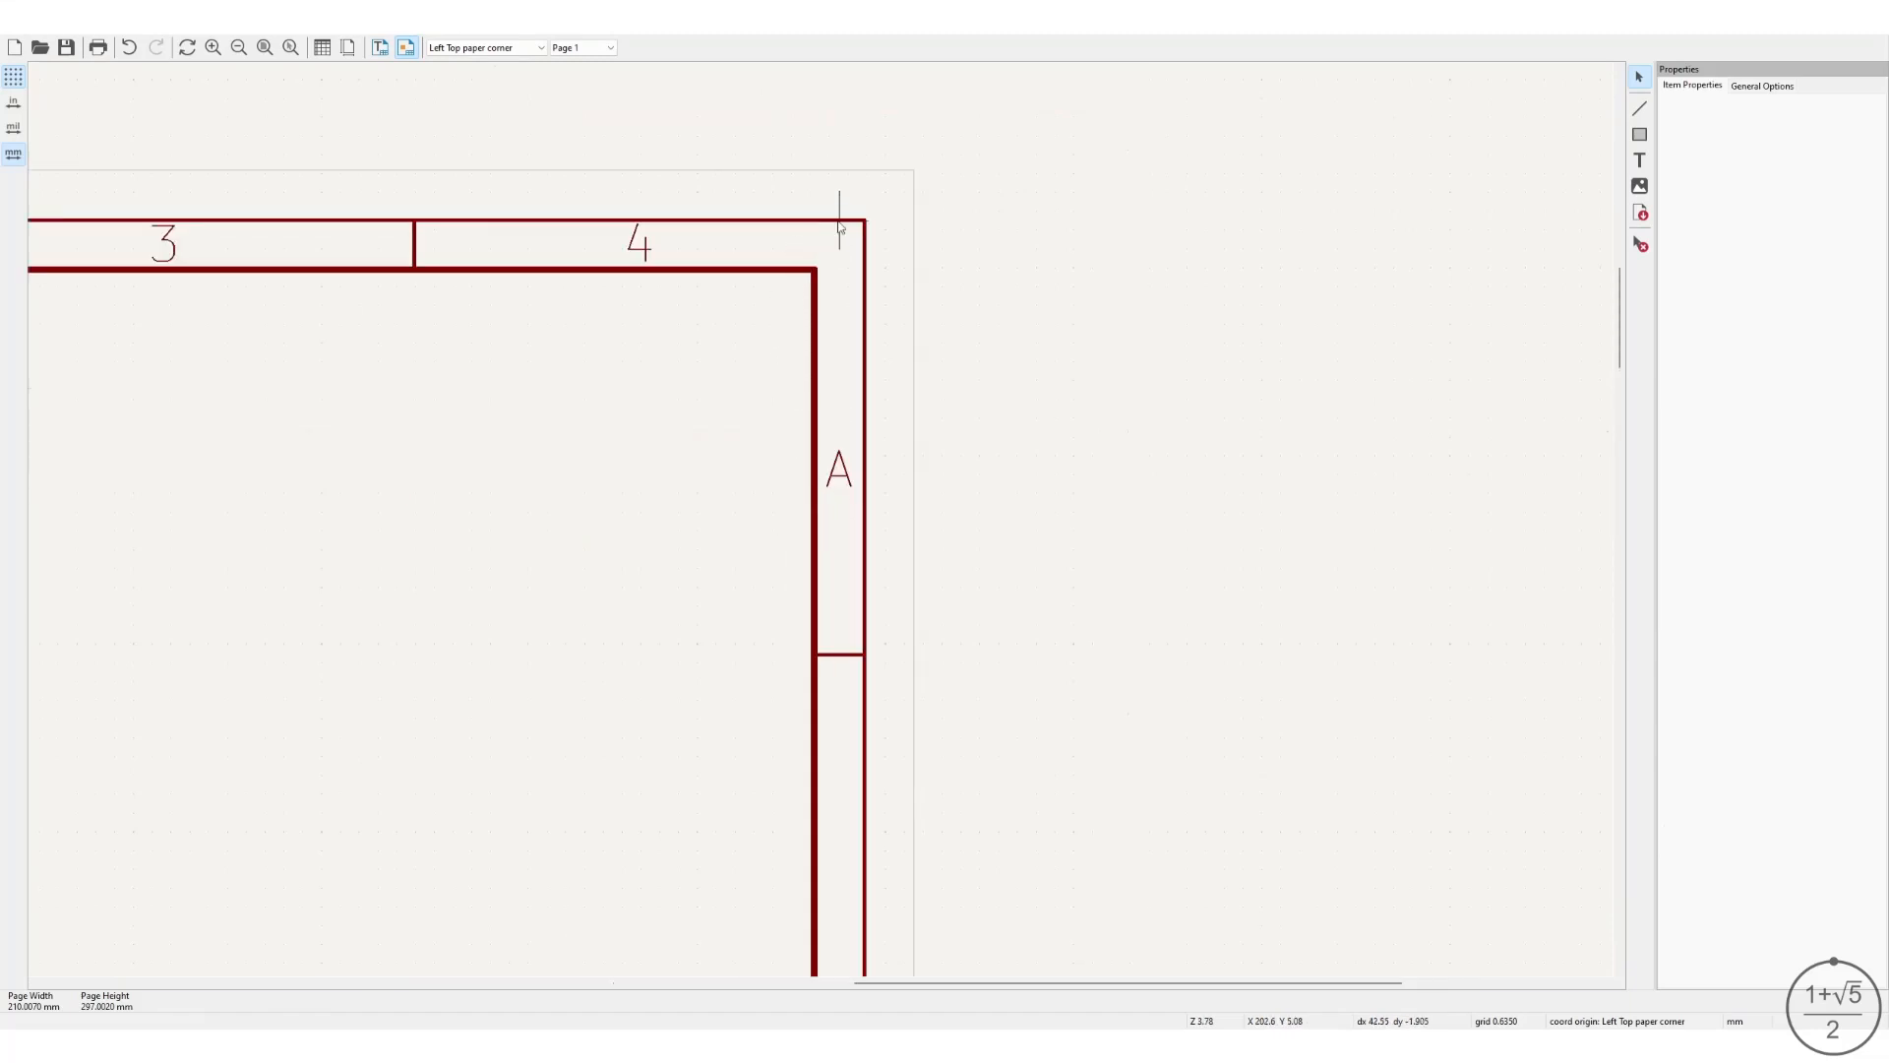
key(space)
click(840, 470)
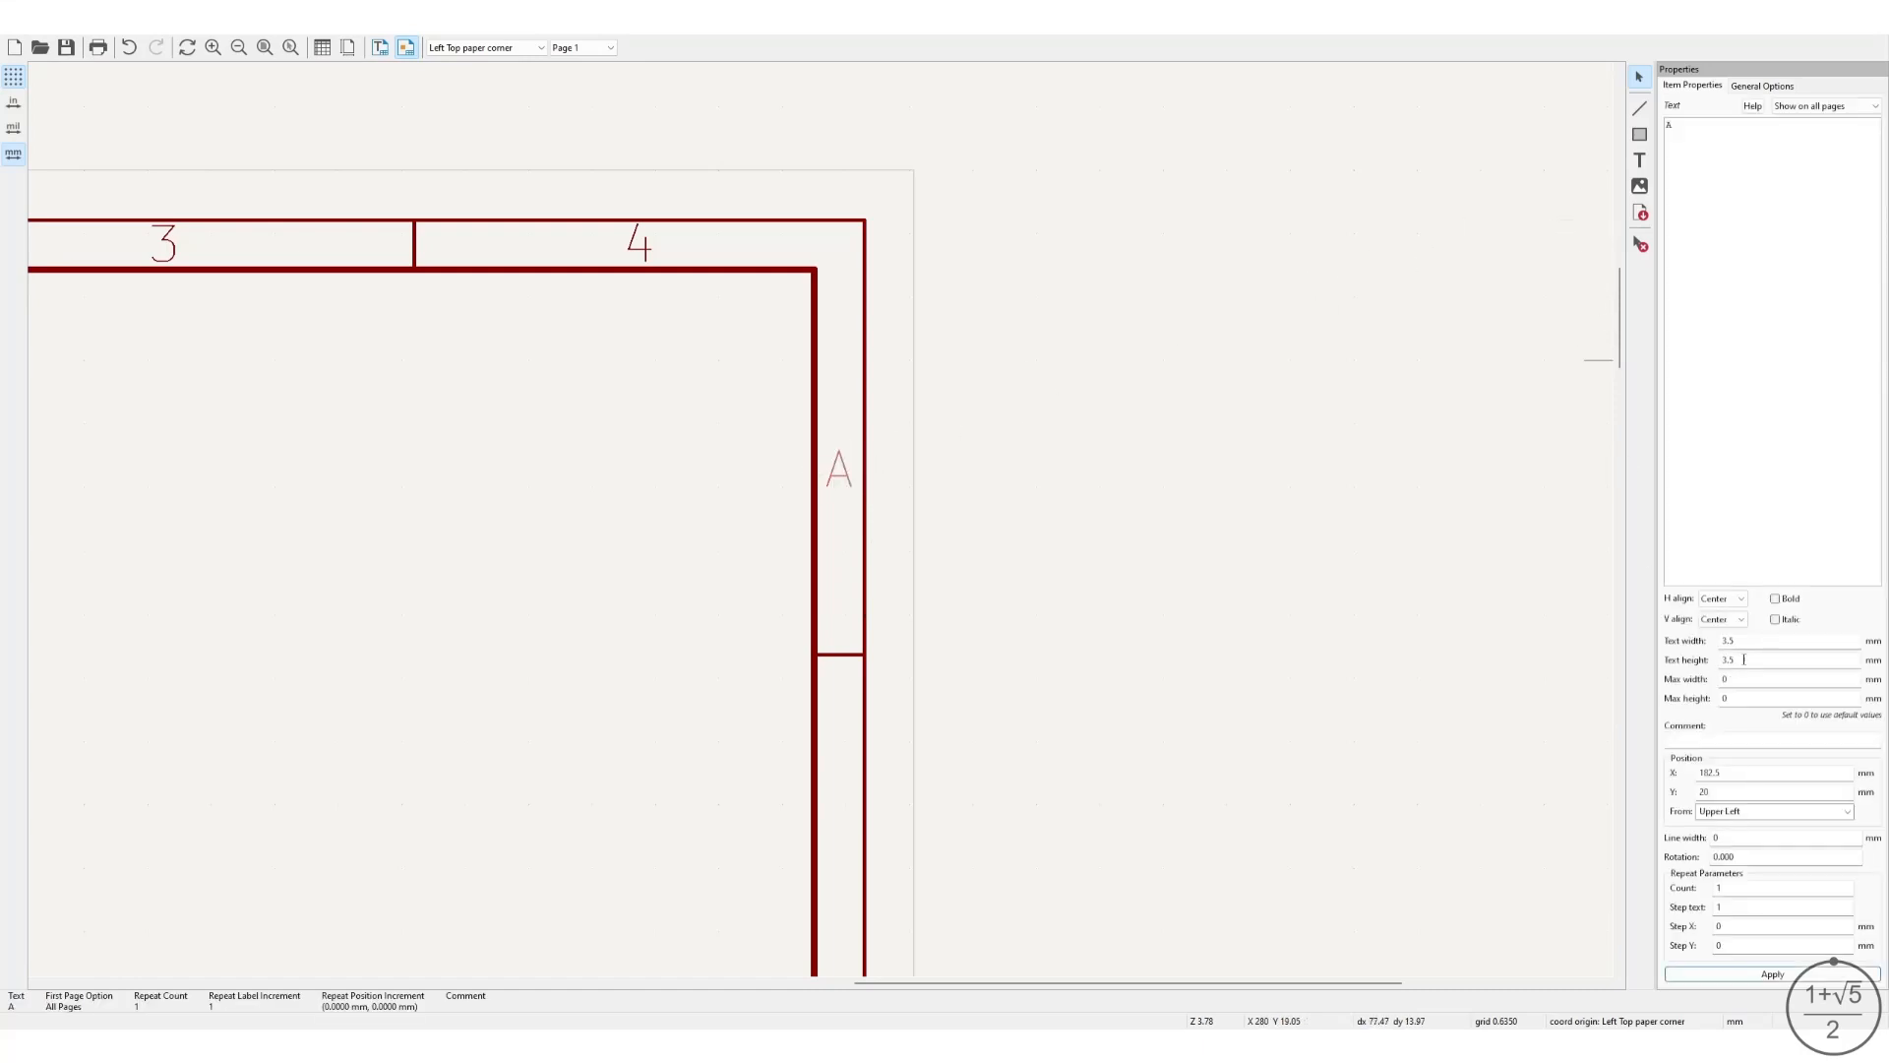
double_click(1749, 781)
double_click(1708, 792)
text(16.6)
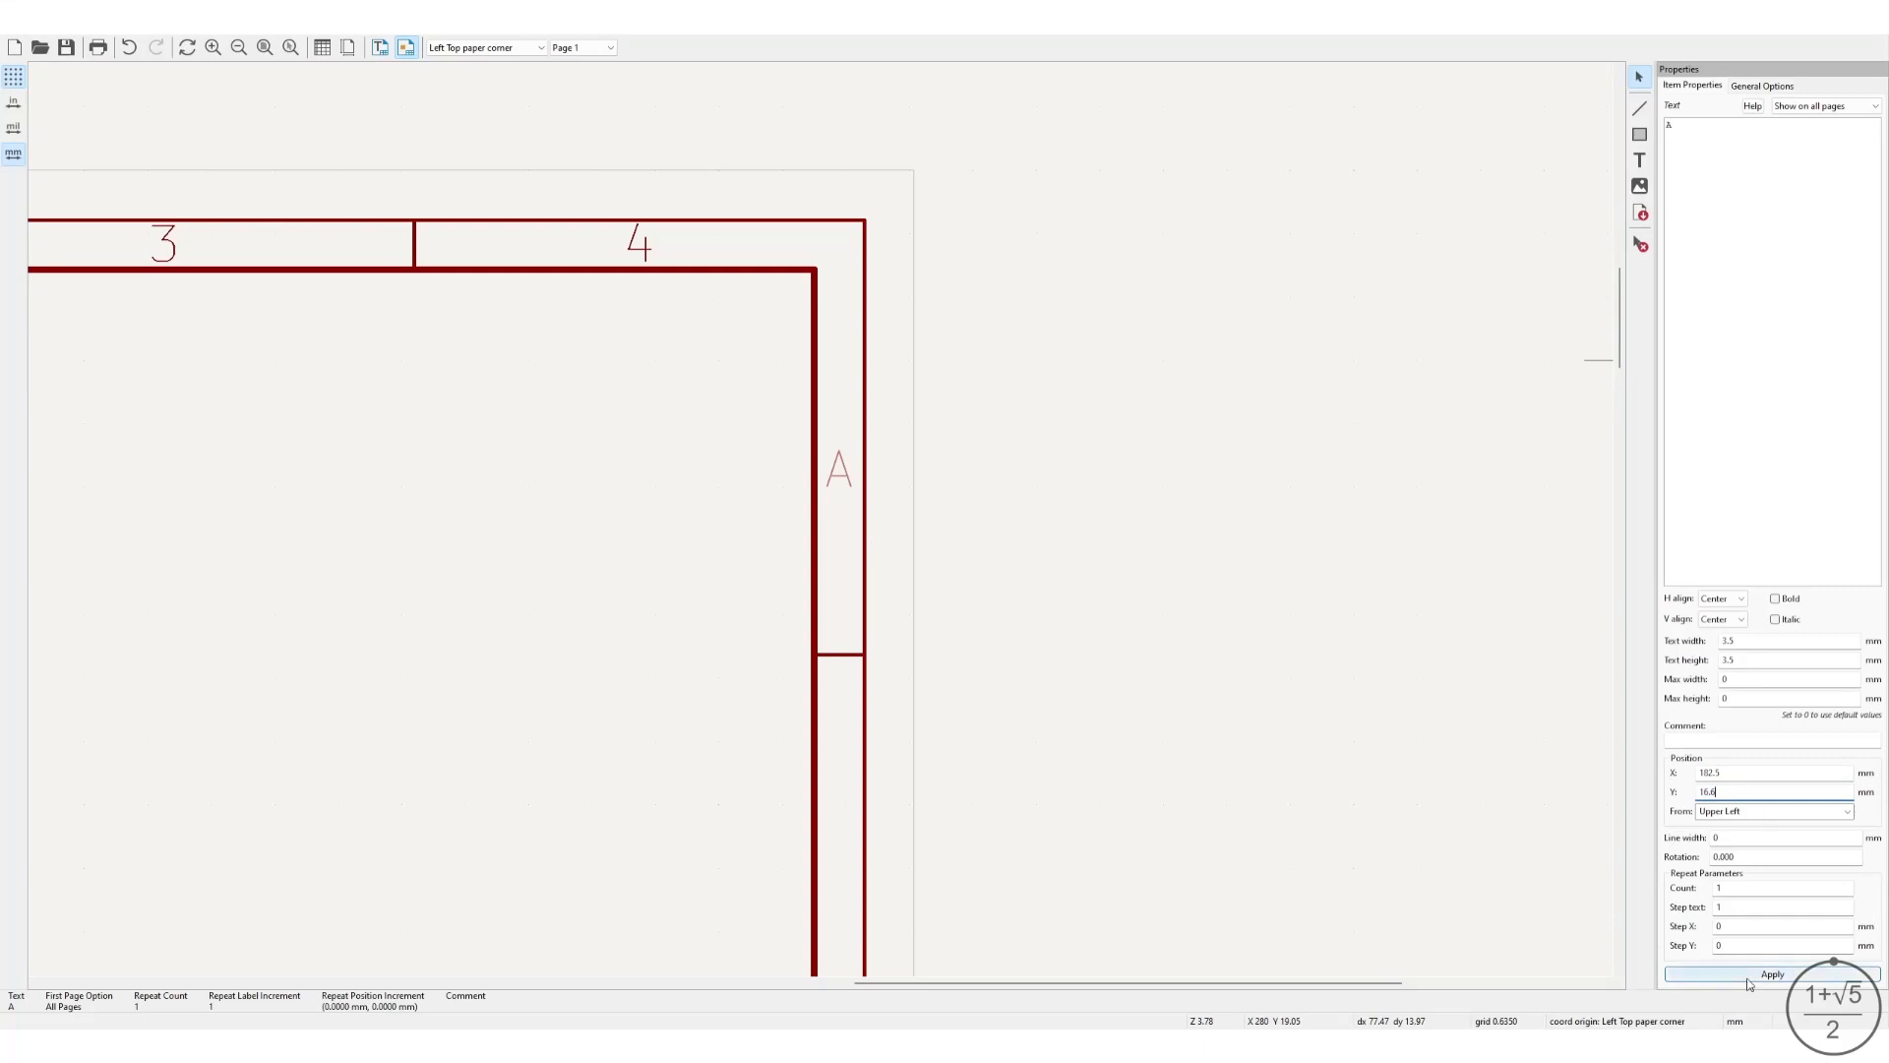
click(1752, 974)
click(637, 529)
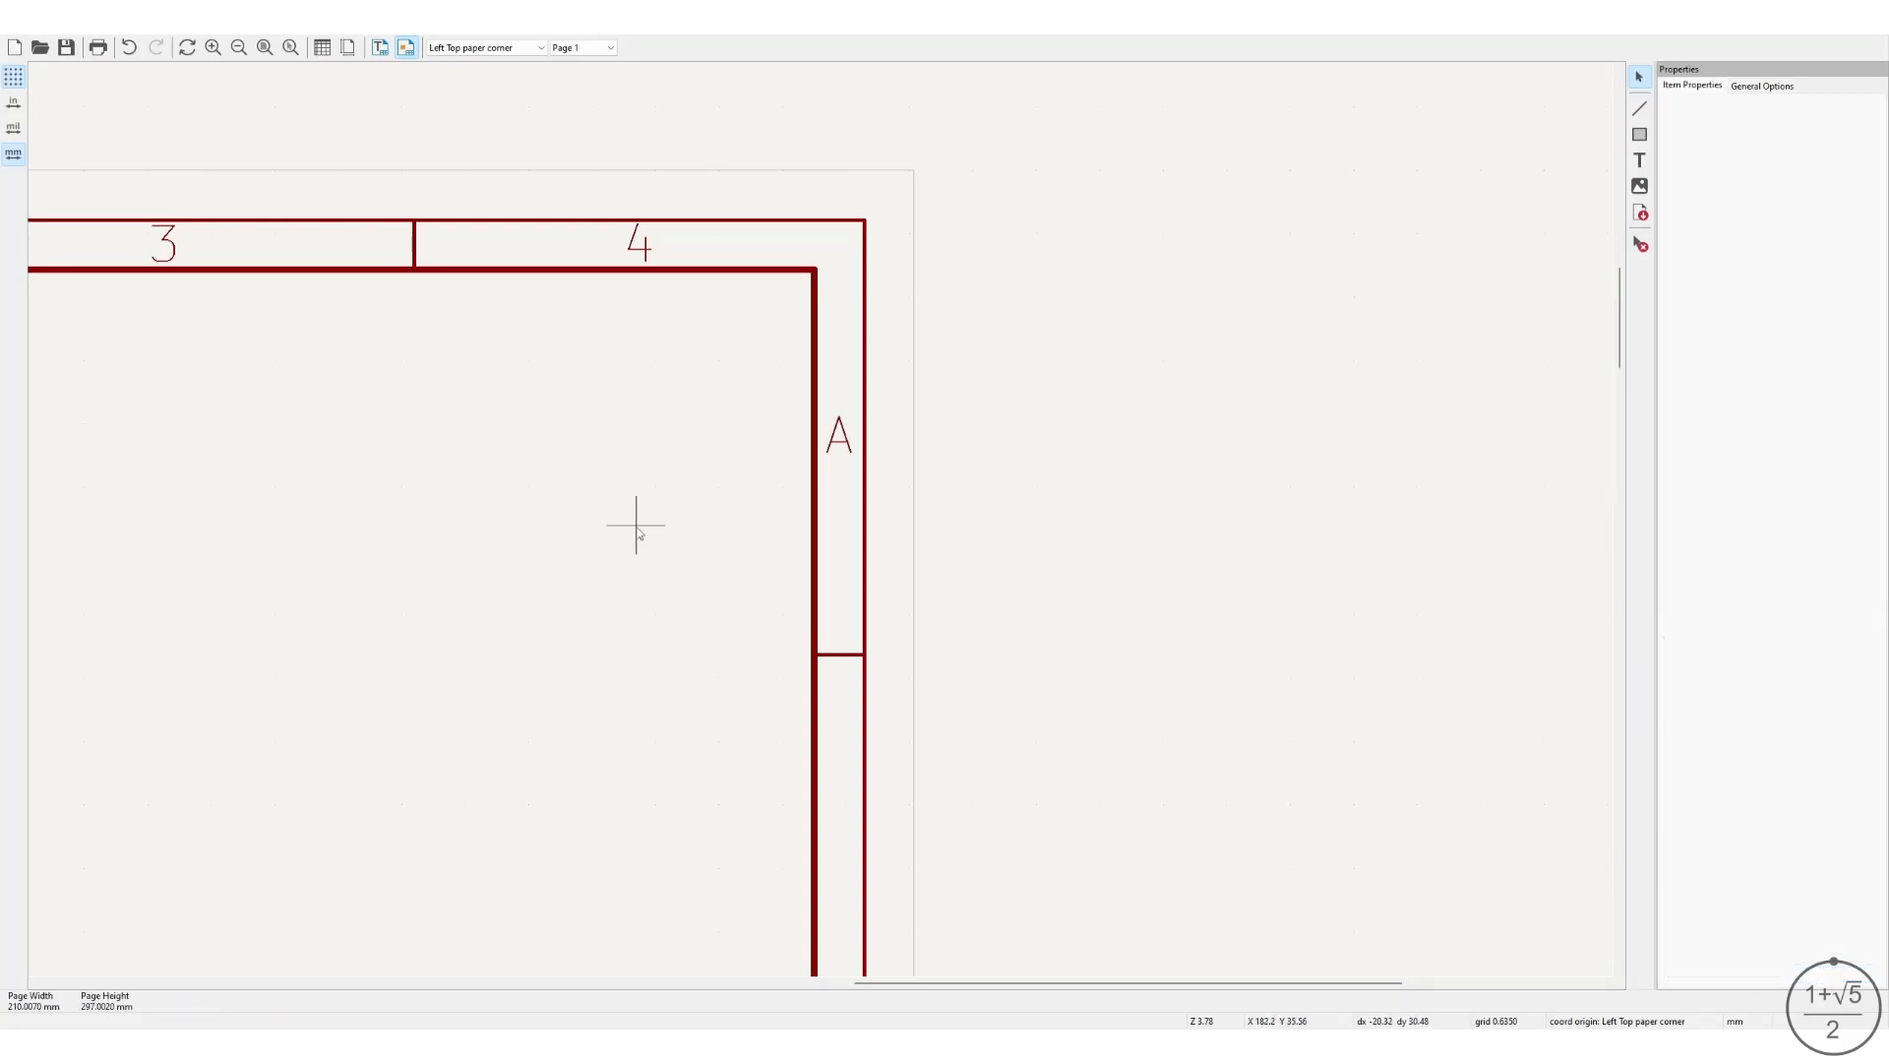
Check the divider below cell A and add a text "B", centred both ways, with 3.5 mm text width and height.
key(Home)
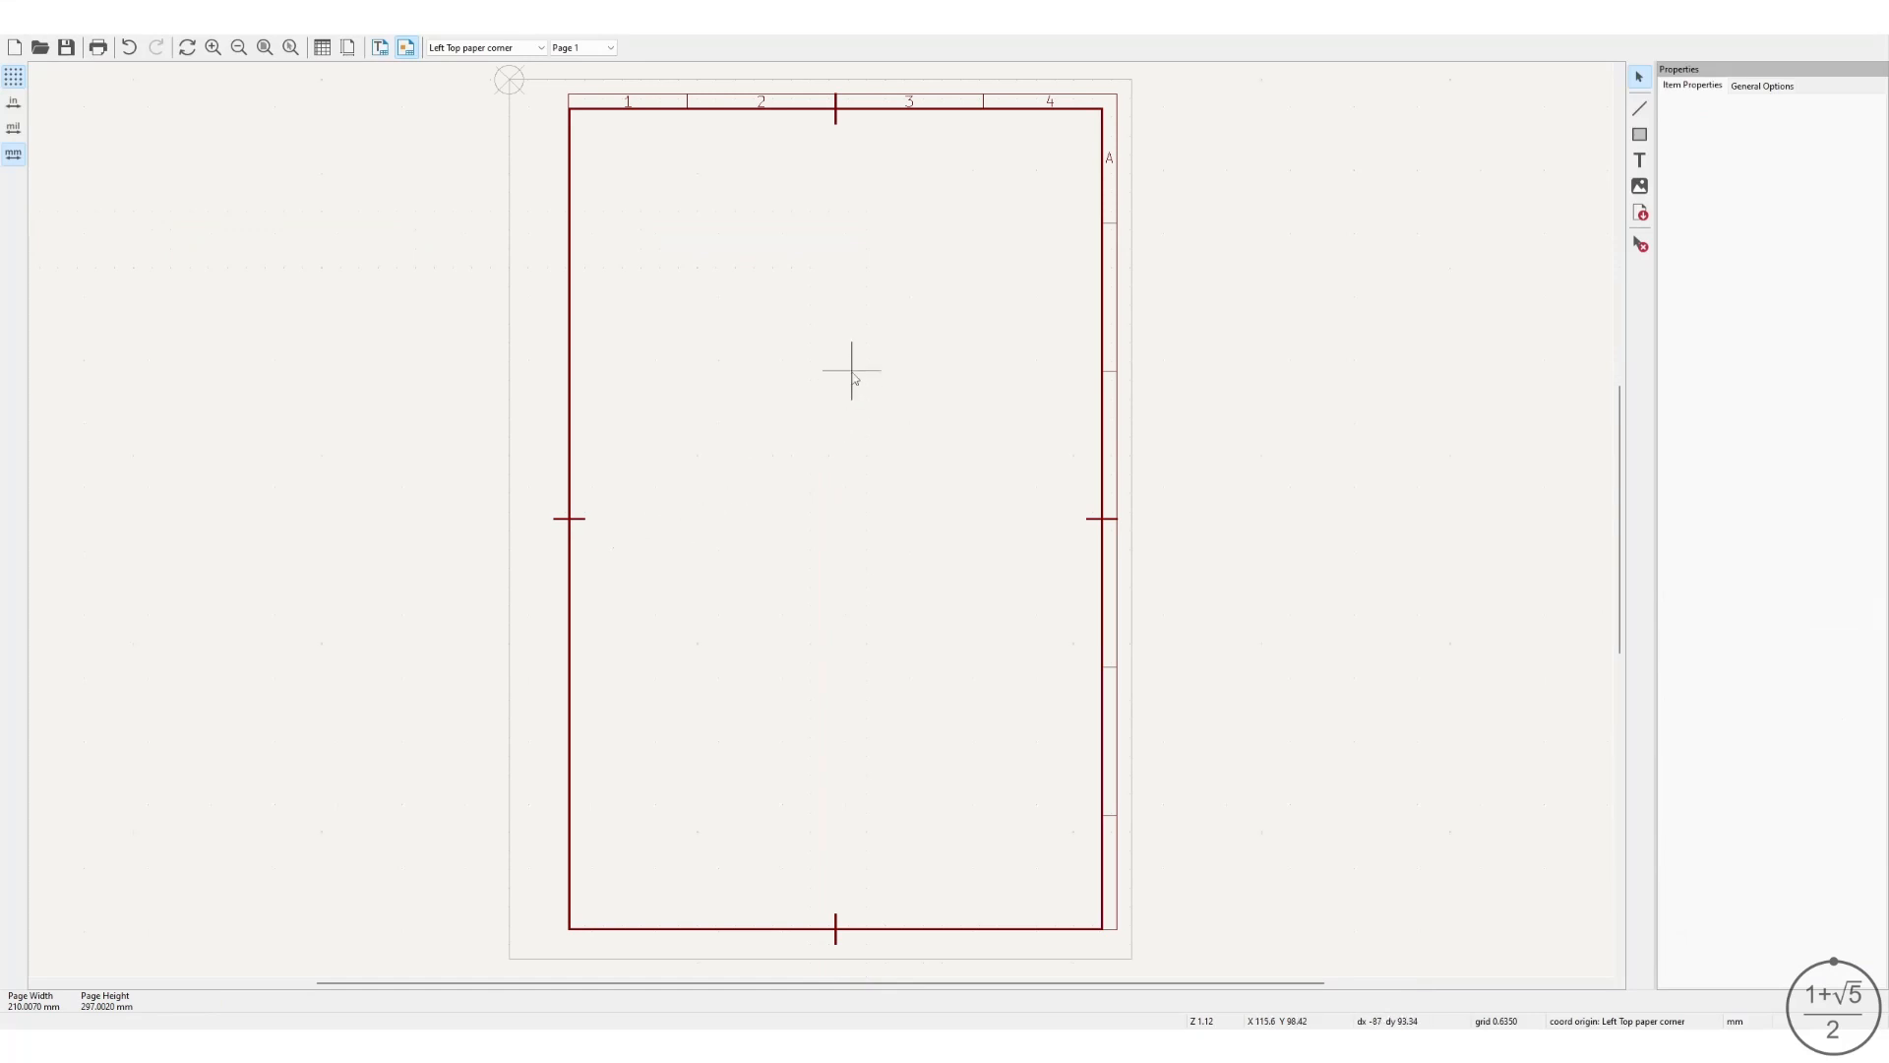
click(1113, 225)
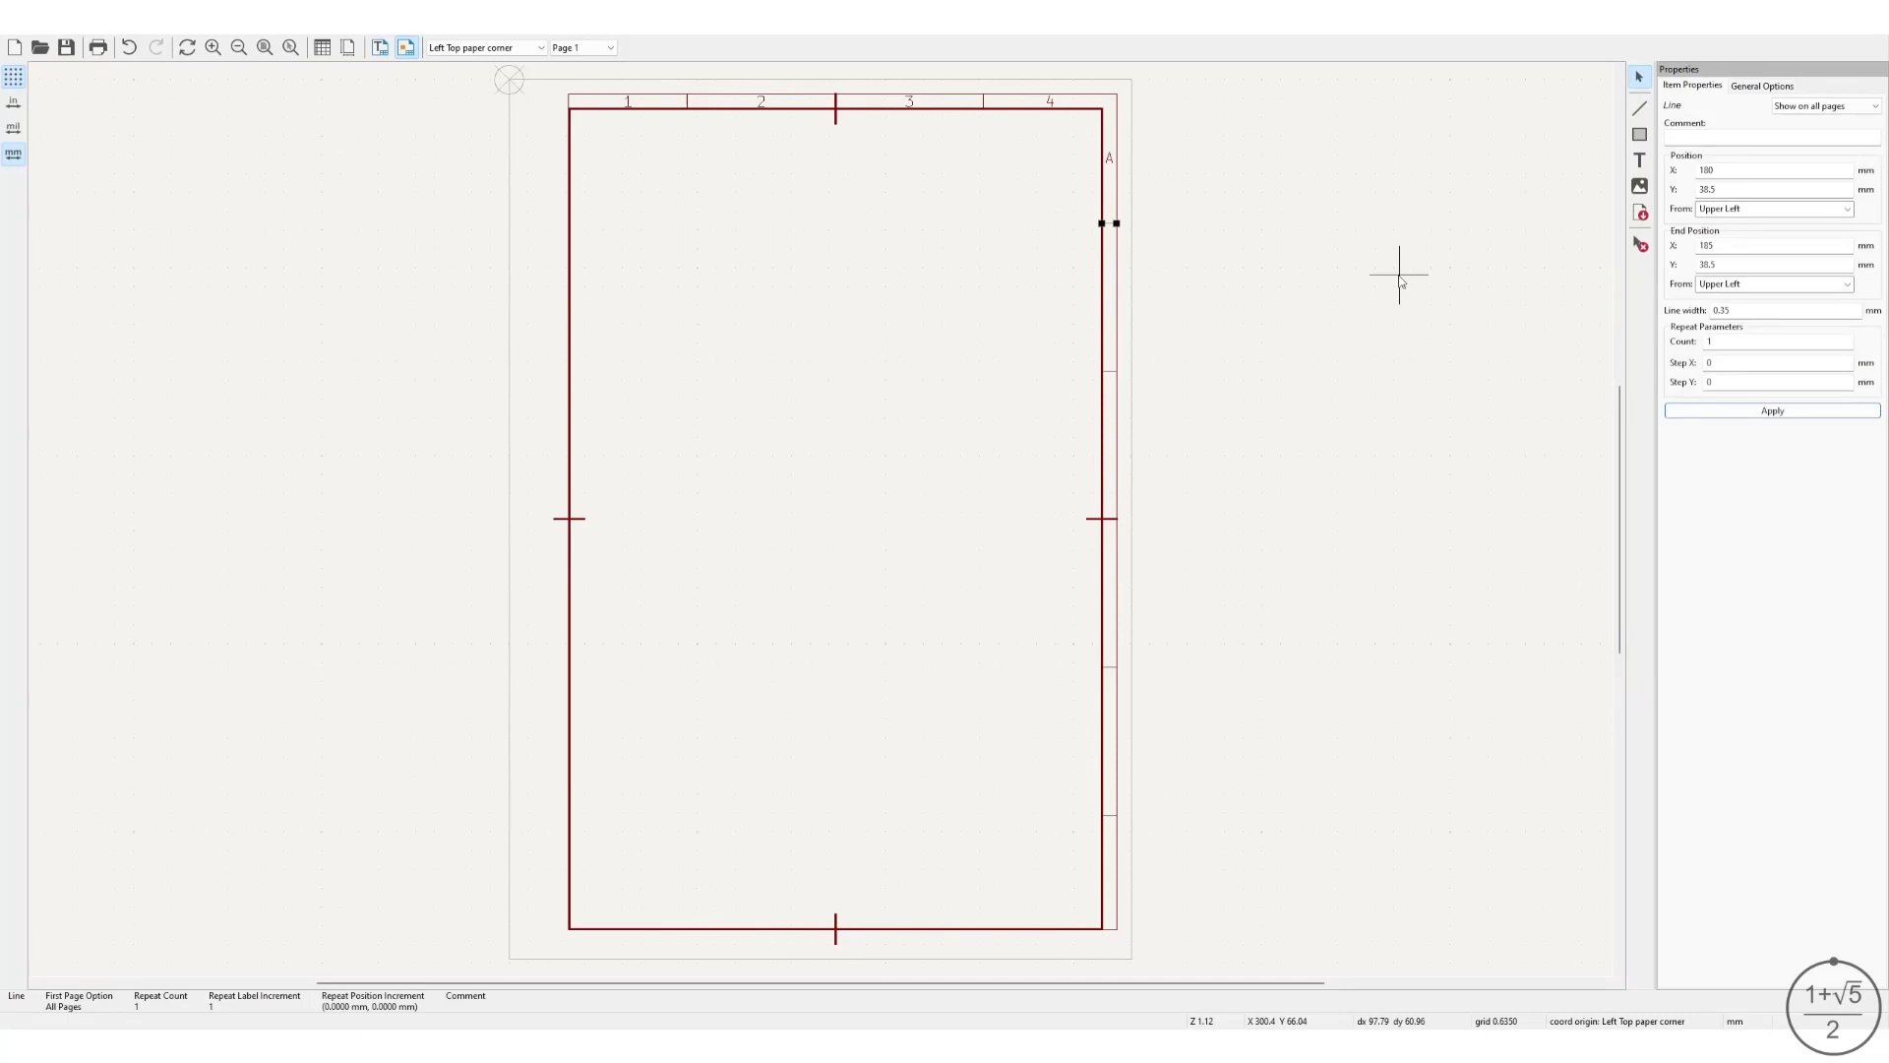
click(1640, 160)
click(994, 282)
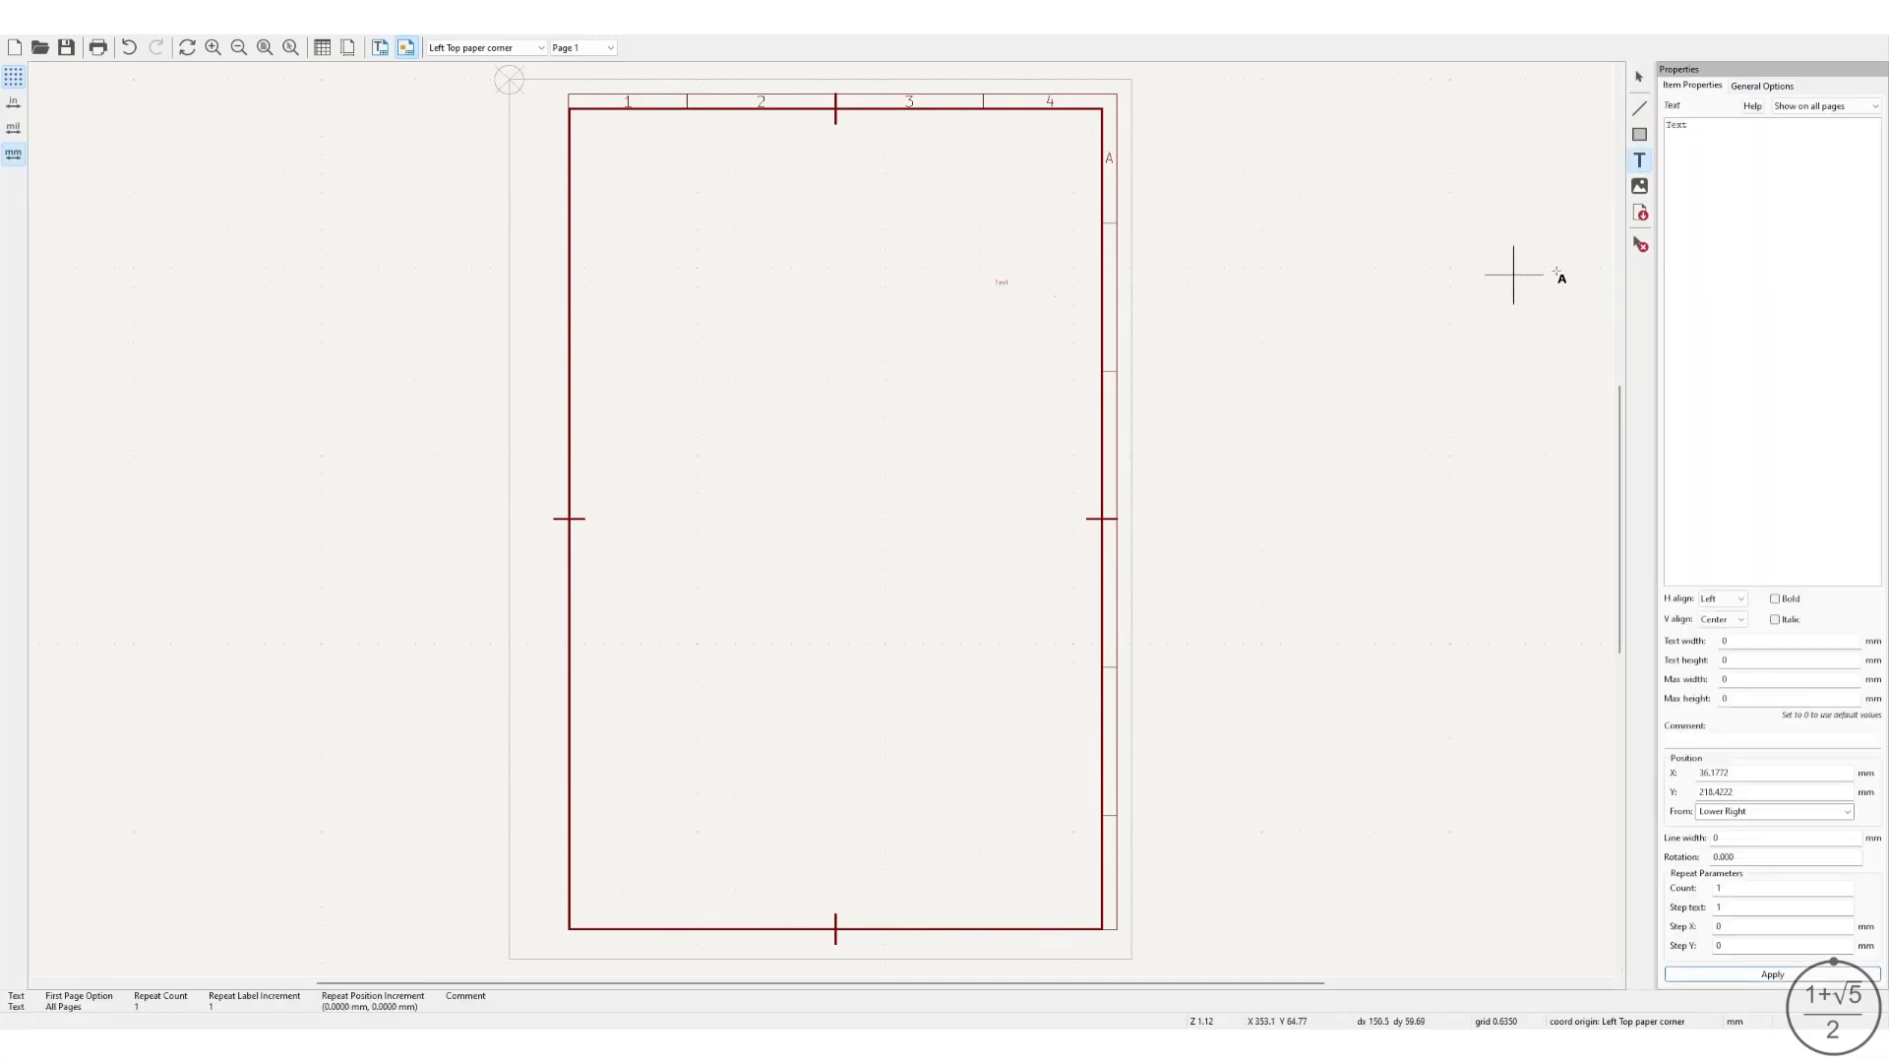
double_click(1713, 129)
text(B)
click(1737, 599)
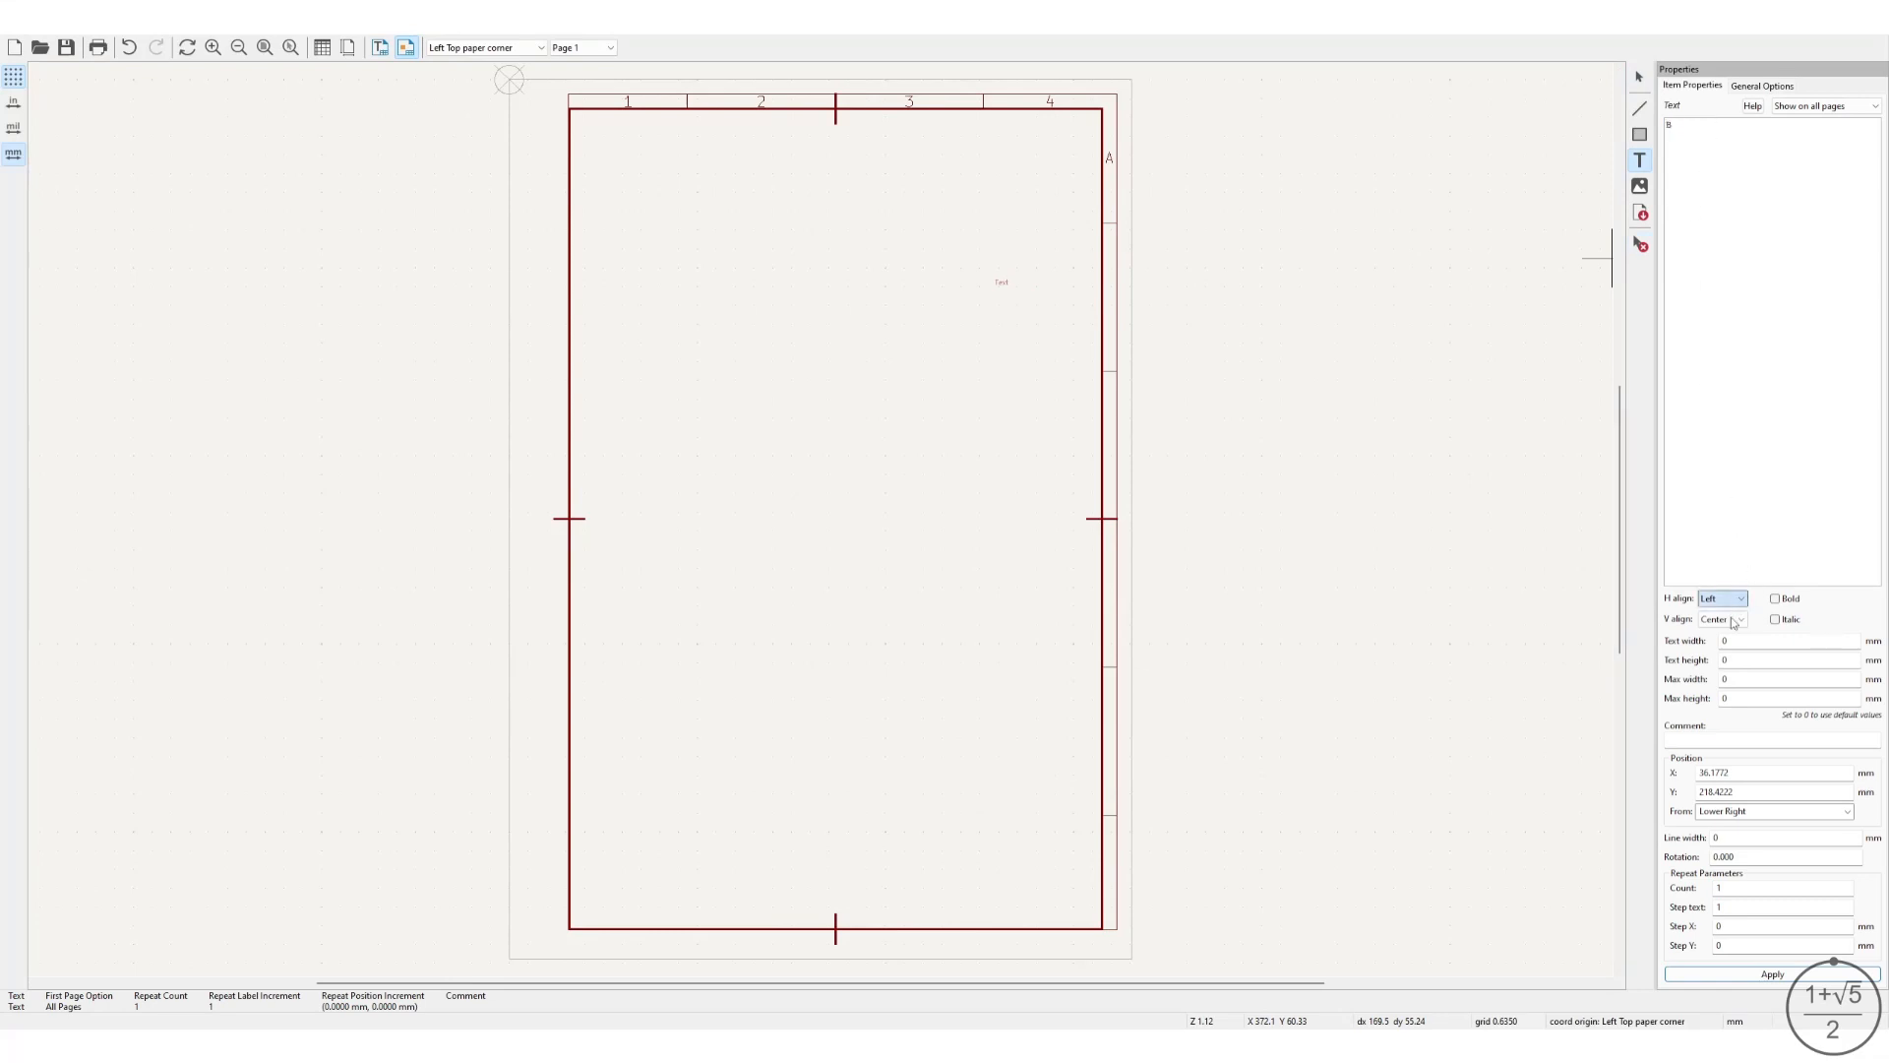
click(1732, 626)
click(1761, 640)
click(1766, 661)
text(3.5)
Position the text "B" in the second right-hand reference cell at X 182.5, Y 63.5 mm from Upper Left.
click(1850, 813)
click(1777, 846)
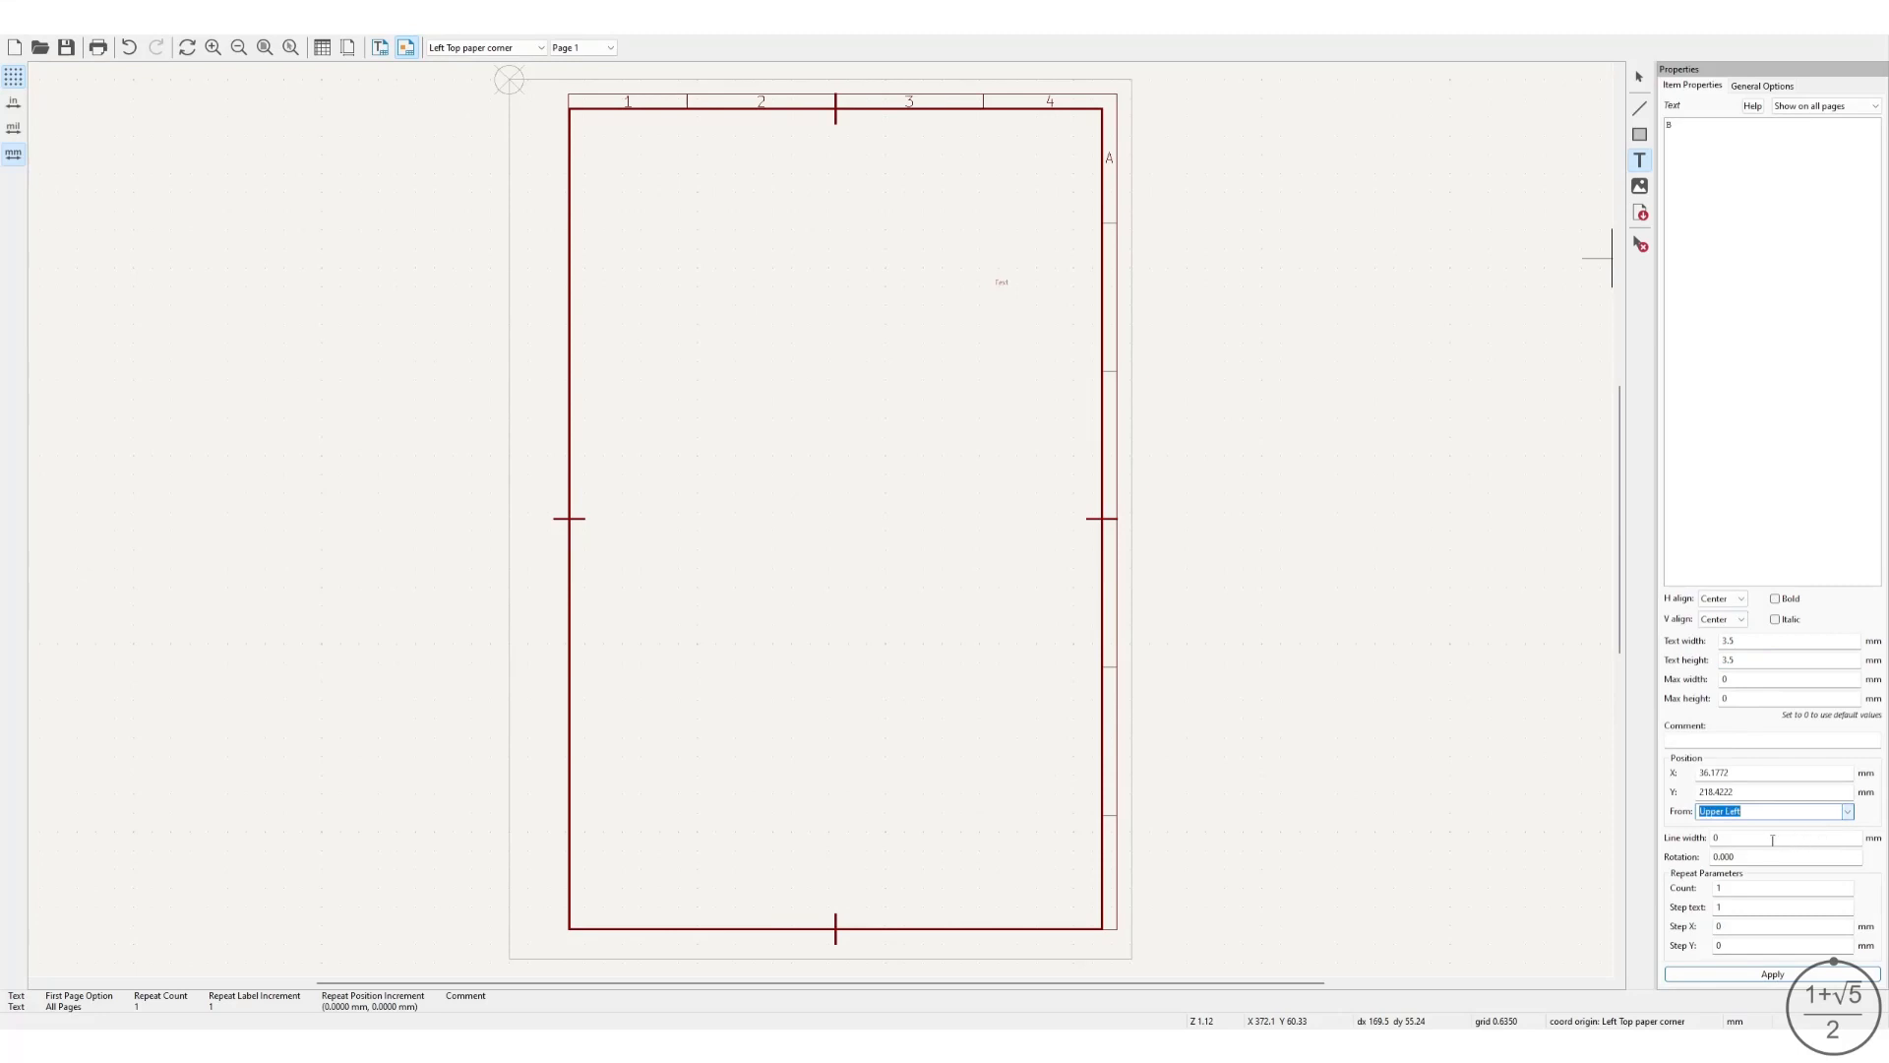
click(1756, 774)
double_click(1757, 775)
text(182.5)
double_click(1756, 793)
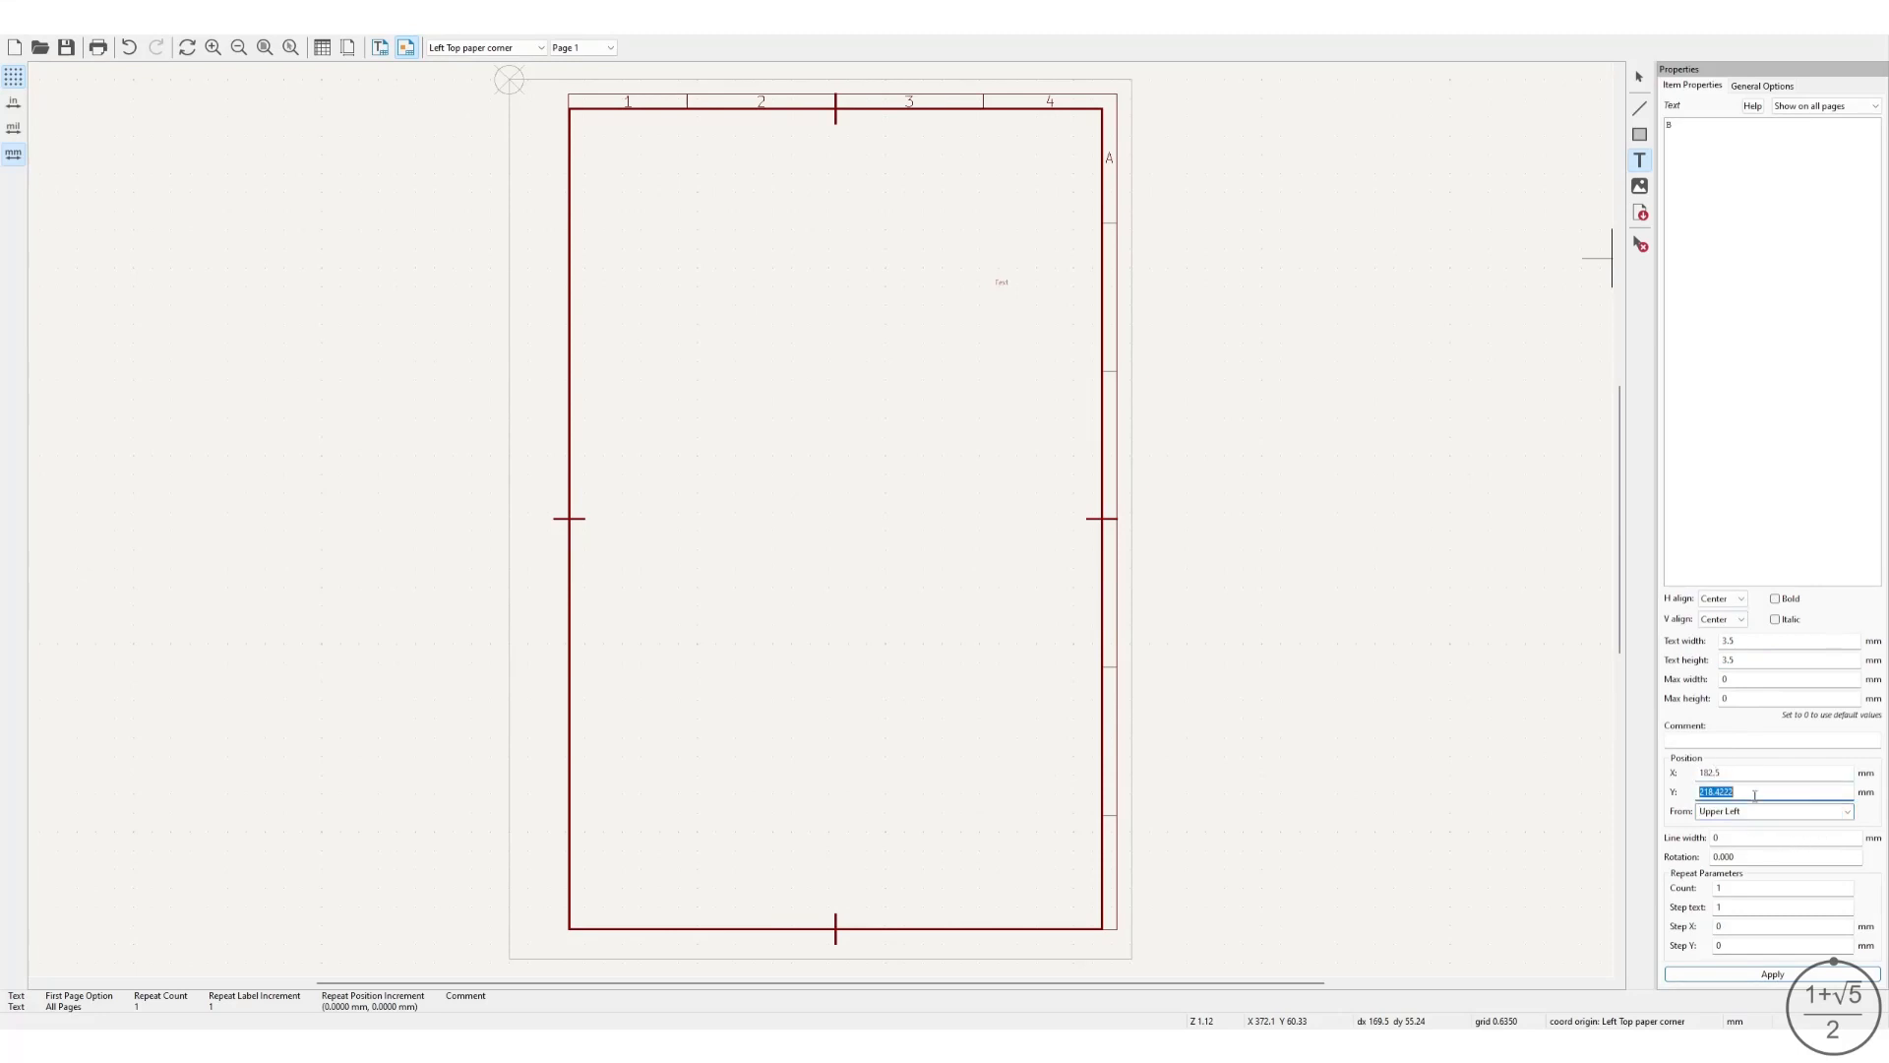
text(6)
click(1783, 975)
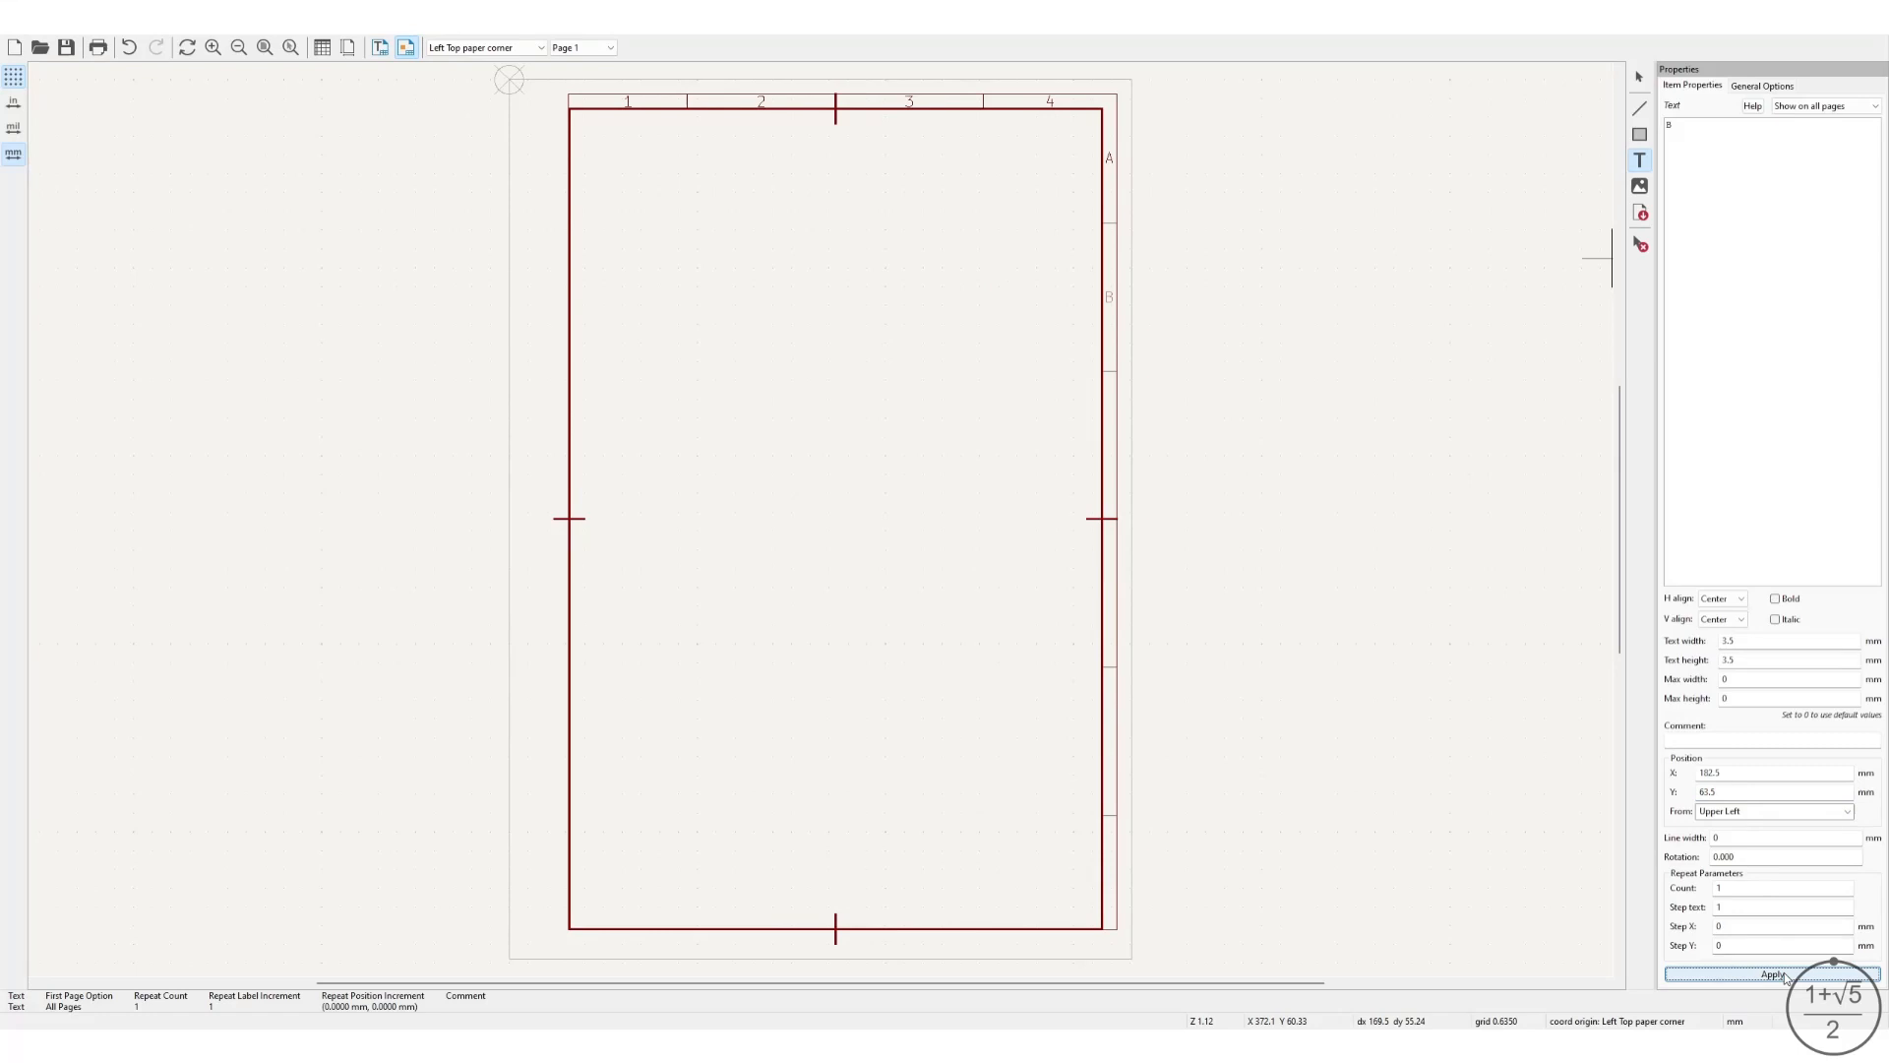
Add a text "C" near the third right-hand reference cell, centred both ways, with 3.5 mm text width and height.
click(957, 472)
click(1002, 450)
double_click(1710, 128)
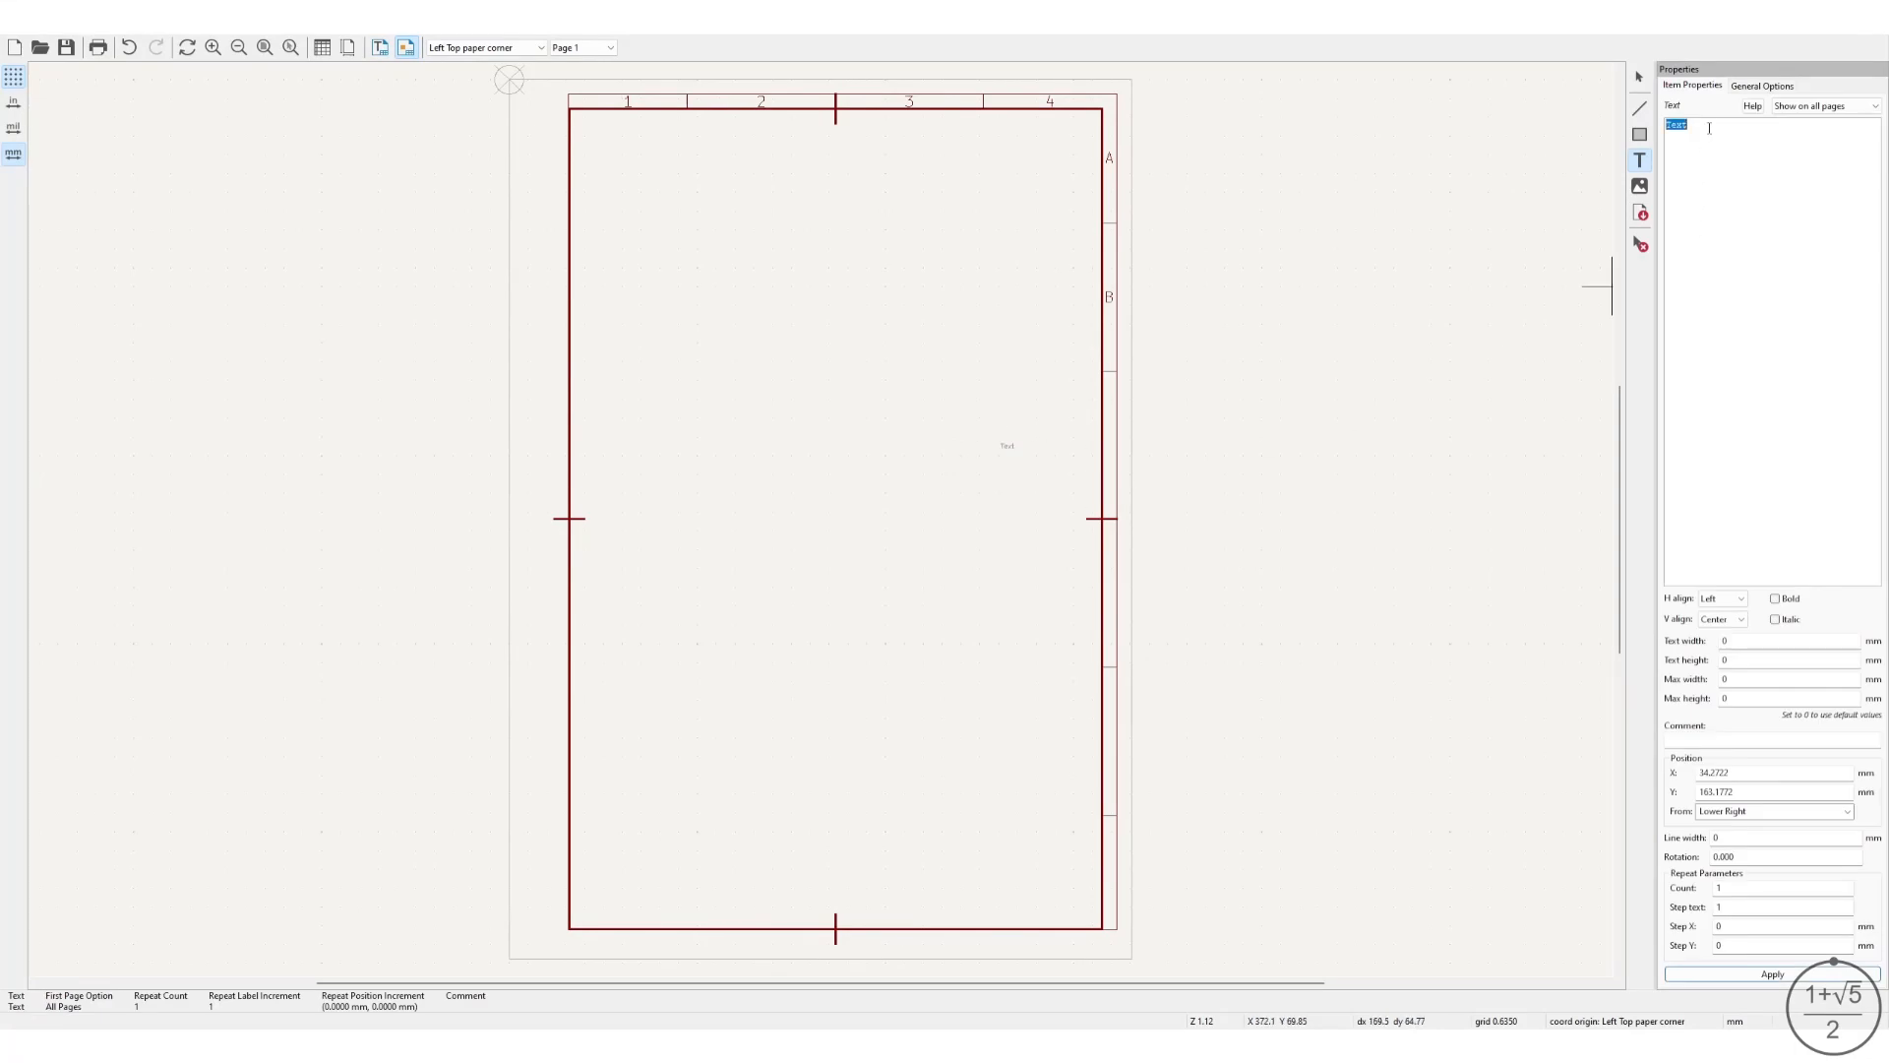
text(c)
click(1740, 598)
click(1729, 628)
double_click(1752, 643)
double_click(1751, 659)
text(3.5)
Position the text "C" in the third right-hand reference cell at X 182.5, Y 113.5 mm from Upper Left.
click(1805, 814)
click(1851, 814)
click(1777, 845)
double_click(1762, 773)
text(182.5)
double_click(1739, 793)
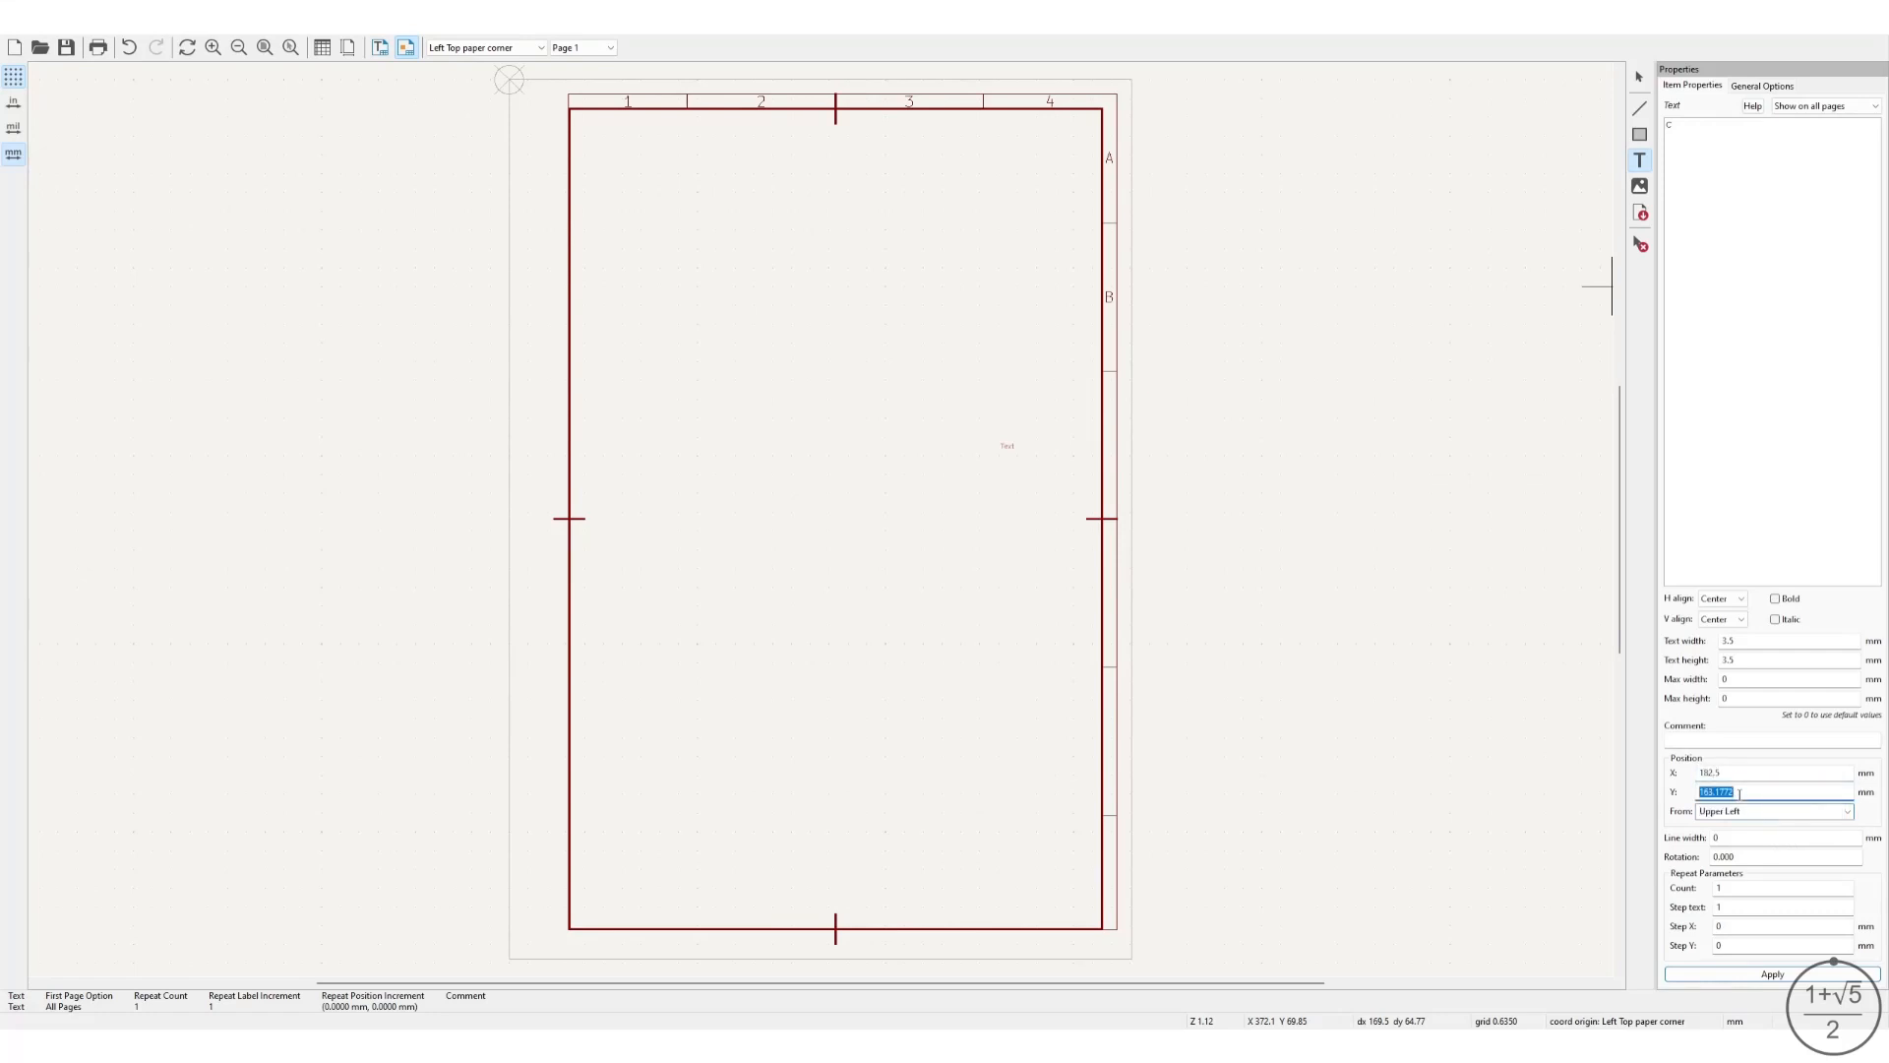
text(113.5)
click(1777, 976)
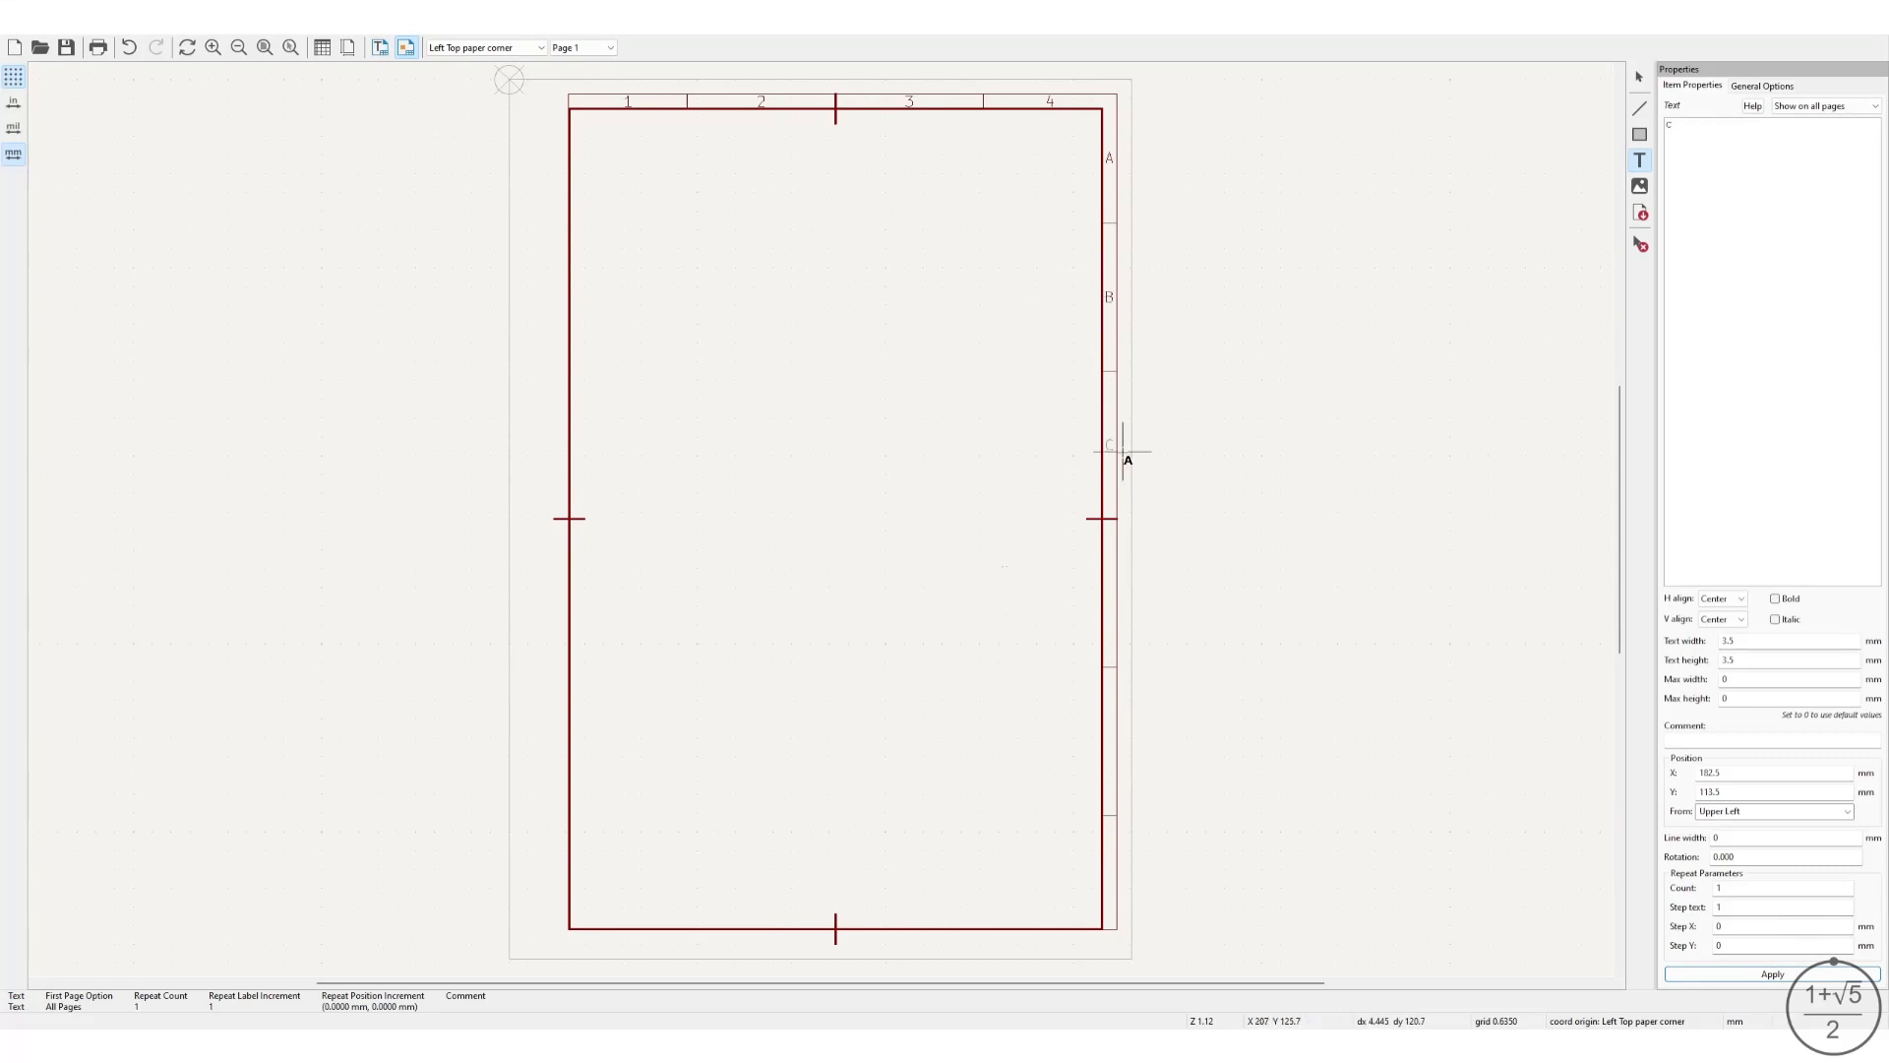
Add a text "D" near the fourth right-hand reference cell, centred both ways, with 3.5 mm text width and height.
click(1013, 576)
click(1018, 572)
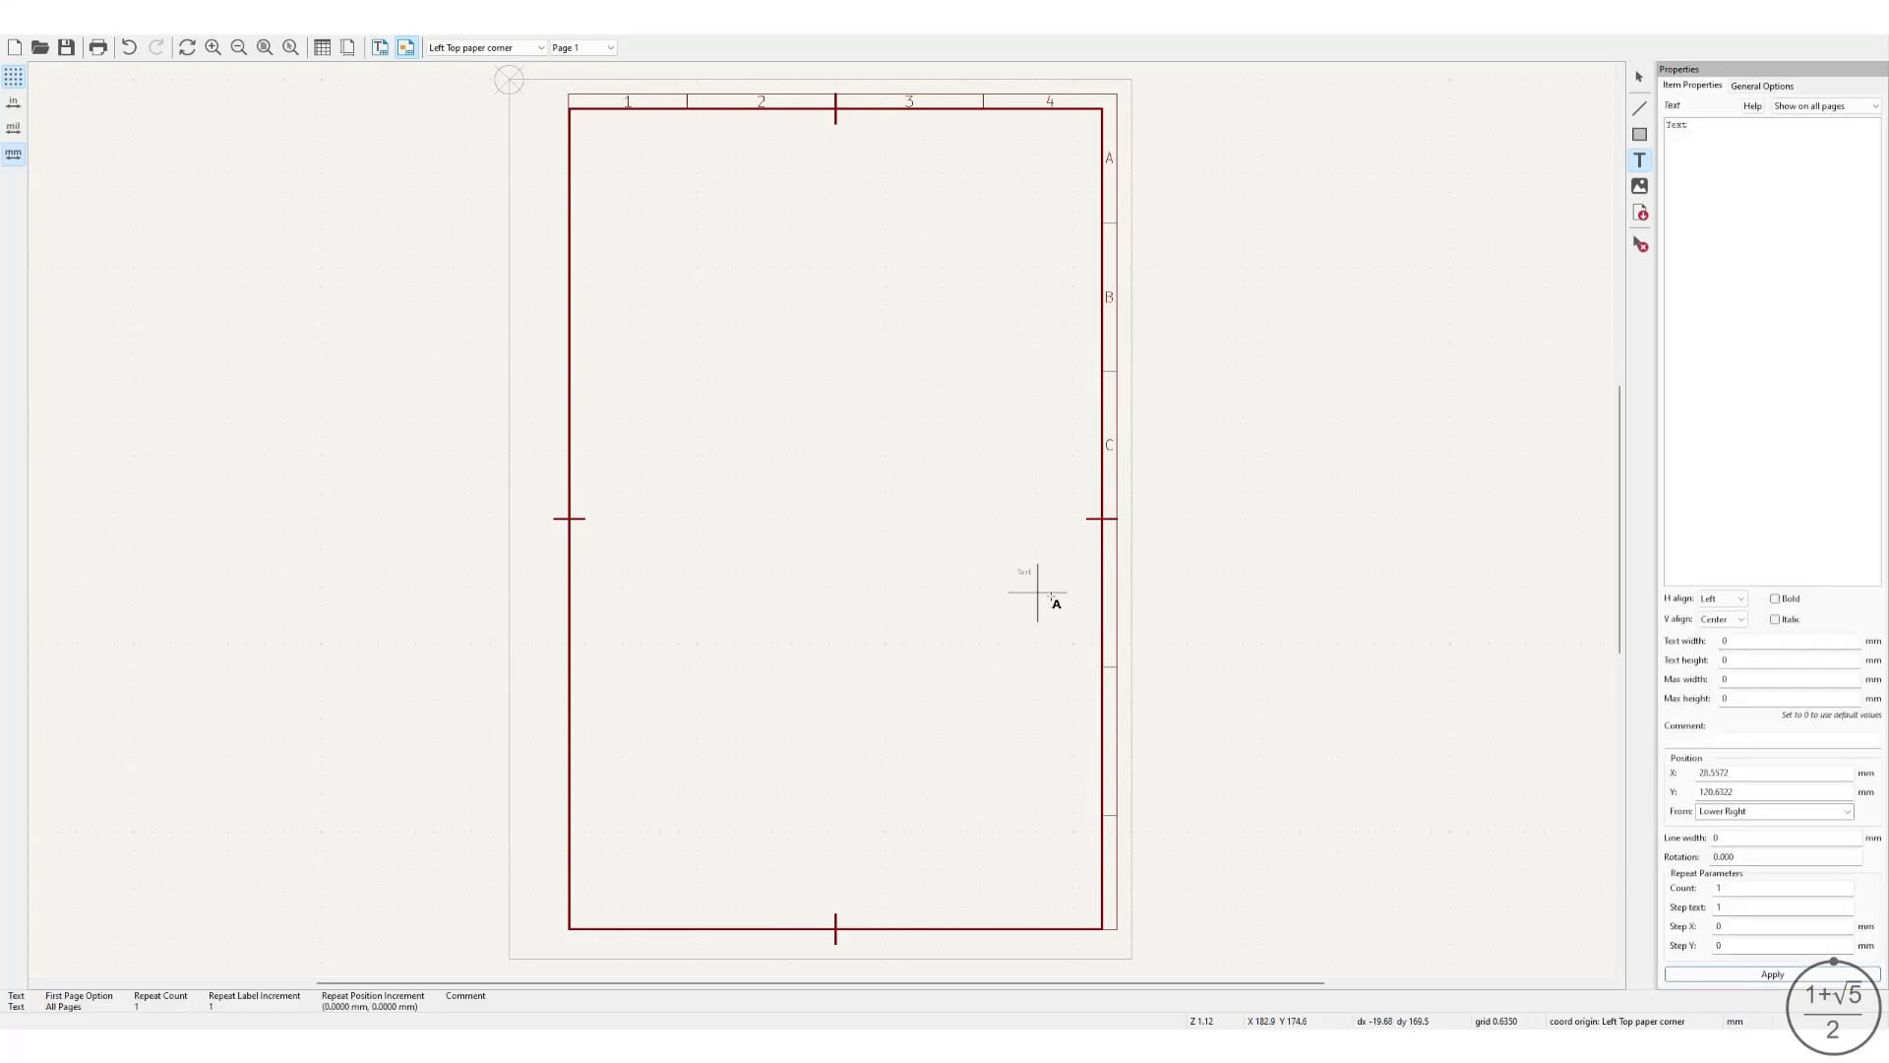
double_click(1716, 135)
text(t)
click(1734, 598)
click(1730, 625)
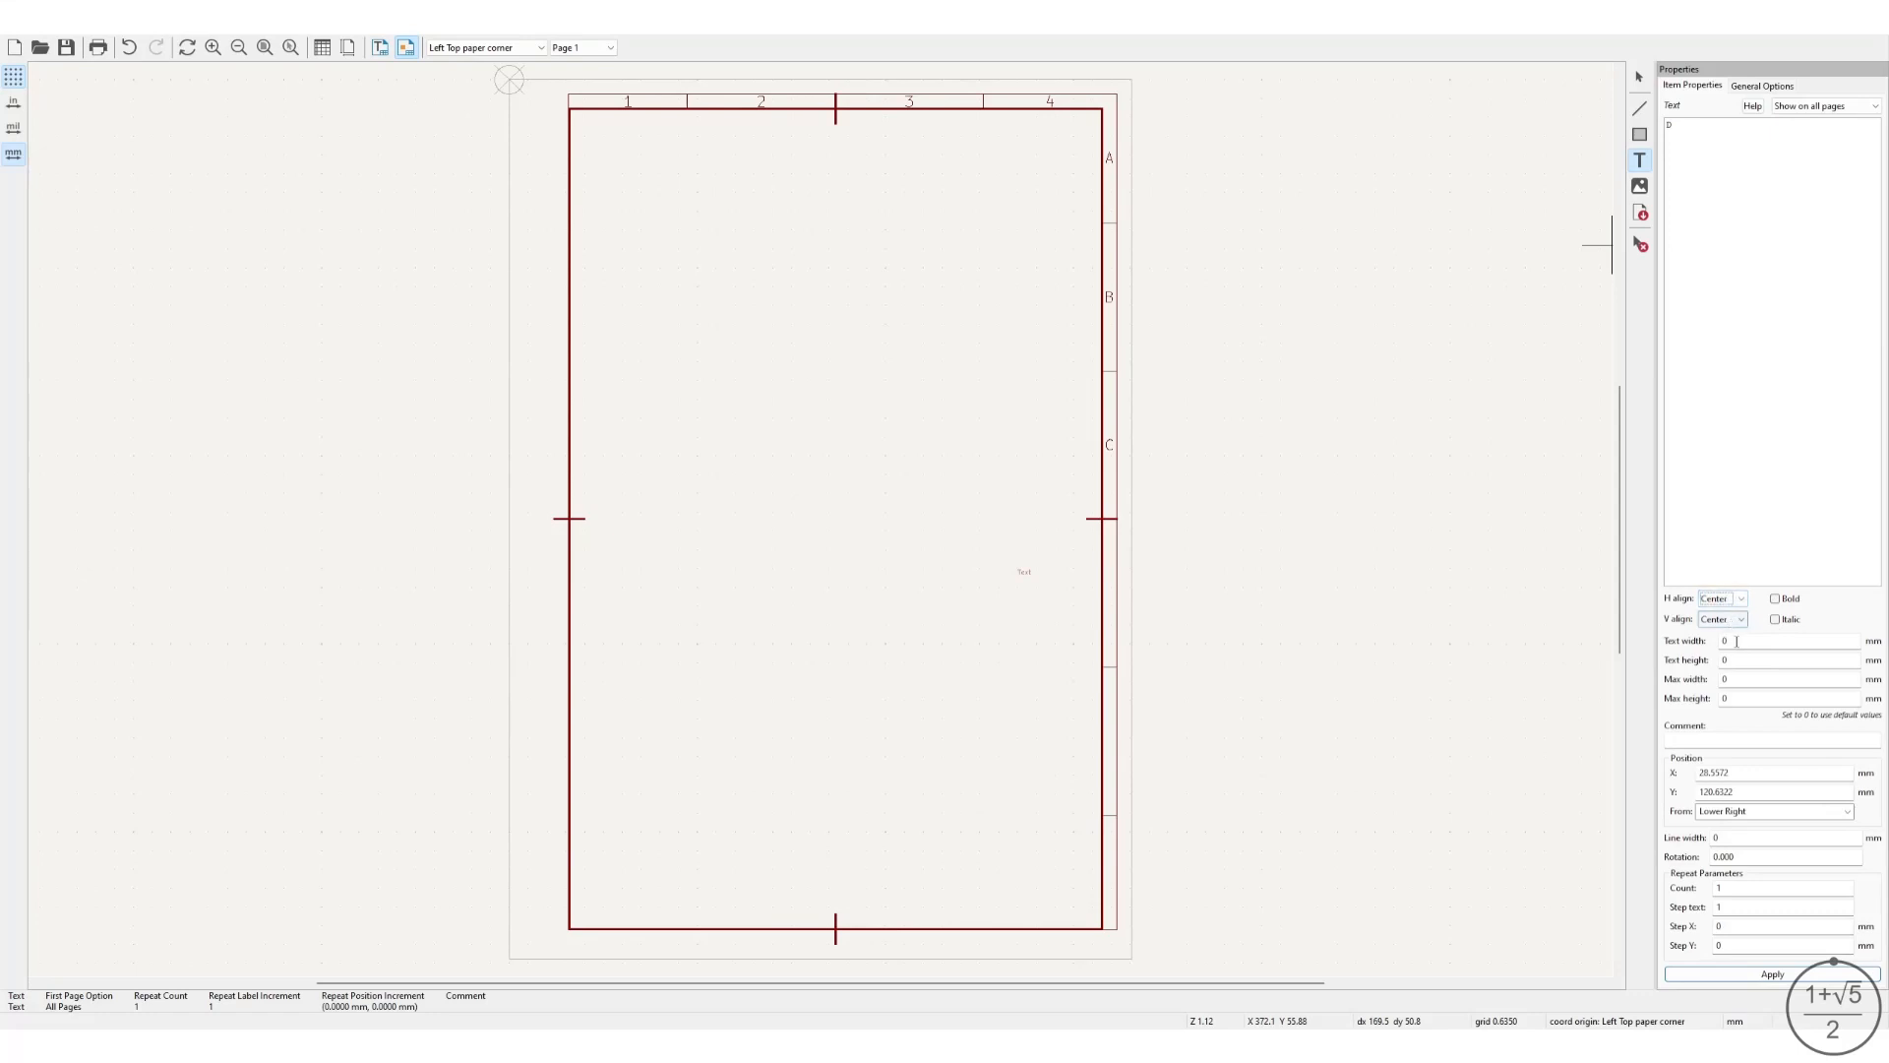
click(1737, 642)
click(1725, 660)
text(3.5)
Position the text "D" in the fourth right-hand reference cell at X 182.5, Y 163.5 mm from Upper Left.
click(1742, 776)
text(182.5)
click(1845, 811)
click(1820, 836)
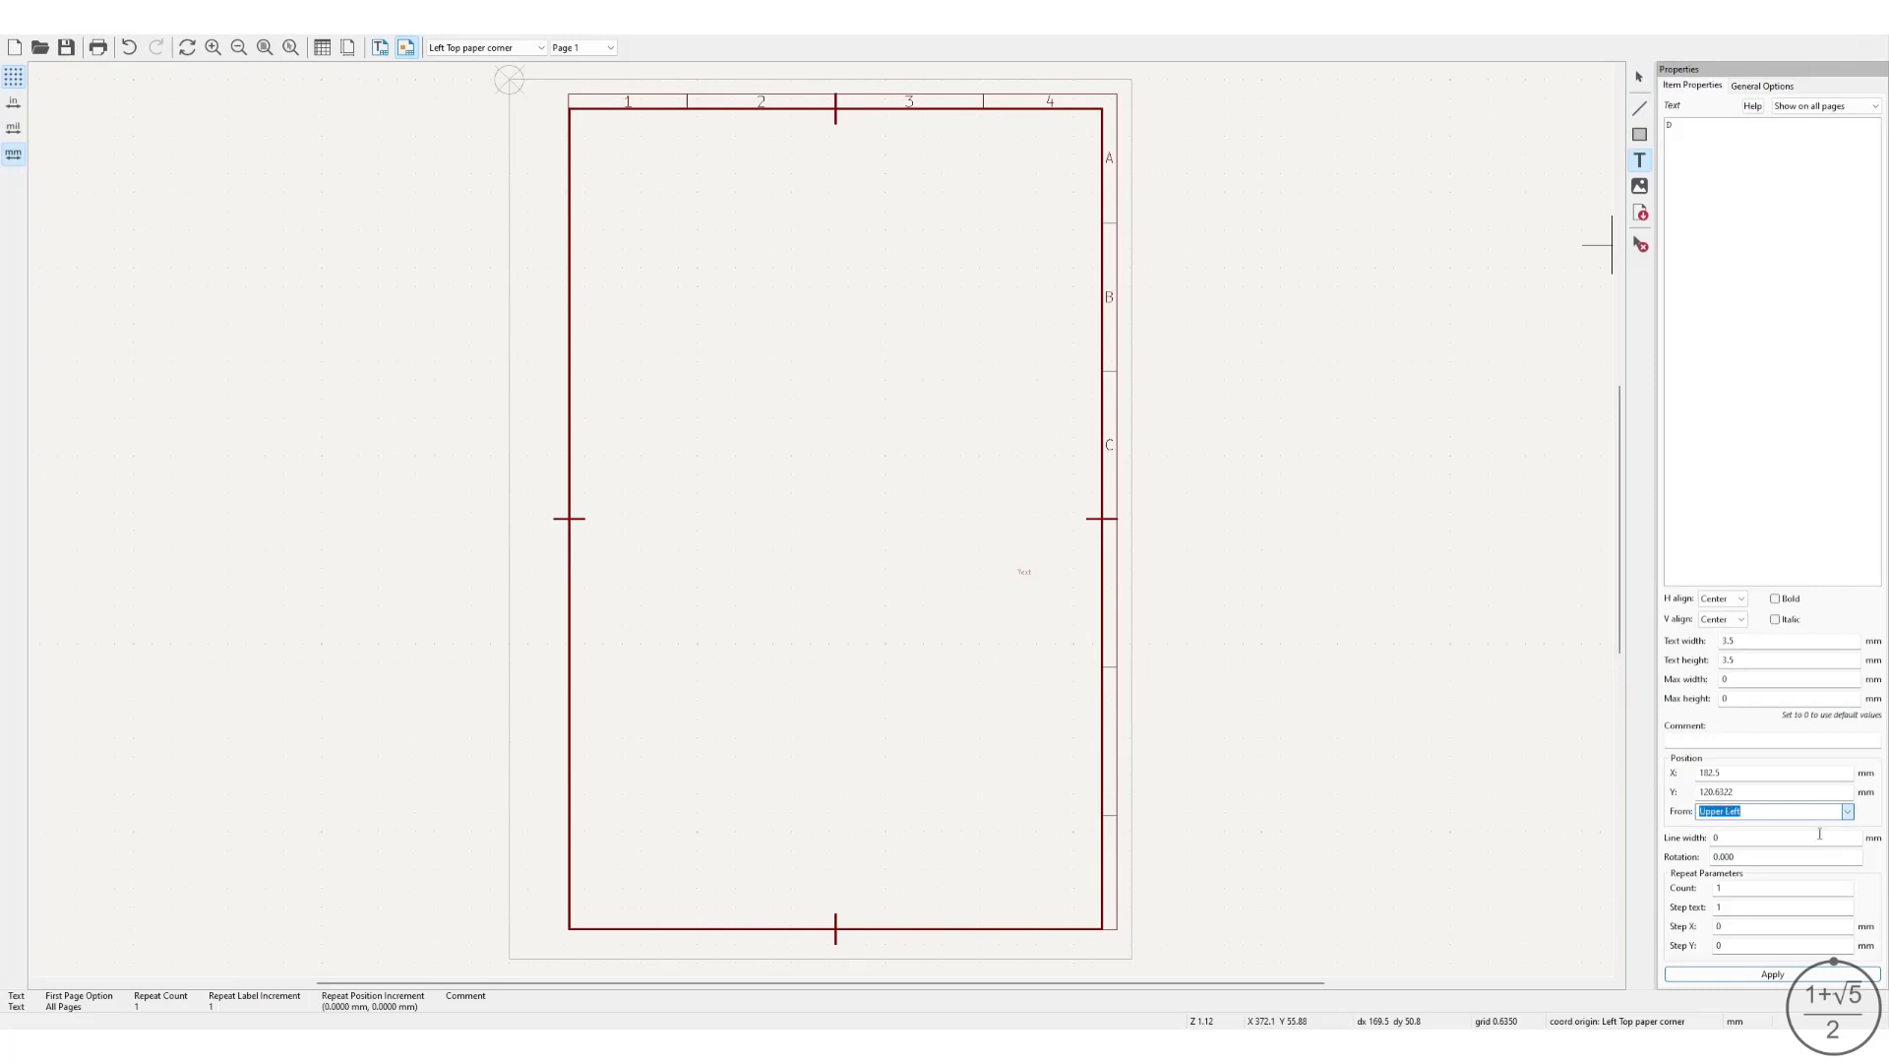
click(1752, 795)
double_click(1752, 795)
text(163.5)
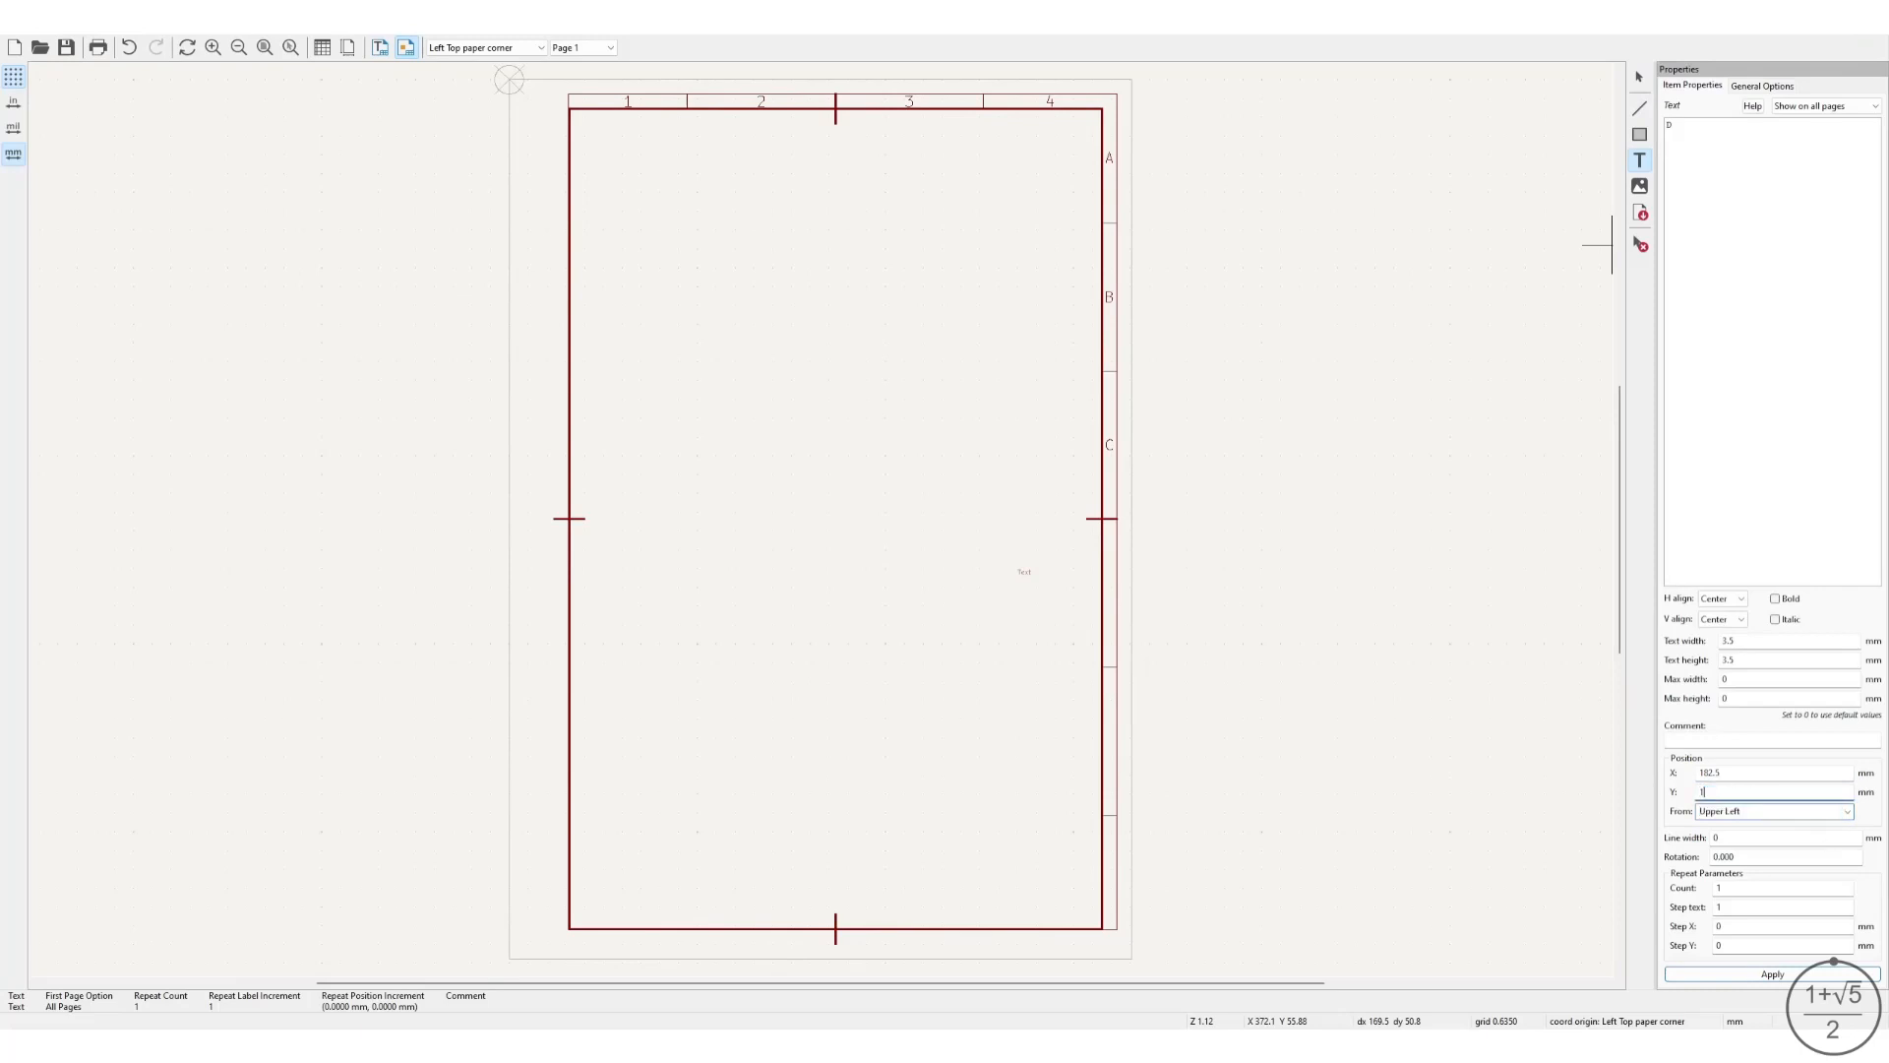
click(1757, 975)
Add a text "E" near the fifth right-hand reference cell, centred both ways, with 3.5 mm text width and height.
click(1076, 716)
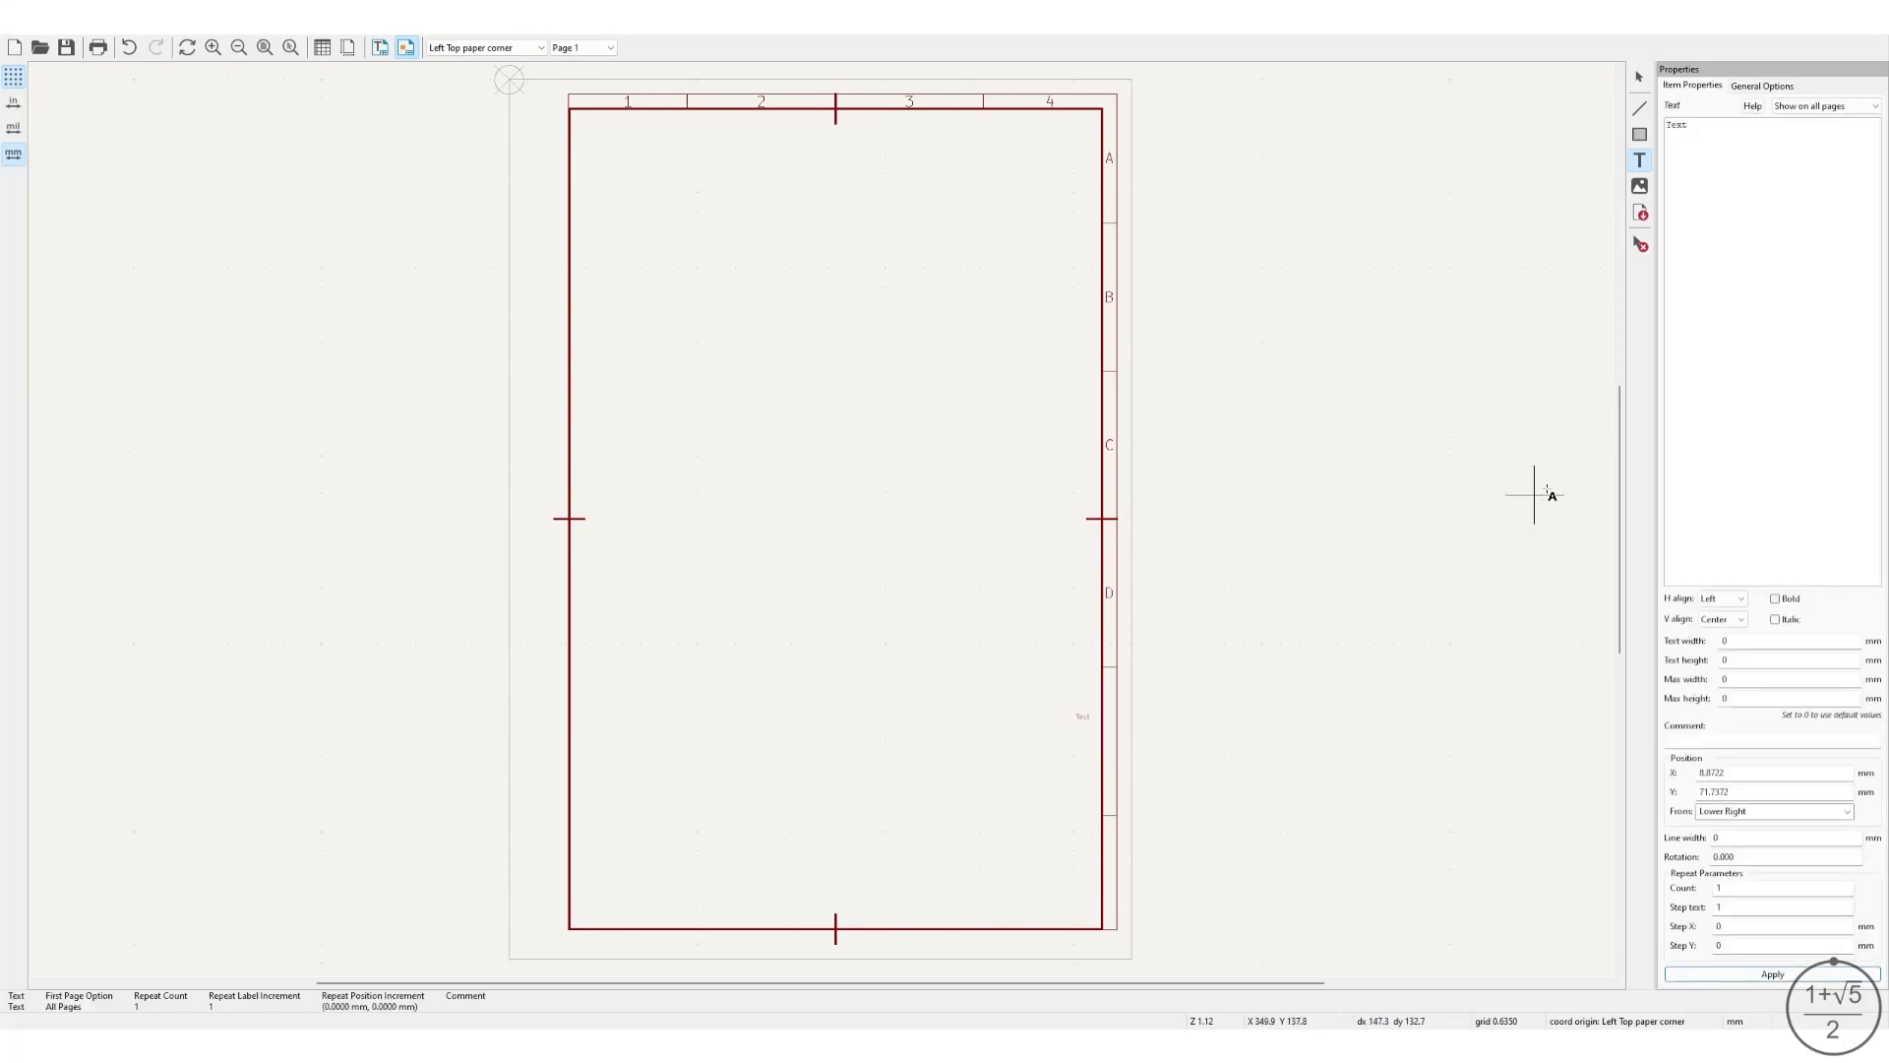
double_click(1726, 132)
text(E)
click(1723, 598)
click(1729, 626)
click(1796, 640)
key(BackSpace)
text(3.5)
key(Tab)
text(3.5)
Position the text "E" in the fifth right-hand reference cell at X 182.5, Y 213.5 mm from Upper Left.
click(1849, 813)
click(1794, 840)
click(1727, 770)
double_click(1726, 770)
text(182.5)
double_click(1756, 795)
text(213)
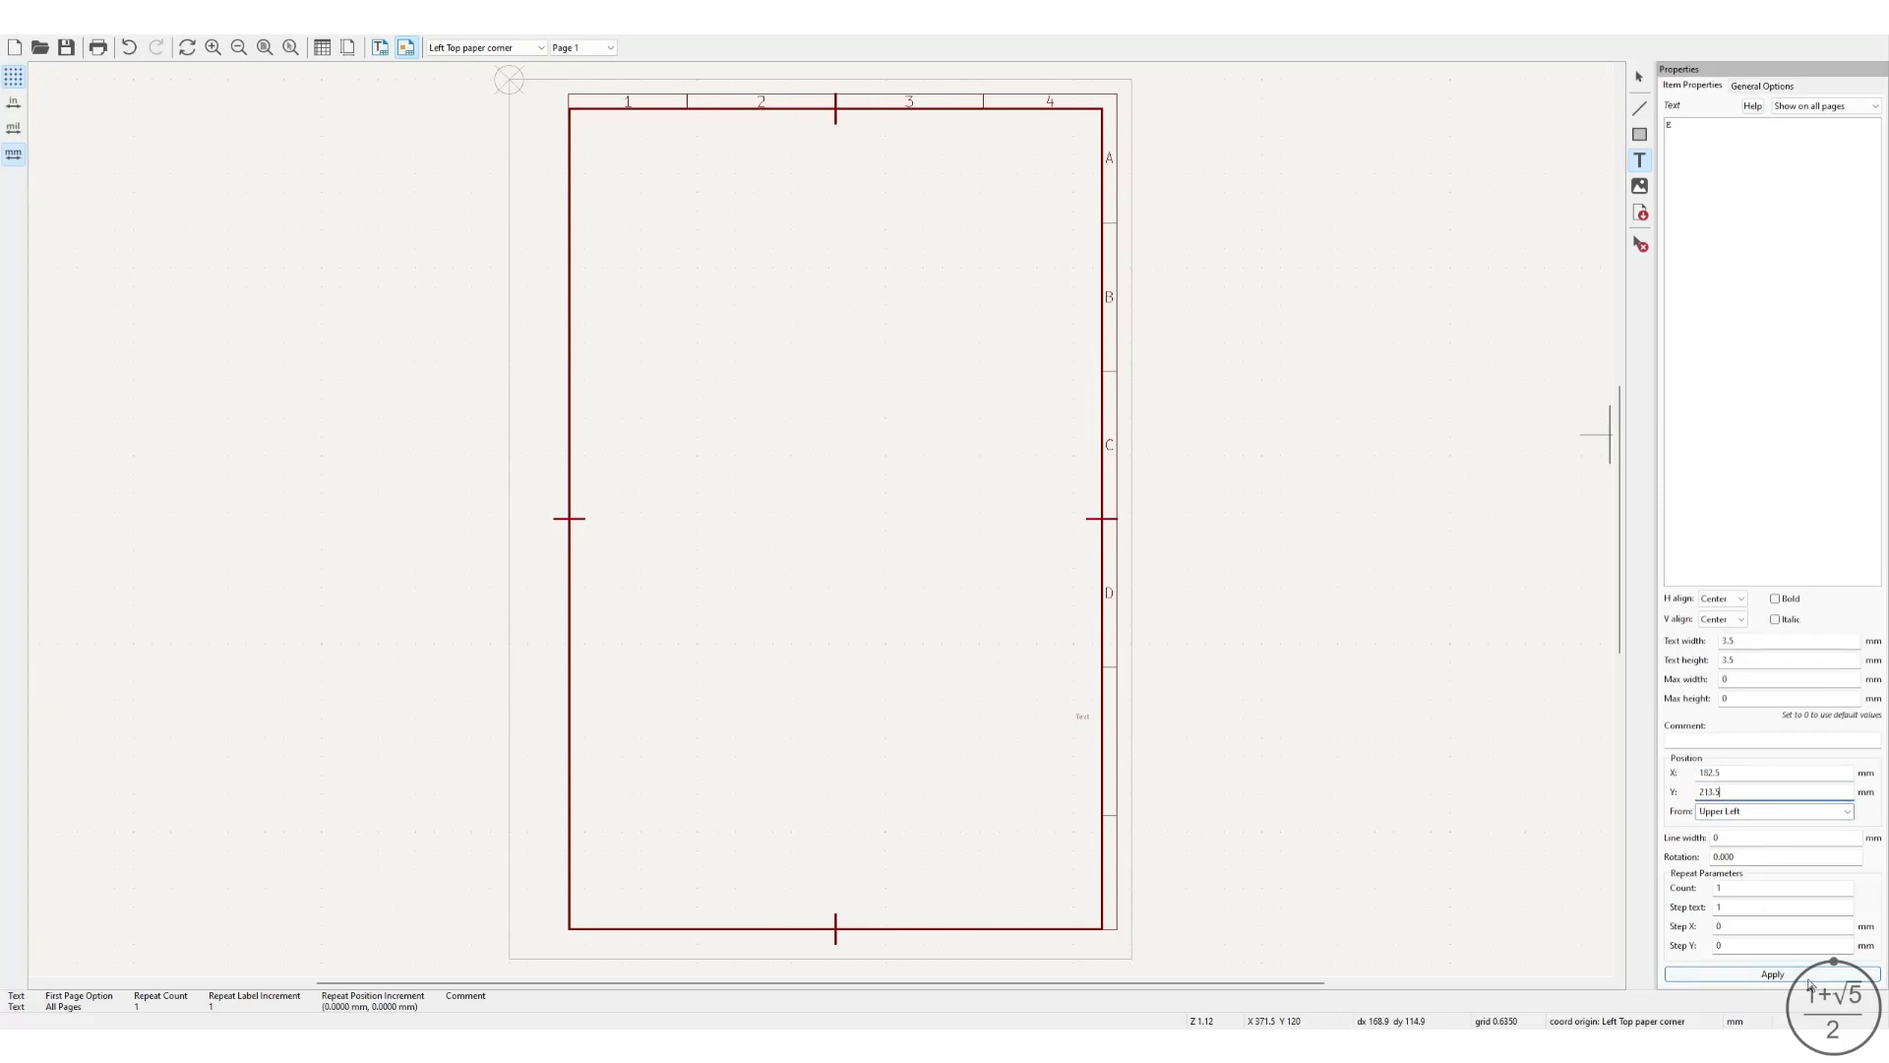
click(1773, 974)
Add a text "F" near the last right-hand reference cell, centred both ways, with 3.5 mm text width and height.
click(1055, 841)
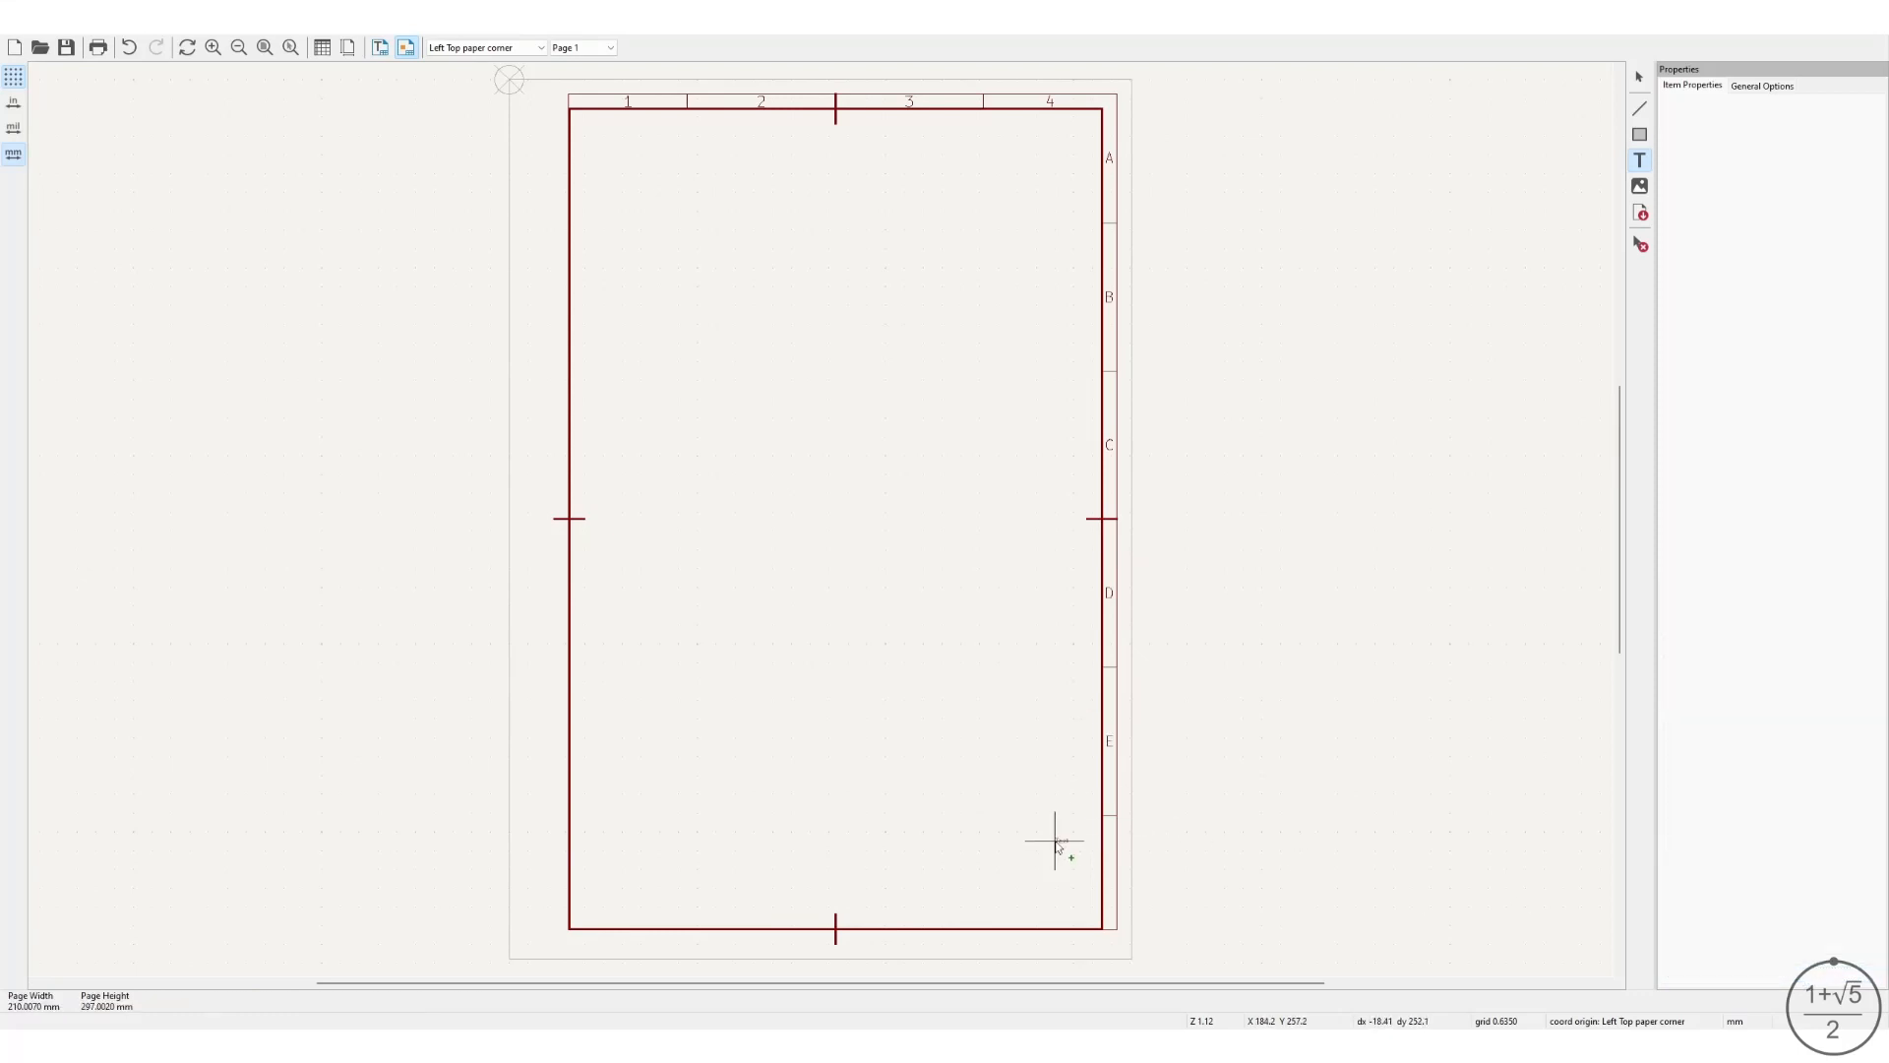
click(1055, 842)
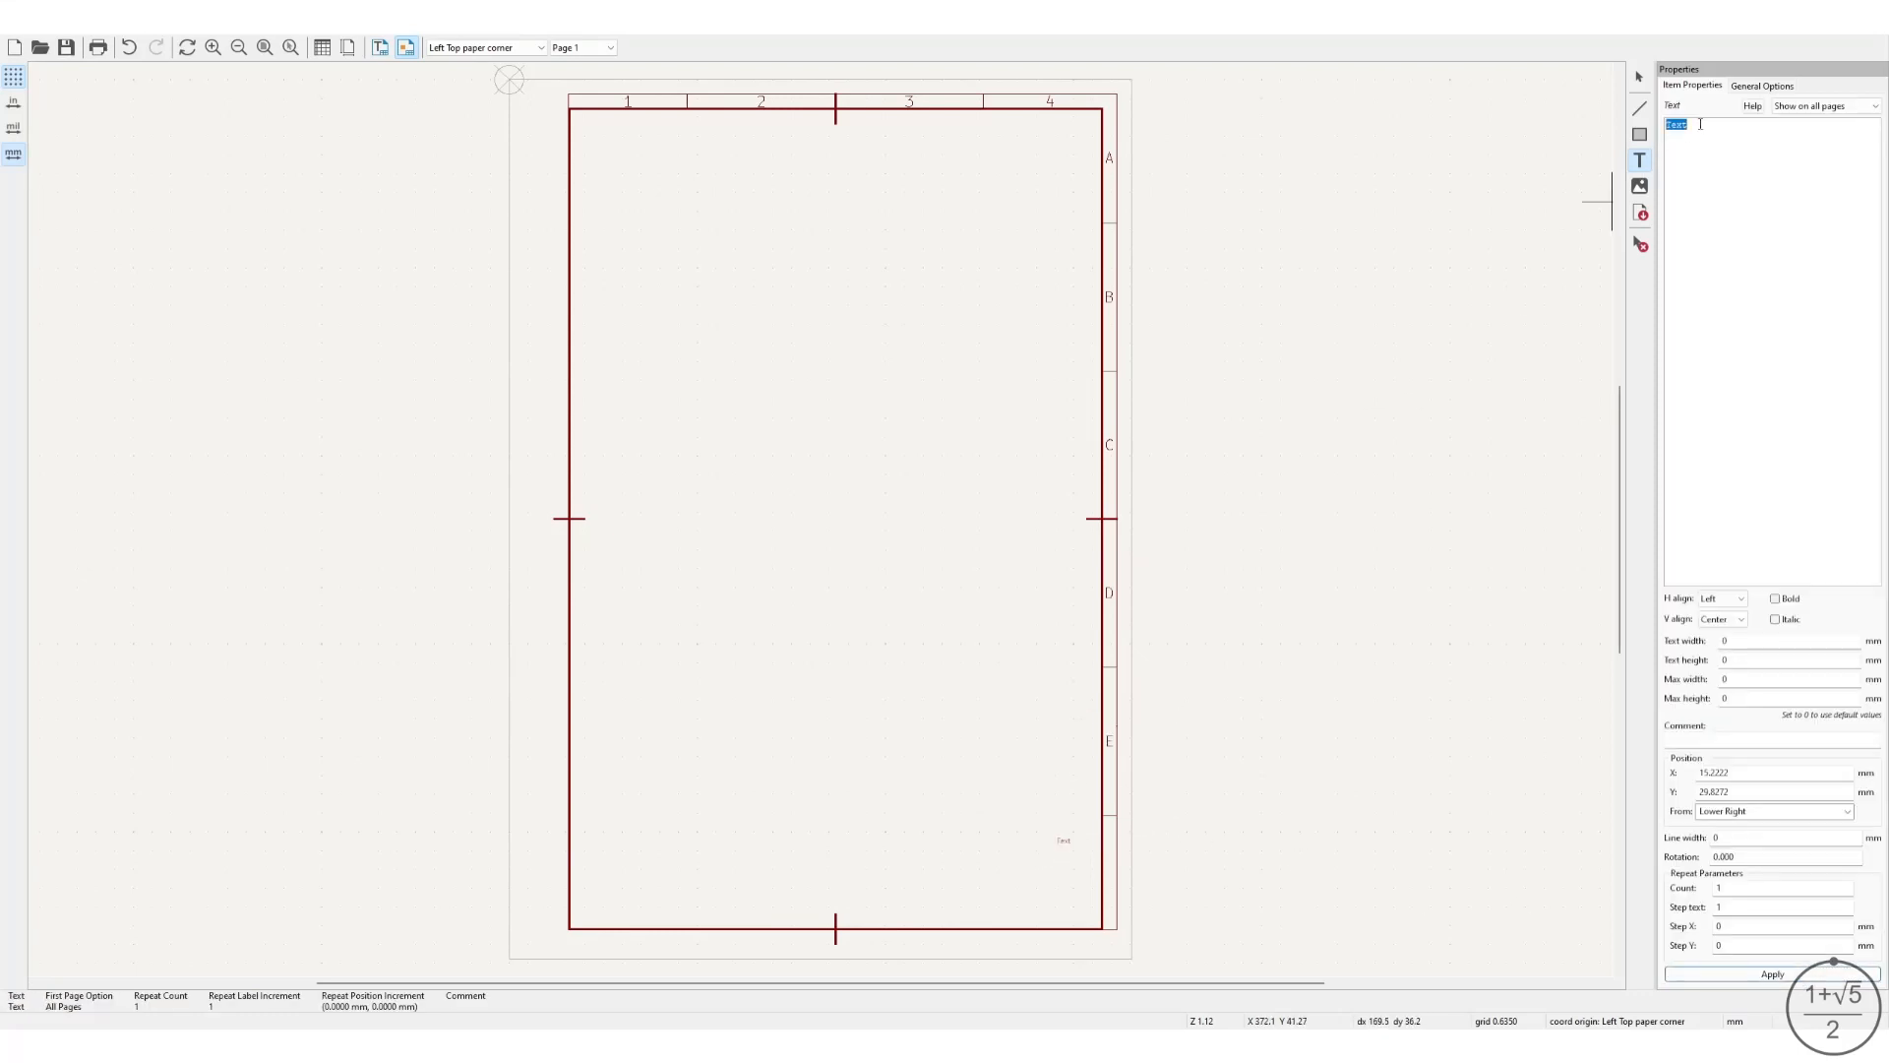
key(Down)
click(1747, 640)
click(1757, 659)
Position the text "F" in the last right-hand reference cell at X 182.5, Y 263.5 mm from Upper Left.
click(1846, 811)
click(1787, 838)
click(1749, 773)
text(182.5)
click(1746, 791)
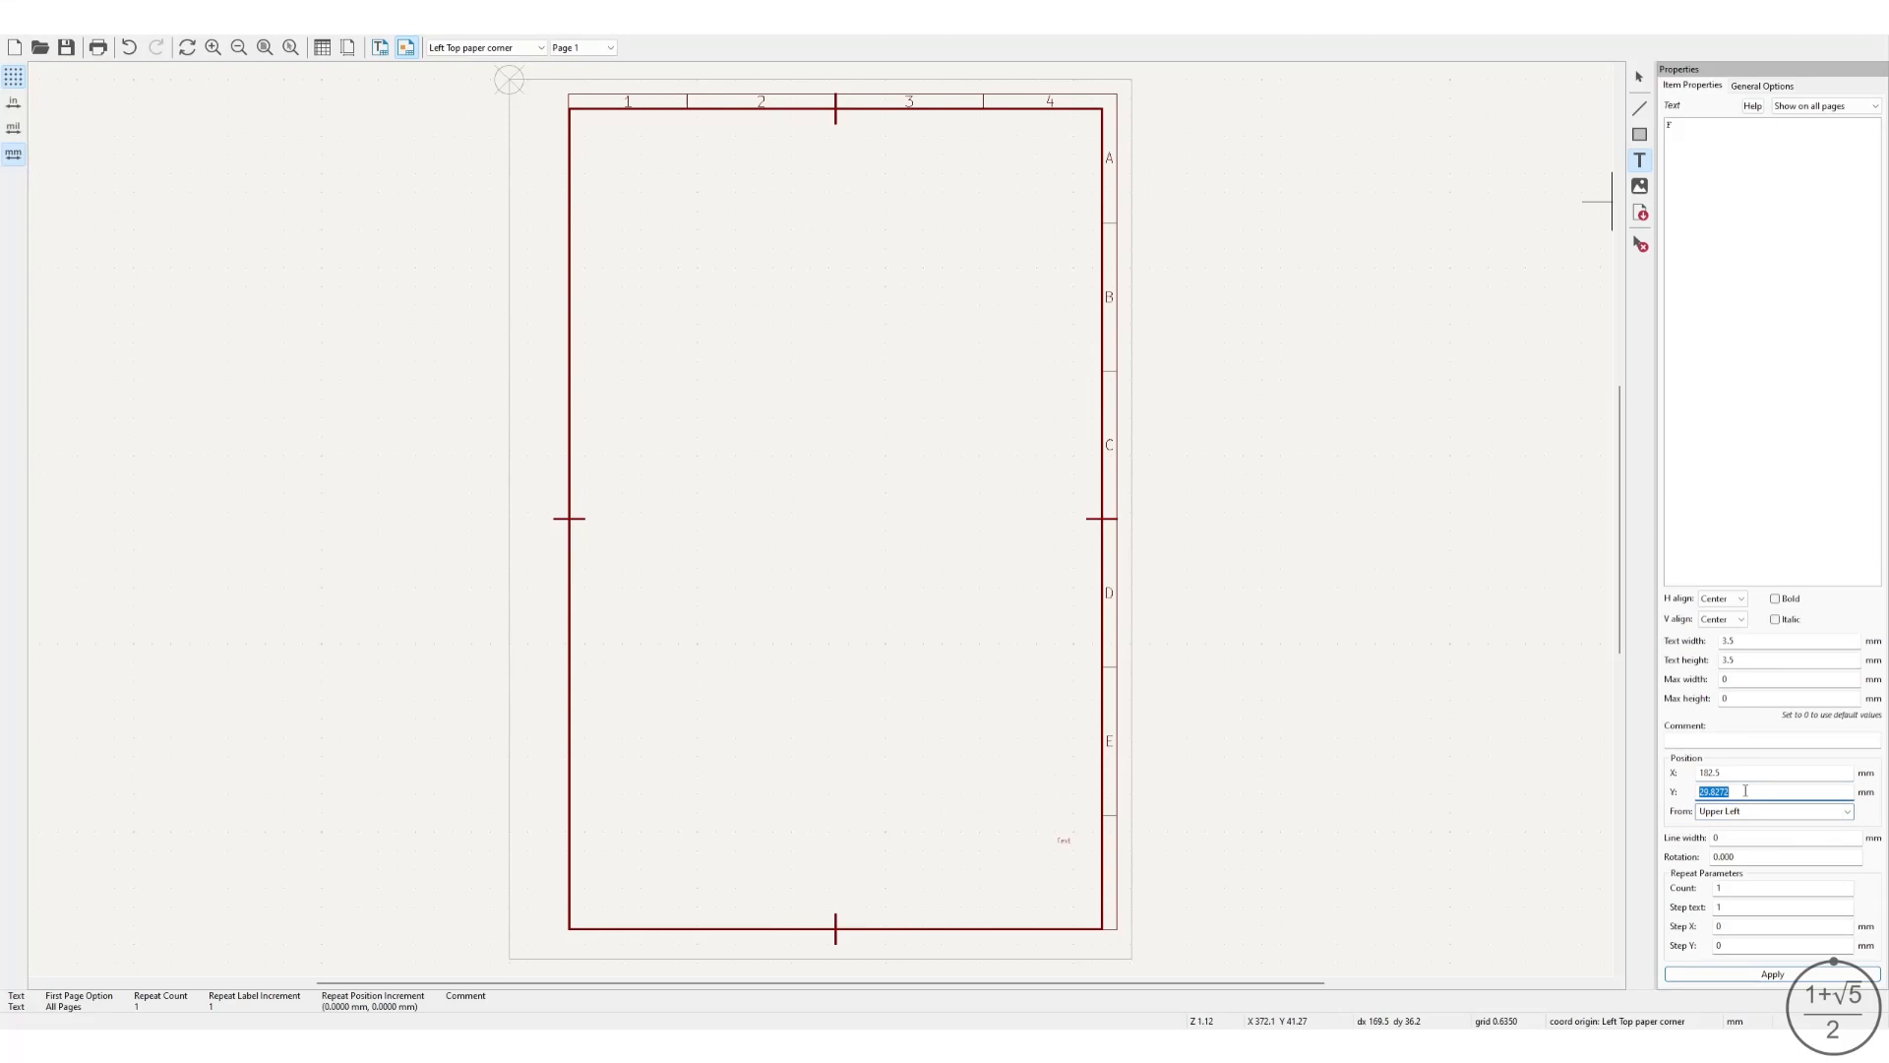
text(263.5)
click(1779, 975)
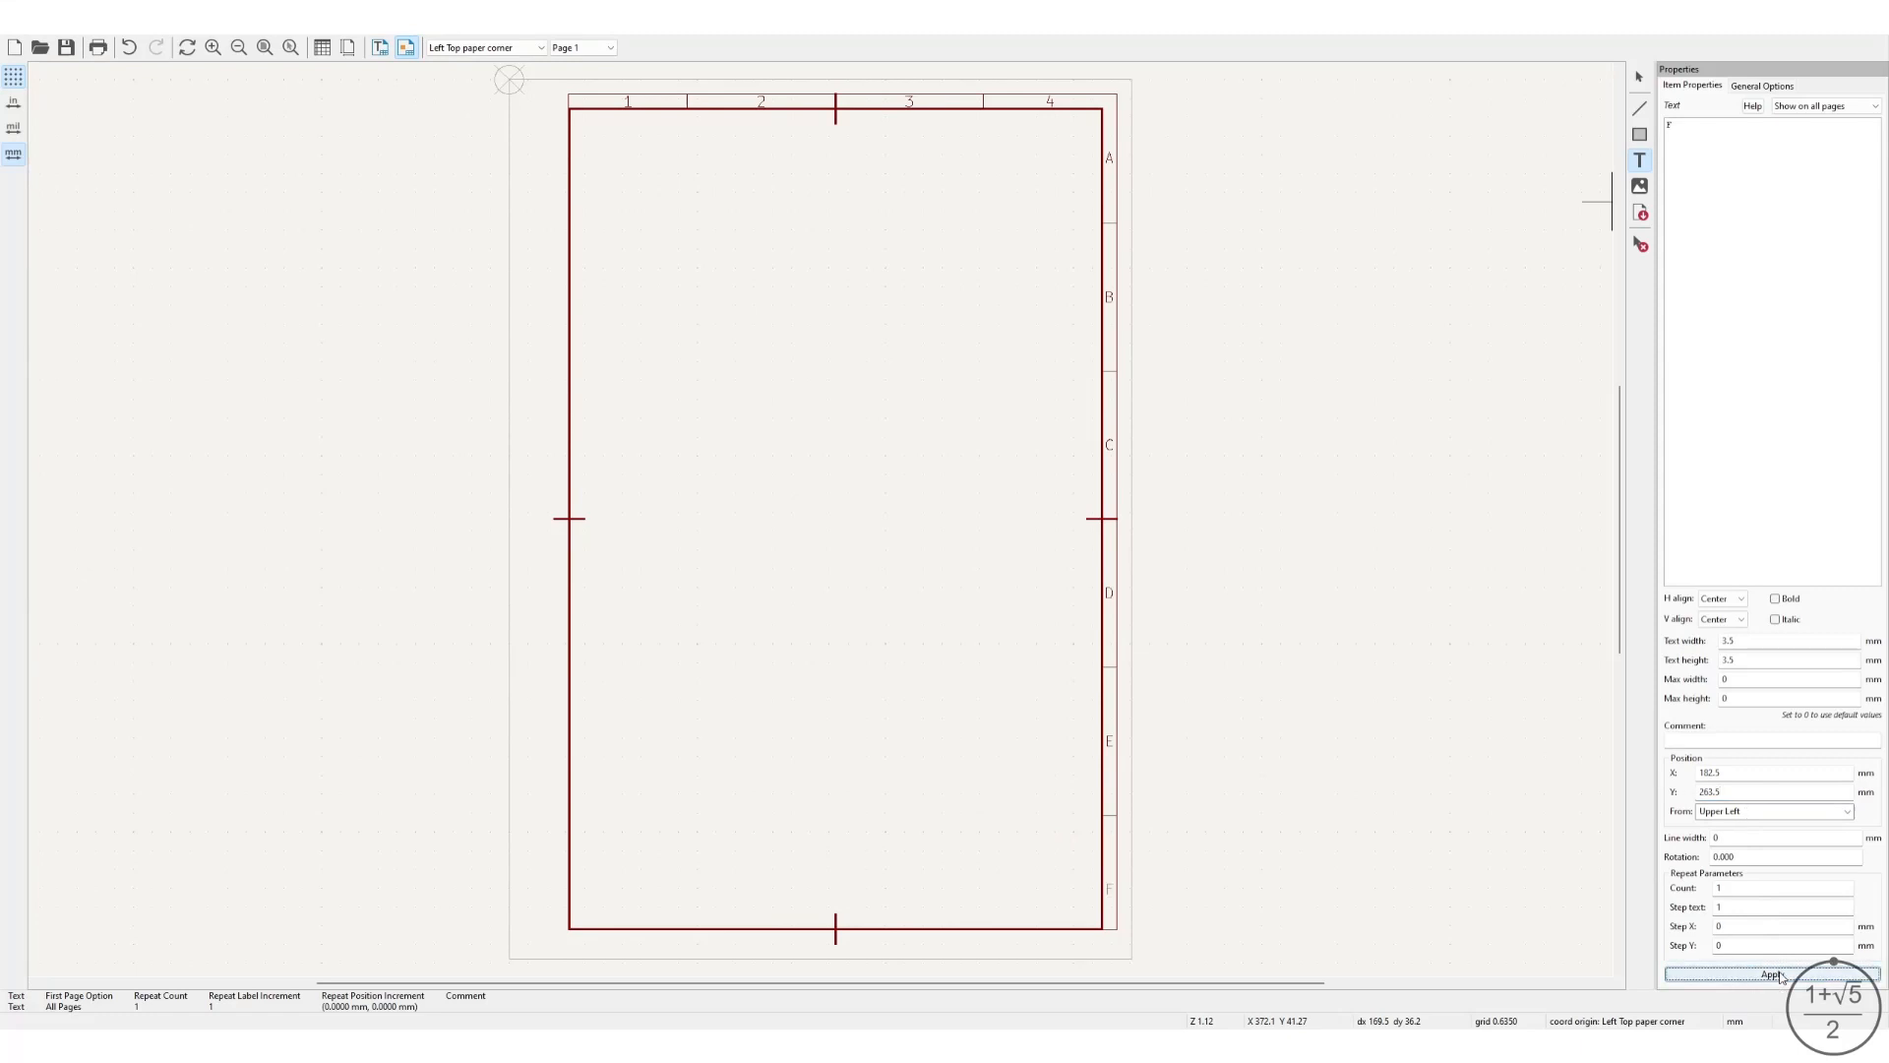
click(1639, 77)
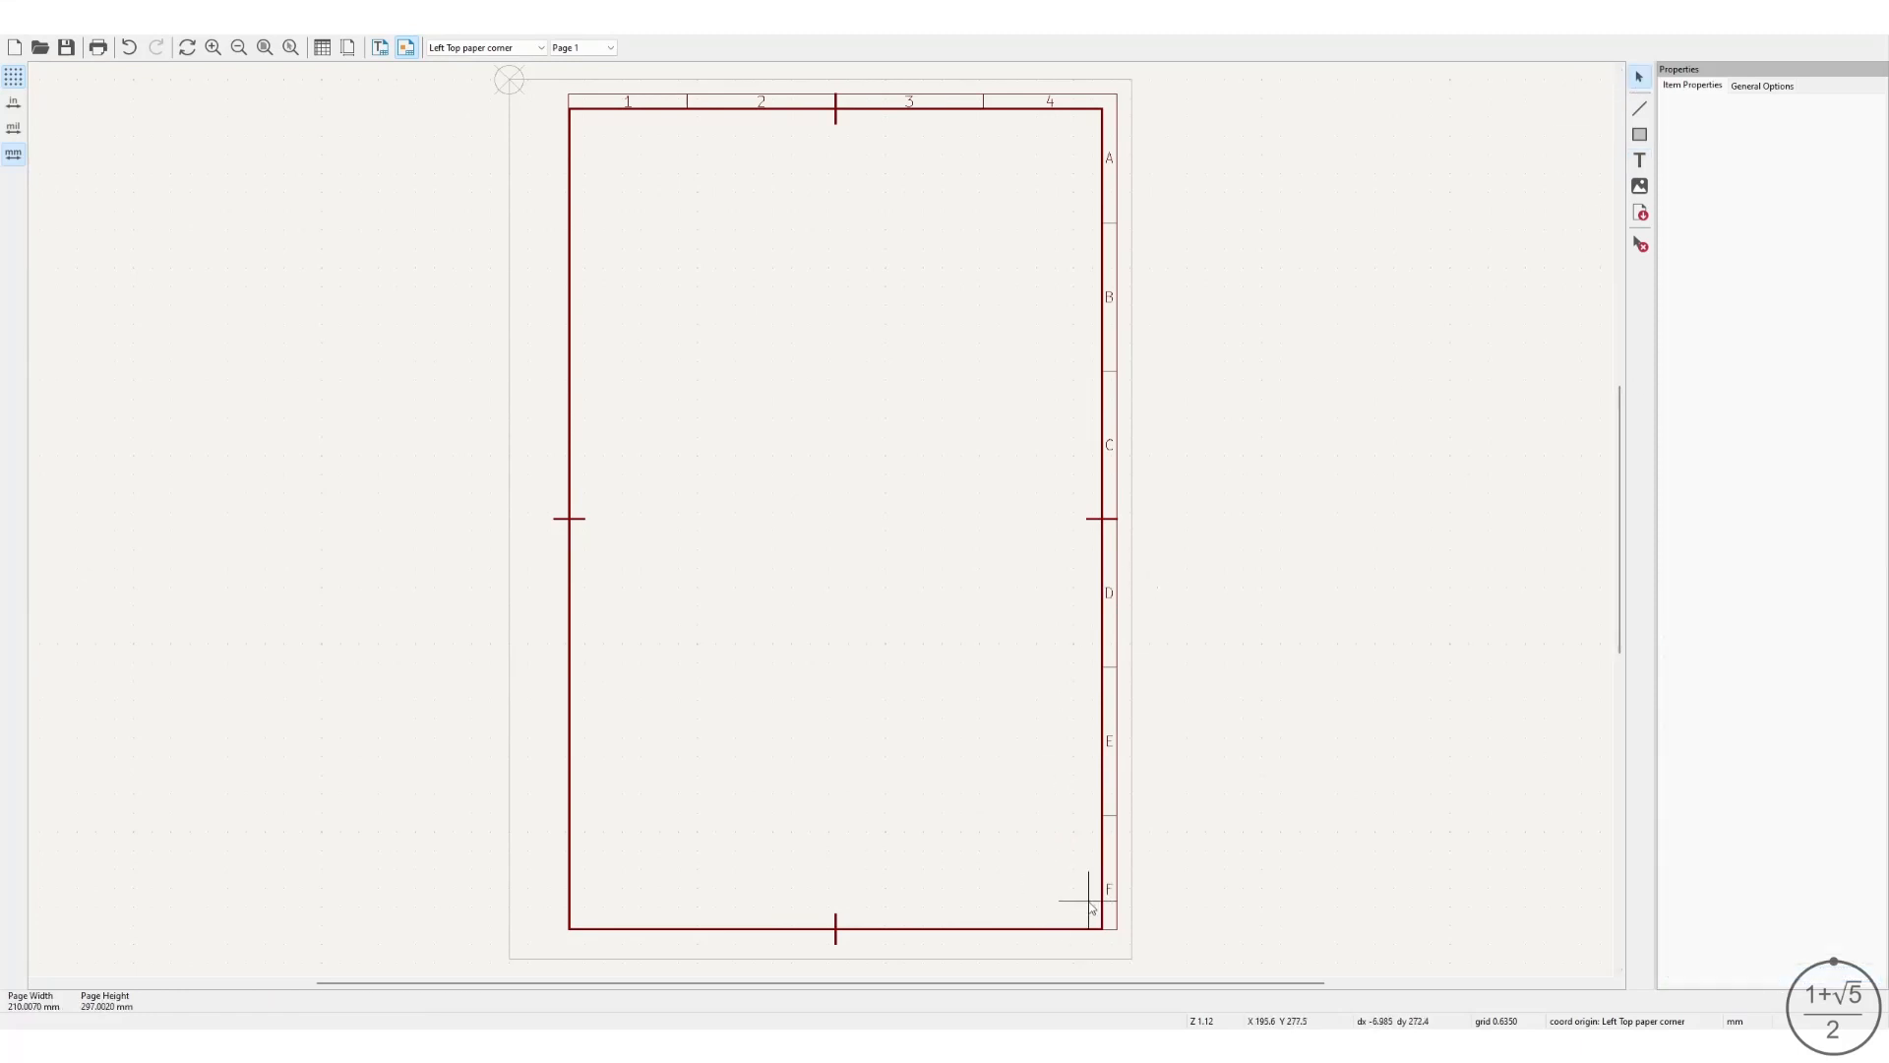
Move the text "F" to the vertical middle of the last right-hand reference cell, between Y 238.5 and 277 mm.
scroll(1086, 900, up, 1)
scroll(789, 422, up, 1)
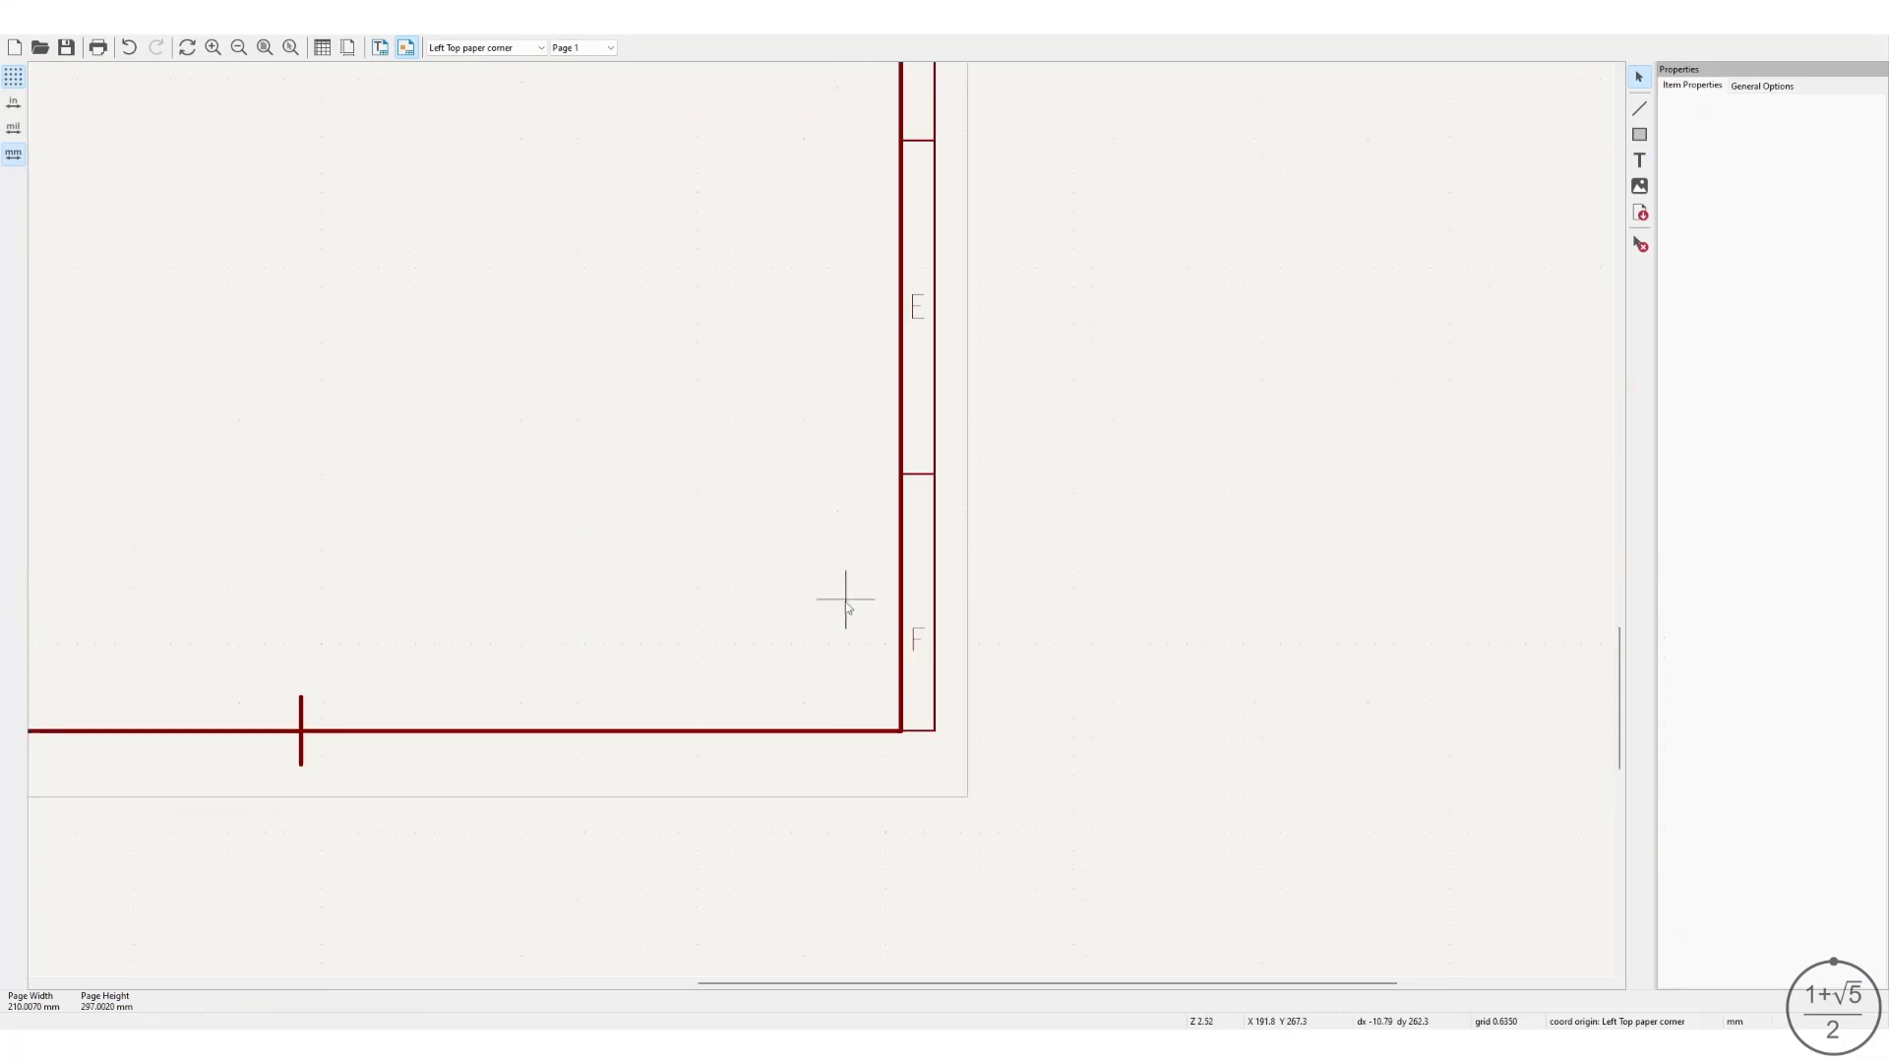
scroll(846, 600, up, 1)
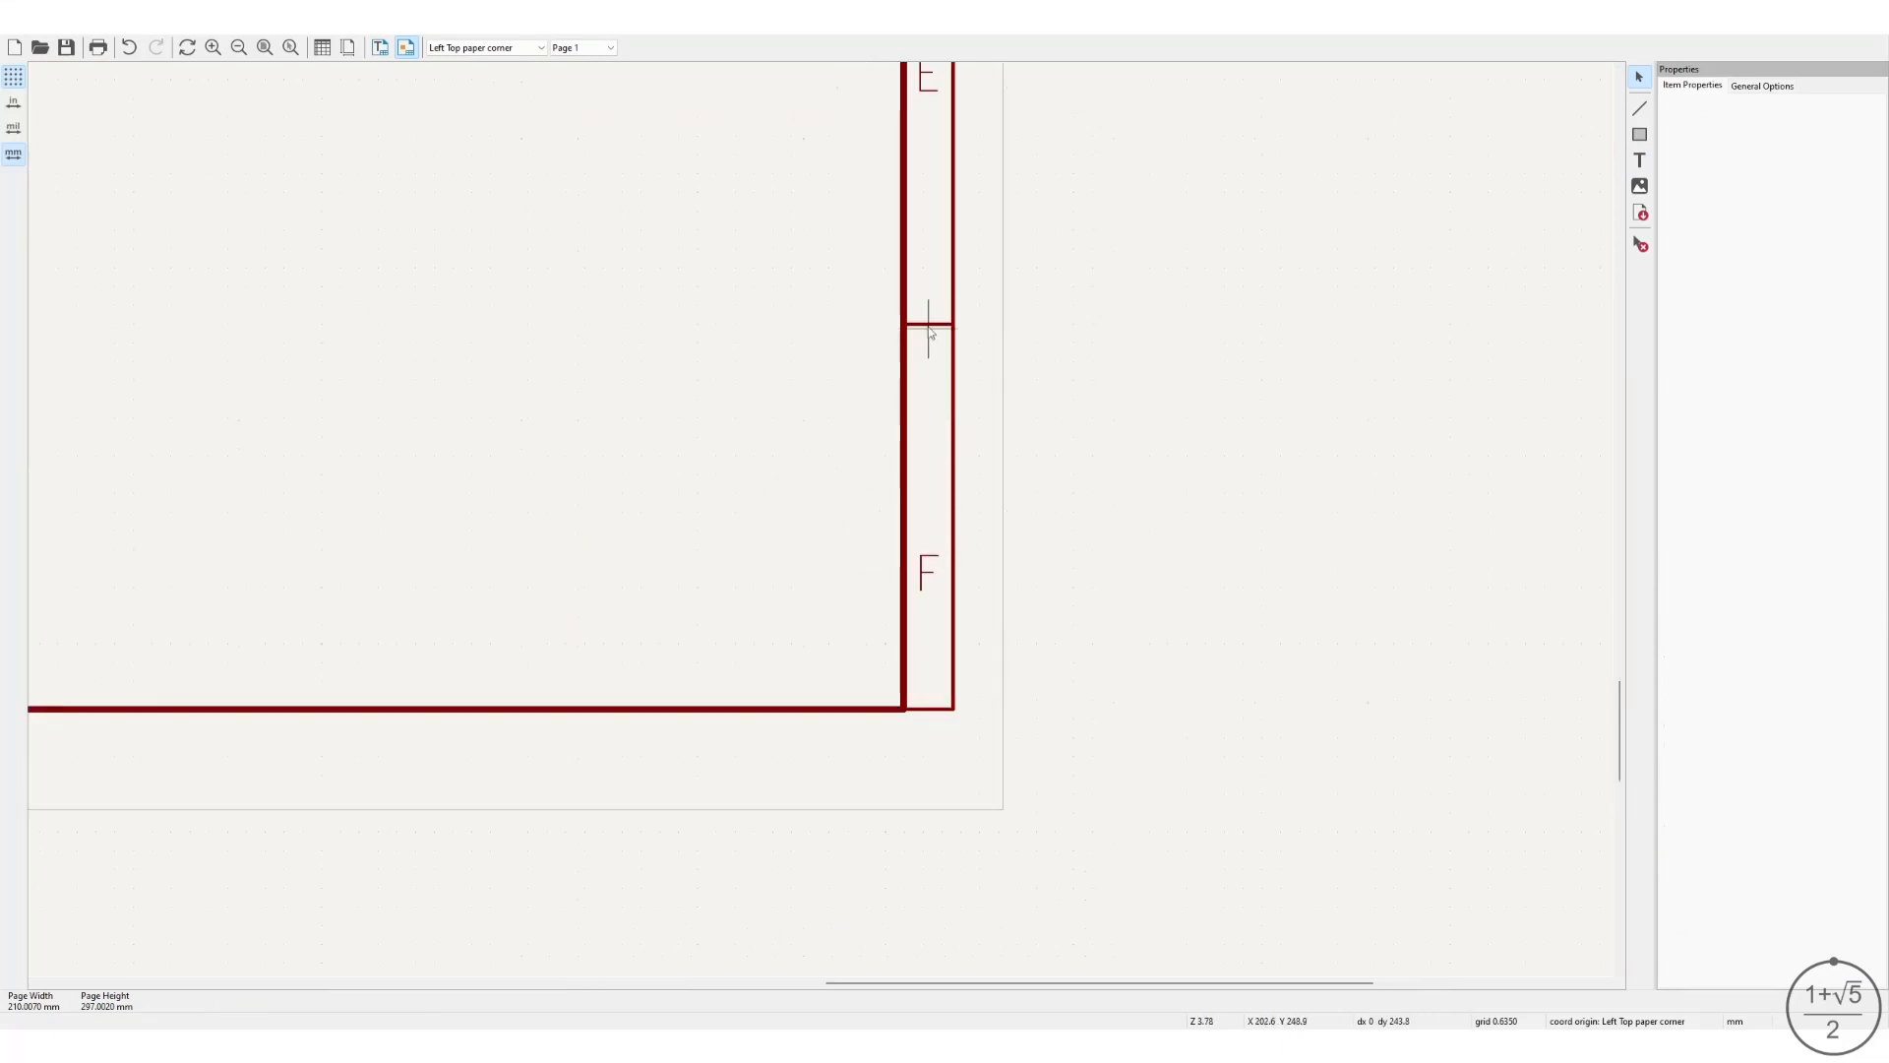
key(space)
click(927, 325)
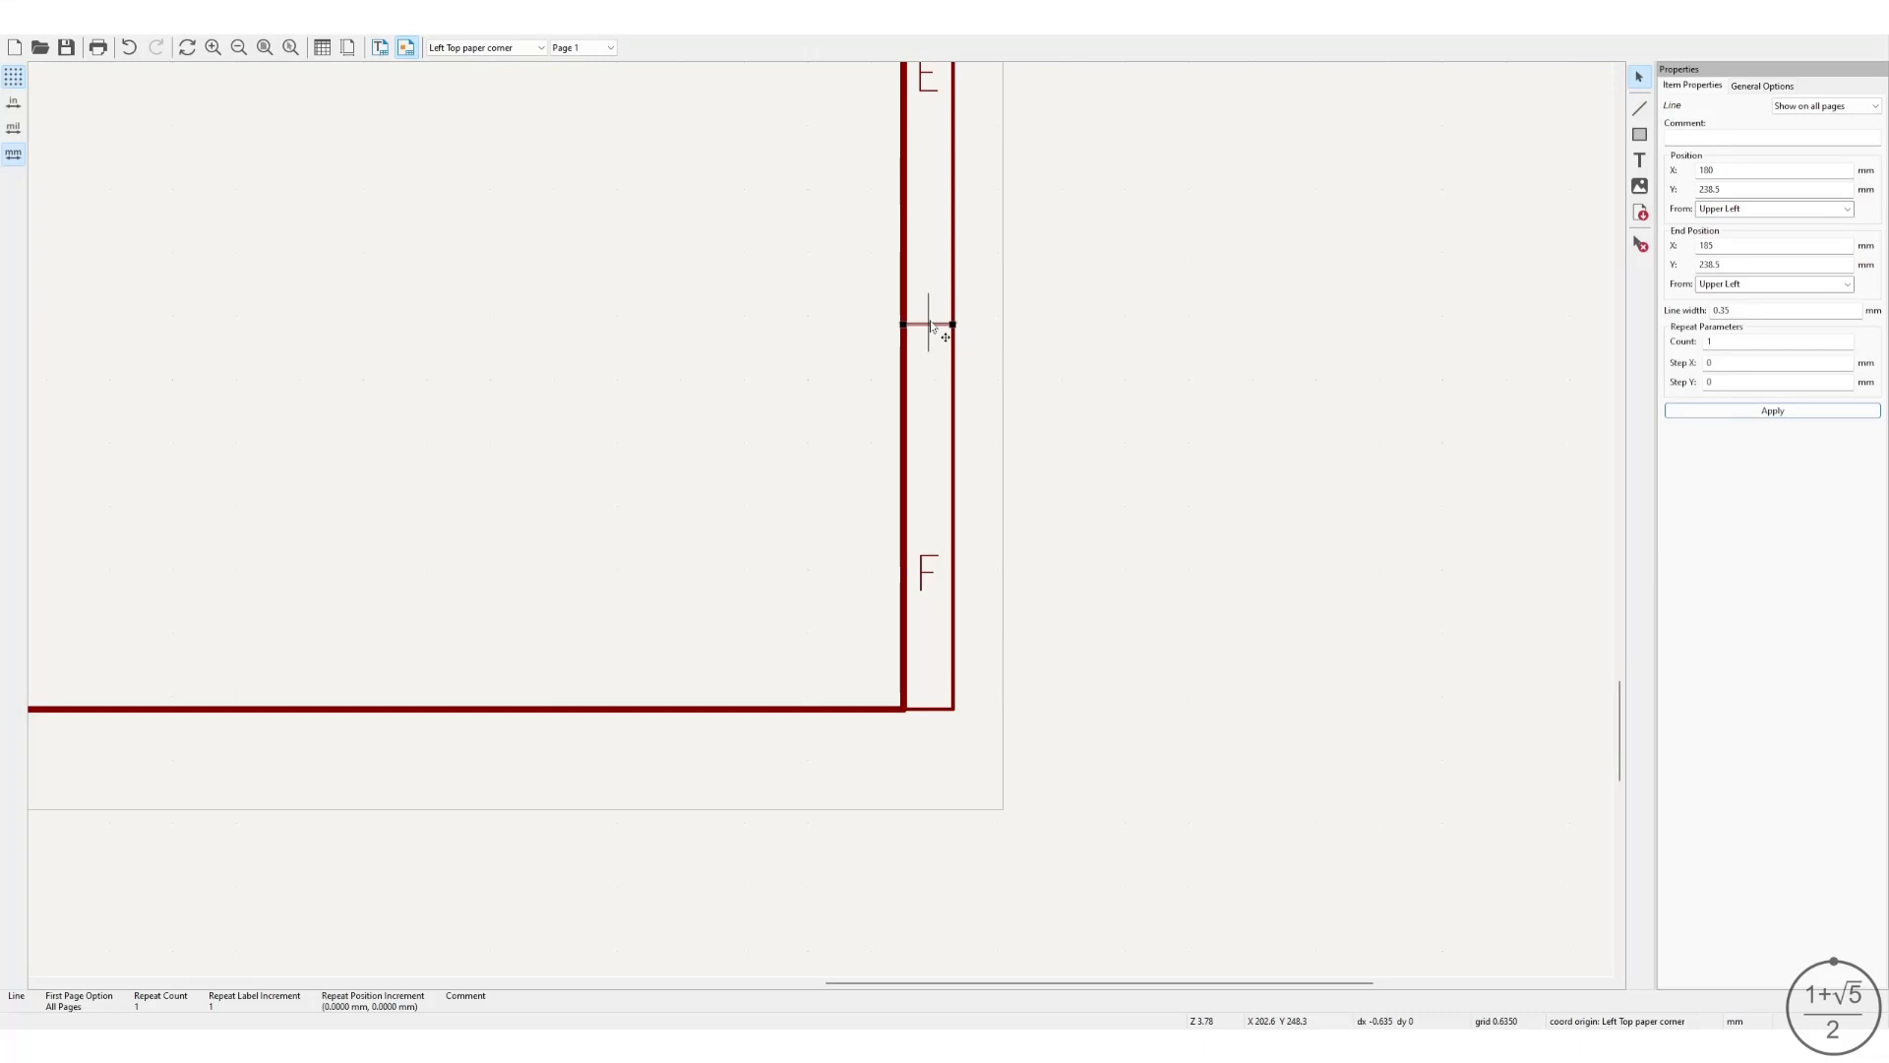
click(926, 571)
double_click(1746, 792)
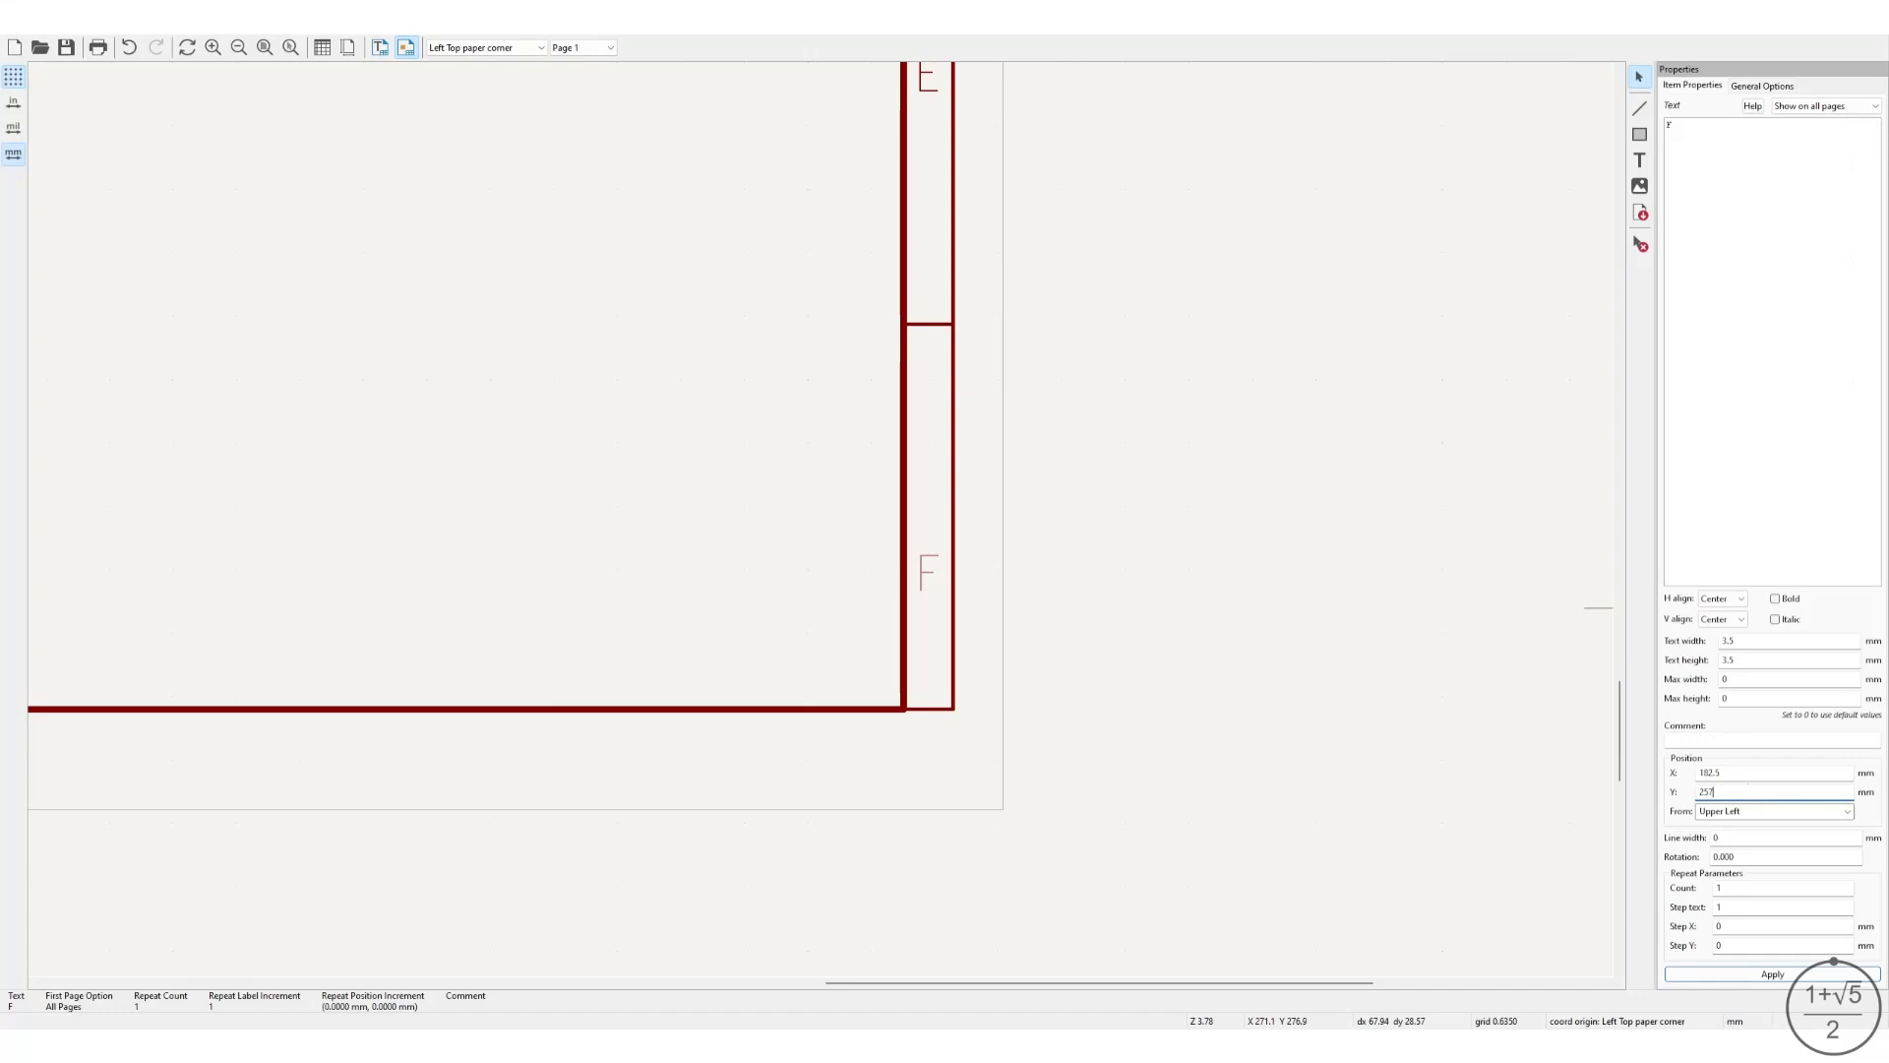
click(1762, 977)
click(738, 484)
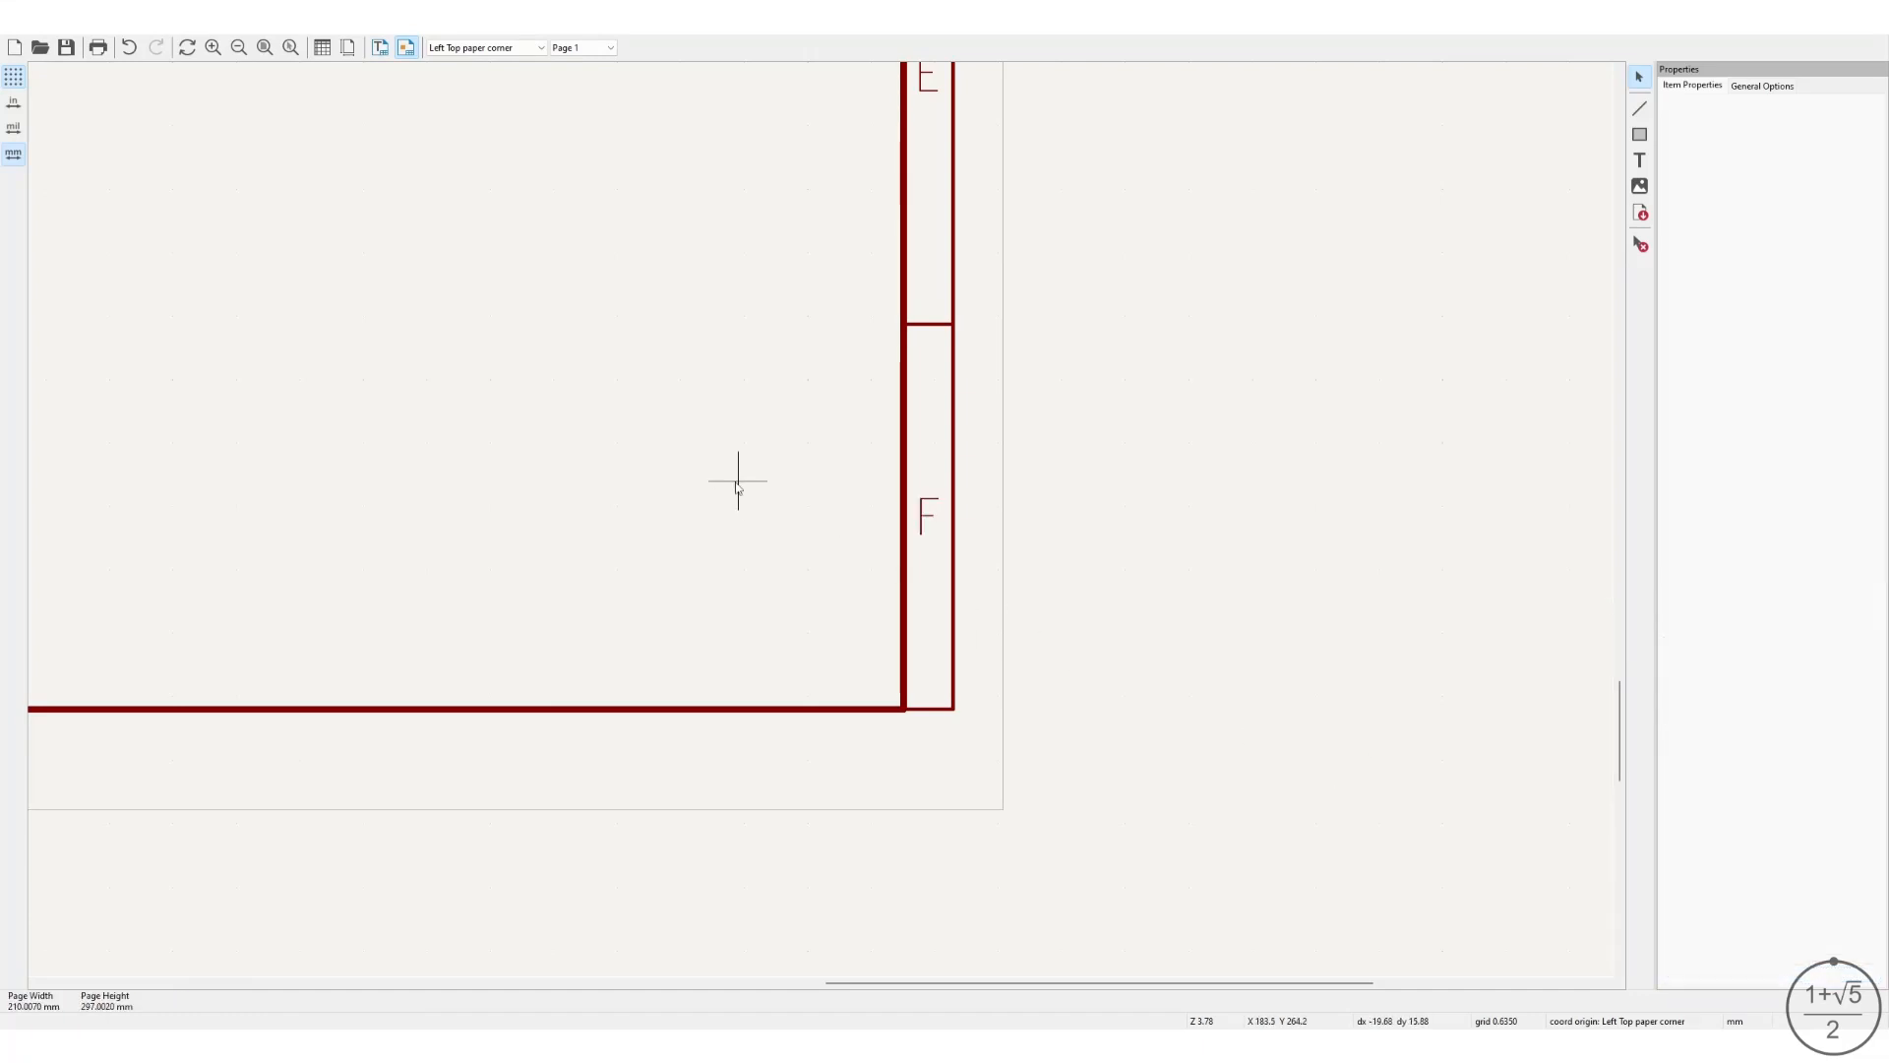
Draw a roughly horizontal line about 140 mm long across the lower drawing area, with both ends referenced from Upper Left.
key(Home)
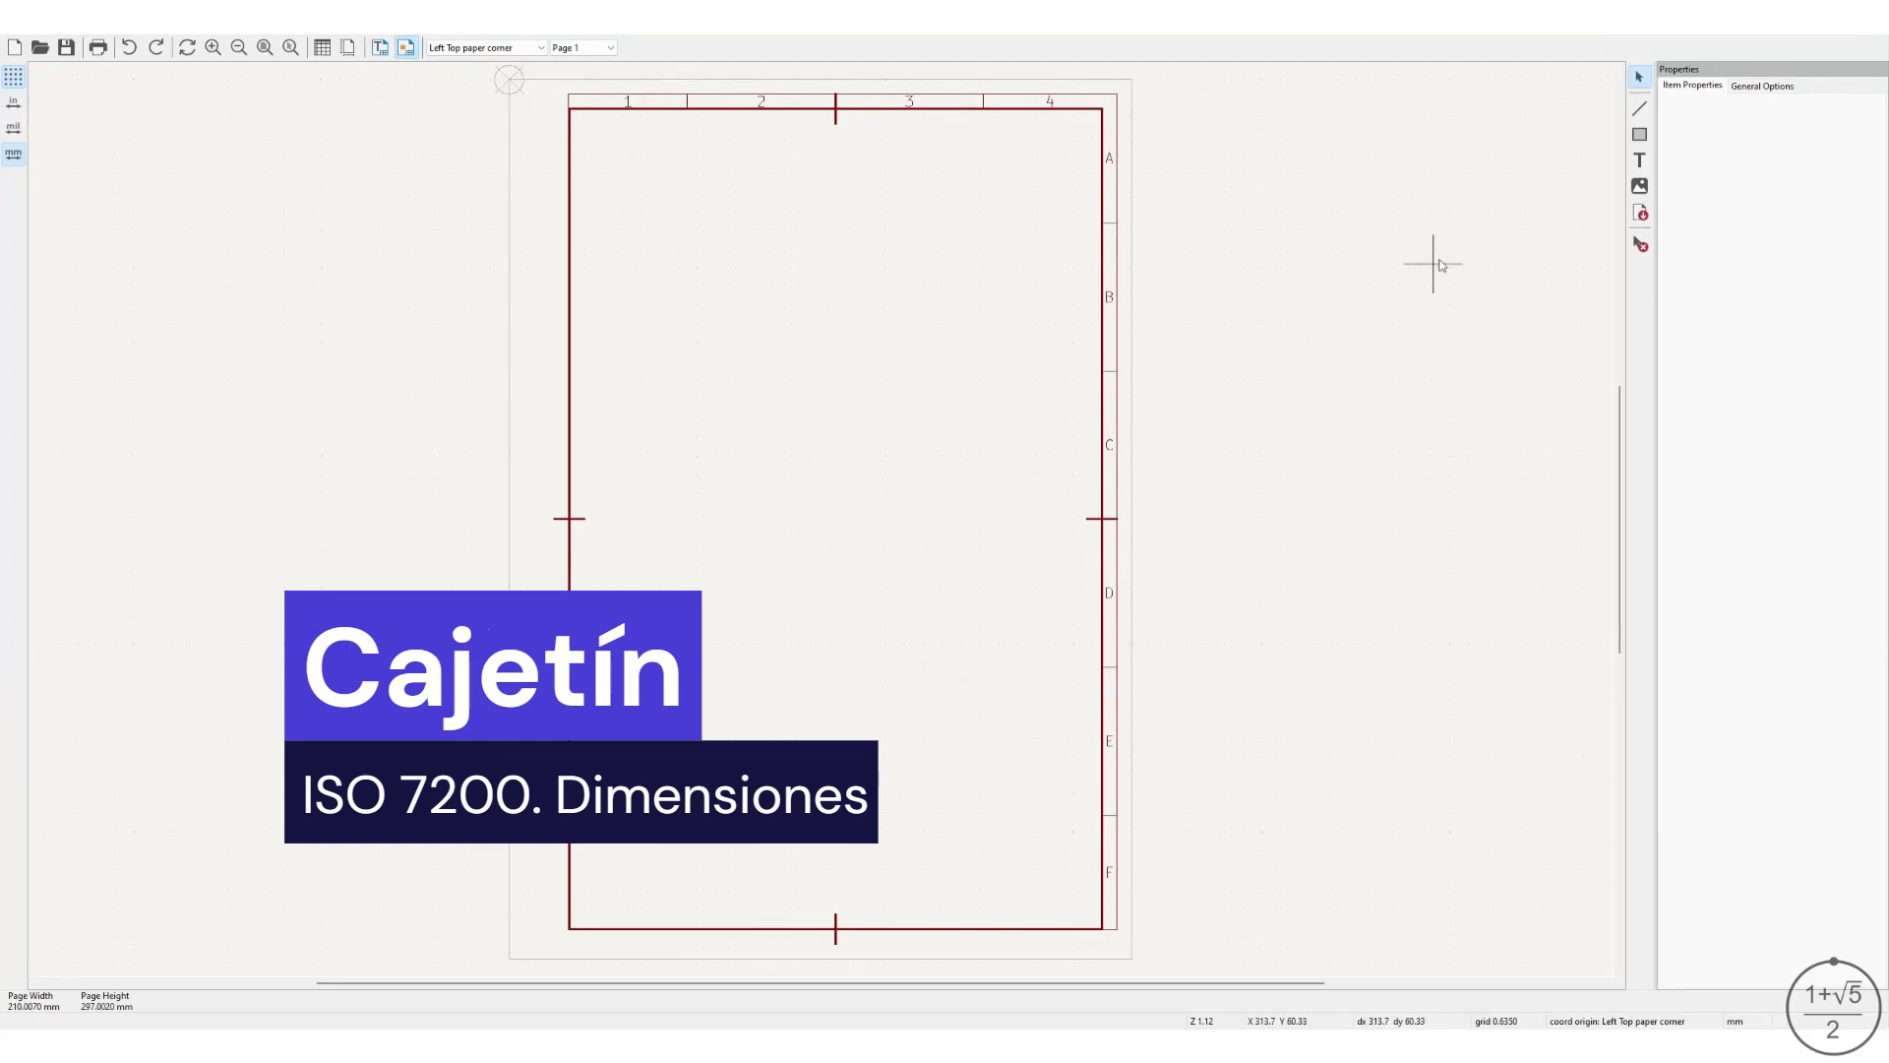
click(1640, 109)
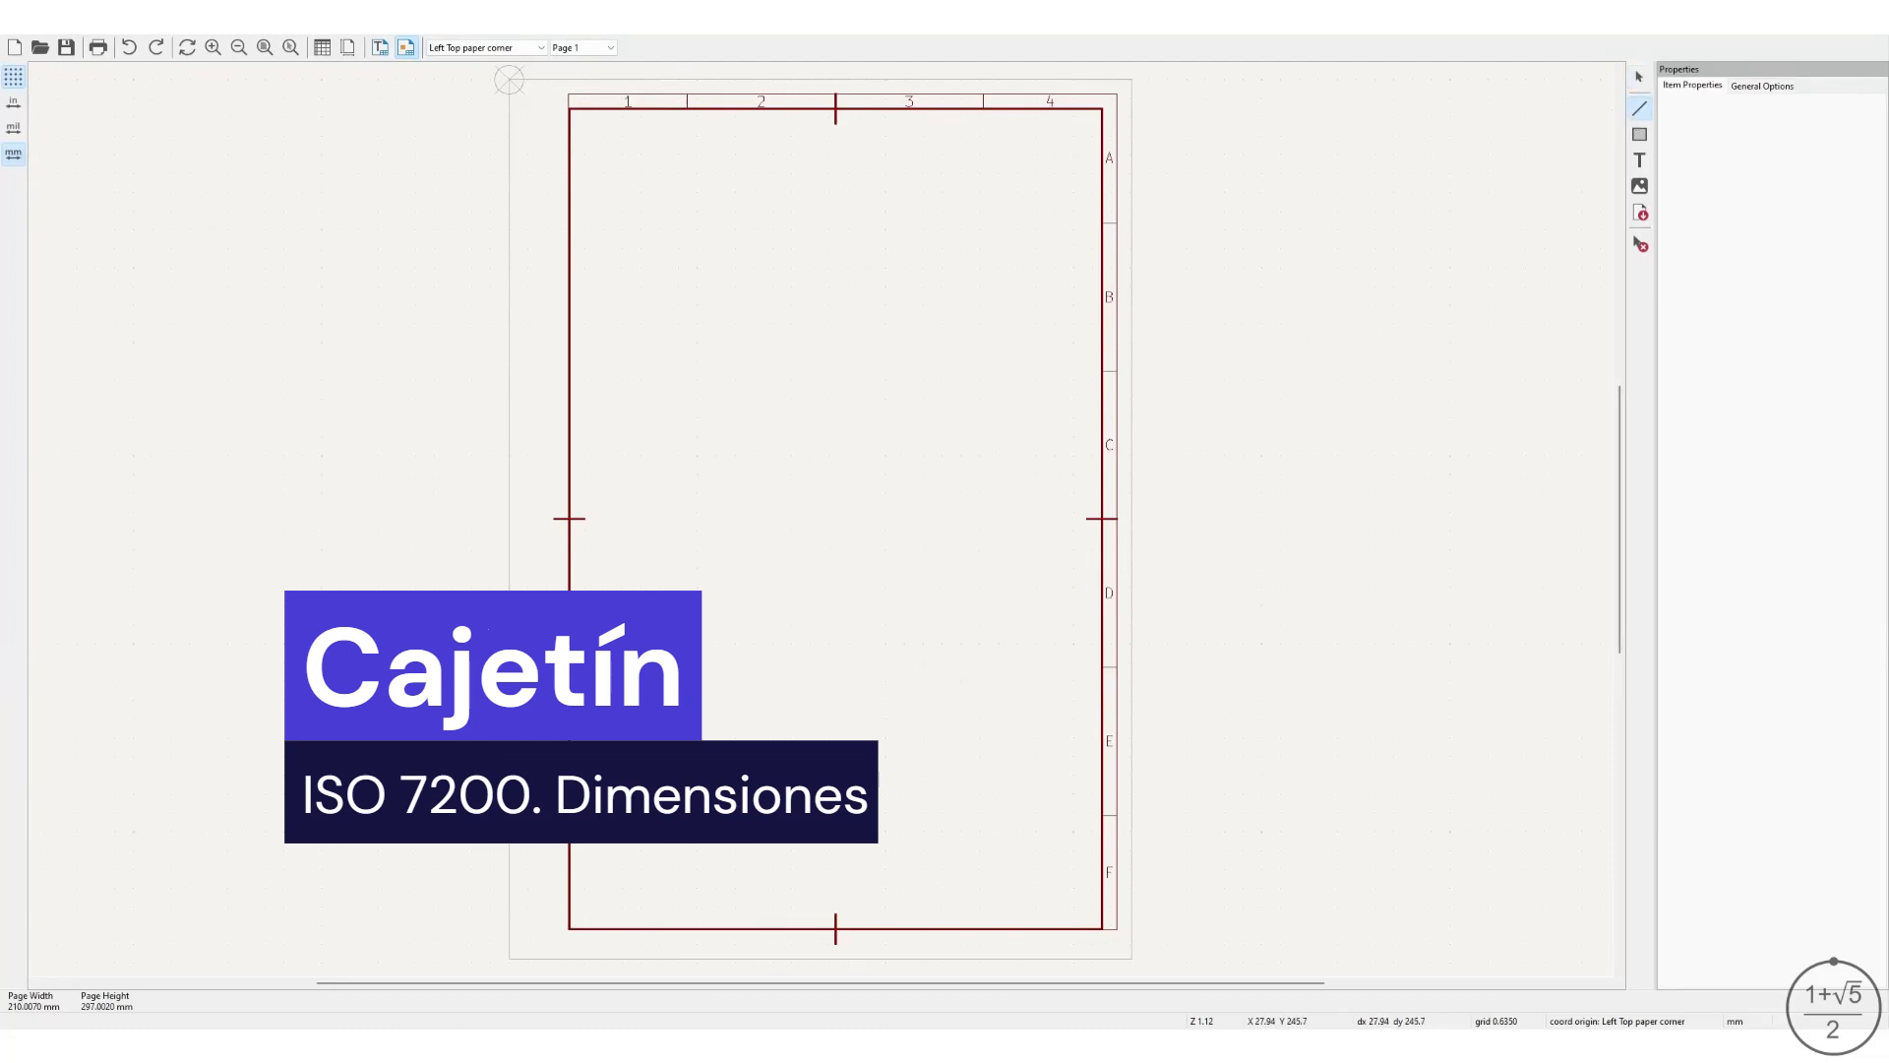
click(590, 808)
click(1006, 818)
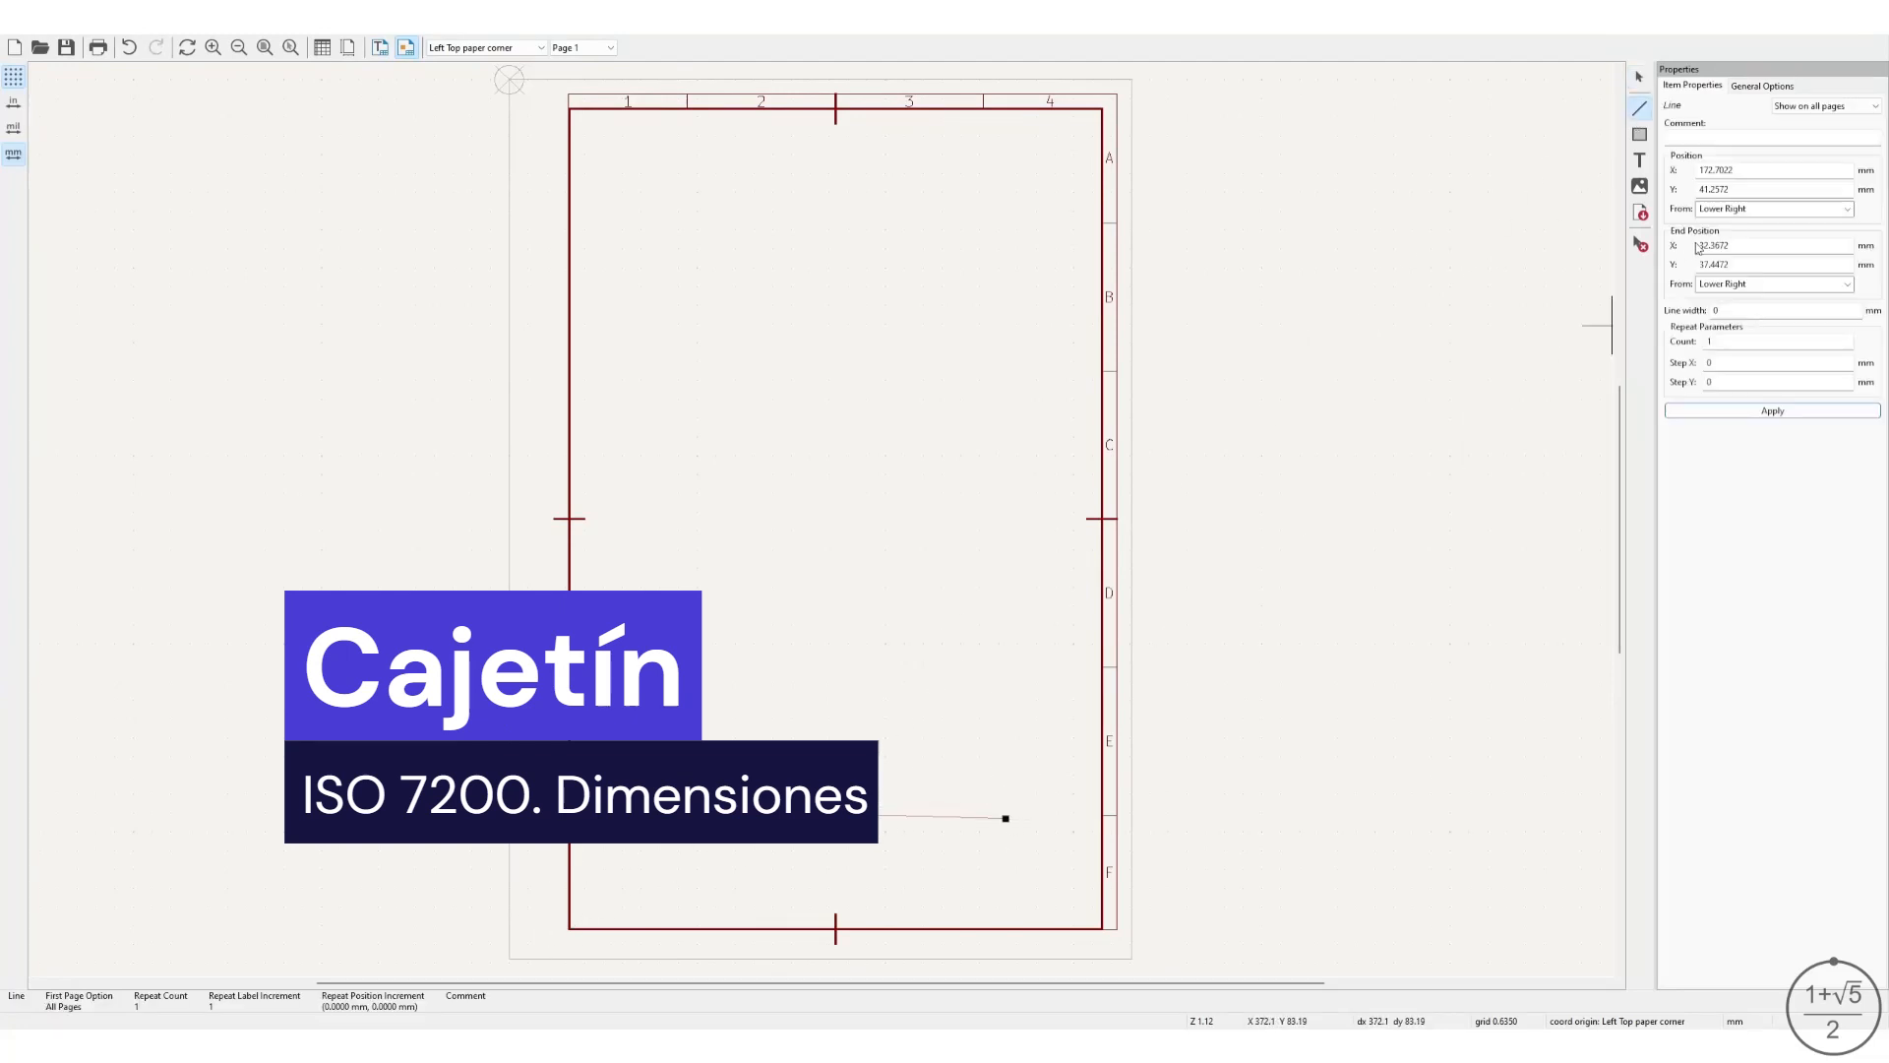
click(1839, 217)
click(1847, 283)
click(1808, 307)
Set the title block's top line from X 0, Y 241 to X 180, Y 241 mm with 0.7 mm line width.
click(1749, 172)
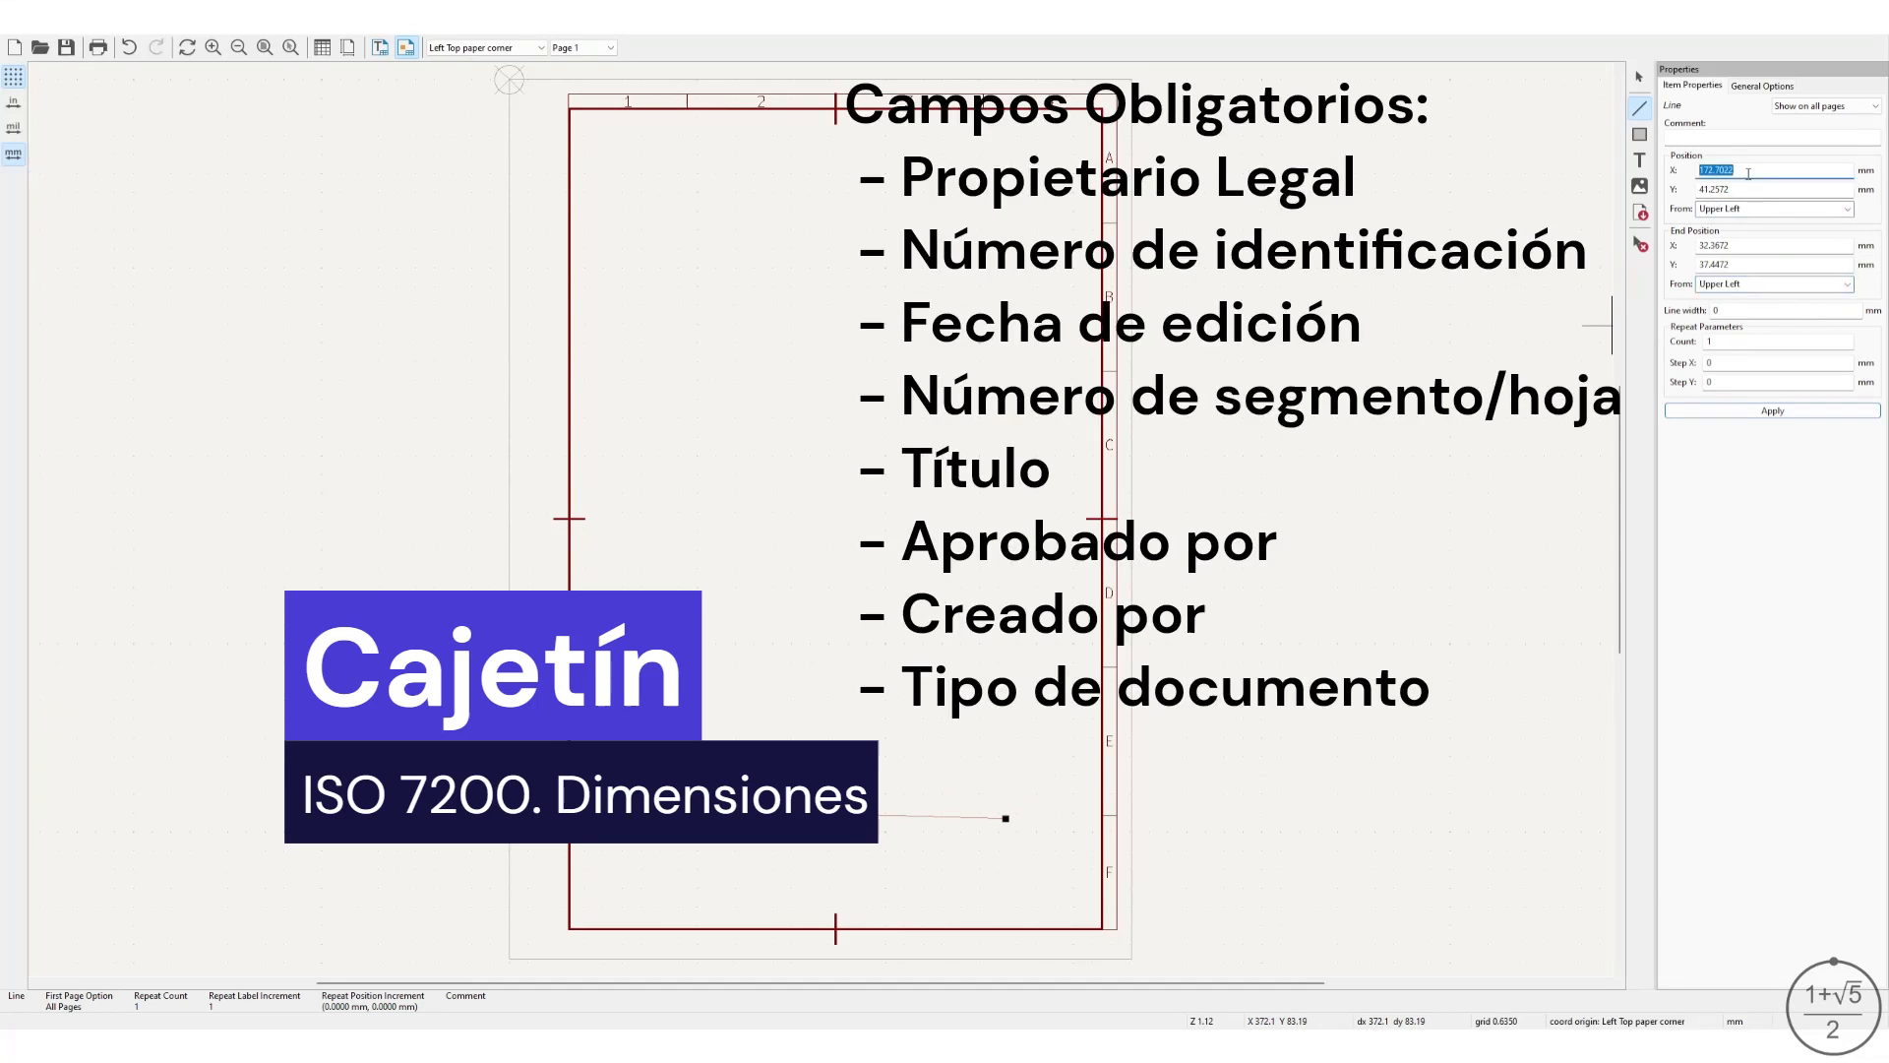
text(0)
click(1764, 249)
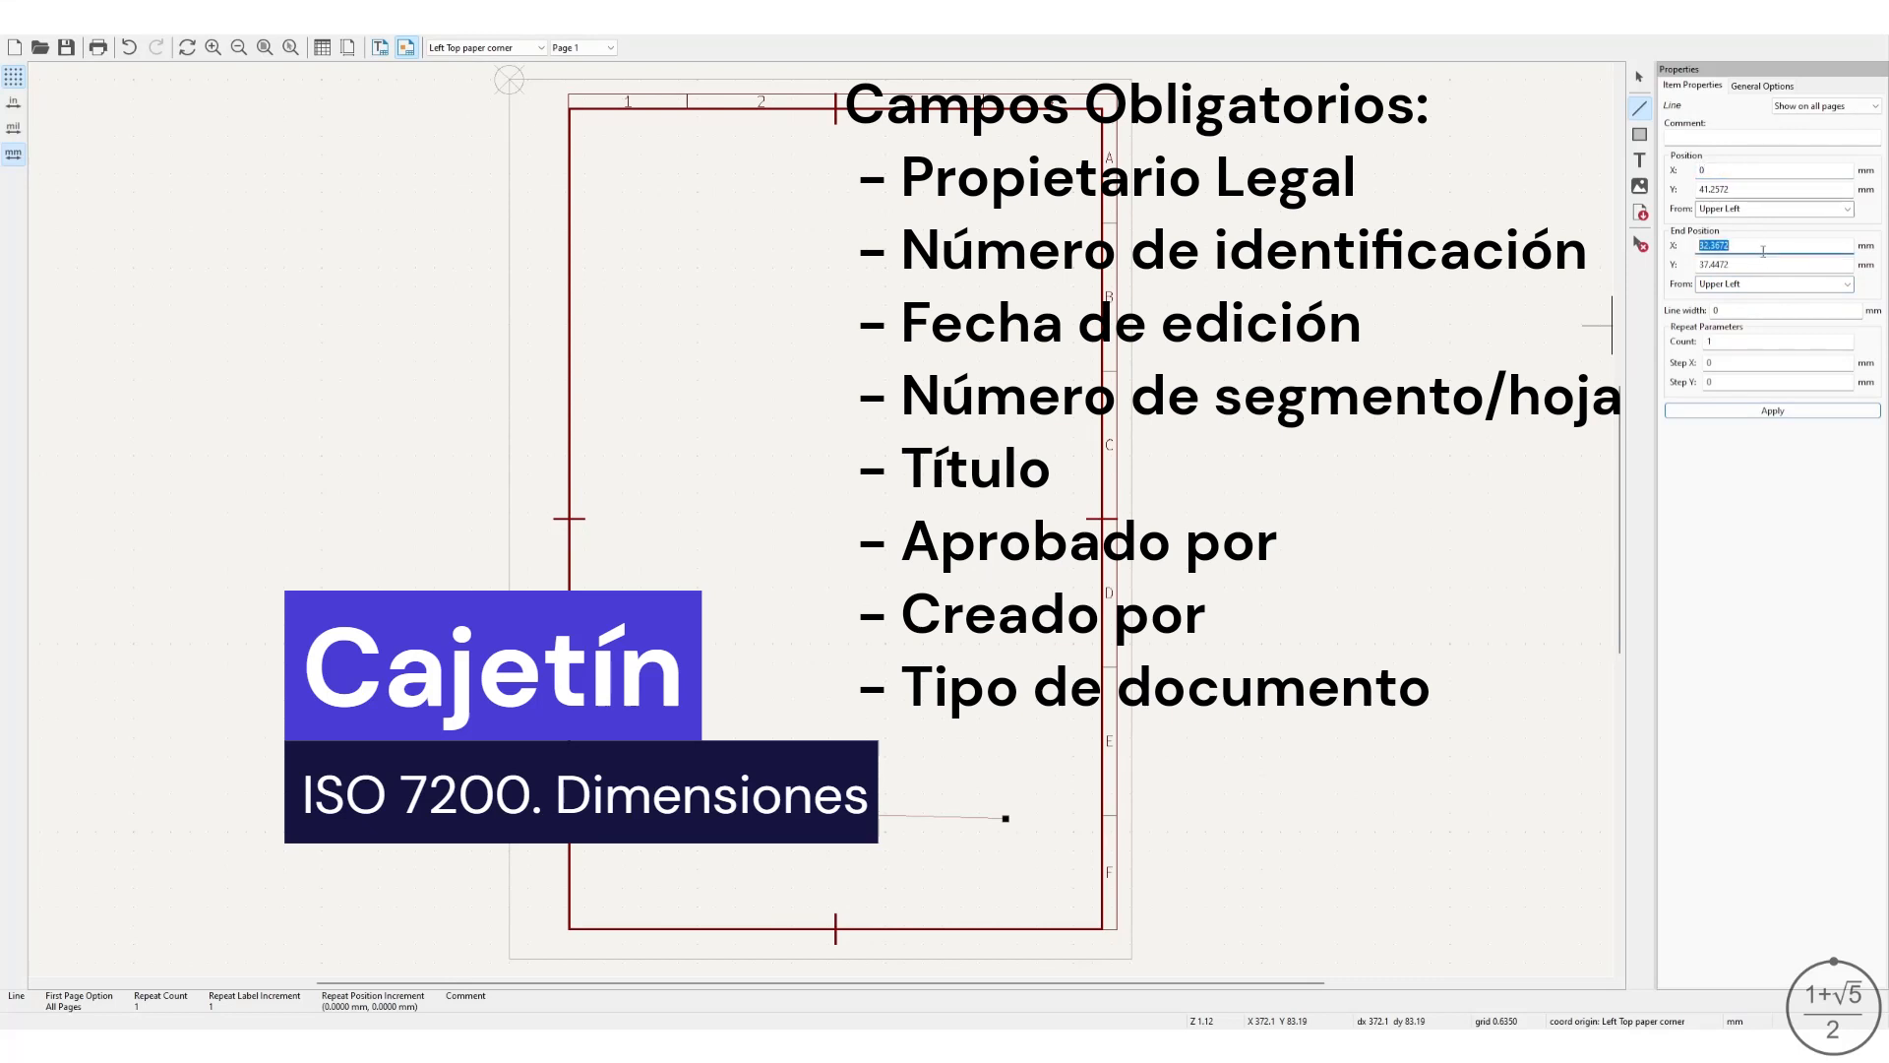
text(180)
click(1775, 191)
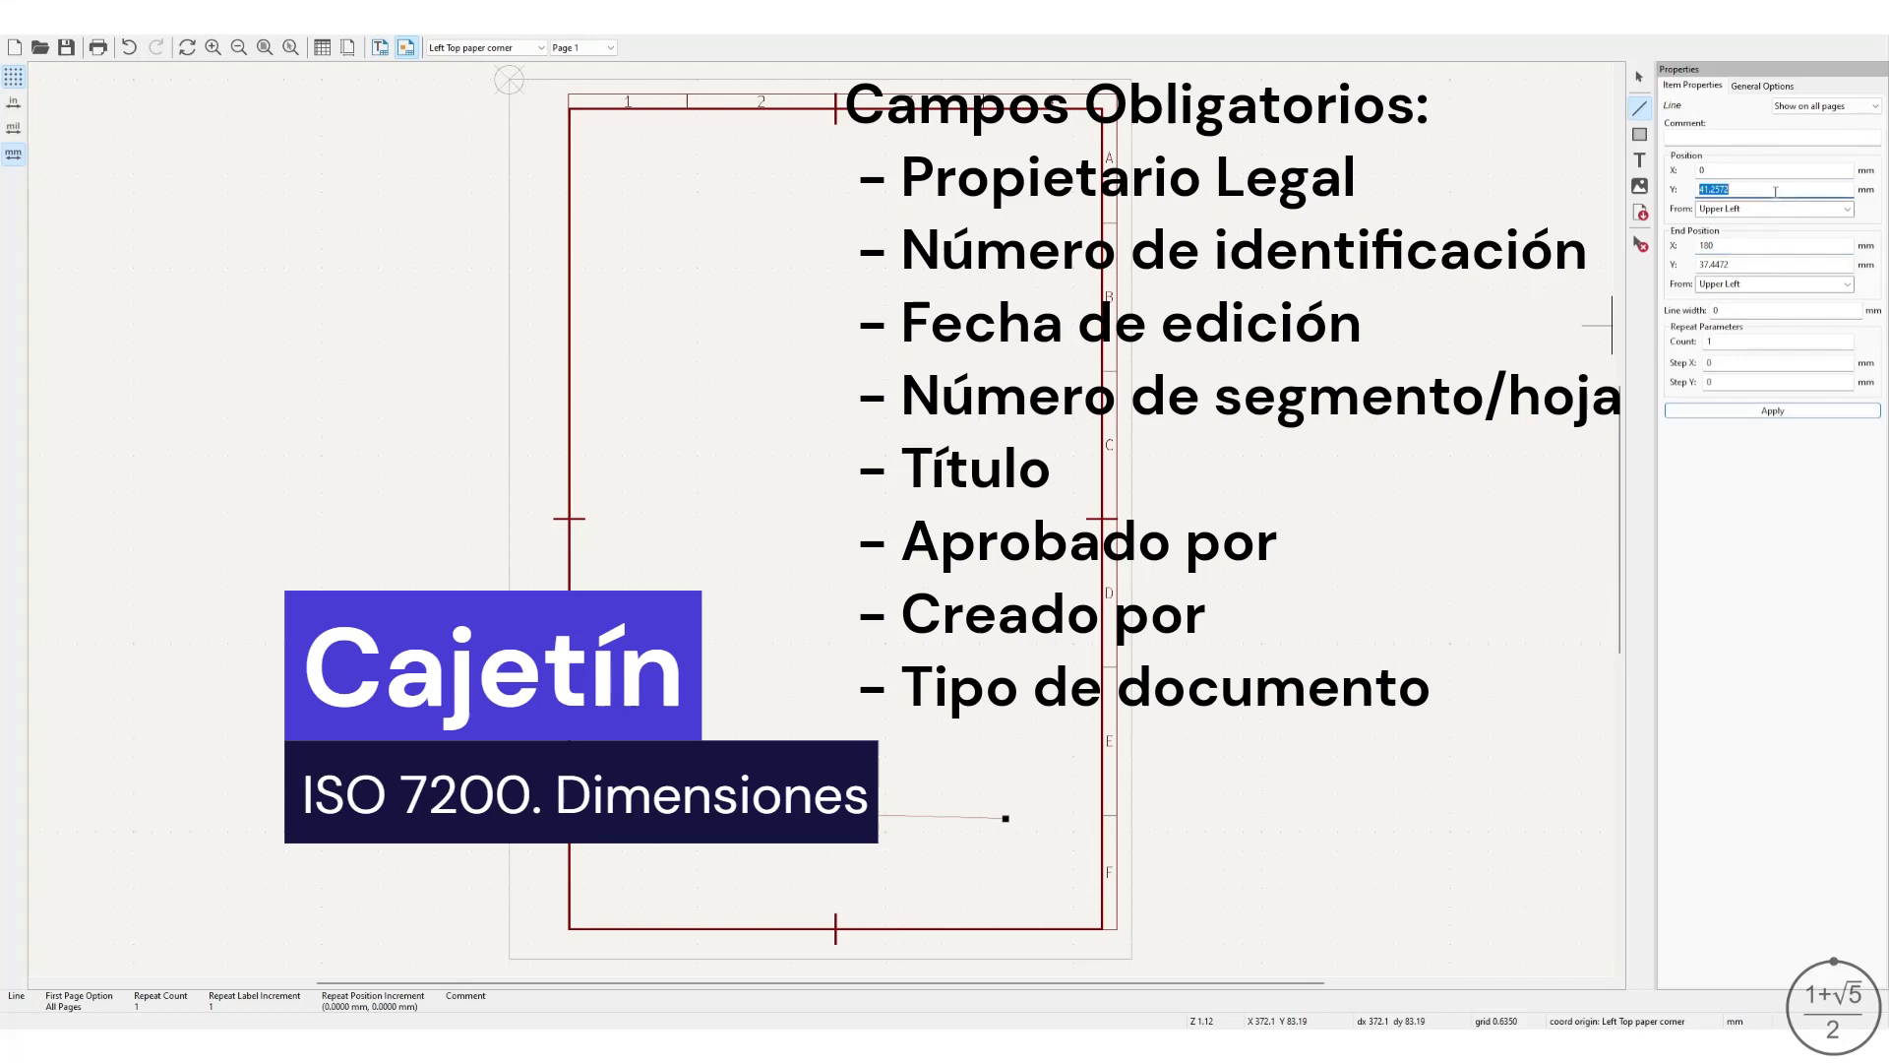
text(241)
click(1775, 264)
text(241)
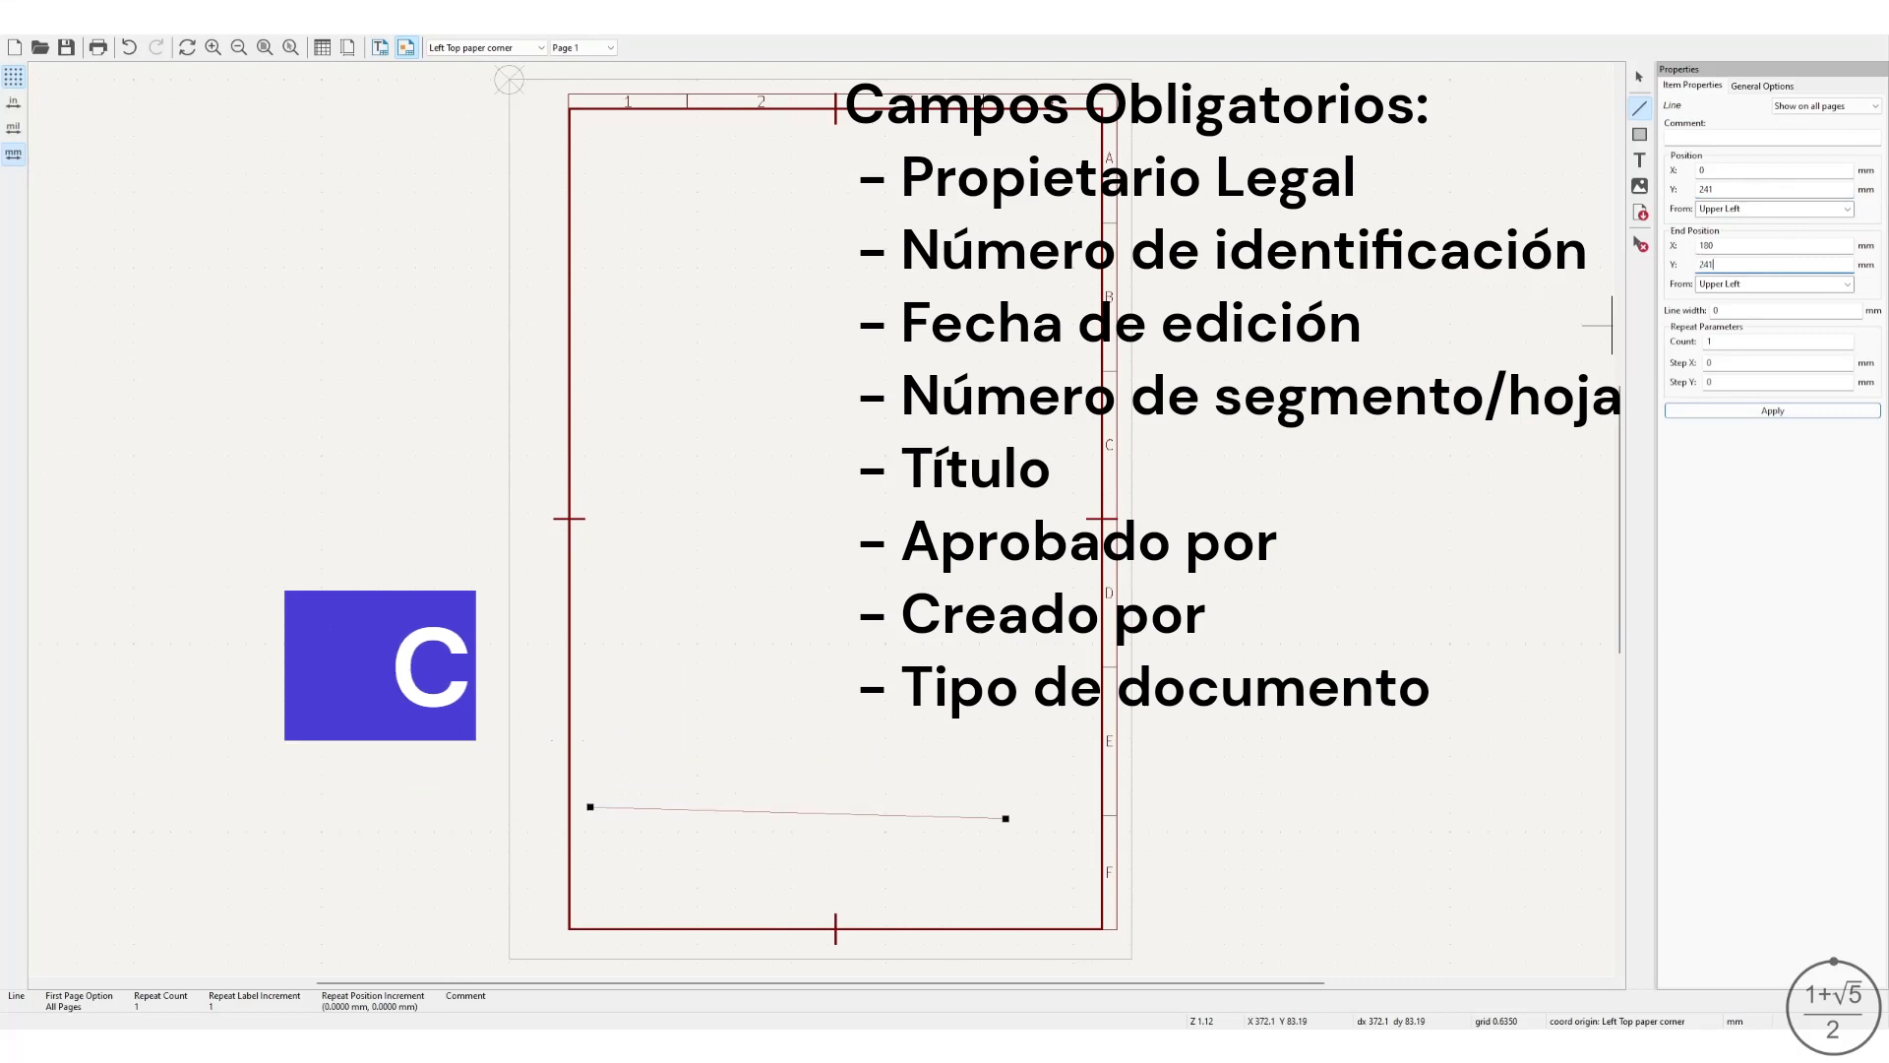
click(1765, 310)
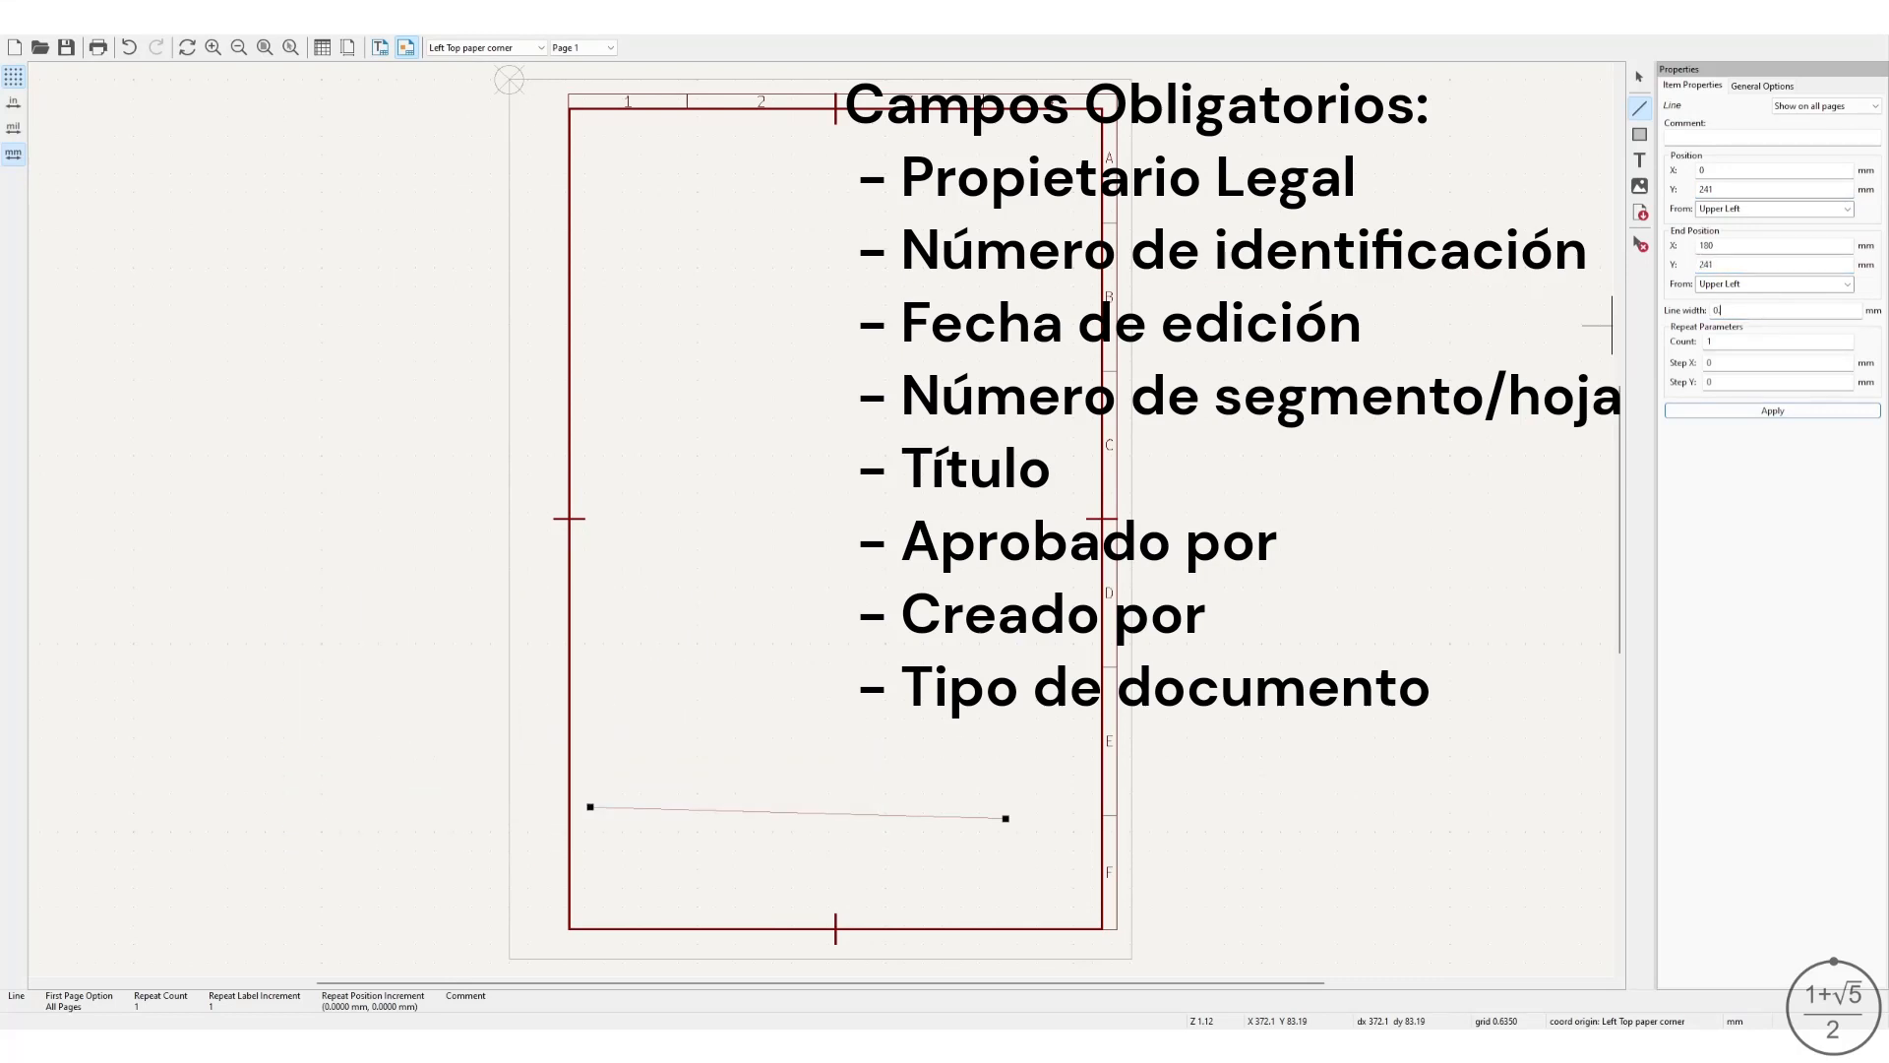
click(1744, 412)
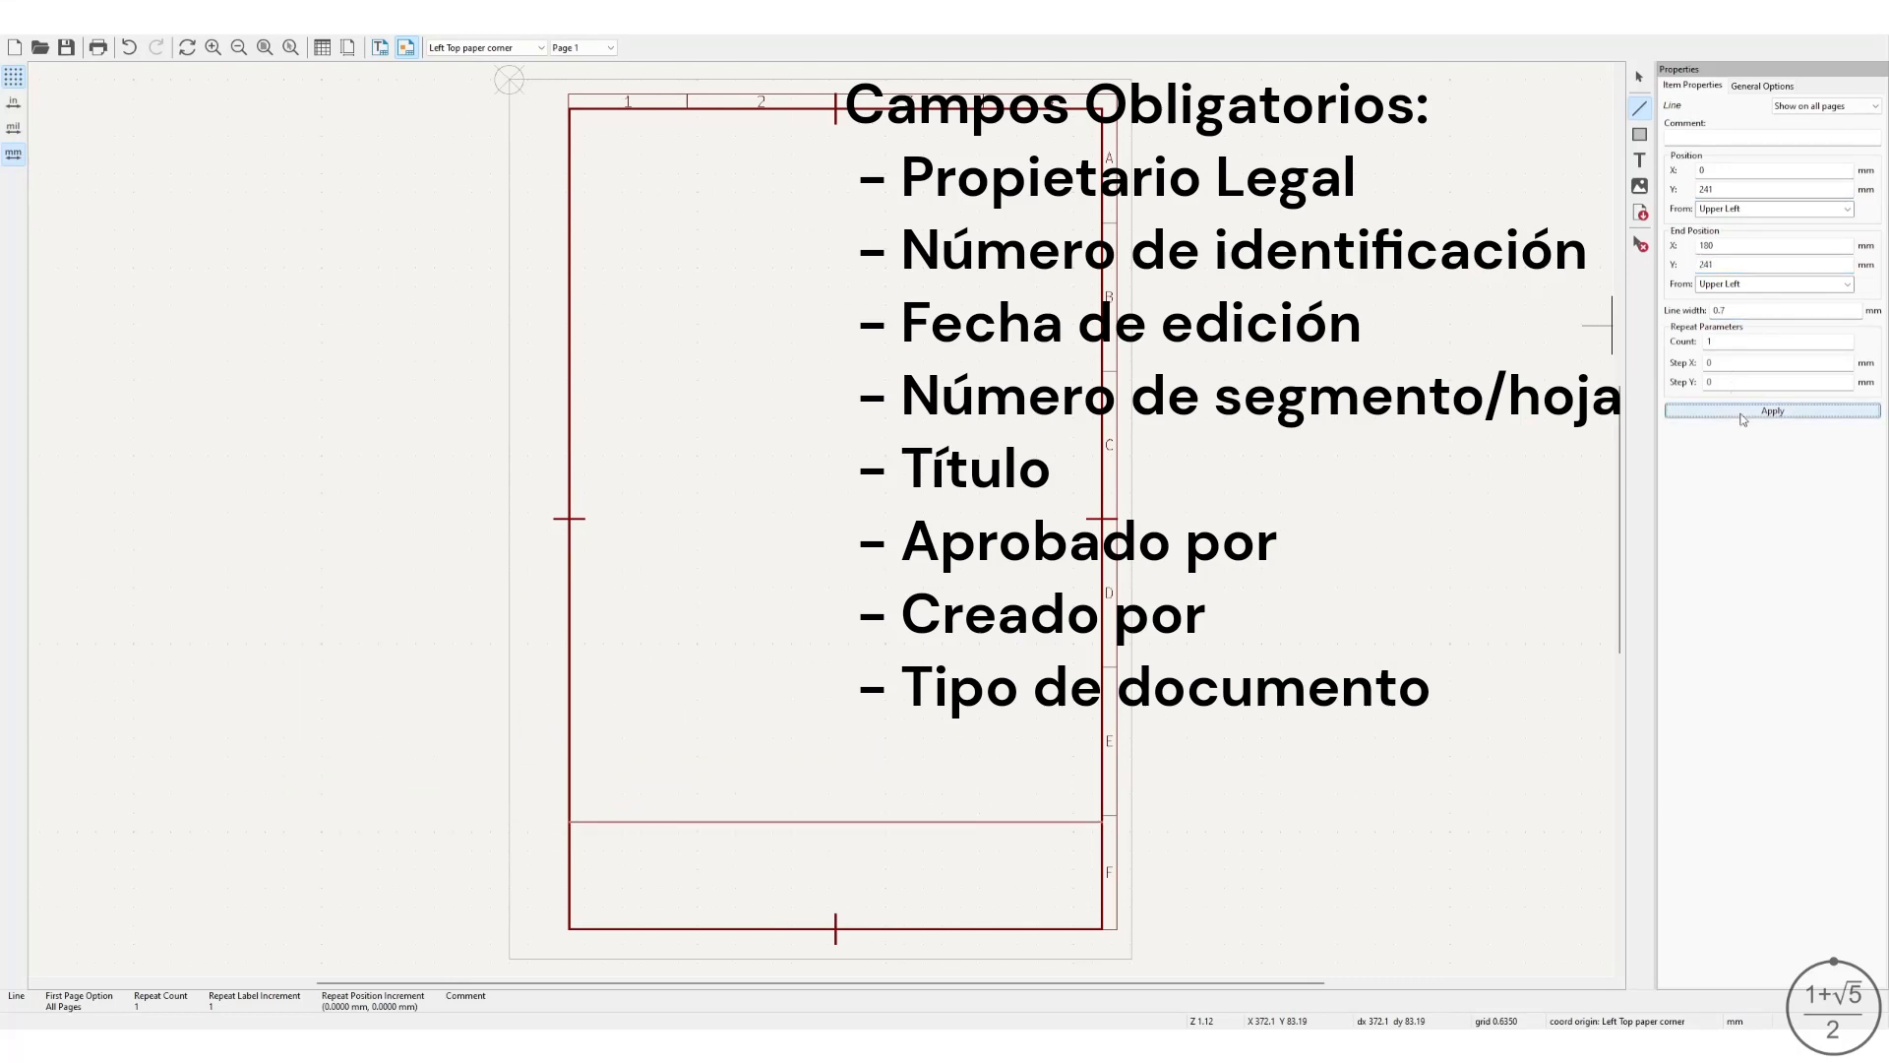
click(1639, 79)
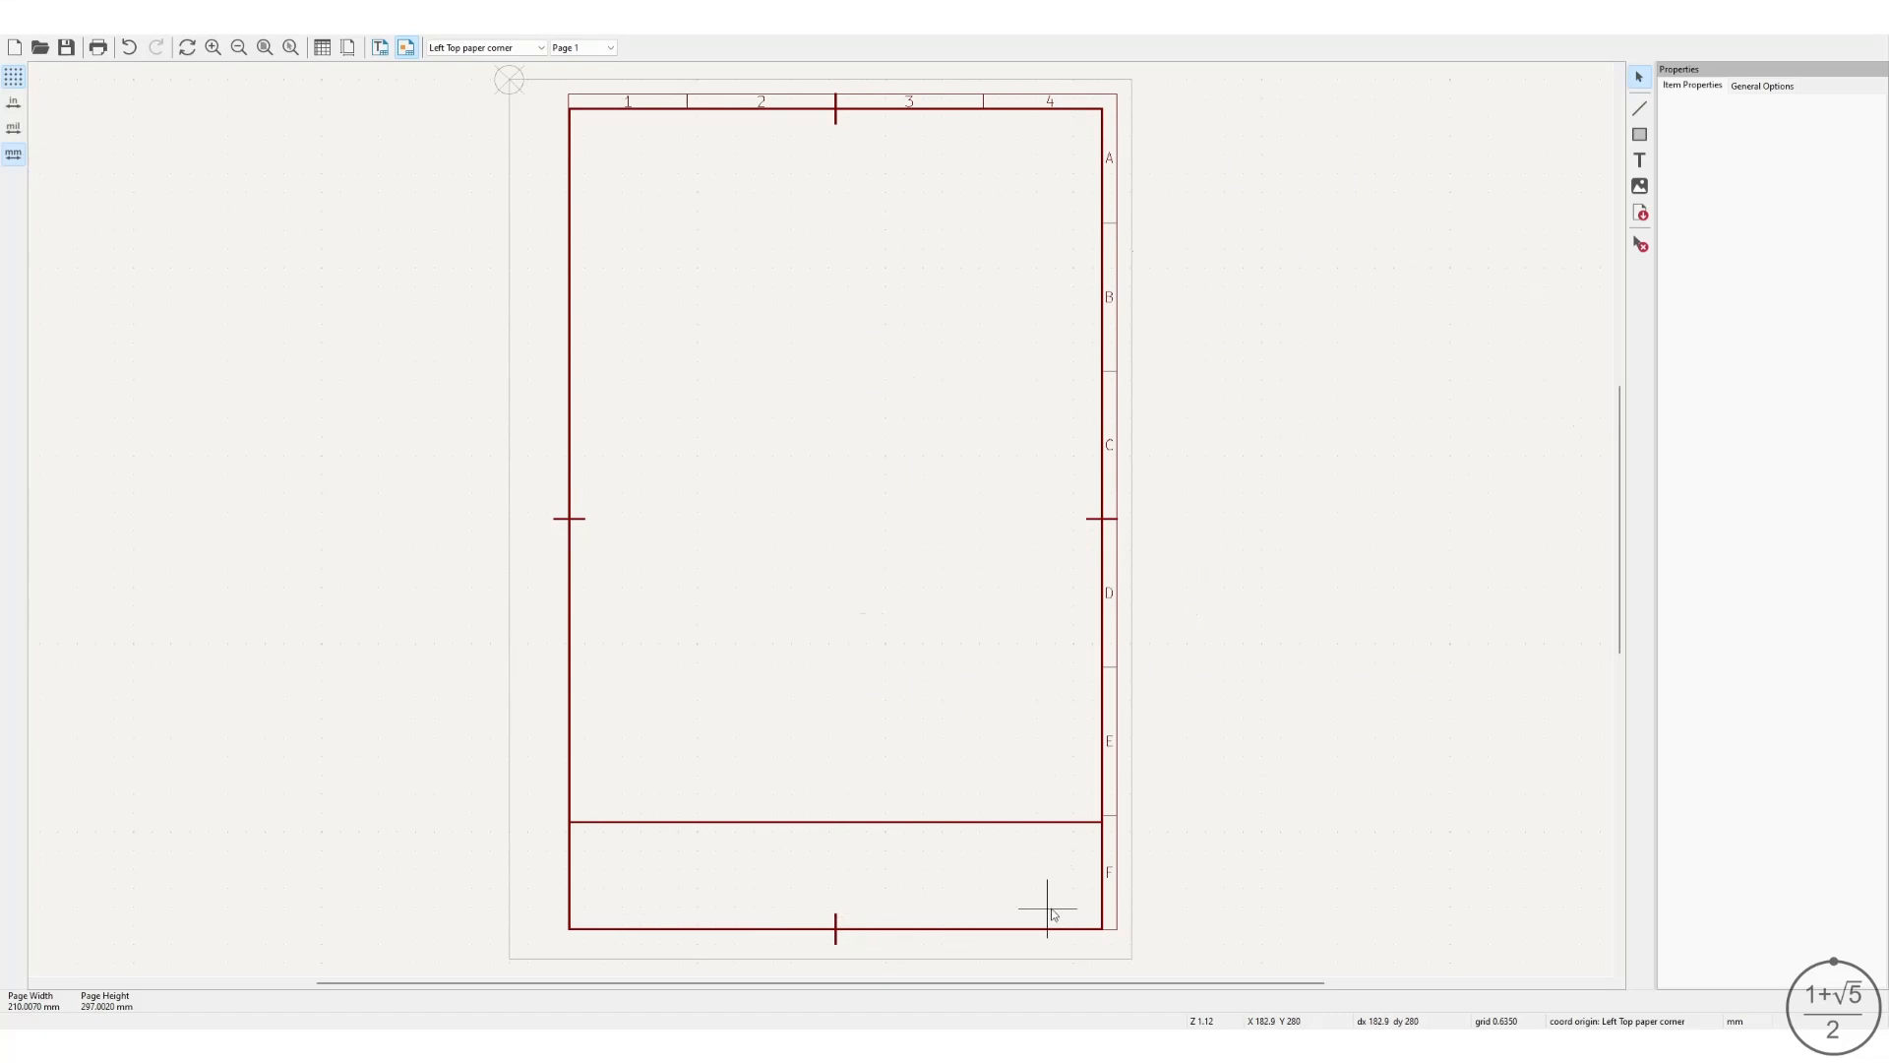
Draw a roughly vertical line about 36 mm long above the title block, with both ends referenced from Upper Left.
click(1643, 116)
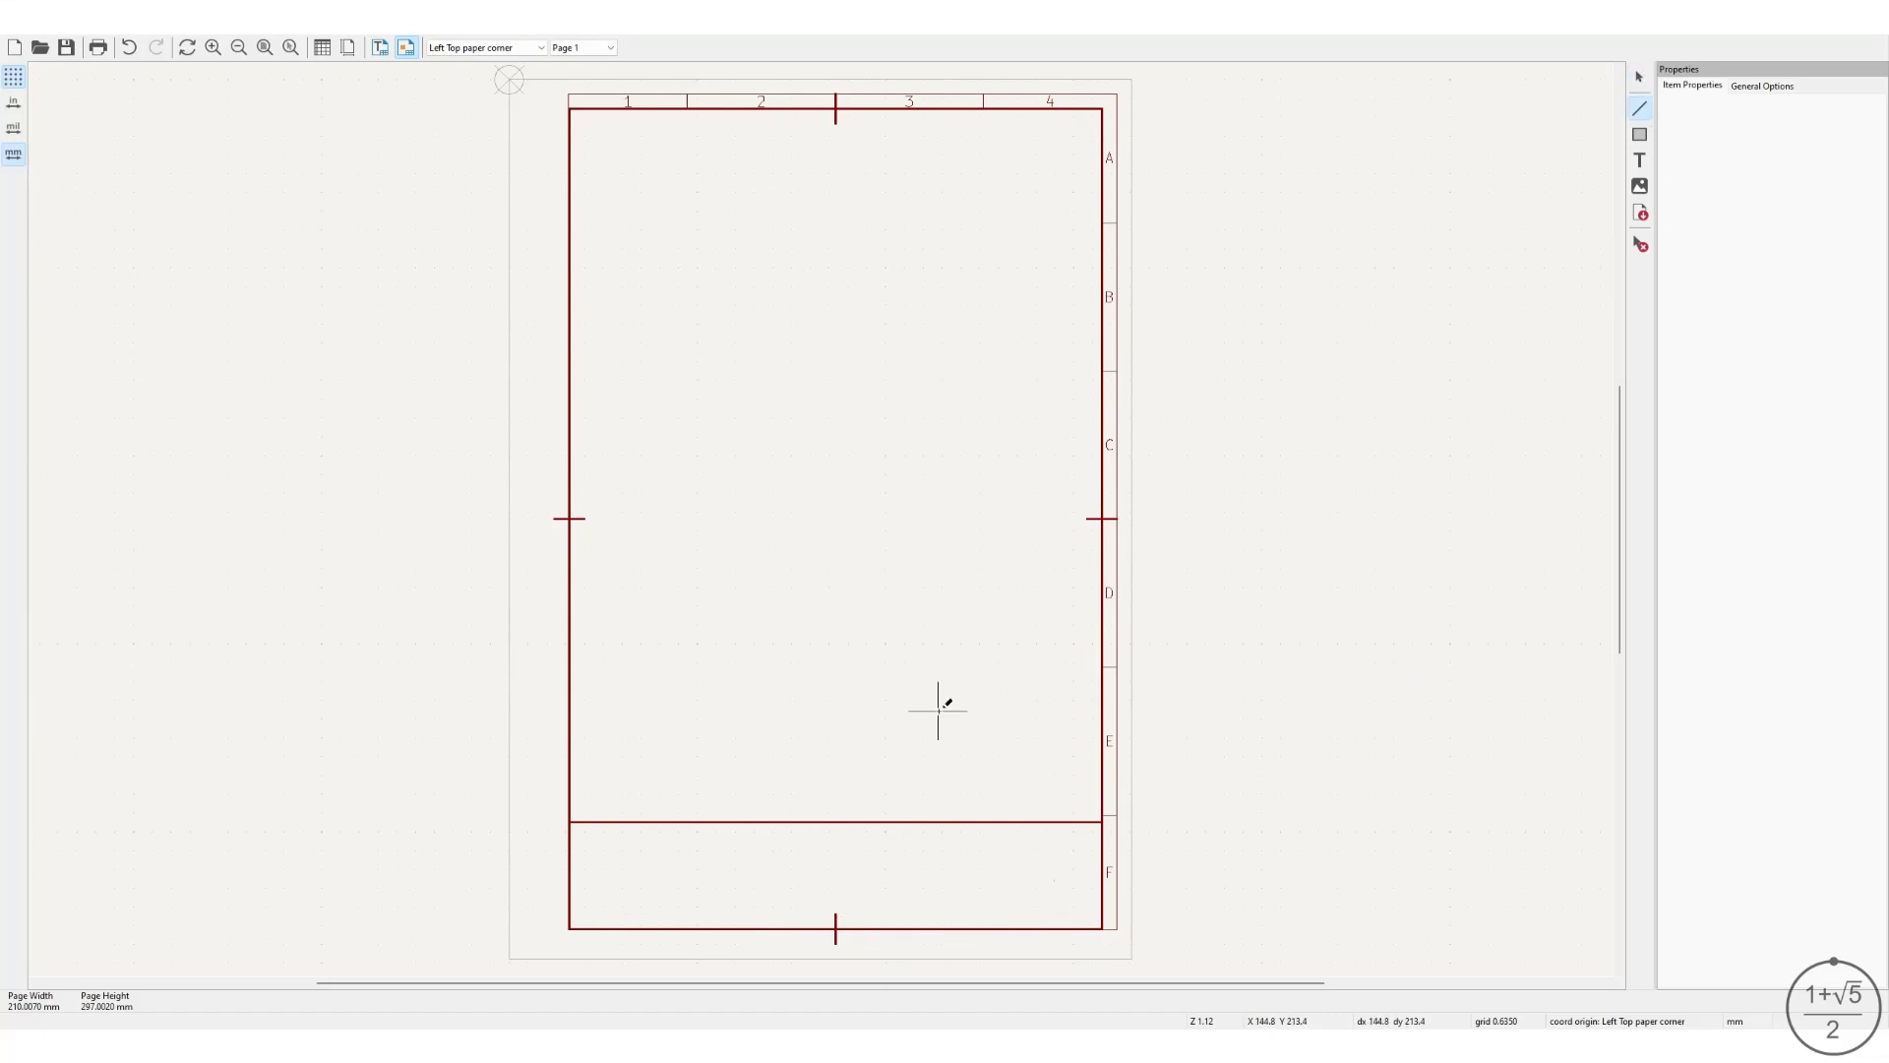
click(815, 700)
click(808, 805)
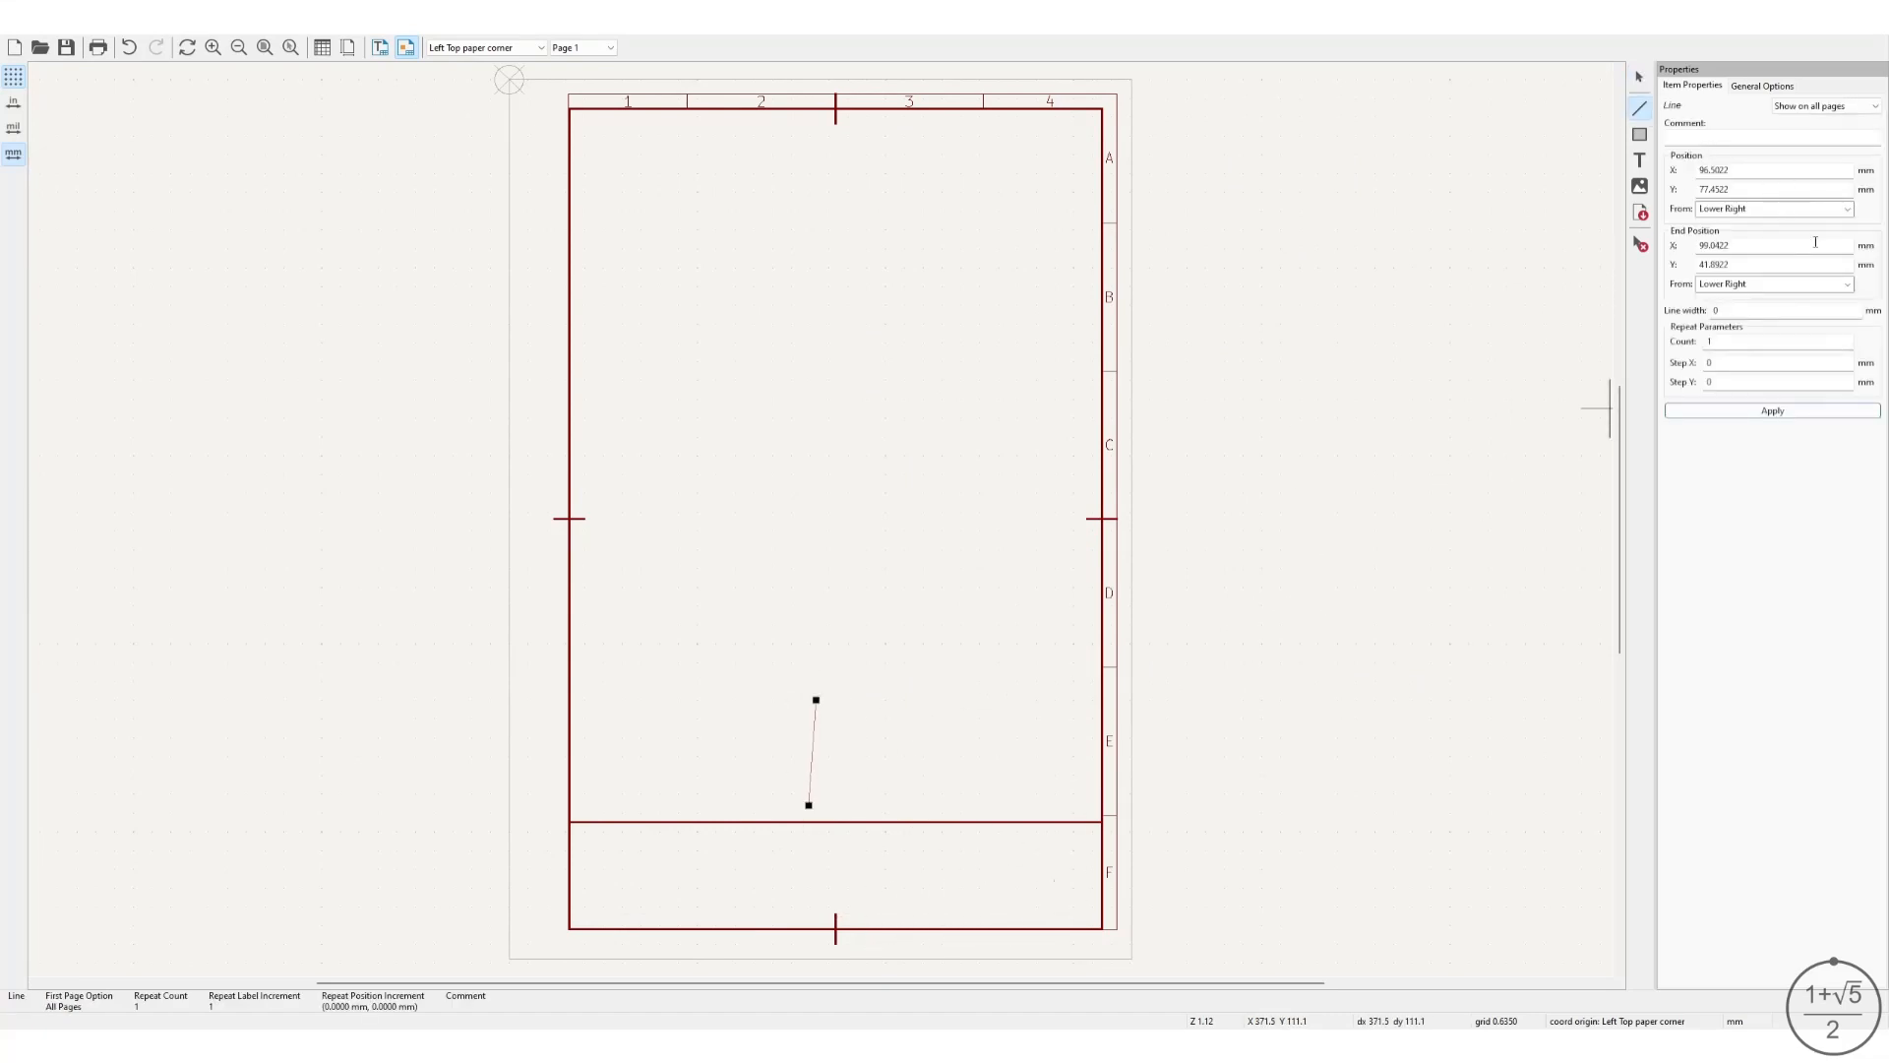
click(1846, 210)
click(1819, 239)
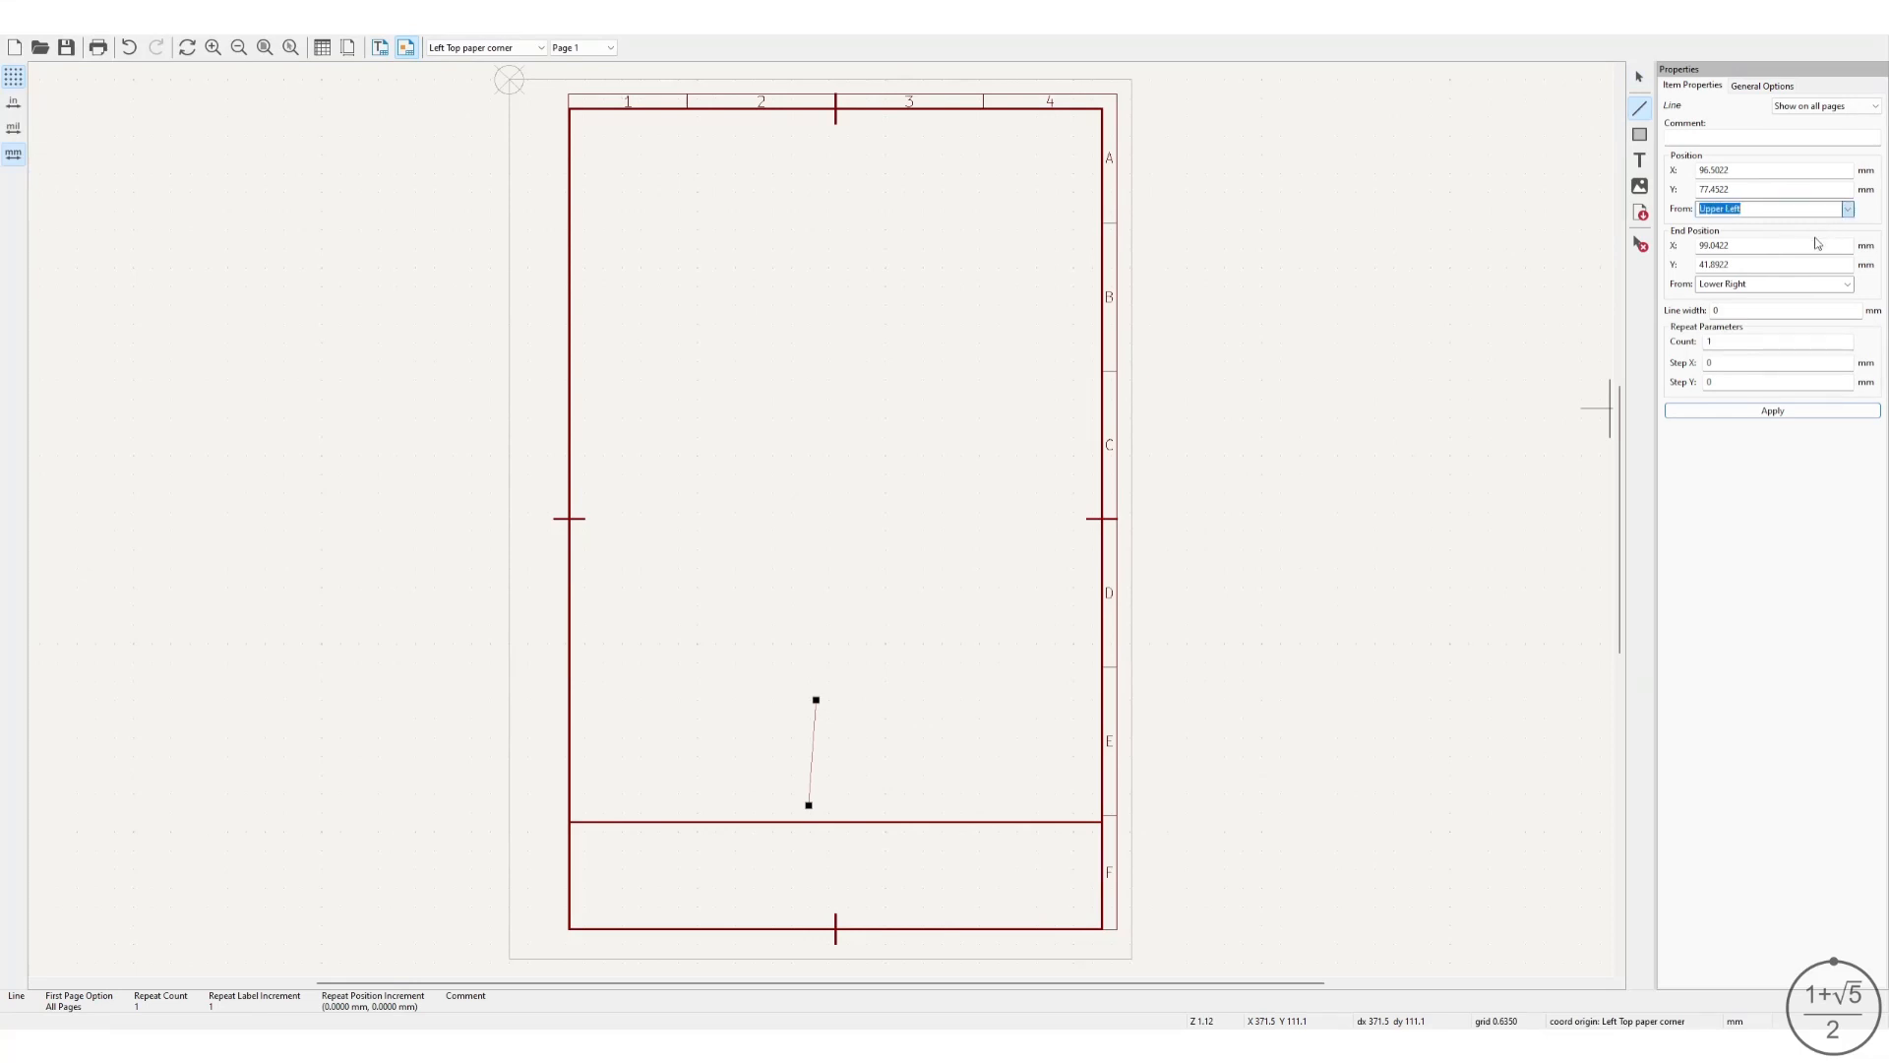
click(1839, 285)
click(1820, 311)
Set the title block's central divider from X 90, Y 241 to X 90, Y 277 mm with 0.35 mm line width.
double_click(1758, 169)
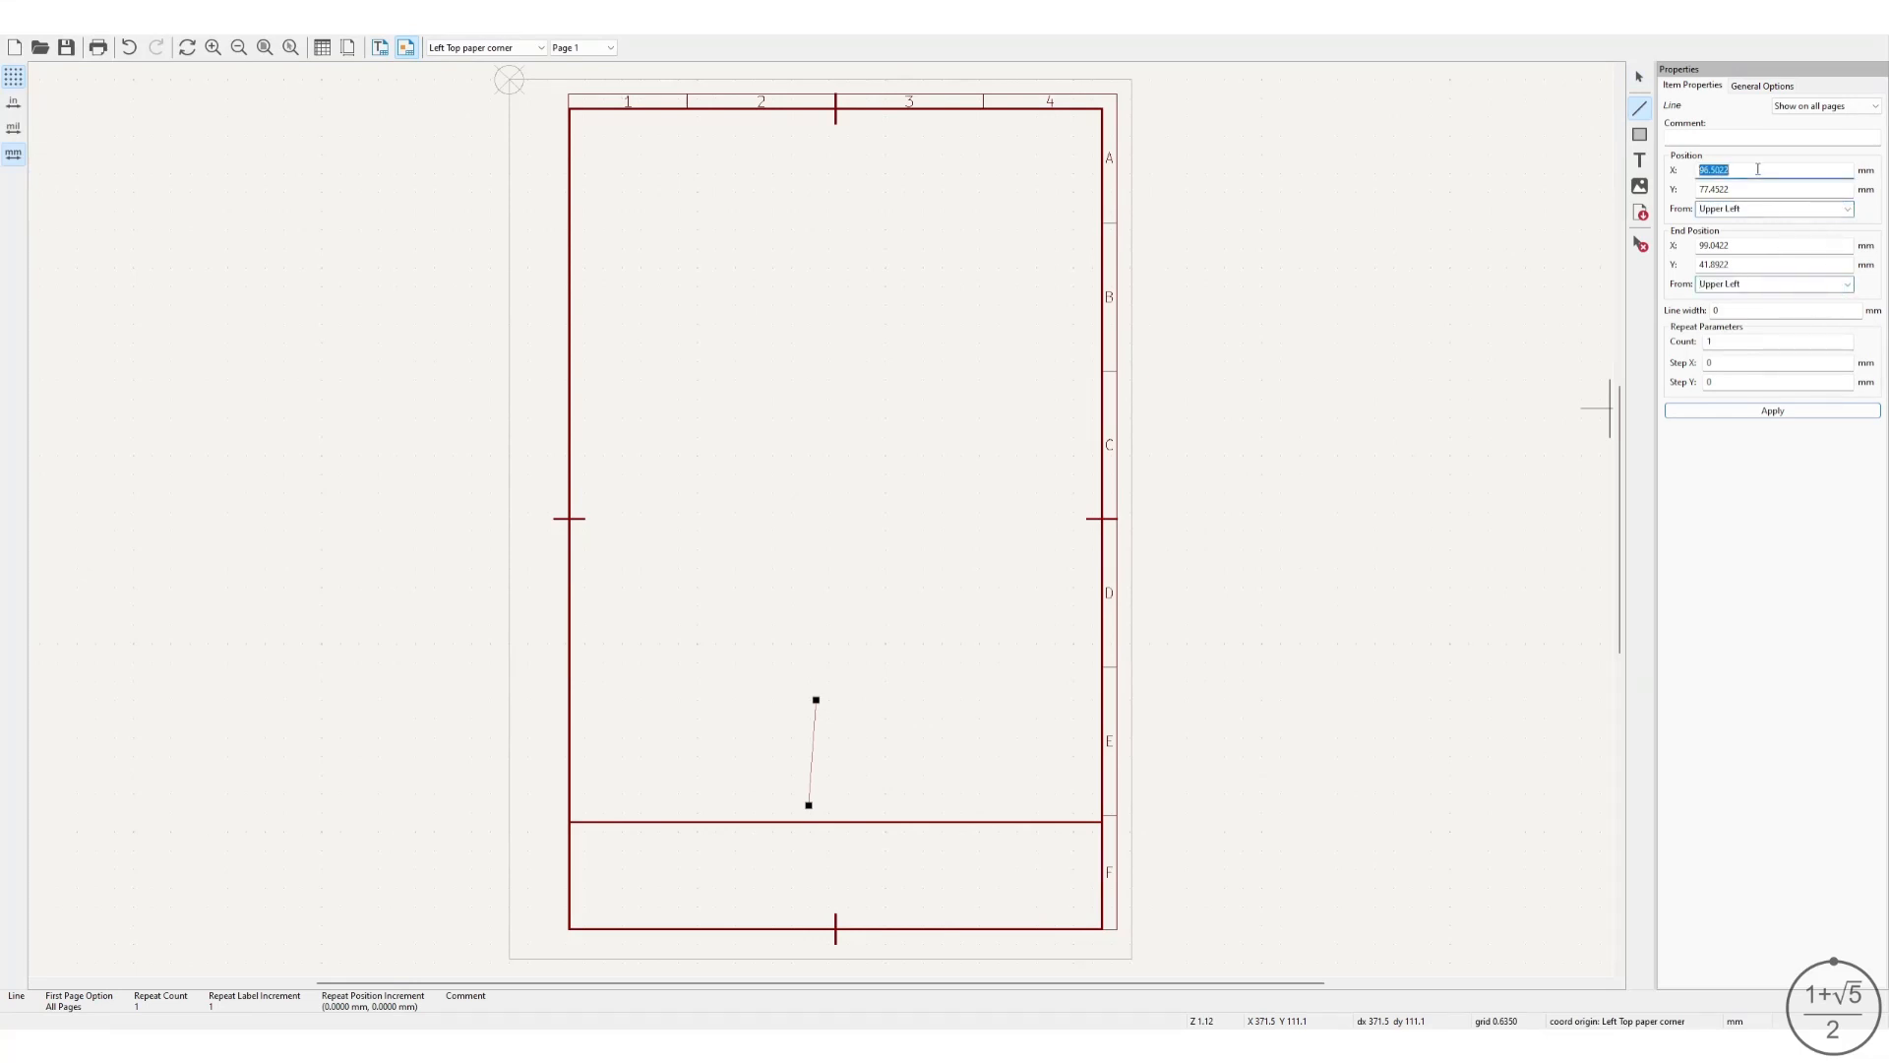
text(90)
double_click(1734, 246)
text(90)
double_click(1737, 265)
text(277)
double_click(1748, 190)
text(2)
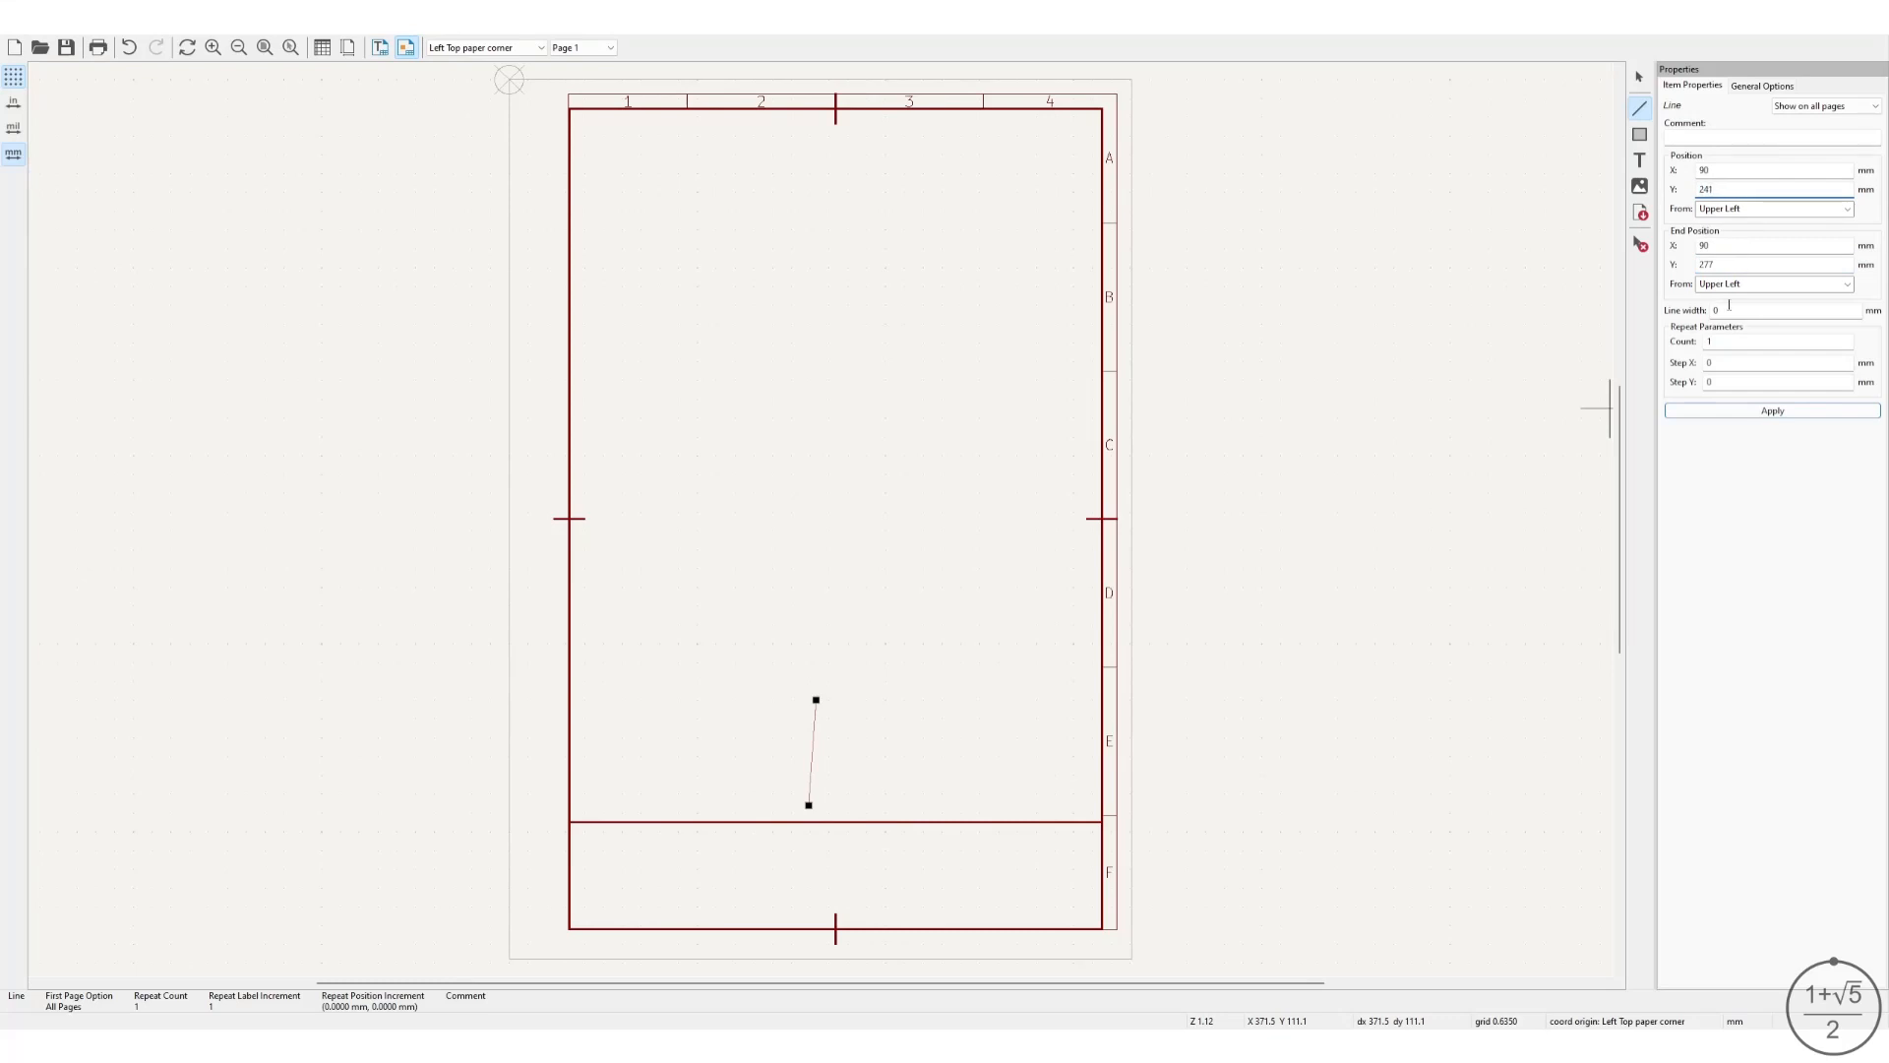
click(1729, 308)
click(1756, 412)
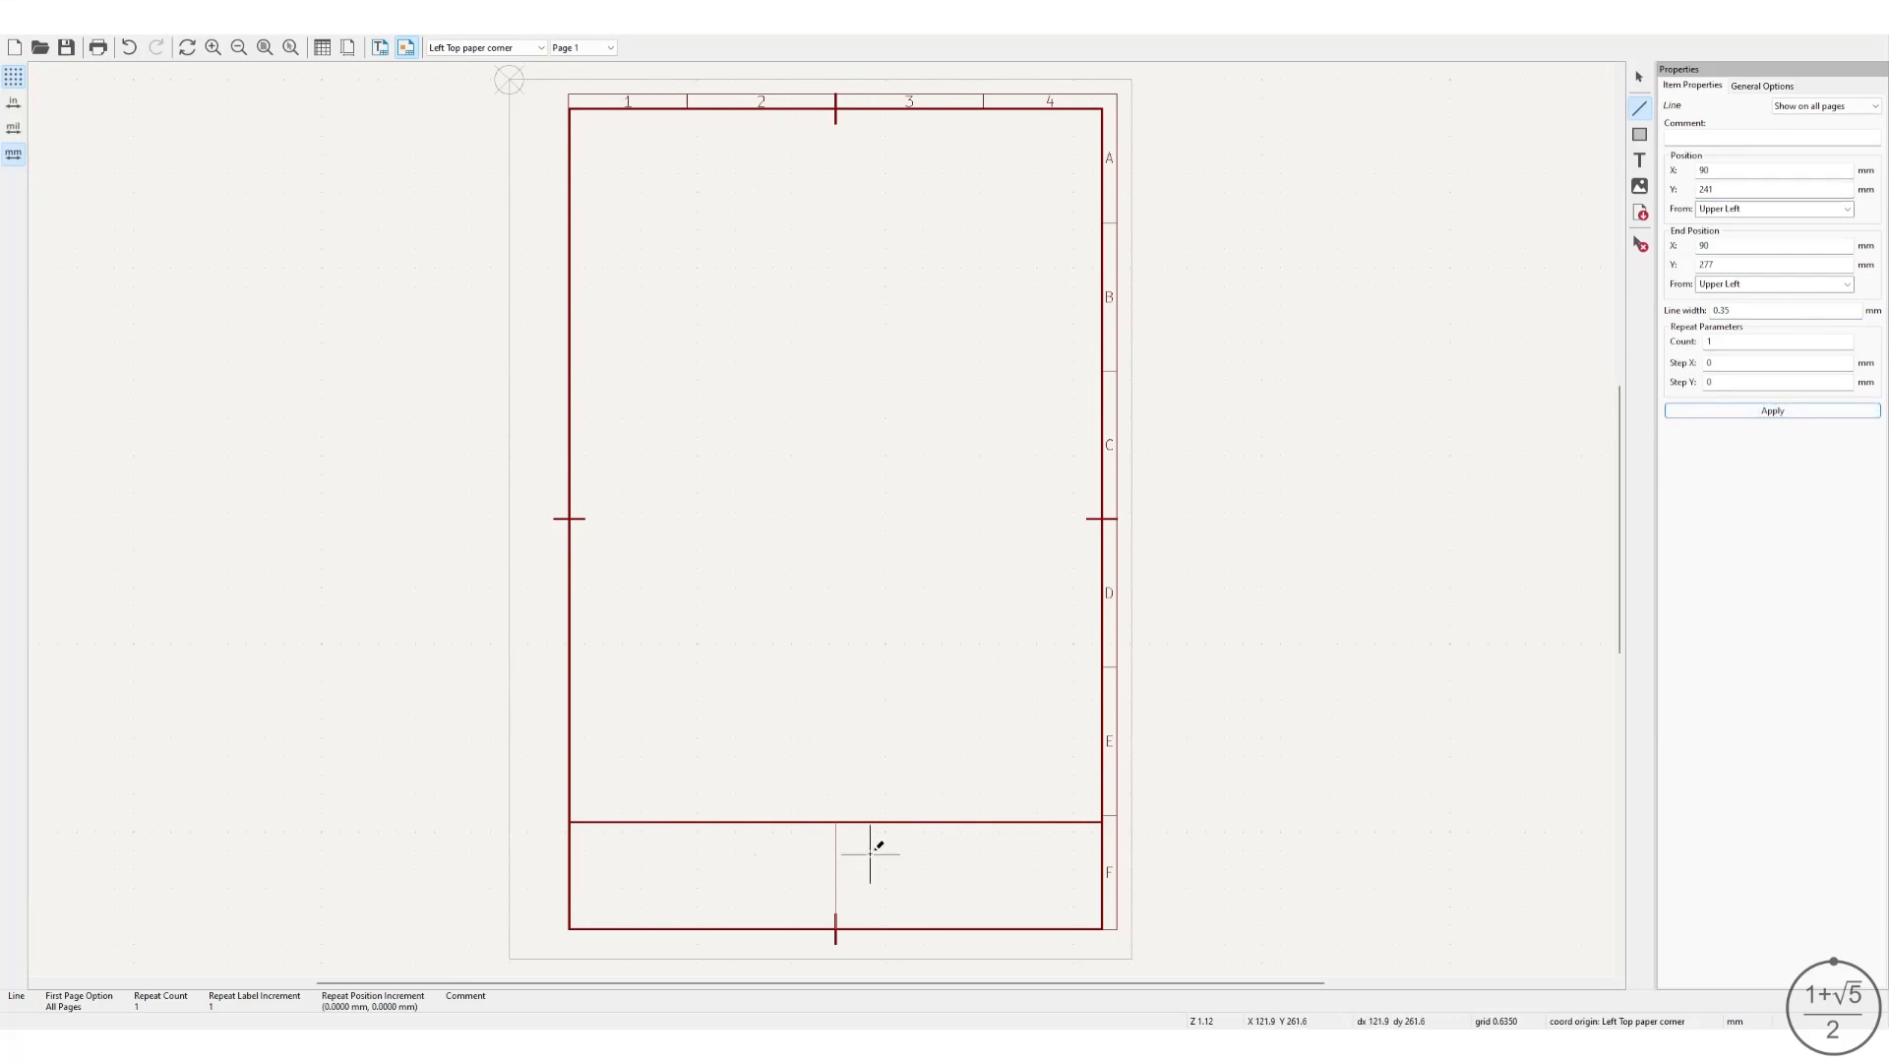
Draw a roughly horizontal line about 69 mm long in the title block's left half, with both ends referenced from Upper Left.
click(595, 859)
click(801, 858)
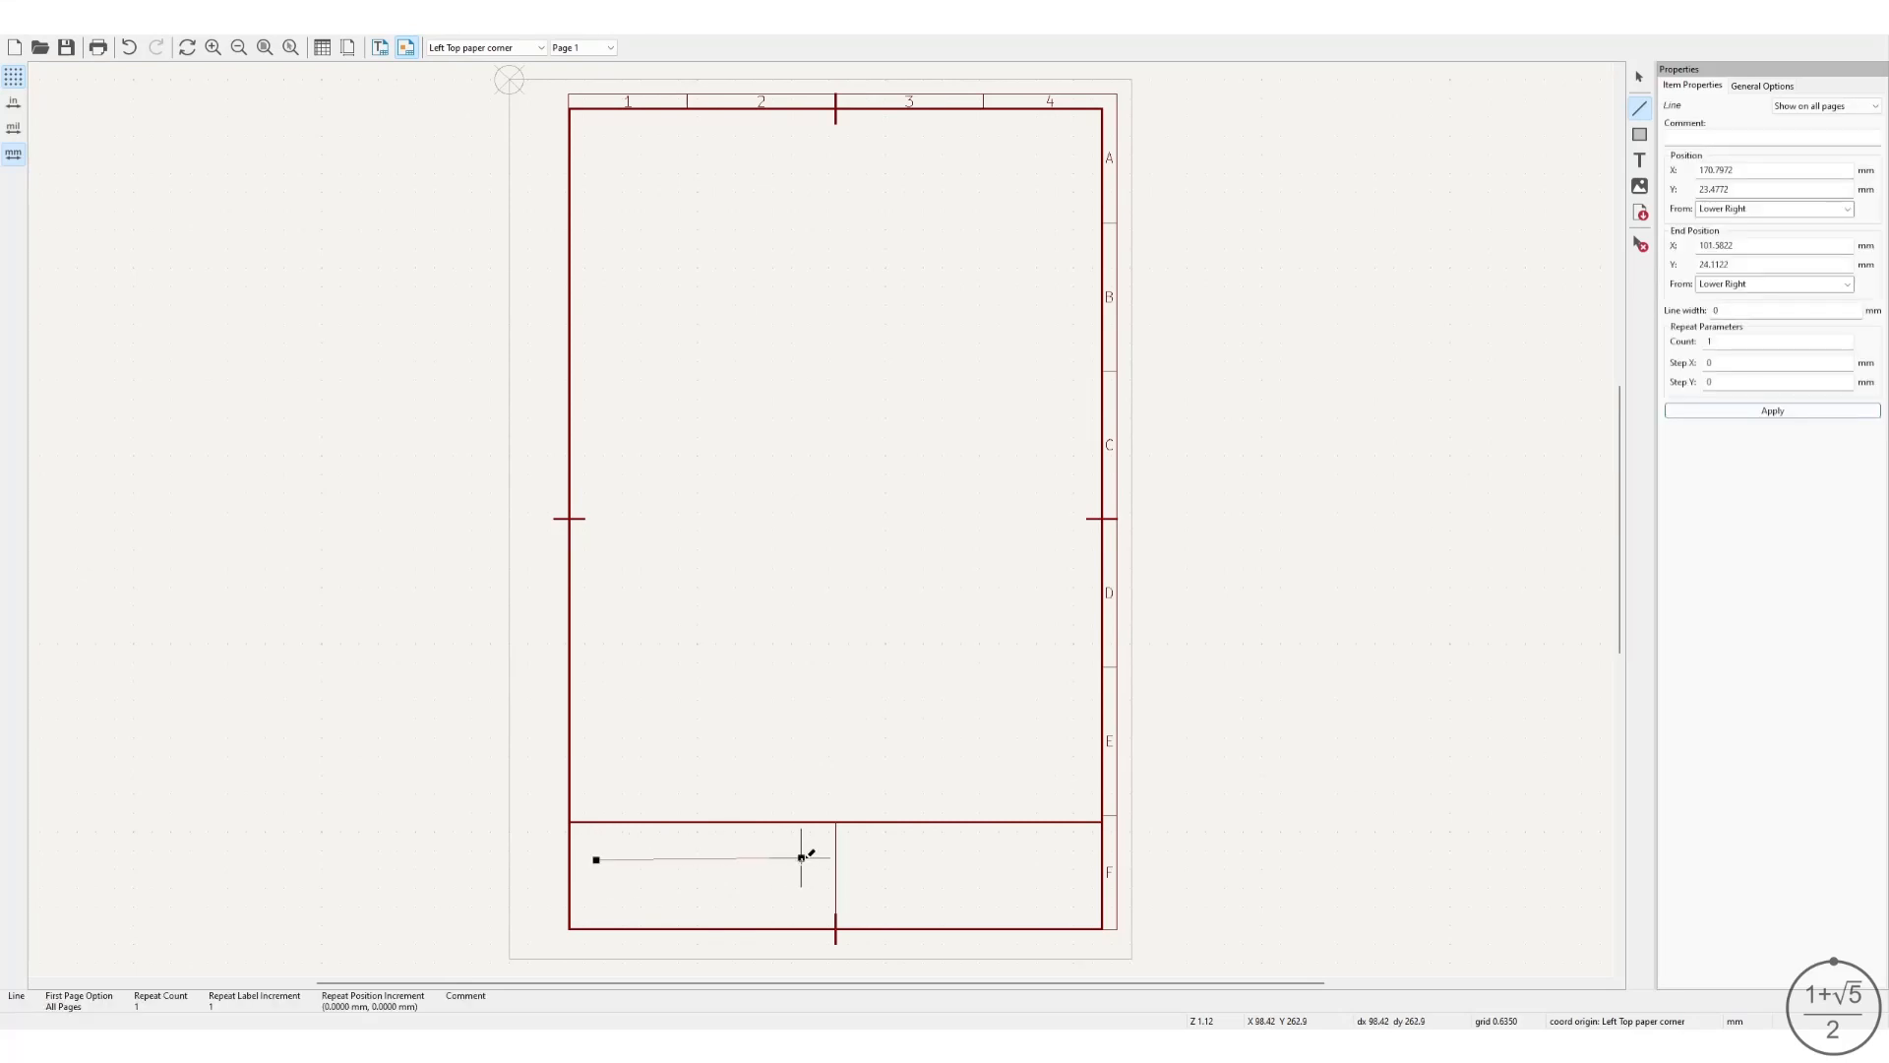
click(1843, 213)
key(Up)
click(1848, 284)
key(Up)
Set the left half's horizontal line from X 0, Y 253 to X 90, Y 253 mm with 0.35 mm line width.
double_click(1751, 169)
text(0)
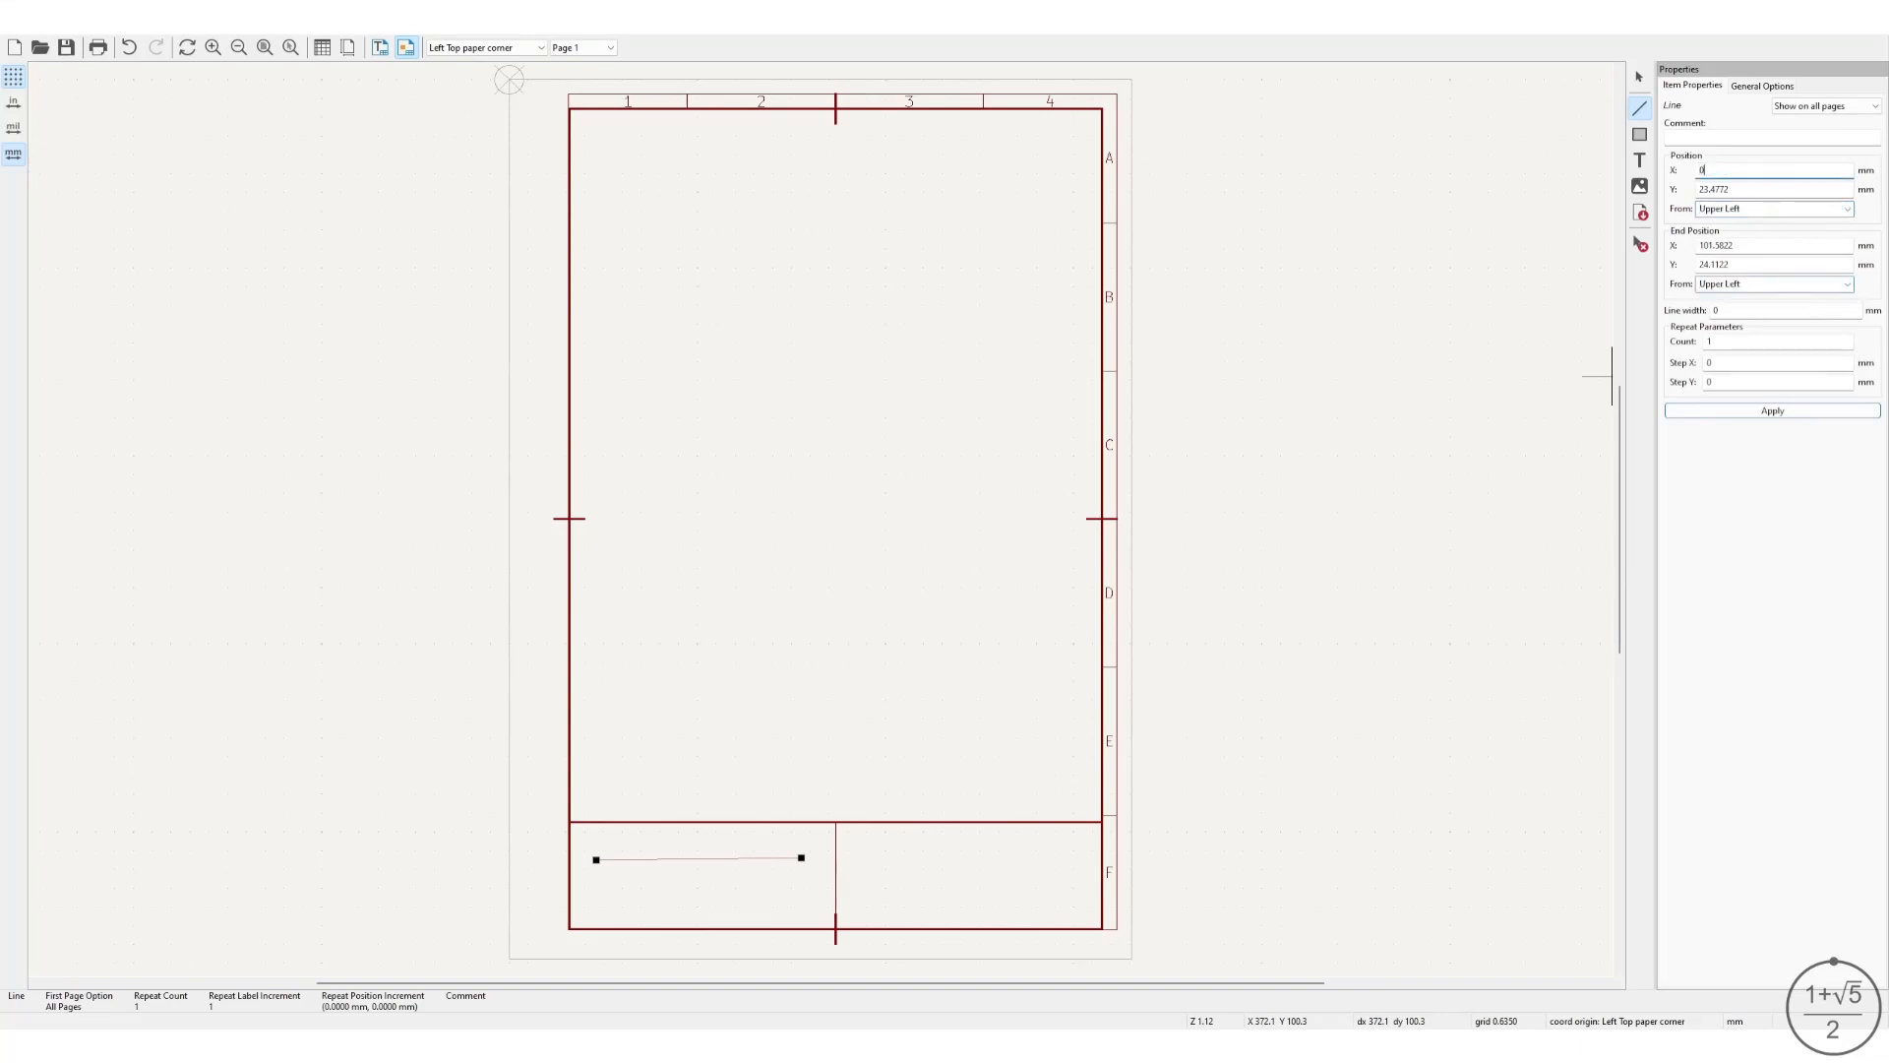
double_click(1739, 242)
text(90)
double_click(1746, 188)
text(253)
double_click(1747, 264)
text(253)
double_click(1752, 310)
text(0.35)
click(1772, 410)
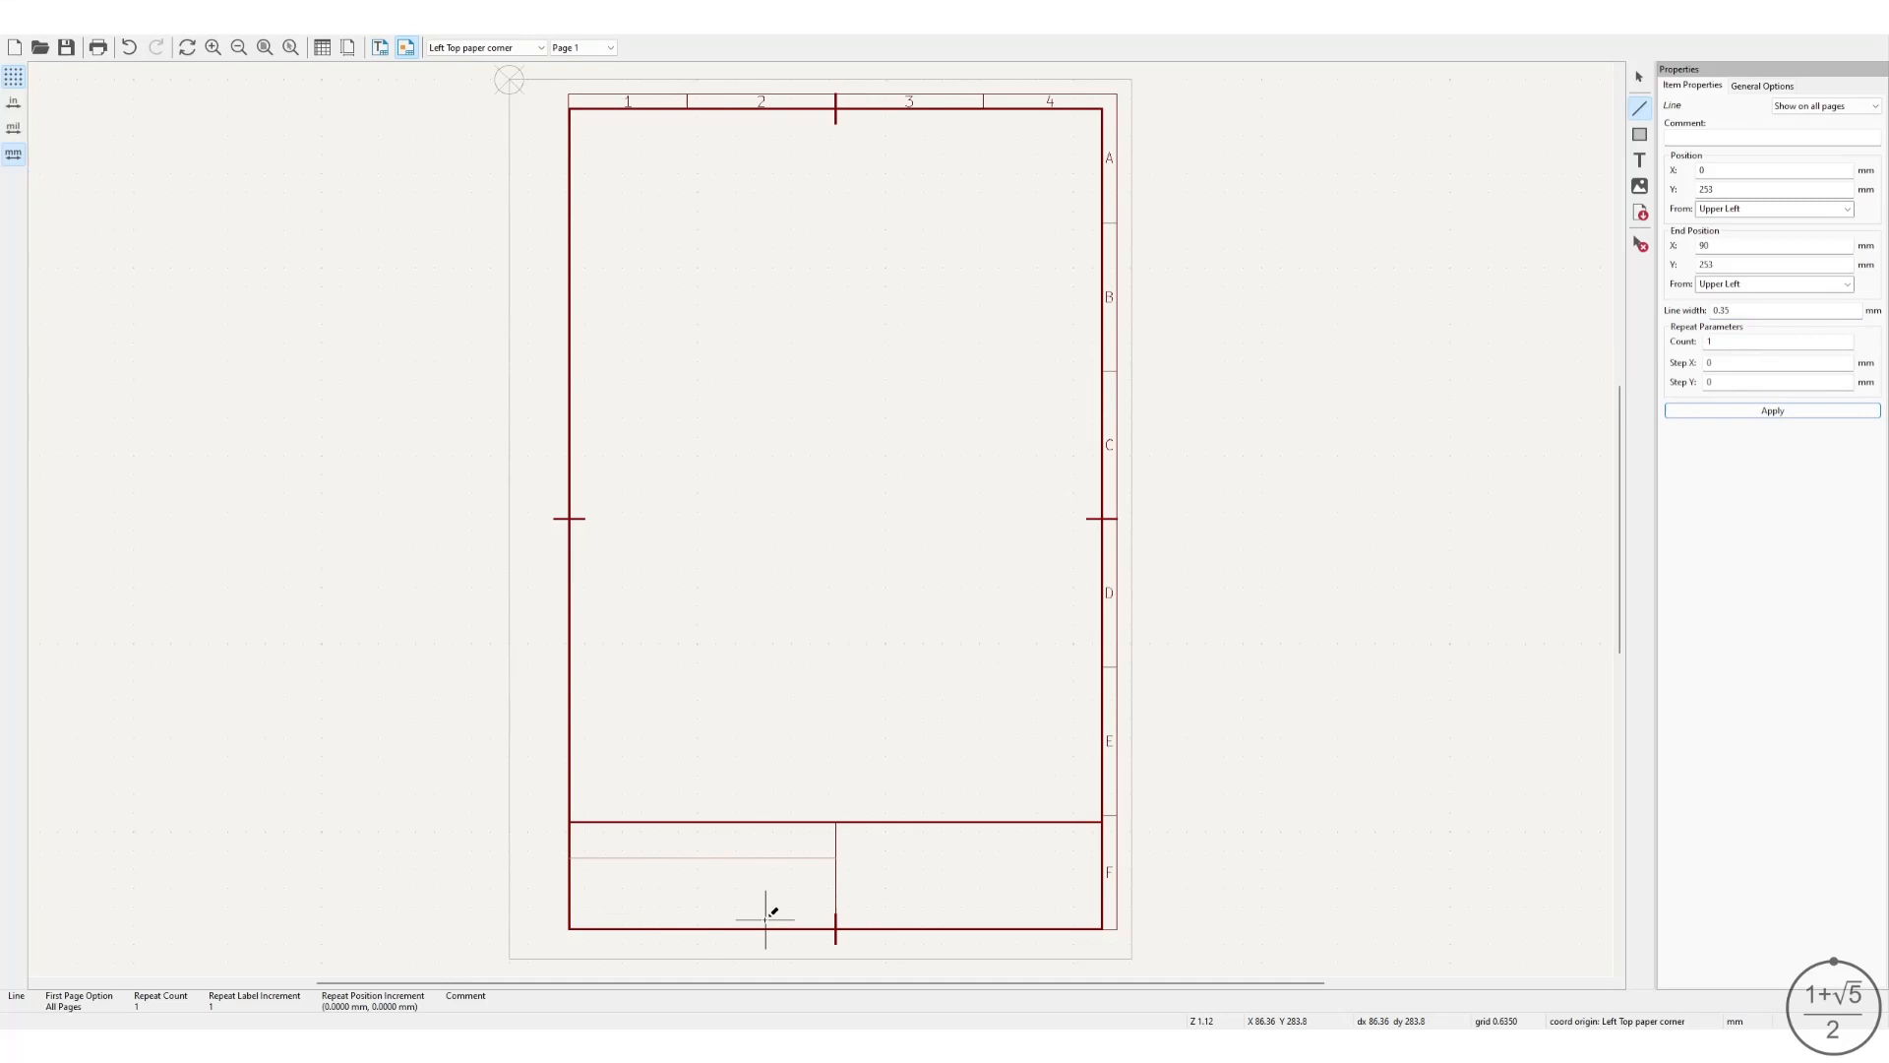
Draw a roughly vertical line about 39 mm long through the middle of the title block's left half, referencing both ends from Upper Left.
click(707, 790)
click(695, 904)
click(1843, 208)
click(1799, 241)
click(1846, 282)
click(1799, 314)
Set the left half's vertical divider from X 45, Y 241 to X 45, Y 277 mm with 0.35 mm line width.
double_click(1746, 170)
text(45)
double_click(1741, 244)
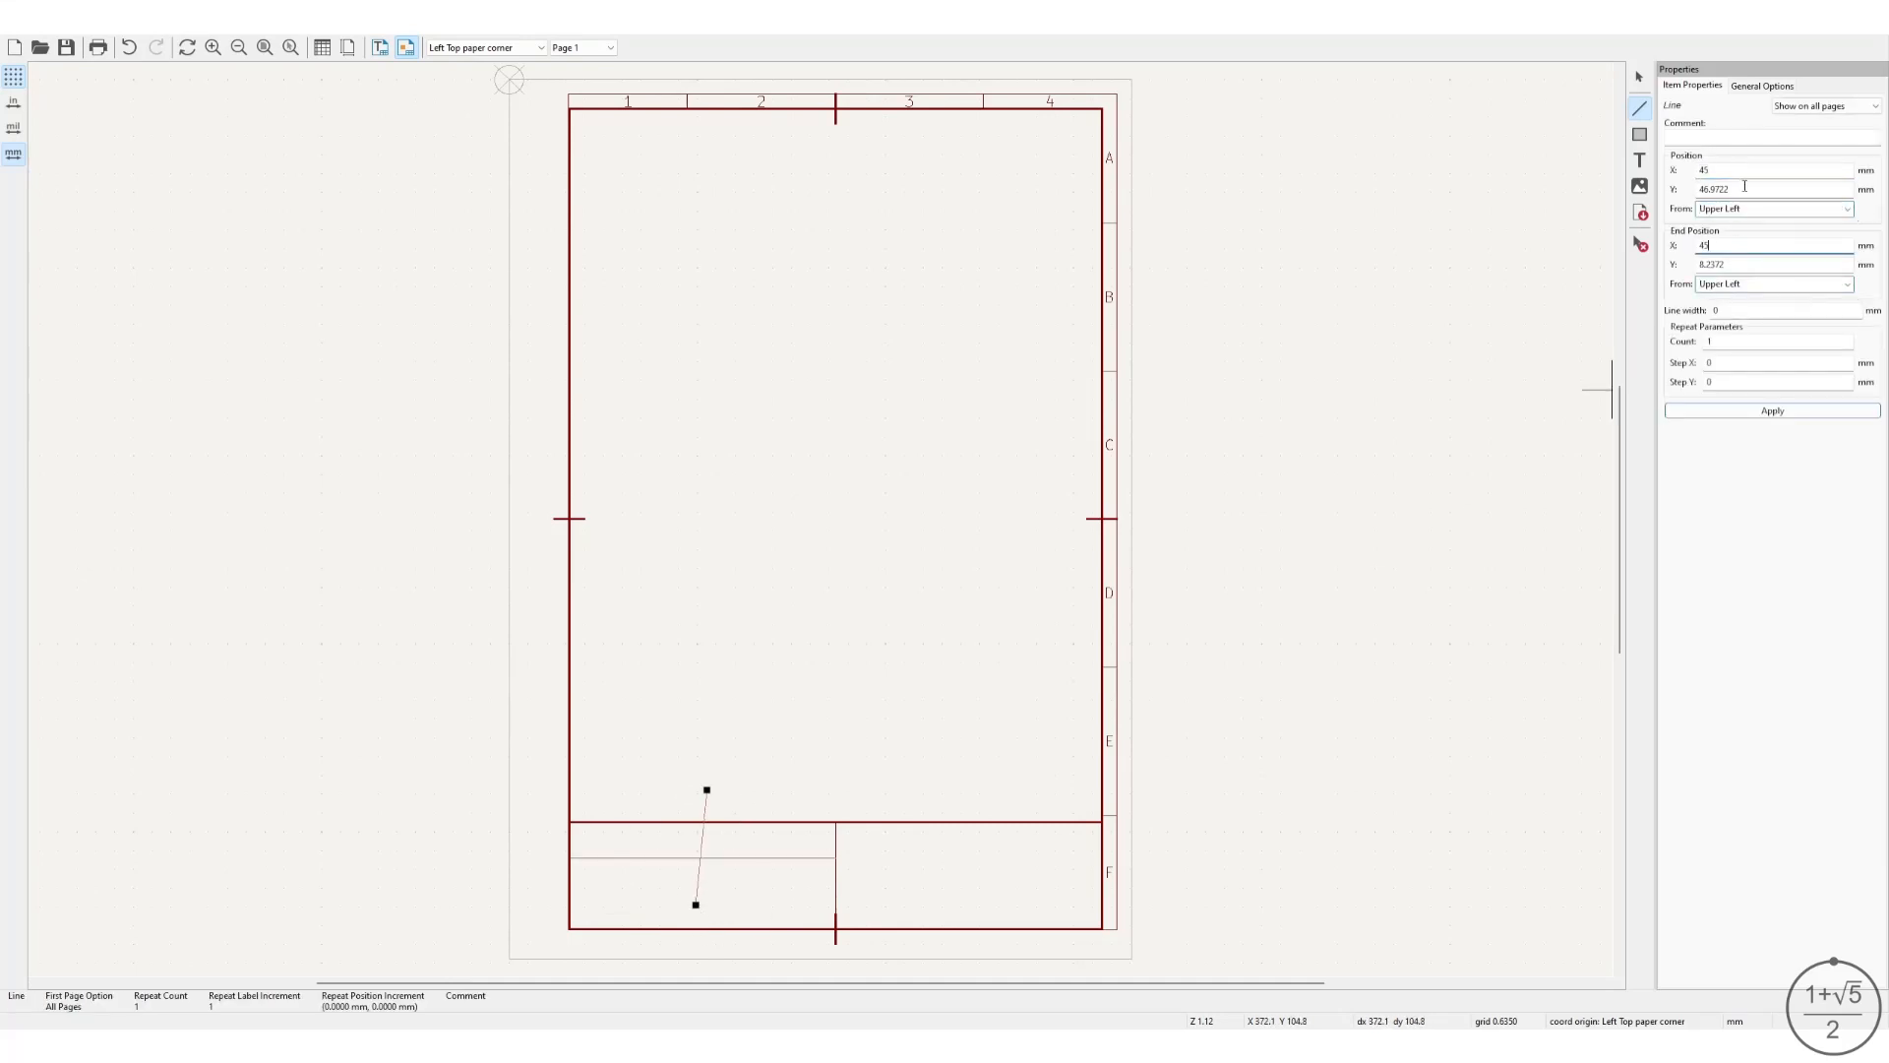
text(45)
double_click(1745, 187)
text(241)
double_click(1748, 263)
text(277)
double_click(1752, 310)
text(0.35)
click(1773, 410)
Draw a roughly horizontal line about 36 mm long in the title block's lower second column, with both ends referenced from Upper Left.
click(710, 894)
click(816, 891)
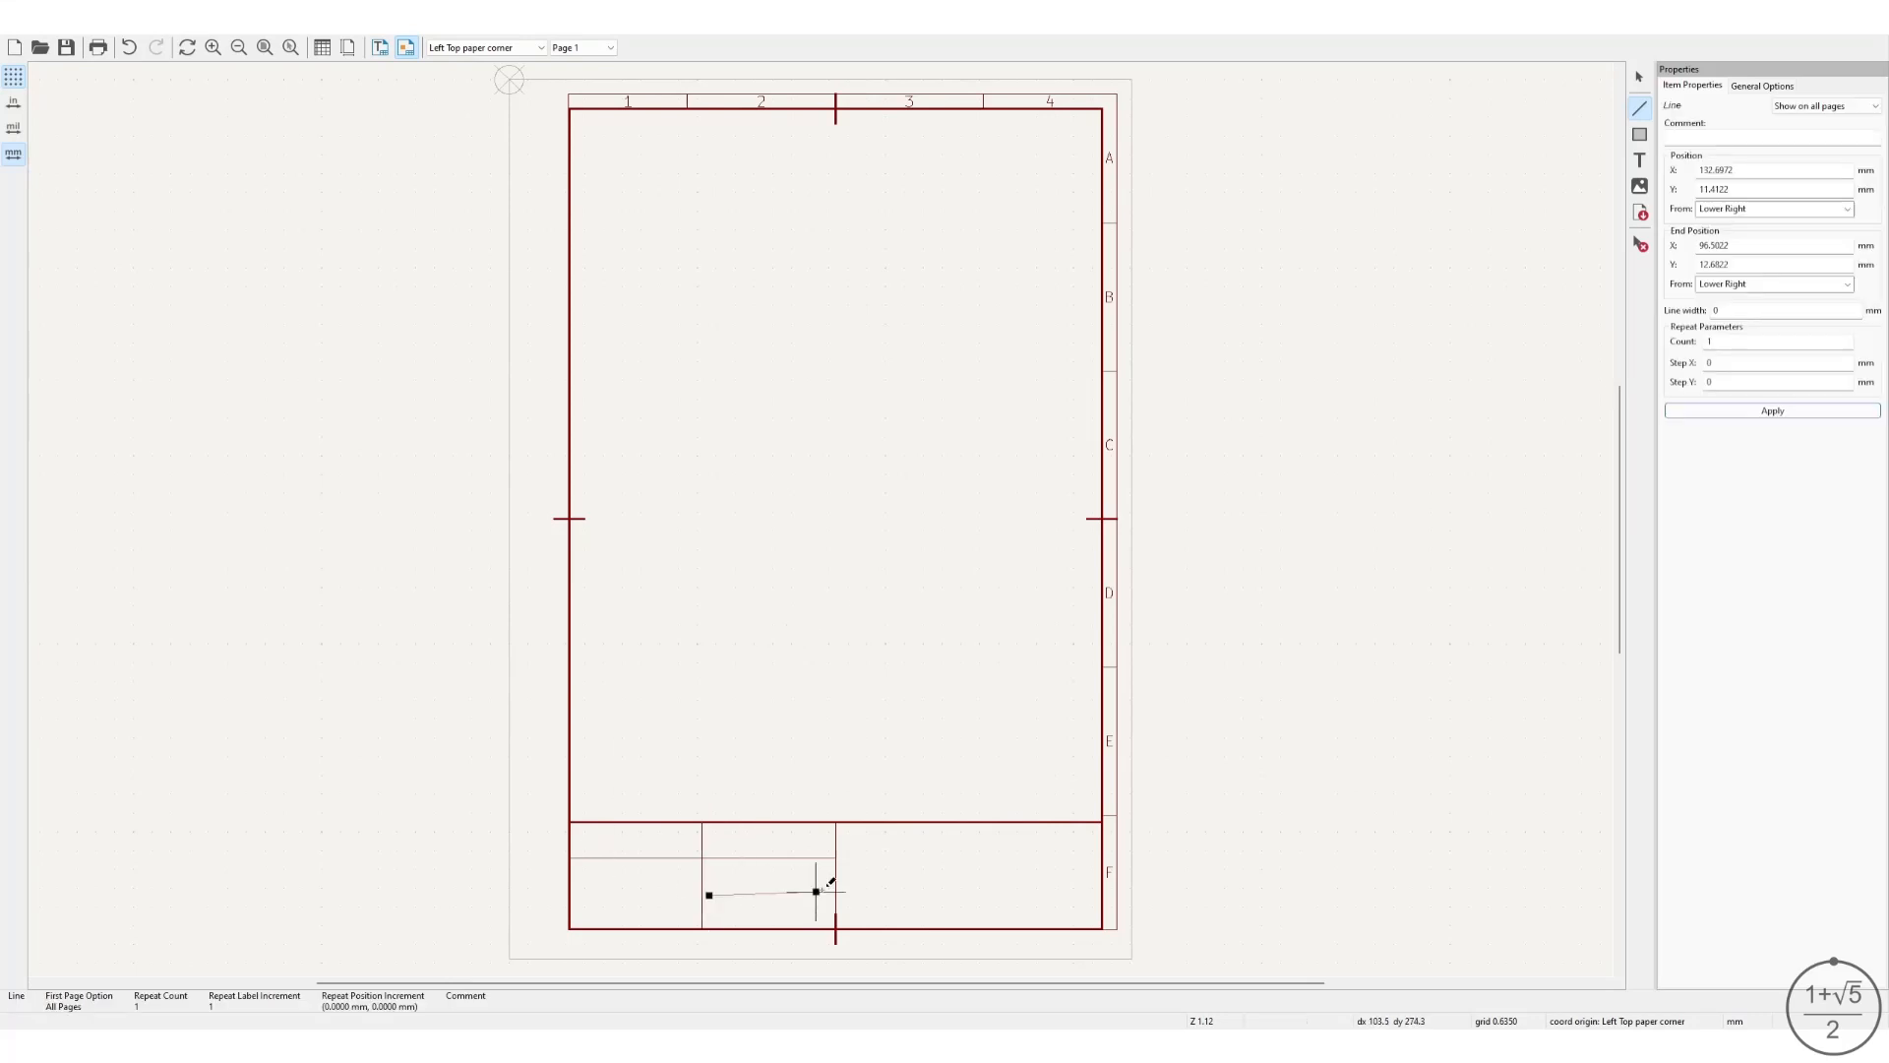
click(1846, 208)
click(1799, 241)
click(1846, 283)
click(1799, 316)
Set the second column's new horizontal line from X 45, Y 253 to X 90, Y 253 mm with 0.35 mm line width.
double_click(1742, 170)
text(45)
double_click(1741, 245)
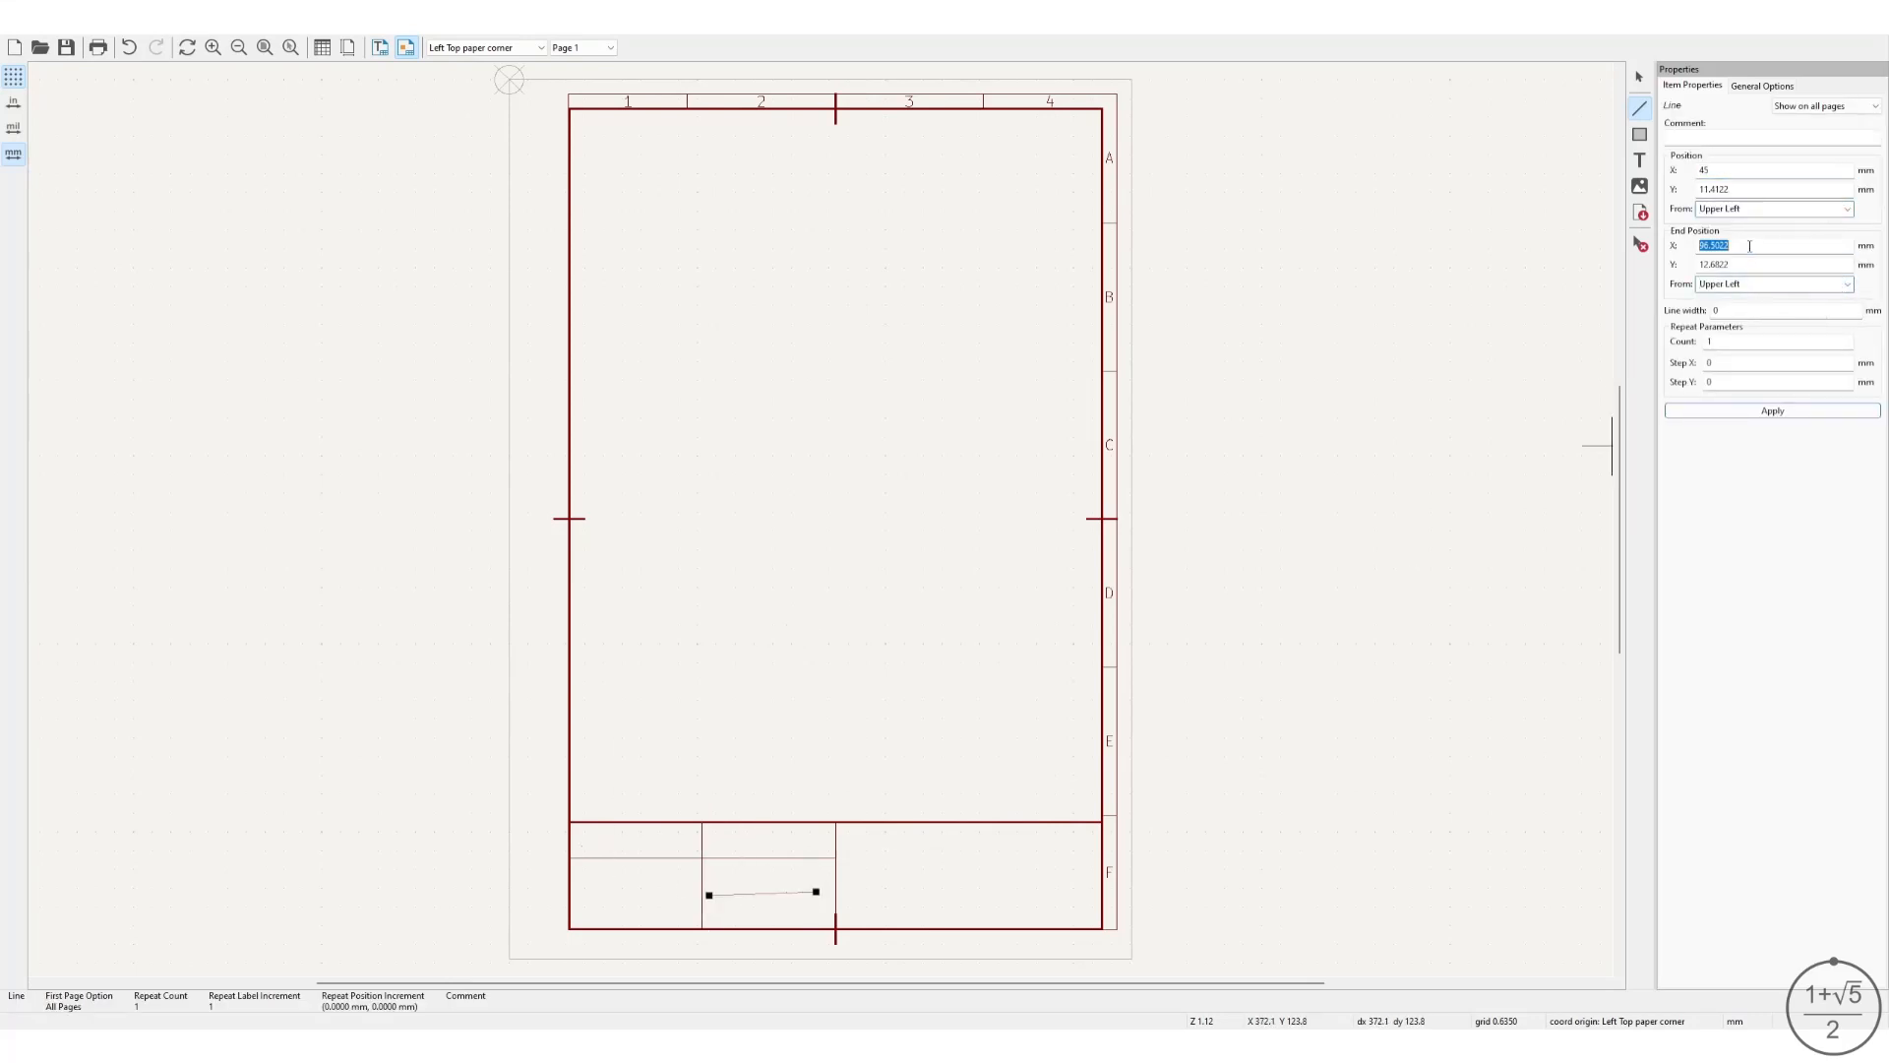
text(90)
double_click(1749, 188)
text(253)
double_click(1748, 264)
text(253)
double_click(1752, 310)
text(0.35)
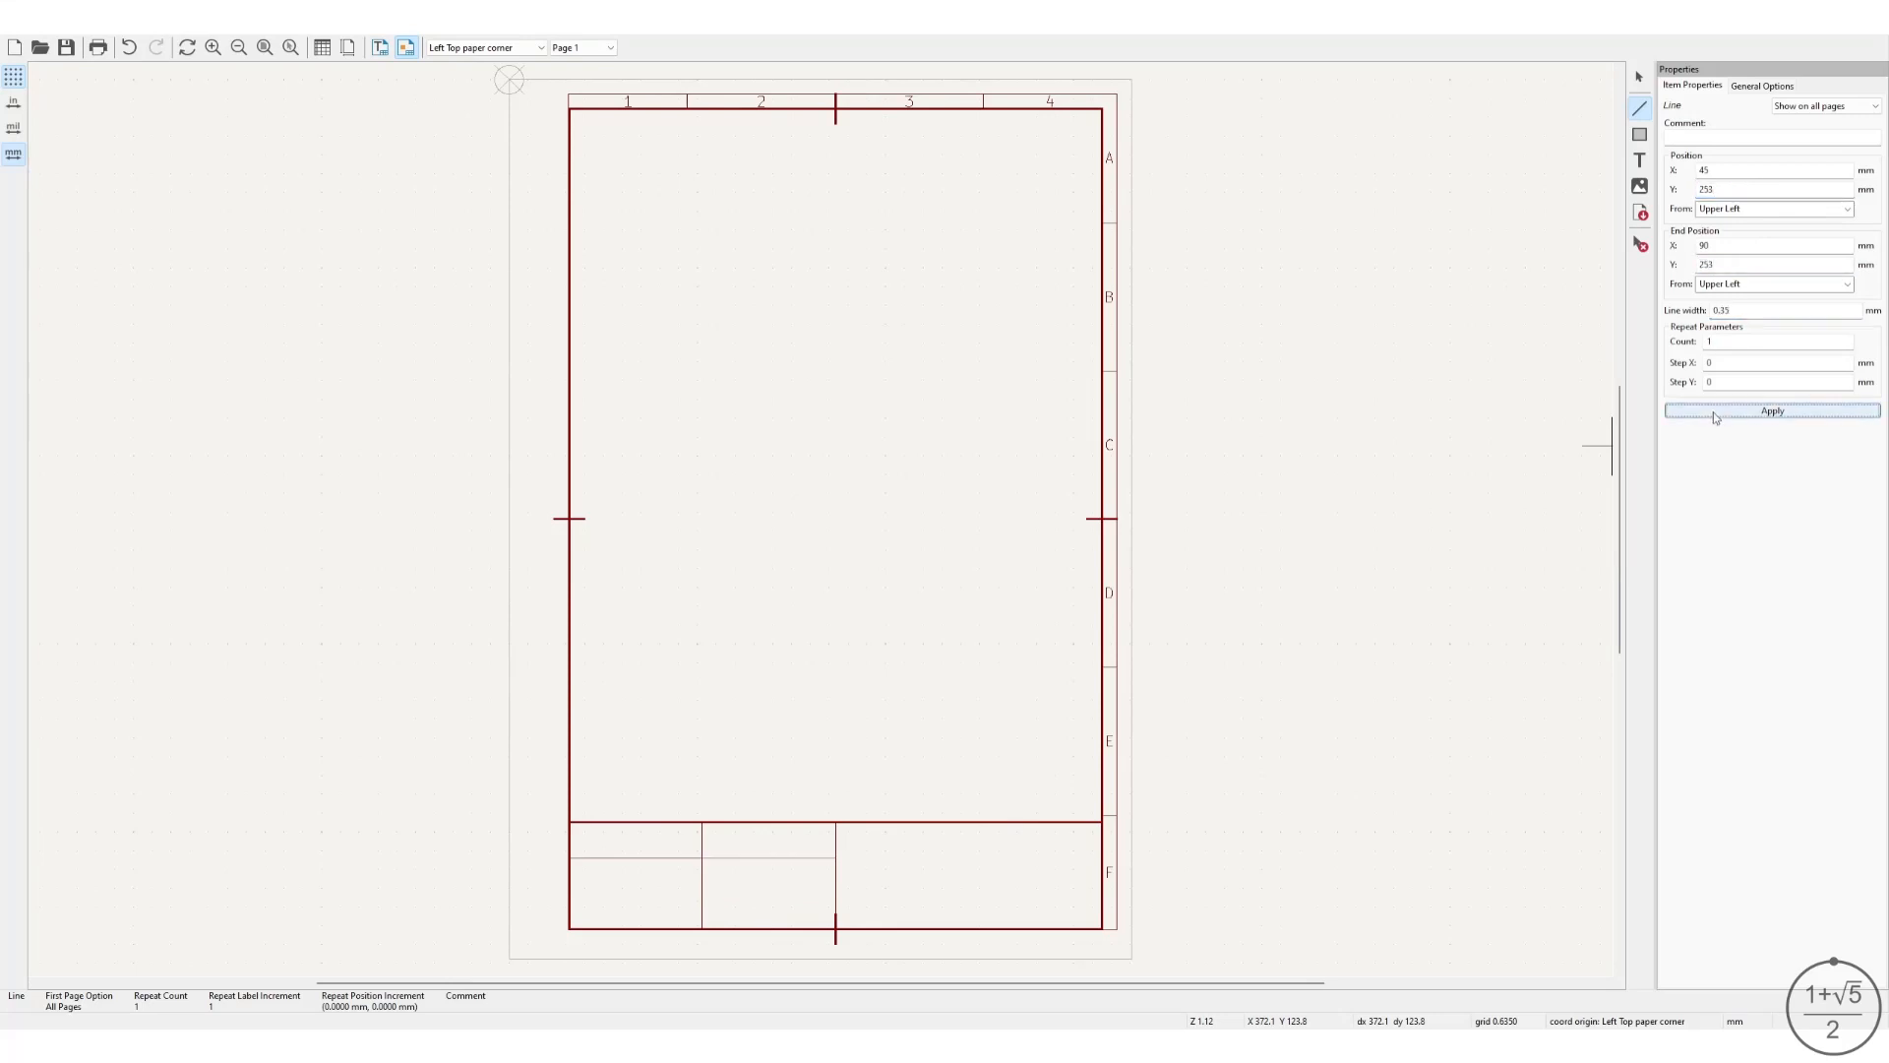
click(1773, 410)
Set both ends of the second column's new horizontal line to Y 265 mm.
double_click(1733, 187)
text(265)
double_click(1748, 264)
text(265)
click(1772, 411)
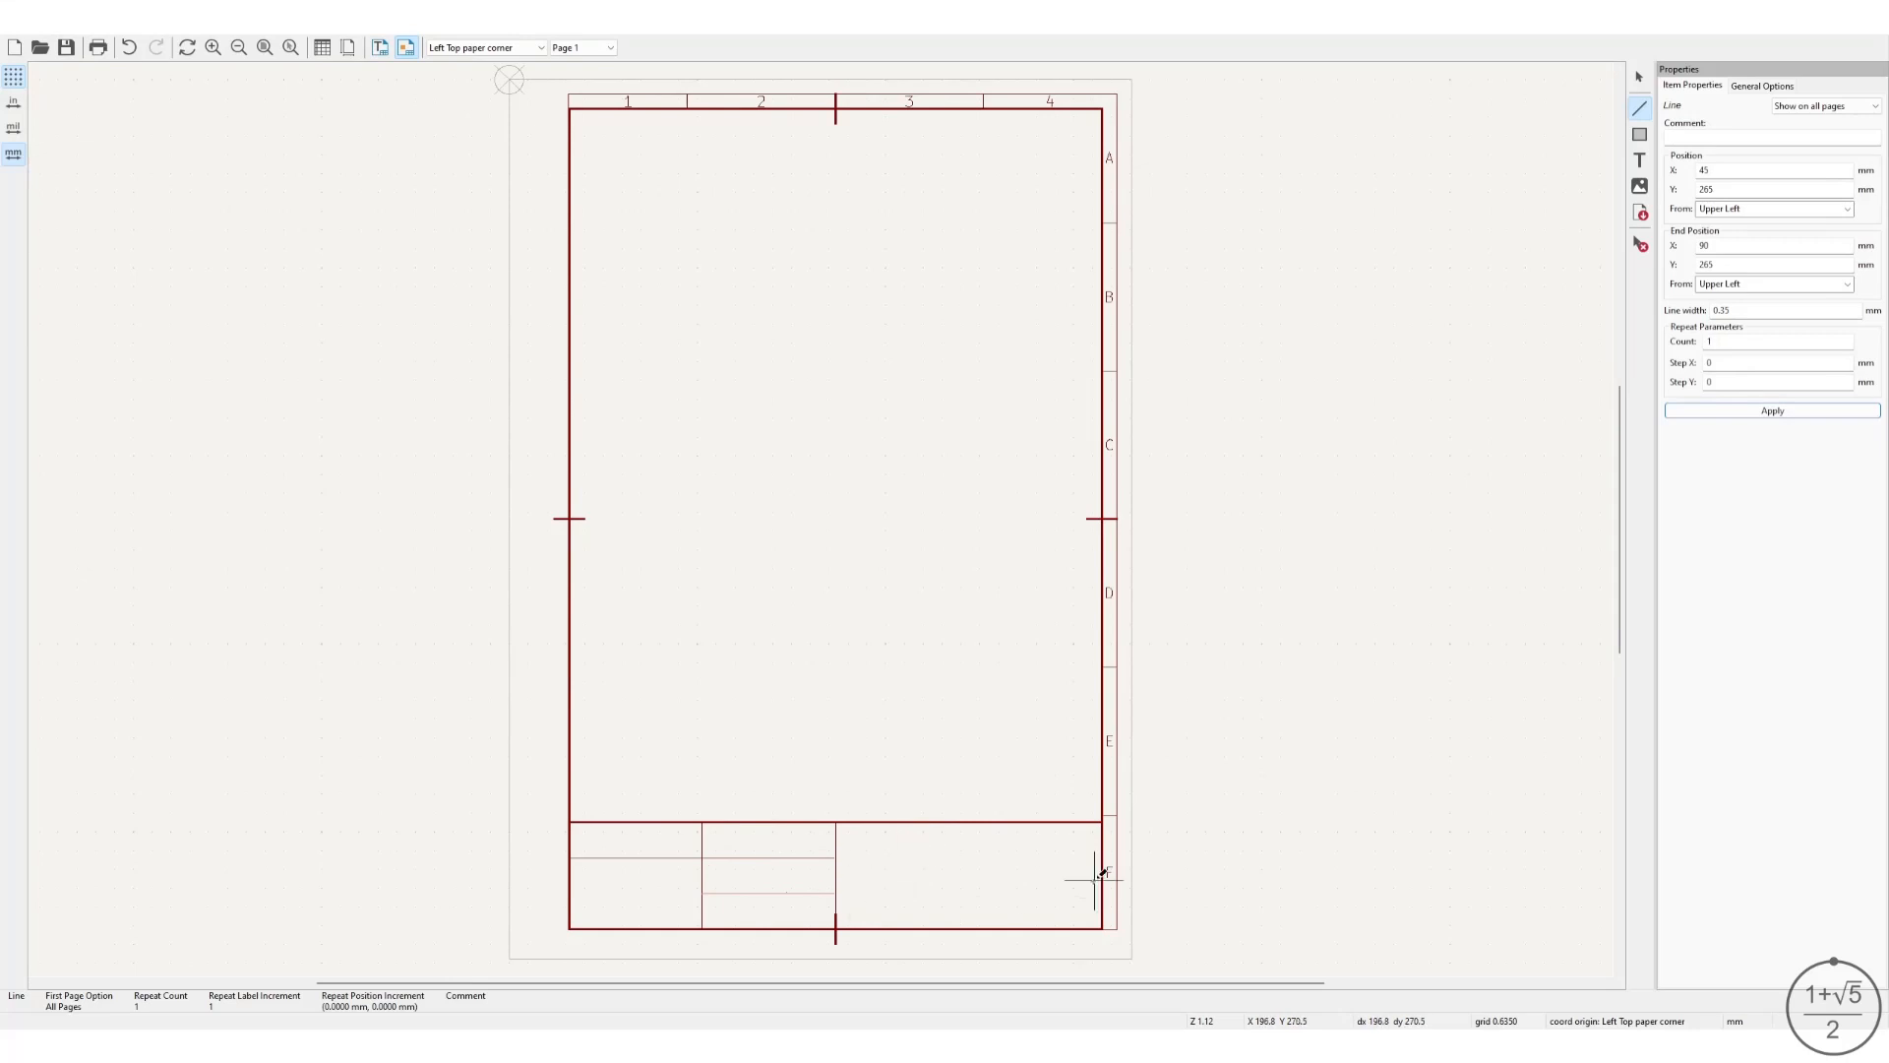
Extend the Y 265 mm line to the frame's right edge by setting its end X to 180 mm.
click(1751, 250)
double_click(1751, 250)
text(180)
click(1738, 413)
key(Escape)
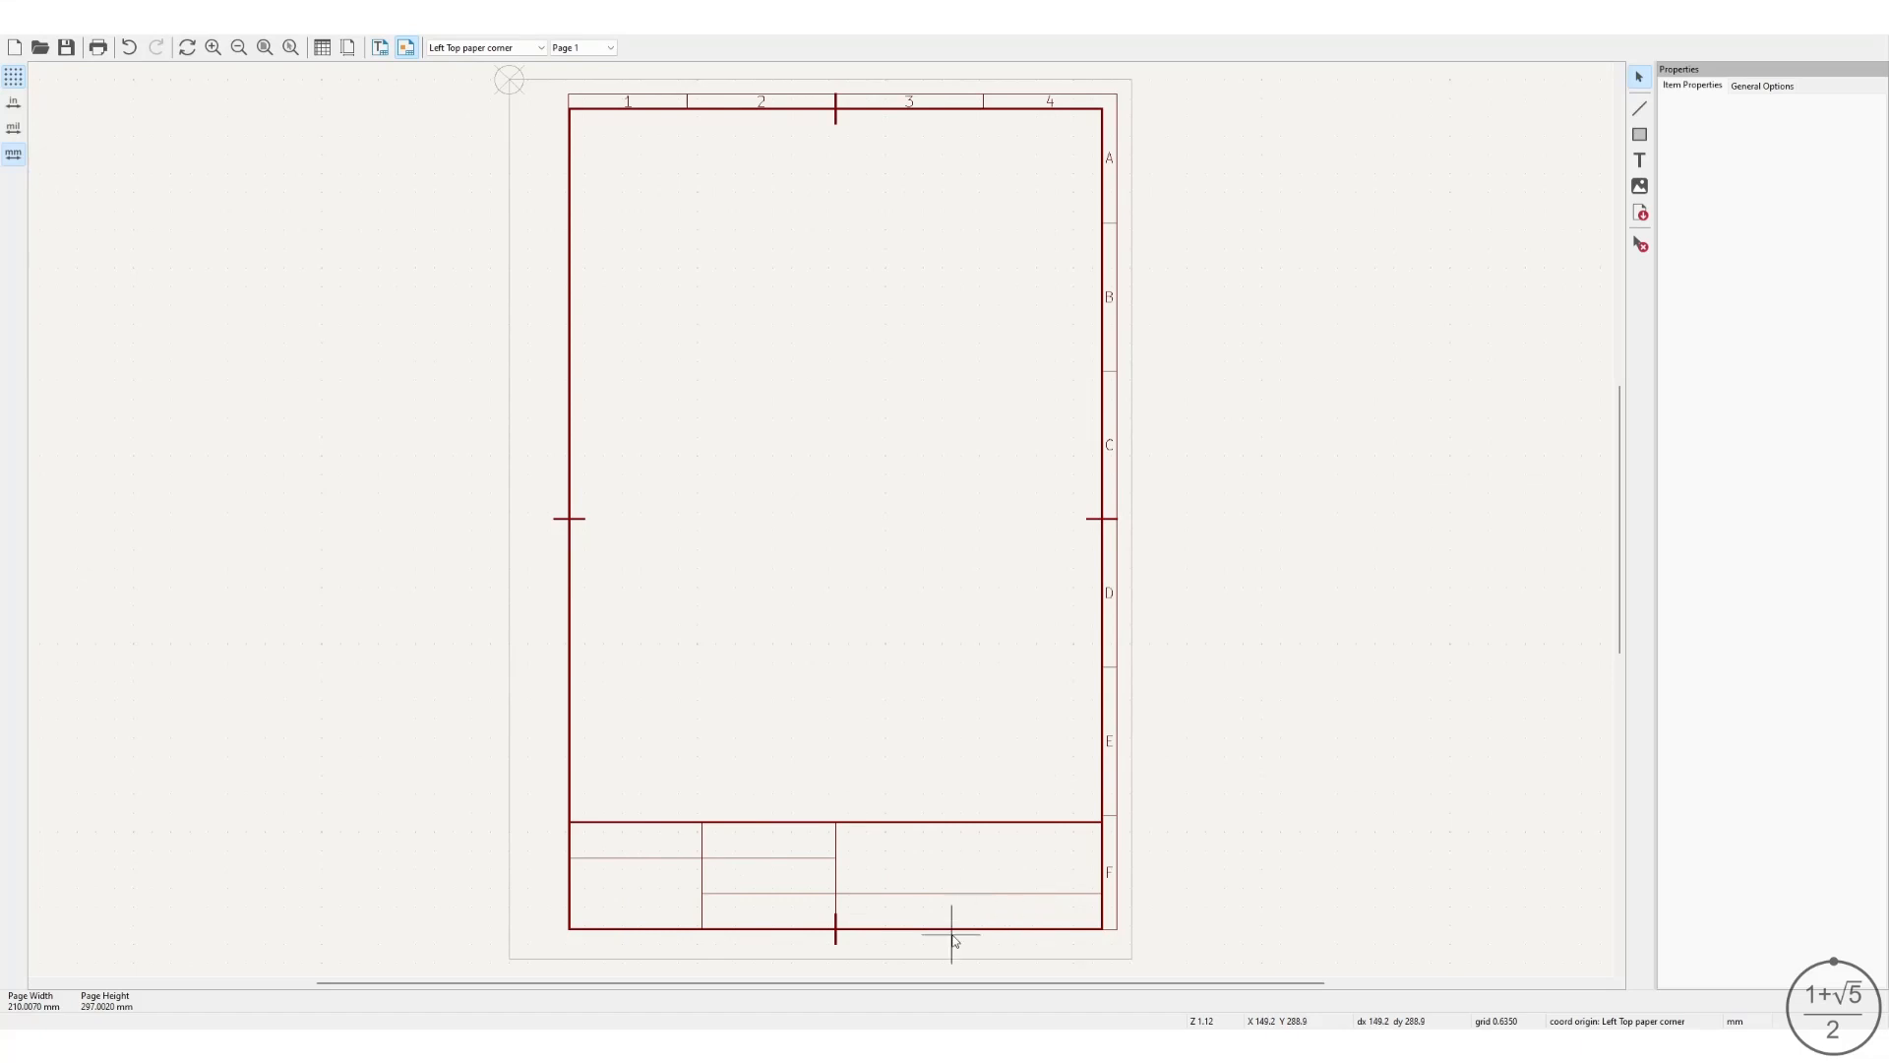
Draw a roughly vertical line about 20 mm long across the title block's lower-right row line, with both ends referenced from Upper Left.
click(1639, 108)
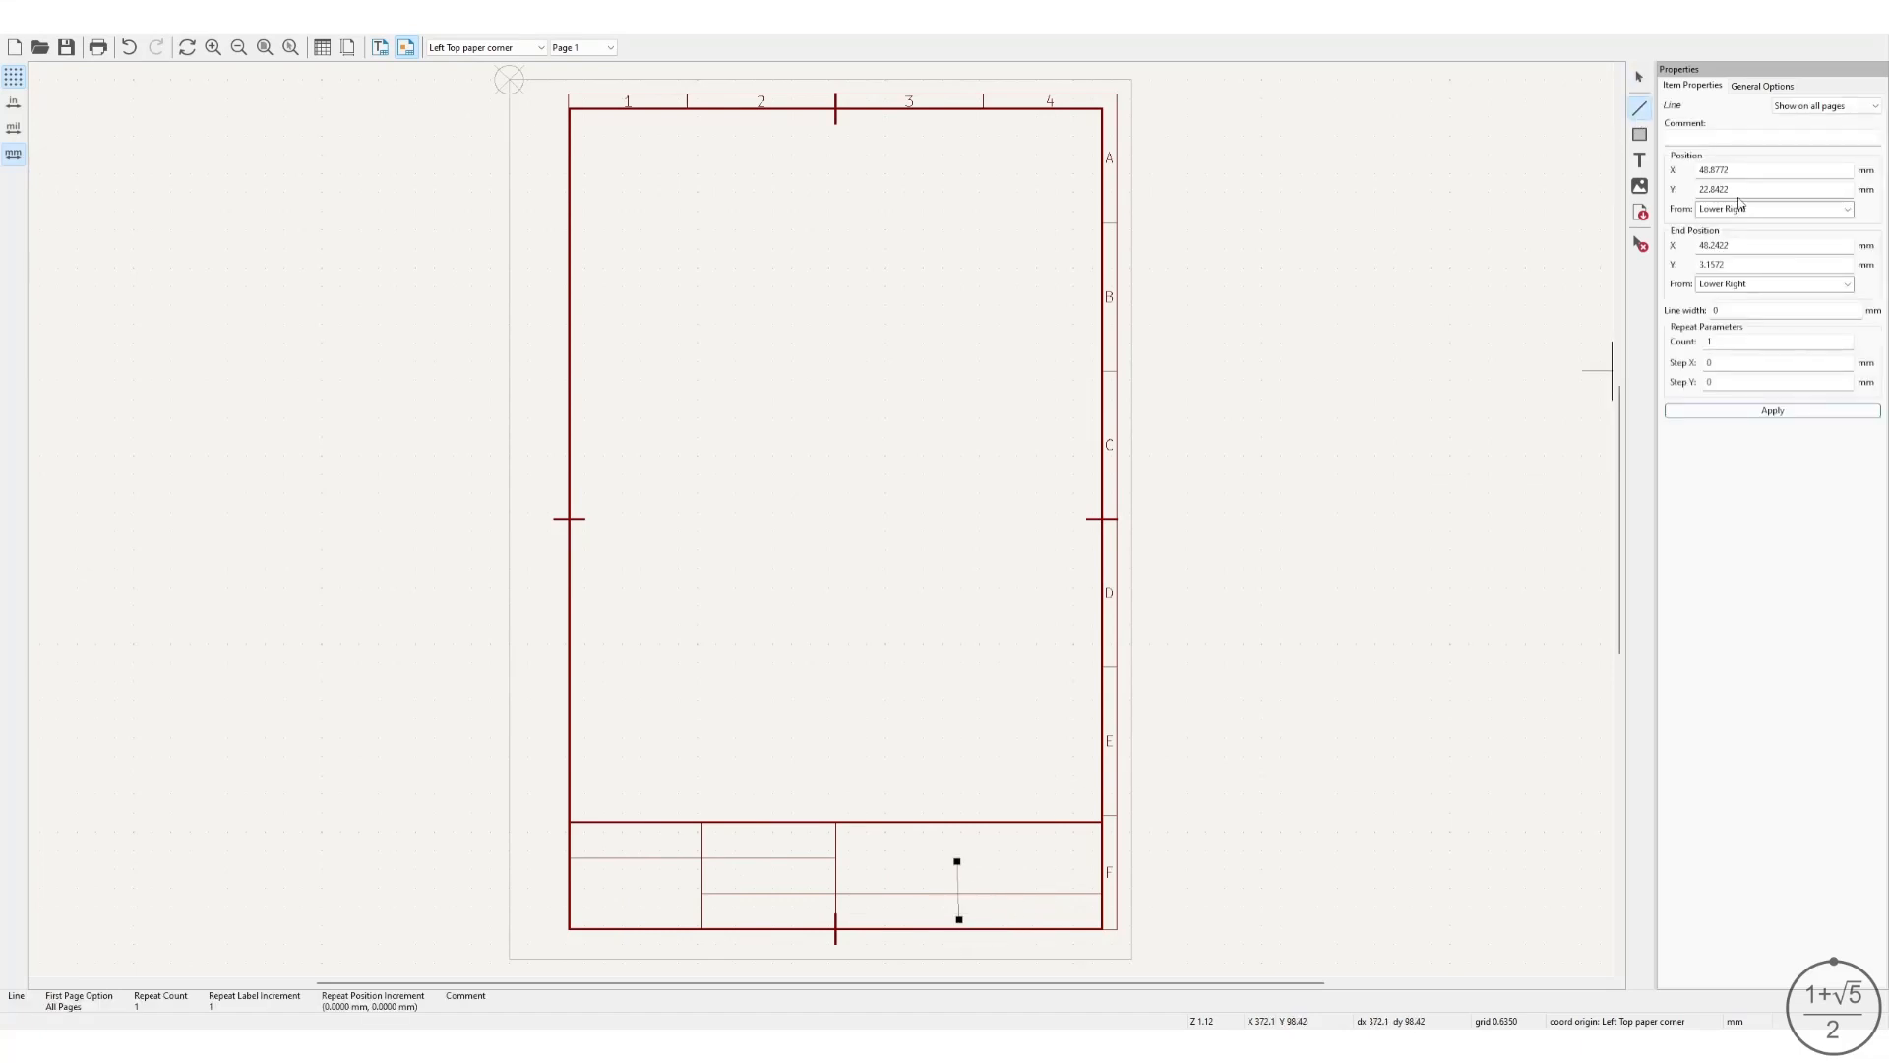
click(1840, 208)
click(1823, 237)
click(1832, 284)
click(1823, 310)
Set the bottom row's new divider from X 112.5, Y 265 to X 112.5, Y 277 mm with 0.35 mm line width.
double_click(1718, 170)
text(112.5)
double_click(1716, 245)
text(112.5)
double_click(1754, 191)
double_click(1750, 264)
text(277)
double_click(1753, 191)
text(265)
double_click(1737, 310)
text(0.35)
click(1766, 411)
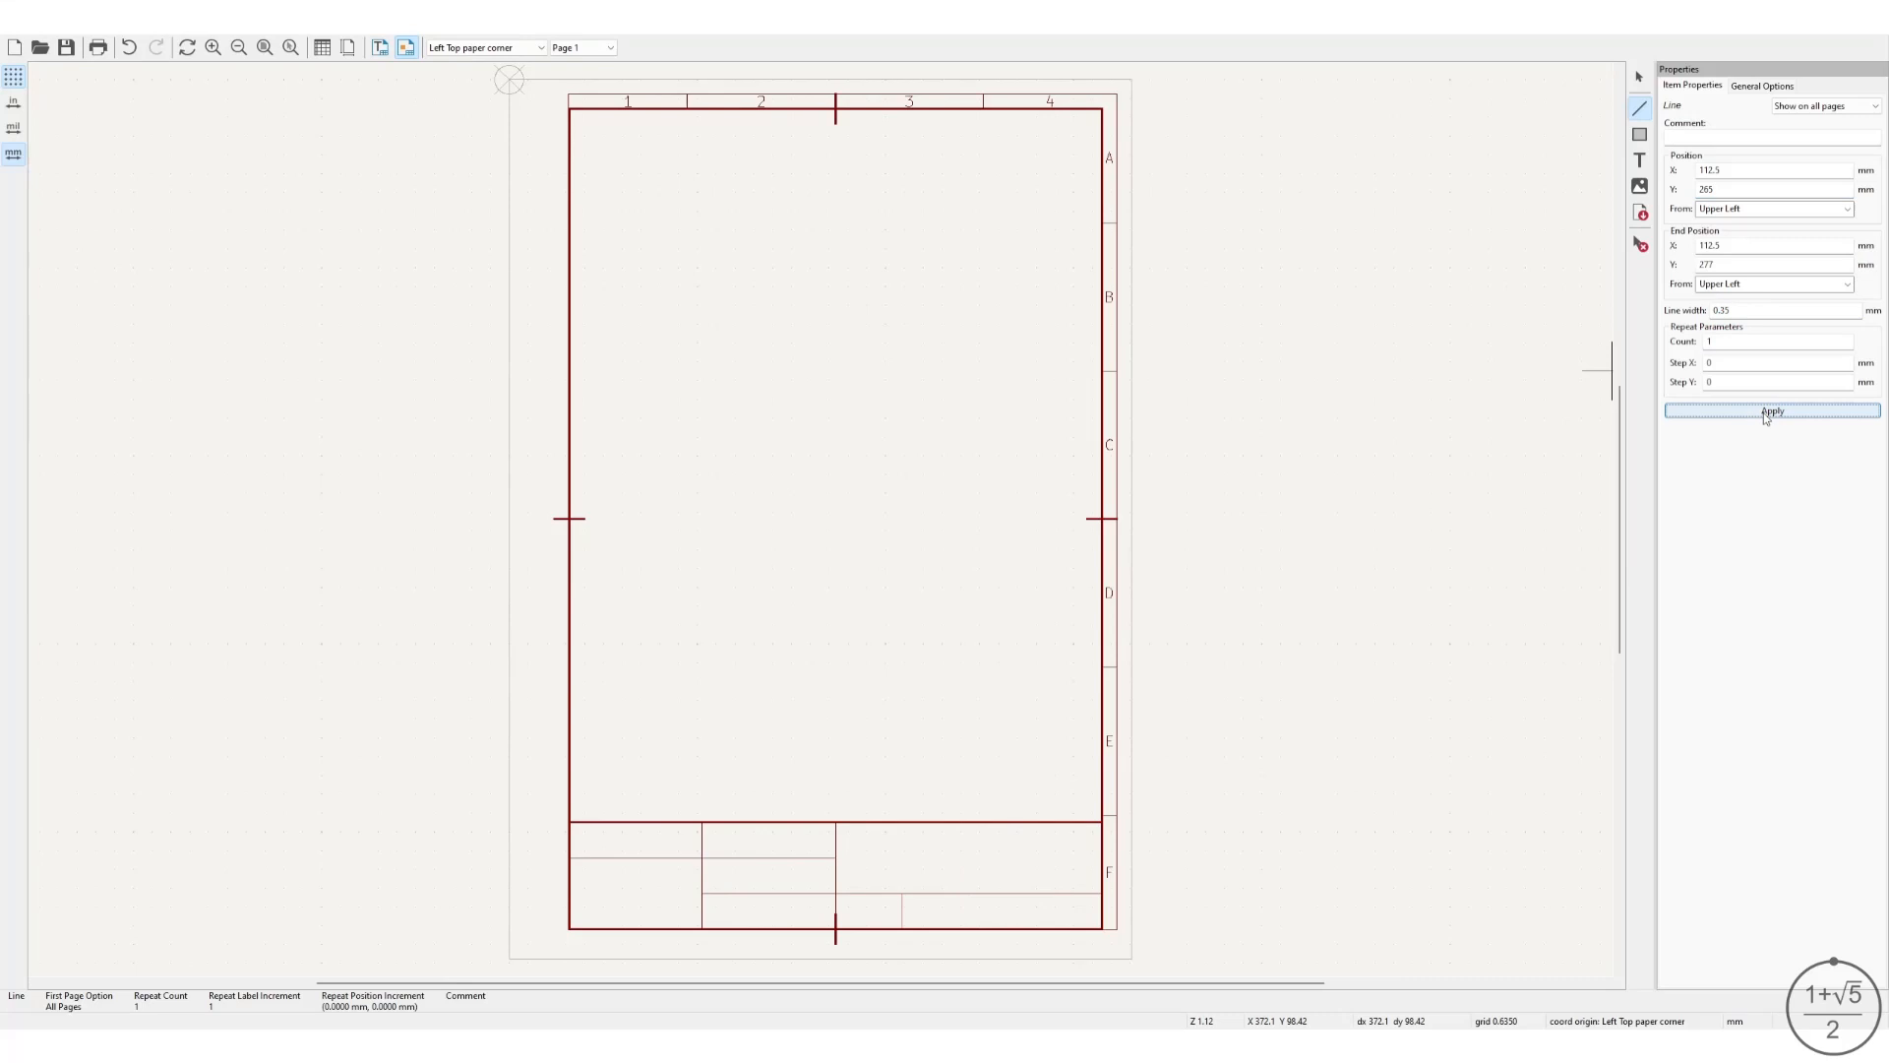
Move the bottom row's new divider to X 135 mm at both ends.
double_click(1718, 170)
text(135)
double_click(1716, 245)
text(13)
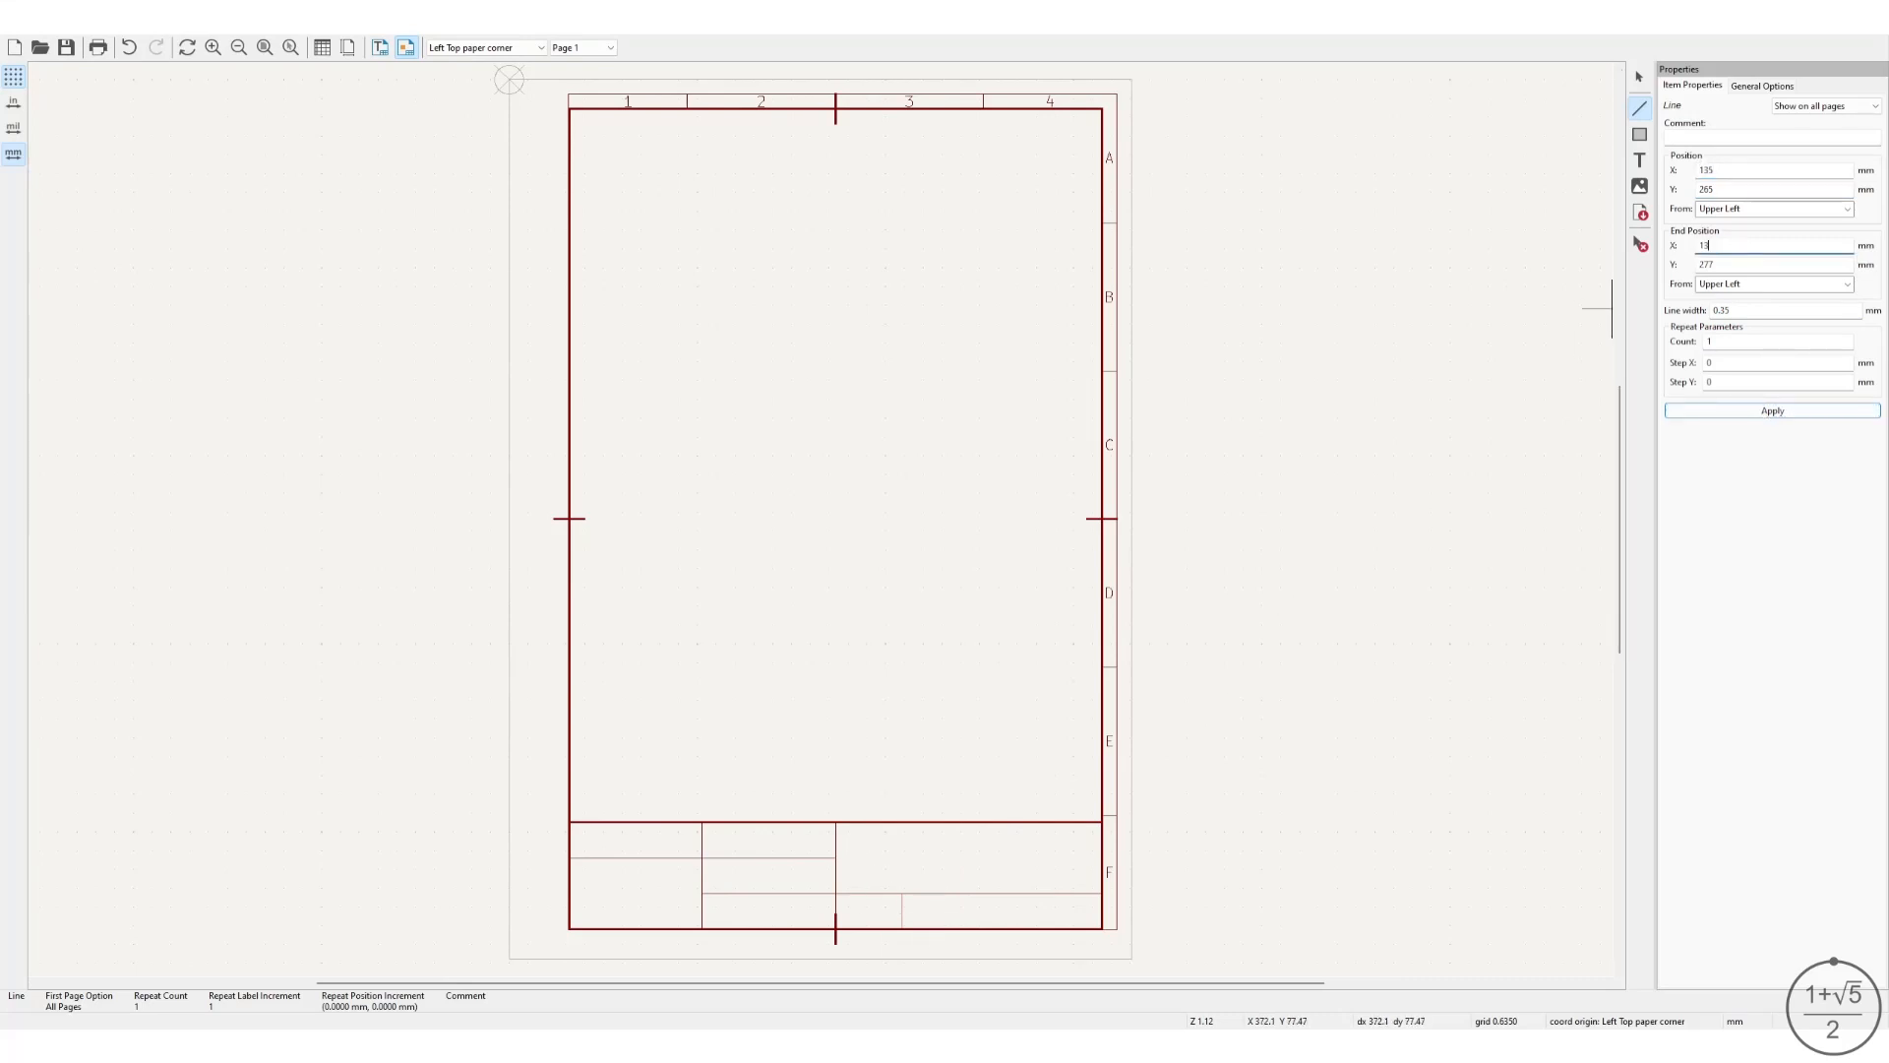
text(5)
key(Return)
Draw a nearly vertical line about 17 mm long across the title block's lower-right row line, with both ends referenced from Upper Left.
click(1011, 860)
click(1008, 911)
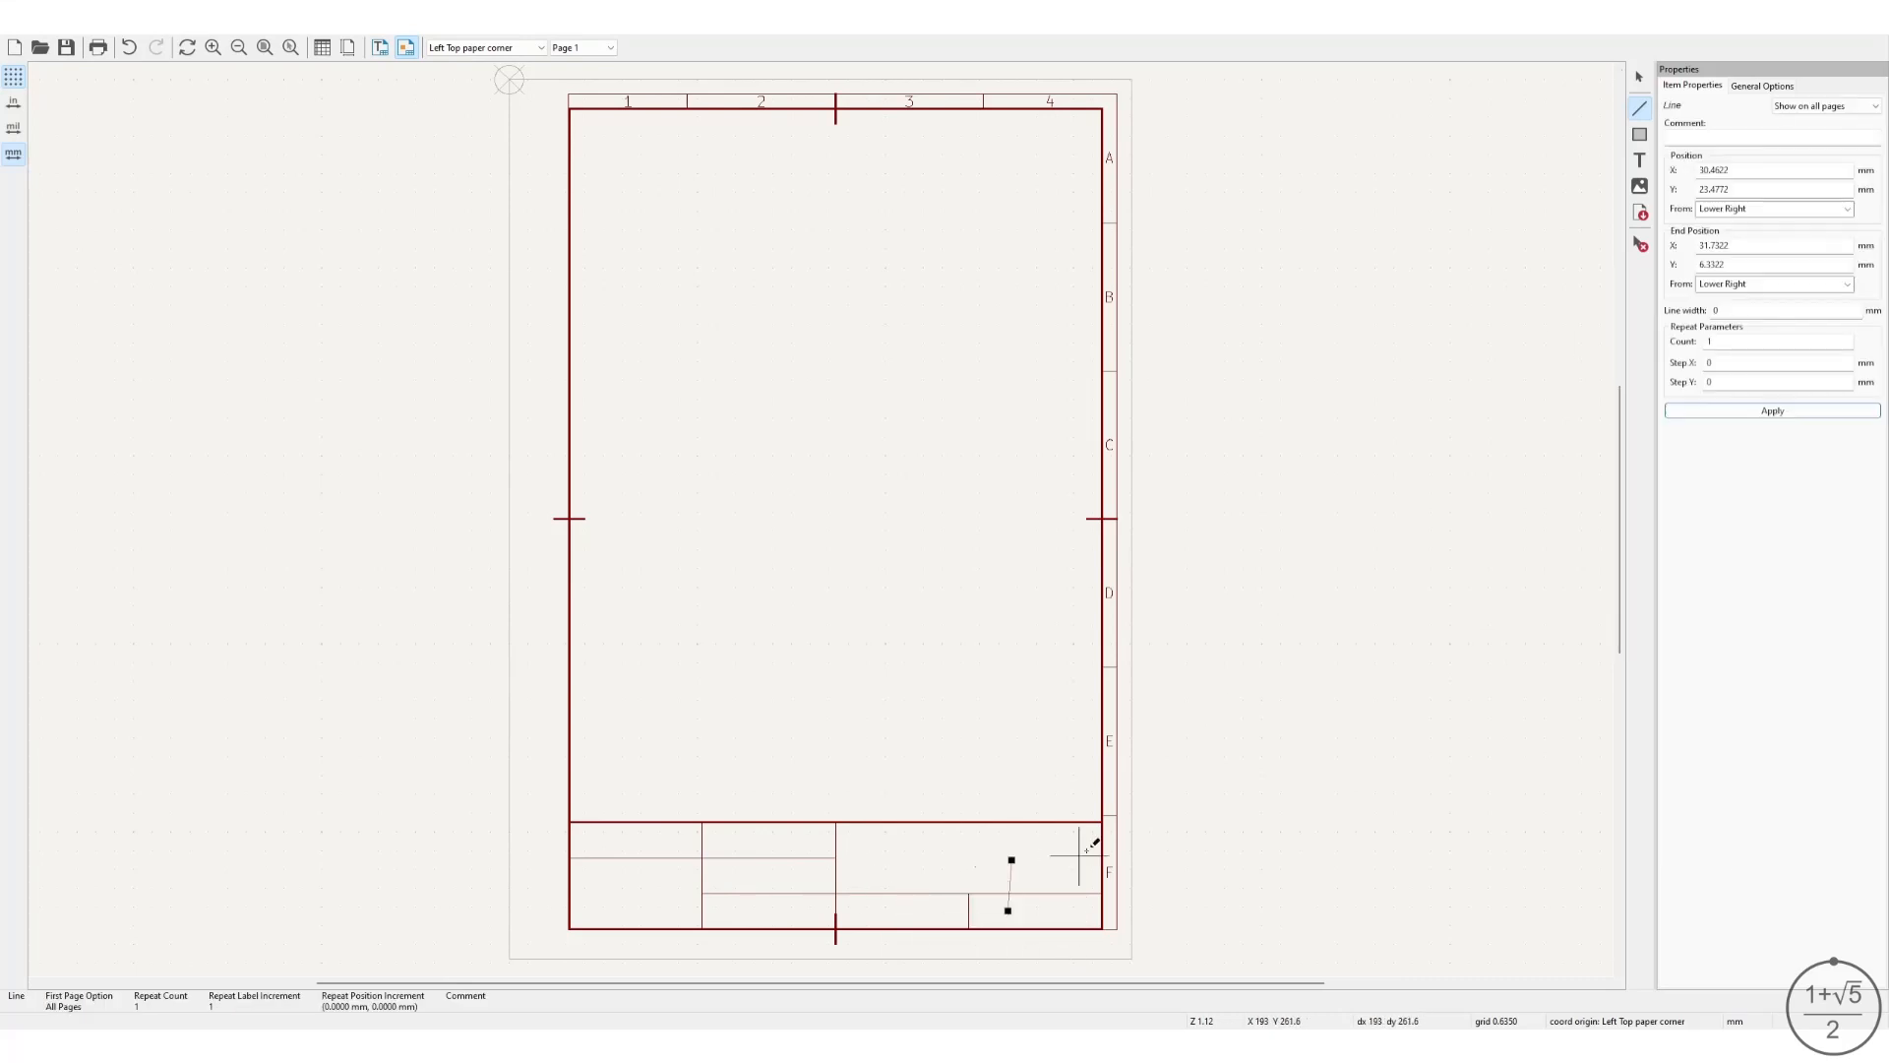
click(1801, 209)
click(1801, 238)
click(1793, 283)
click(1786, 313)
Set the new bottom-row divider from X 150, Y 265 to X 150, Y 277 mm with 0.35 mm line width.
double_click(1746, 173)
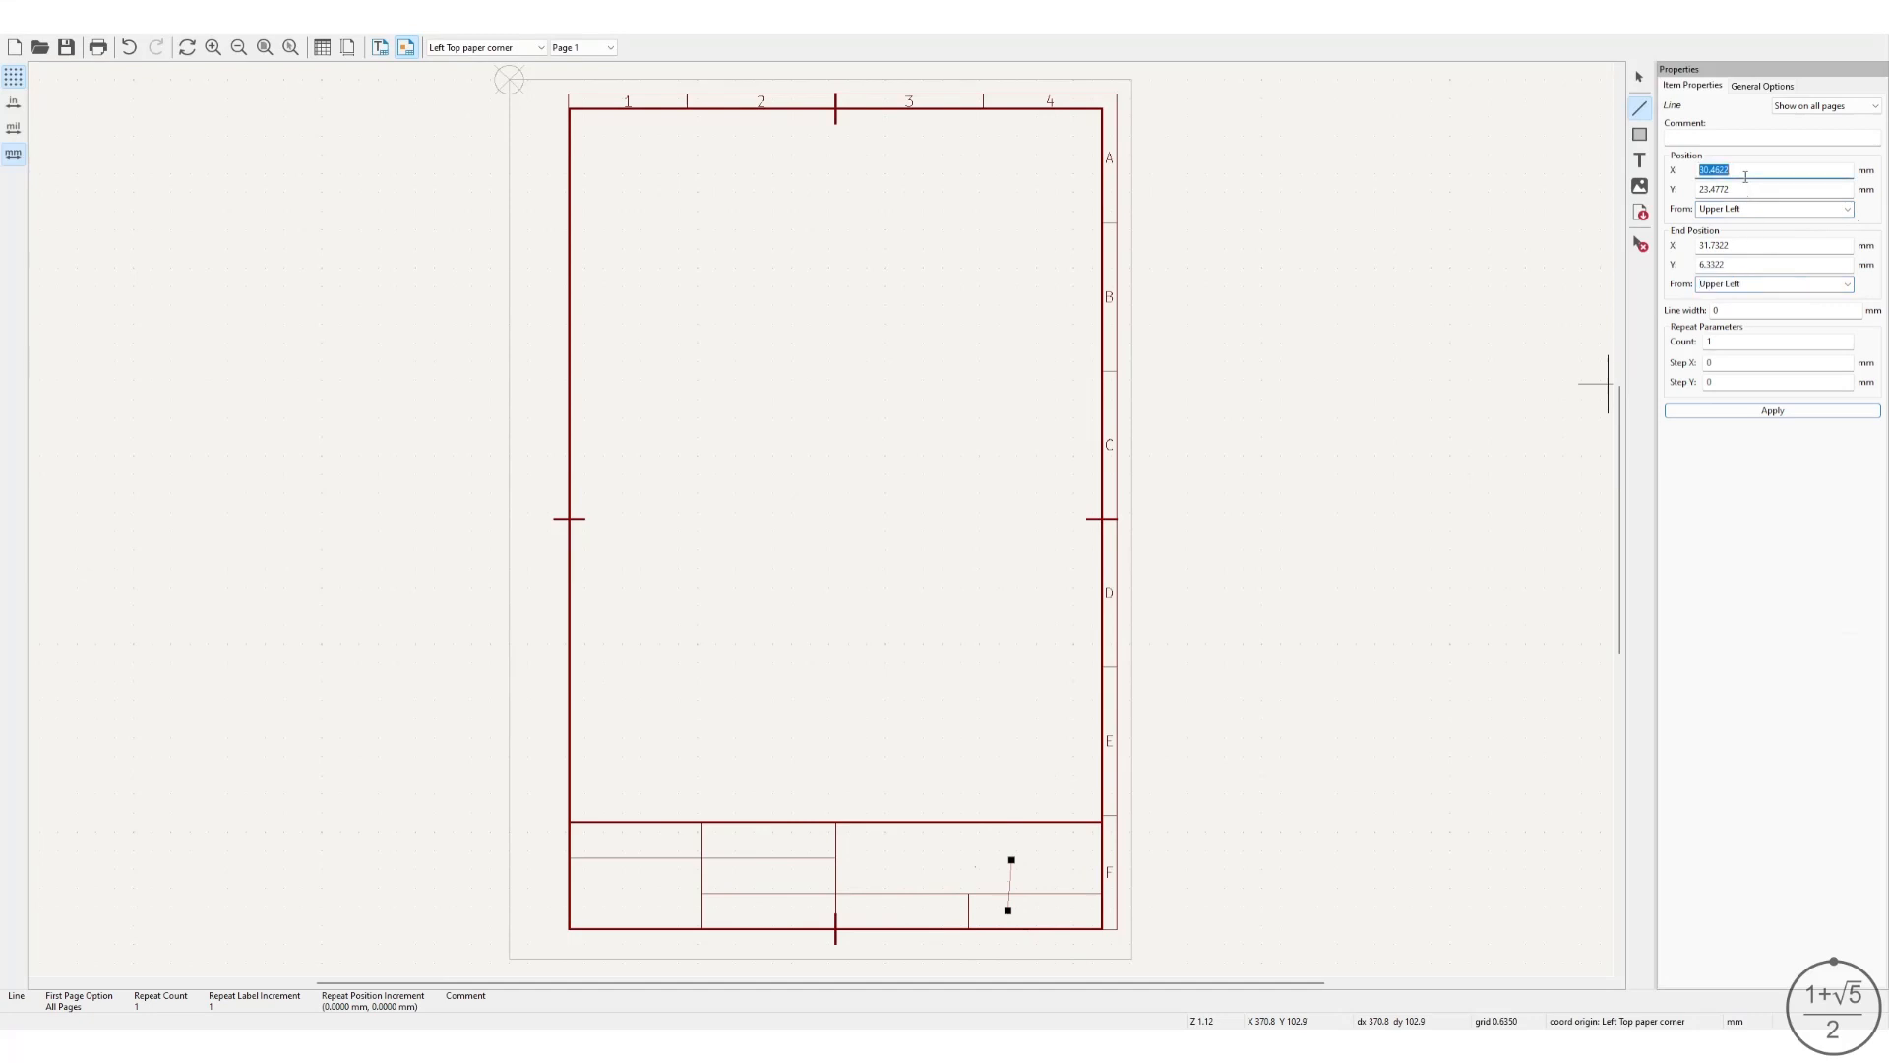
text(150)
double_click(1715, 245)
text(150)
key(Tab)
text(277)
double_click(1715, 189)
text(265)
double_click(1725, 310)
text(0.25)
click(1740, 412)
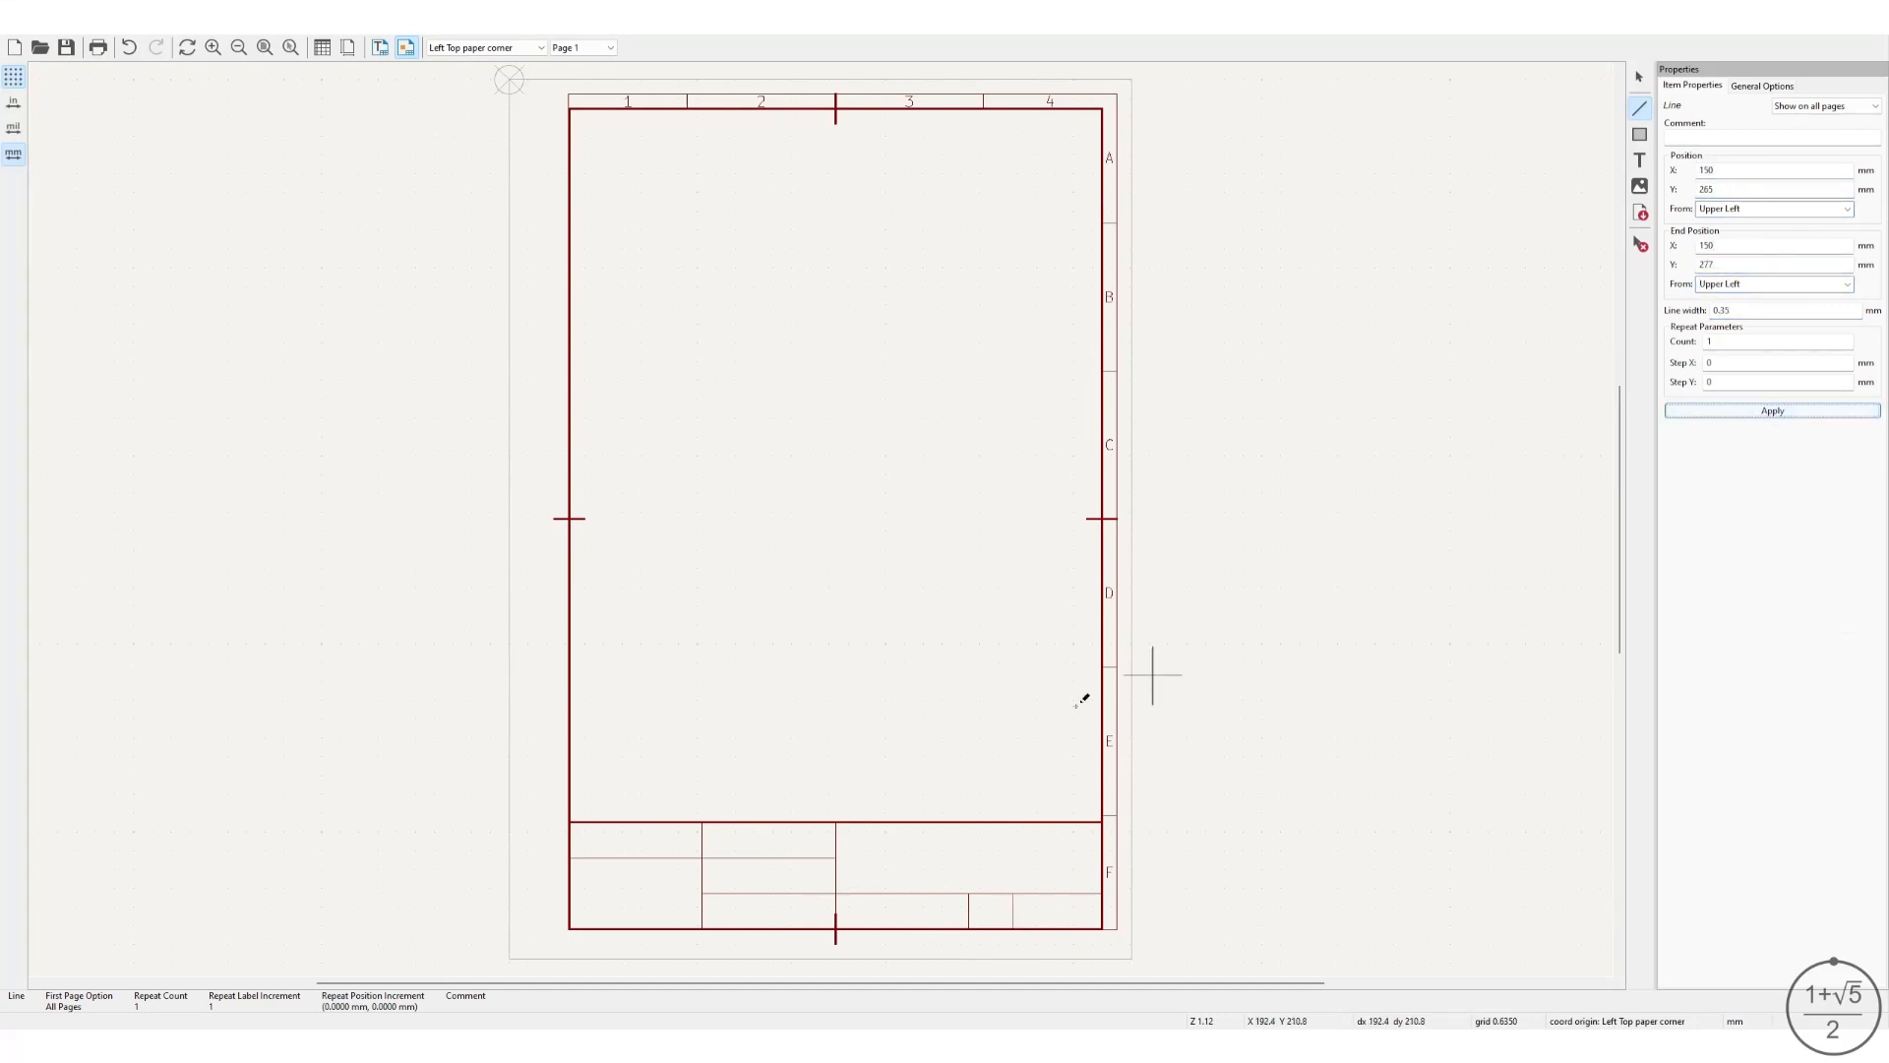
Draw another nearly vertical line about 13 mm long through the last bottom-row cell, with both ends referenced from Upper Left.
click(1055, 878)
click(1059, 917)
click(1844, 209)
click(1811, 238)
click(1842, 284)
click(1801, 313)
Set the last bottom-row divider from X 165, Y 265 to X 165, Y 277 mm with 0.35 mm line width.
double_click(1750, 169)
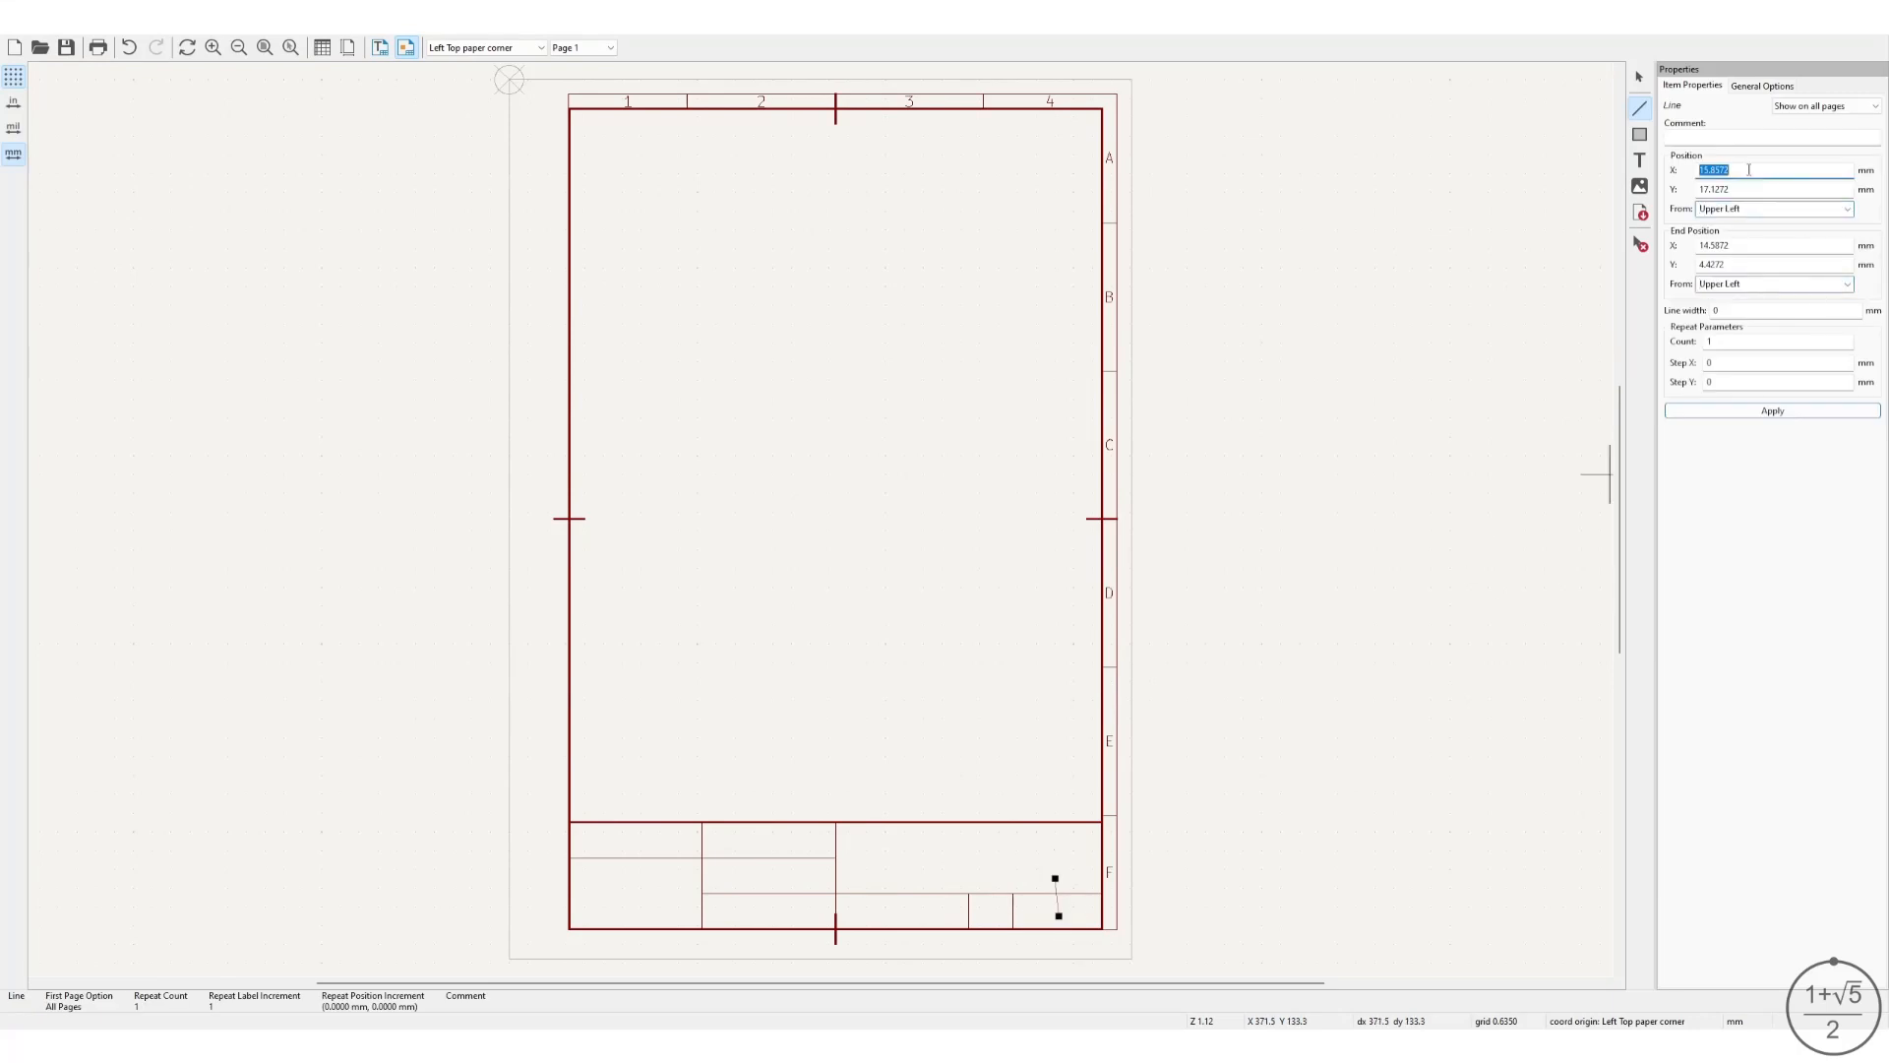
text(165)
key(Tab)
key(Tab)
key(Tab)
text(165)
key(Tab)
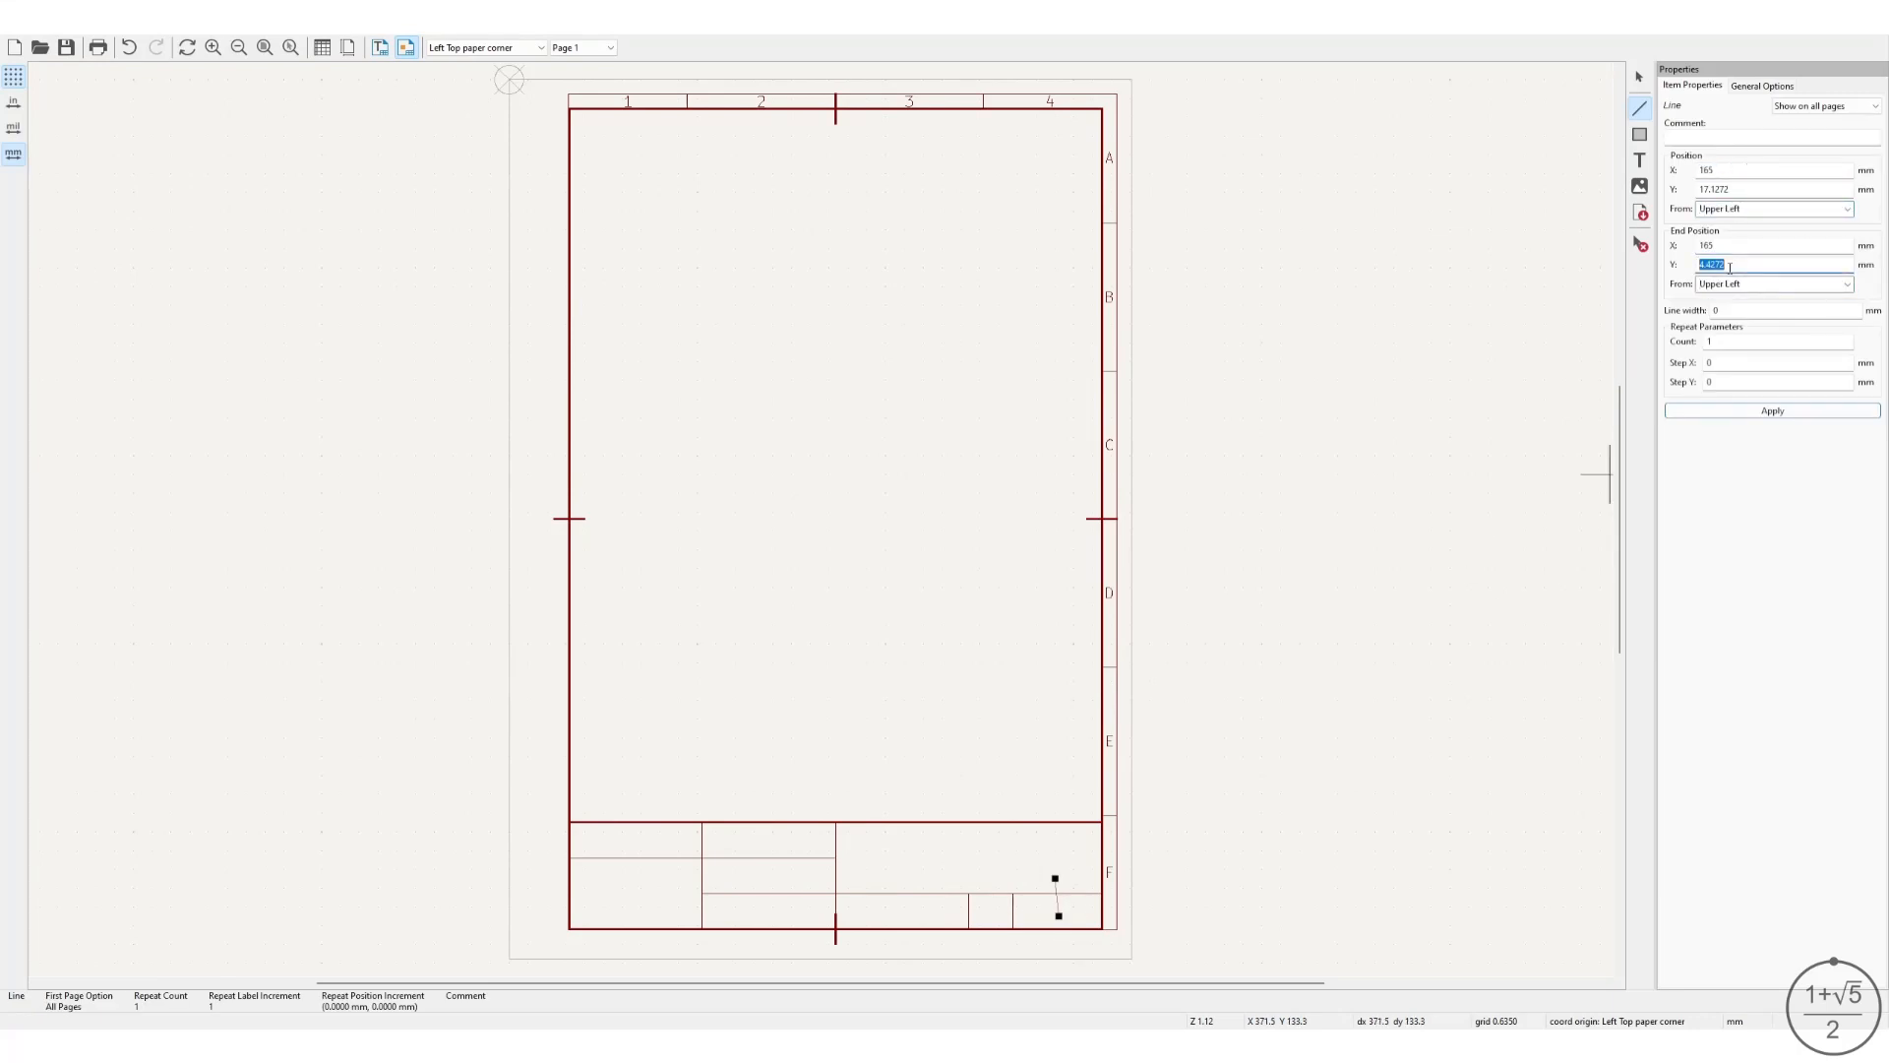
text(277)
click(1763, 409)
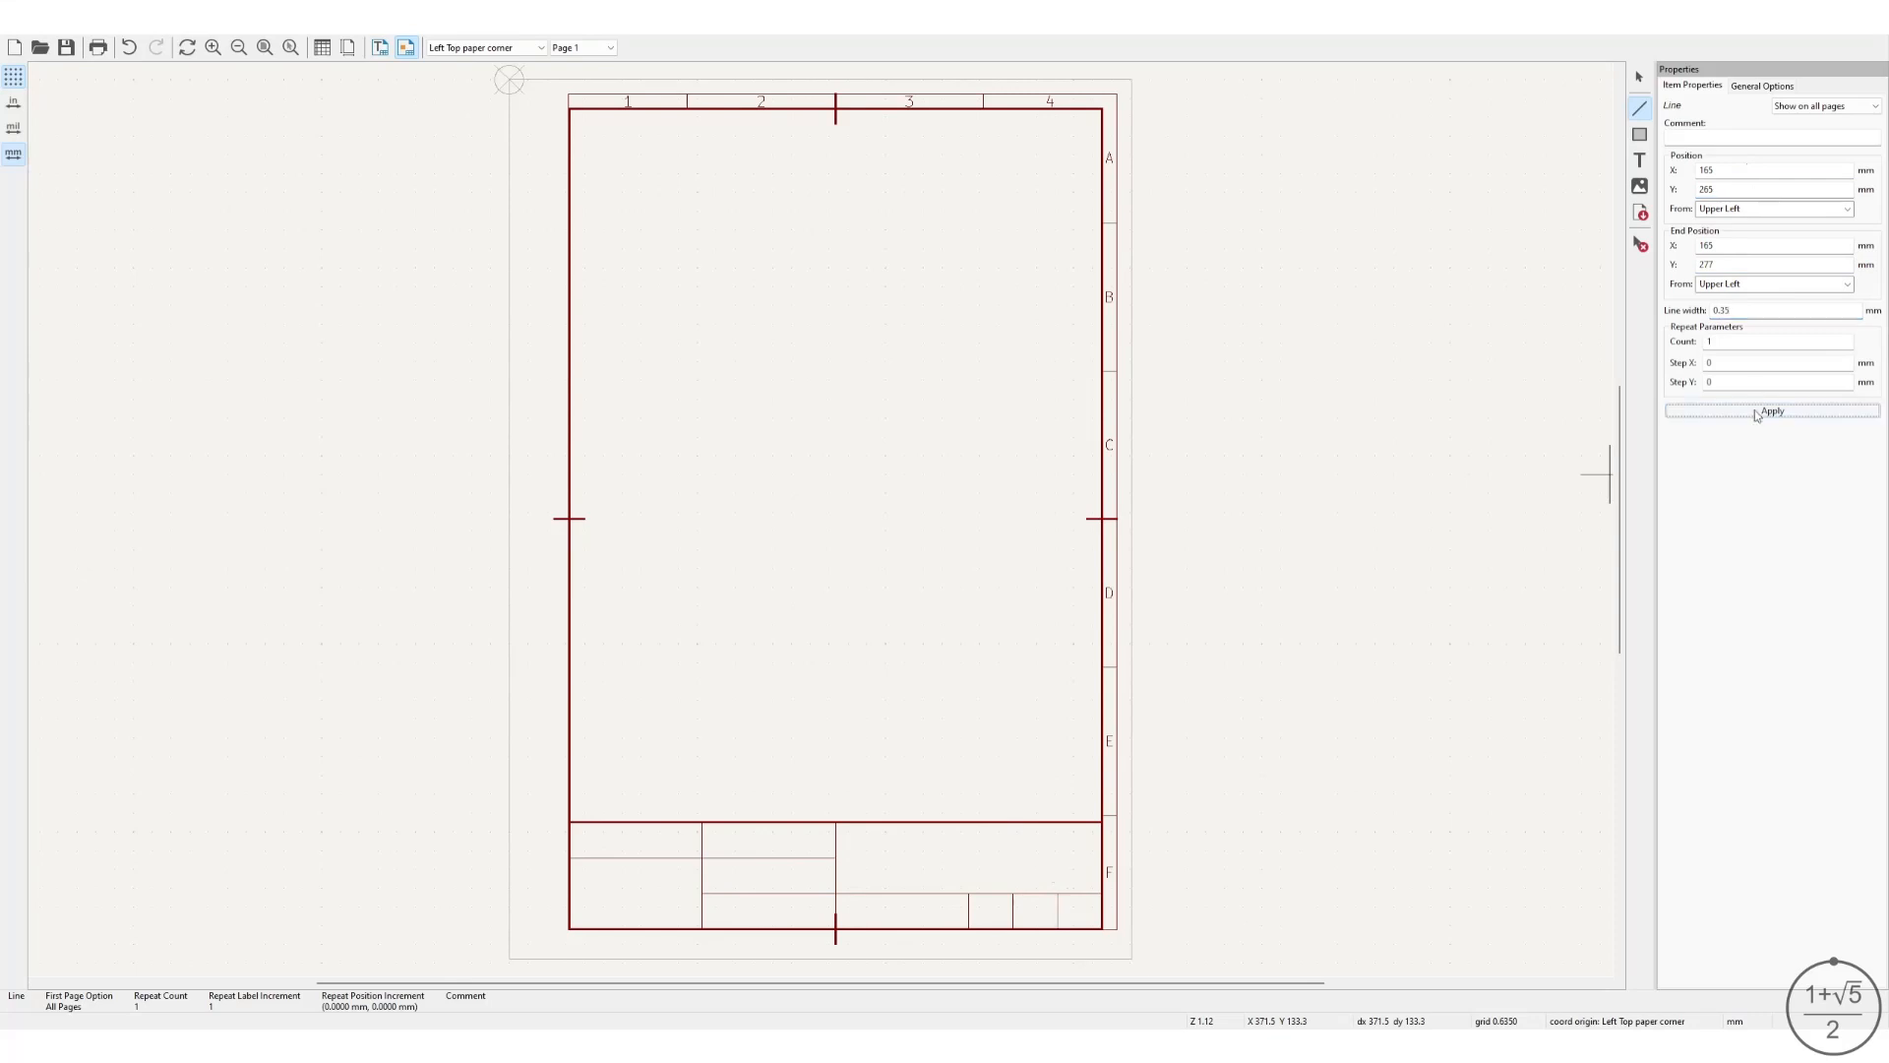
click(1008, 683)
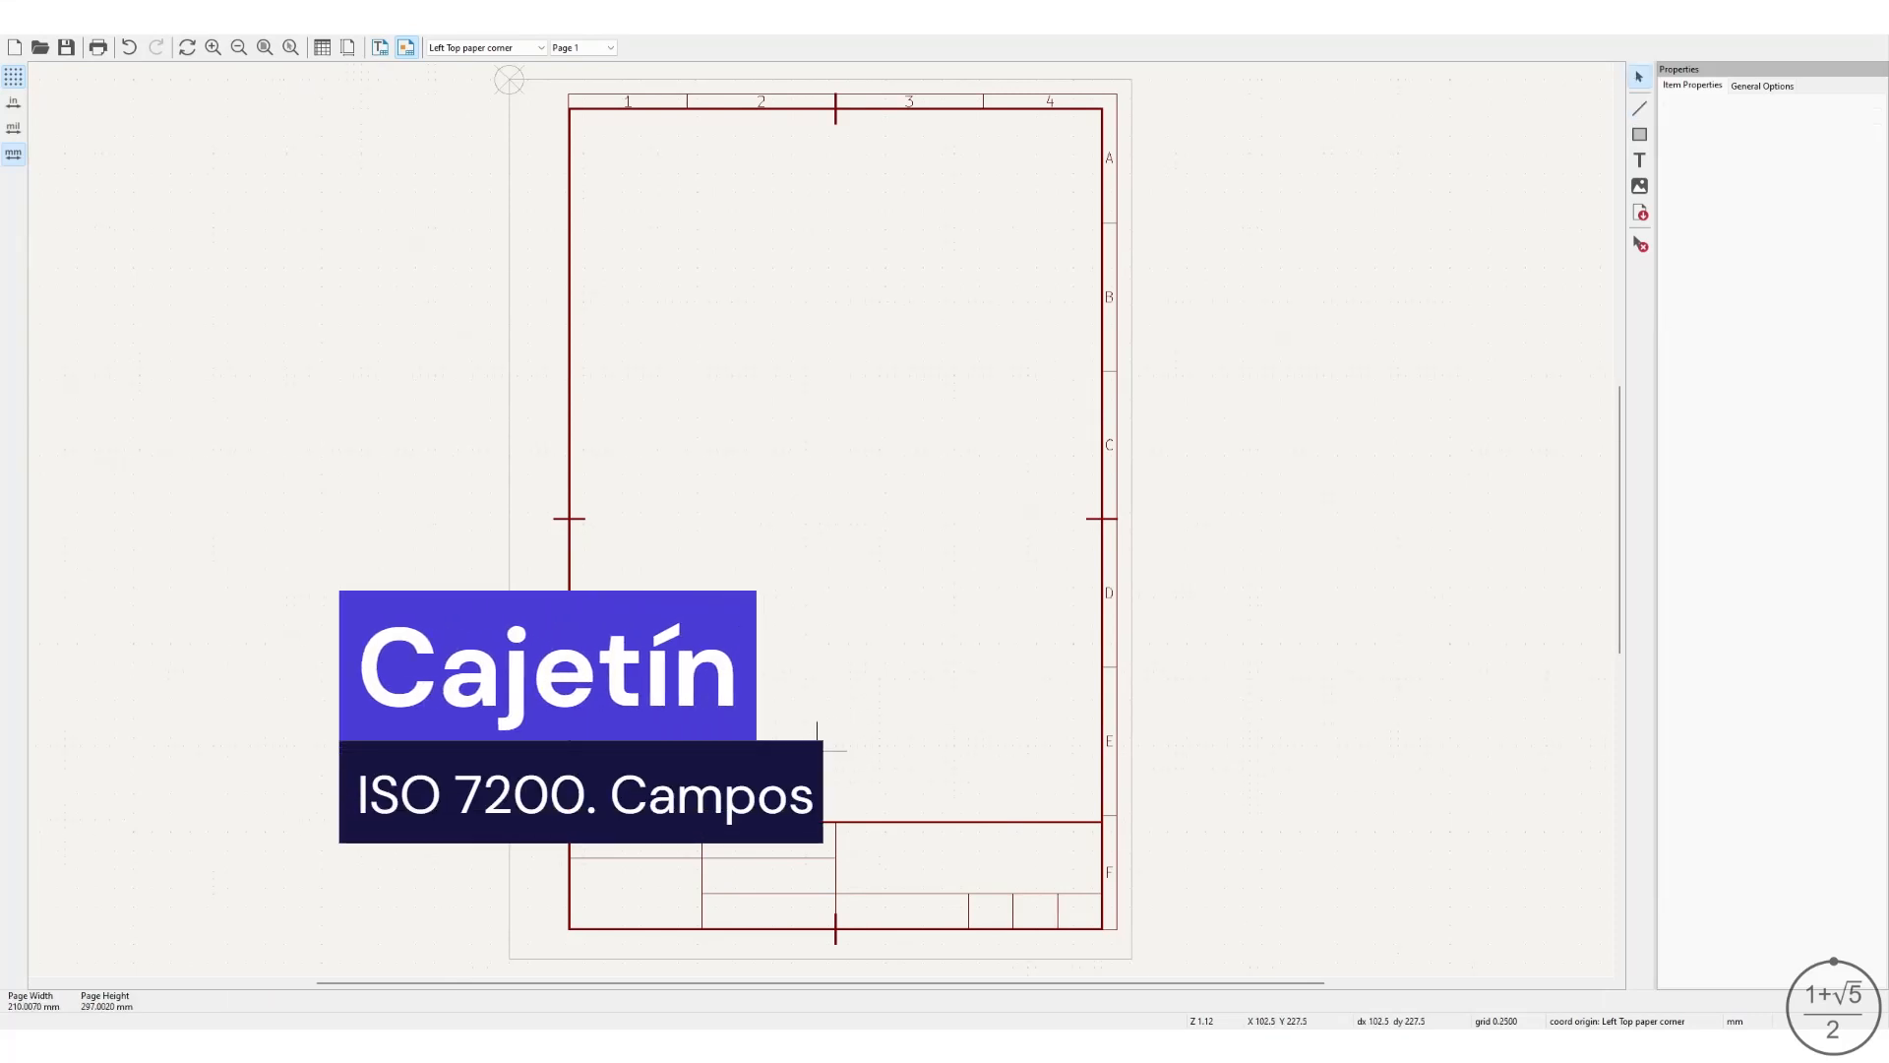
Switch to the 1 mm grid and add a bold "Document type" label in the upper-left corner of the title block's first cell.
scroll(581, 872, up, 5)
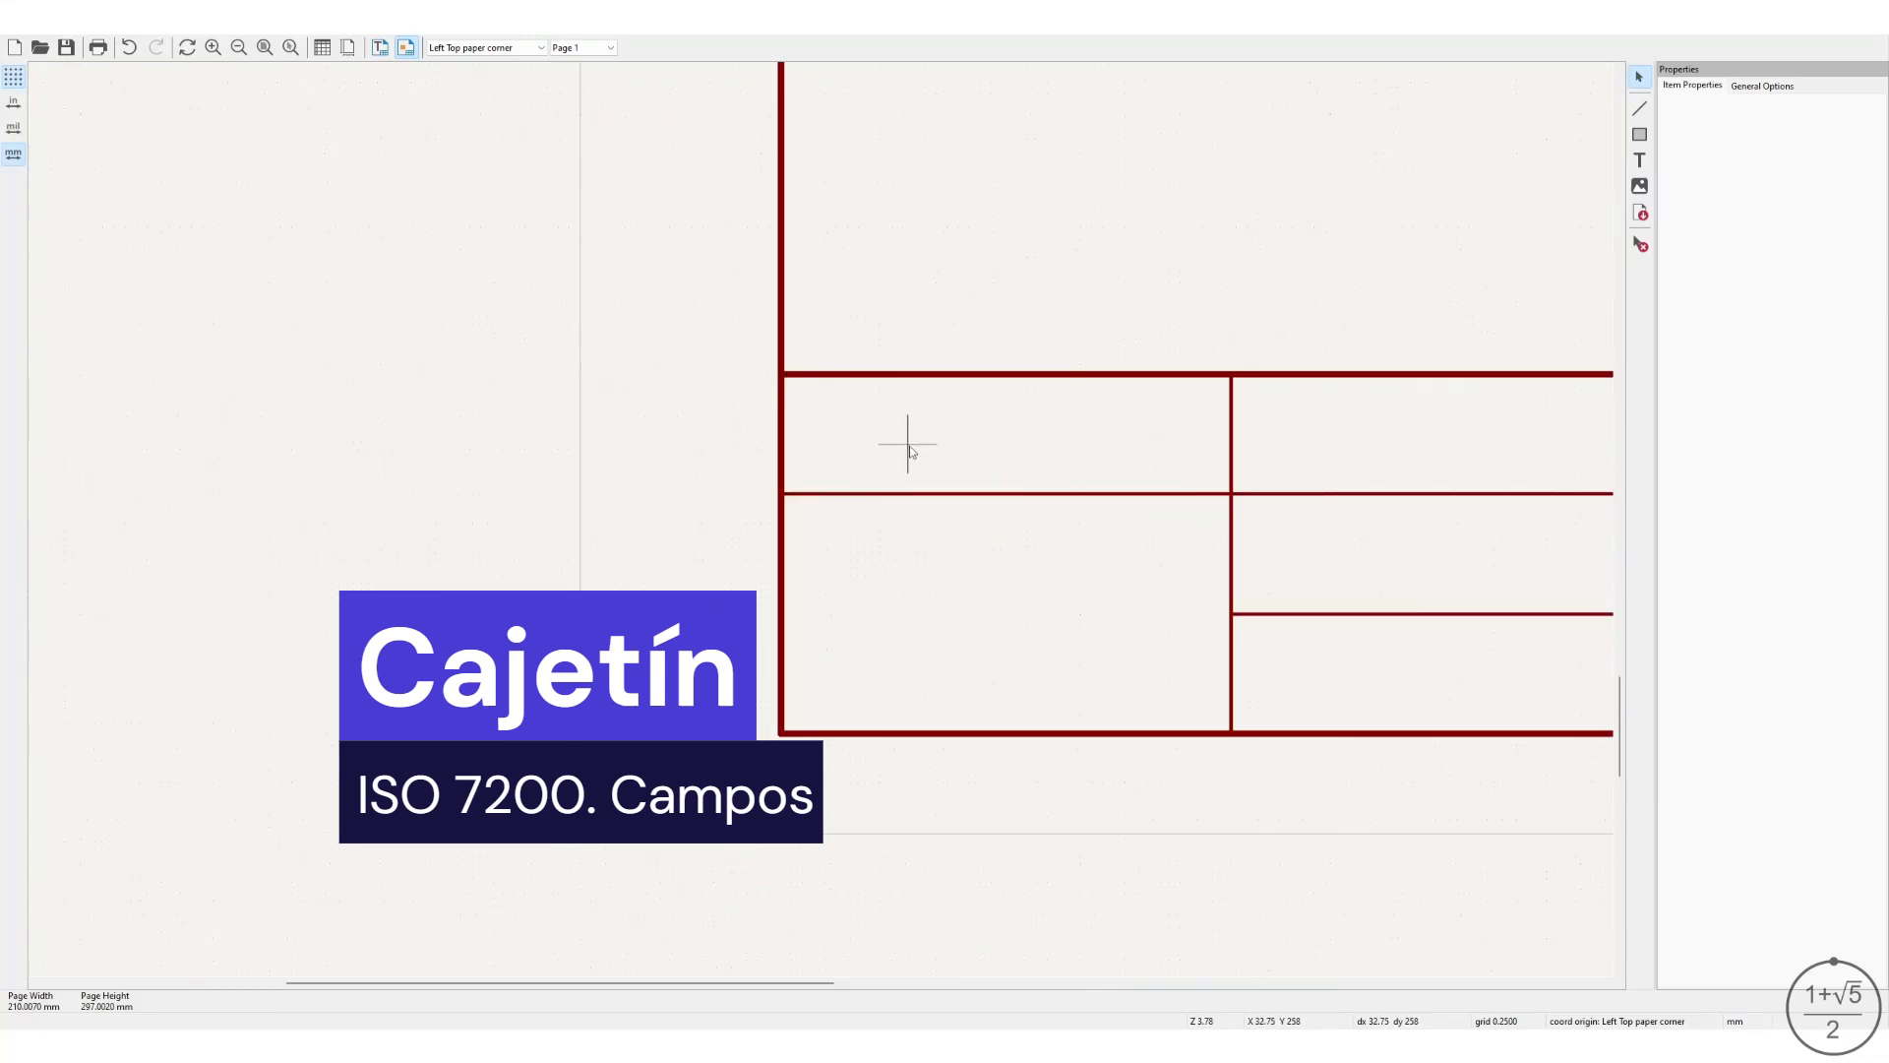
key(n)
click(1638, 161)
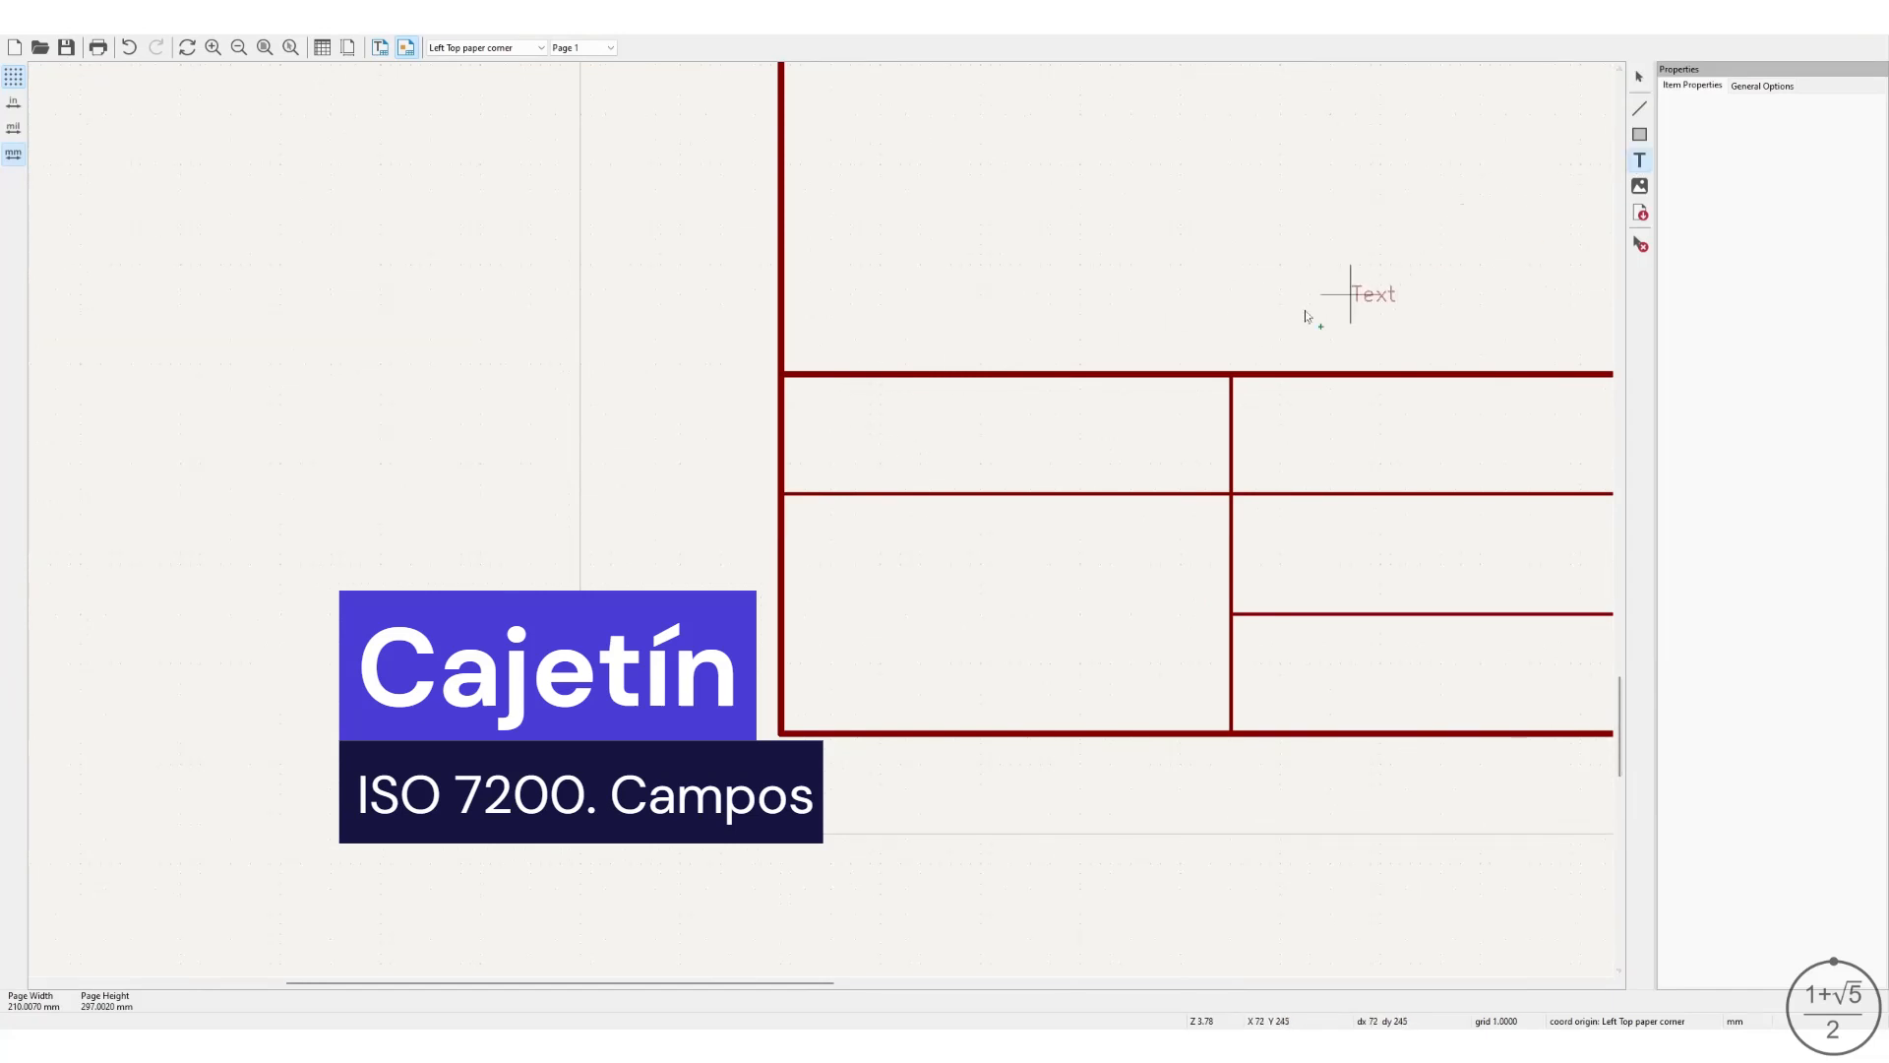
click(790, 394)
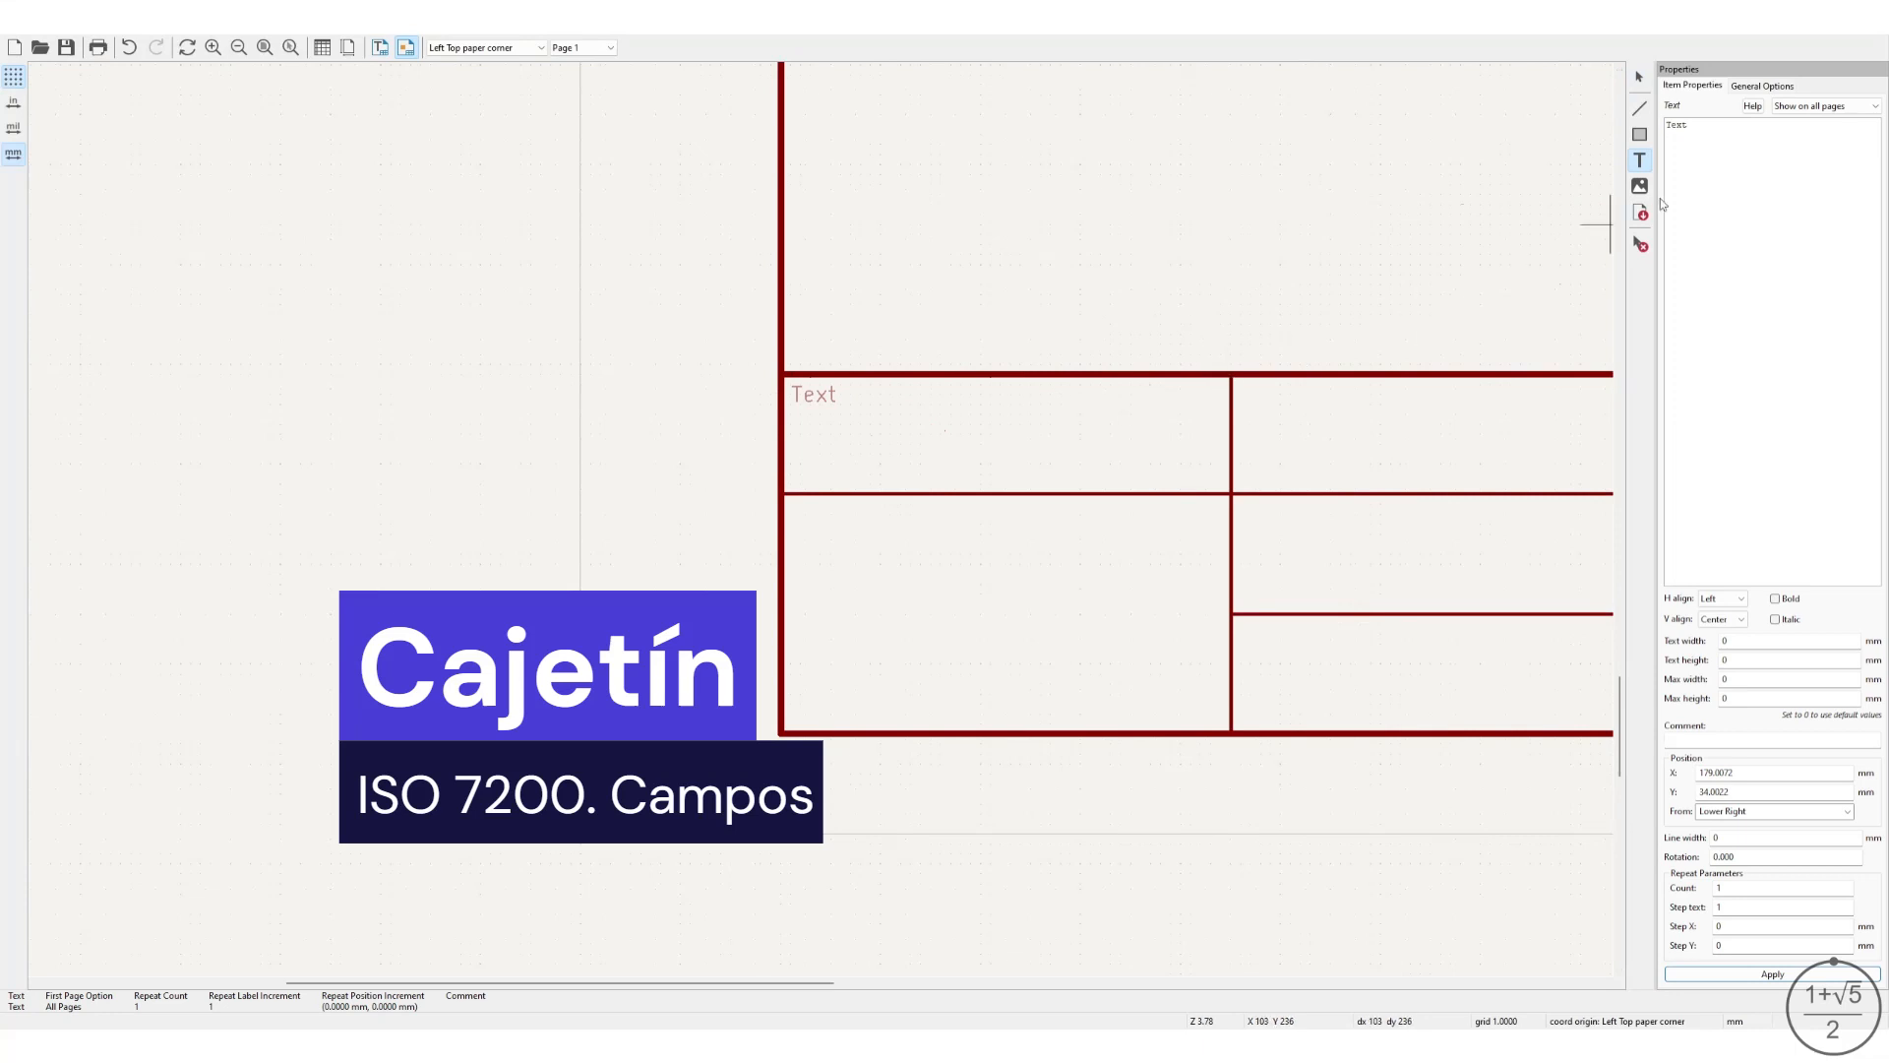
double_click(1706, 126)
text(T)
click(1775, 599)
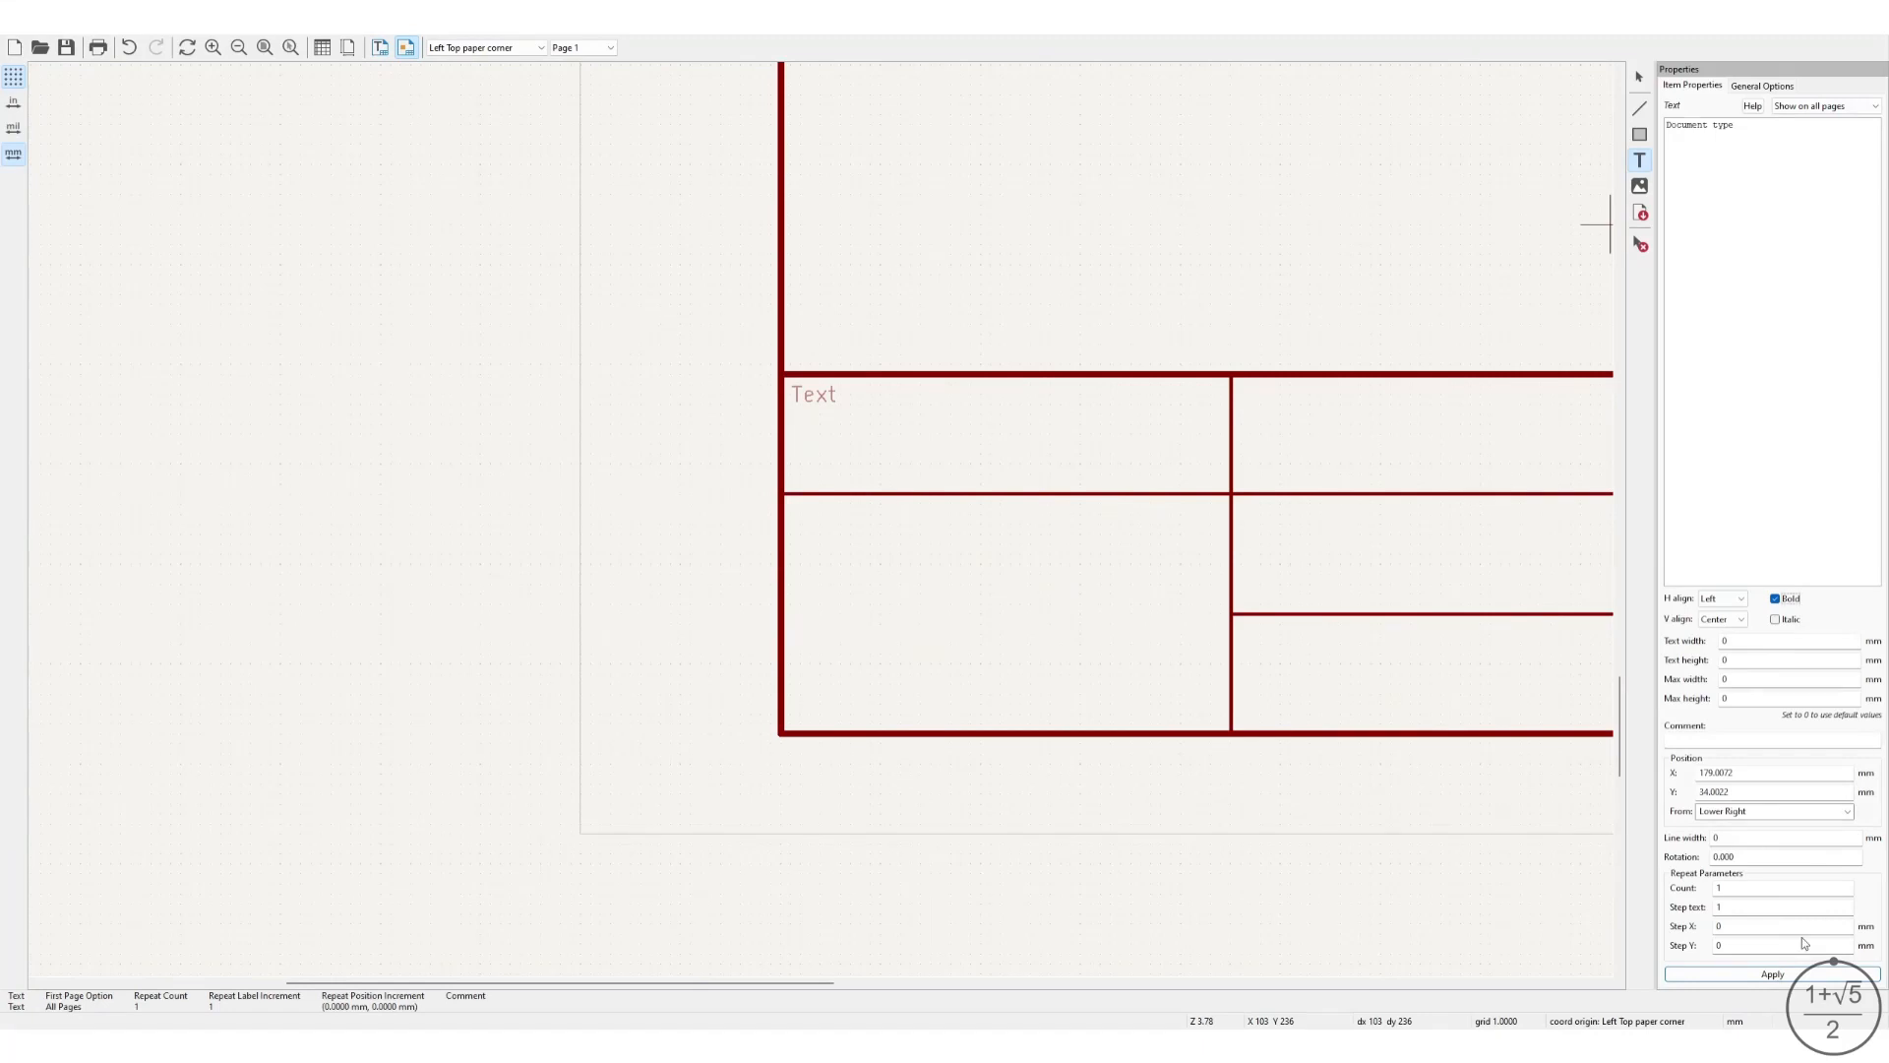
click(1772, 974)
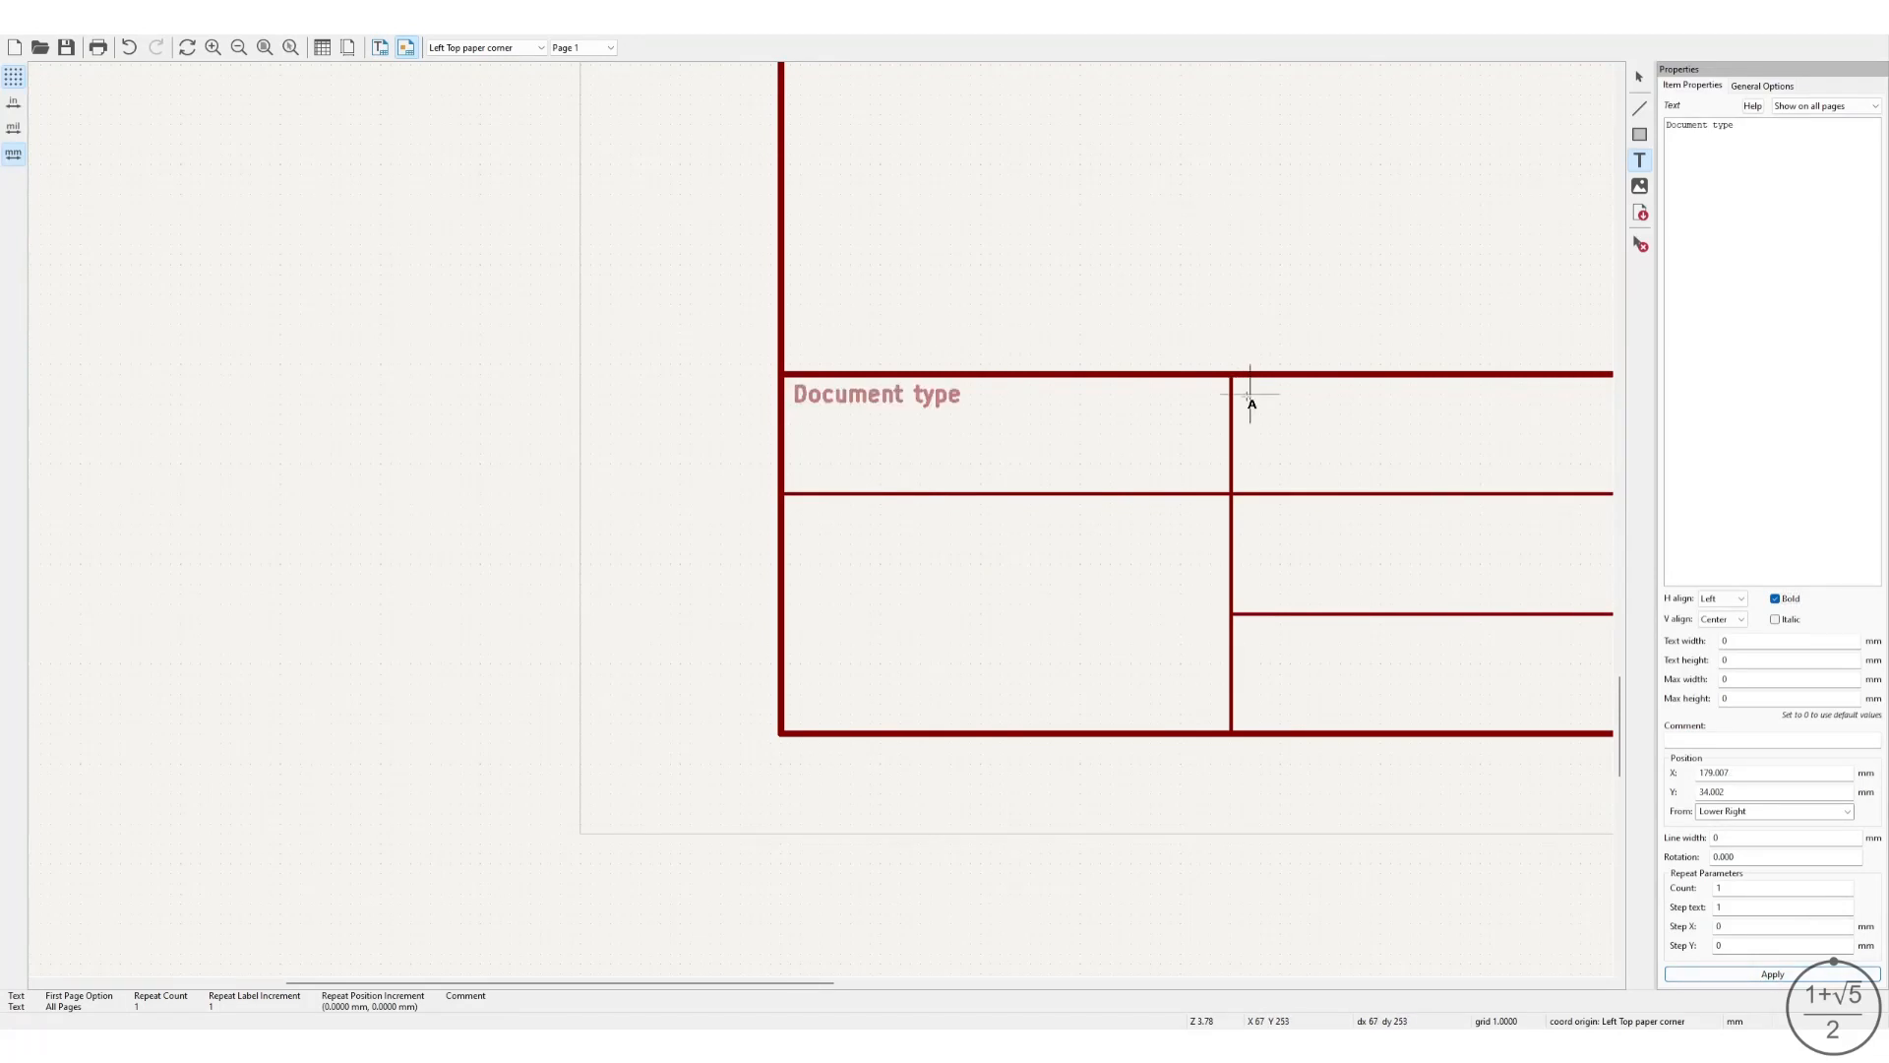
Add a bold "Issue date" label in the upper-left corner of the middle column's top cell.
click(1242, 397)
scroll(1604, 225, up, 1)
scroll(944, 430, down, 2)
middle_drag(841, 590, 1189, 419)
double_click(1695, 135)
text(Issue date)
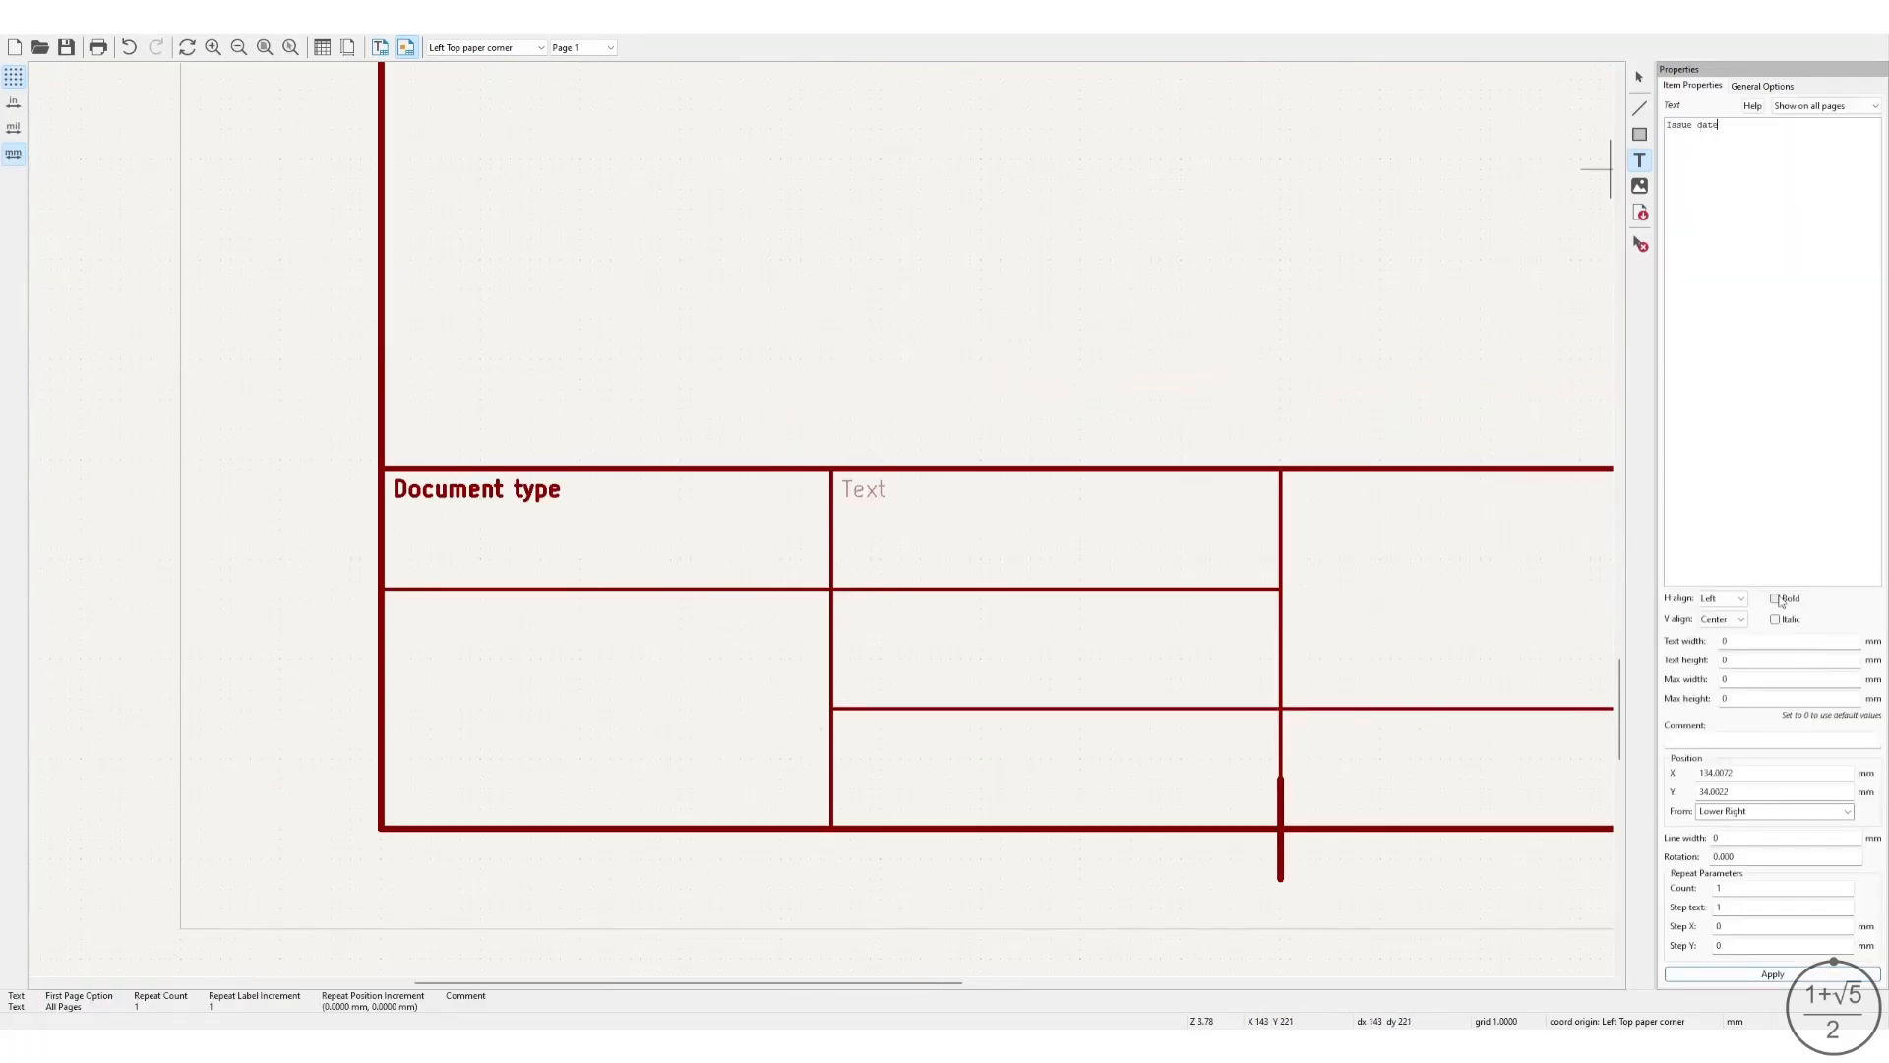
click(1773, 974)
Add a bold "Drawn by" label in the upper-left corner of the cell below Issue date.
click(843, 610)
double_click(1714, 131)
text(E)
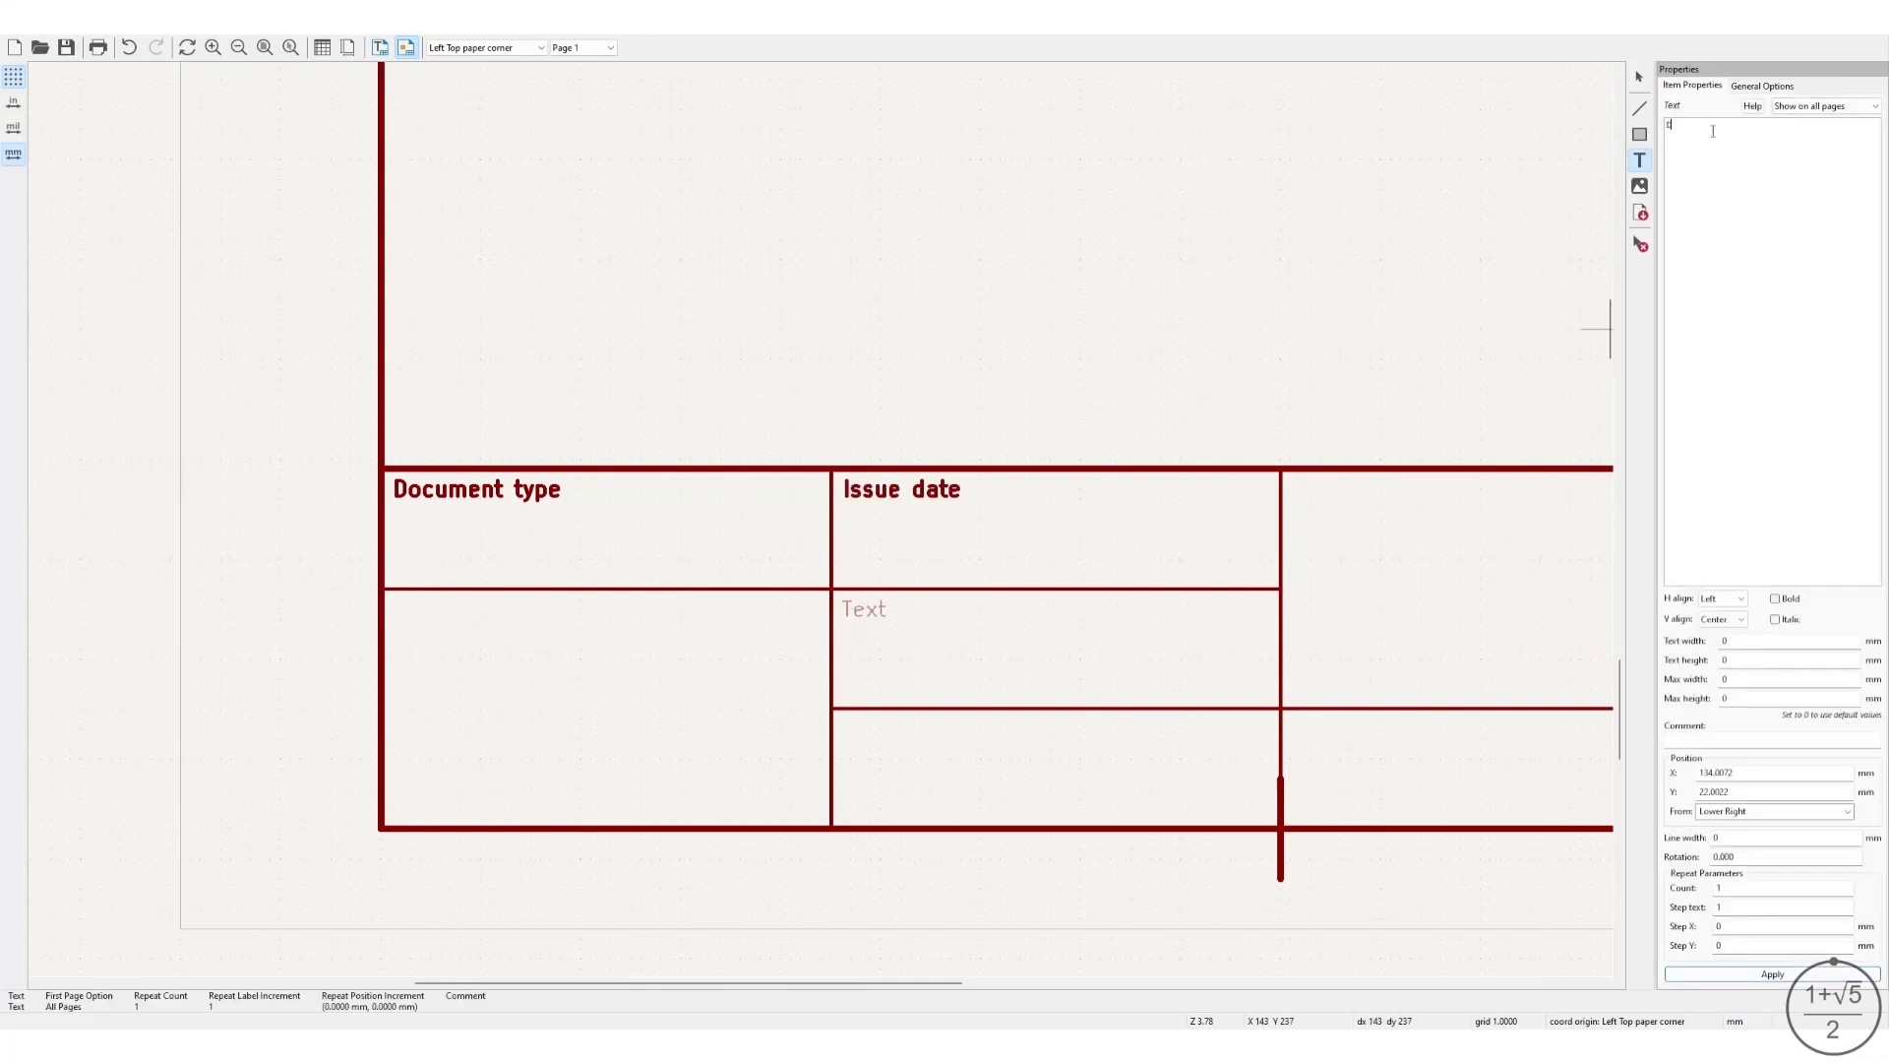
click(1776, 599)
click(1772, 975)
Add a bold "Approved by" label in the upper-left corner of the cell below Drawn by.
click(843, 729)
double_click(1717, 127)
text(Approved by)
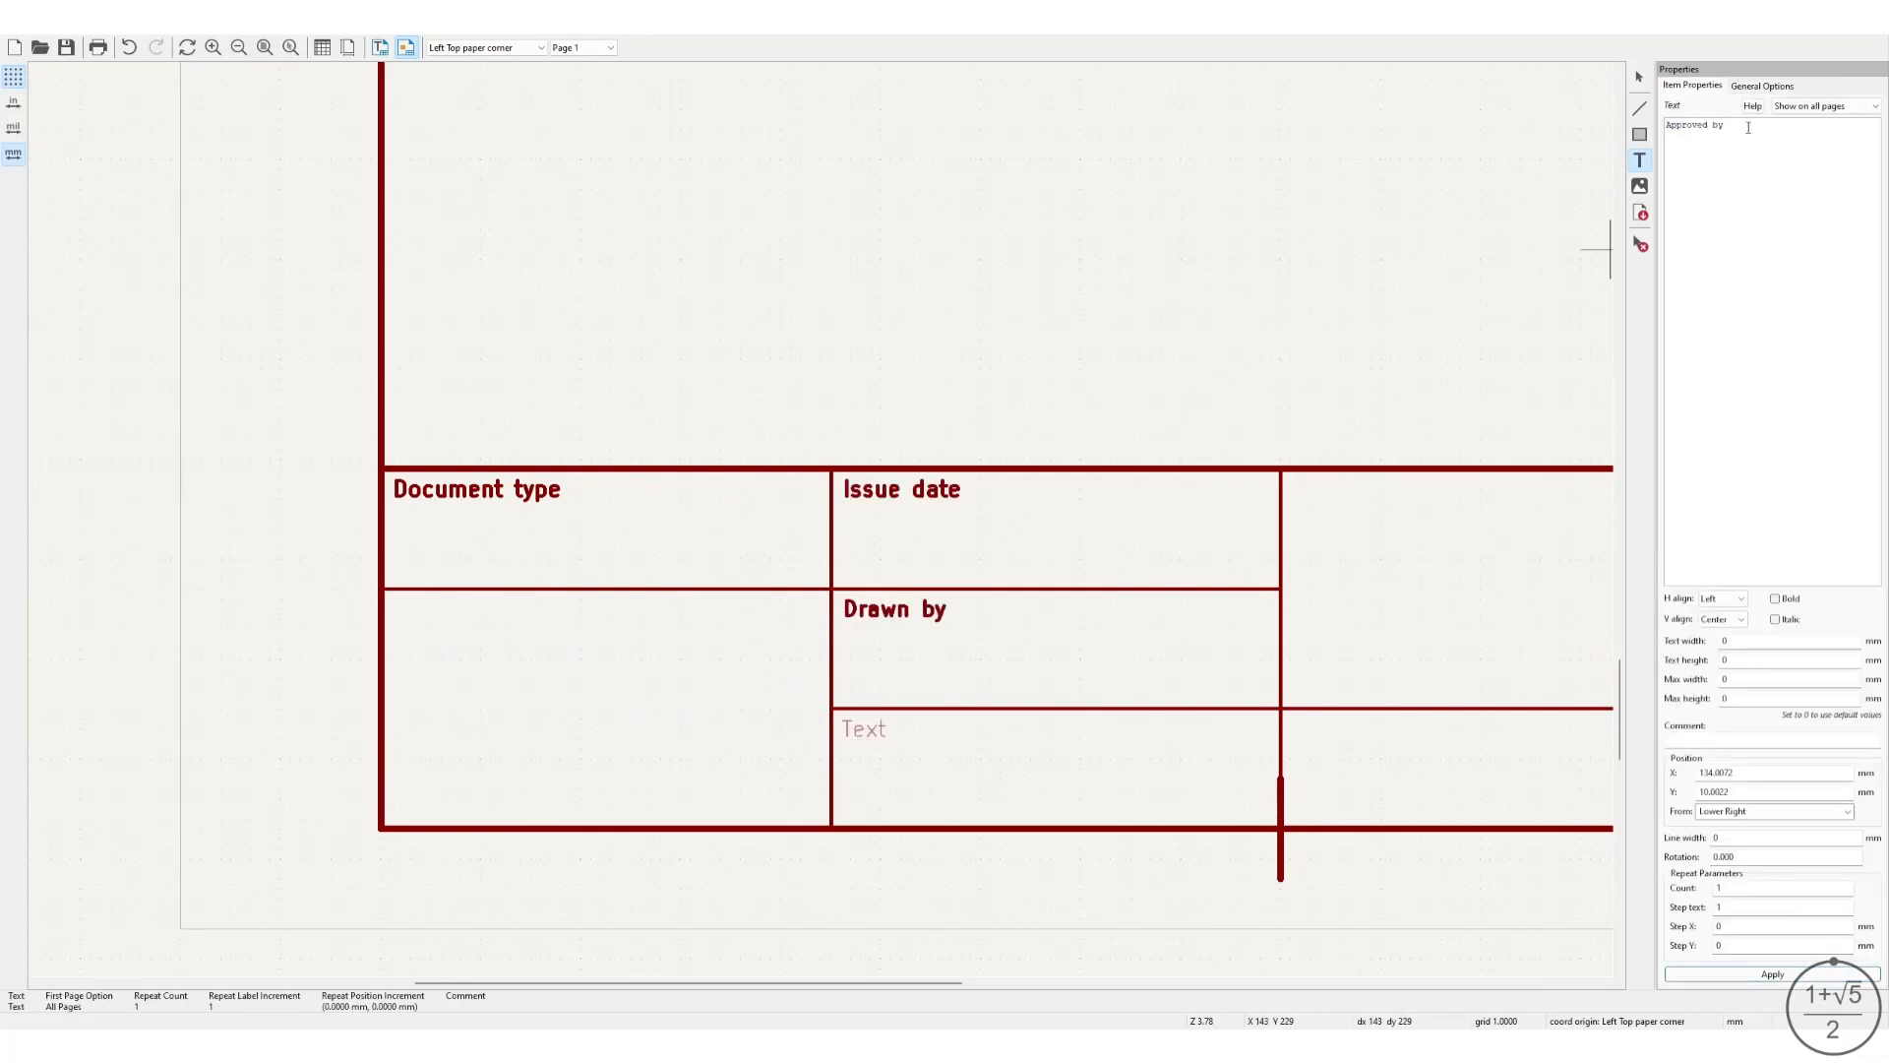
click(1777, 598)
click(1772, 975)
Add a bold "Title" label in the upper-left corner of the large cell beside Issue date.
click(1291, 489)
double_click(1696, 126)
text(Title)
click(1776, 598)
click(1772, 974)
Add a bold "Document ID." label in the upper-left corner of the bottom-row cell below Title.
middle_drag(1480, 692, 983, 688)
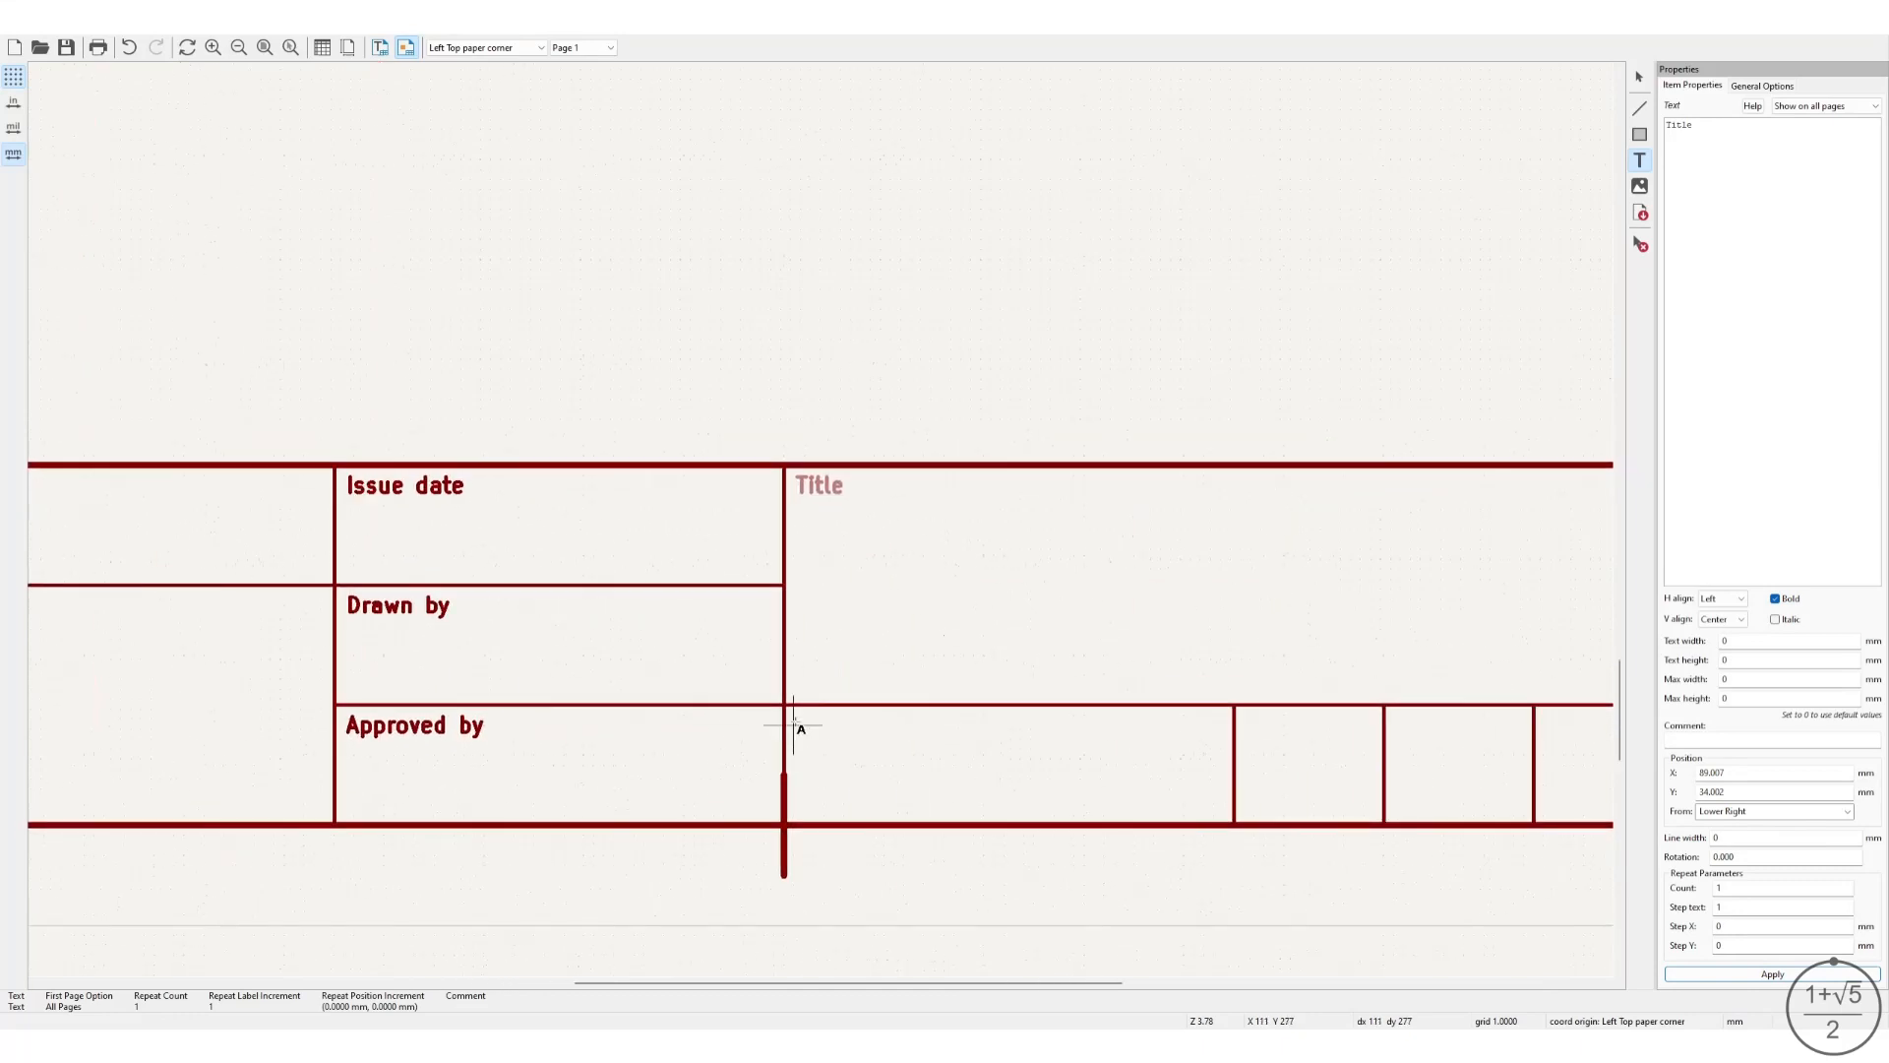
click(795, 725)
double_click(1702, 129)
text(Document ID.)
click(1776, 598)
click(1772, 974)
Add a bold "Lang" label in the narrow bottom-row cell beside Document ID.
click(1246, 725)
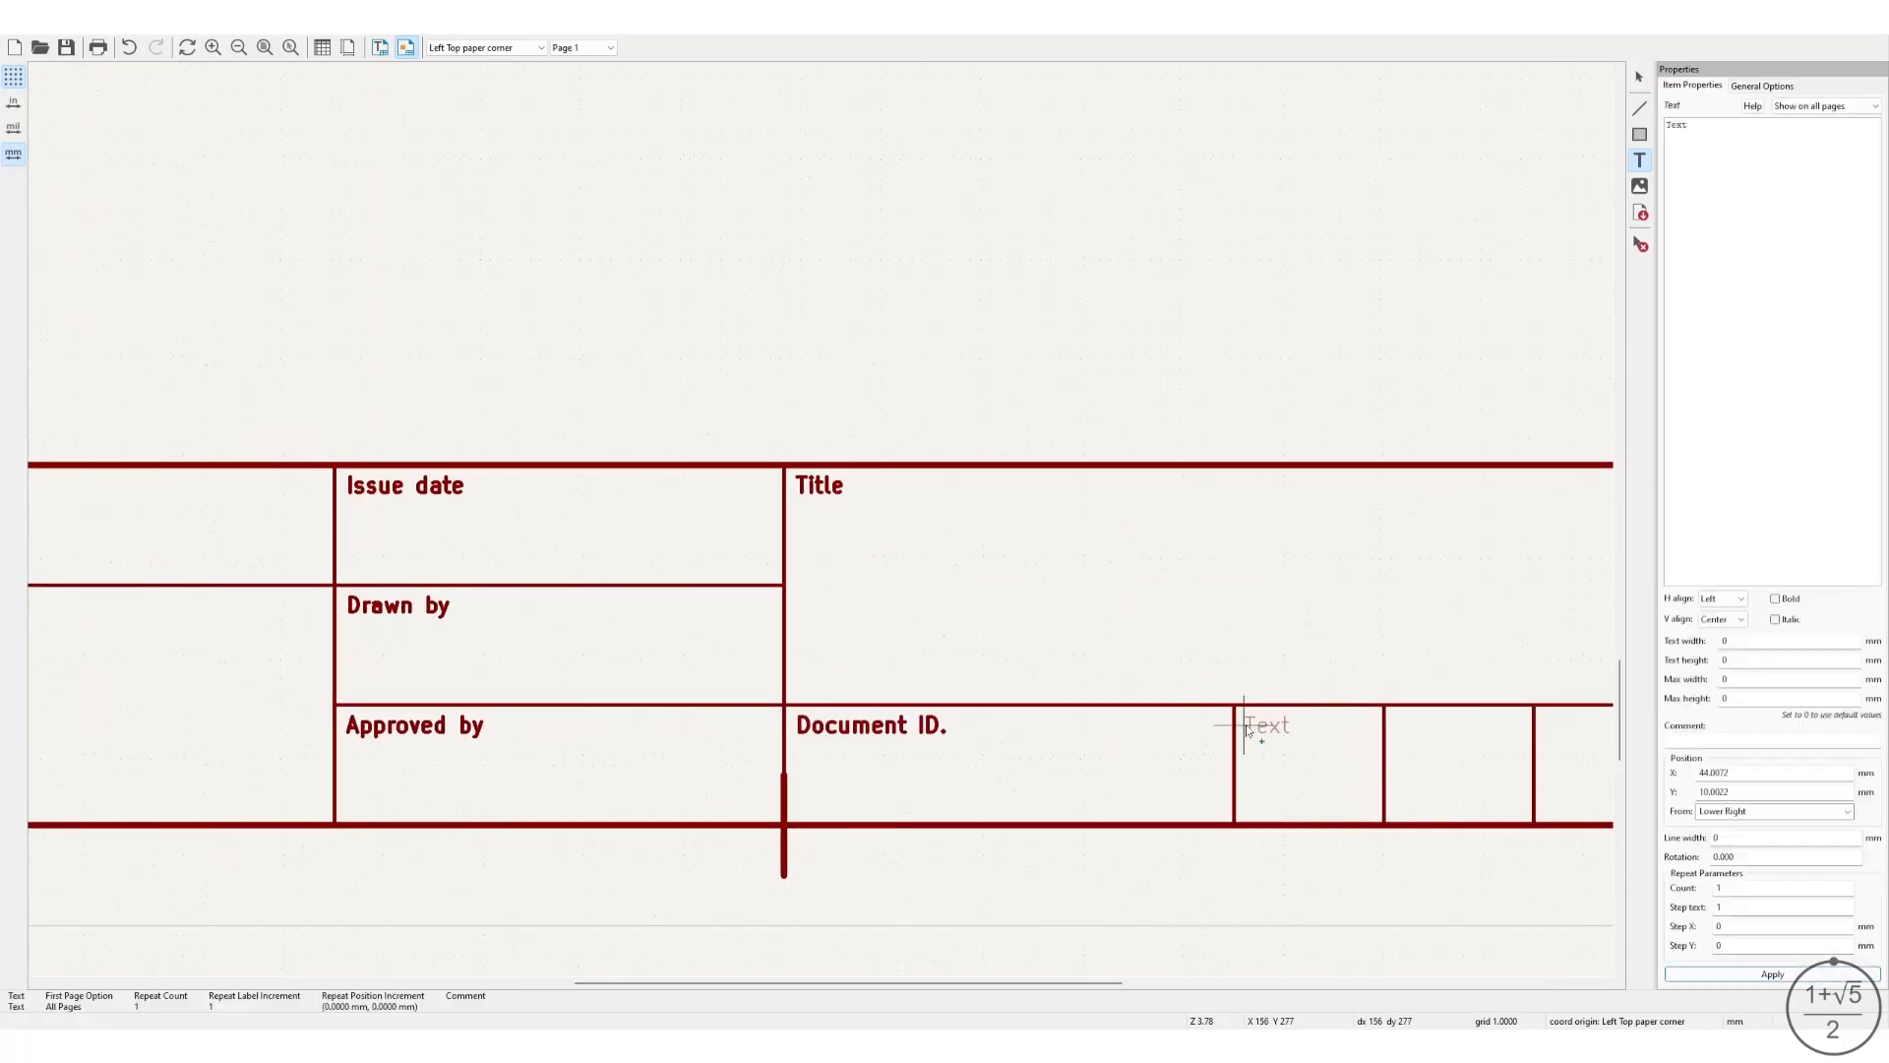
double_click(1696, 126)
text(Lang)
click(1776, 598)
click(1772, 975)
Add a bold "Rev" label in the narrow bottom-row cell beside Lang.
click(1393, 726)
double_click(1716, 127)
text(Rev)
middle_drag(1543, 768, 1318, 758)
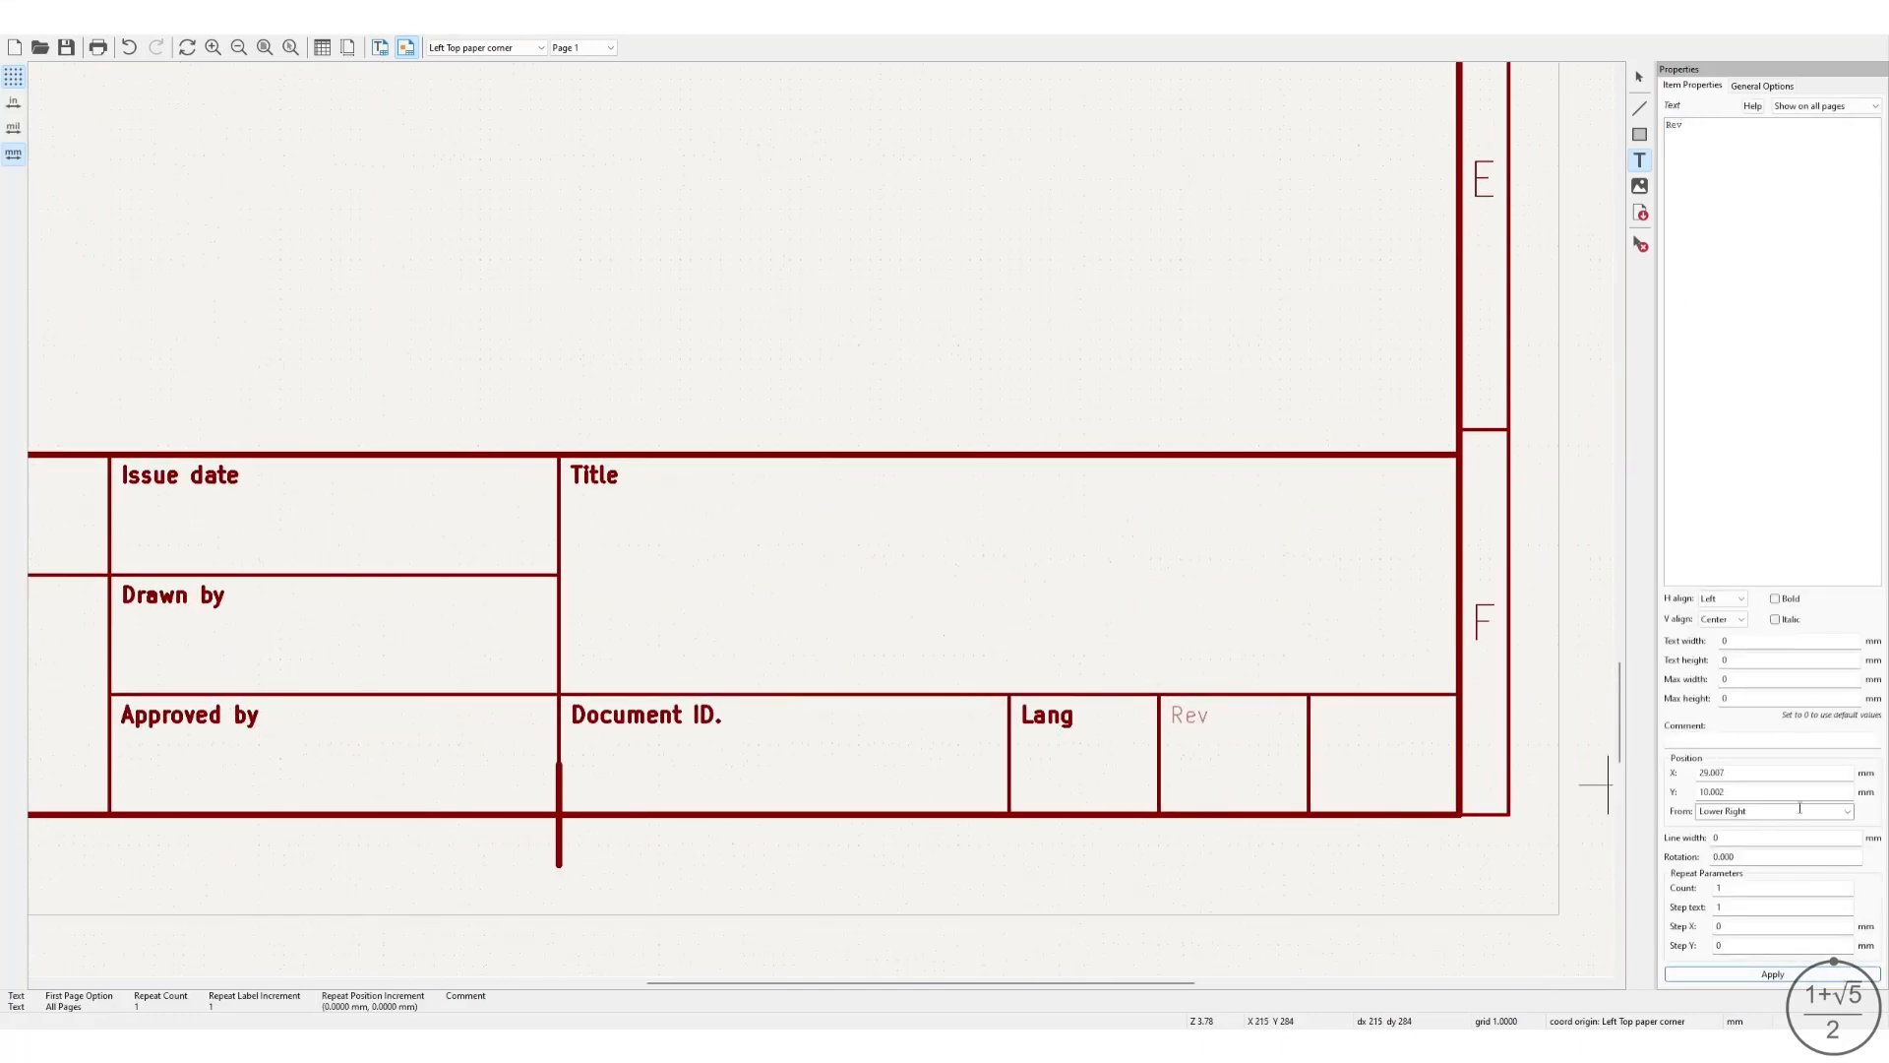
click(1776, 599)
click(1772, 974)
Add a bold "Sheet" label in the last bottom-row cell and leave the text tool.
click(1319, 719)
double_click(1695, 126)
text(Sheet)
click(1776, 597)
click(1772, 974)
click(1638, 76)
key(Home)
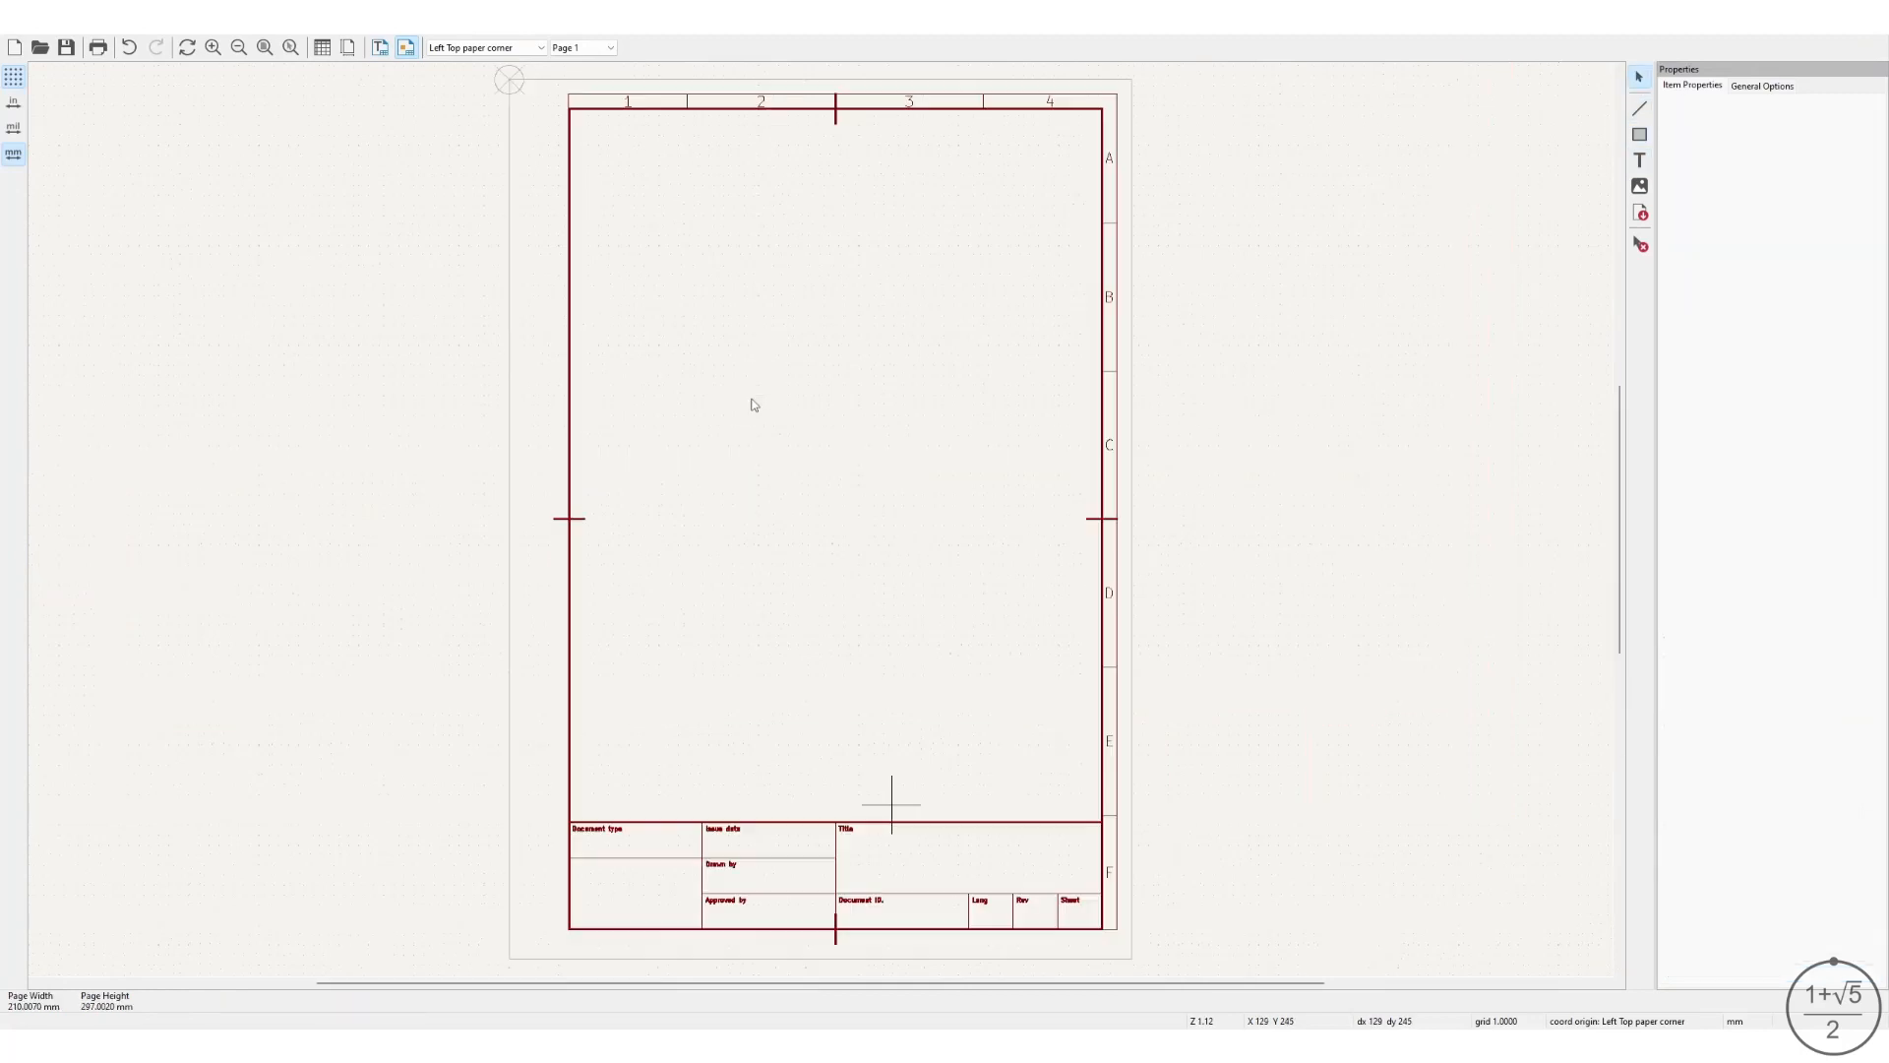
Turn off bold for the Document type and Issue date labels.
scroll(639, 839, up, 3)
click(705, 482)
click(1777, 599)
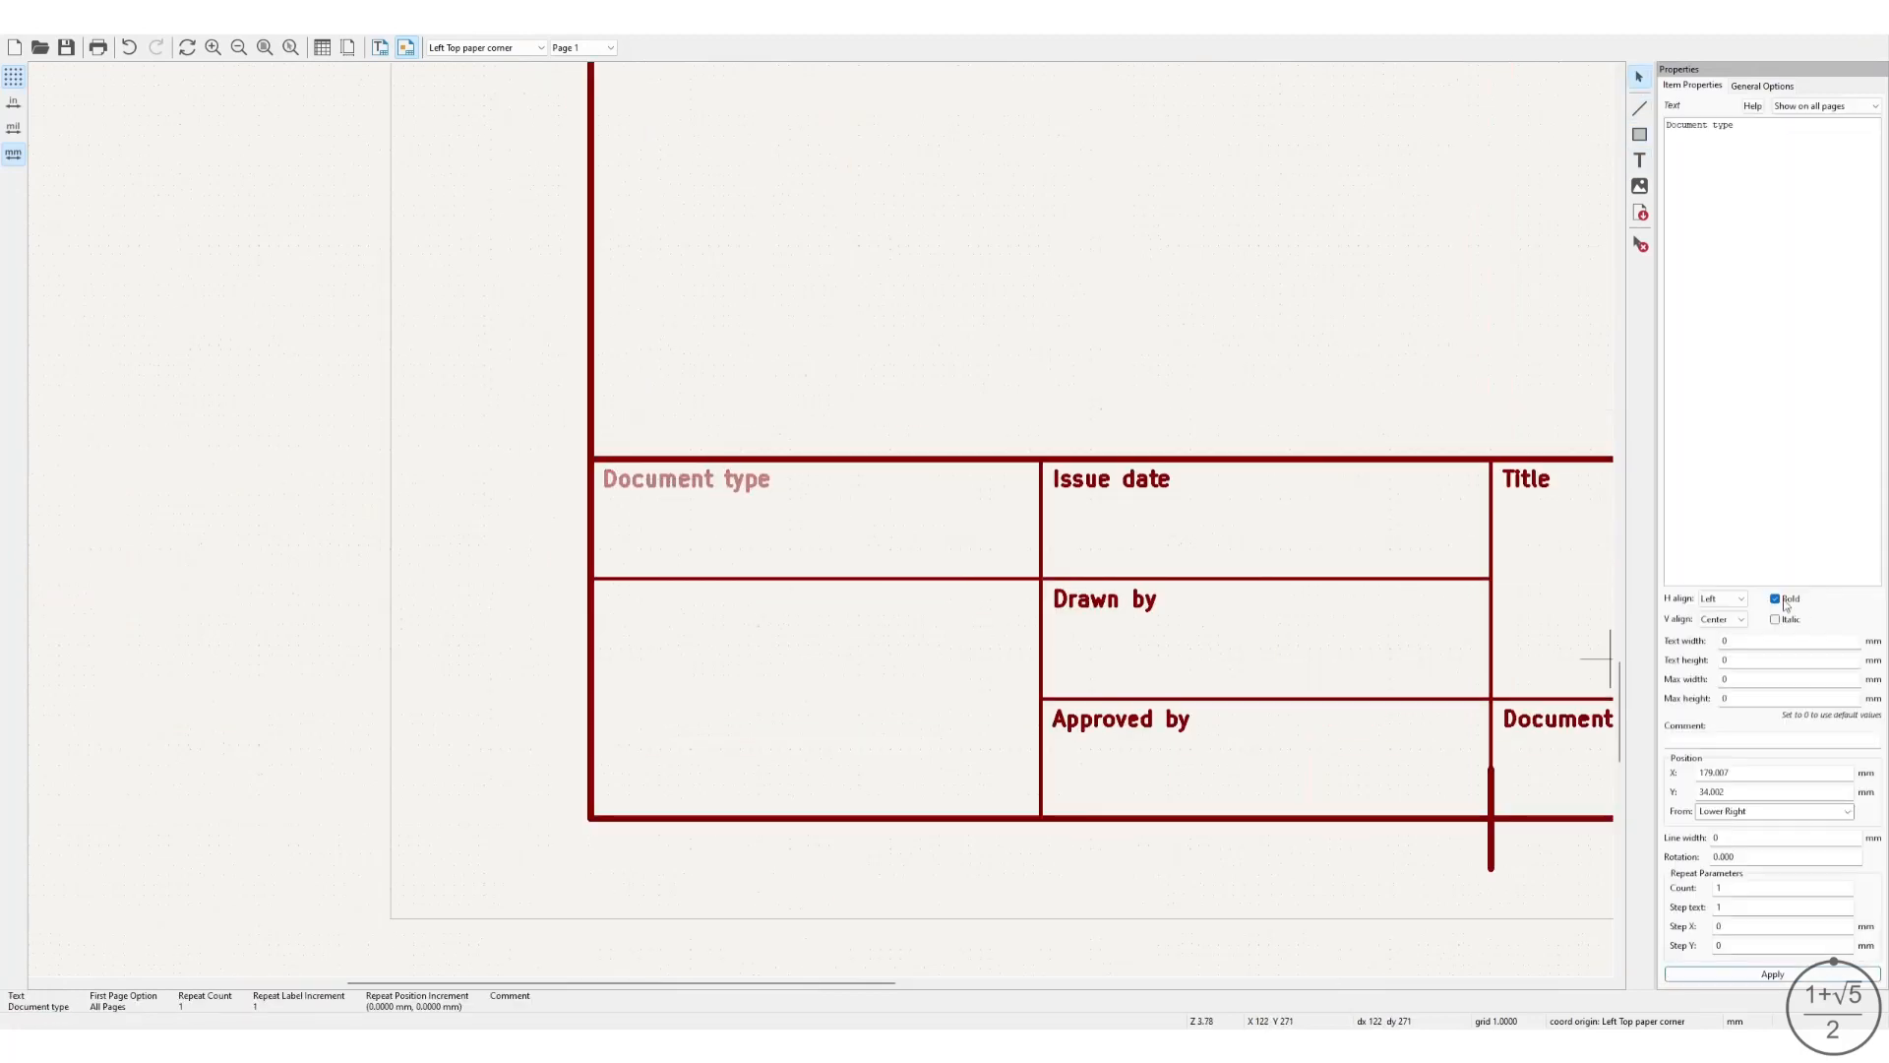
click(1773, 974)
click(1122, 484)
click(1776, 598)
click(1772, 974)
Turn off bold for the Drawn by, Approved by, Title, Document ID., Lang, Rev and Sheet labels.
click(1104, 599)
click(1776, 598)
click(1773, 974)
click(1120, 719)
click(1776, 598)
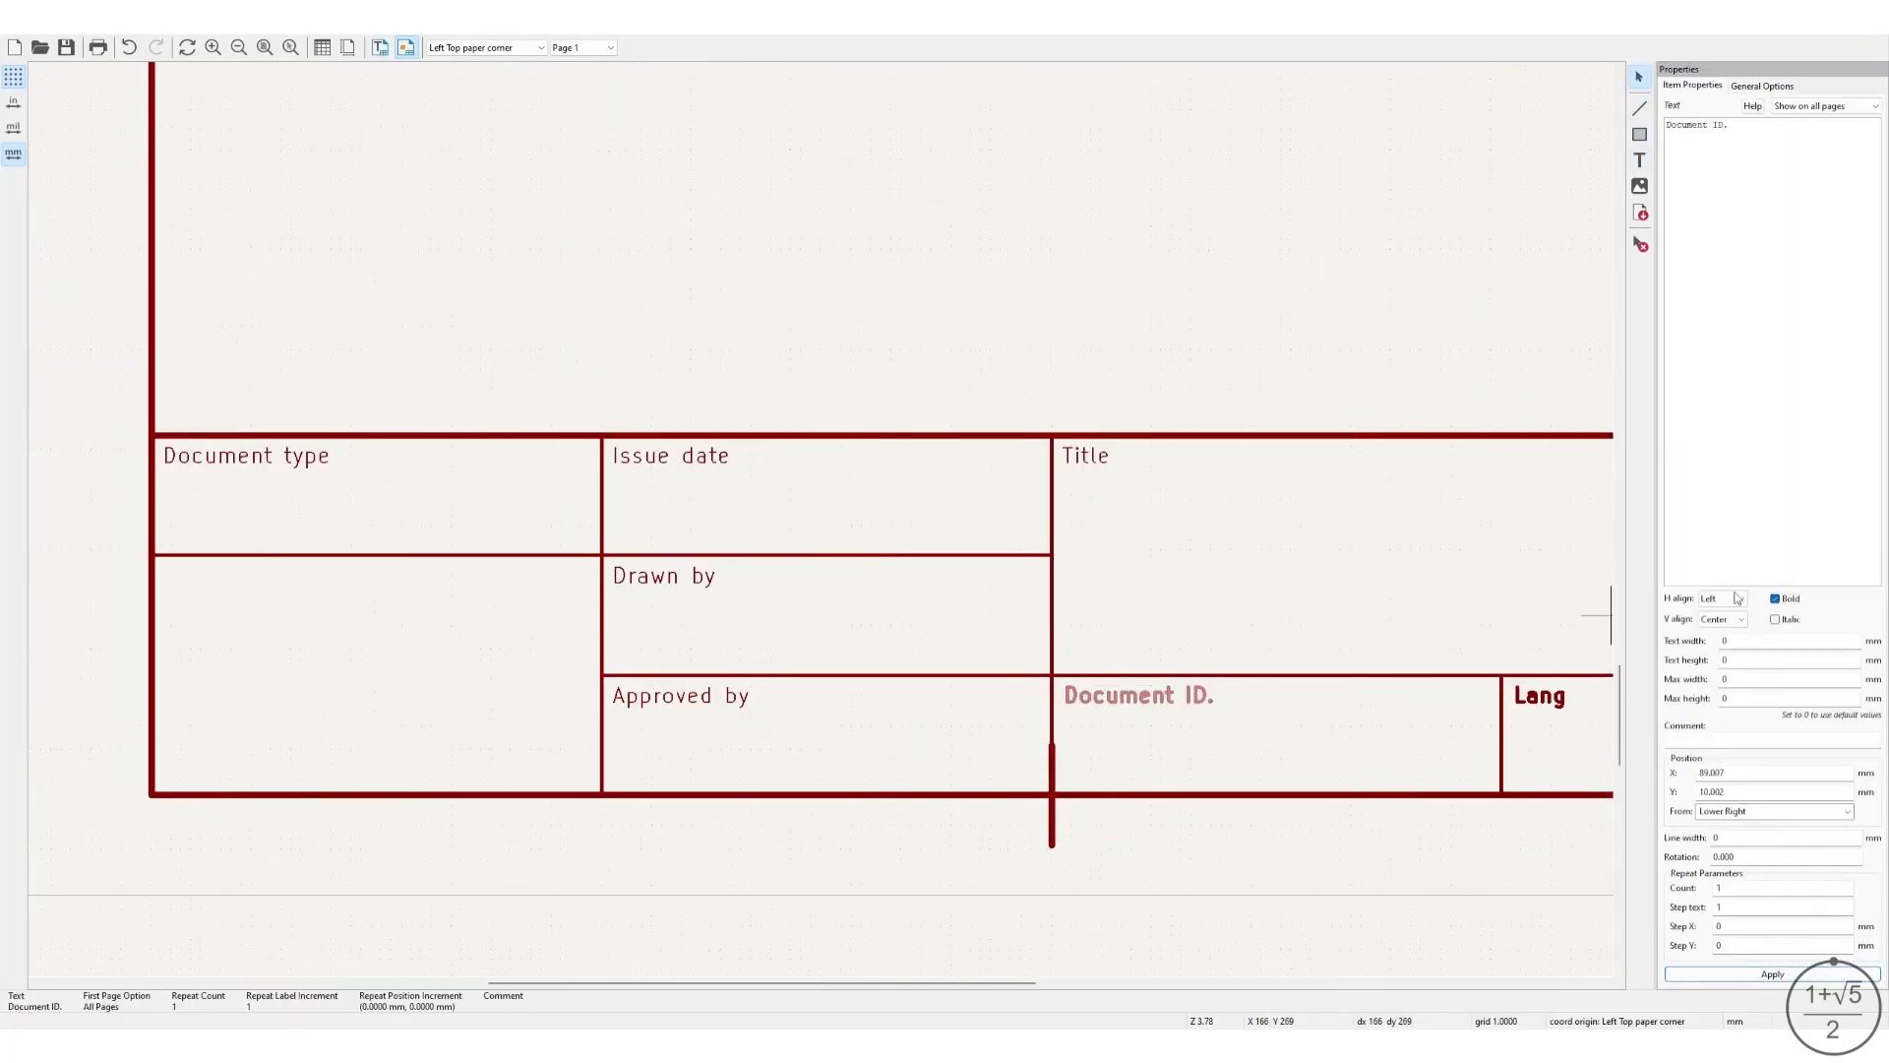
click(1772, 974)
click(1059, 356)
key(Home)
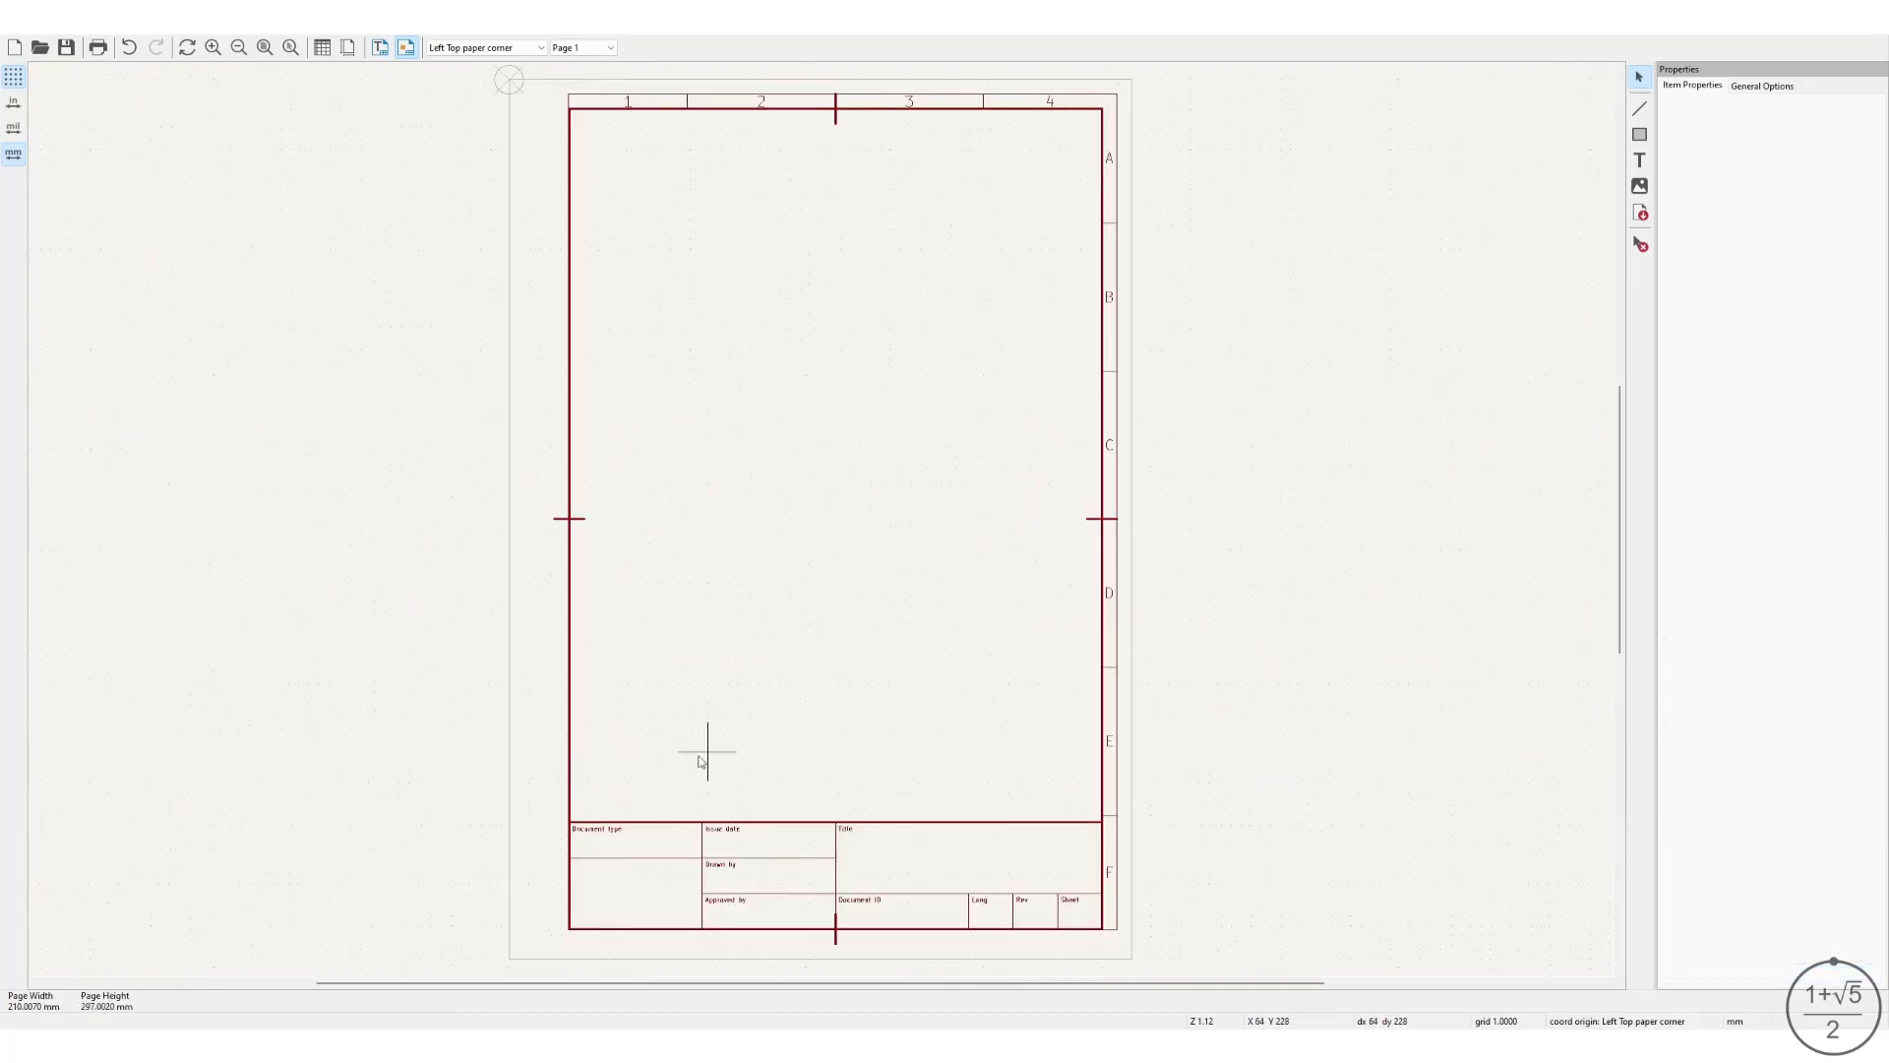
Add the bold text variable ${COMMENT1} beneath the Document type label.
scroll(577, 871, up, 5)
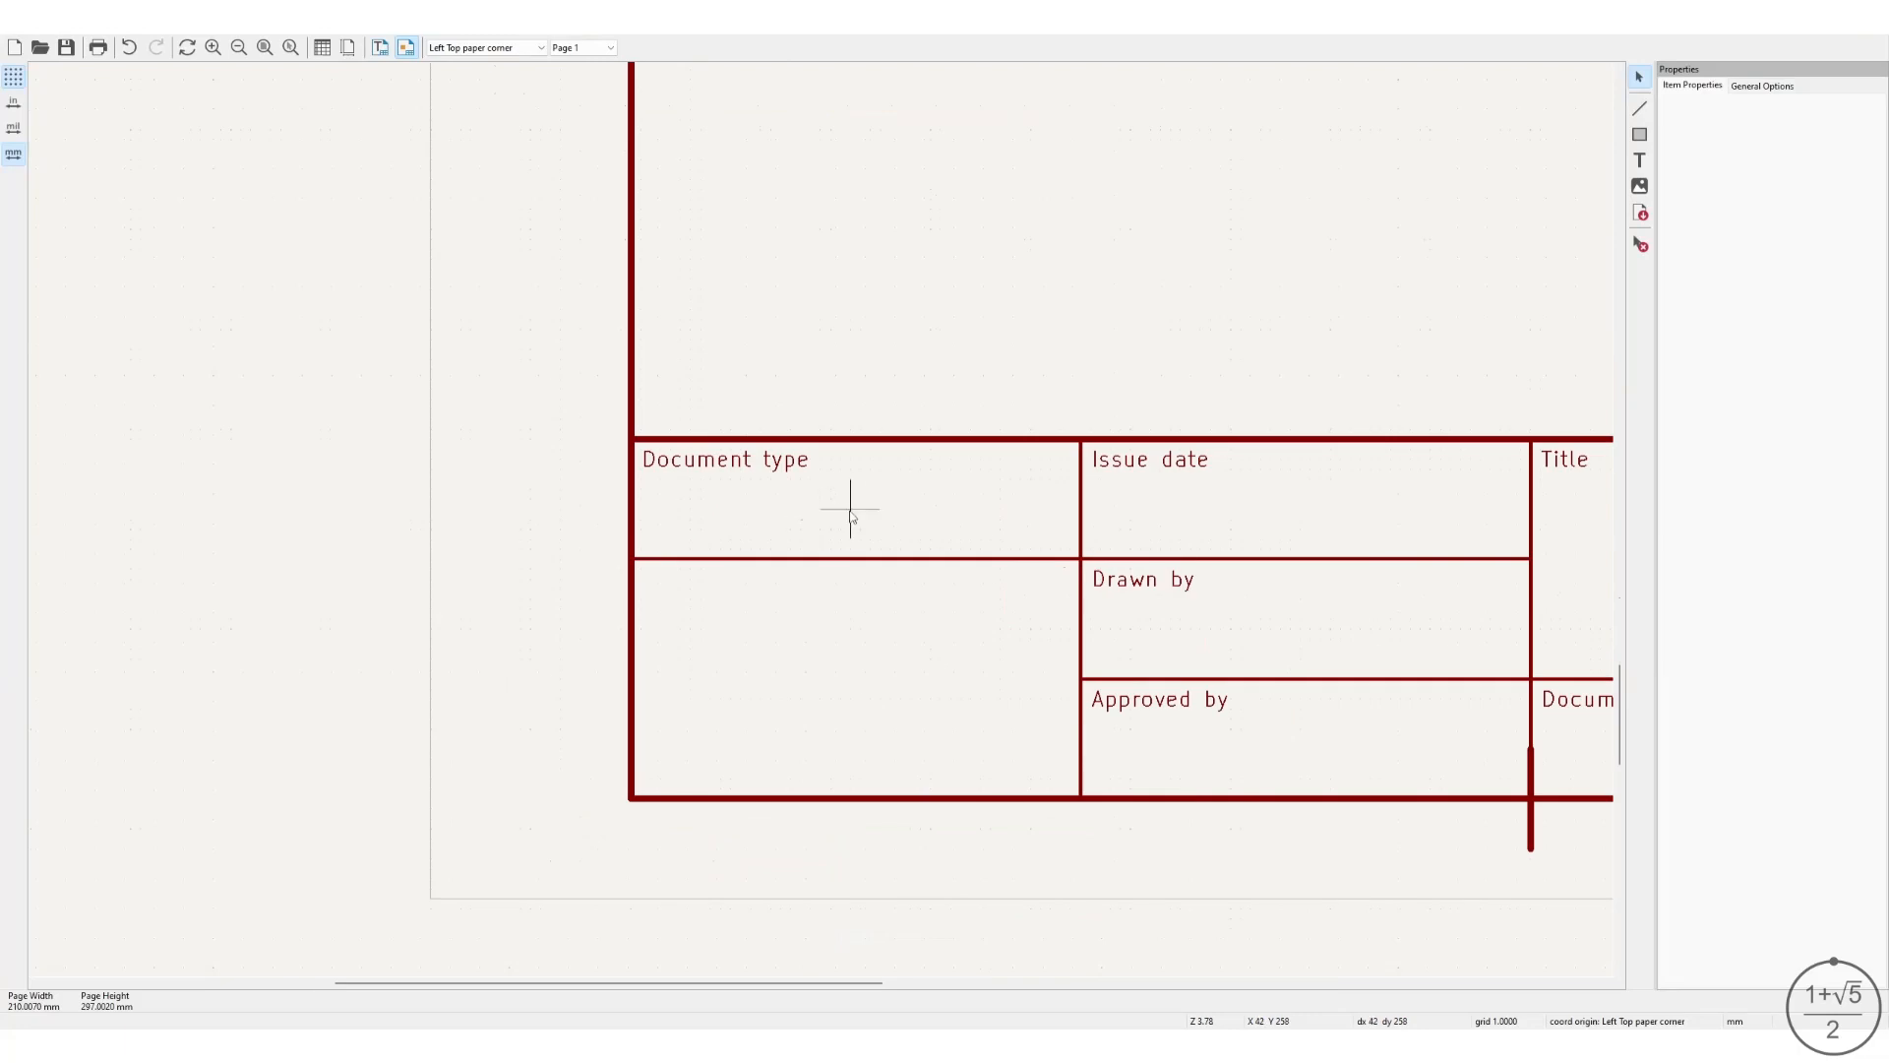
scroll(852, 515, up, 1)
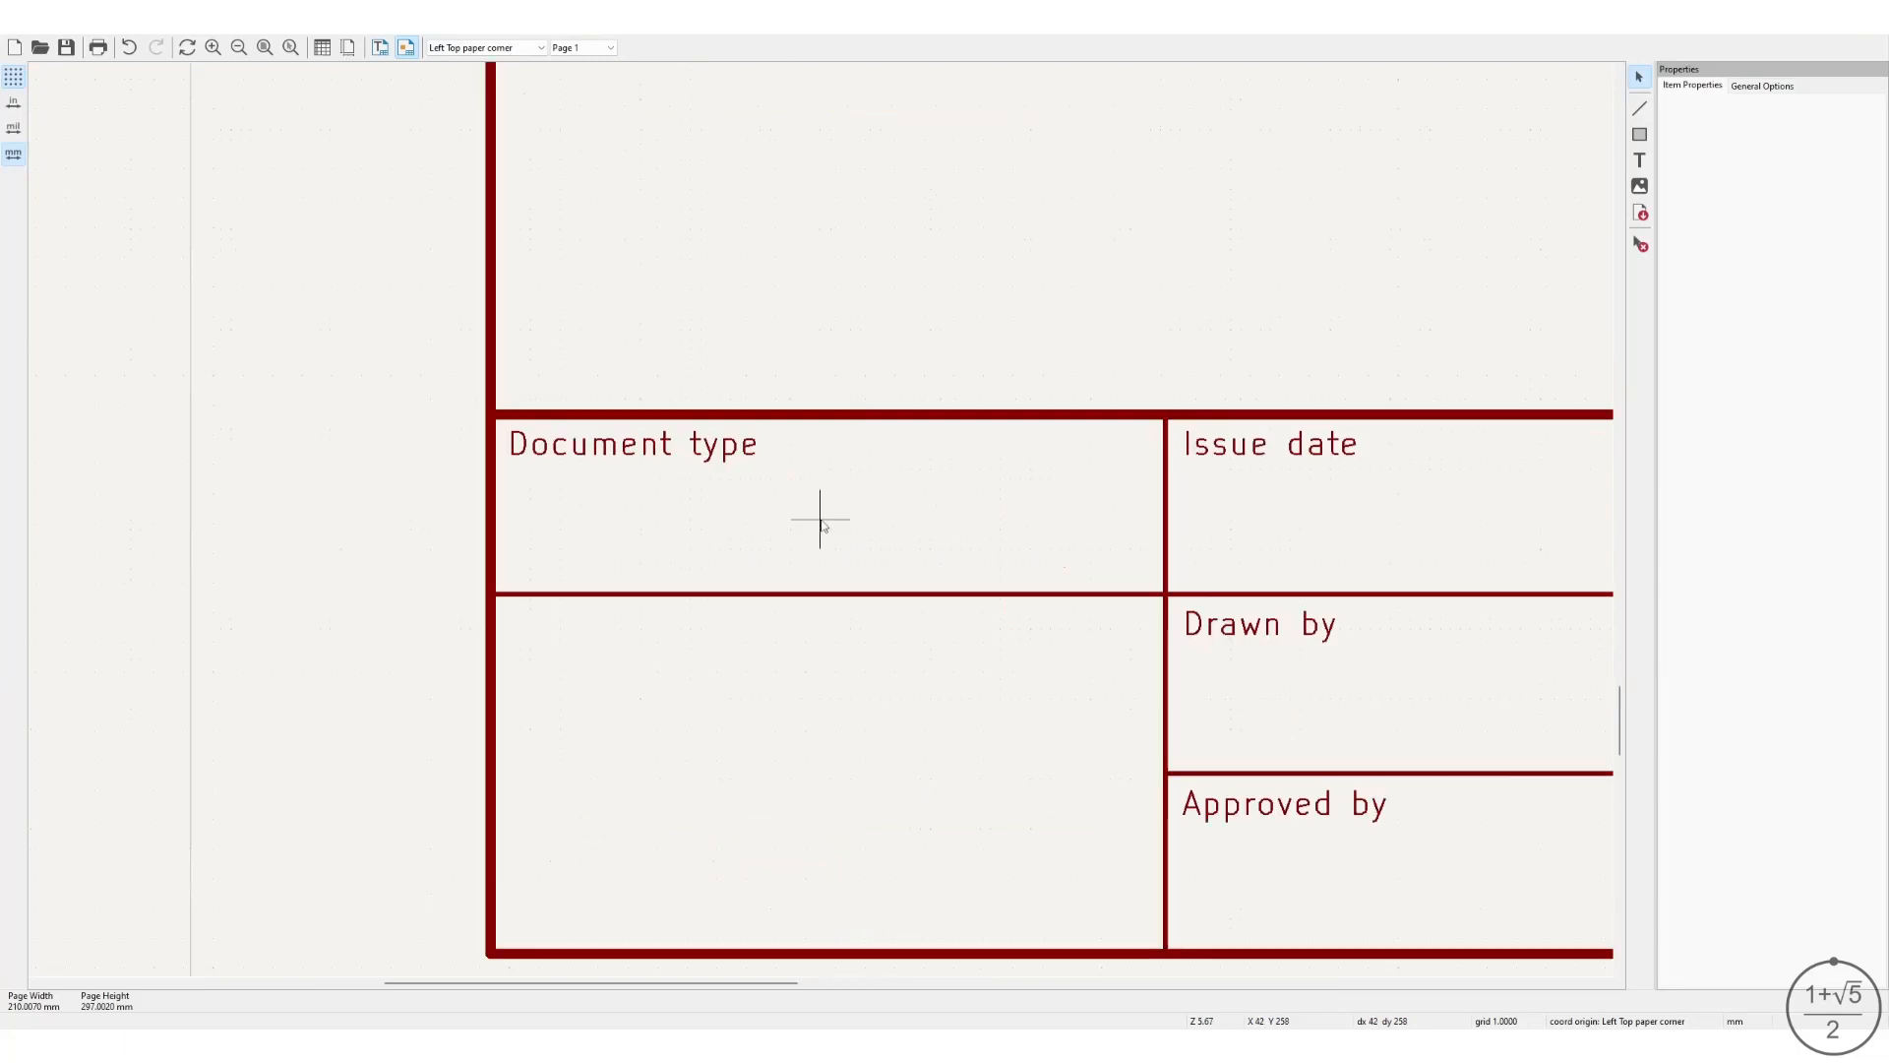
click(1640, 160)
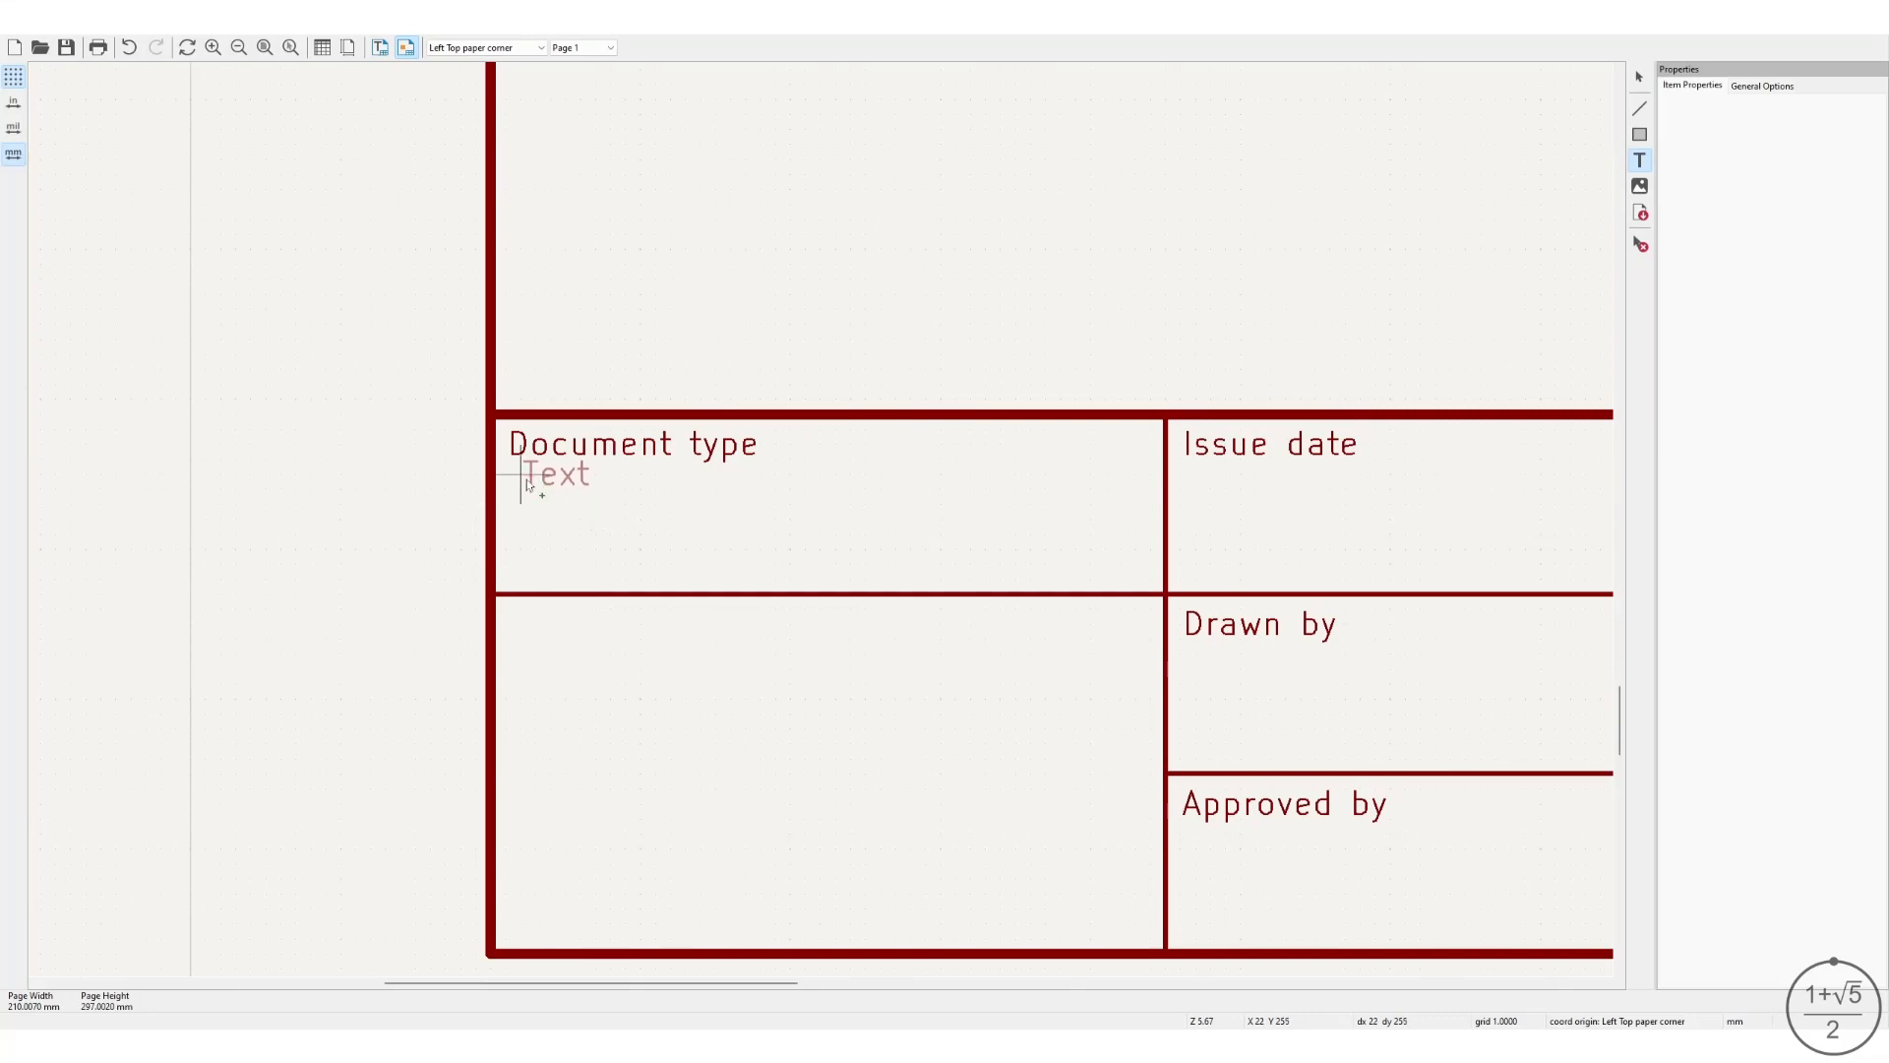
click(523, 492)
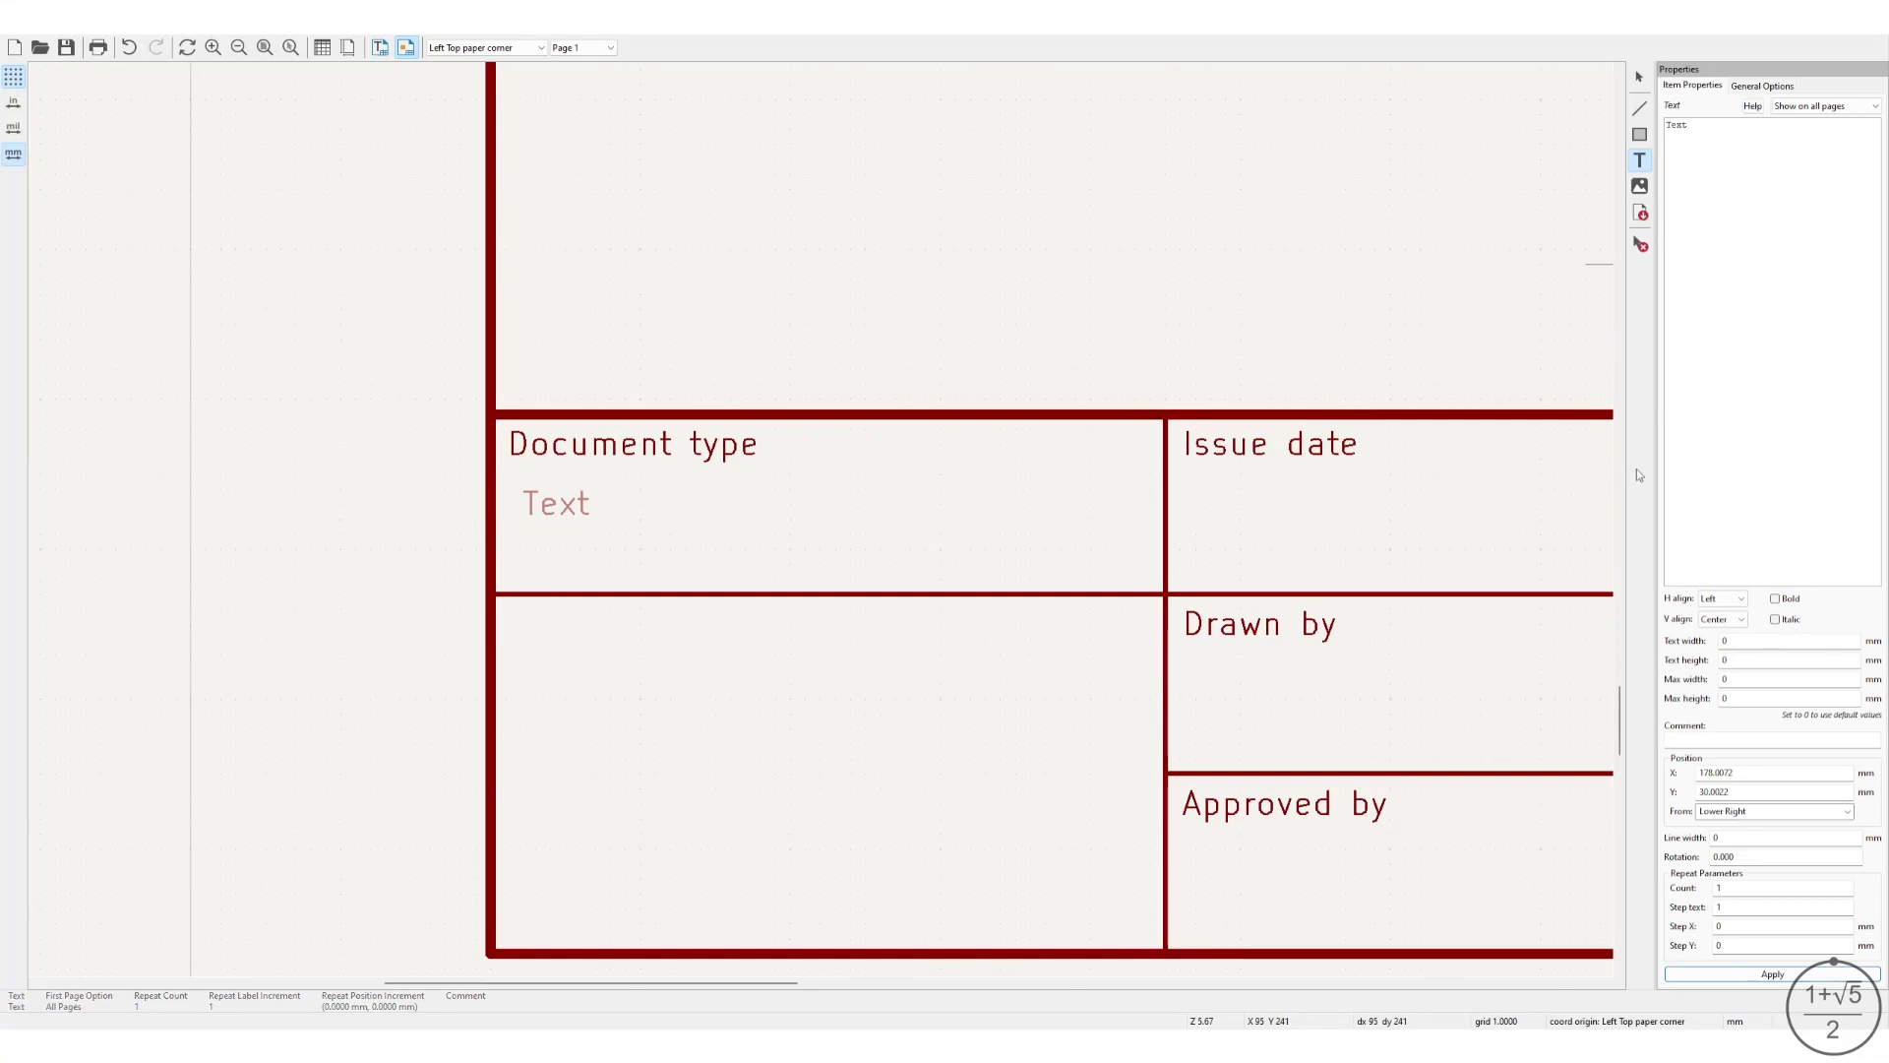
click(1751, 105)
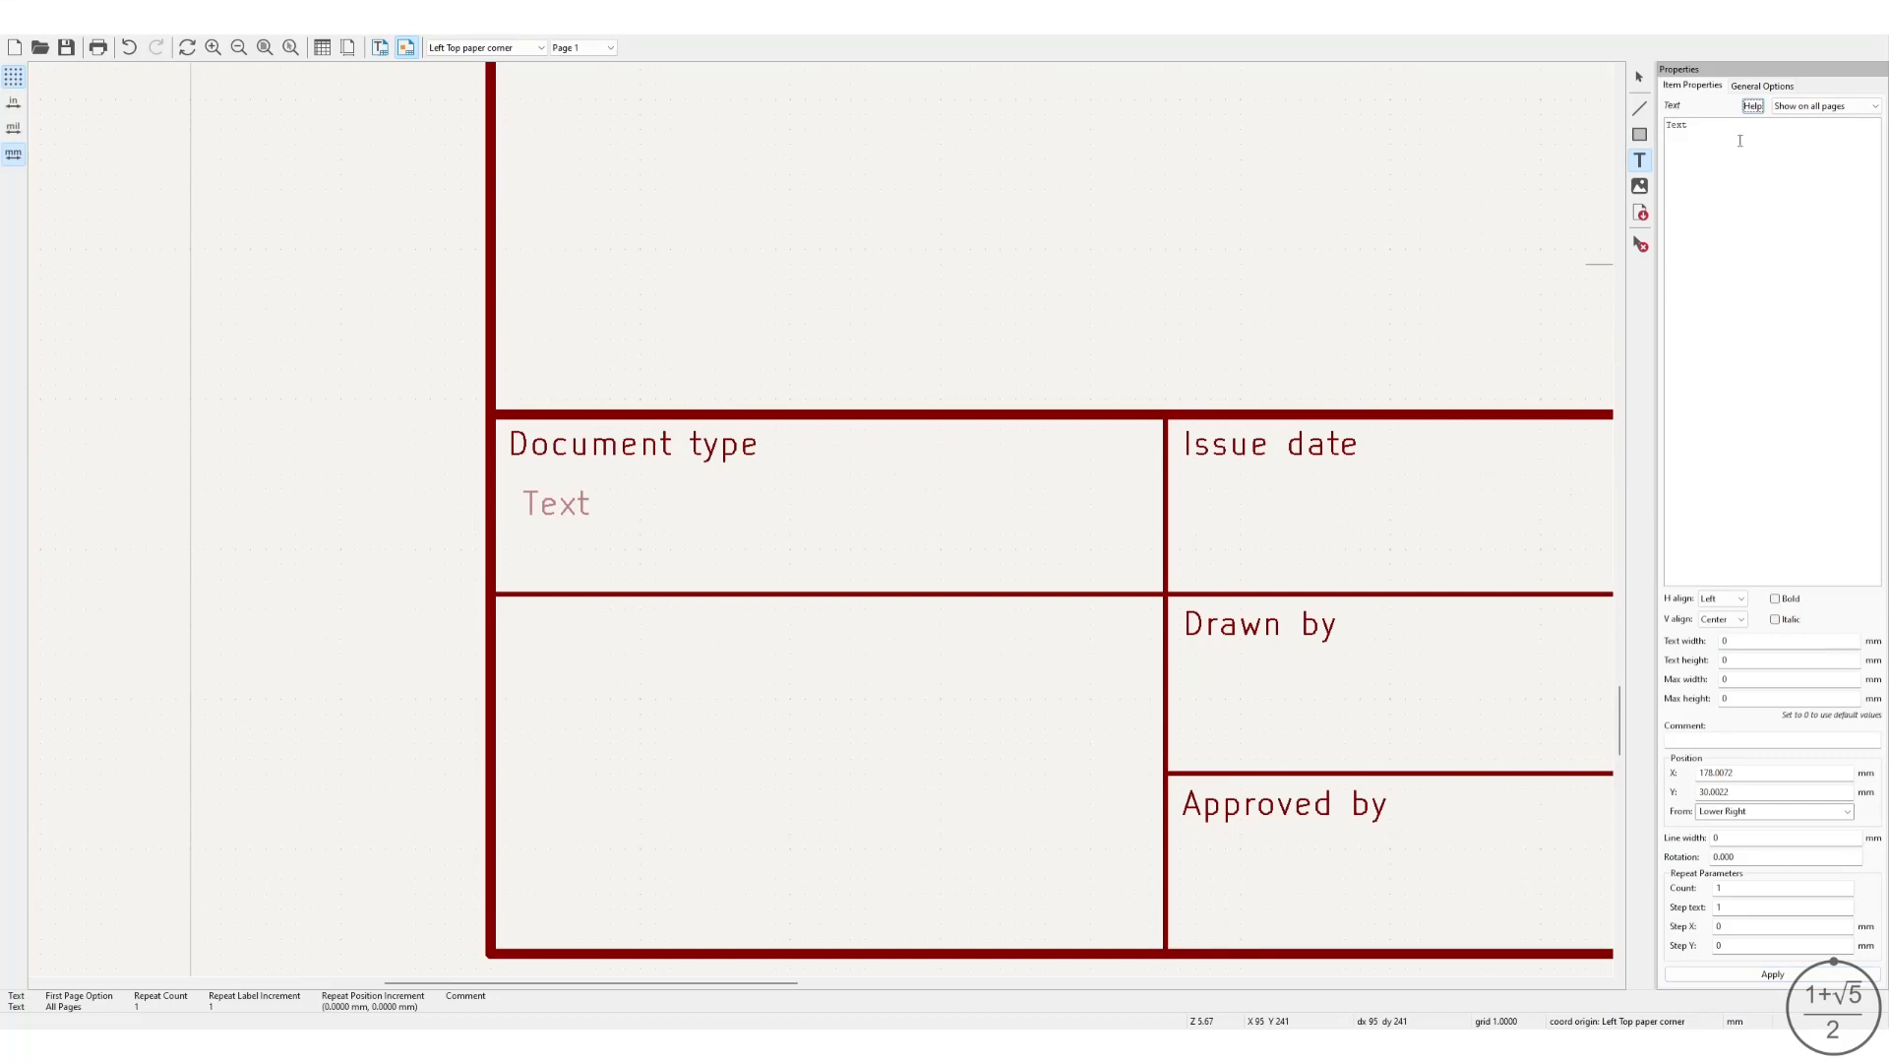
double_click(1693, 127)
text(${keyword})
double_click(1692, 126)
key(BackSpace)
text(COMMENT1)
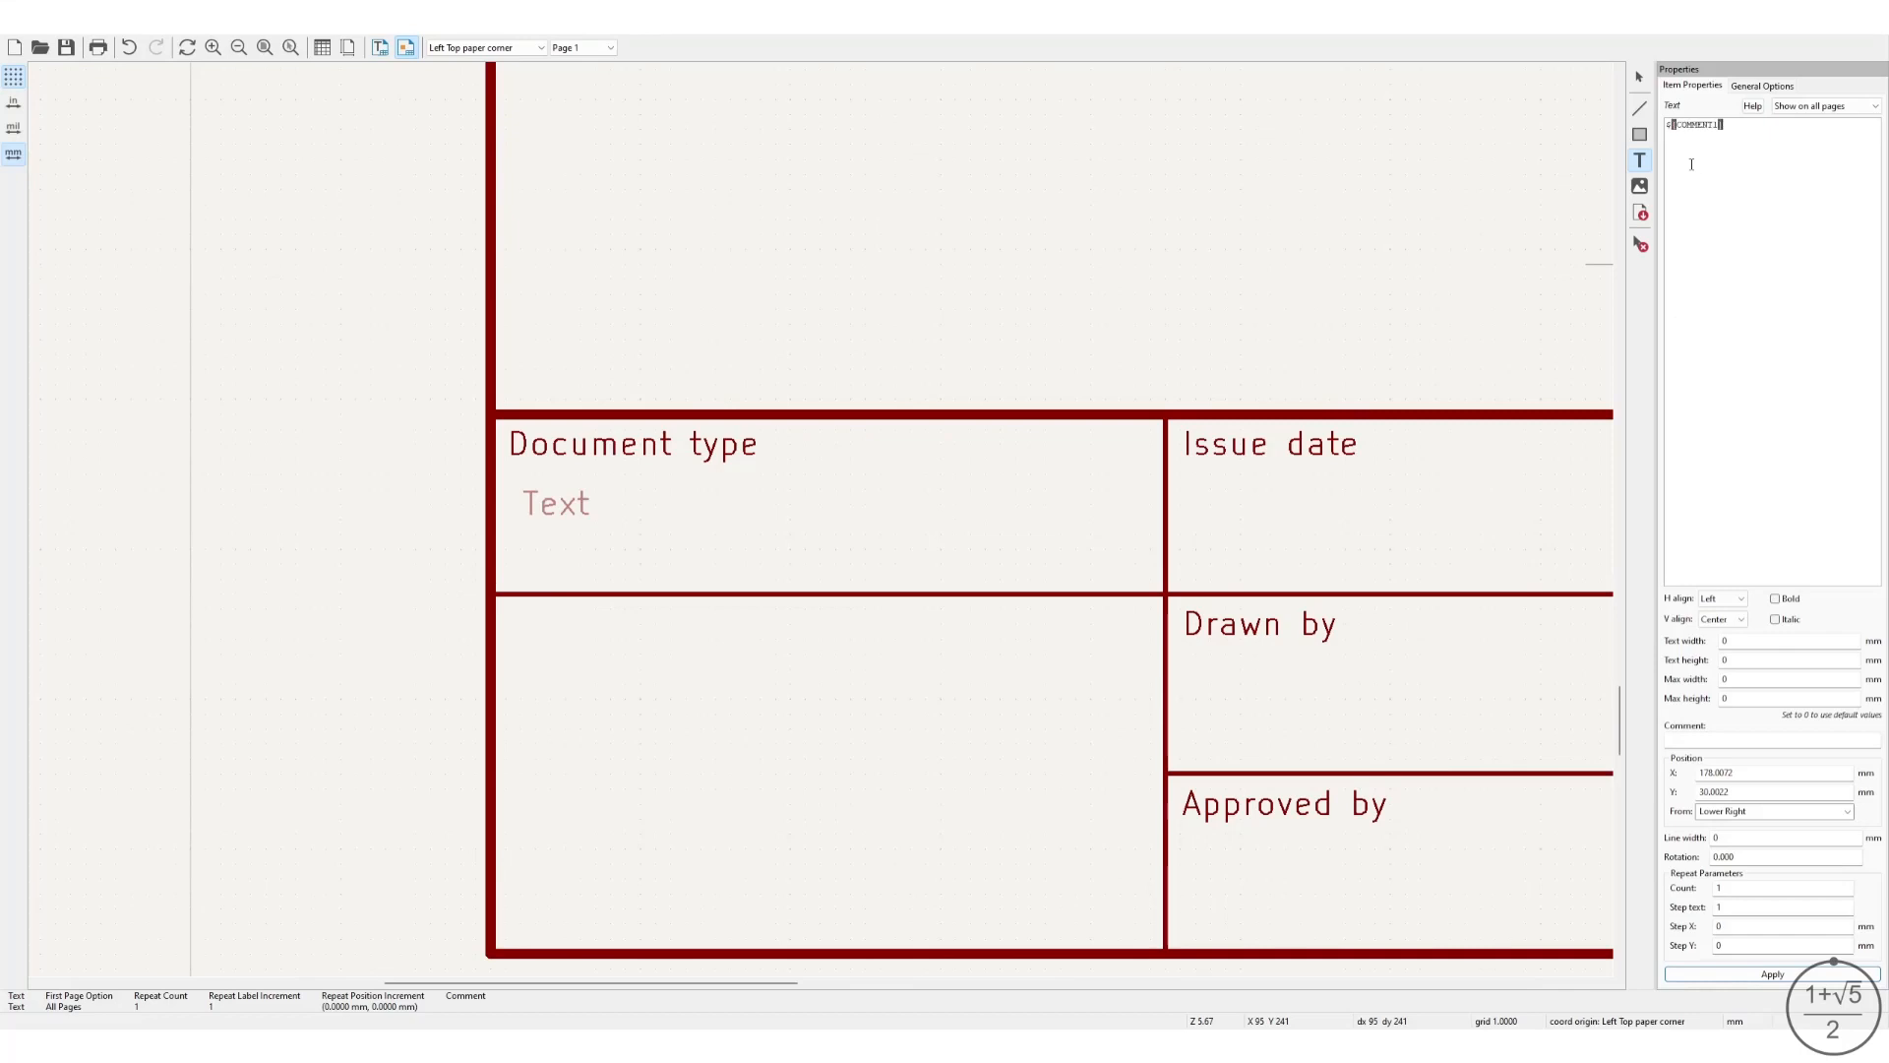
click(1776, 598)
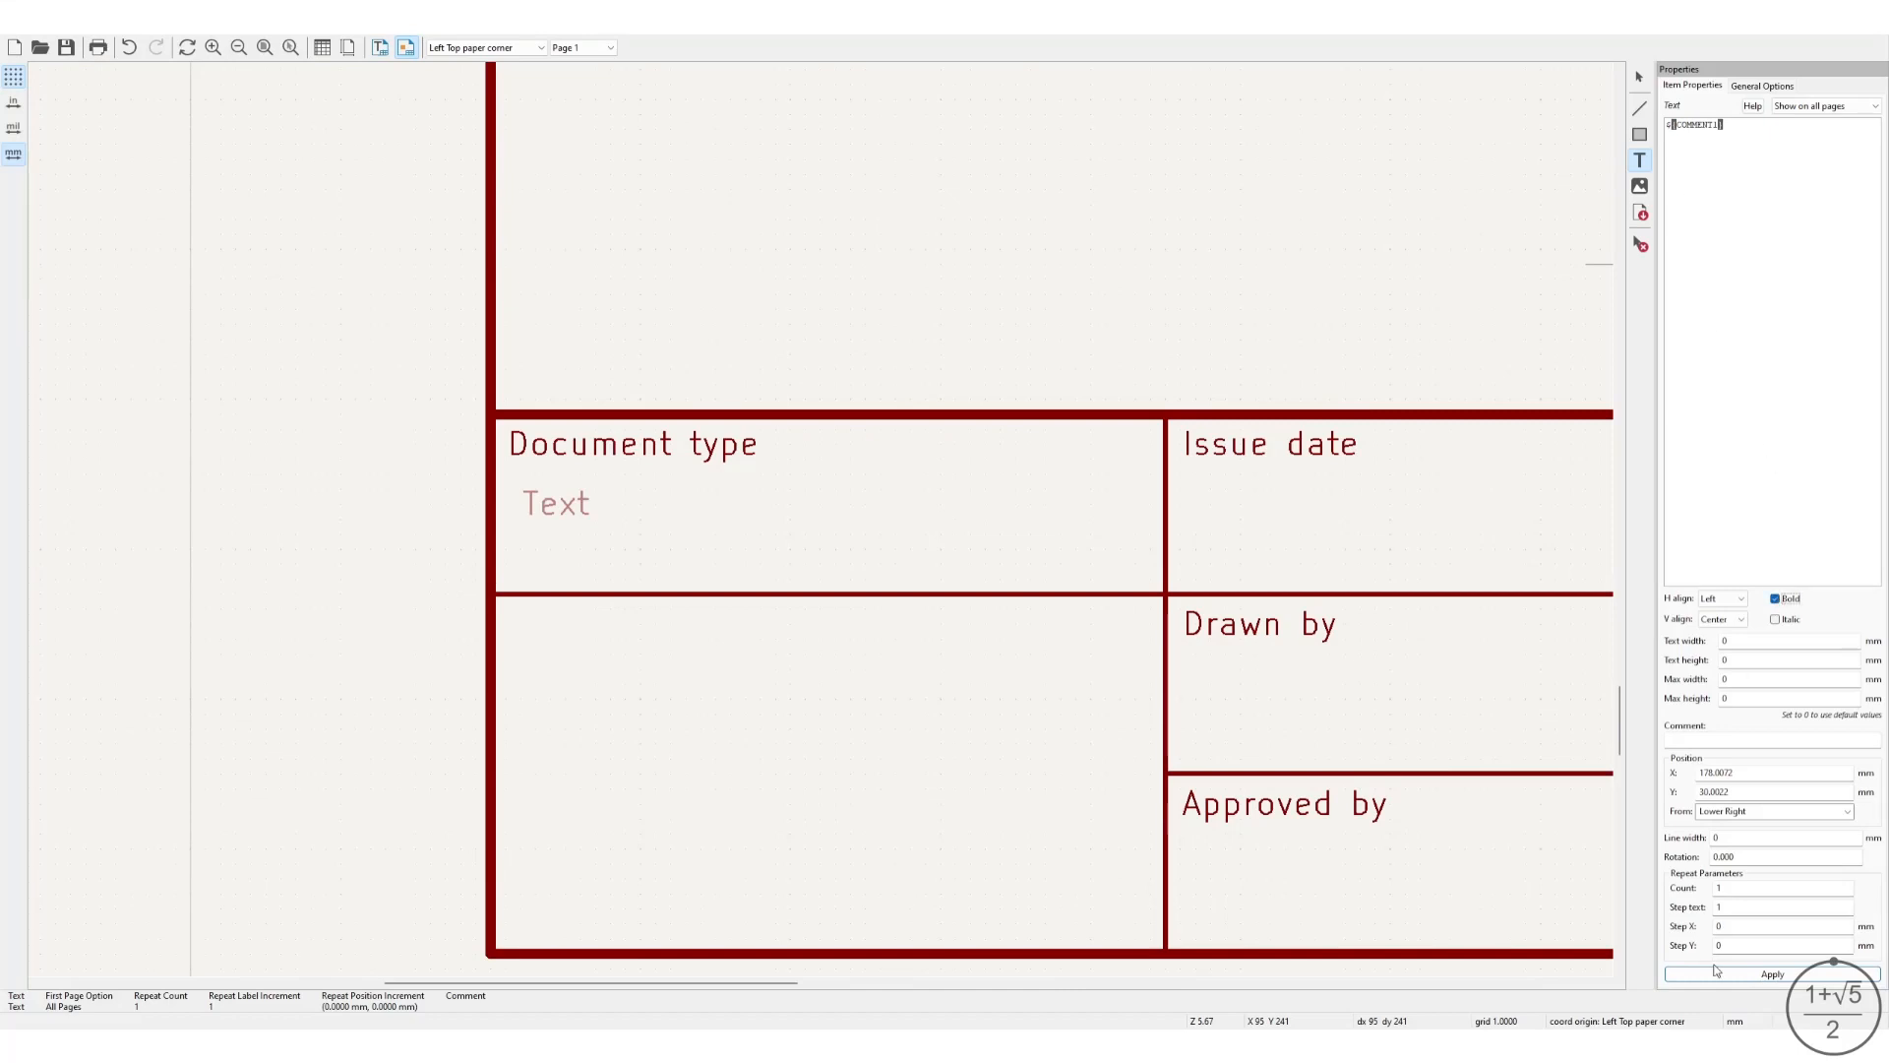
click(1765, 974)
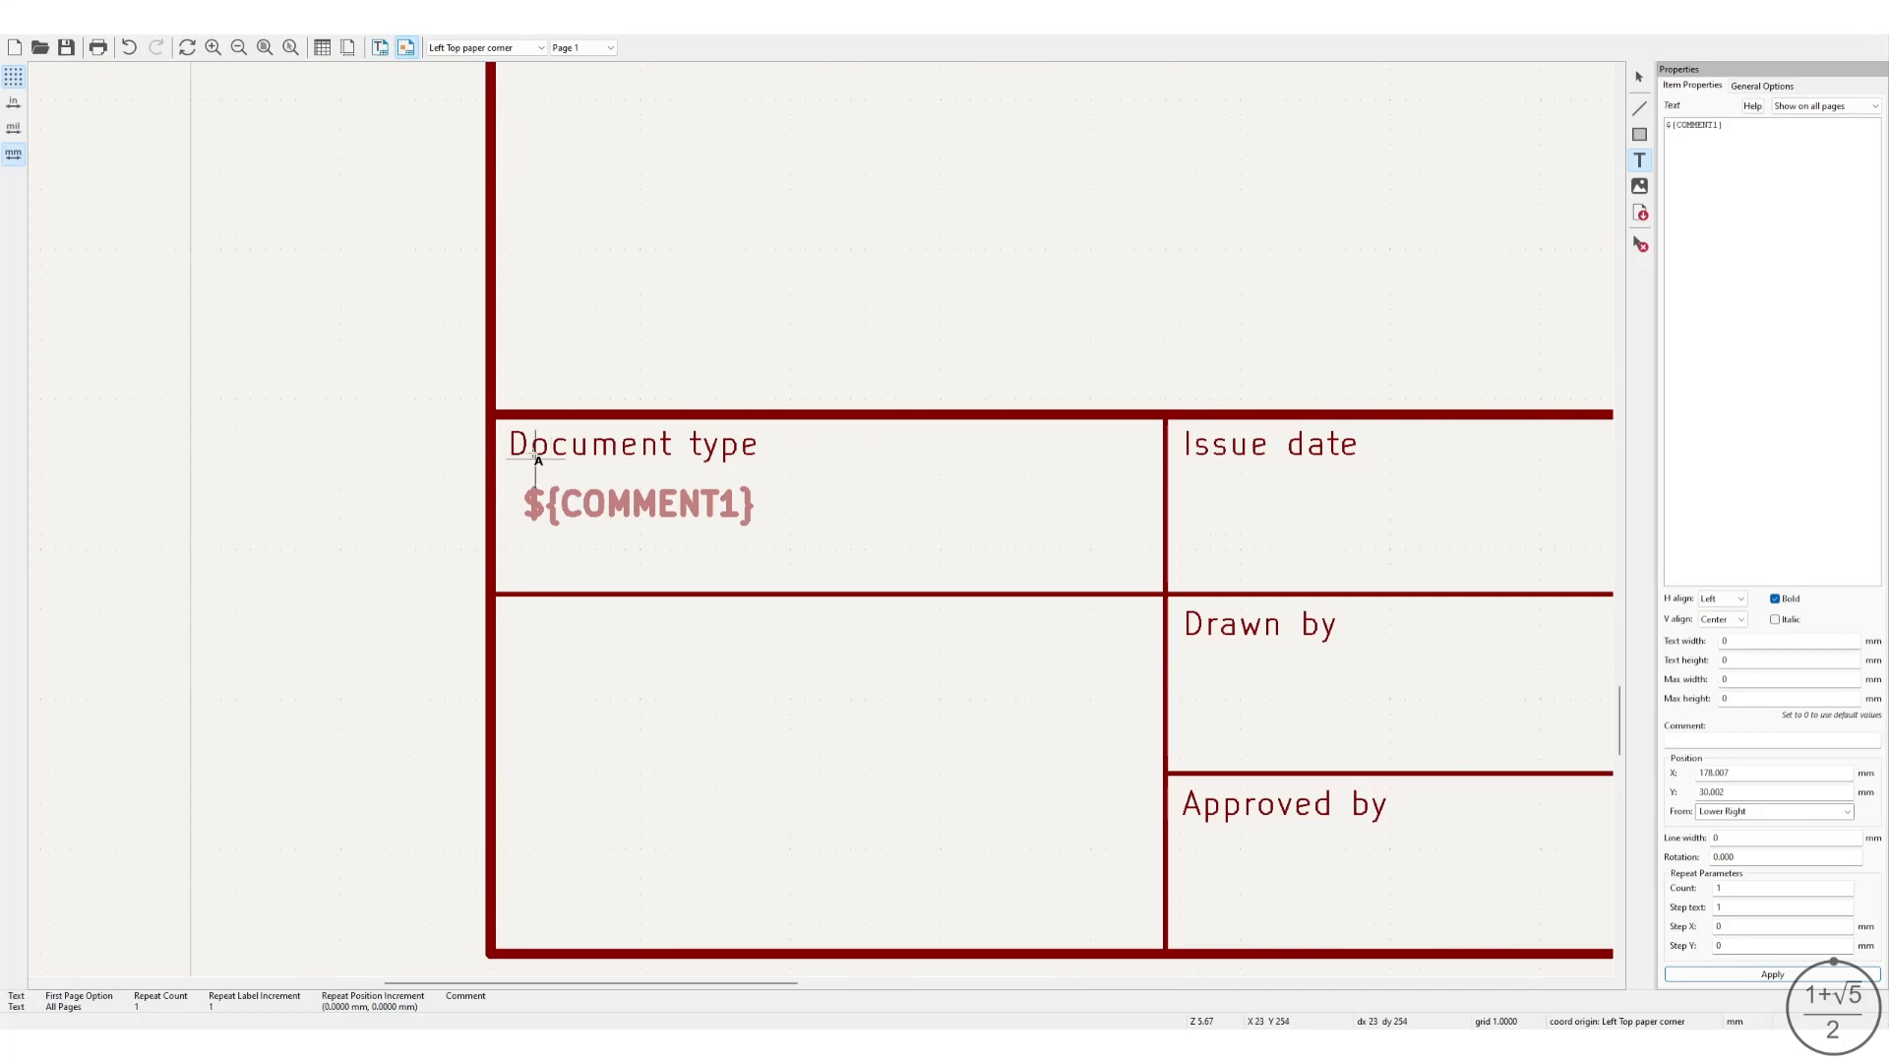
Add the bold text variable ${ISSUE_DATE} beneath the Issue date label.
click(1195, 504)
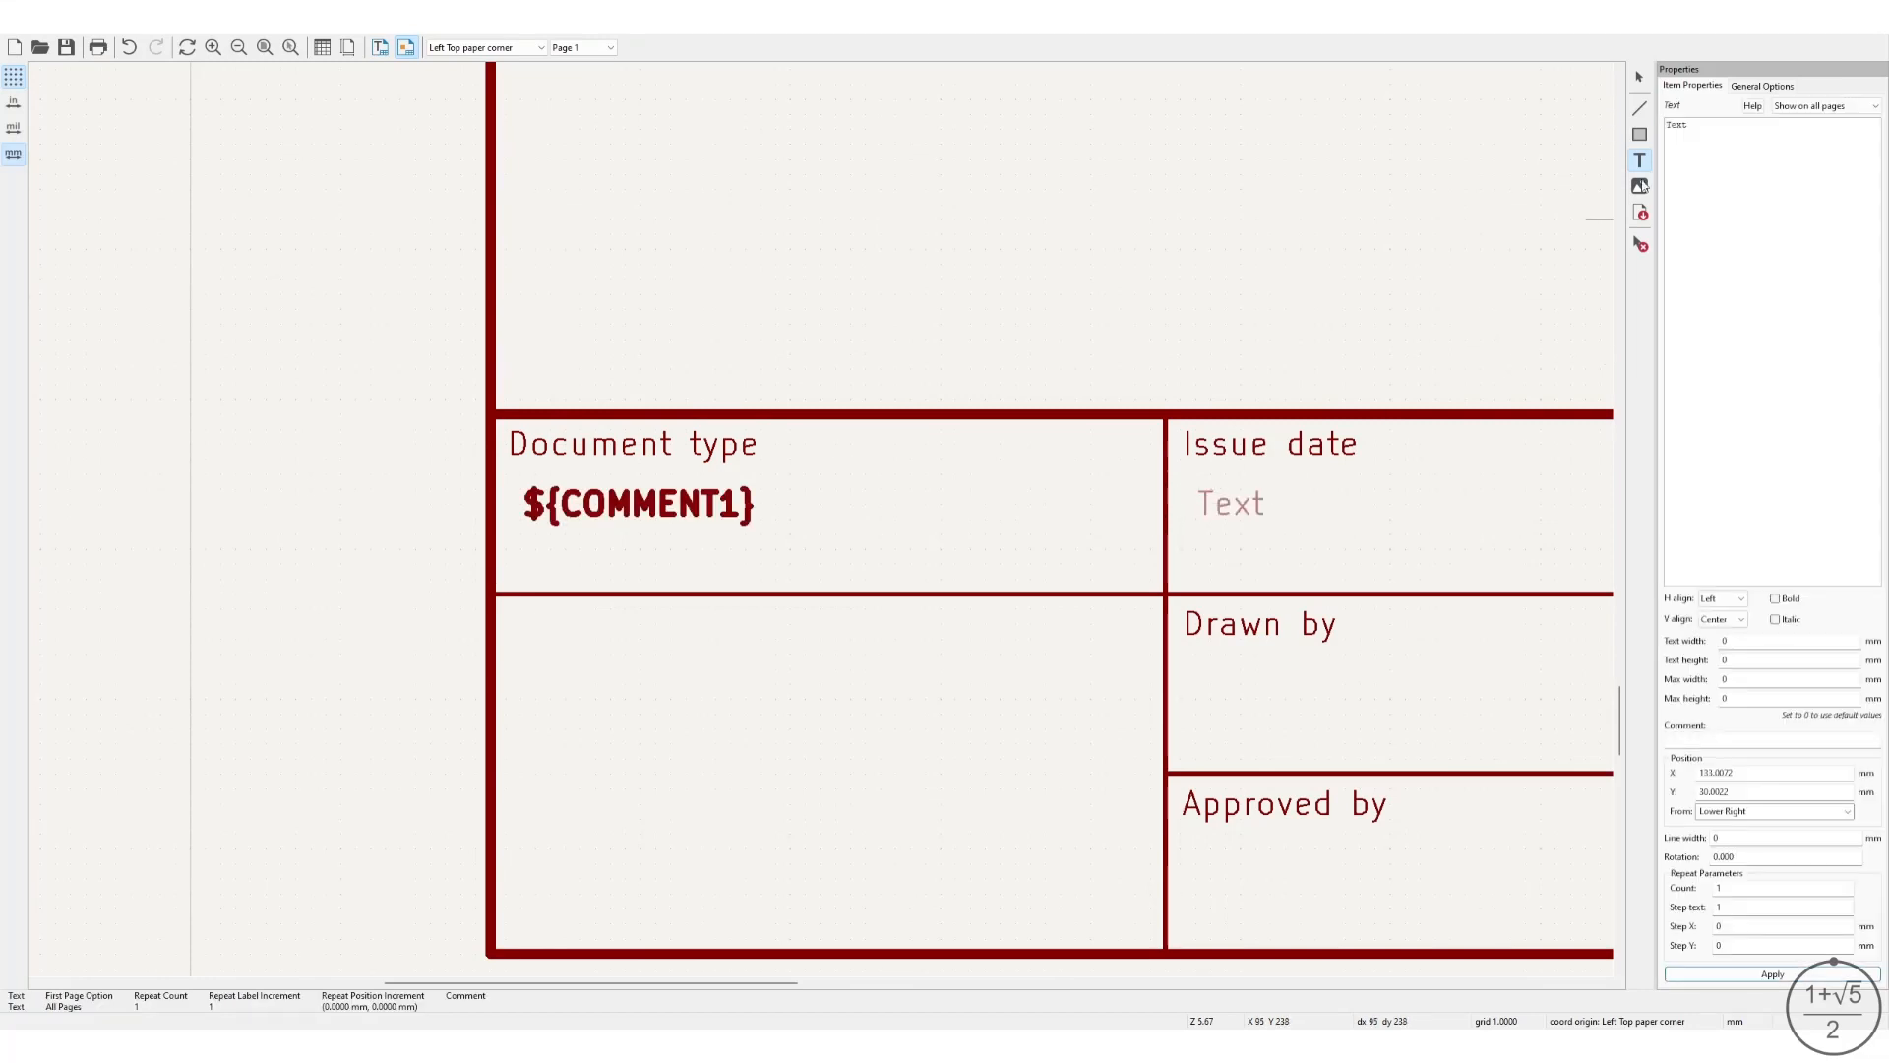
double_click(1706, 127)
text(${ISSUE_DATE)
click(1768, 975)
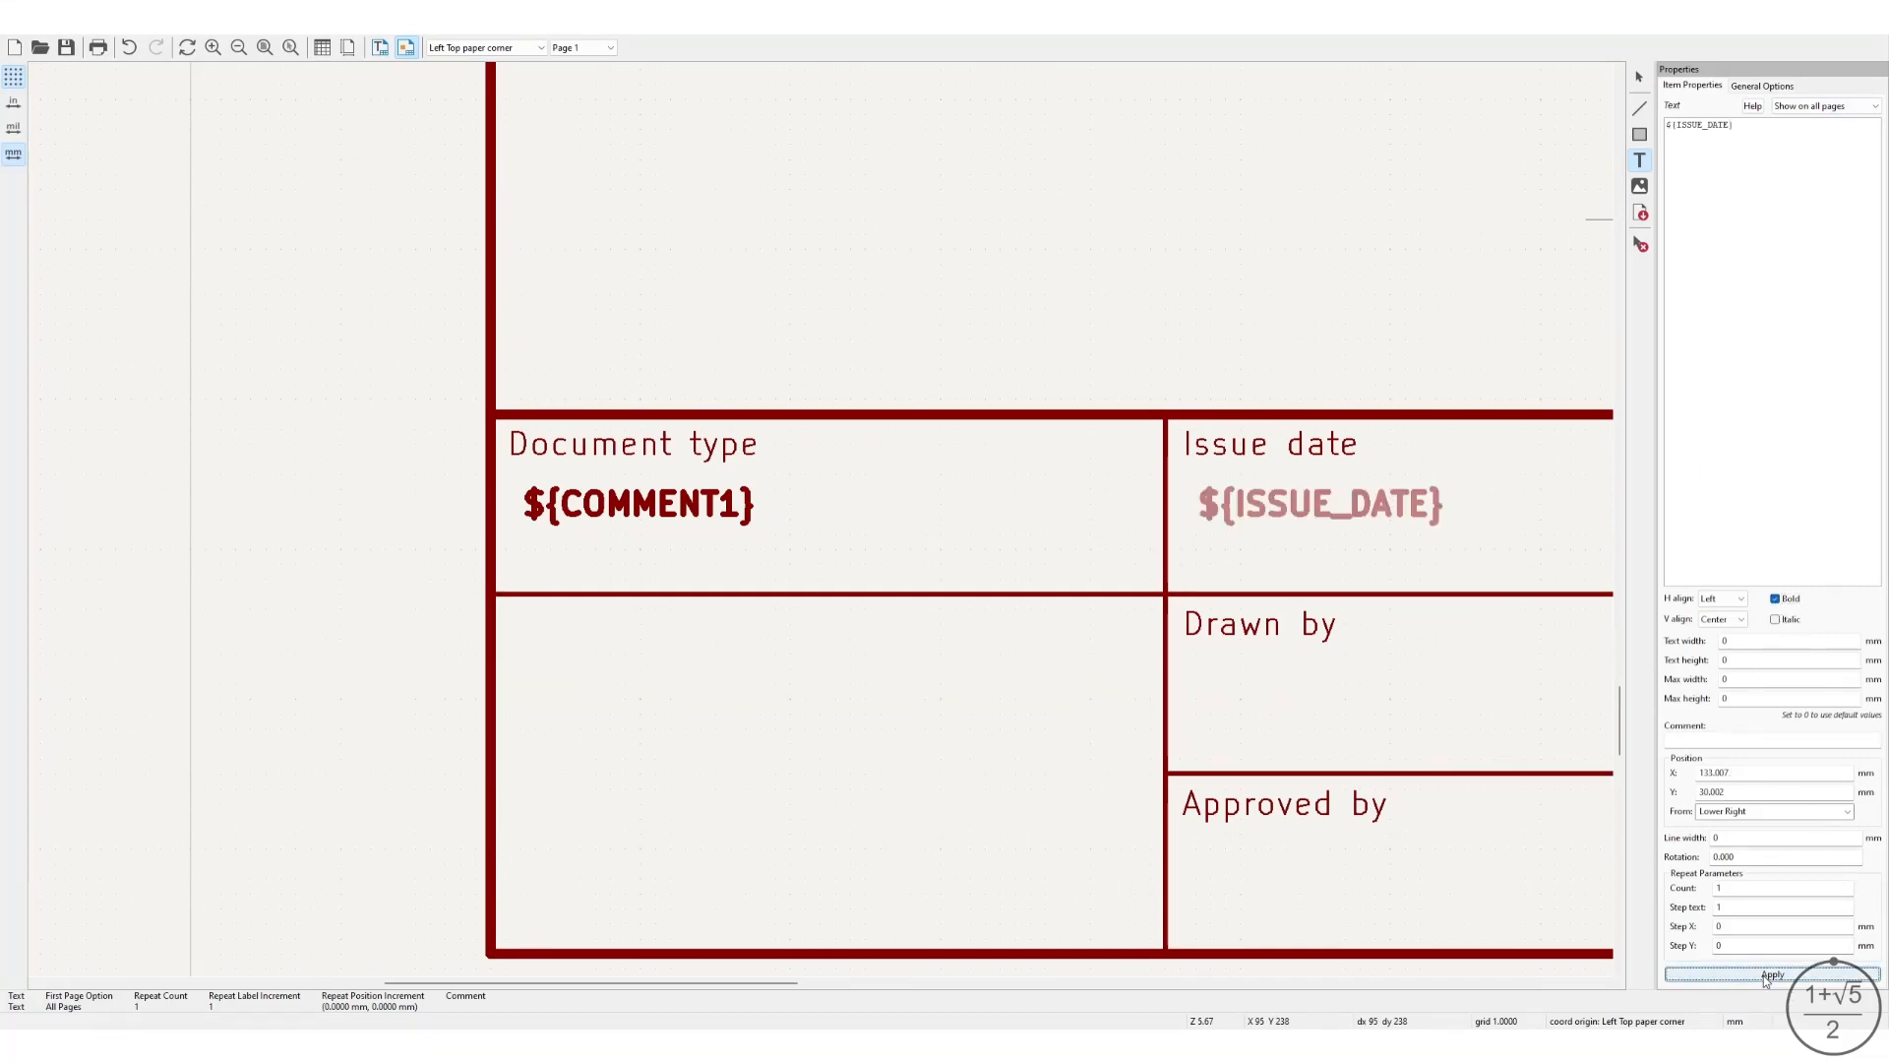
Add the bold text variables ${COMMENT2} beneath Drawn by and ${COMMENT3} beneath Approved by.
click(1197, 669)
text(${COMMENT2})
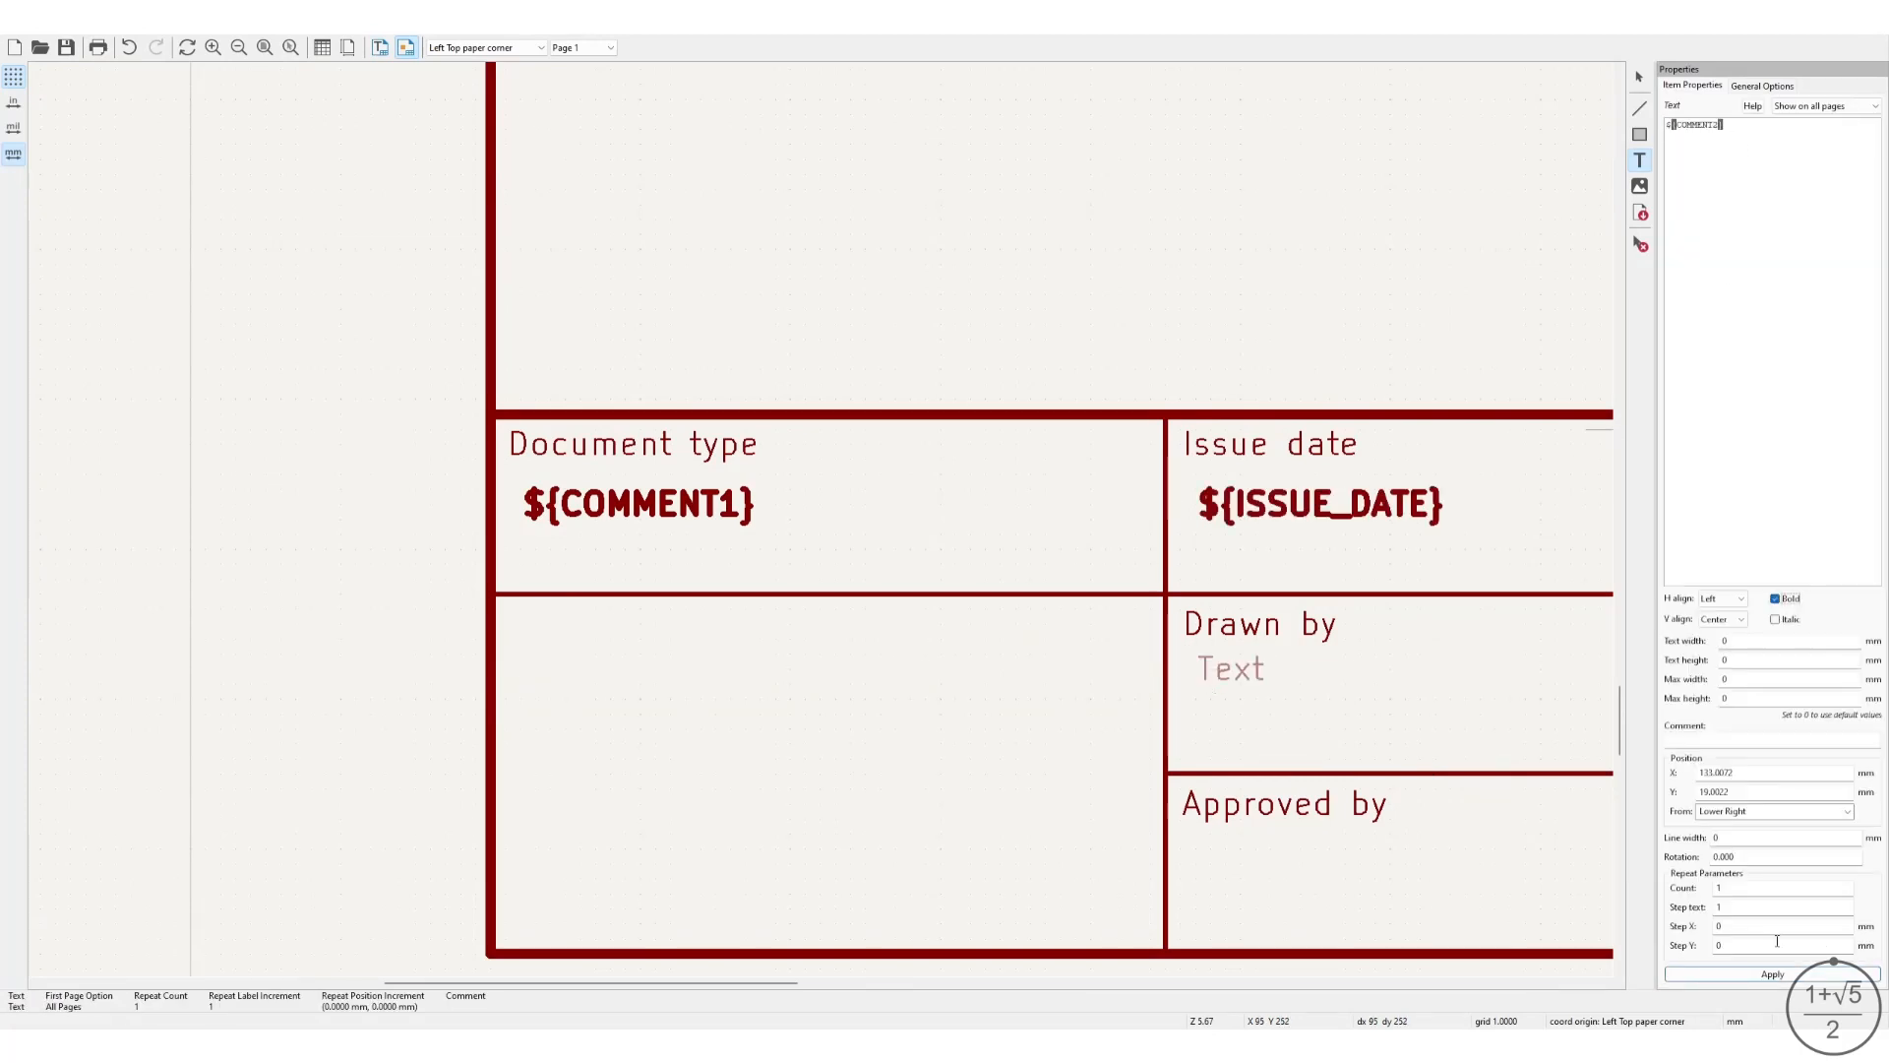
click(1772, 974)
click(1203, 844)
text(${COMMENT3})
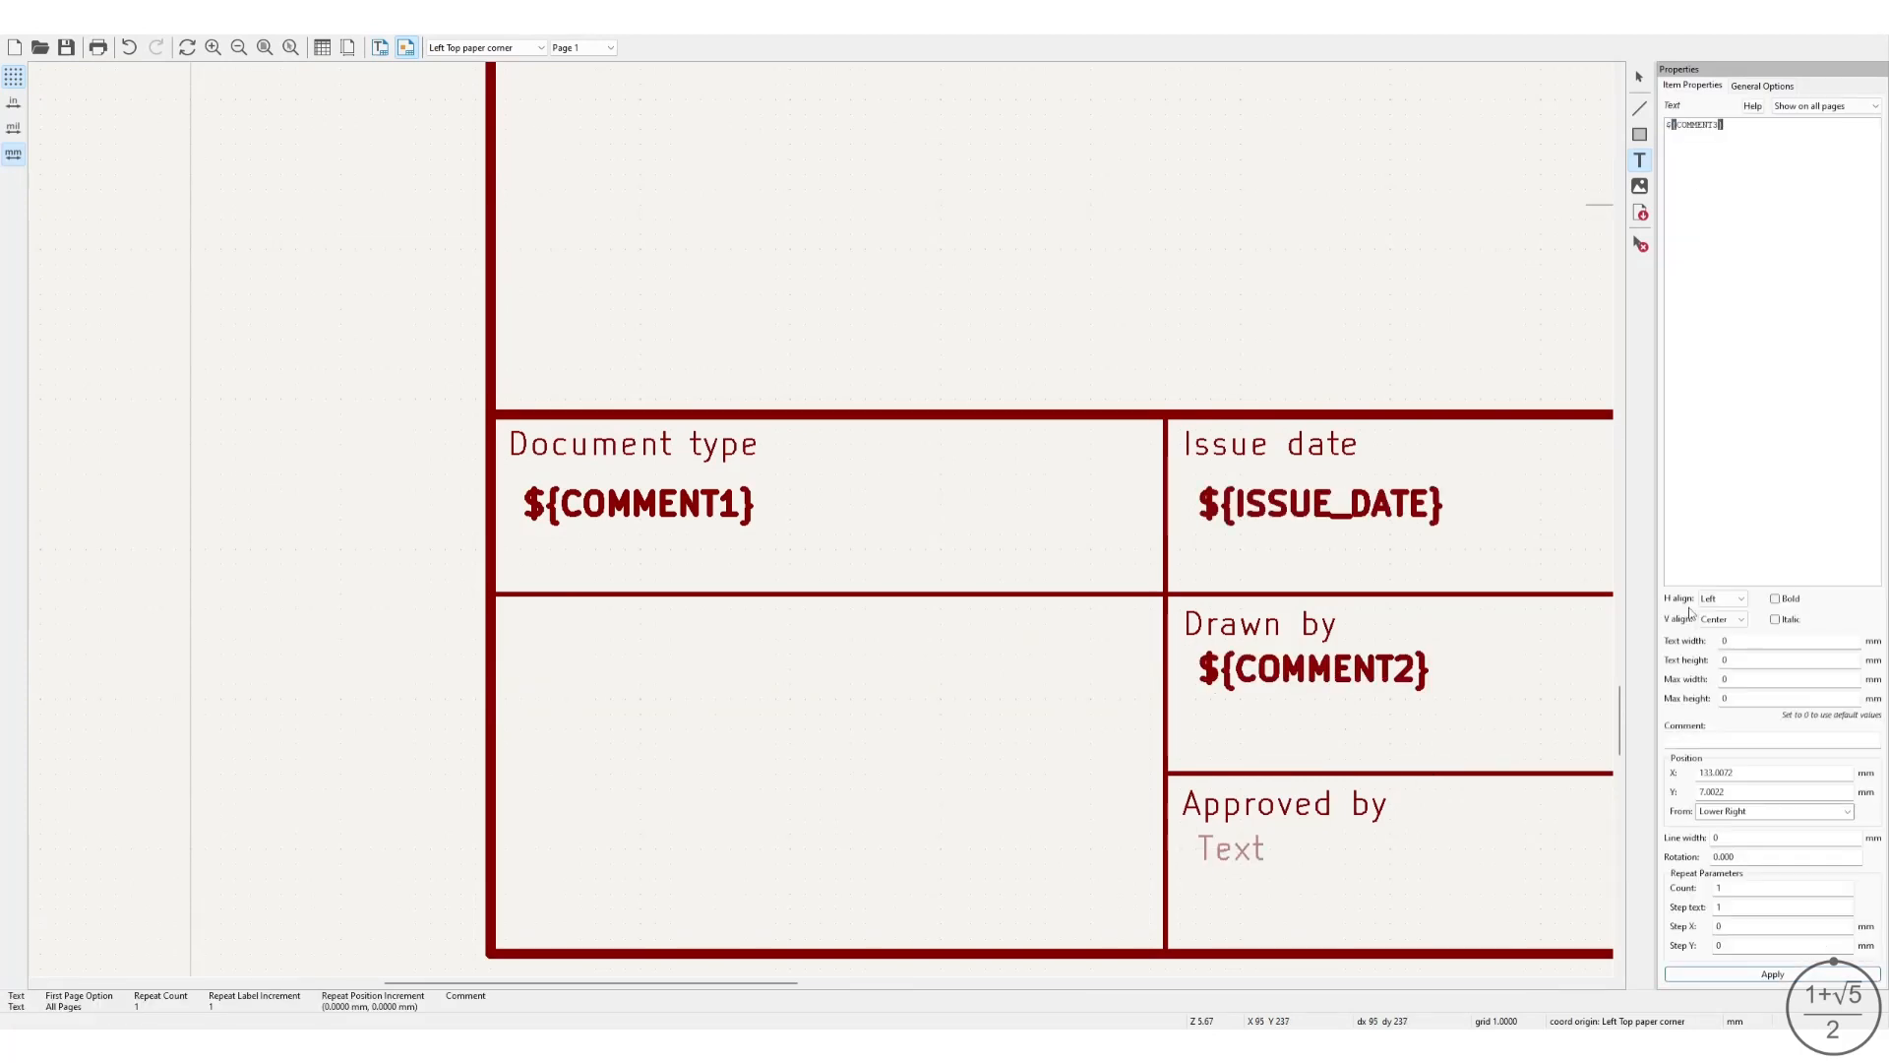
click(1772, 974)
Add the bold text variable ${COMMENT4} beneath the Title label.
shift+scroll(1118, 679, right, 5)
click(1097, 497)
text(${)
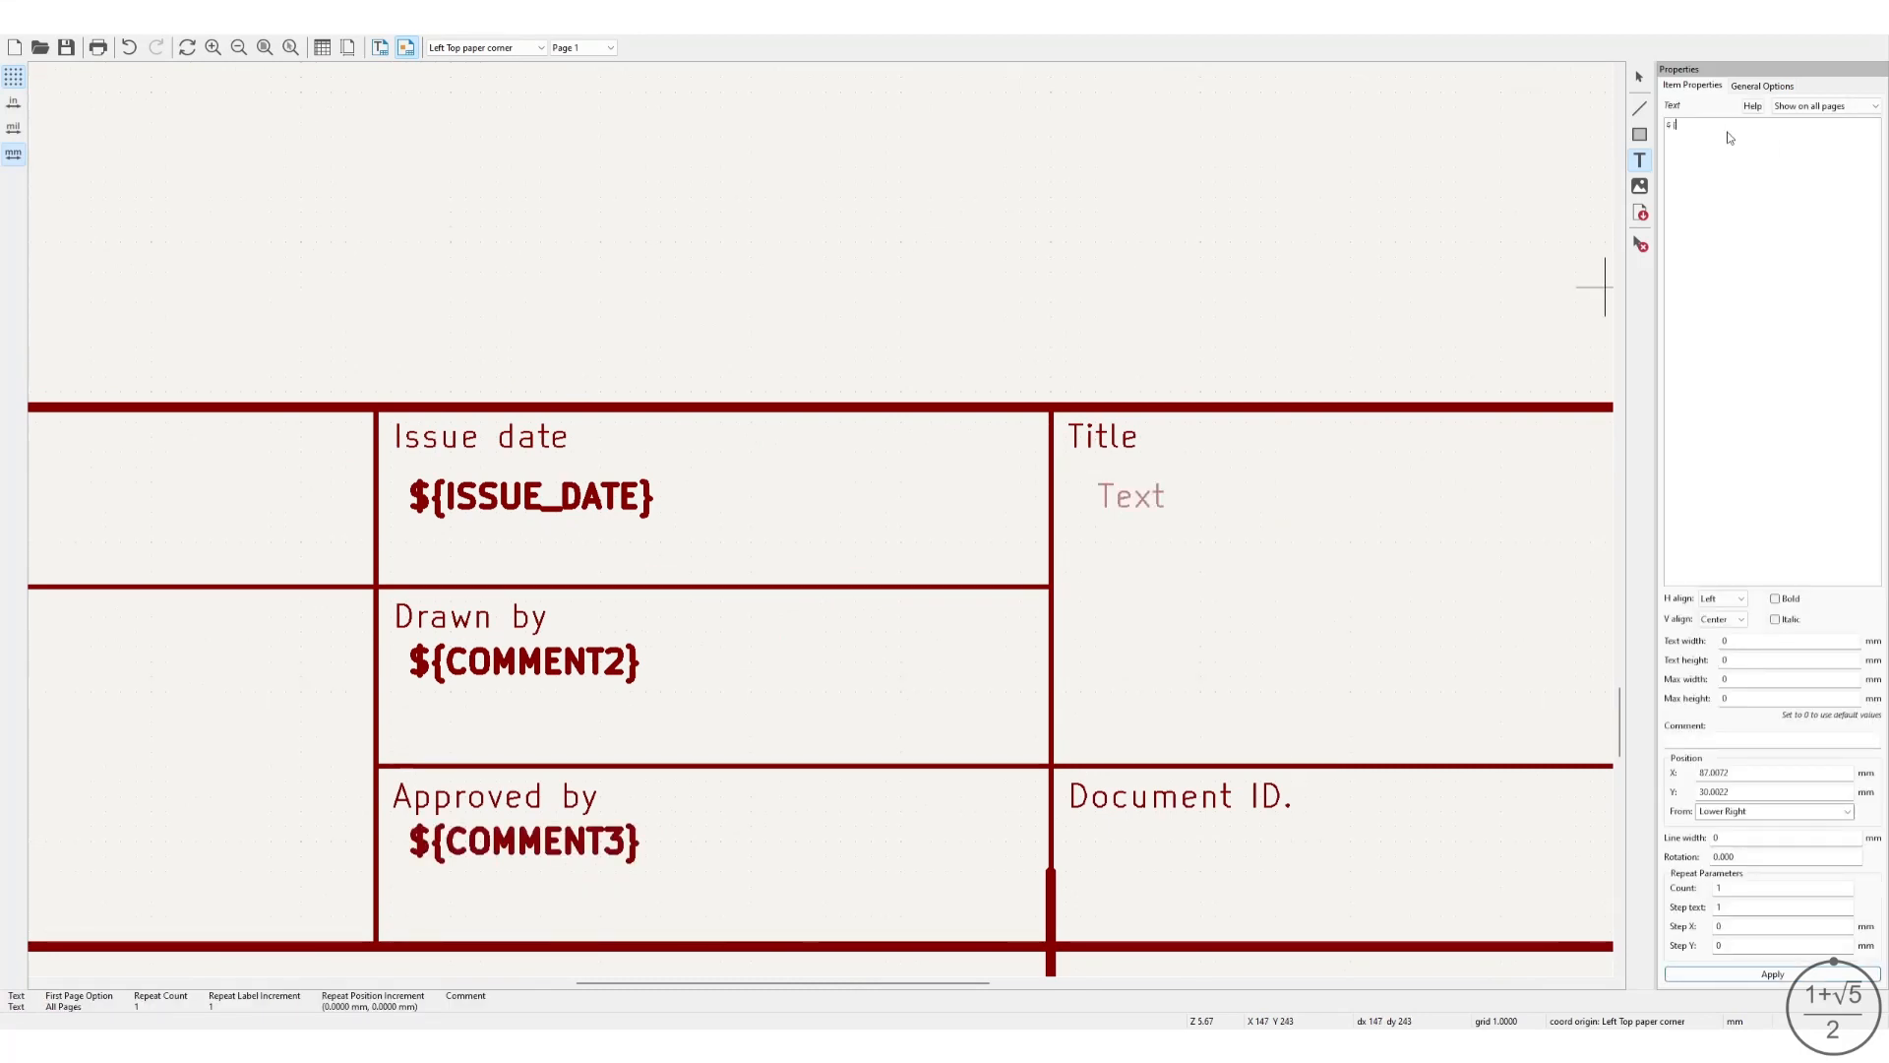
text(COMMENT4})
click(1775, 598)
click(1772, 974)
Add the bold text variable ${FILENAME} beneath the Document ID. label.
click(1081, 836)
text(${)
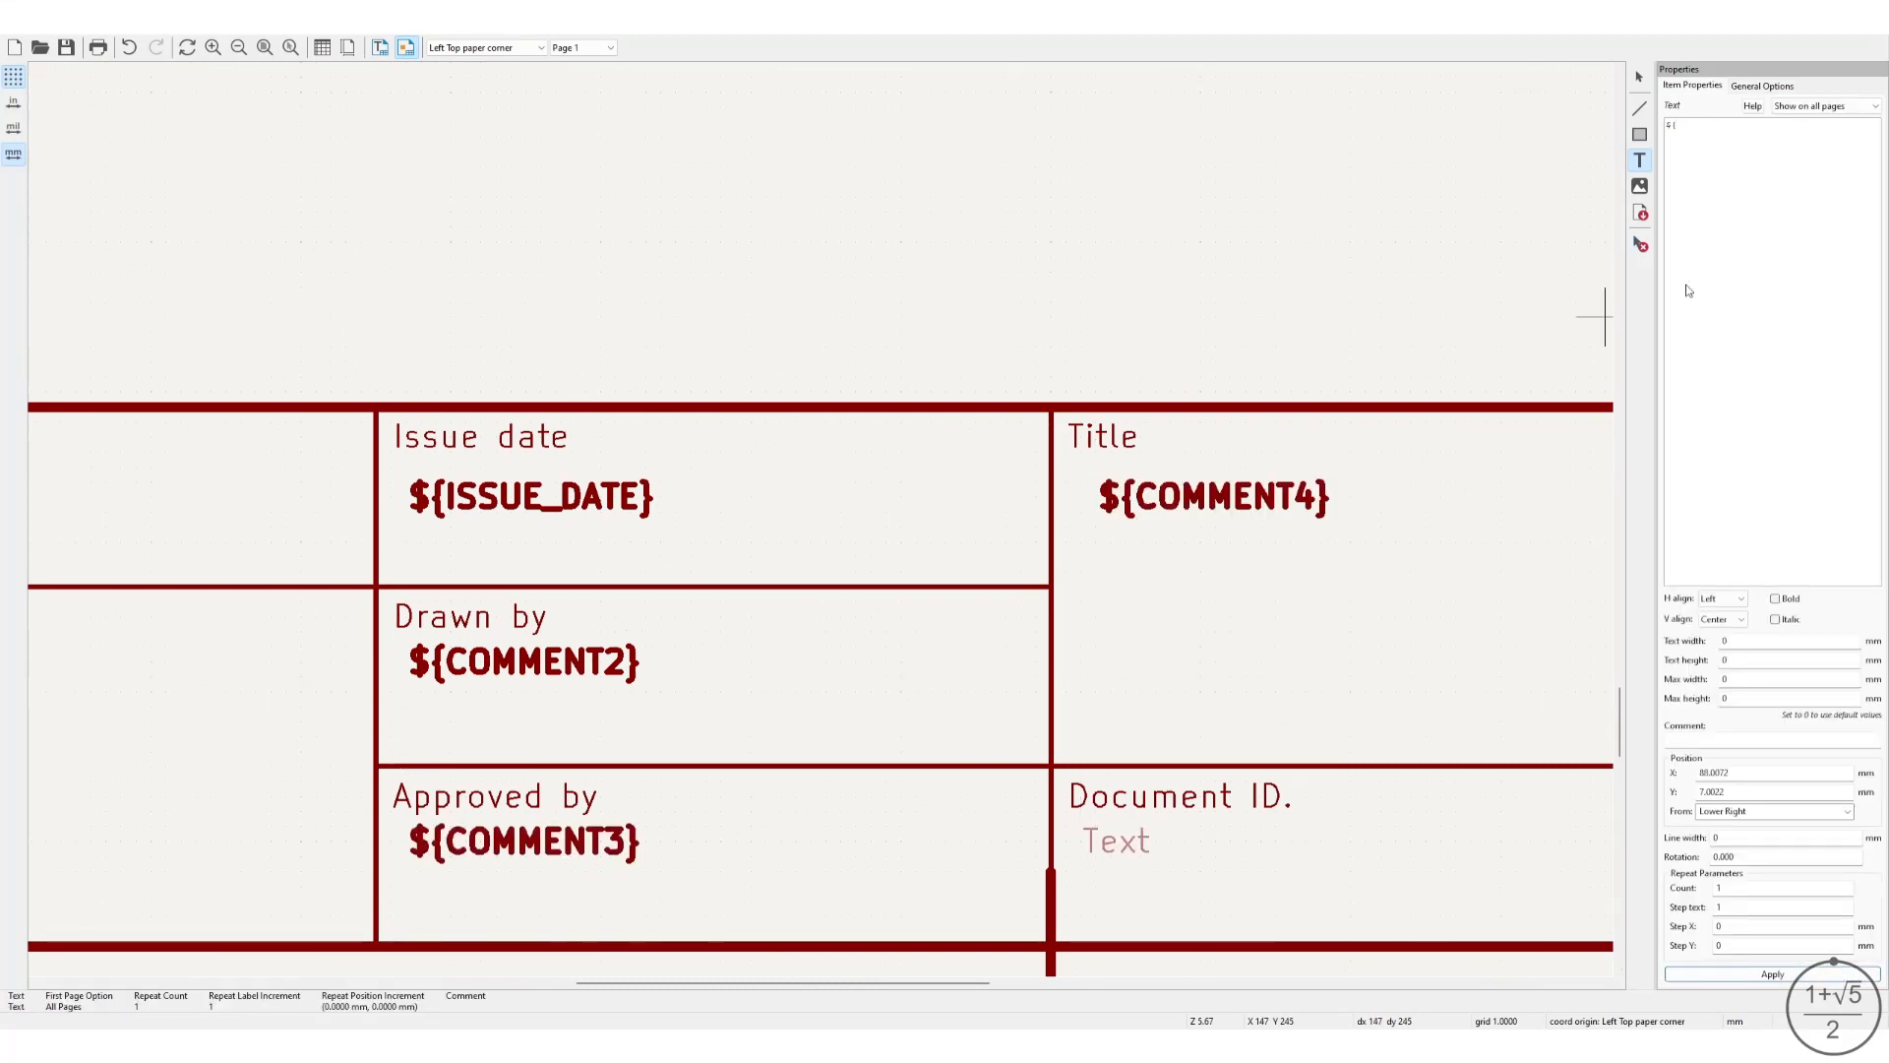
text(FILENAME})
click(1775, 598)
click(1732, 973)
Add the bold text variable ${COMMENT5} beneath the Lang label.
middle_drag(1476, 836, 813, 804)
click(1092, 807)
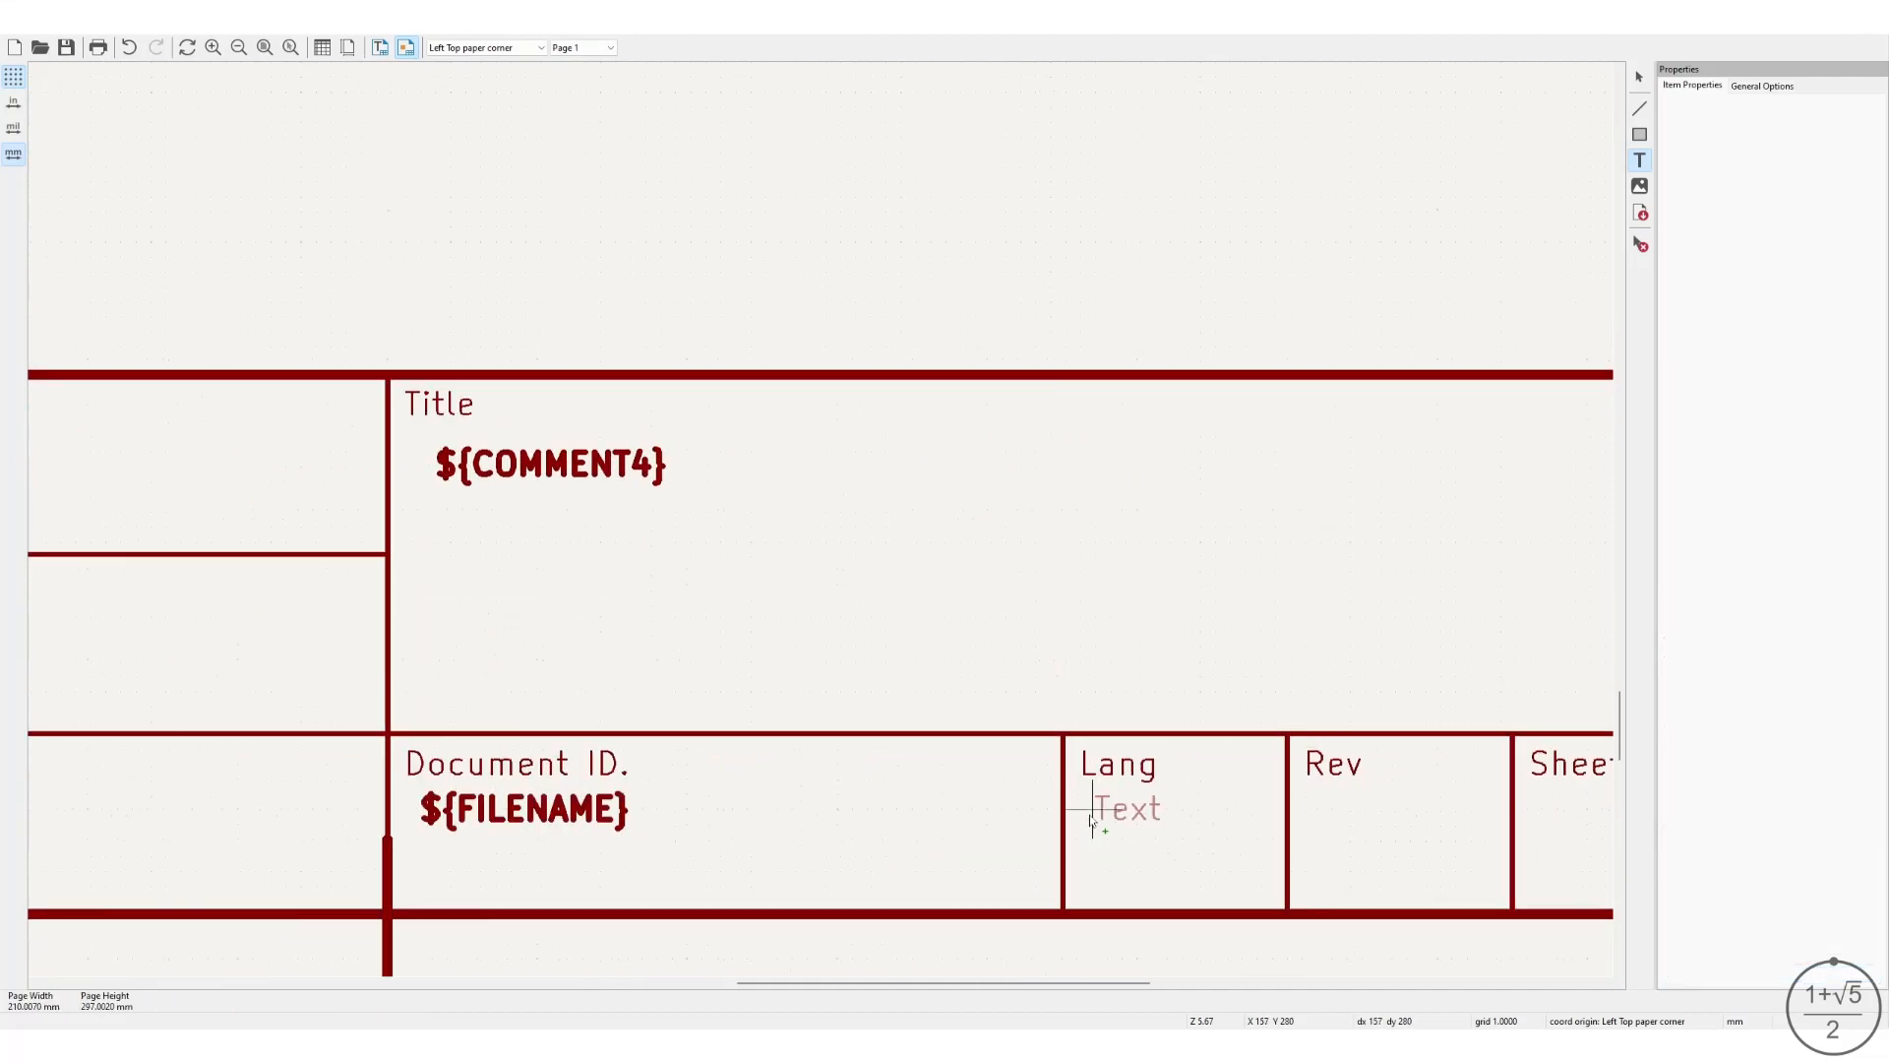
click(1095, 808)
double_click(1702, 125)
text(${COMMENT5})
click(1776, 598)
click(1772, 975)
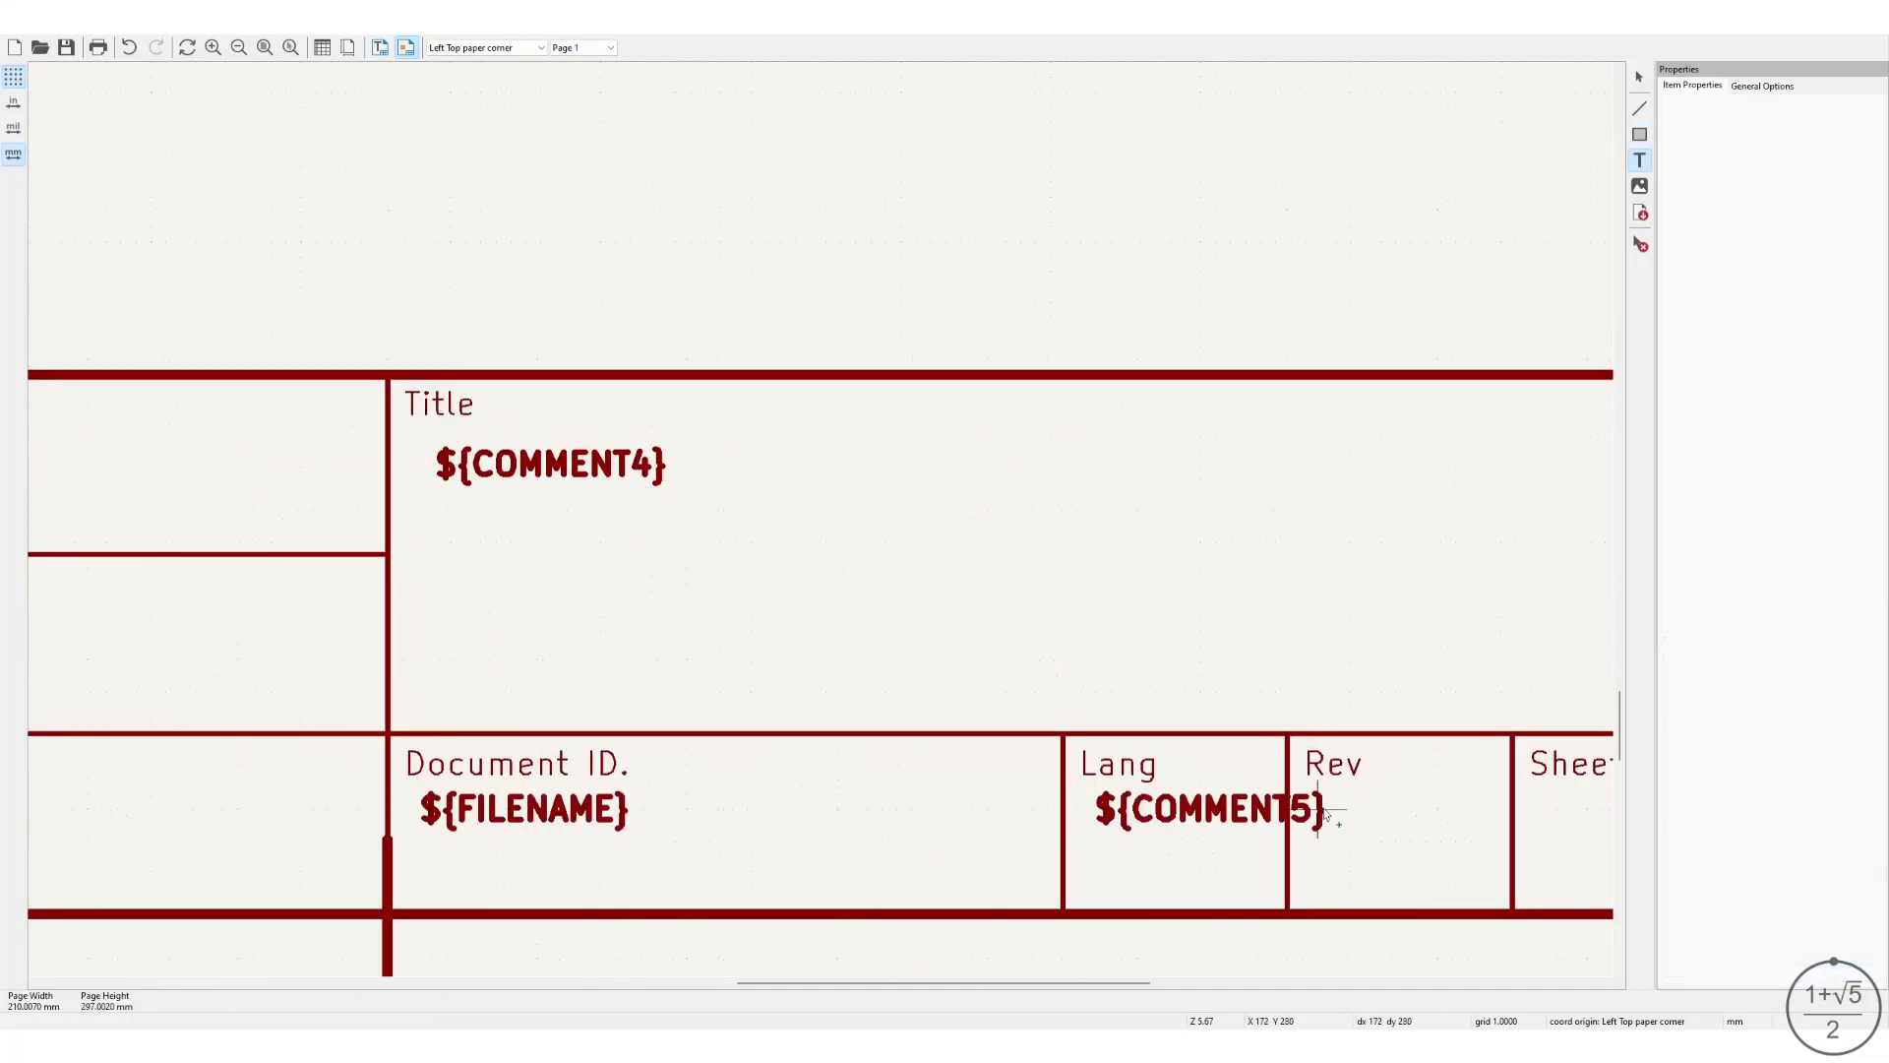
Add the bold text variable ${REVISION} beneath the Rev label.
click(1323, 822)
scroll(1368, 875, down, 2)
key(Escape)
click(821, 459)
double_click(1704, 126)
text(${REVISION})
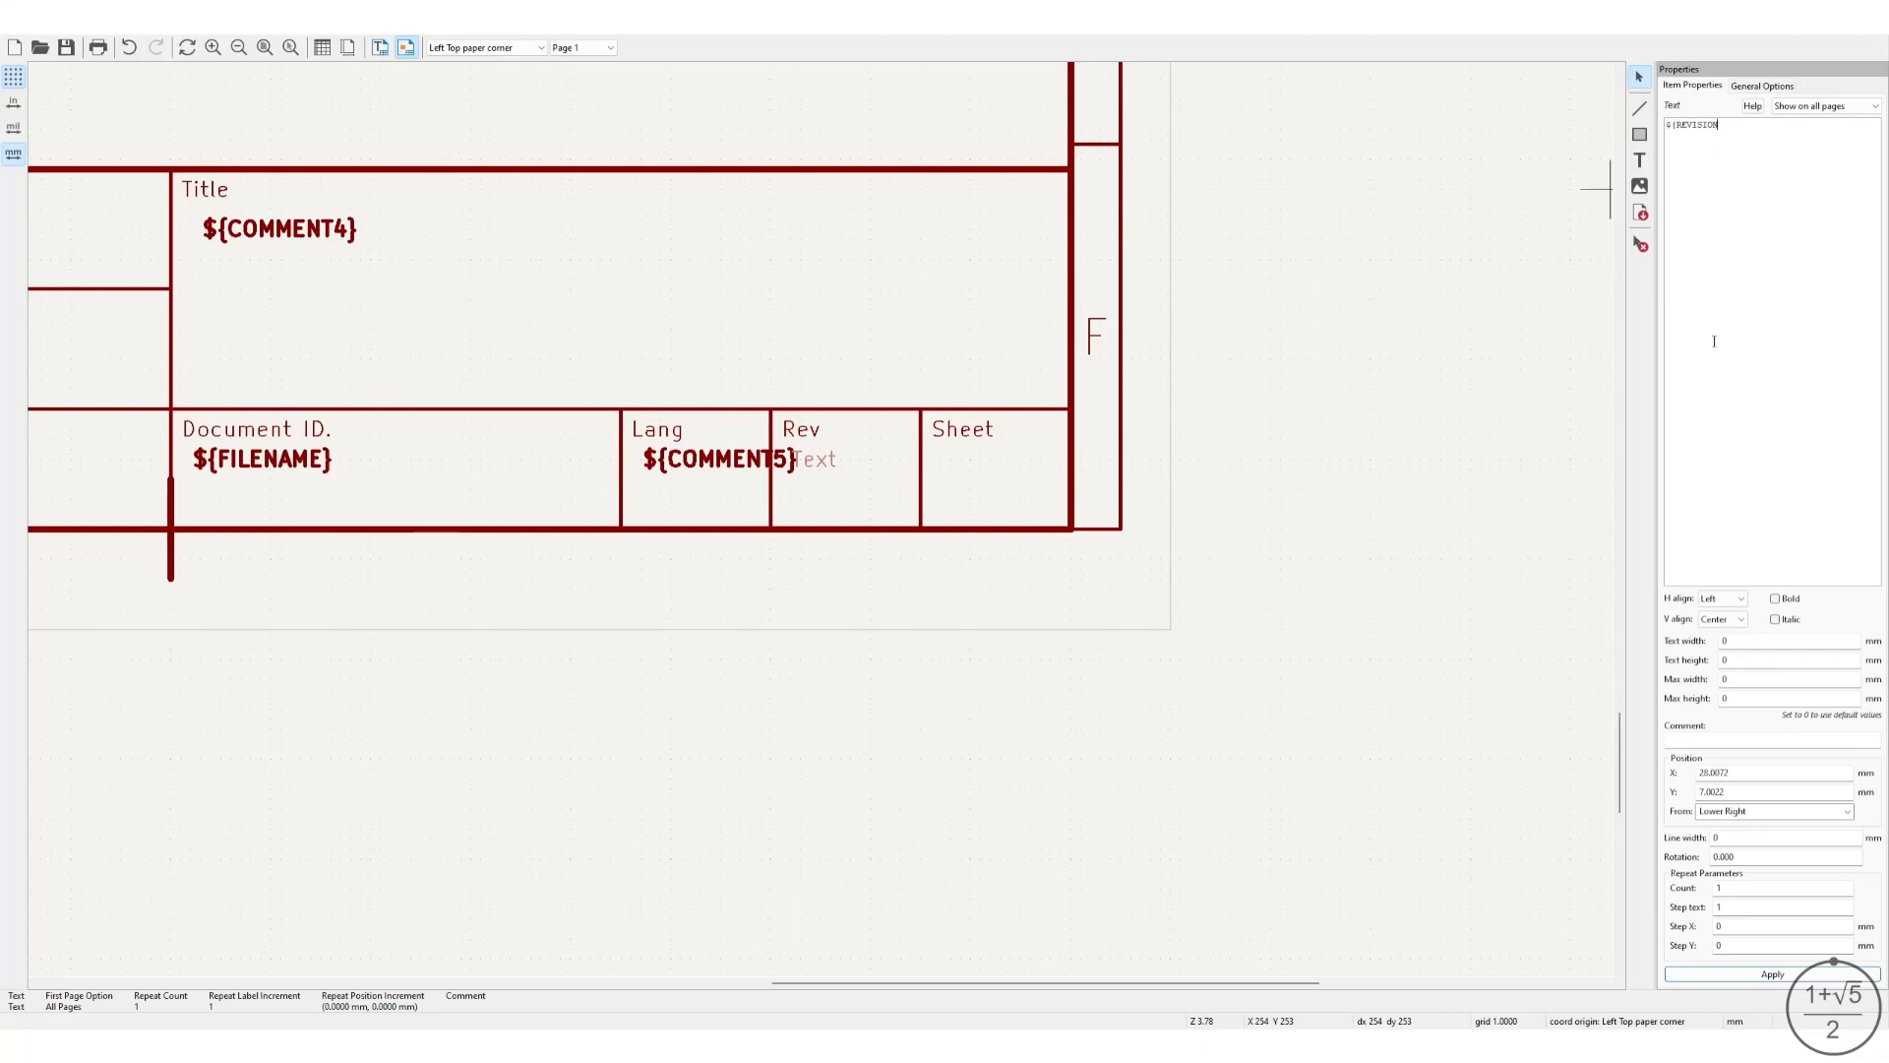
click(1775, 599)
click(1772, 975)
Add the bold page-number text ${#}/${##} beneath the Sheet label.
key(t)
click(942, 460)
double_click(1731, 125)
text($)
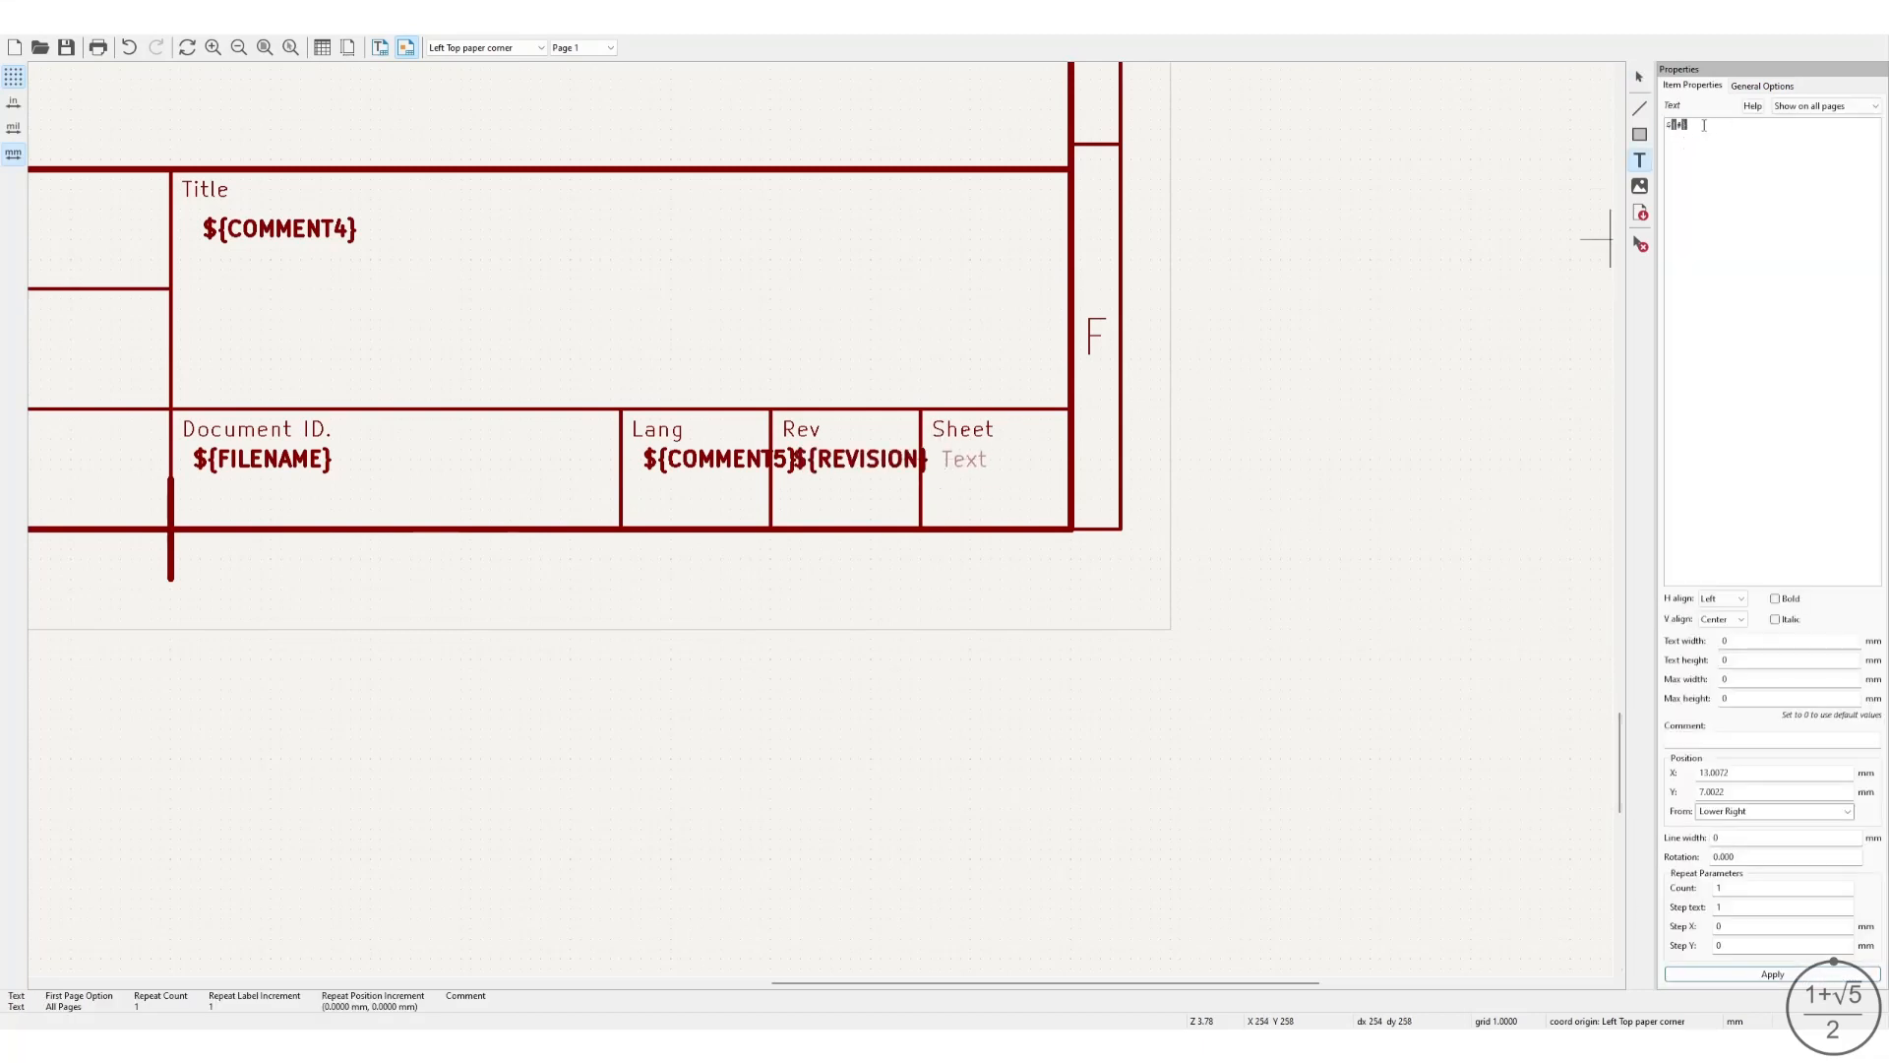
text({#}/${##})
click(1776, 598)
click(1773, 974)
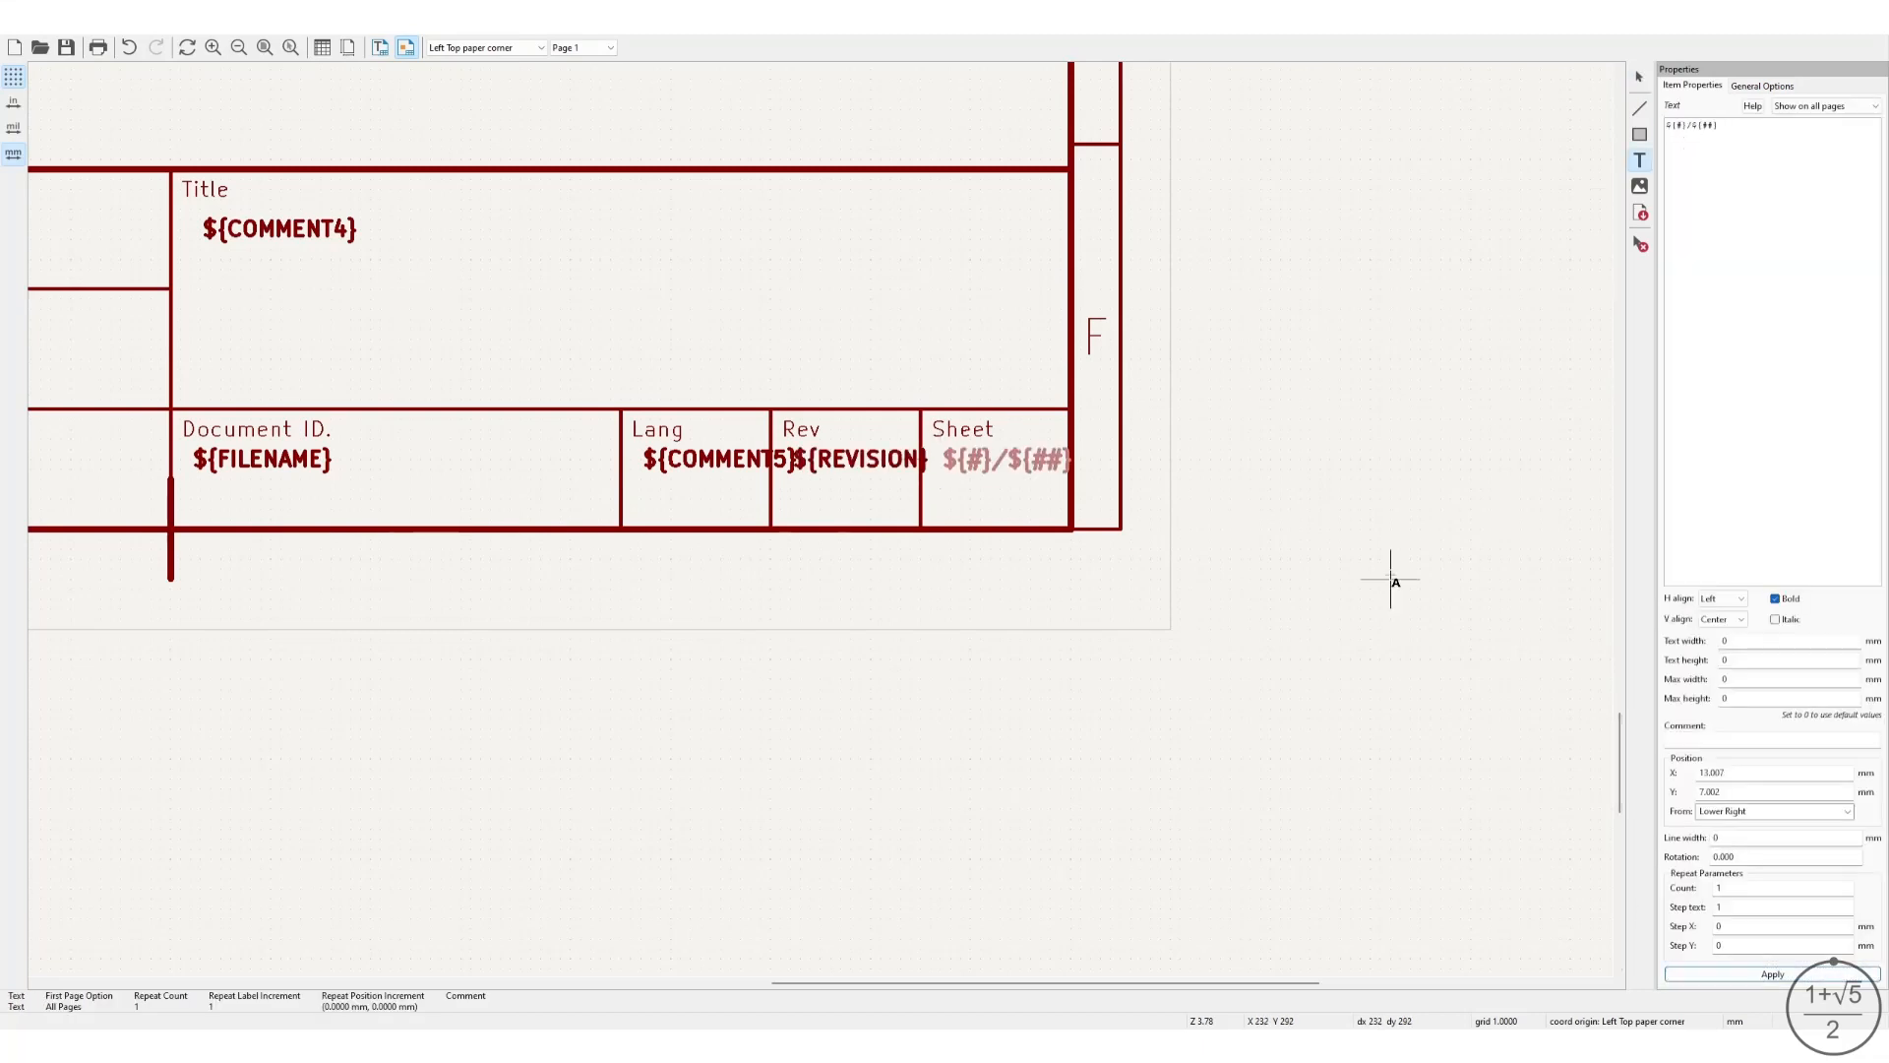
key(Escape)
Preview the title block with field values in place of the variables, return to the edit view and select the ${COMMENT4} text beneath Title.
key(Home)
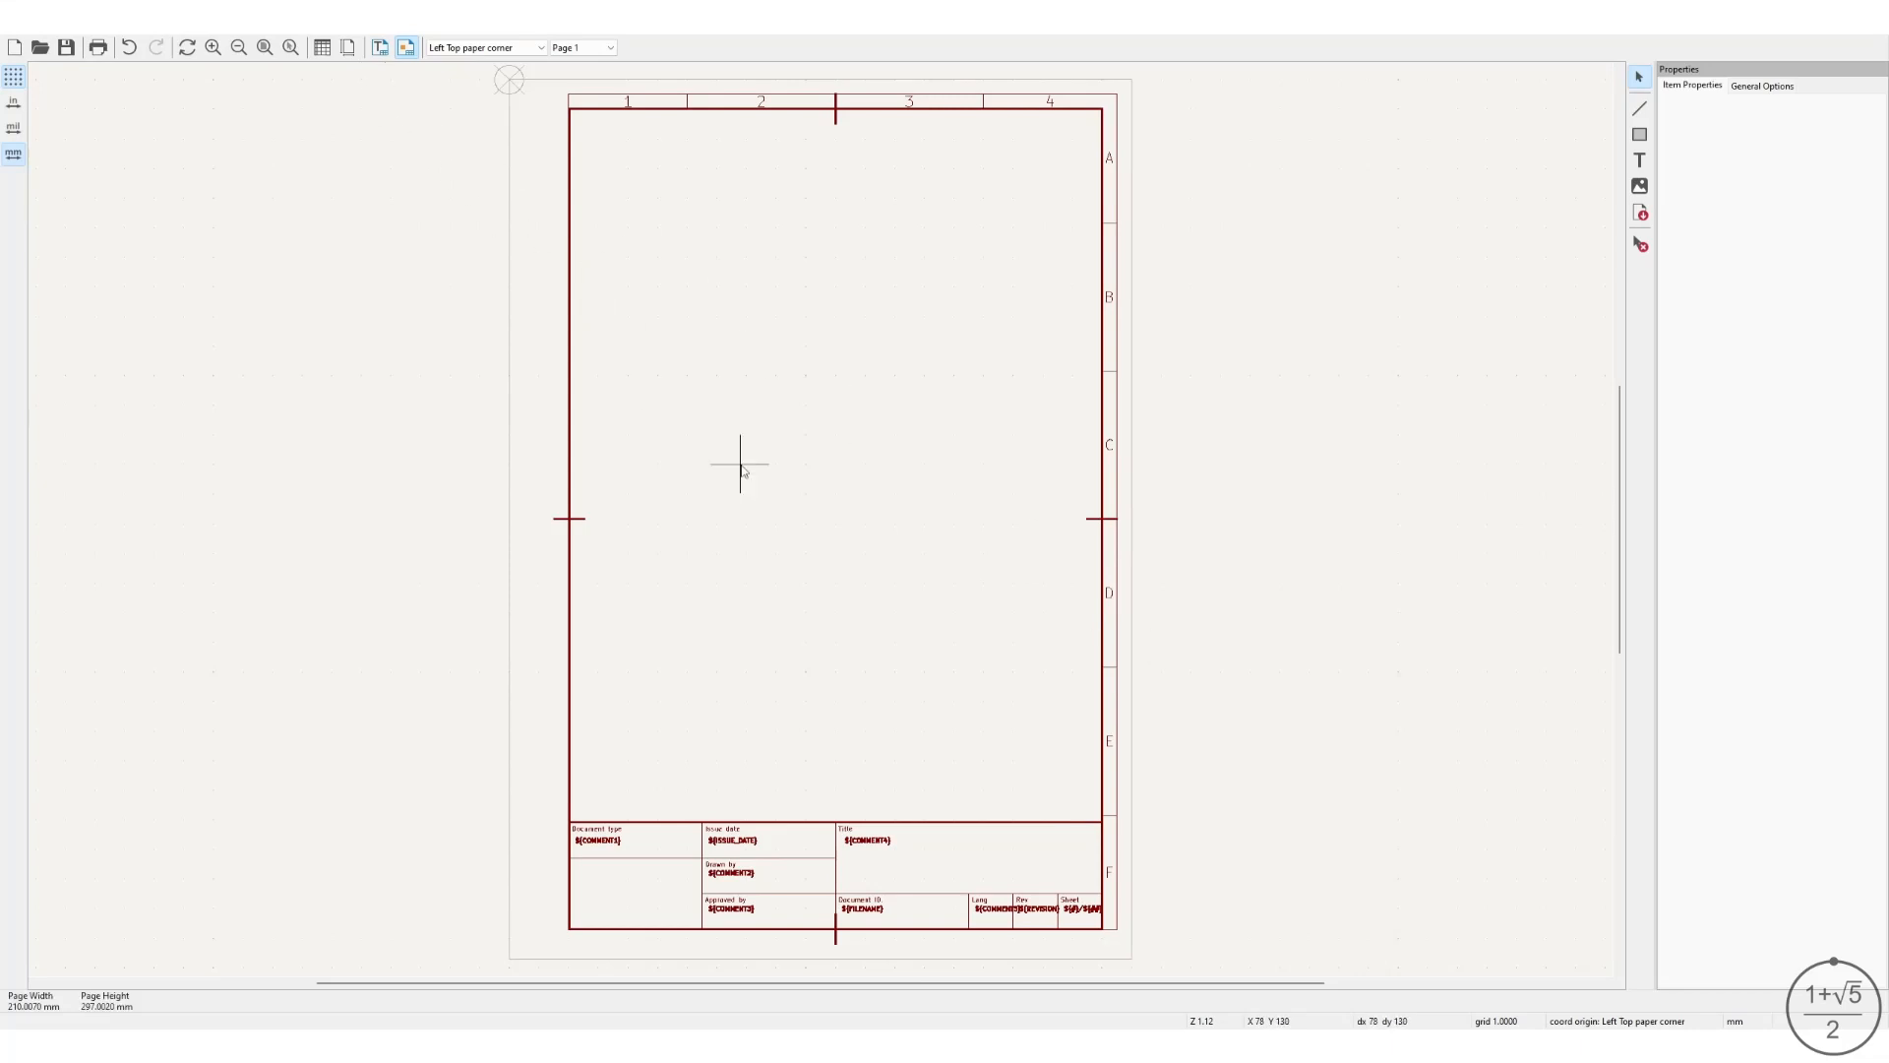
click(381, 49)
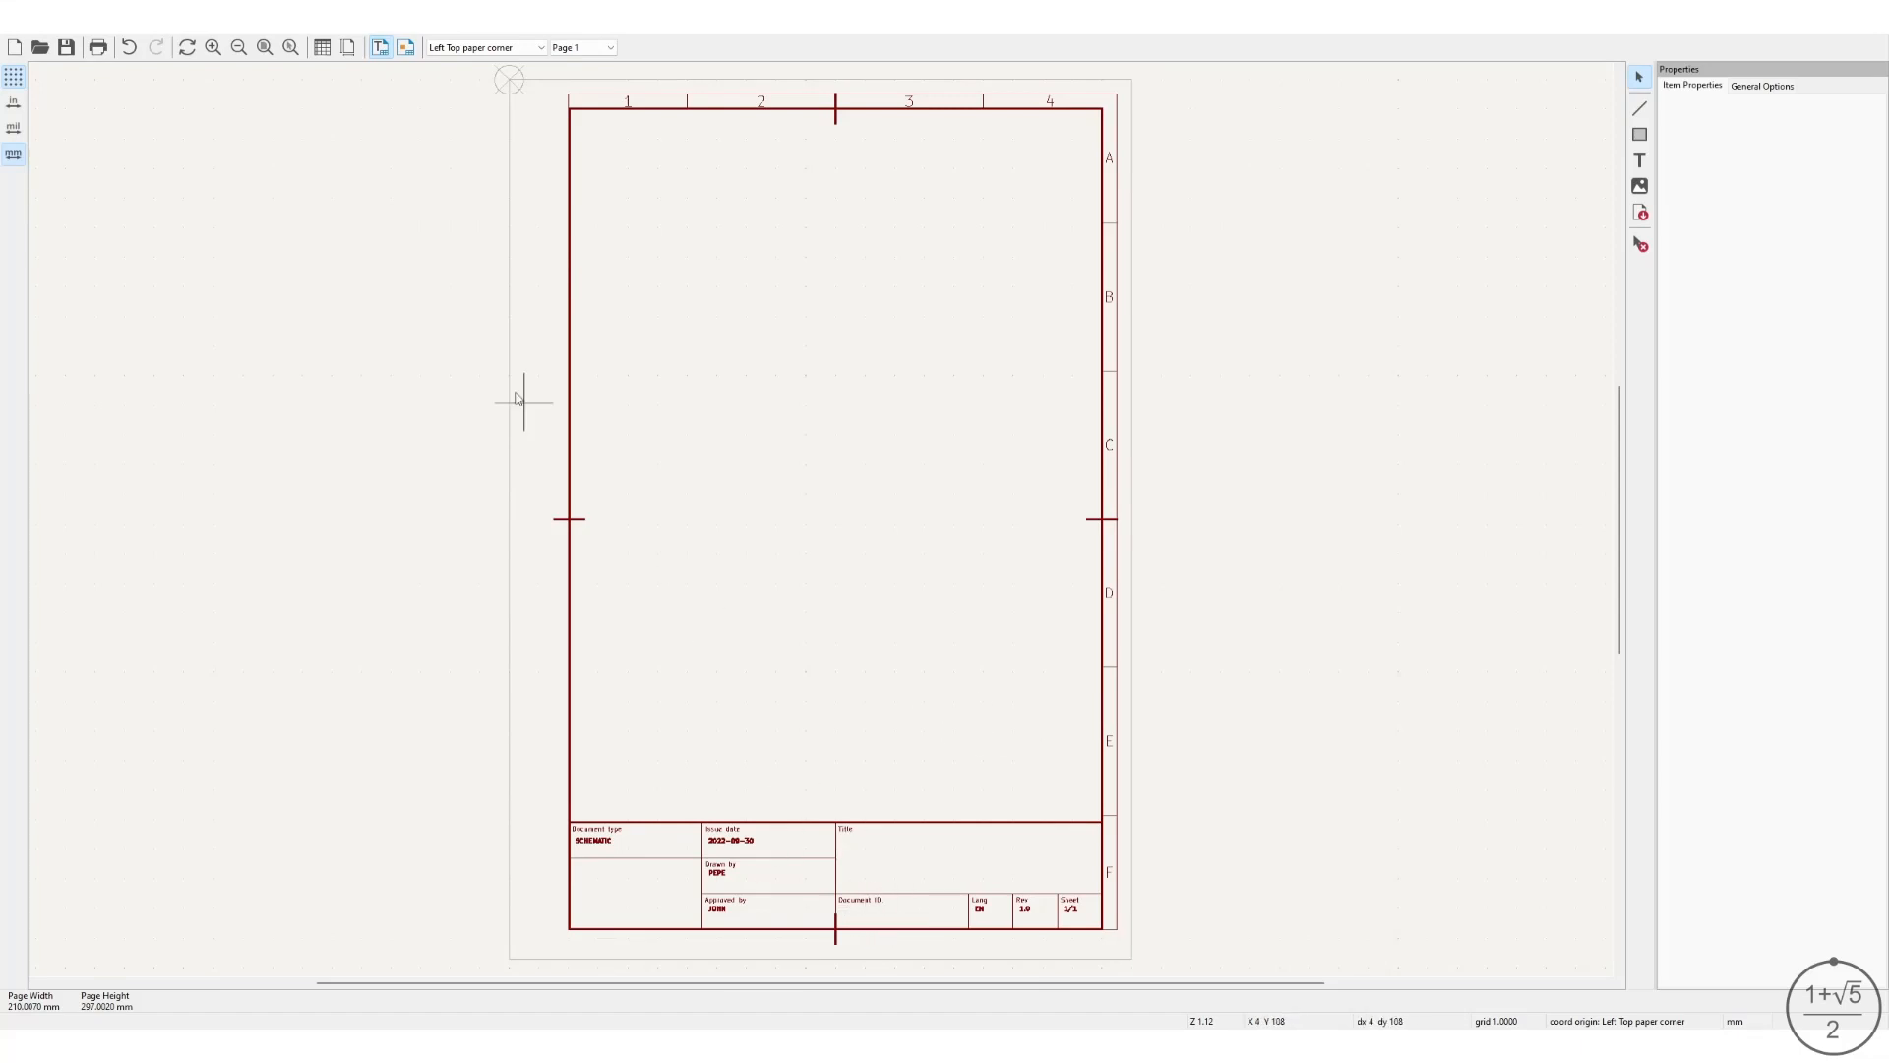
click(407, 49)
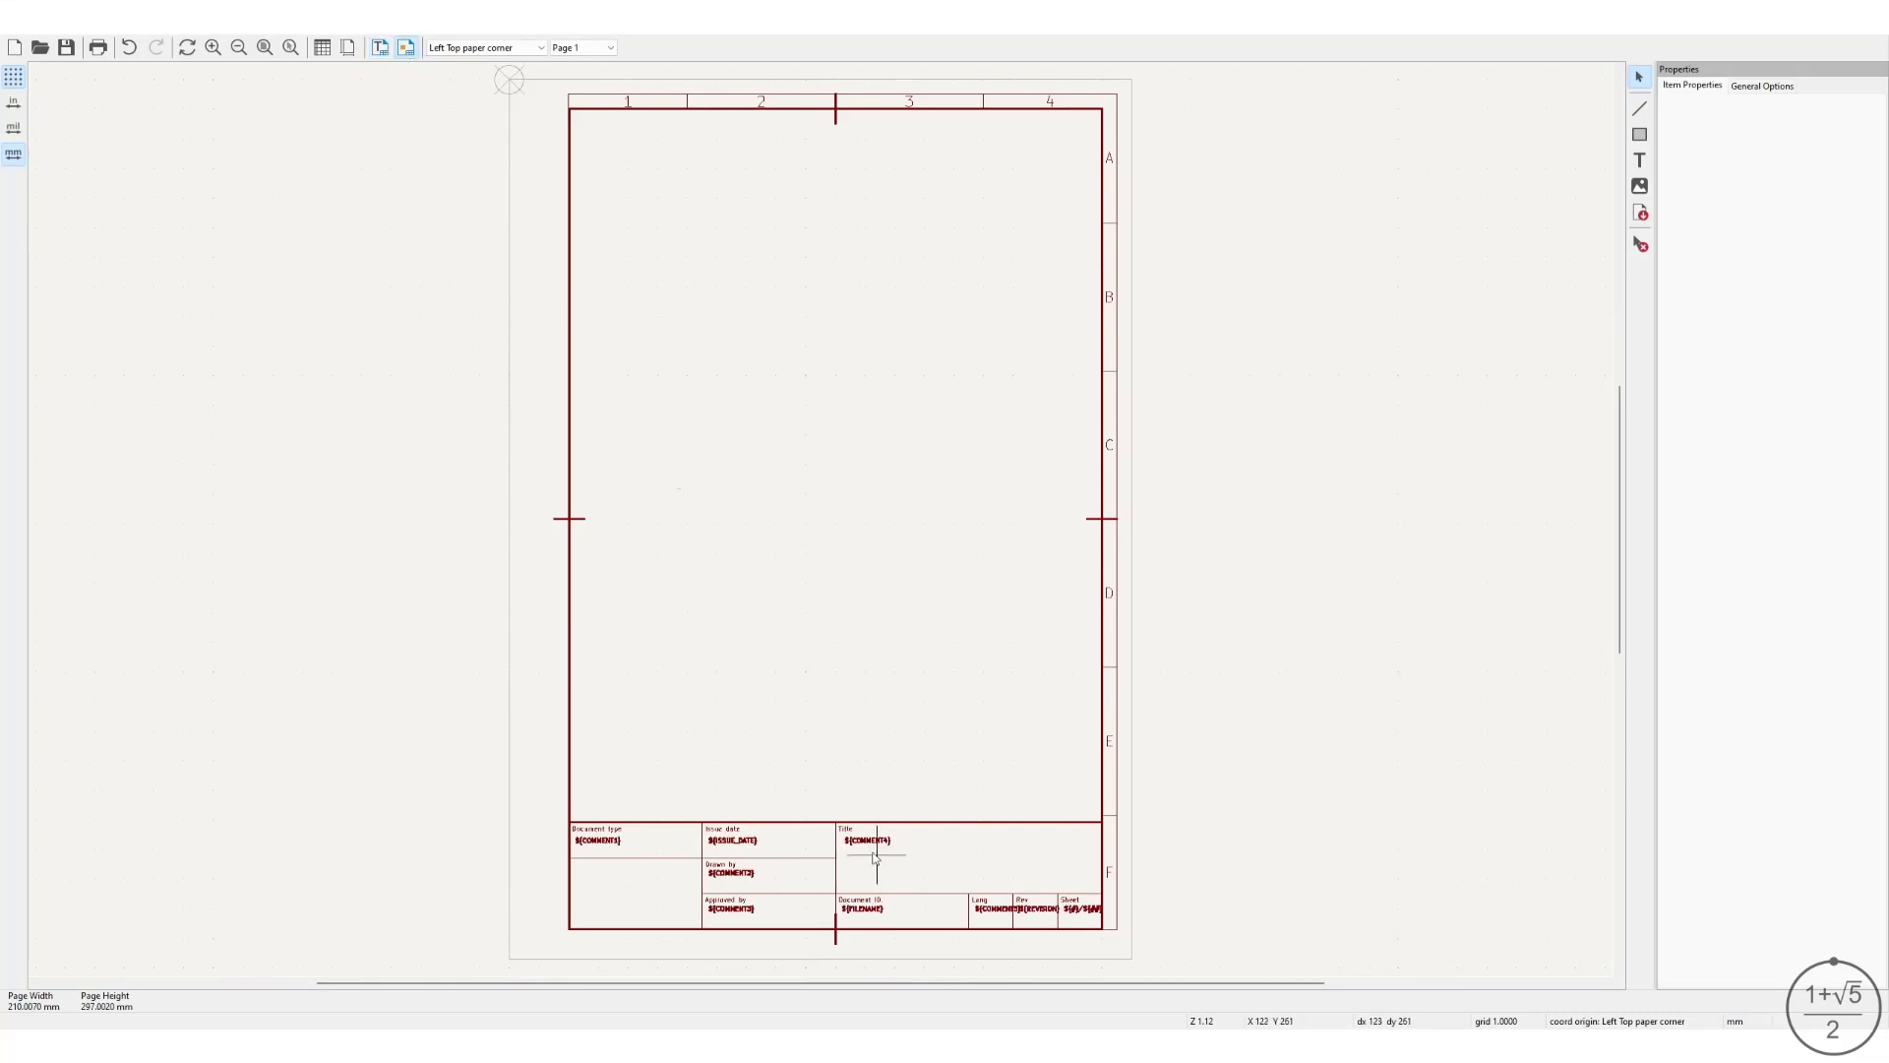
scroll(863, 852, up, 4)
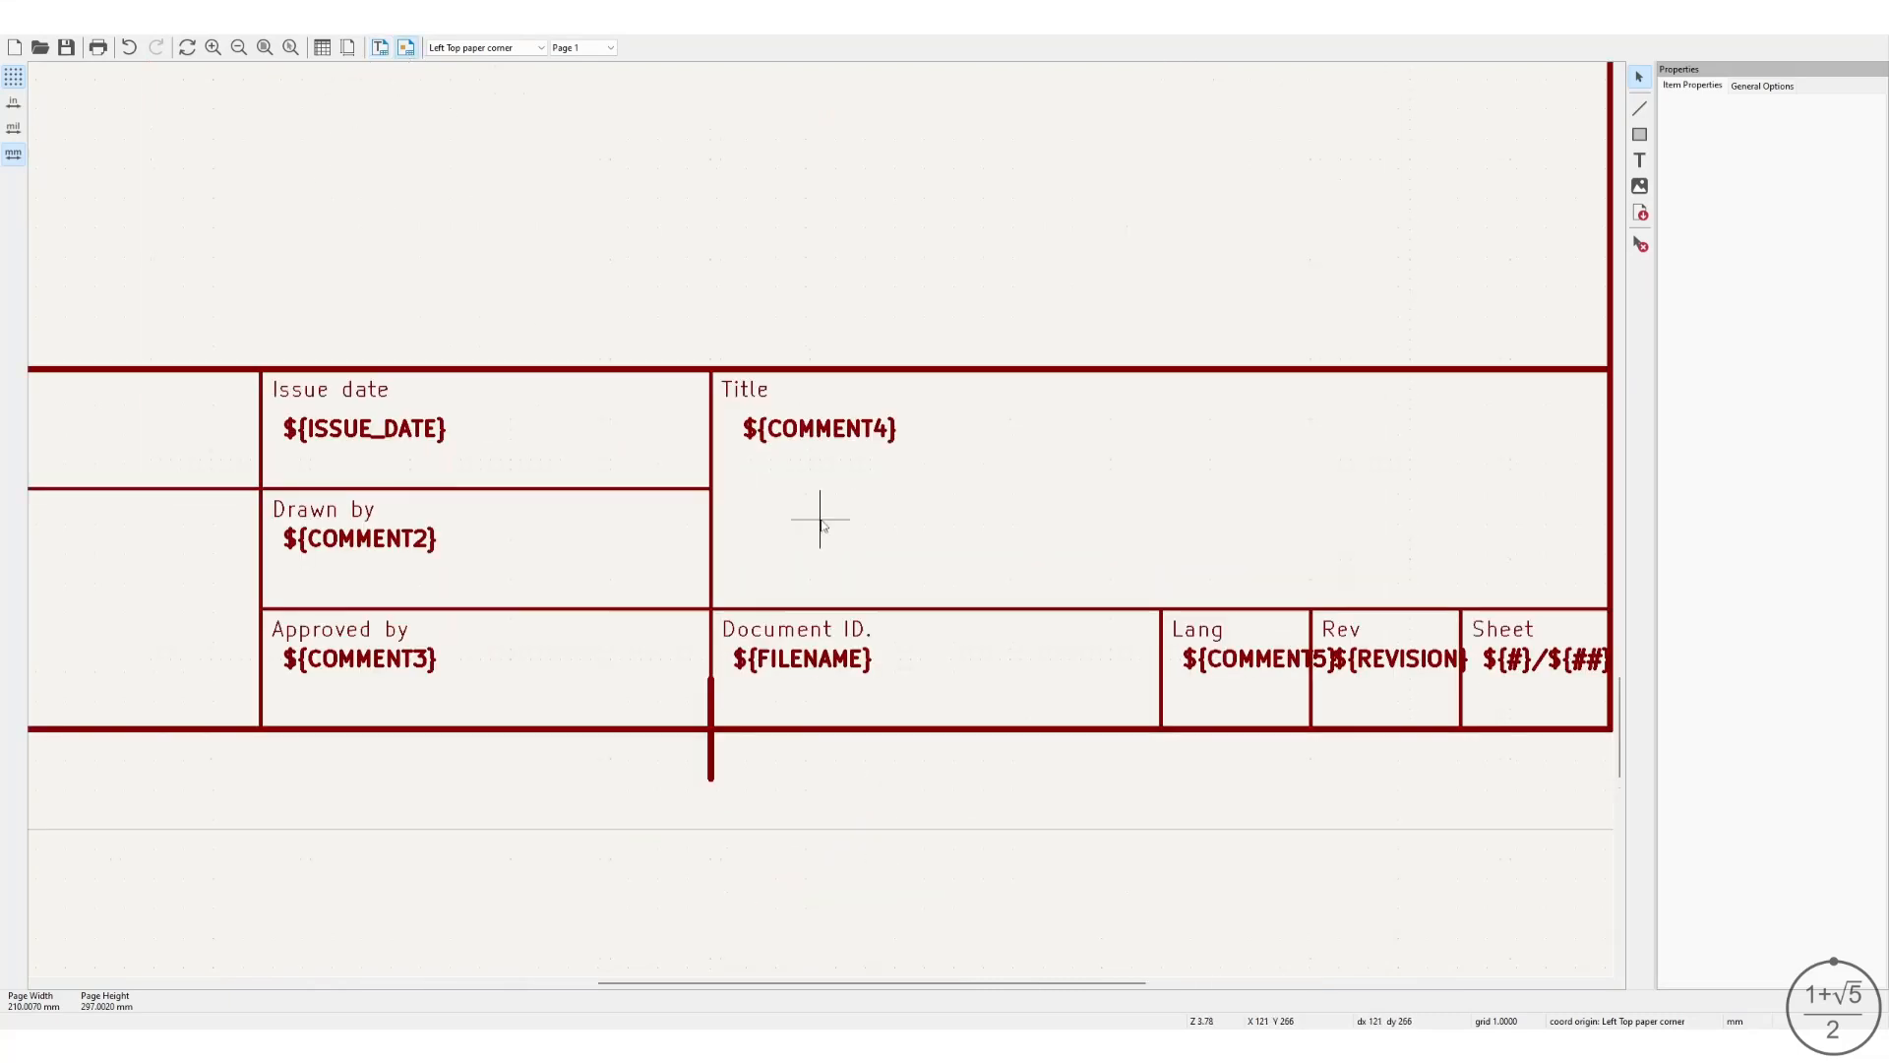
click(817, 433)
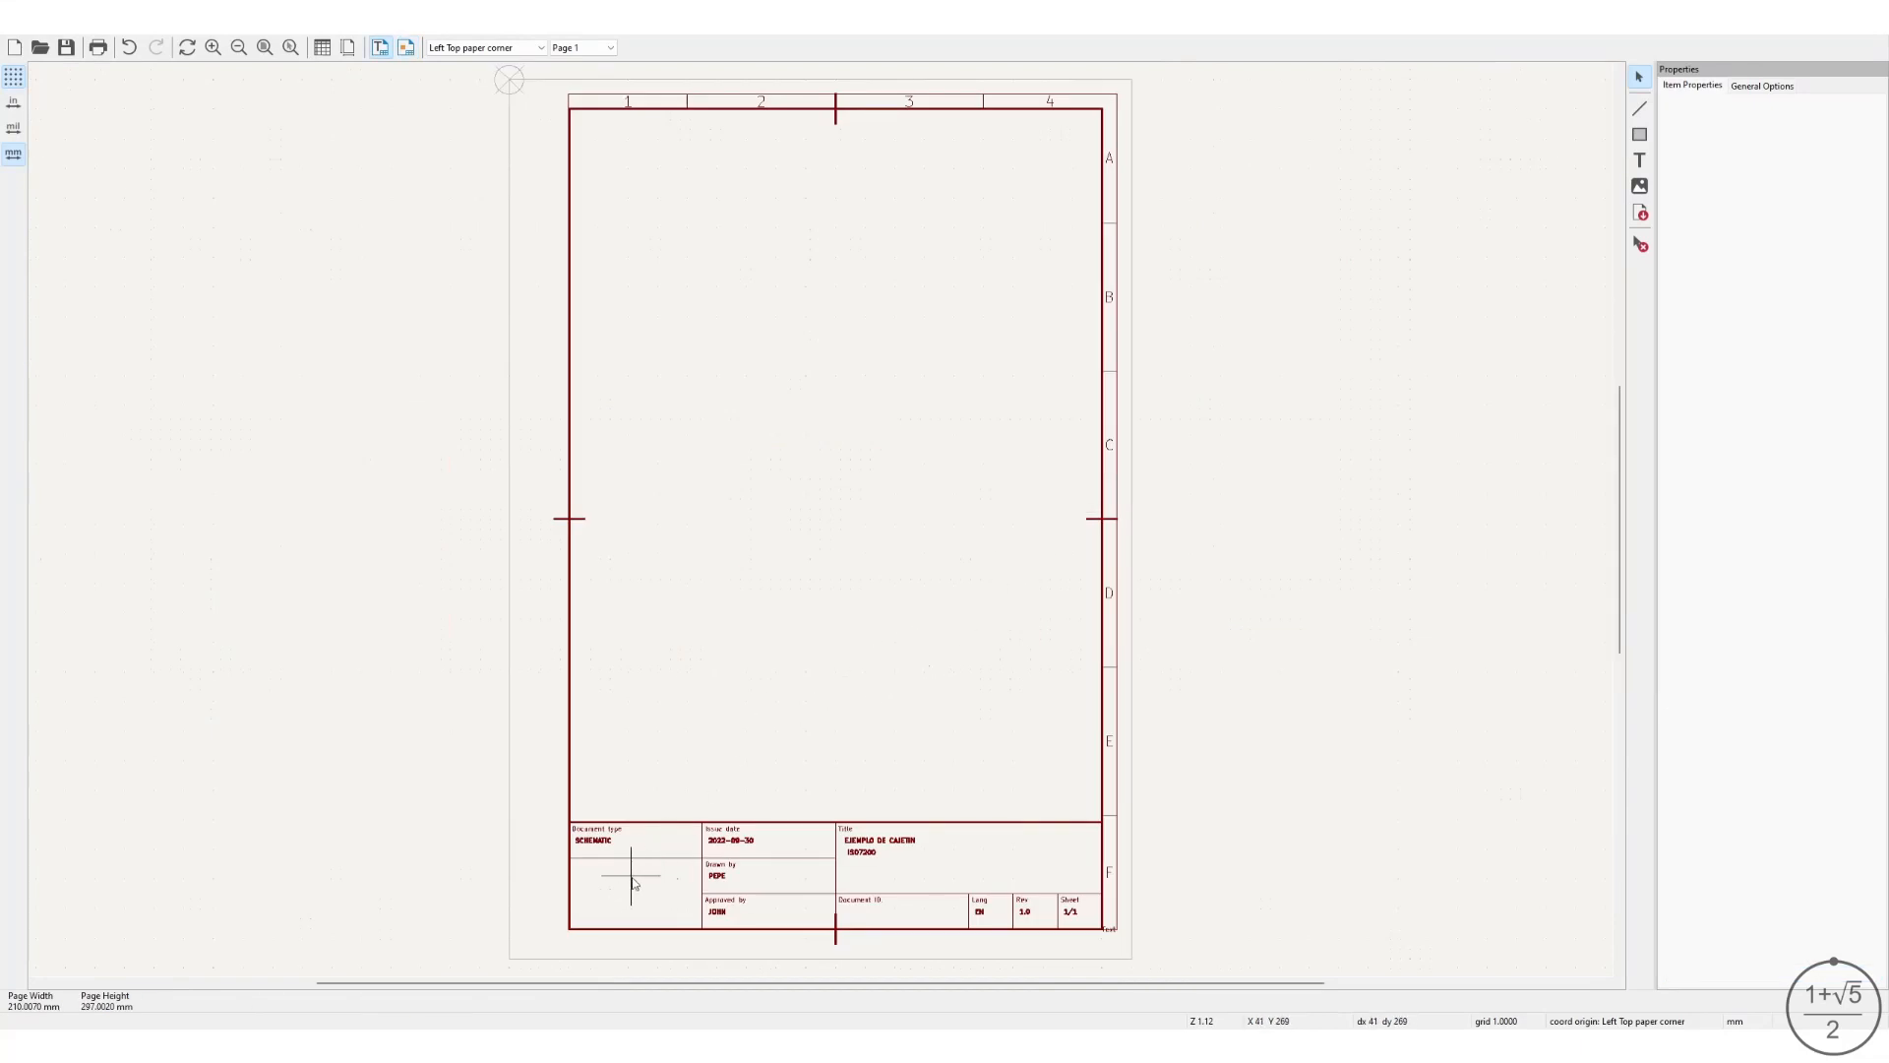
Insert the circular logo image in the empty title block cell below Document type.
click(1641, 186)
click(609, 876)
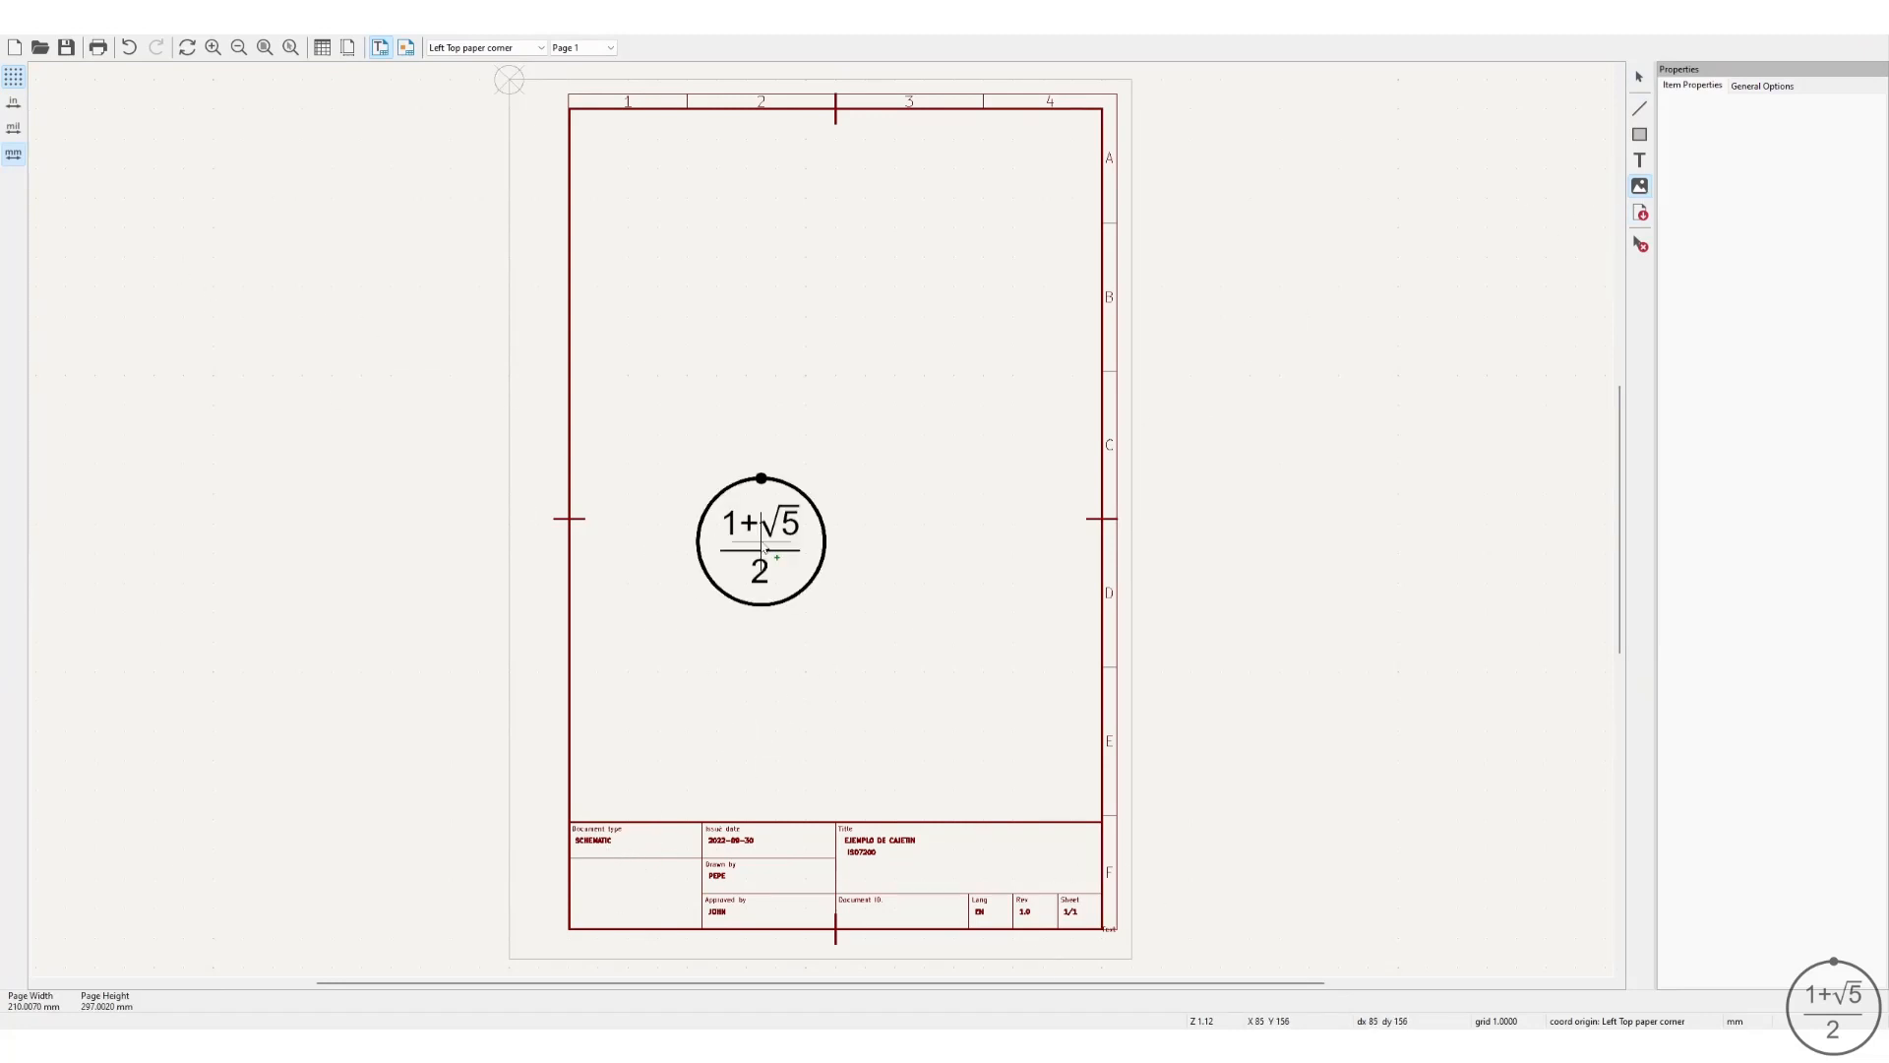
click(644, 895)
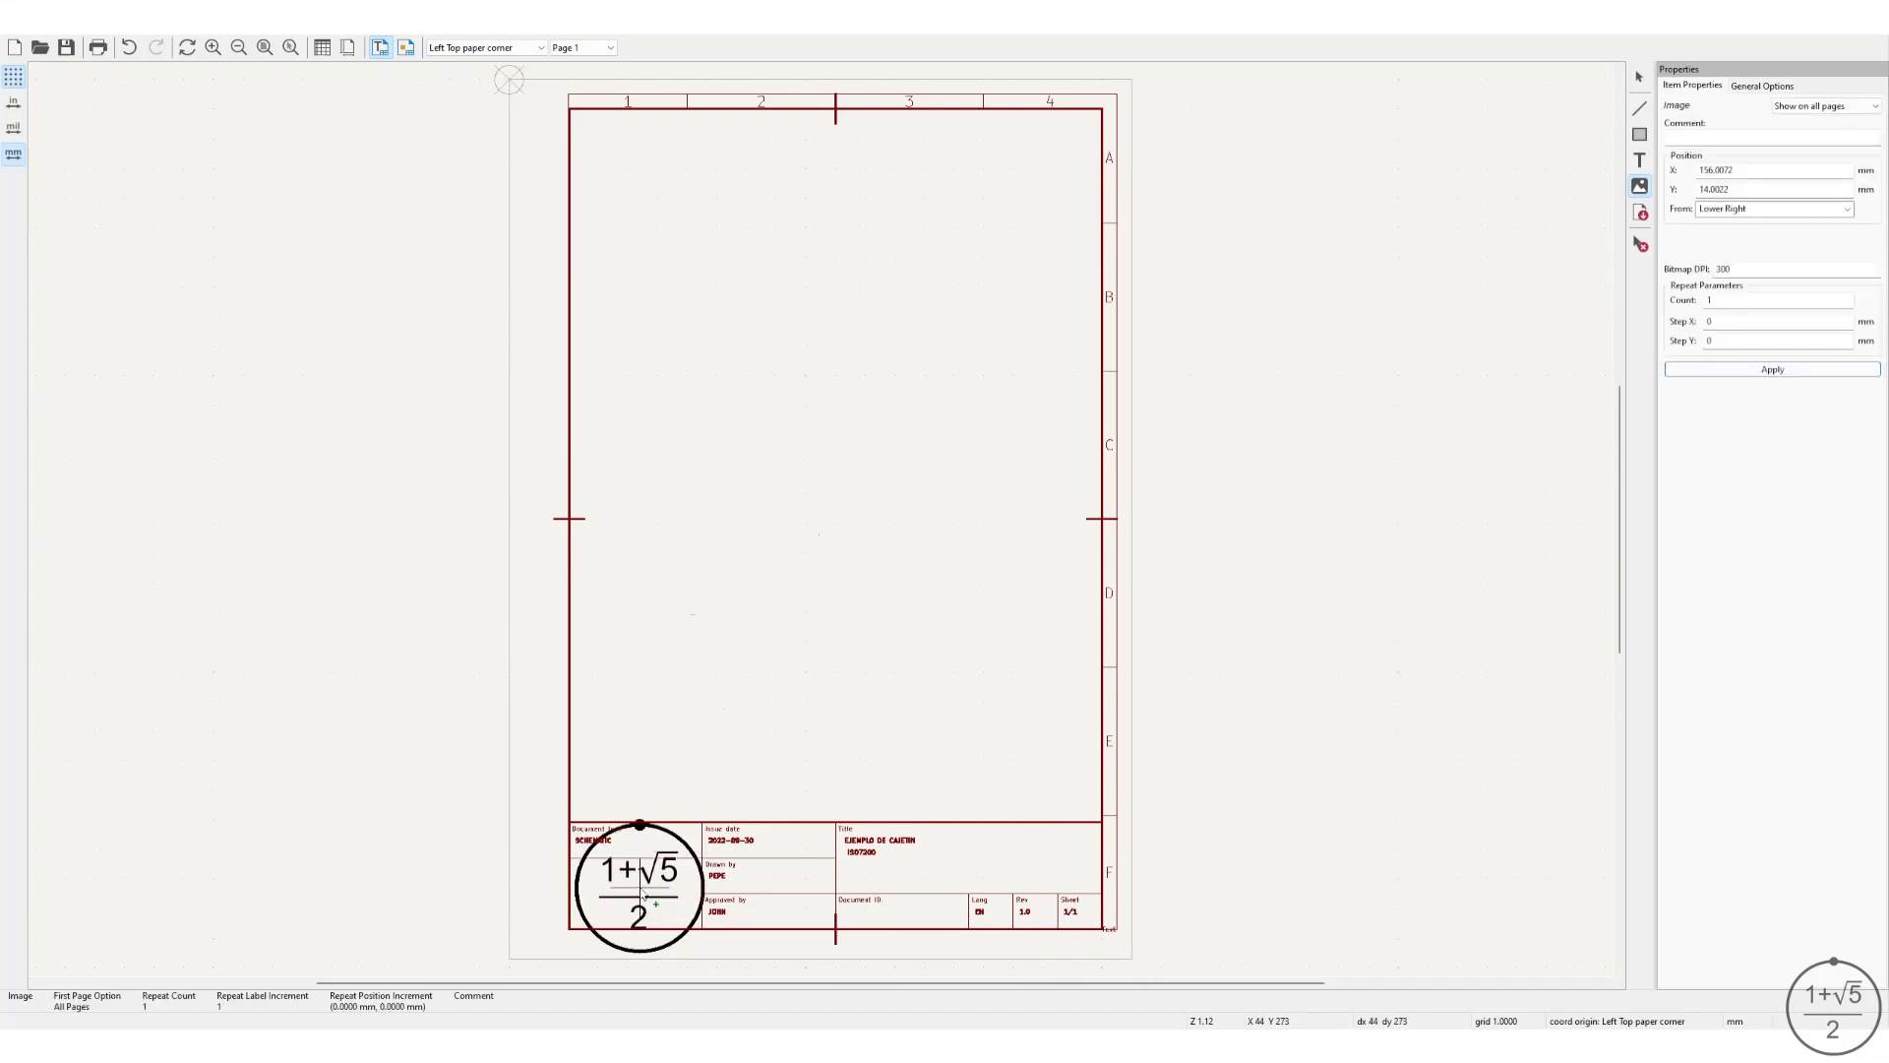
Position the logo at X 22.5 mm and Y 265 mm from the Upper Left, with a bitmap DPI of 900.
click(1846, 209)
click(1791, 238)
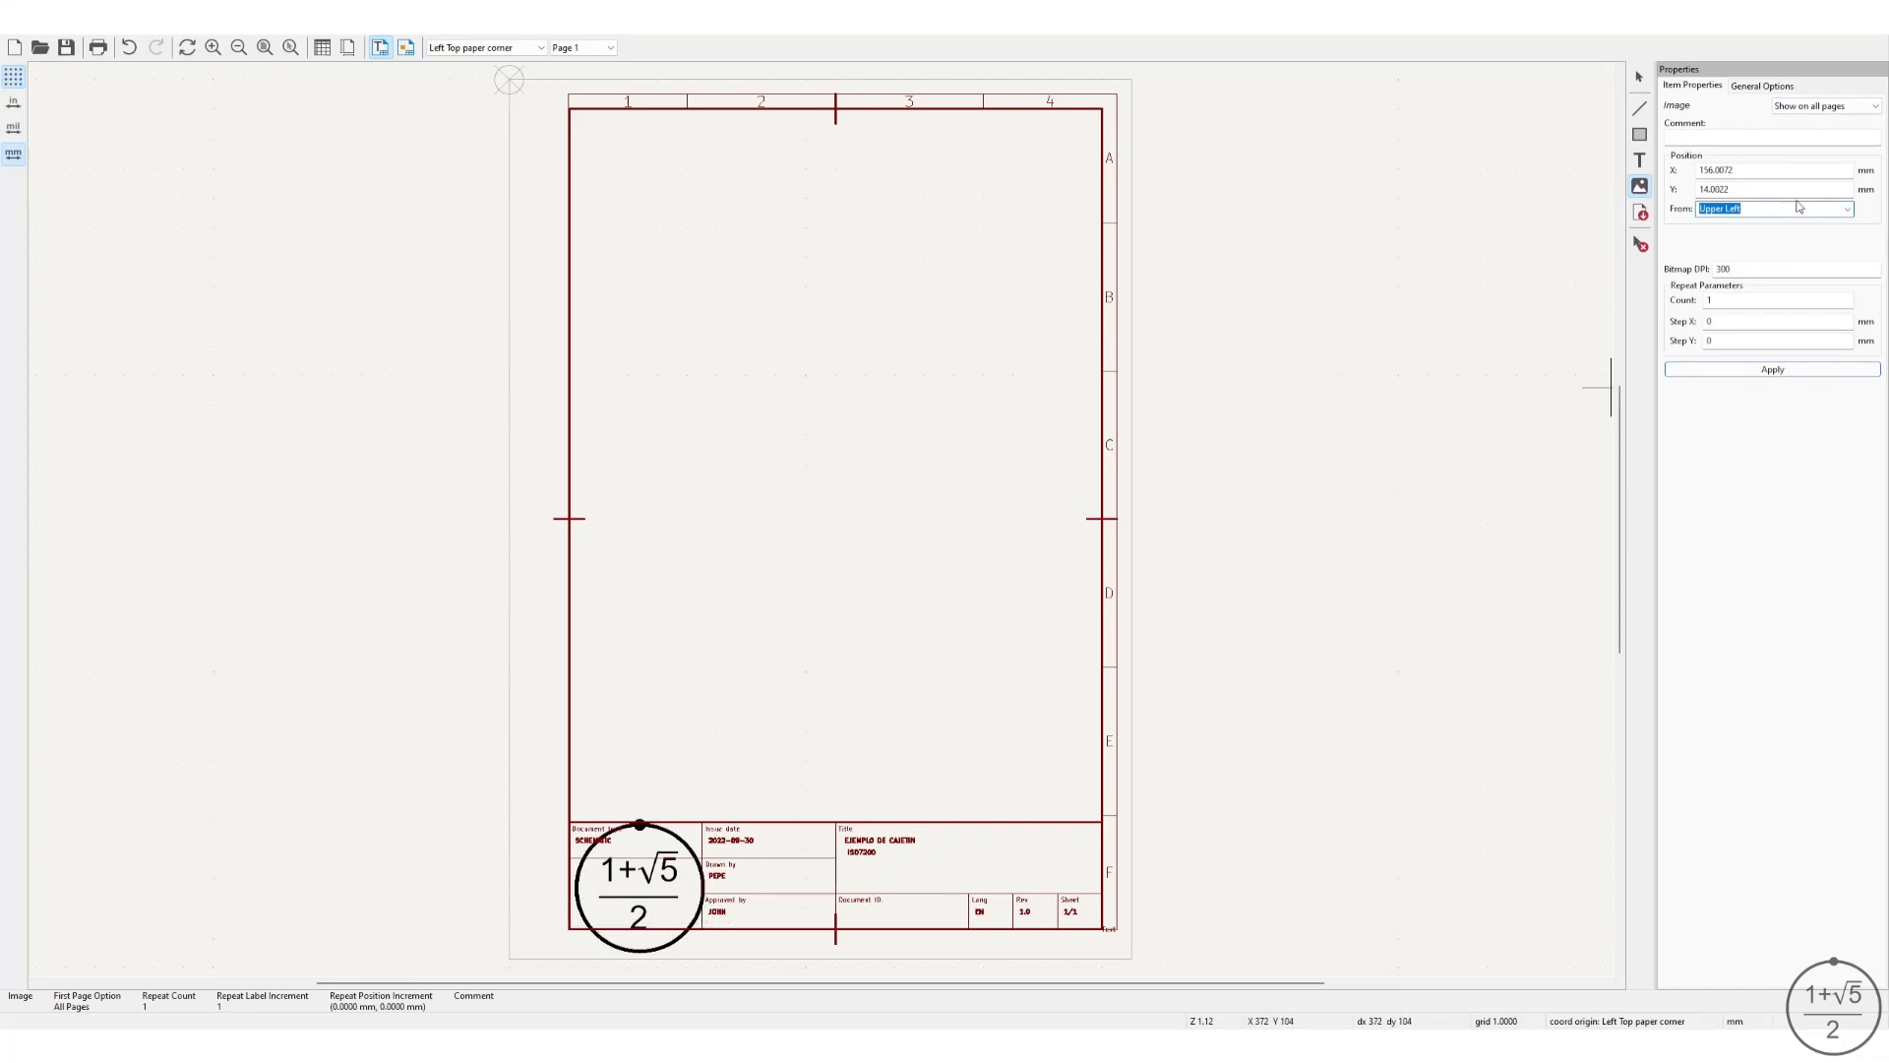
click(1757, 175)
text(22.5)
click(1751, 187)
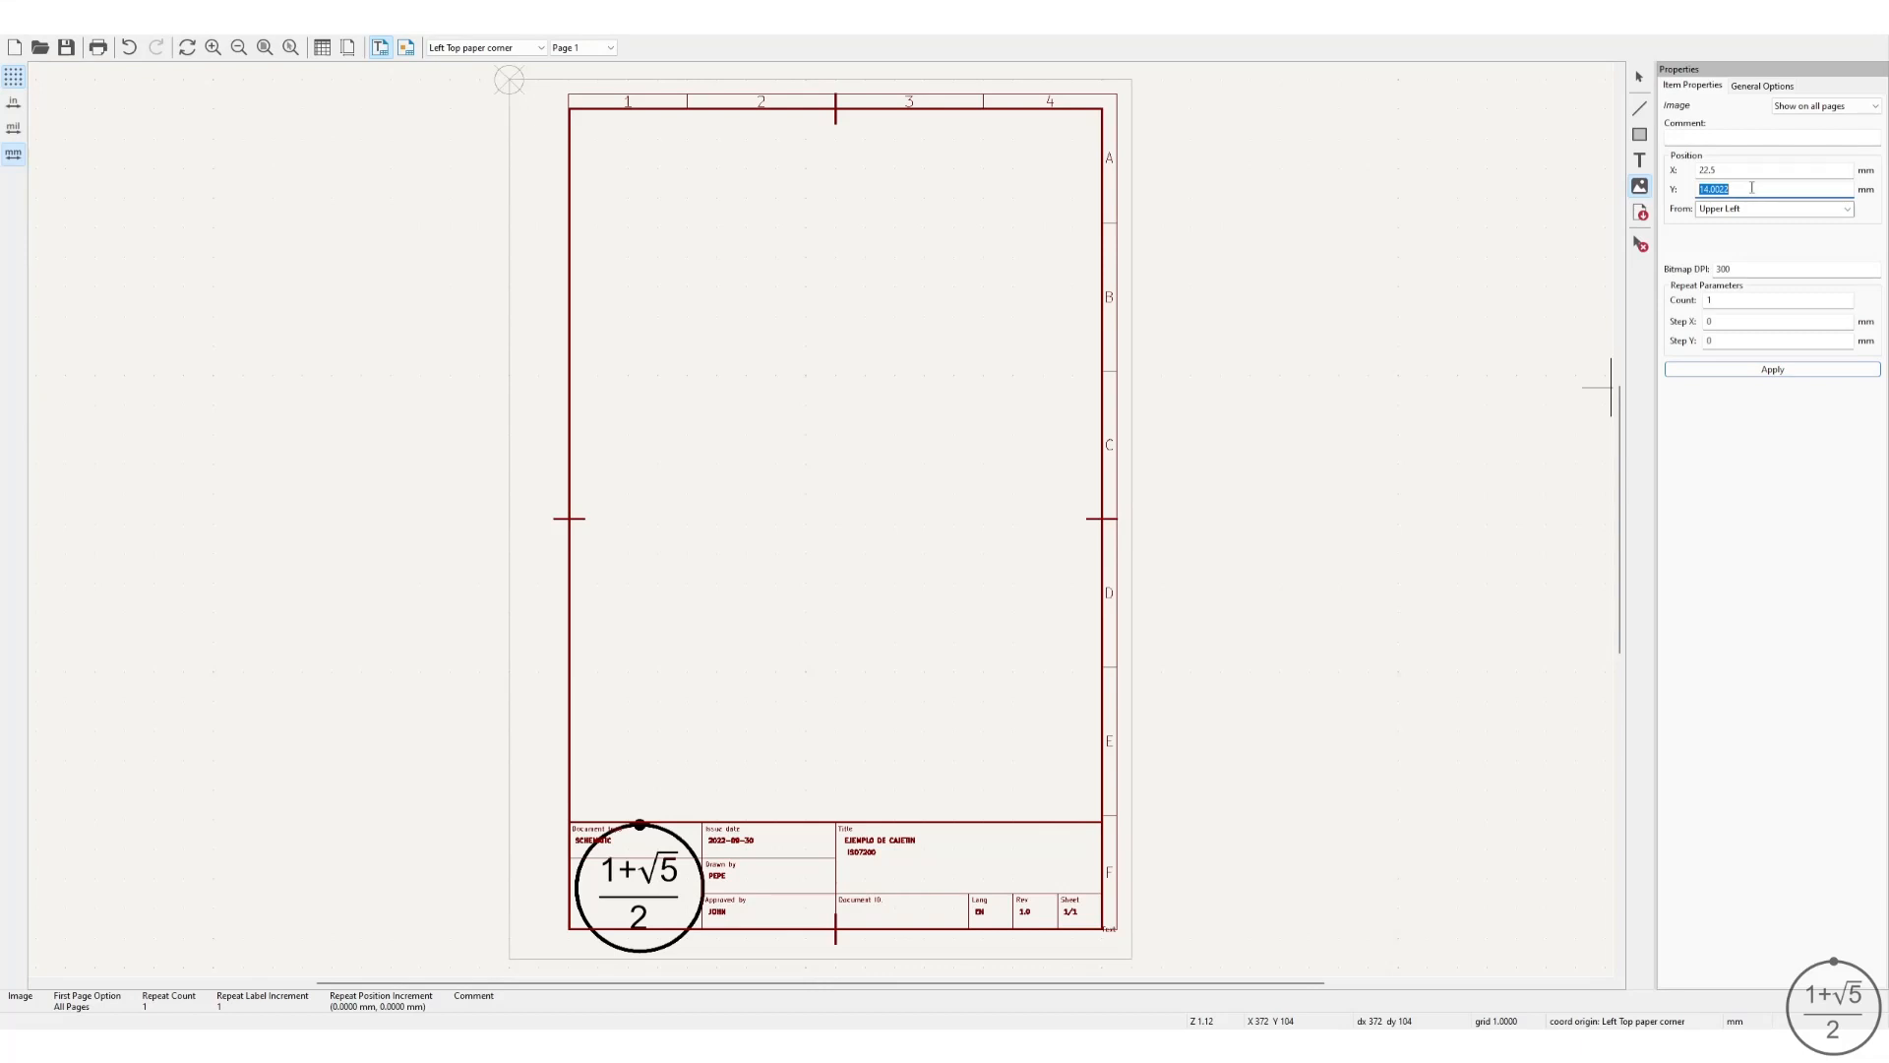
text(12)
click(1758, 373)
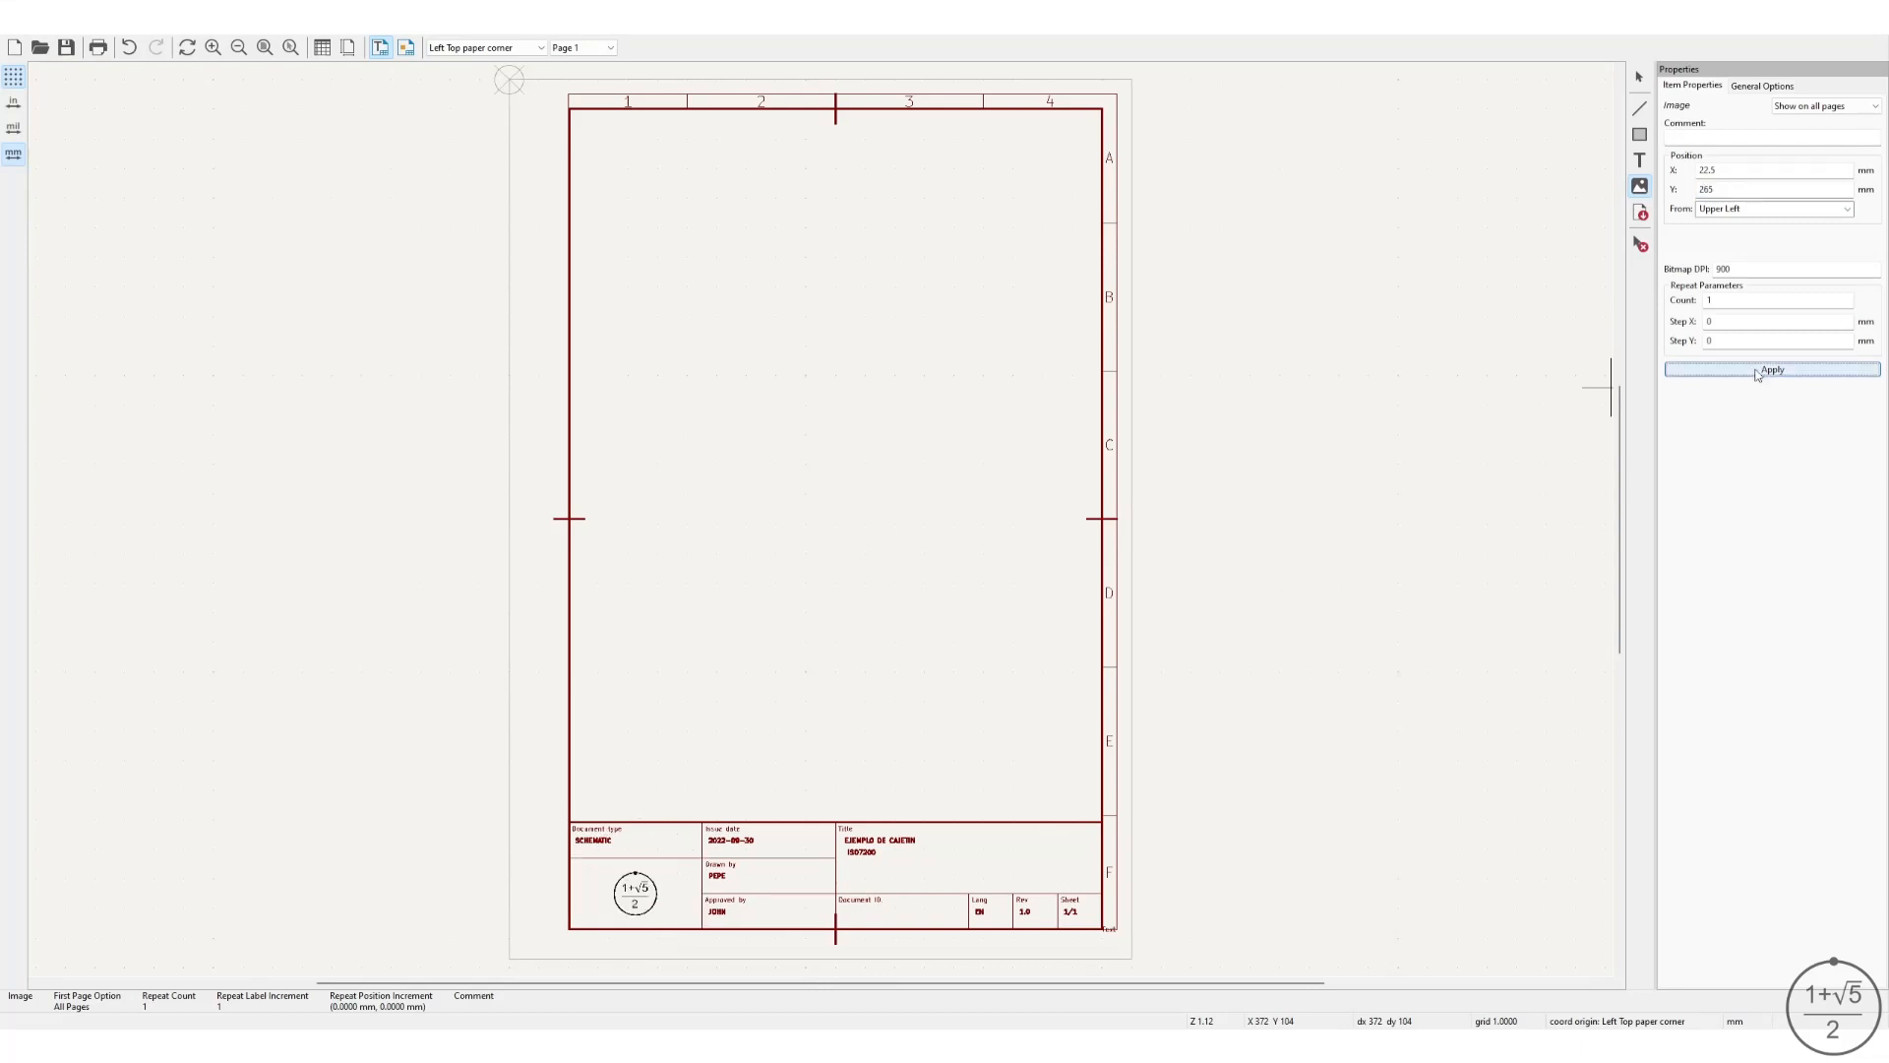
Place a text item below the logo in the same title block cell.
key(Escape)
scroll(641, 888, up, 6)
drag(784, 554, 787, 524)
key(t)
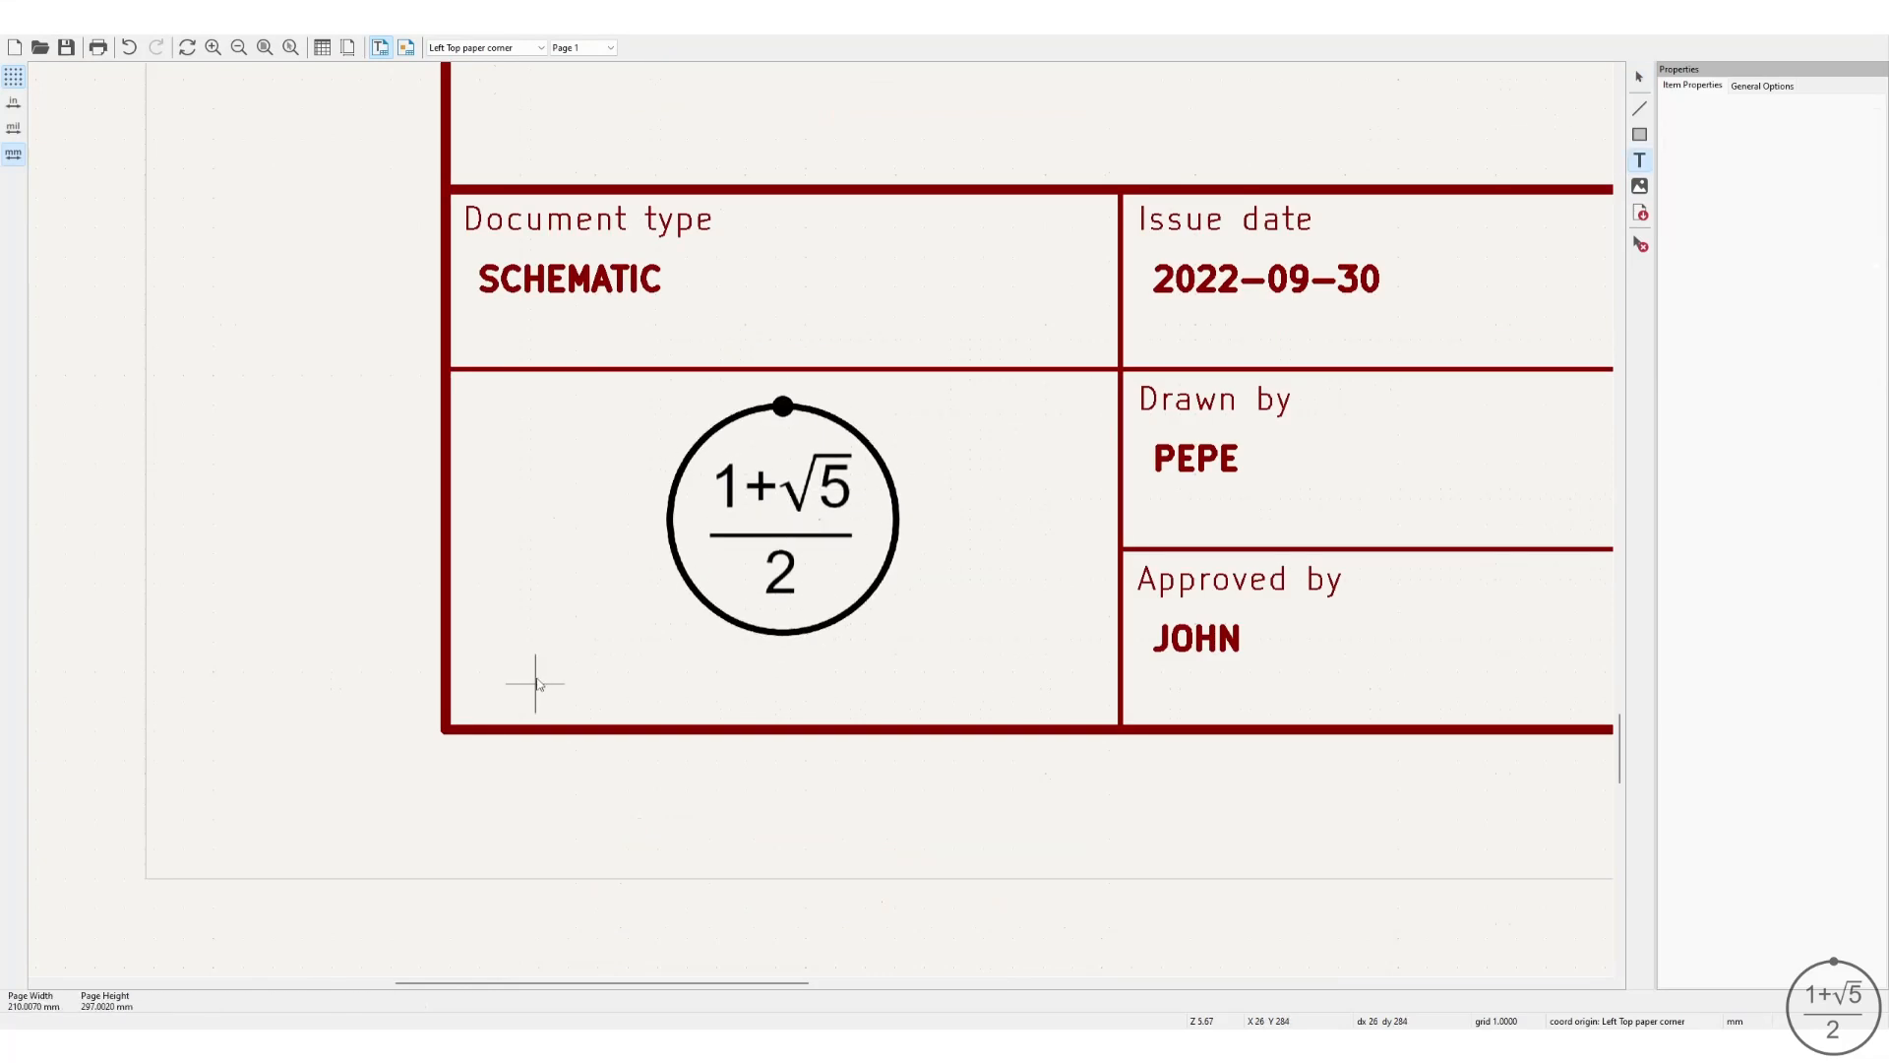
key(Home)
key(Escape)
scroll(605, 927, up, 6)
click(767, 489)
Set the text below the logo to three bold lines: AqueronteBlog, email | Tlf and Address.
double_click(1679, 127)
text(My comp)
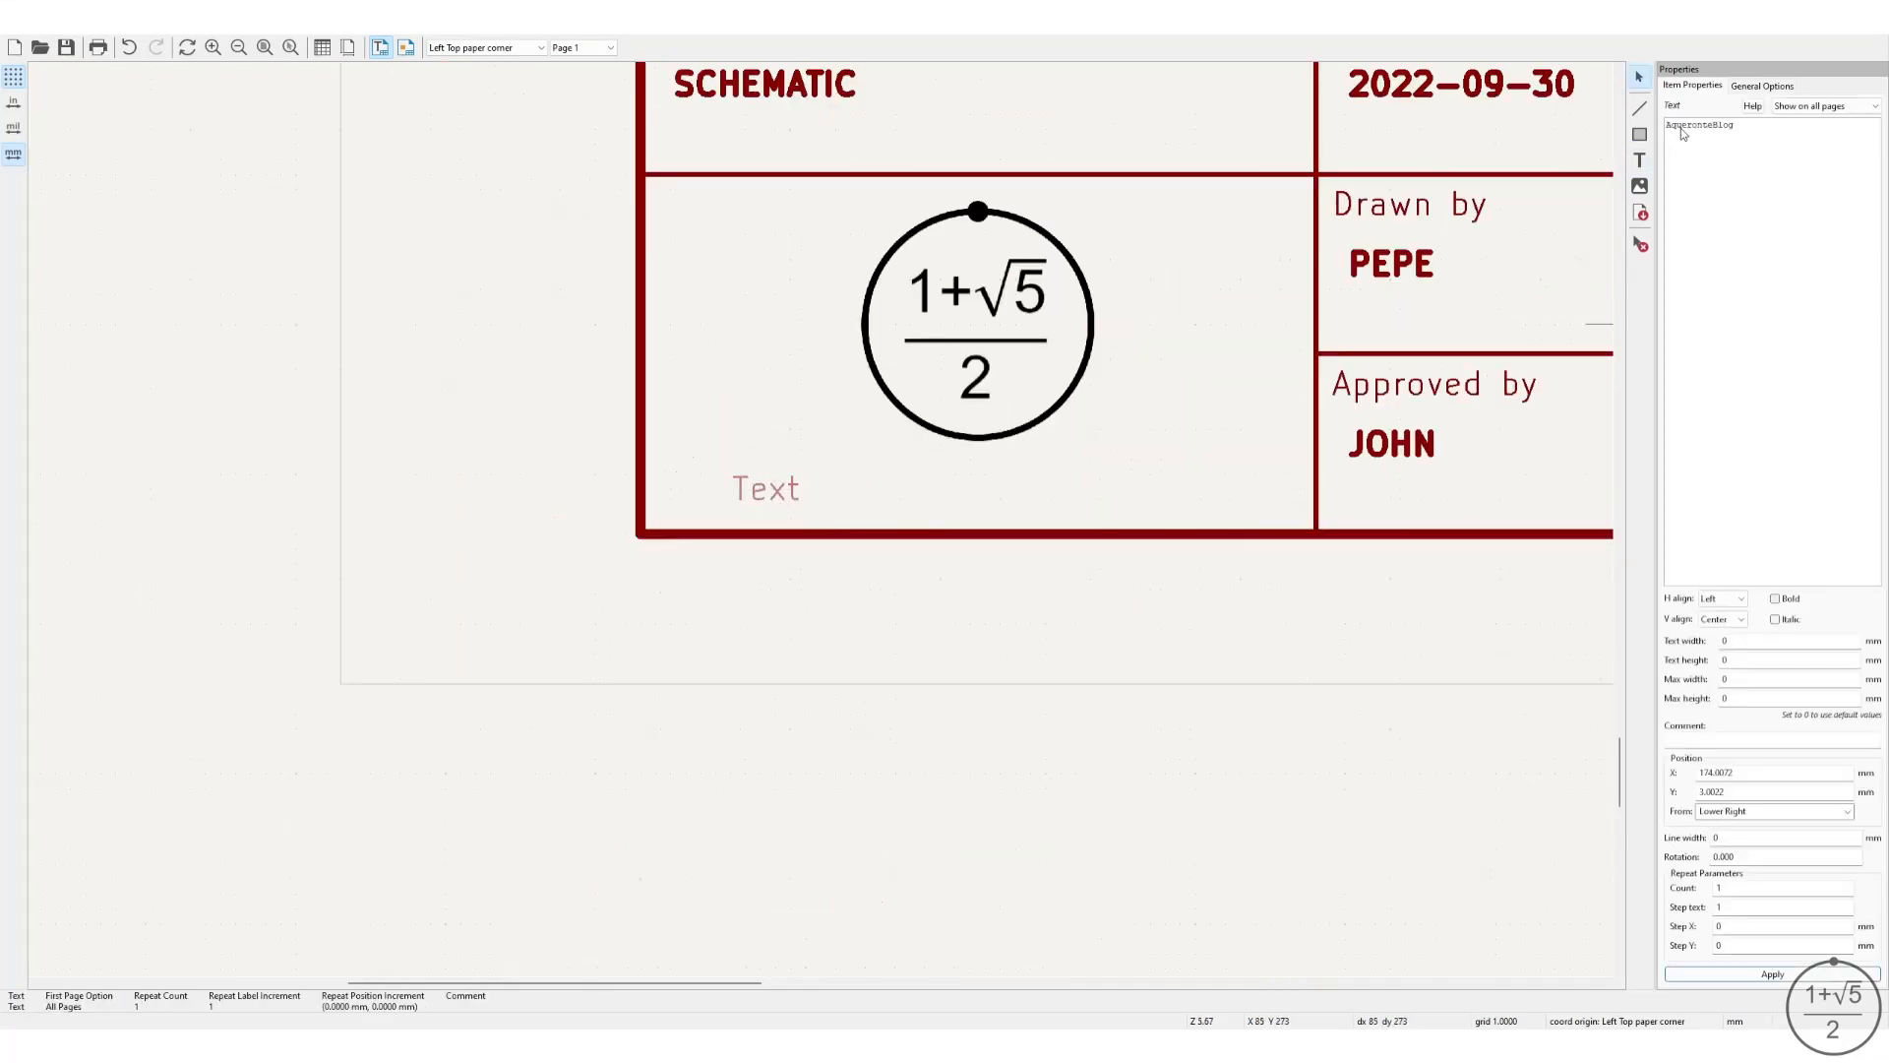
key(Return)
text(email | Tlf)
key(Return)
text(Address)
click(1776, 599)
click(1772, 974)
Centre the three-line text beneath the logo and shrink the logo slightly through its bitmap DPI to fit above it.
drag(751, 457, 1080, 386)
click(970, 362)
double_click(1764, 265)
text(900)
click(1771, 369)
click(1241, 417)
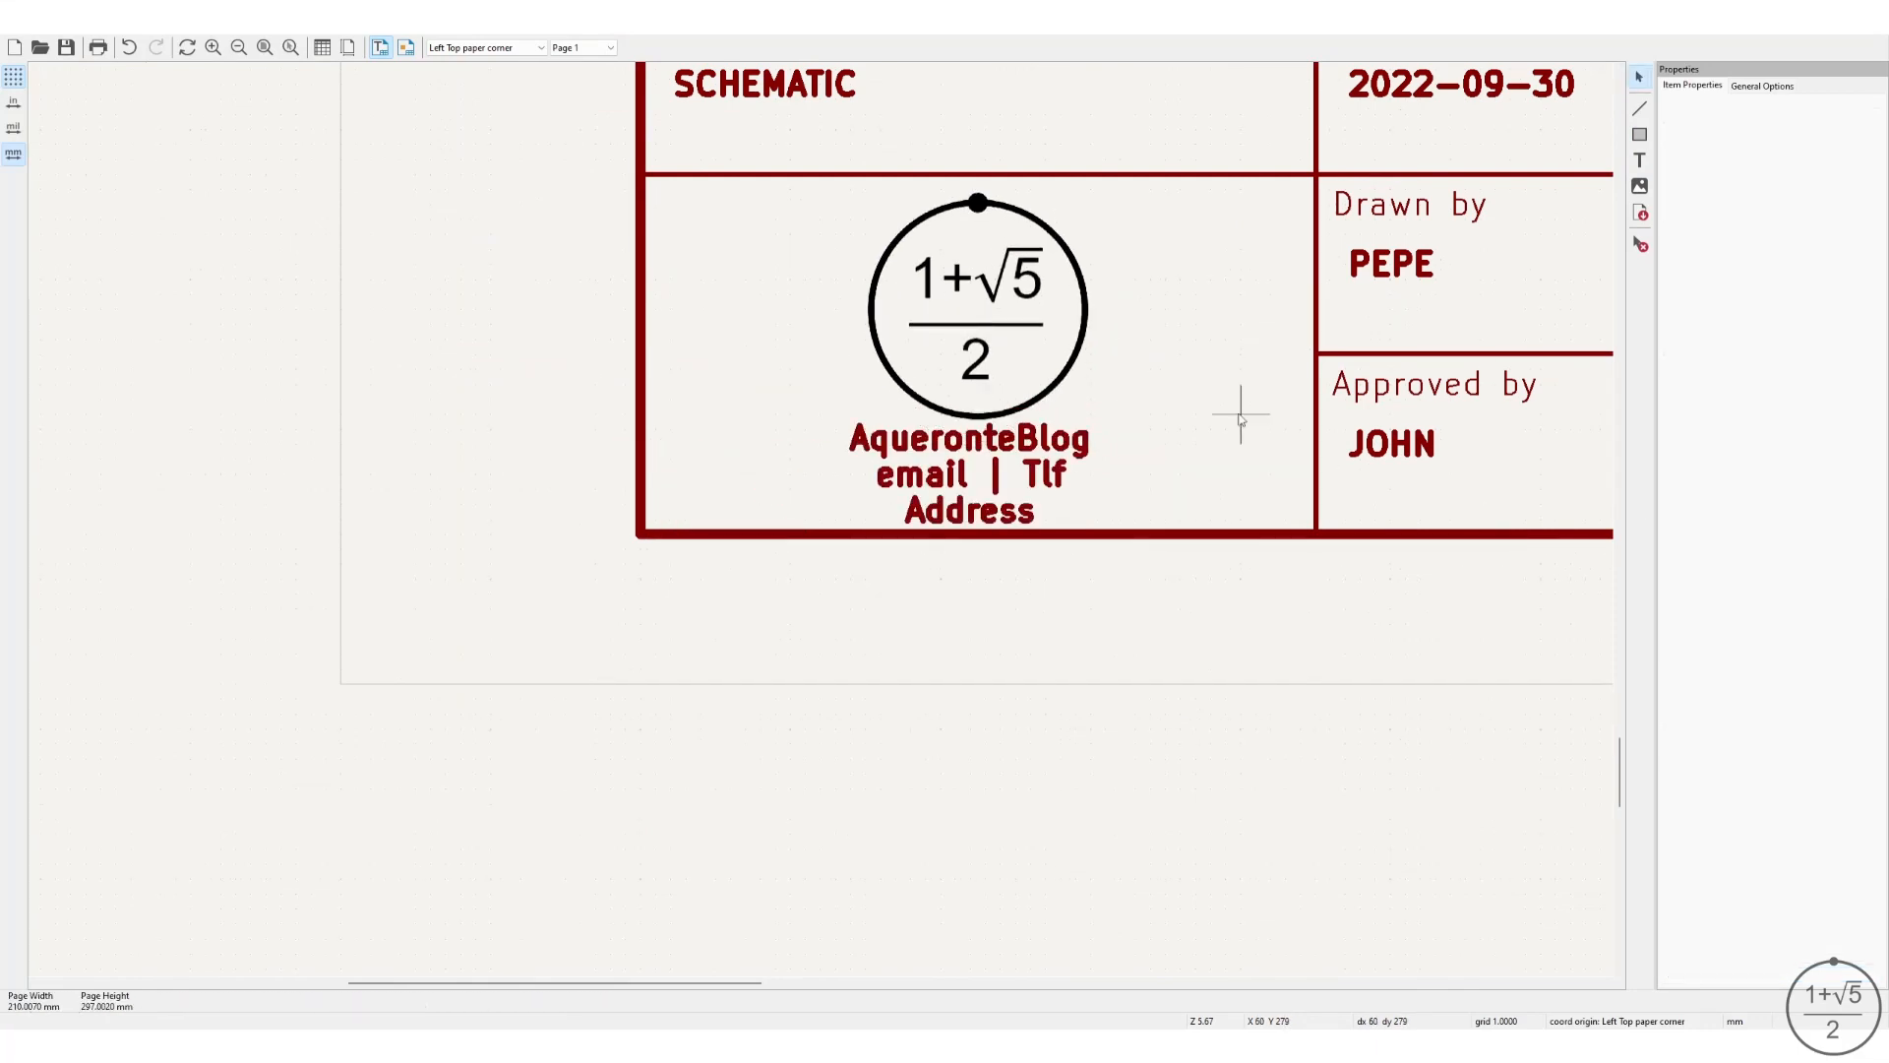
Save the completed drawing sheet.
key(Home)
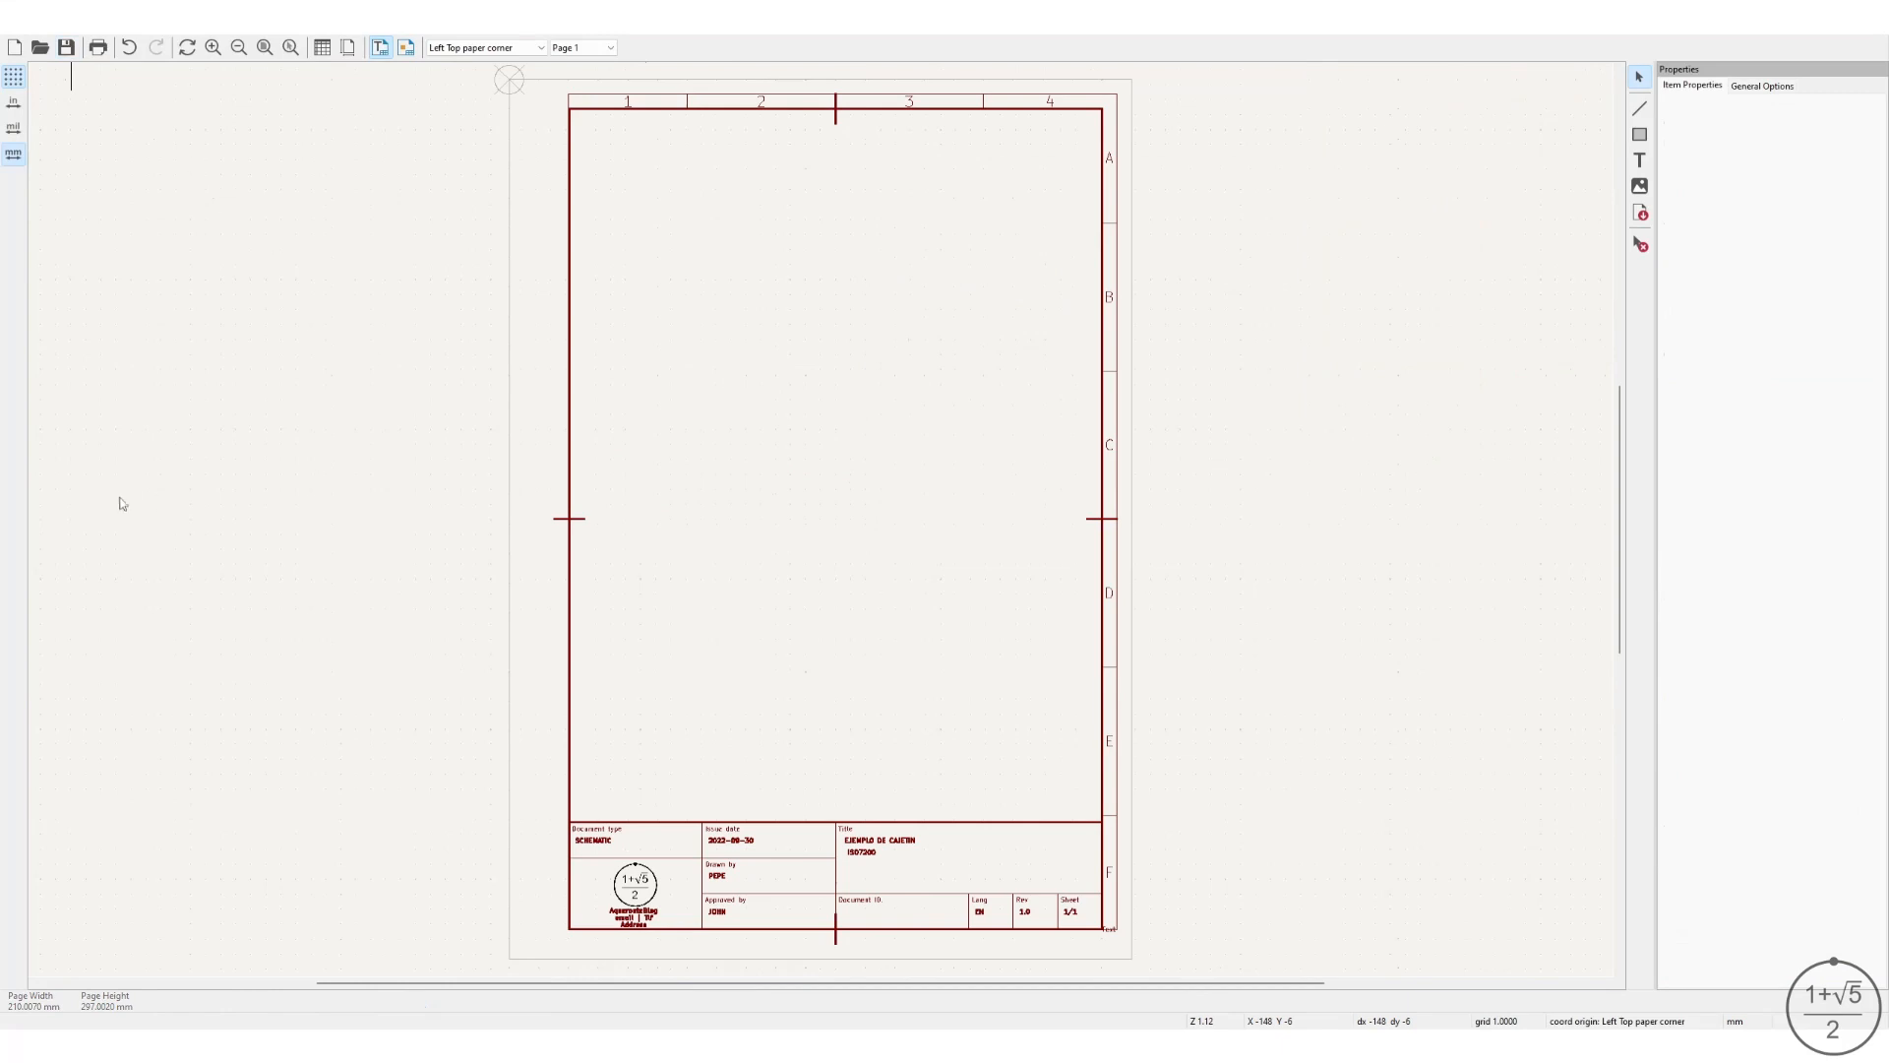
key(ctrl+s)
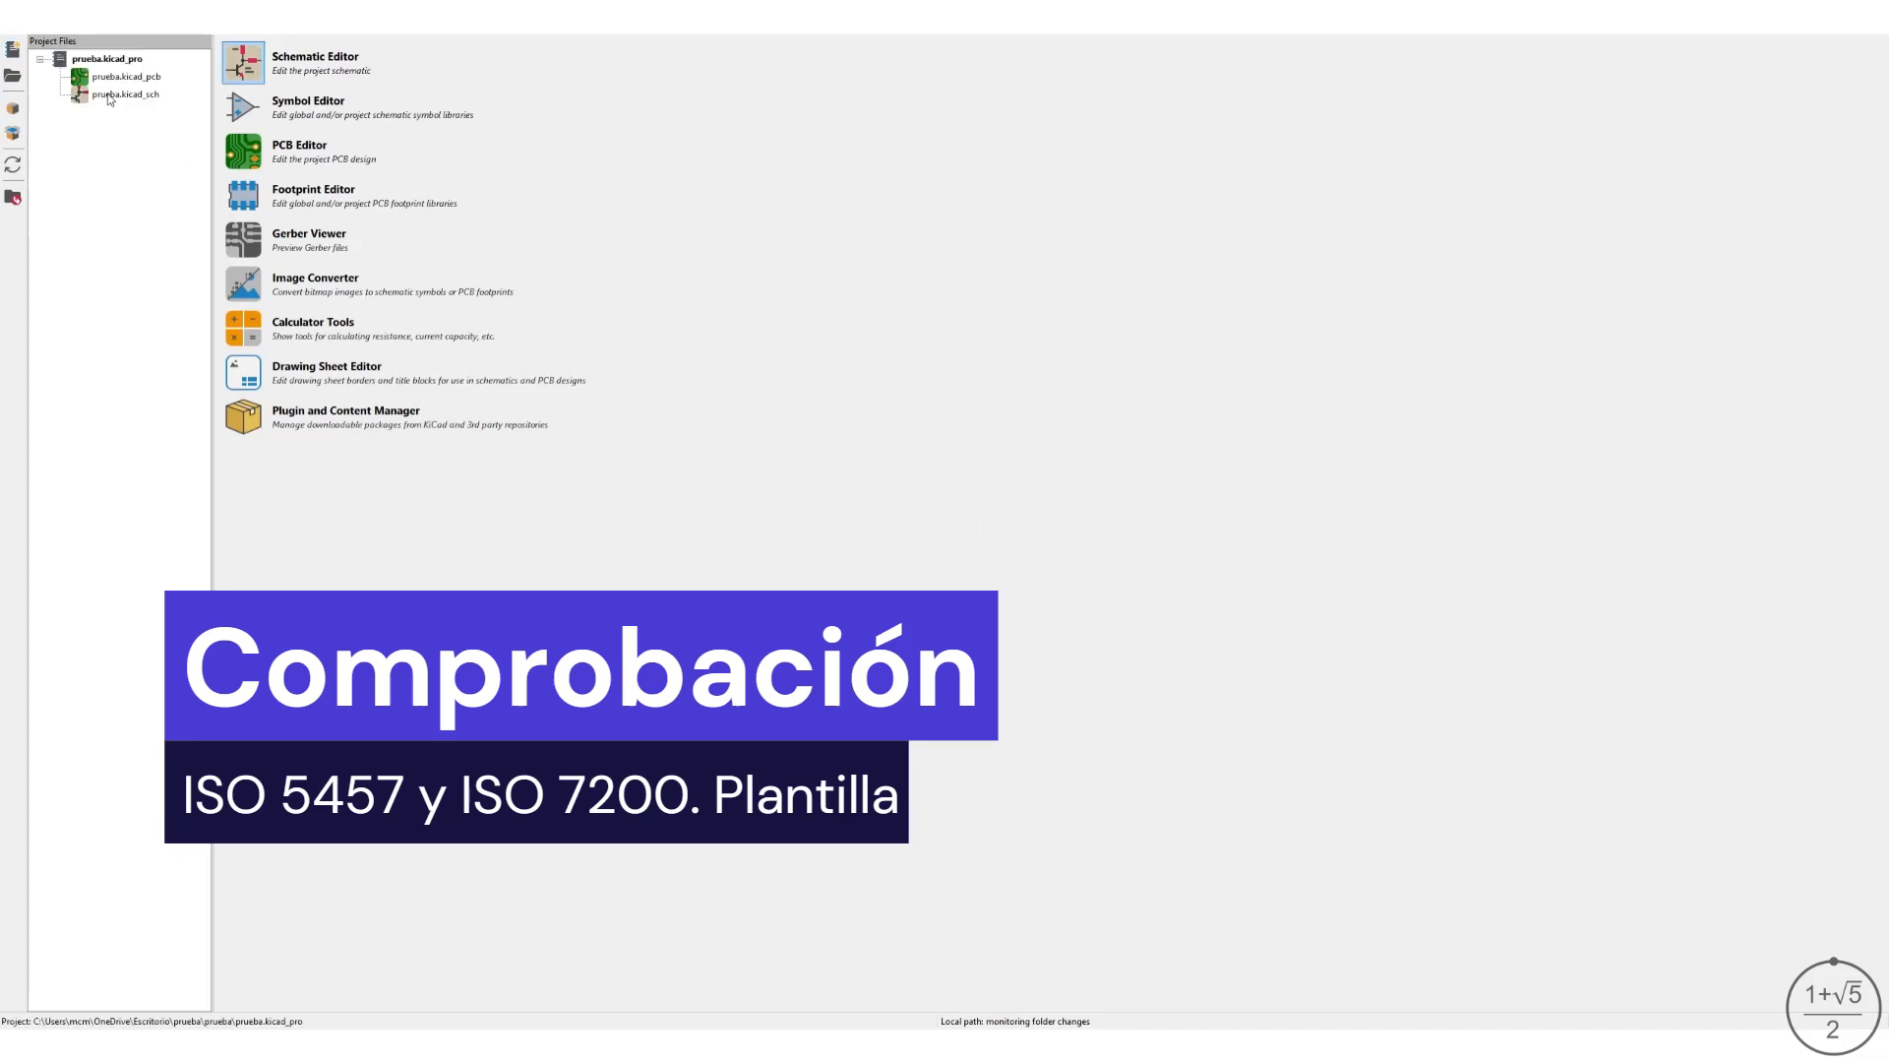
Switch to the KiCad project, open the schematic prueba.kicad_sch and bring up its page settings.
click(105, 96)
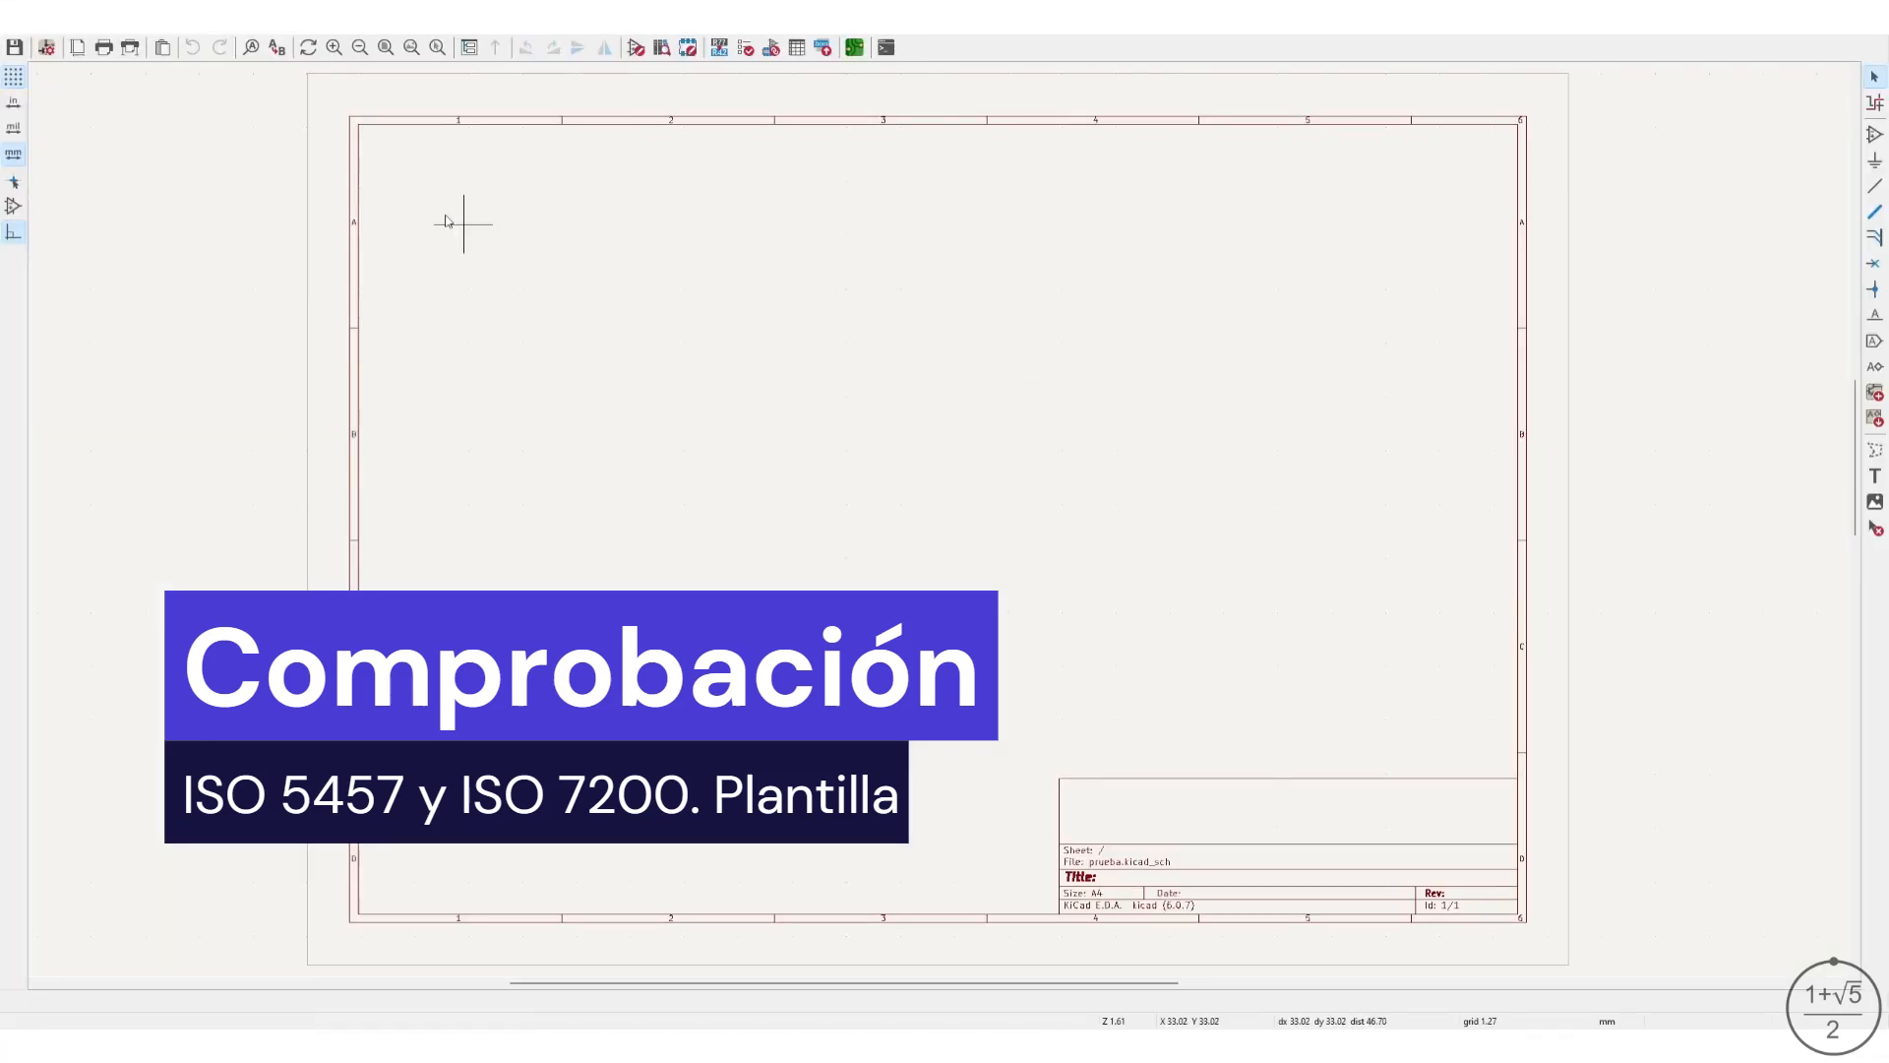
click(73, 45)
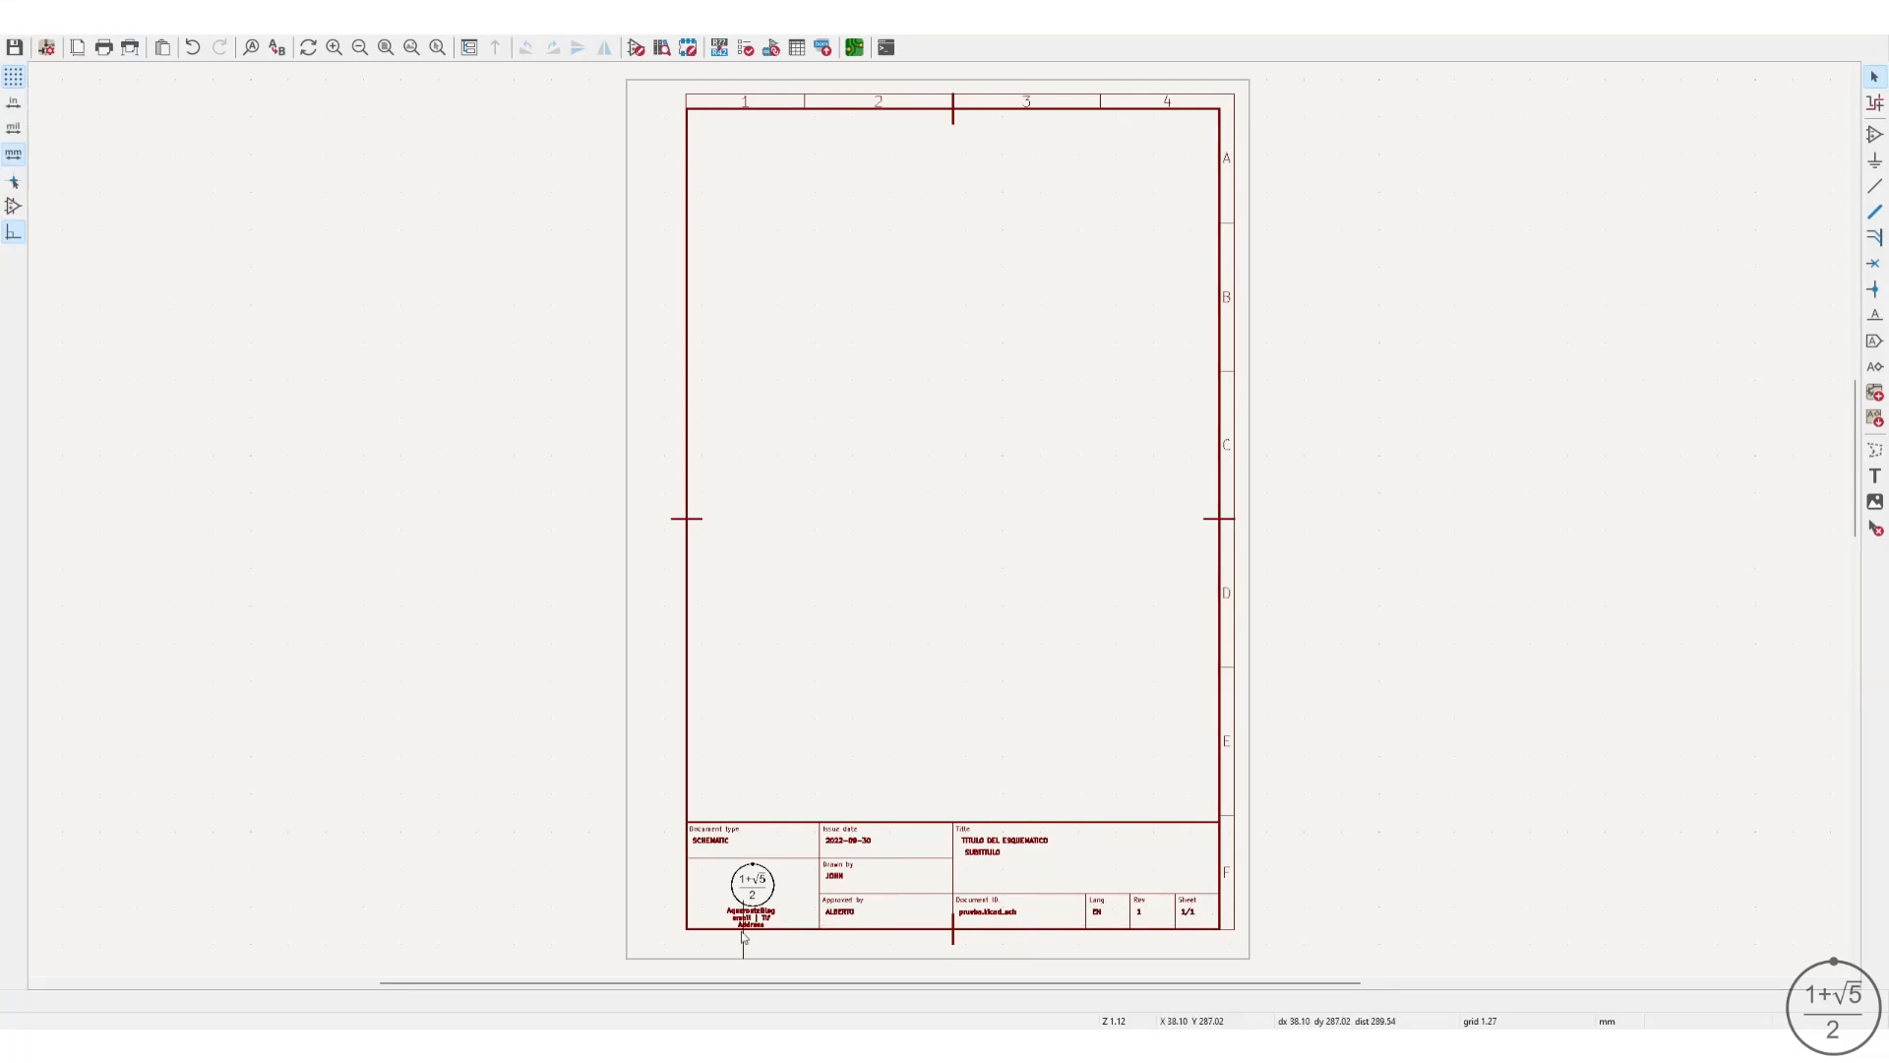
Examine the custom title block's logo, labels and filled-in fields on the schematic page.
scroll(750, 915, up, 3)
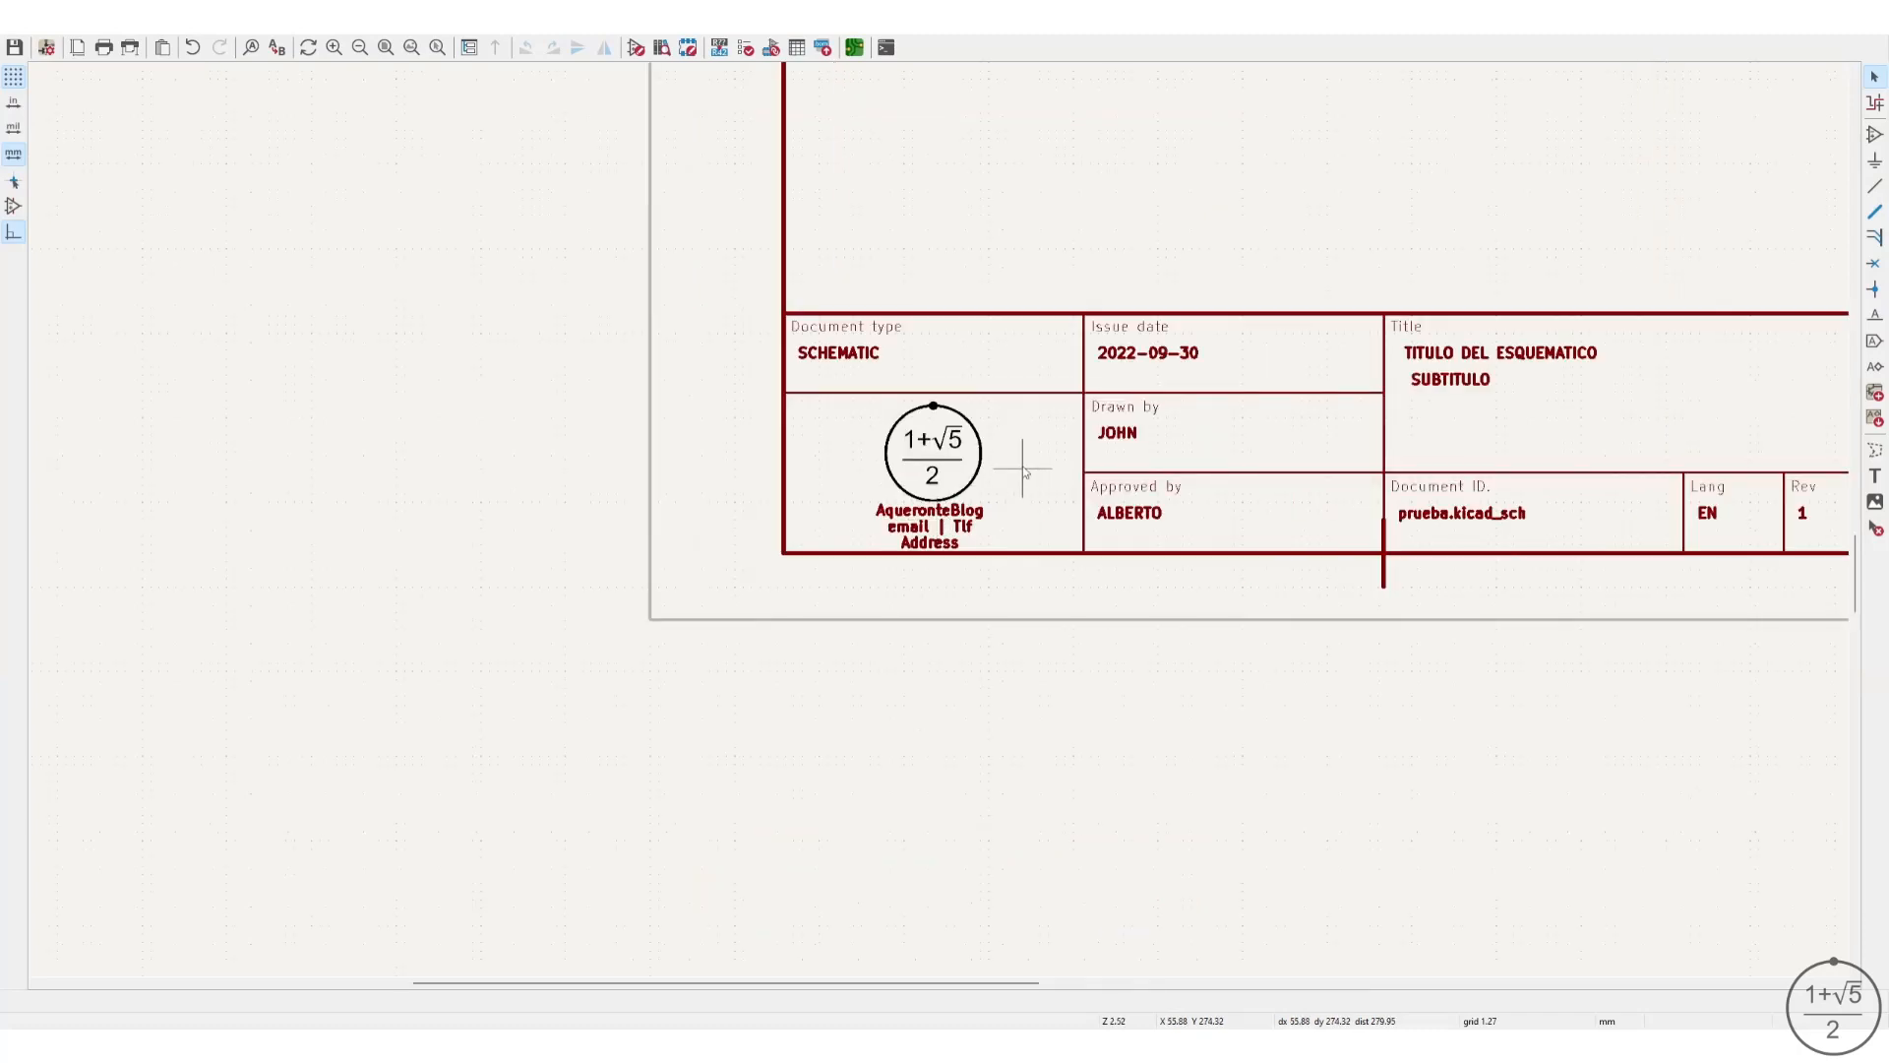
key(Home)
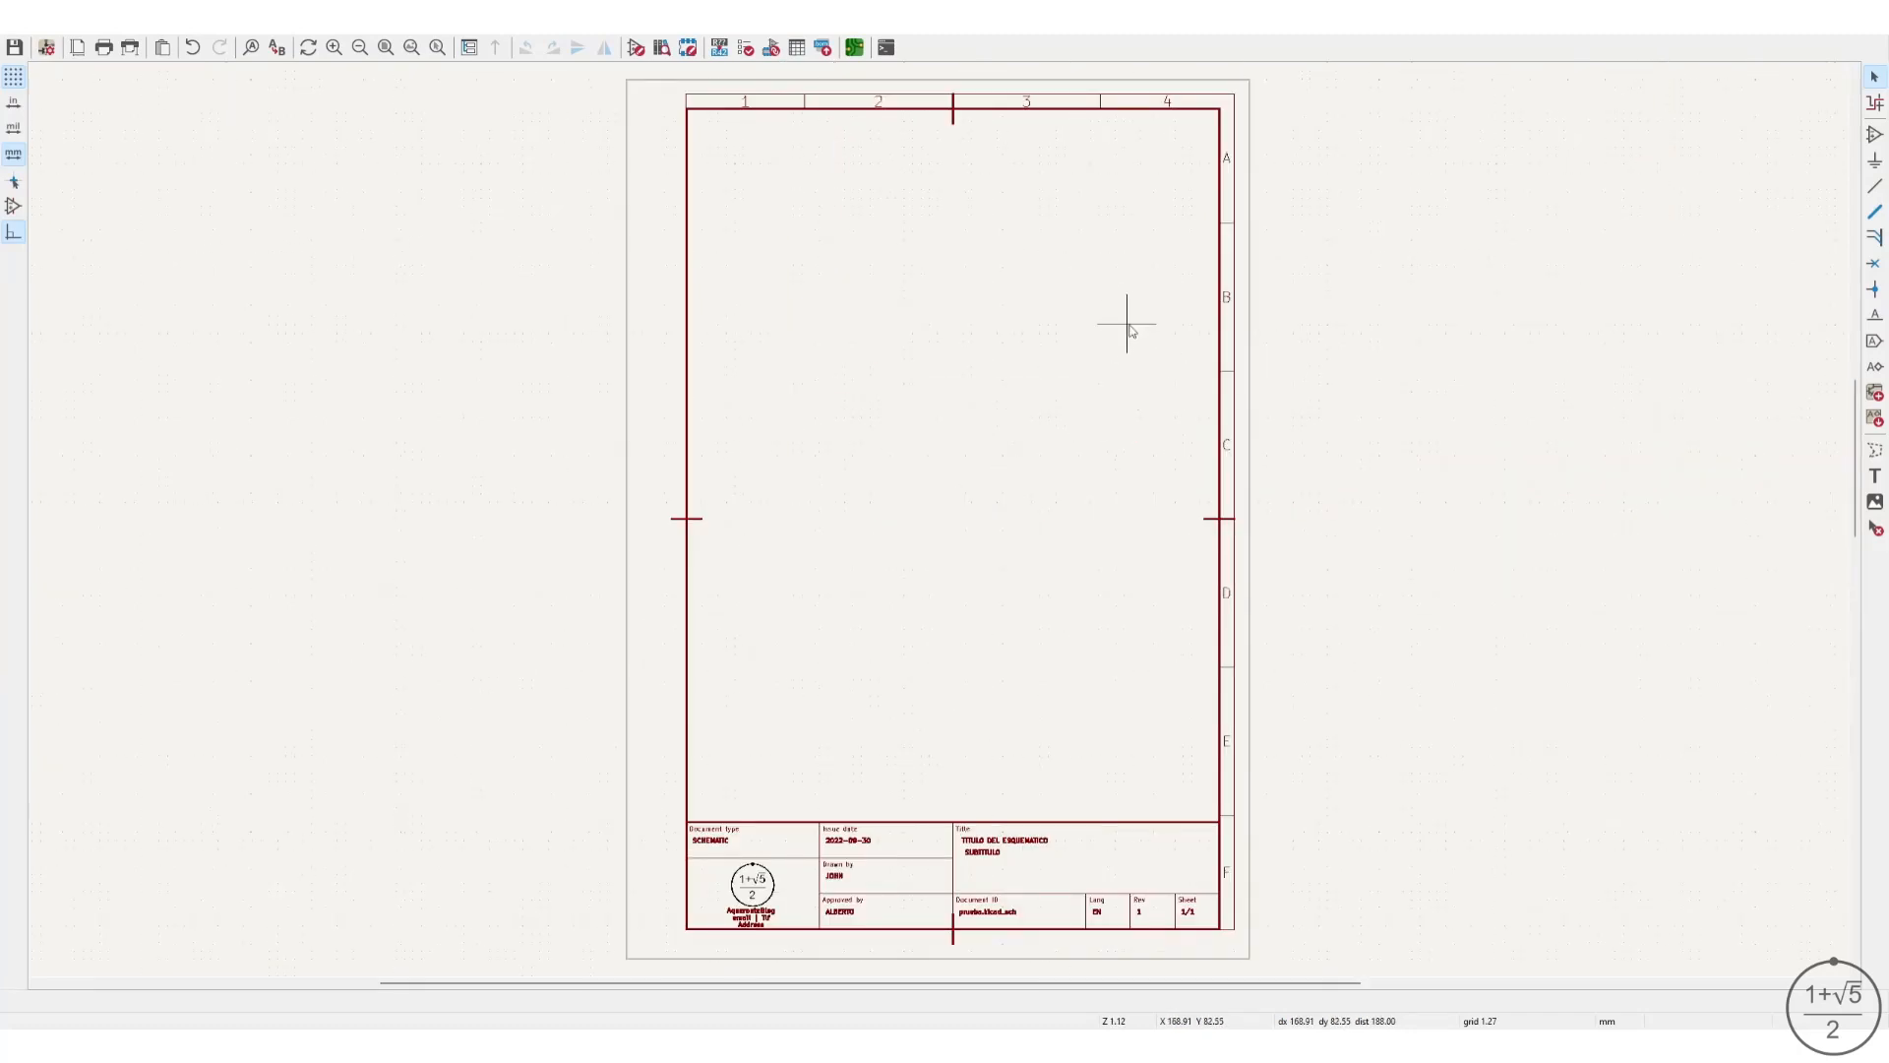